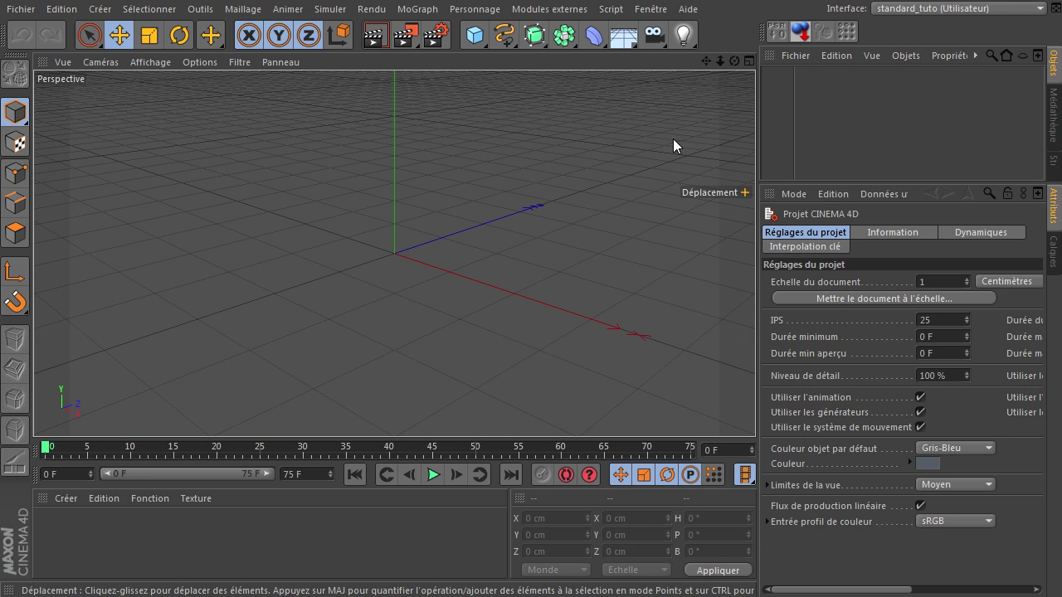
Add a plane to the scene, 800 cm wide and 800 cm high, with 5 width segments and 5 height segments
left_click_drag(734, 62, 755, 407)
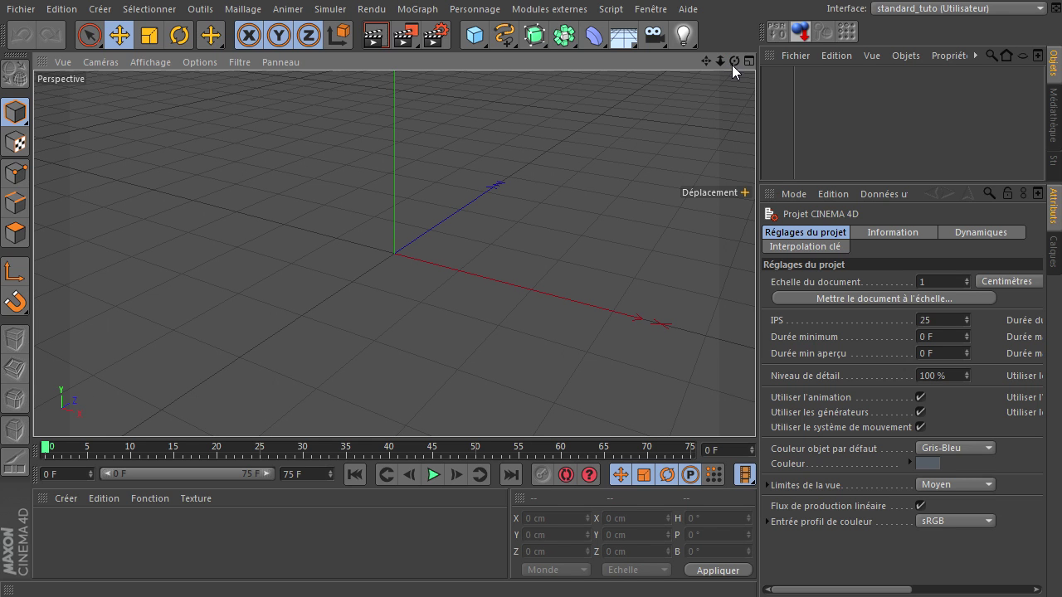
left_click_drag(734, 61, 755, 406)
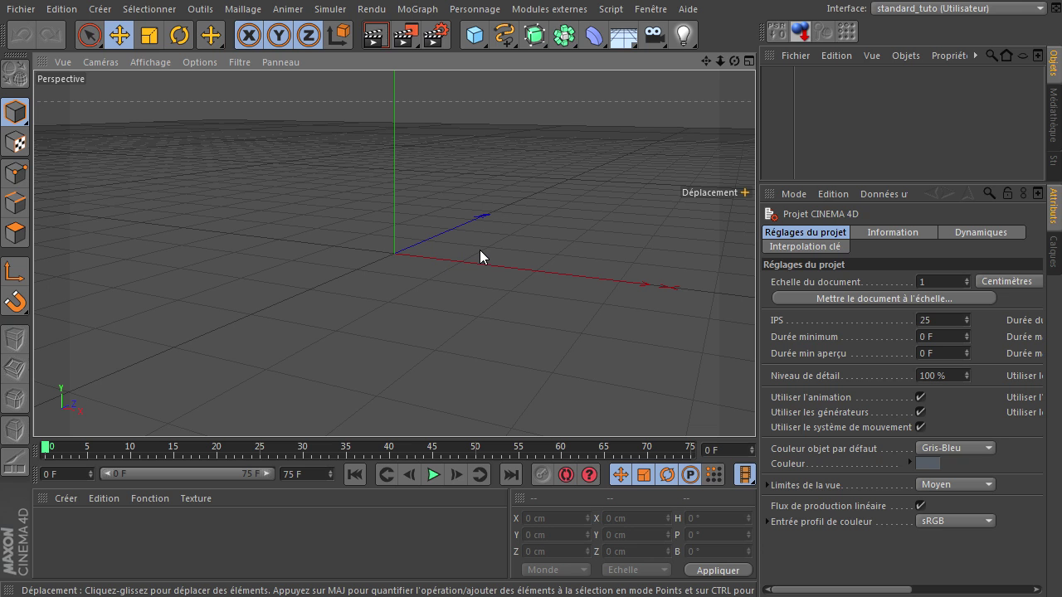
scroll(428, 281, "down", 2)
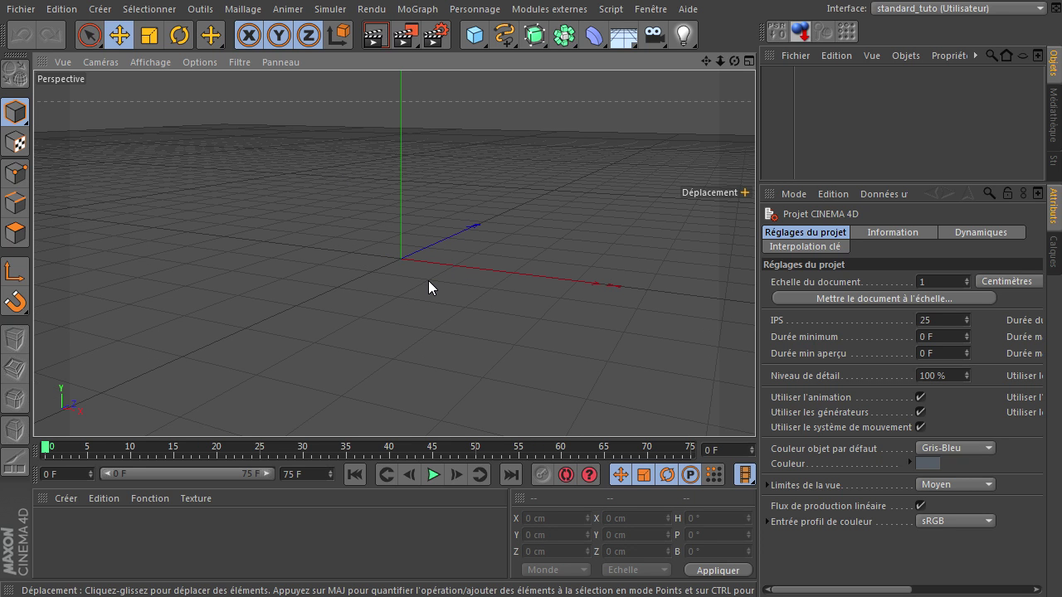
left_click_drag(704, 60, 752, 407)
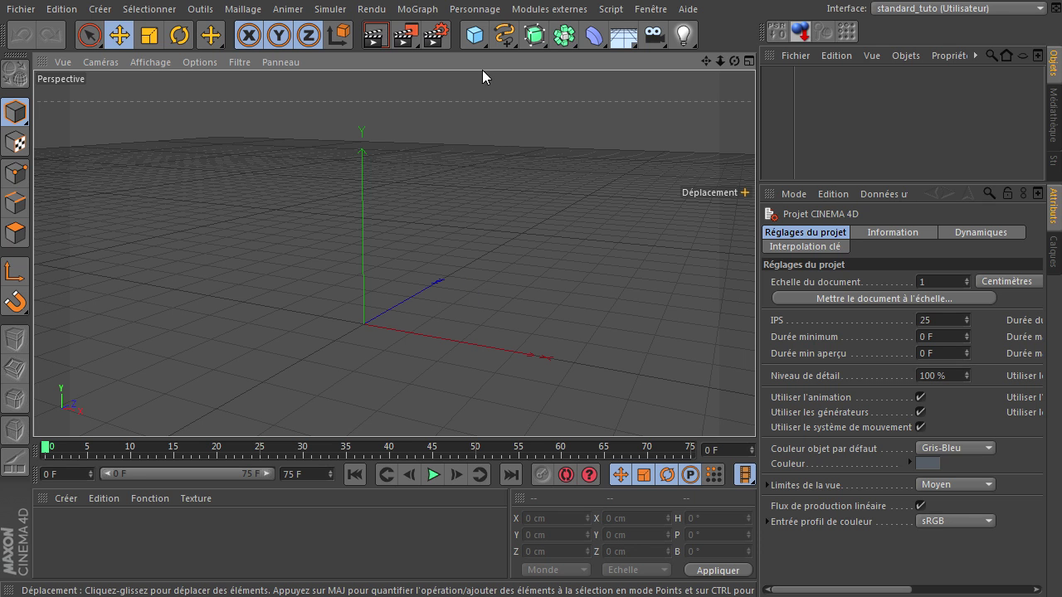
left_click_drag(472, 37, 642, 80)
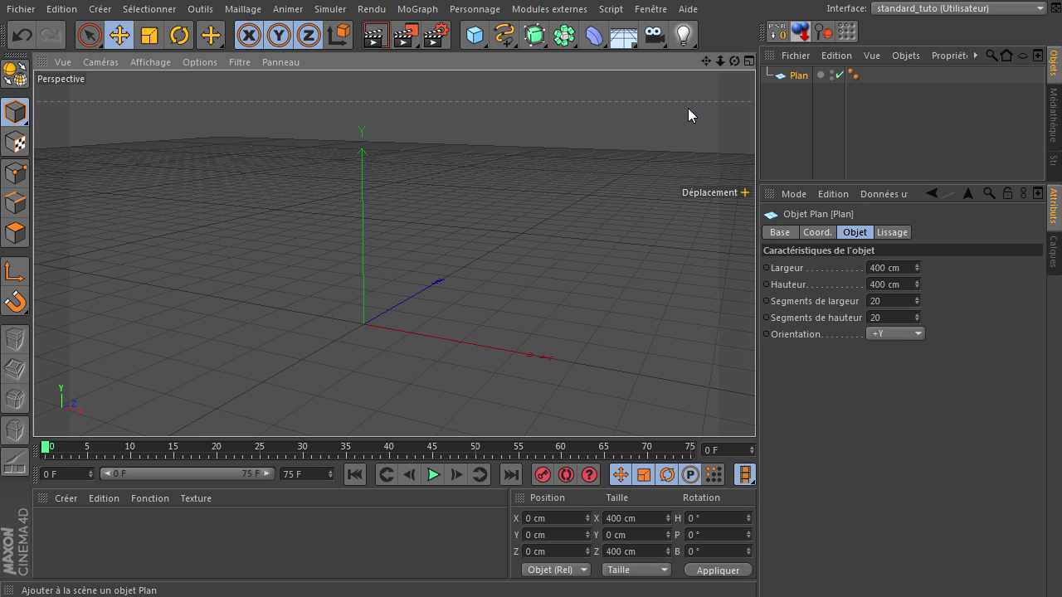
left_click(884, 268)
type("800")
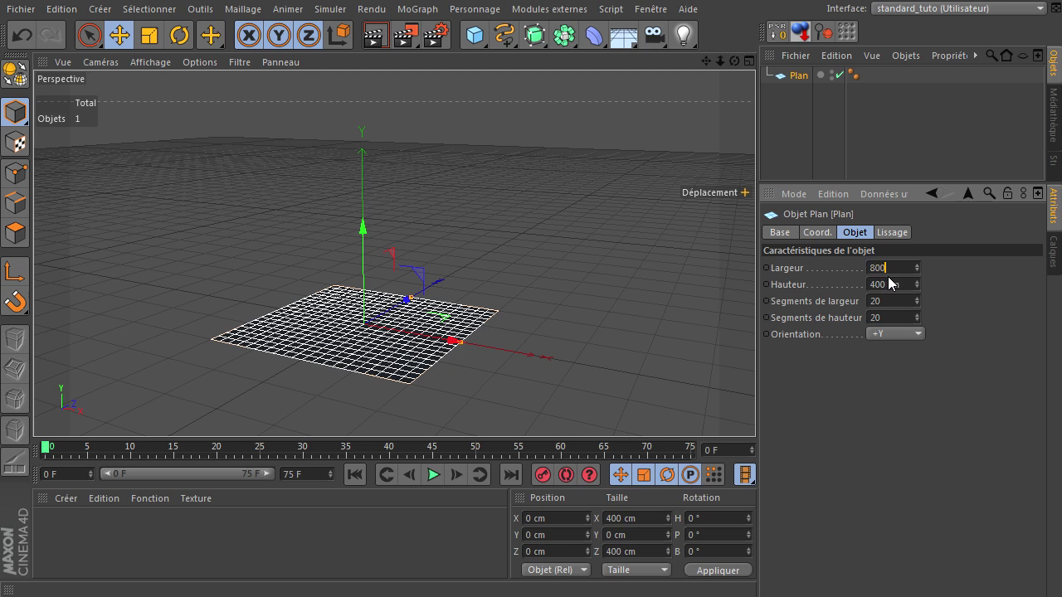
left_click(888, 284)
type("800")
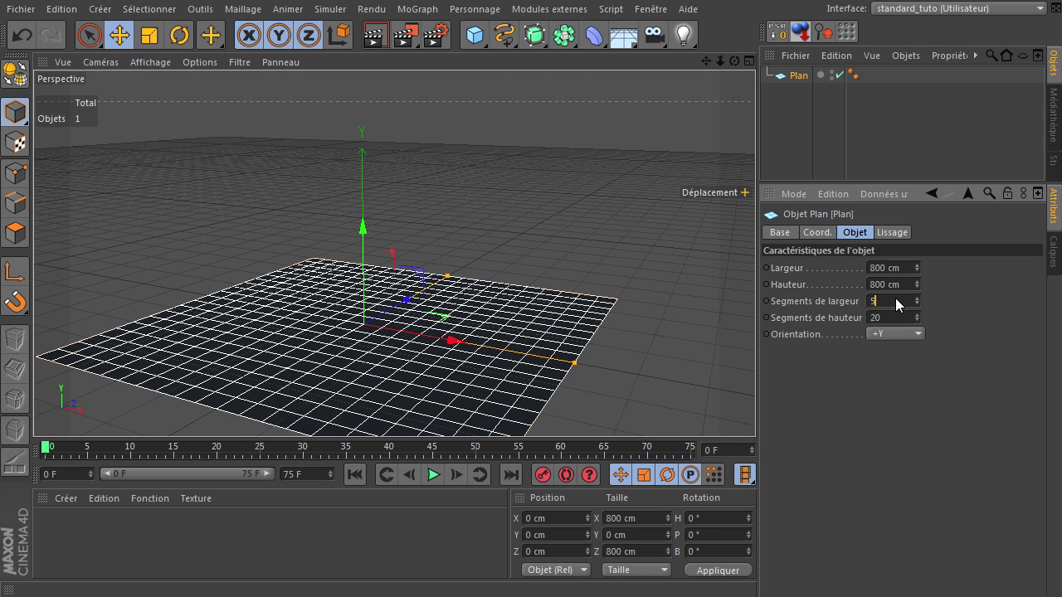
left_click(893, 317)
type("5")
key("Return")
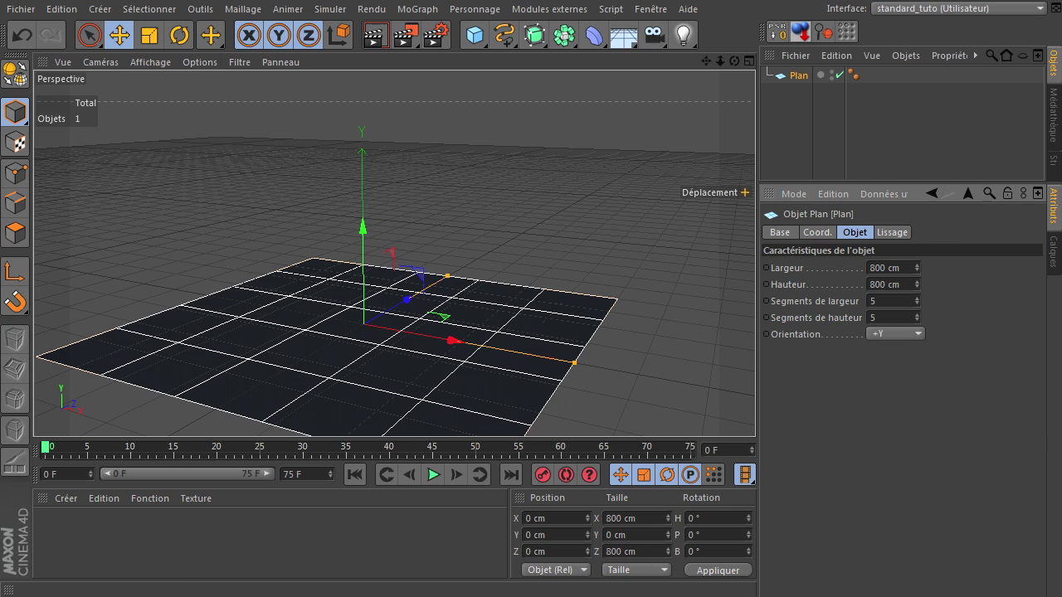
Create a material without specularity using ash_uvgrid01.jpg as colour texture, declining the project copy, and apply it to the plane
double_click(181, 560)
double_click(54, 537)
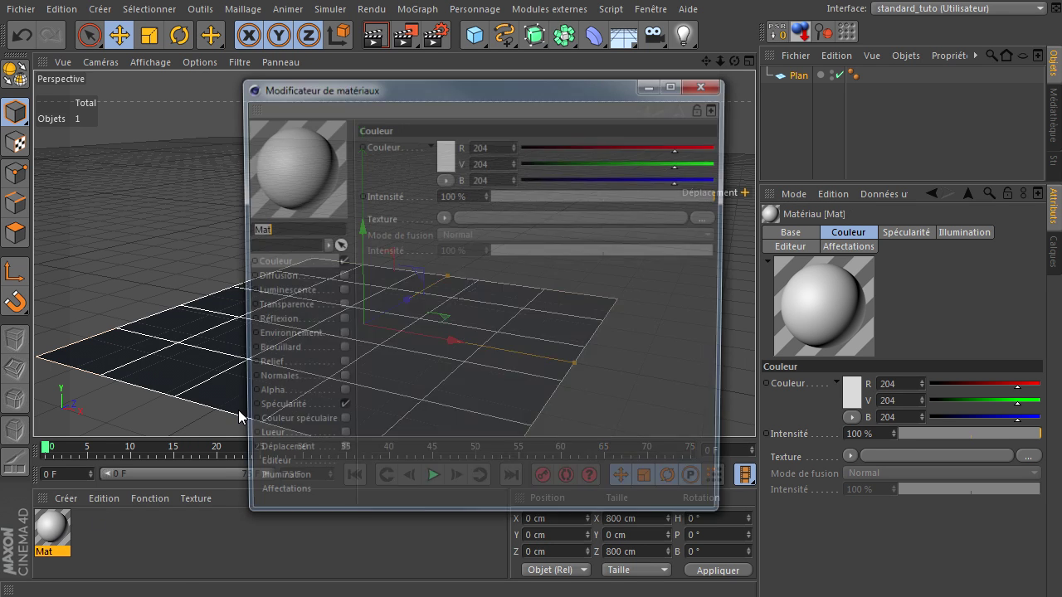
left_click(338, 411)
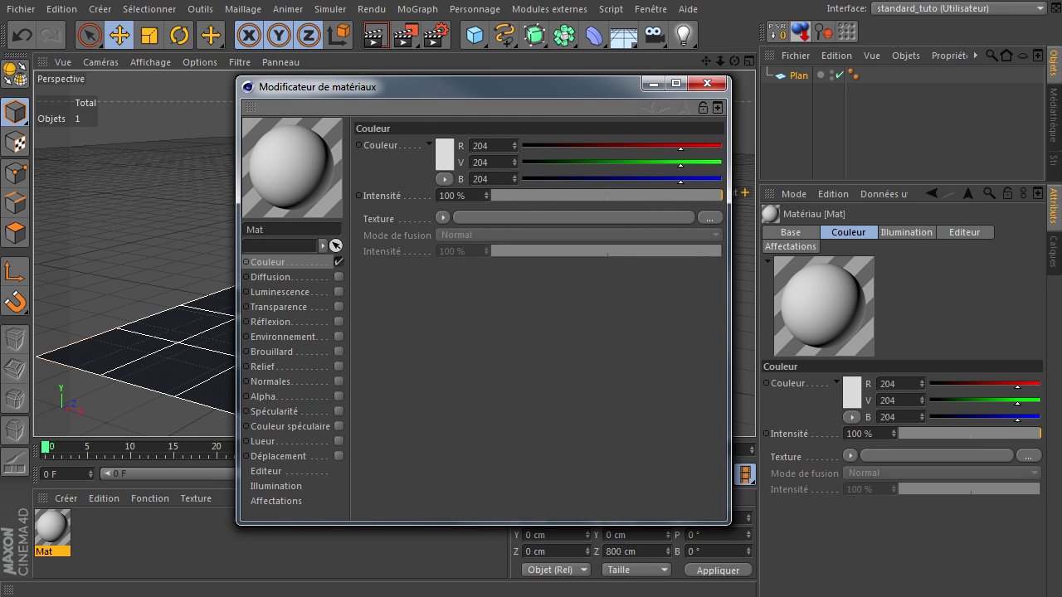
left_click(551, 219)
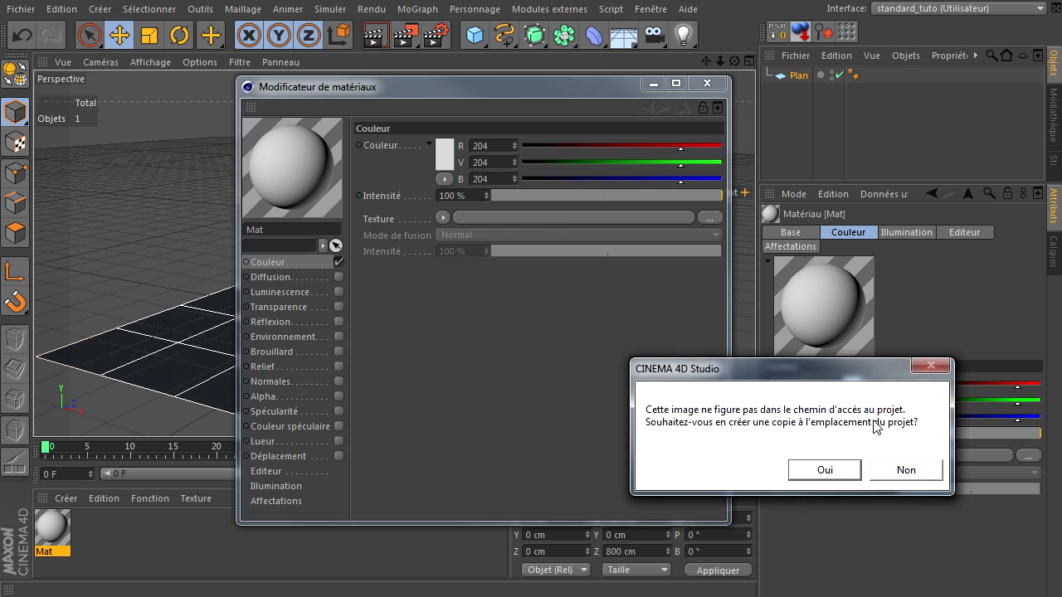
left_click(904, 470)
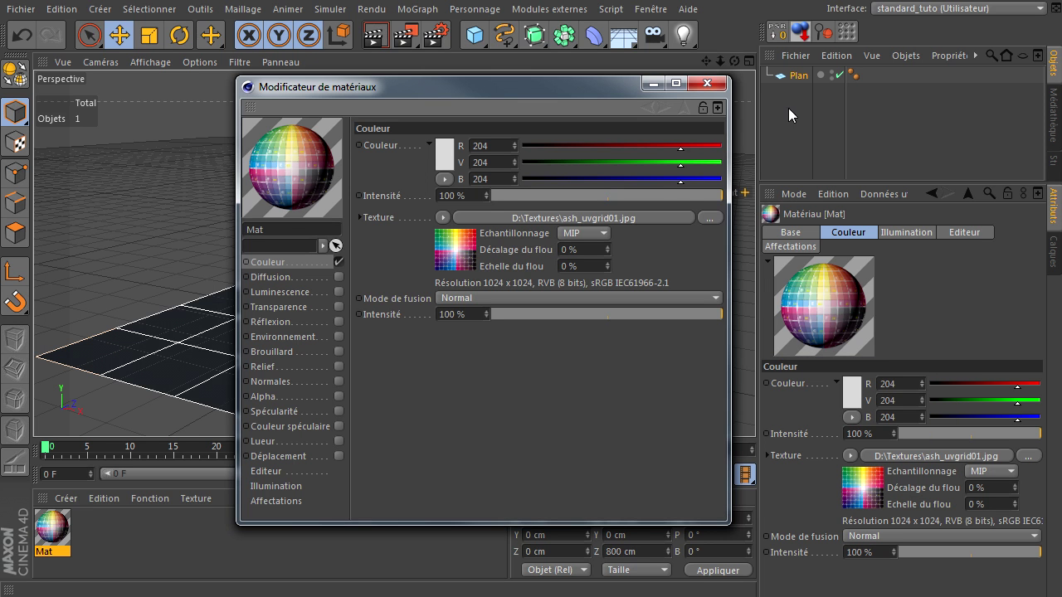
left_click(705, 83)
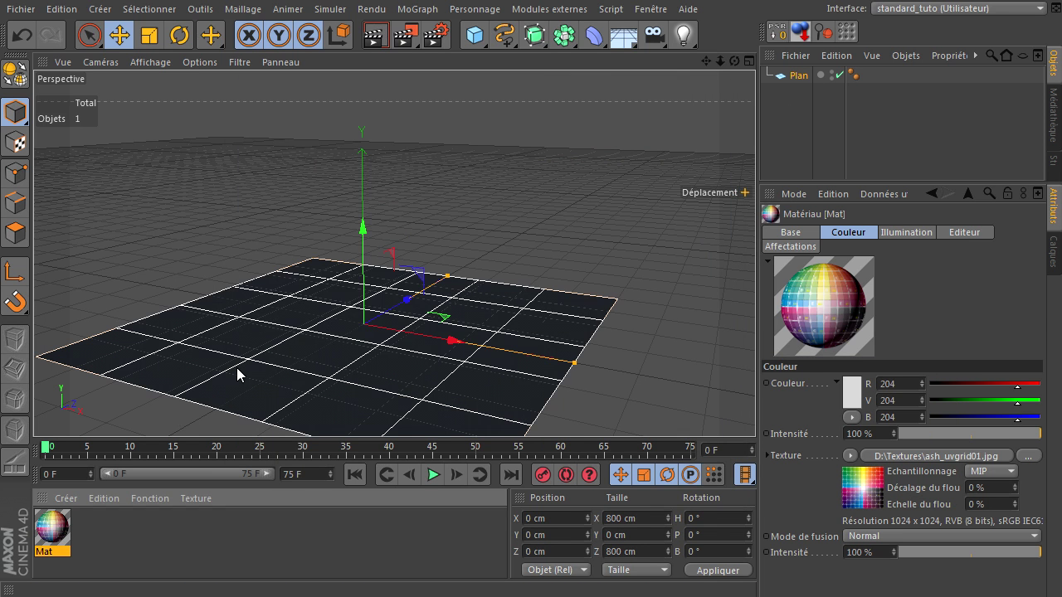
left_click_drag(52, 527, 238, 375)
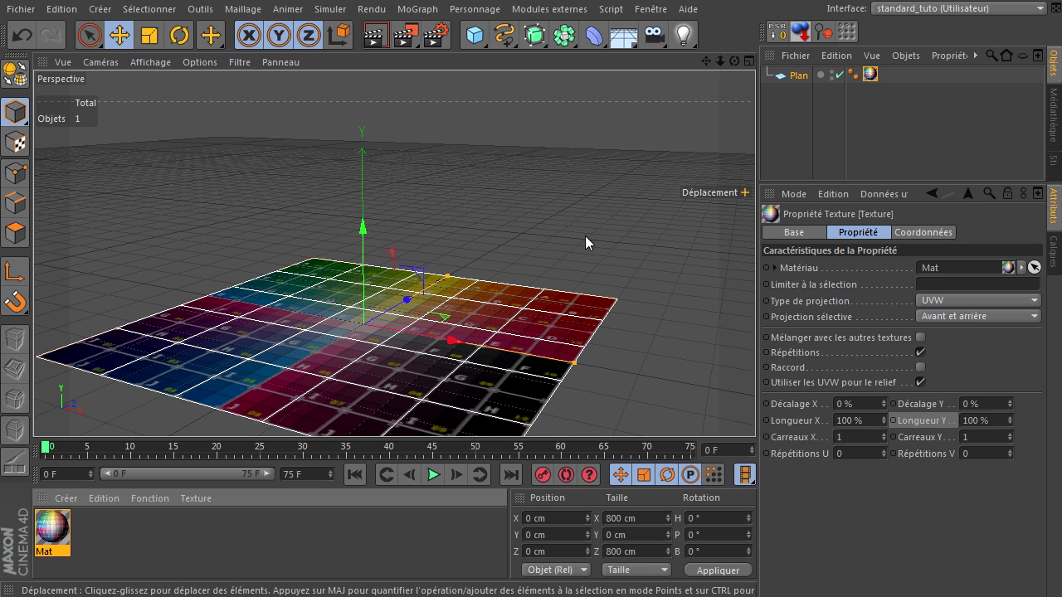
Add a cube positioned at 100 cm in Y so it rests on the plane, and assign a new material to it
left_click(475, 35)
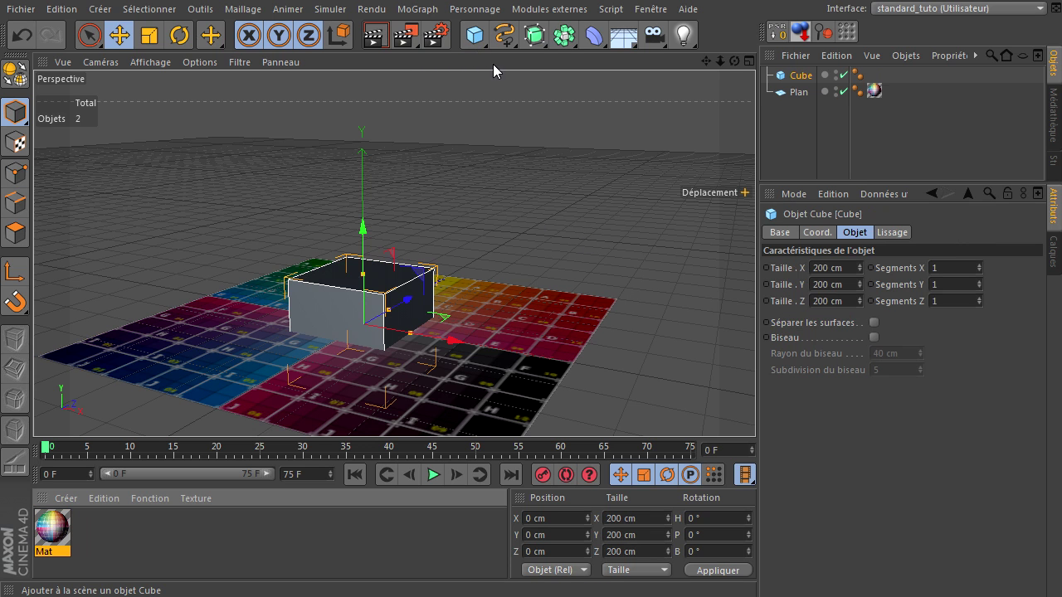
left_click(788, 42)
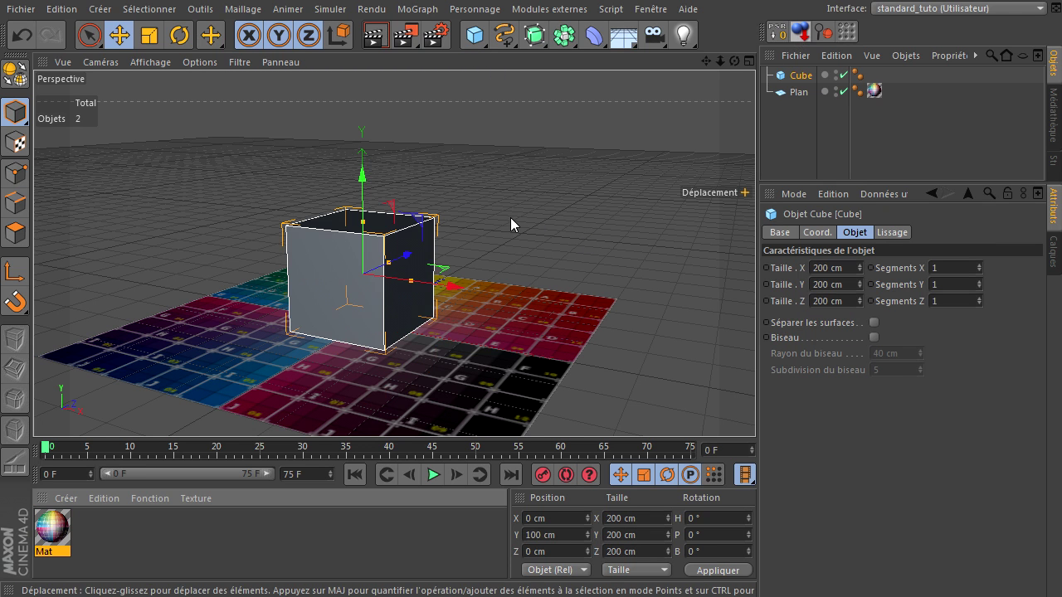
double_click(190, 535)
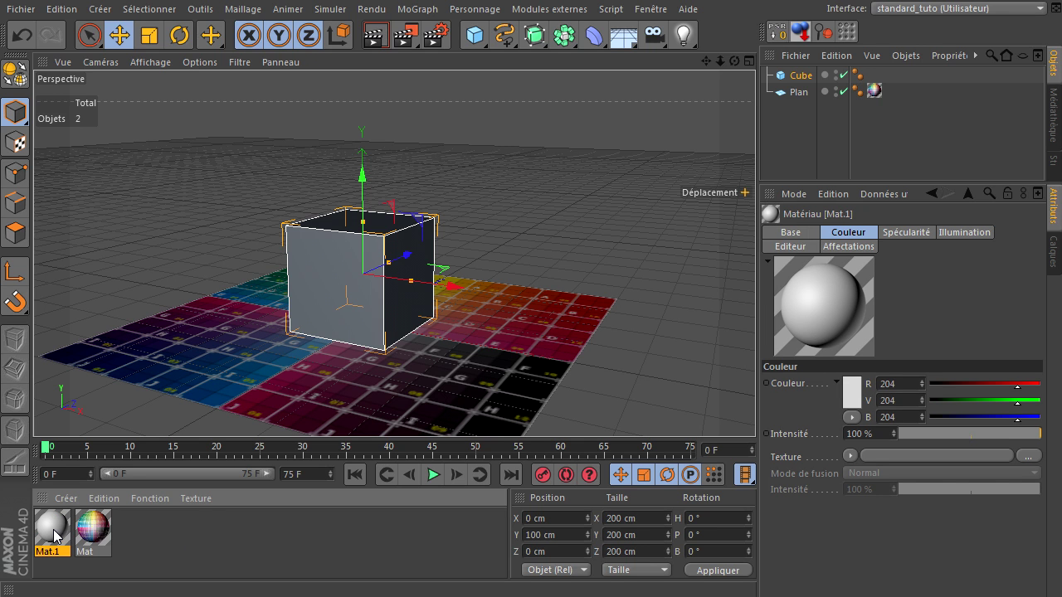
left_click_drag(801, 79, 802, 76)
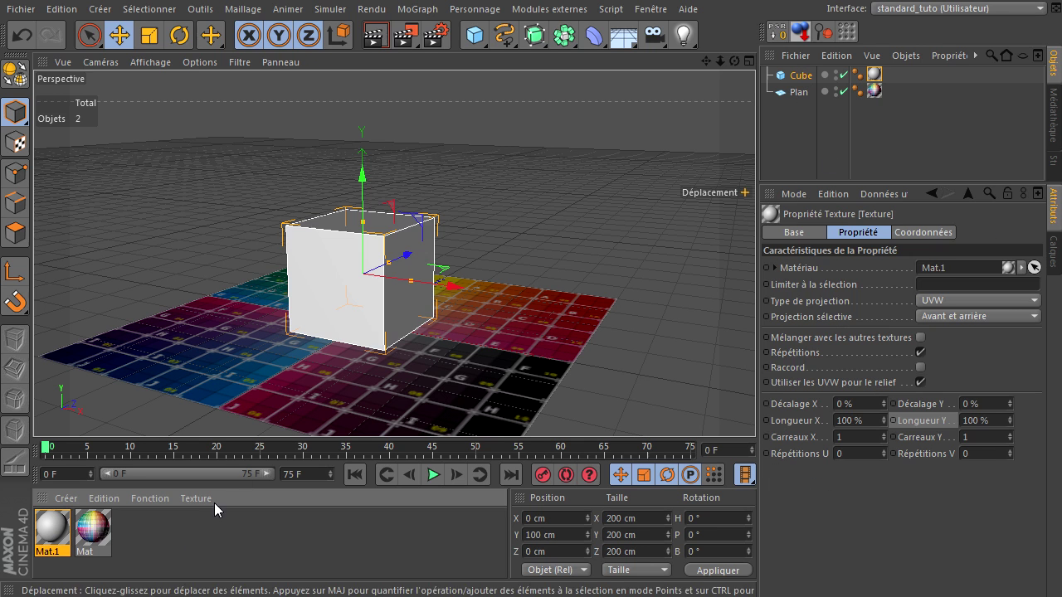
Disable the specularity of the cube's material and load ash_uvgrid02.jpg as its colour texture without copying it to the project
double_click(51, 529)
left_click(338, 411)
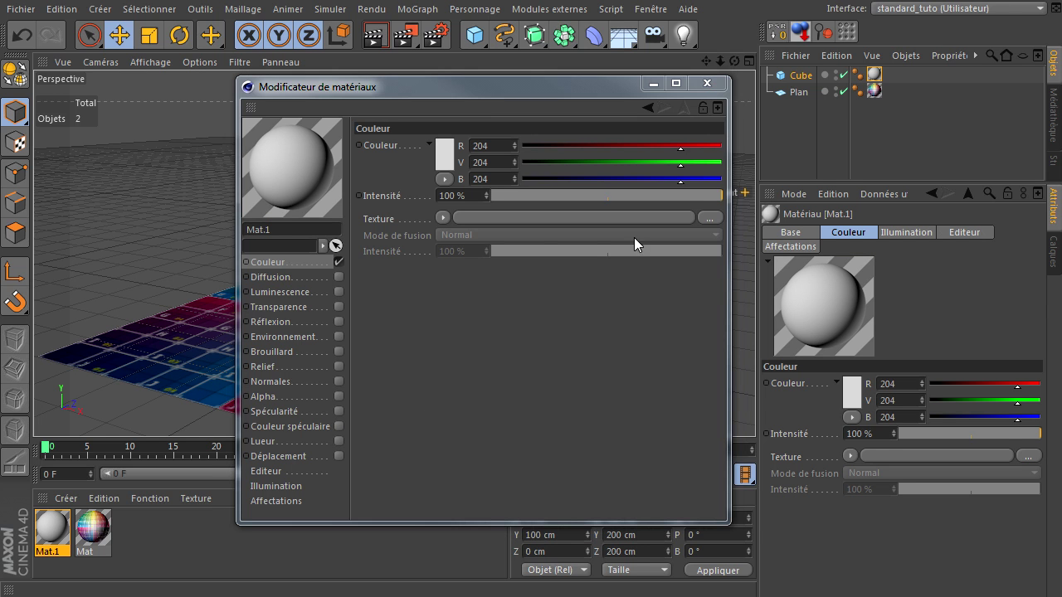
left_click(532, 217)
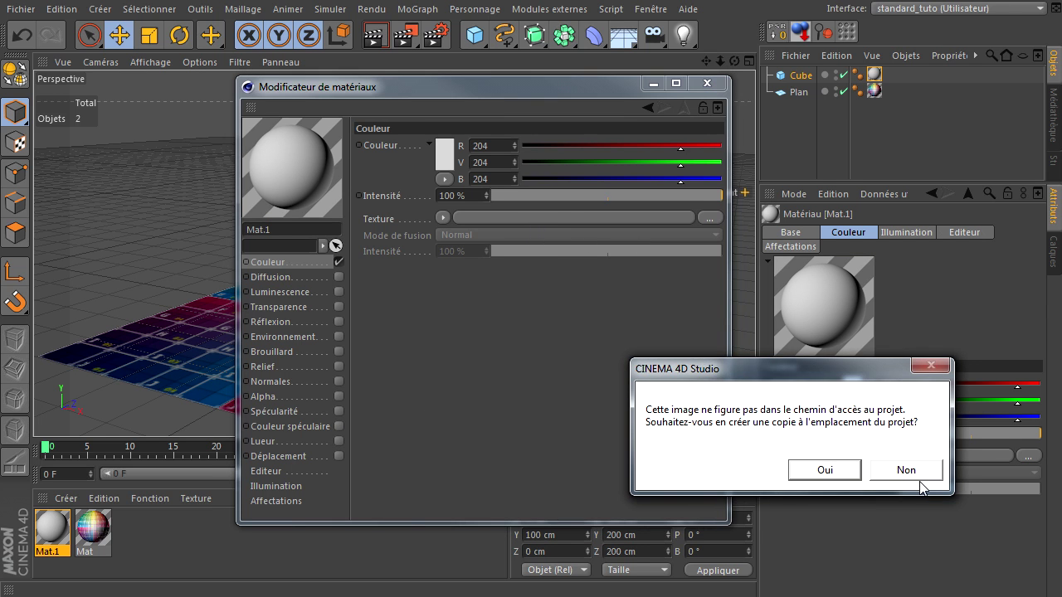
left_click(919, 472)
left_click(706, 83)
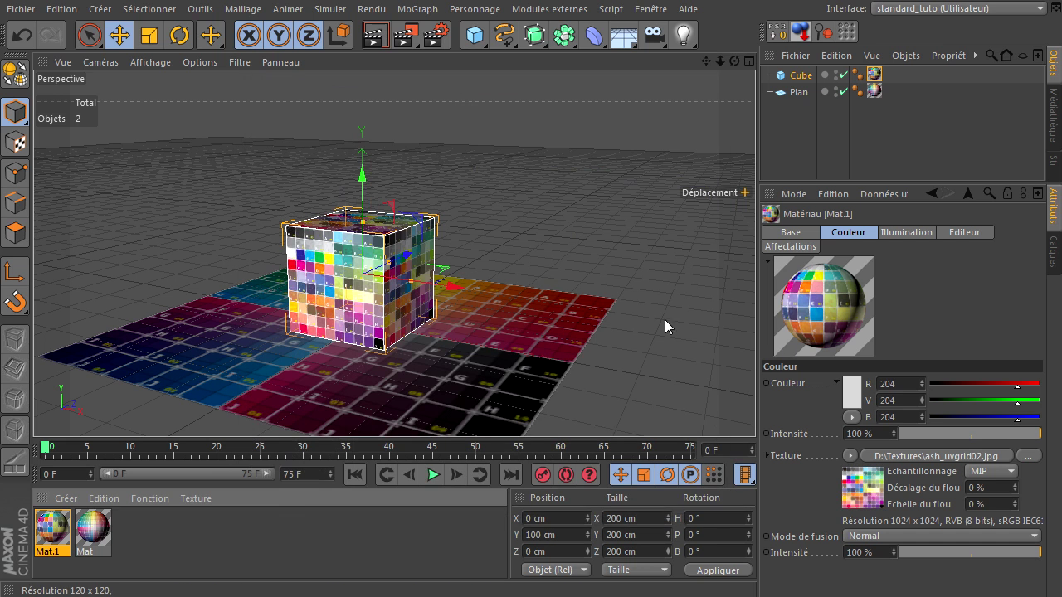
Deselect the cube and render the perspective view to check the grid textures on the cube and plane
left_click(611, 219)
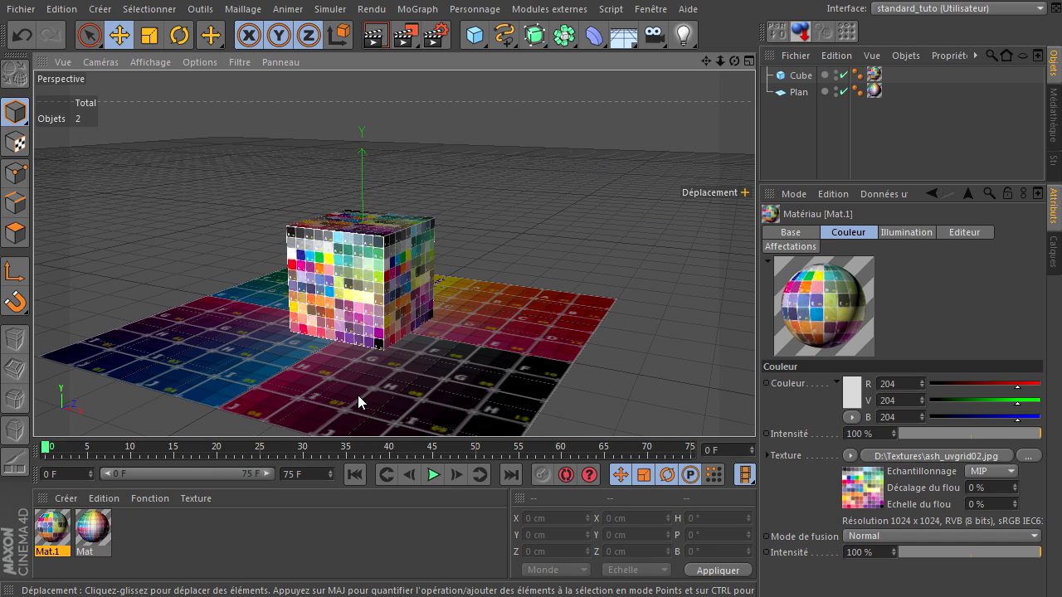
left_click_drag(733, 62, 755, 406)
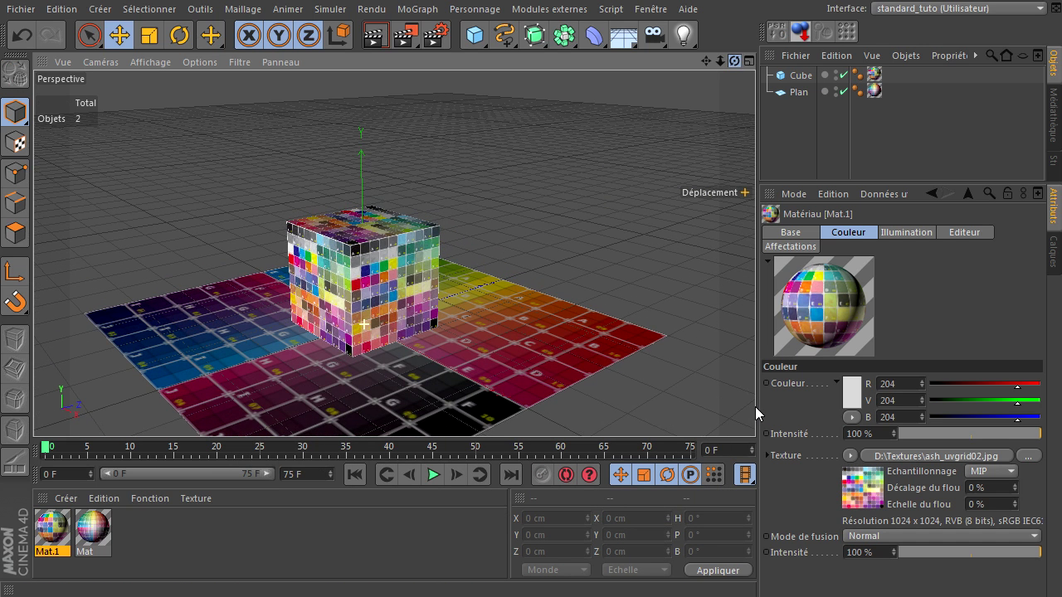
left_click(383, 46)
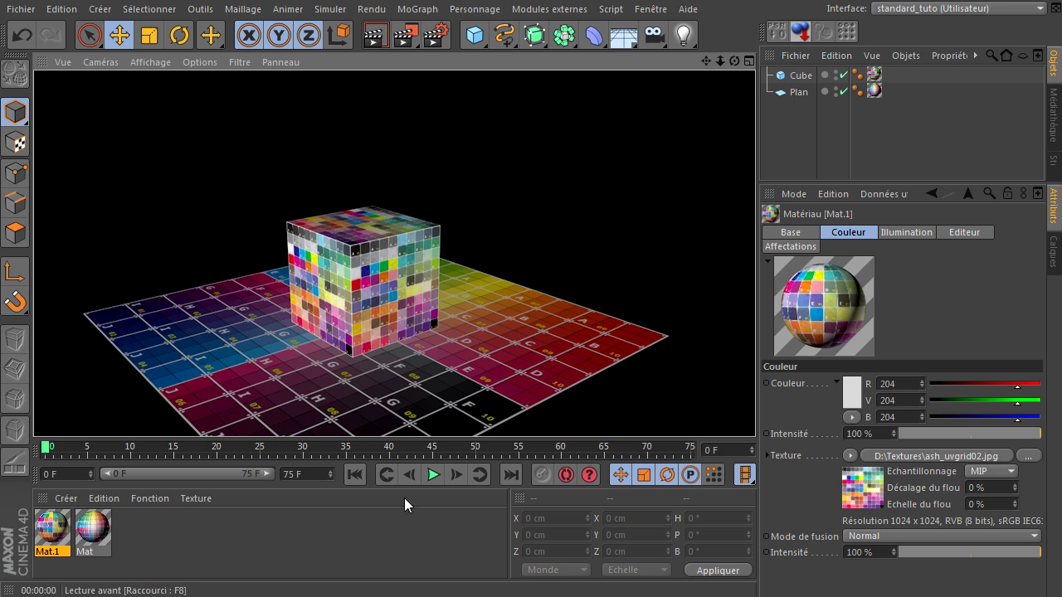
Set the viewport texture preview size of both materials to 1024x1024 (4 Mo)
left_click(171, 536)
left_click_drag(164, 525, 42, 554)
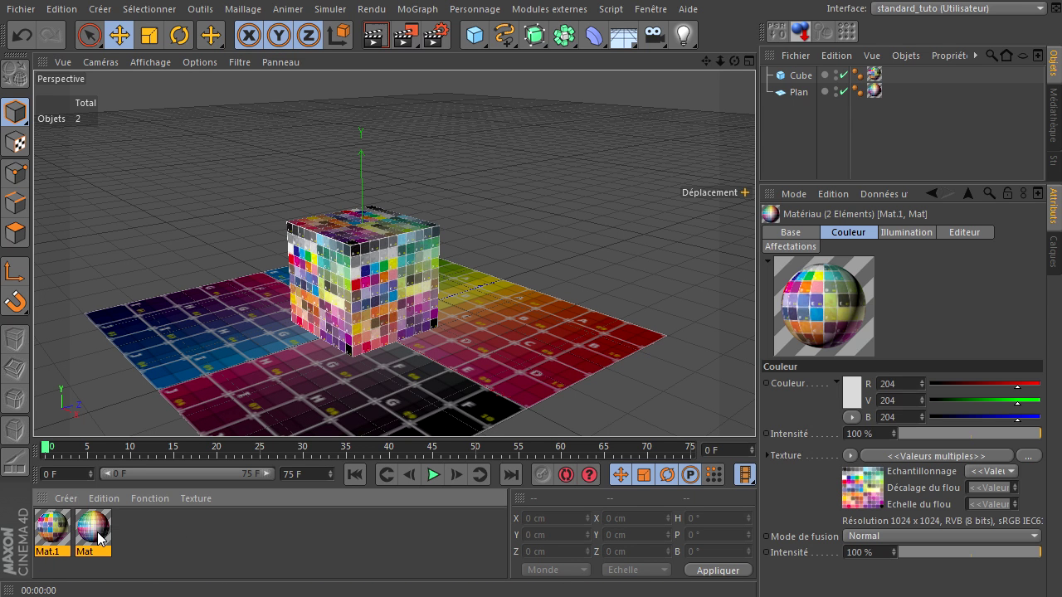
left_click(964, 233)
left_click(984, 396)
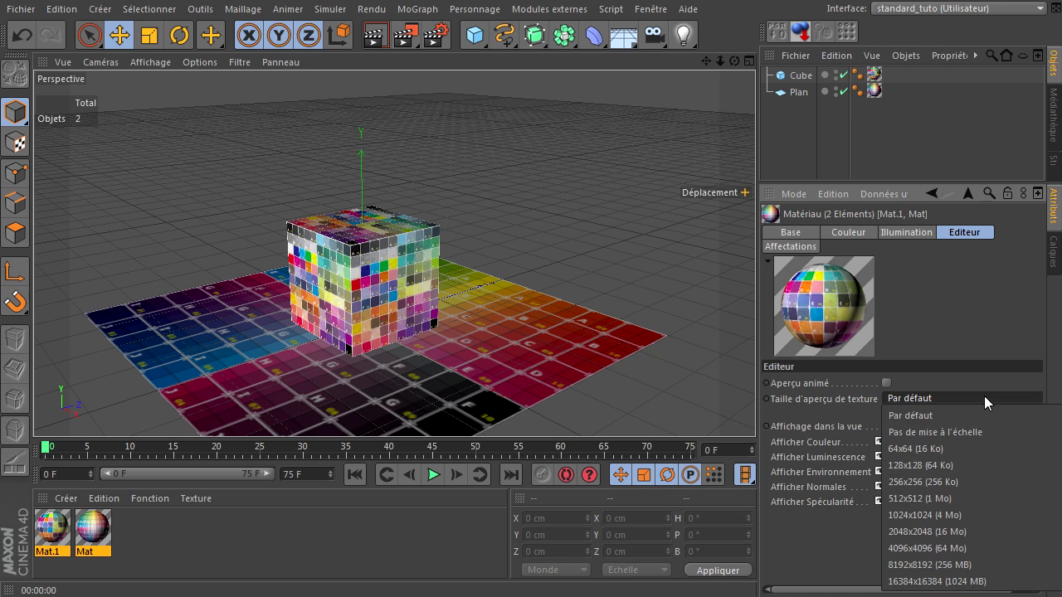
left_click(955, 514)
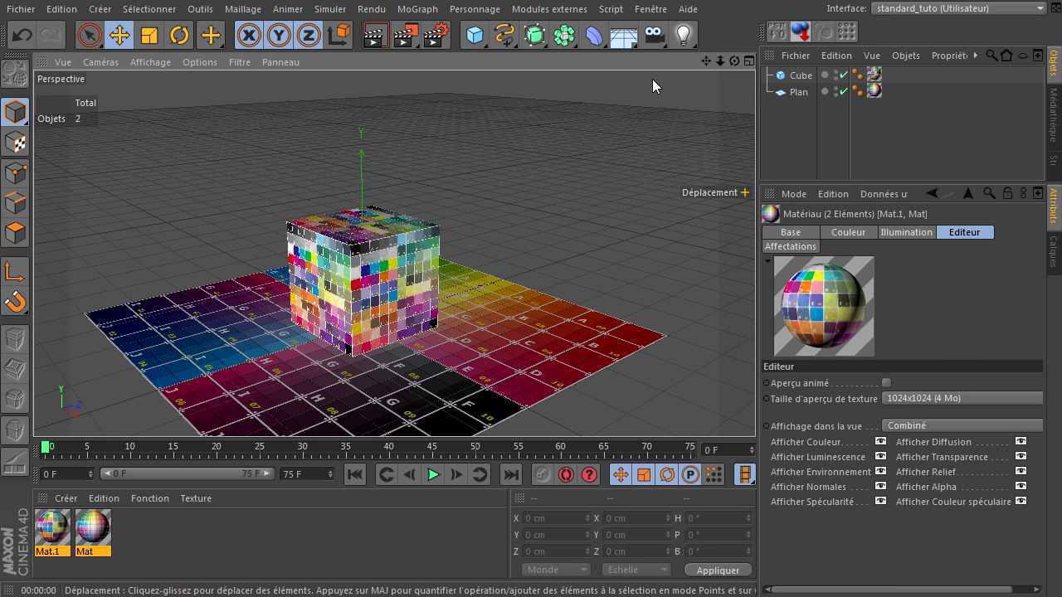
Render the view again, deselect the materials, and examine the cube and plane textures up close in the viewport
middle_click_drag(652, 79, 697, 56, "alt")
left_click(380, 33)
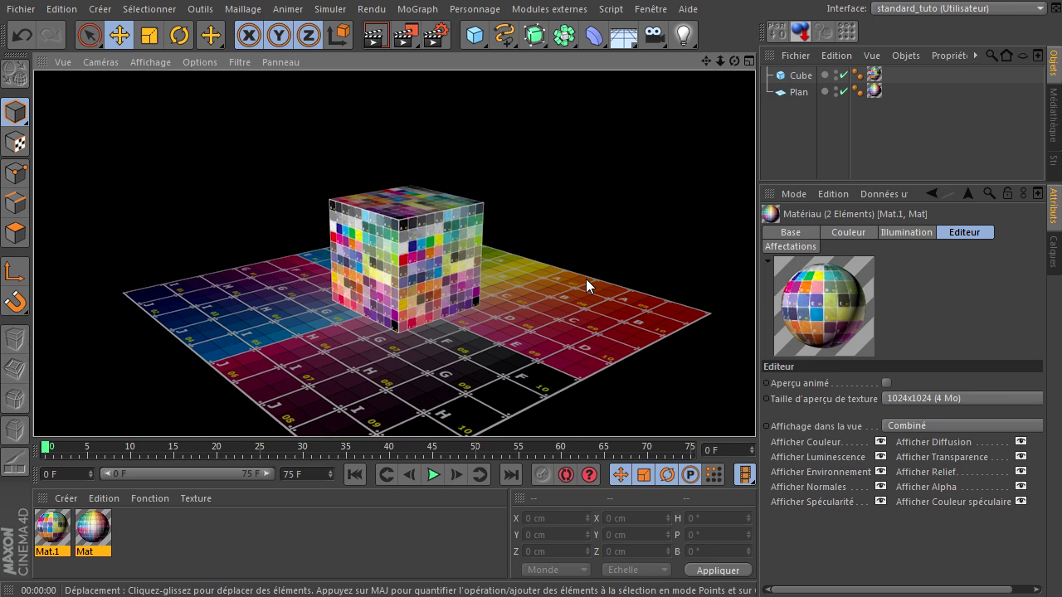
left_click(159, 550)
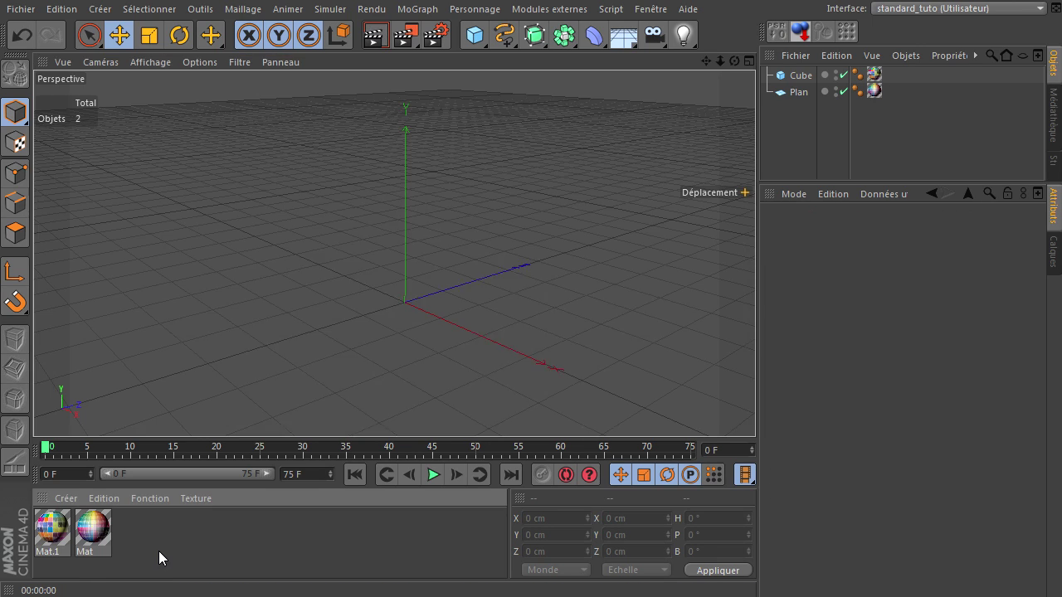
scroll(331, 272, "up", 3)
scroll(330, 272, "up", 2)
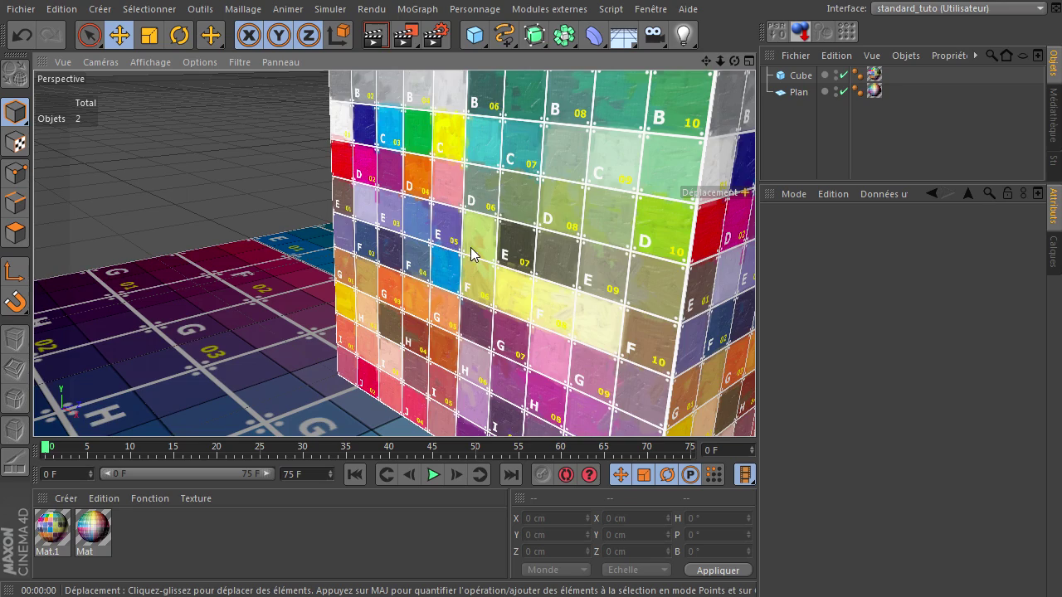
scroll(345, 369, "down", 5)
scroll(620, 175, "down", 2)
left_click_drag(706, 60, 742, 396)
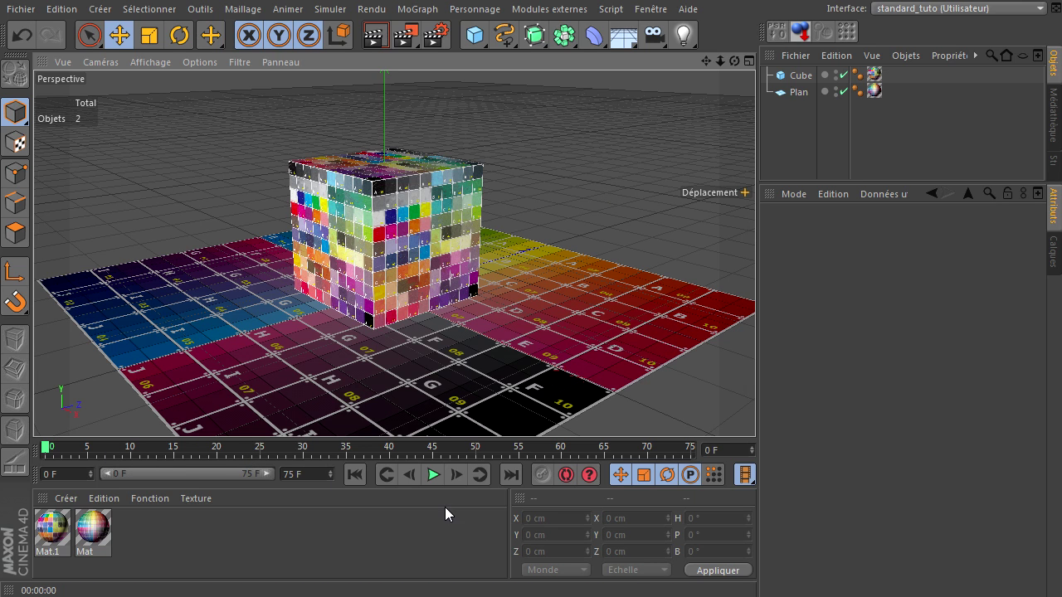
Play the animation briefly, stop it, and move the current time to frame 50
left_click(433, 476)
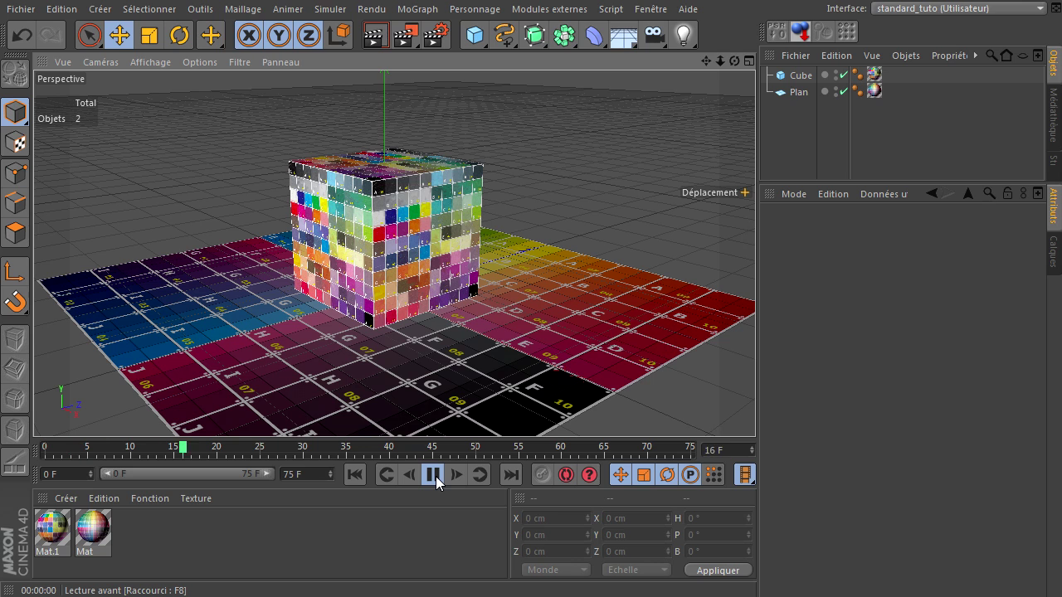
left_click(435, 476)
left_click(475, 448)
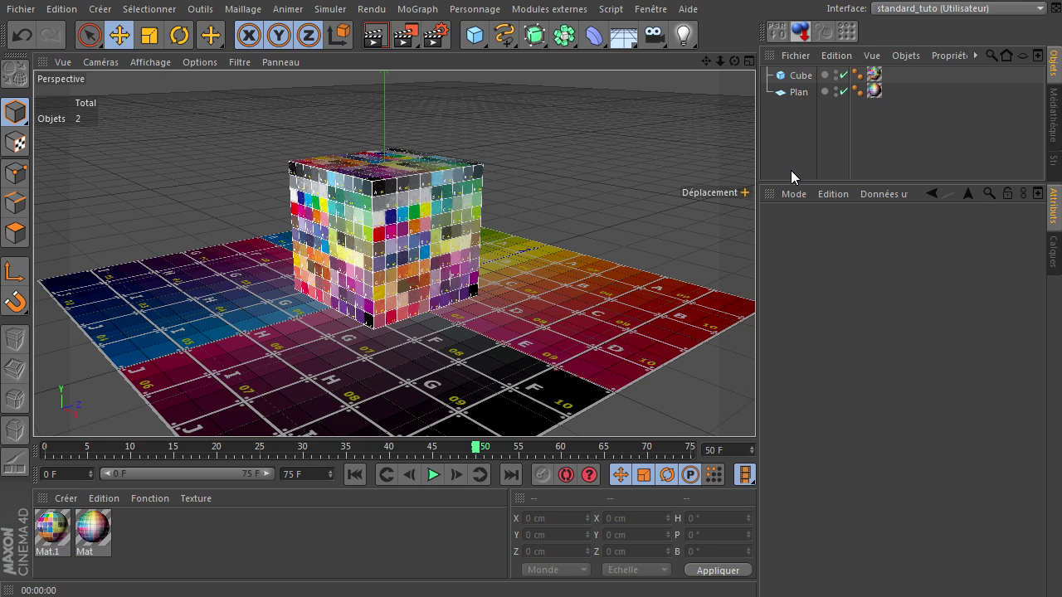
Widen the object manager and add an Affichage property from the CINEMA 4D properties to the cube
left_click(784, 78)
right_click(779, 78)
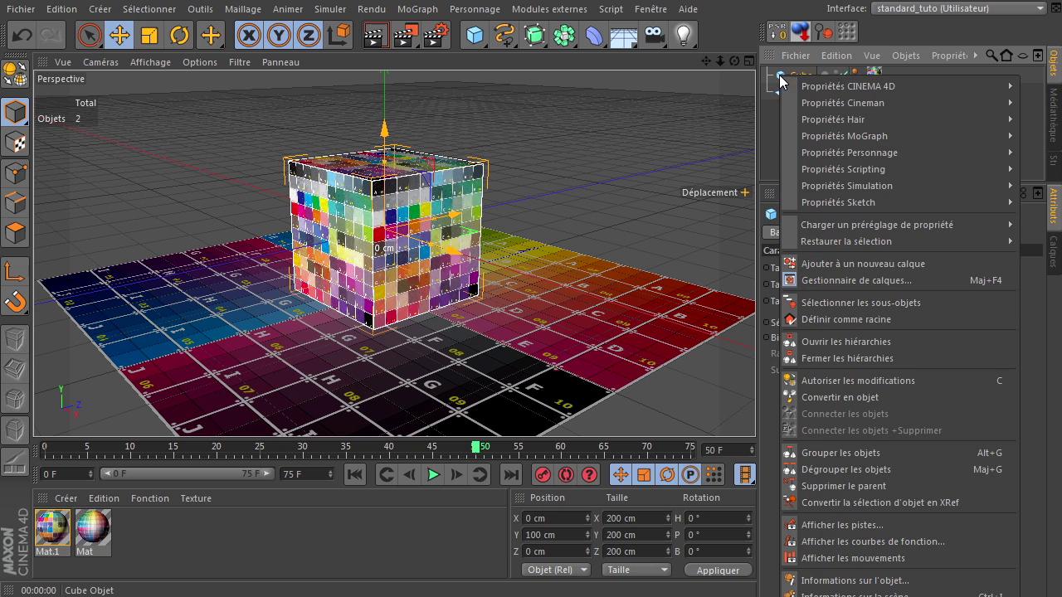
mouse_move(799, 87)
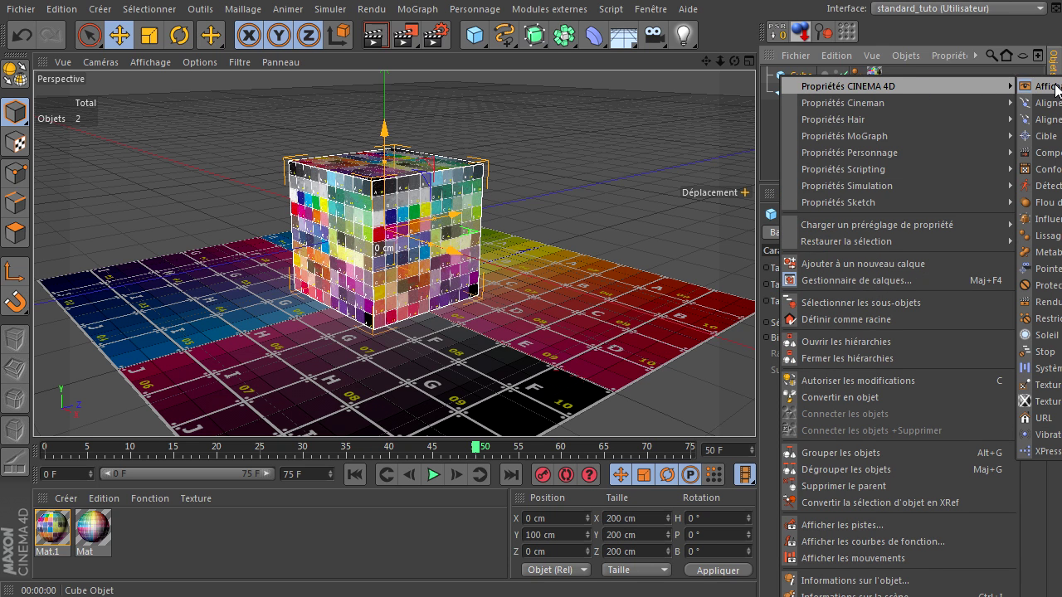
left_click(764, 145)
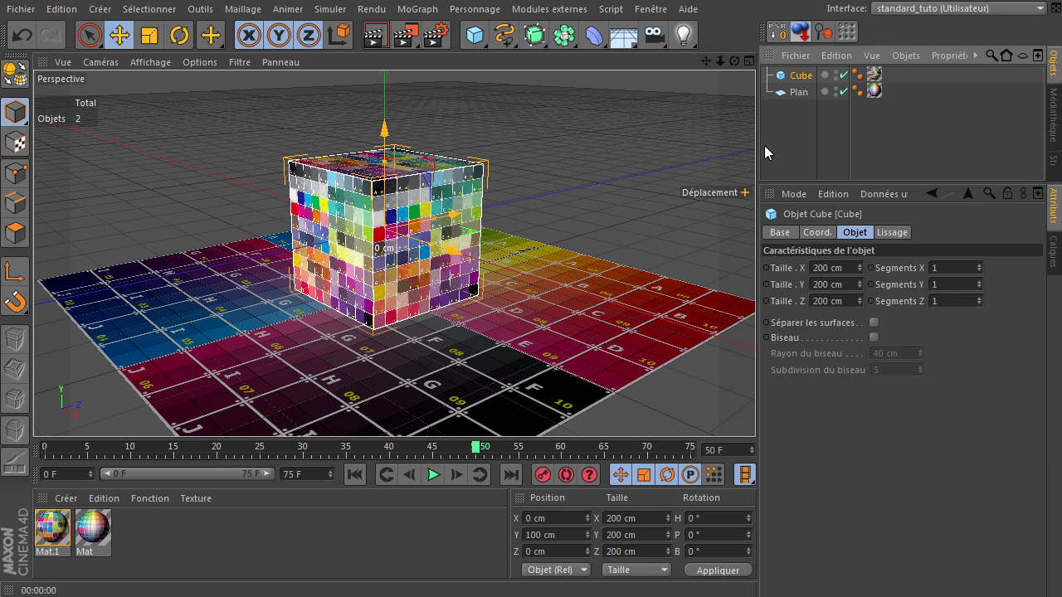
left_click_drag(756, 145, 697, 148)
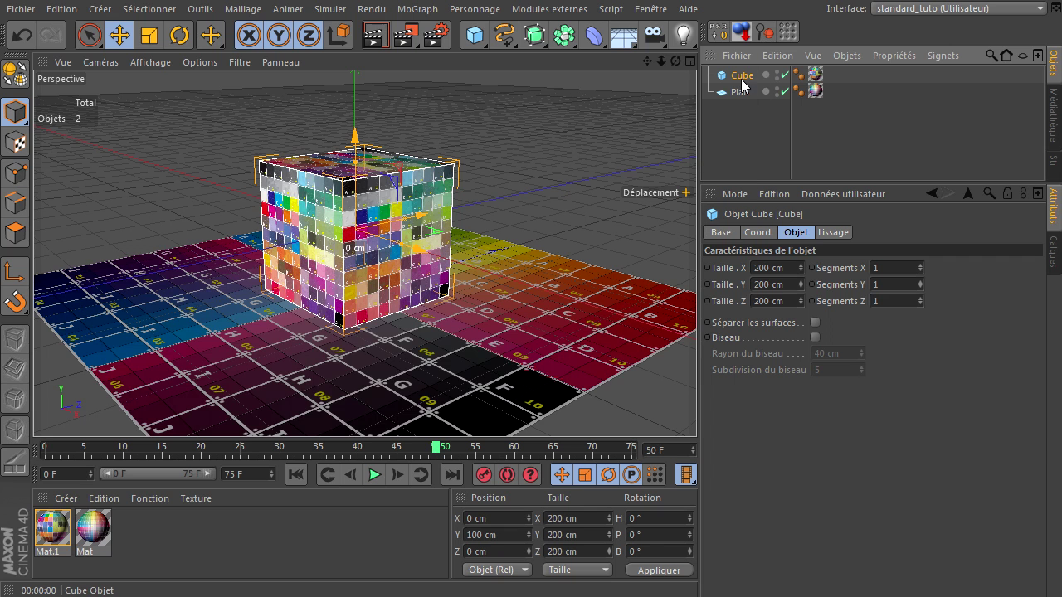
right_click(741, 79)
mouse_move(893, 86)
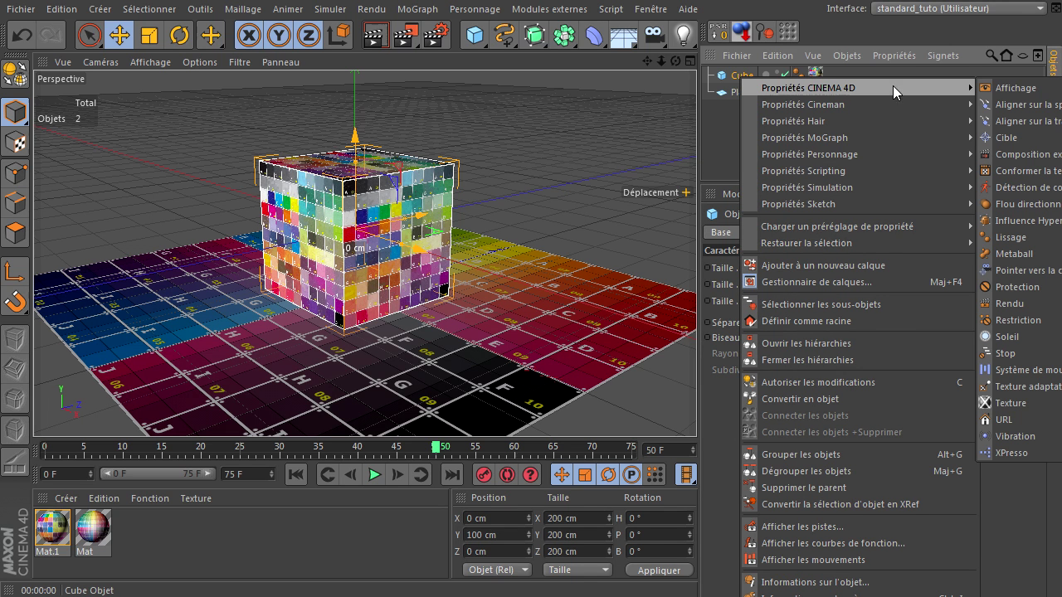
left_click(1000, 87)
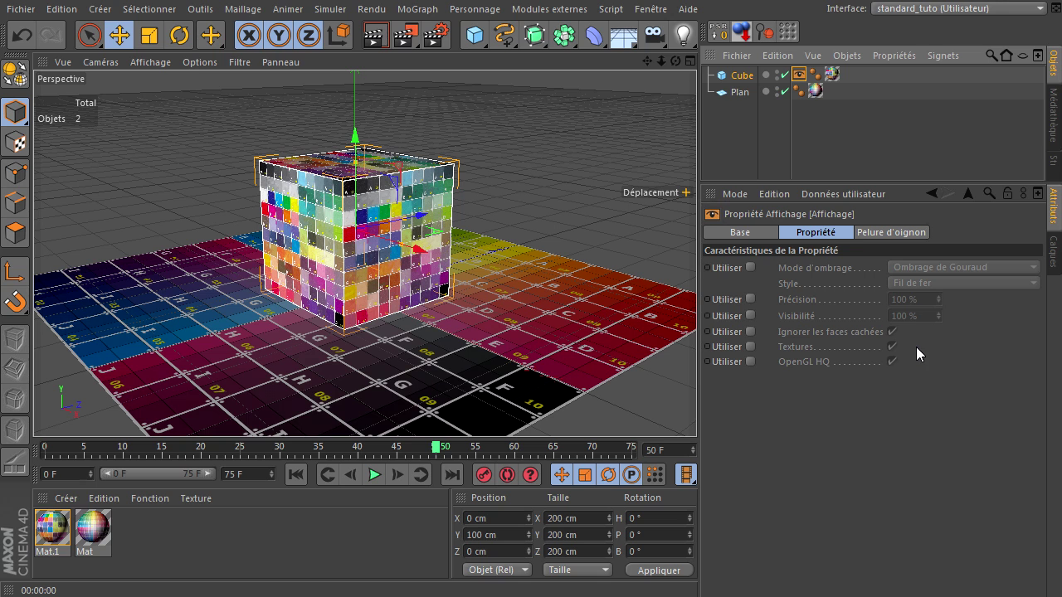
Enable the cube's shading mode override, try Ombrage rapide, Lignes cachées and Lignes, and render the view in Lignes mode
left_click(750, 267)
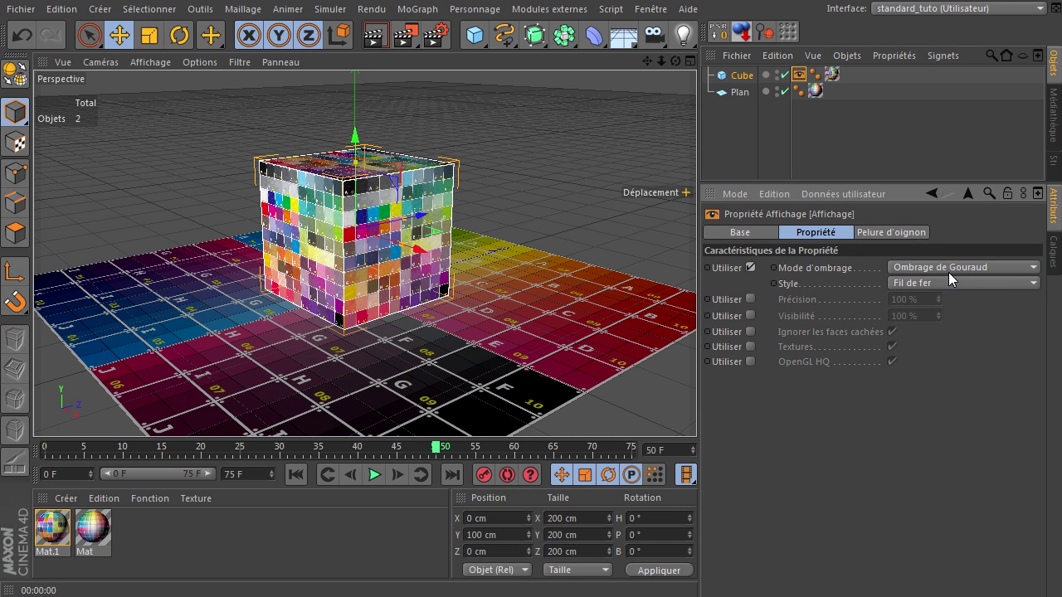
left_click(154, 63)
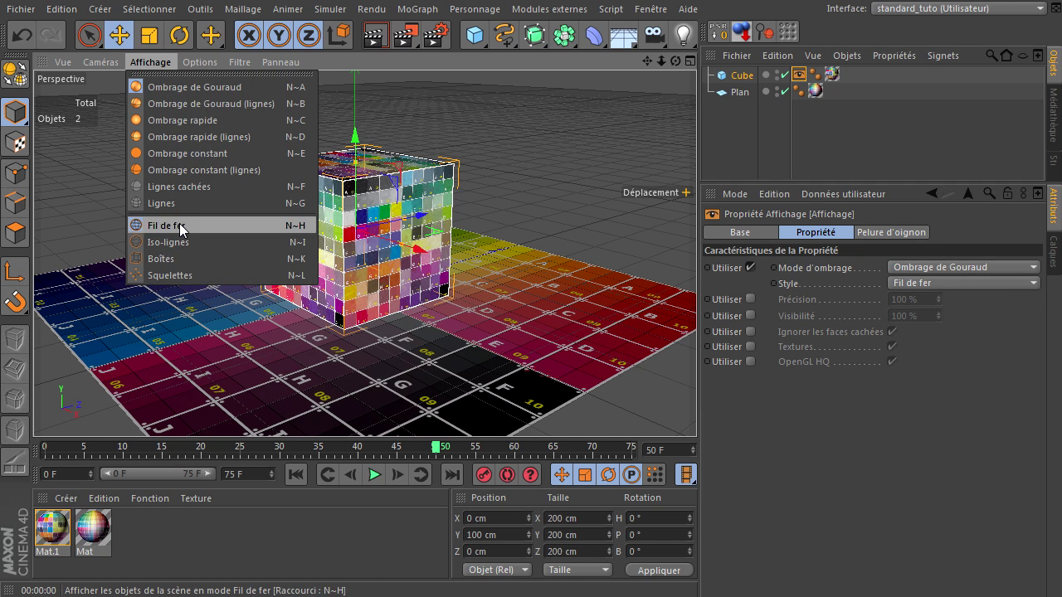
left_click(978, 450)
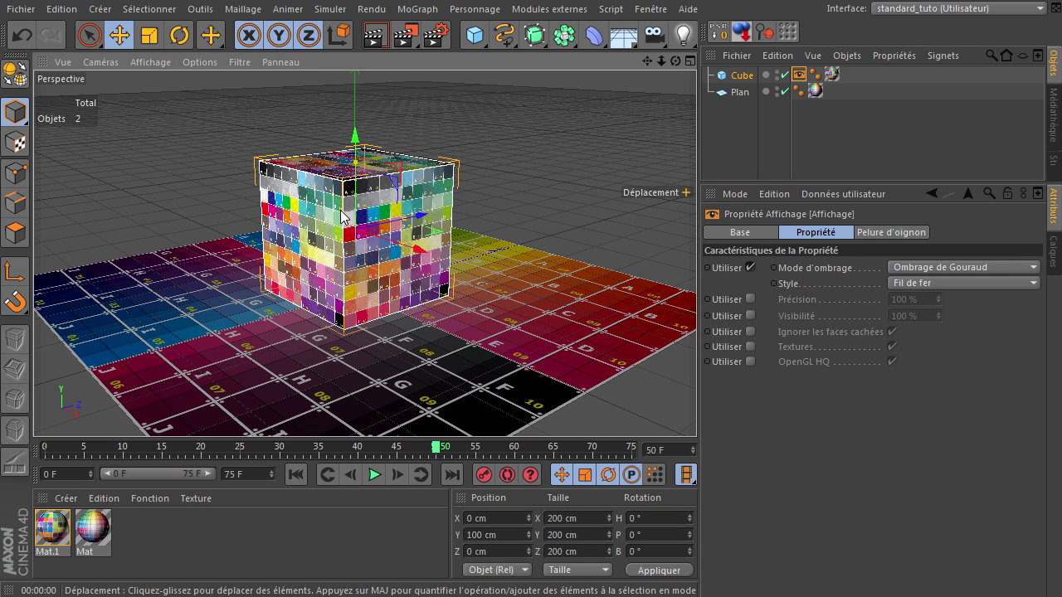
left_click(969, 266)
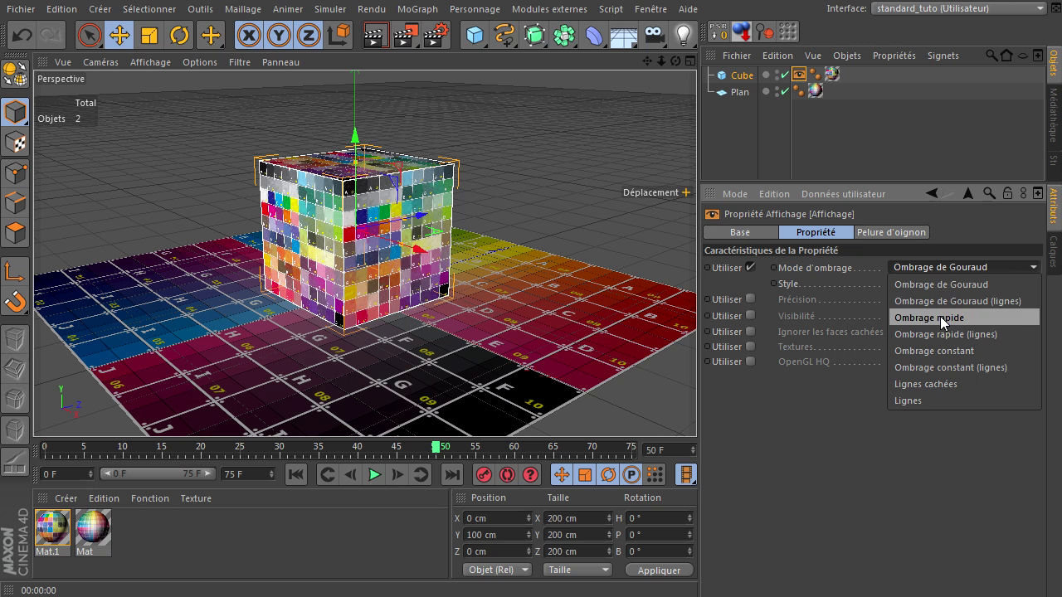
left_click(940, 317)
left_click(963, 268)
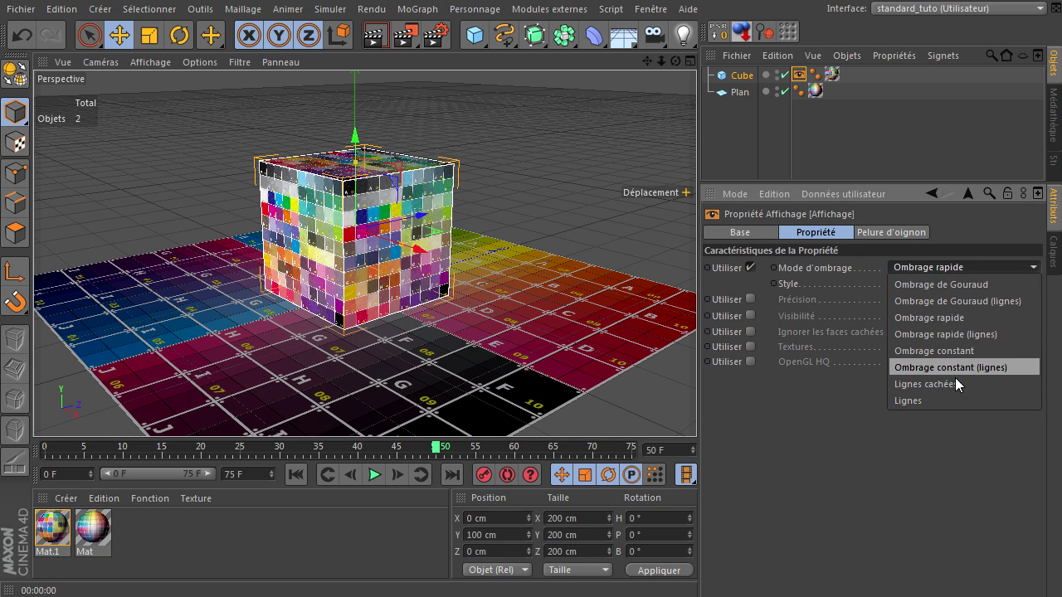
left_click(954, 384)
left_click(981, 266)
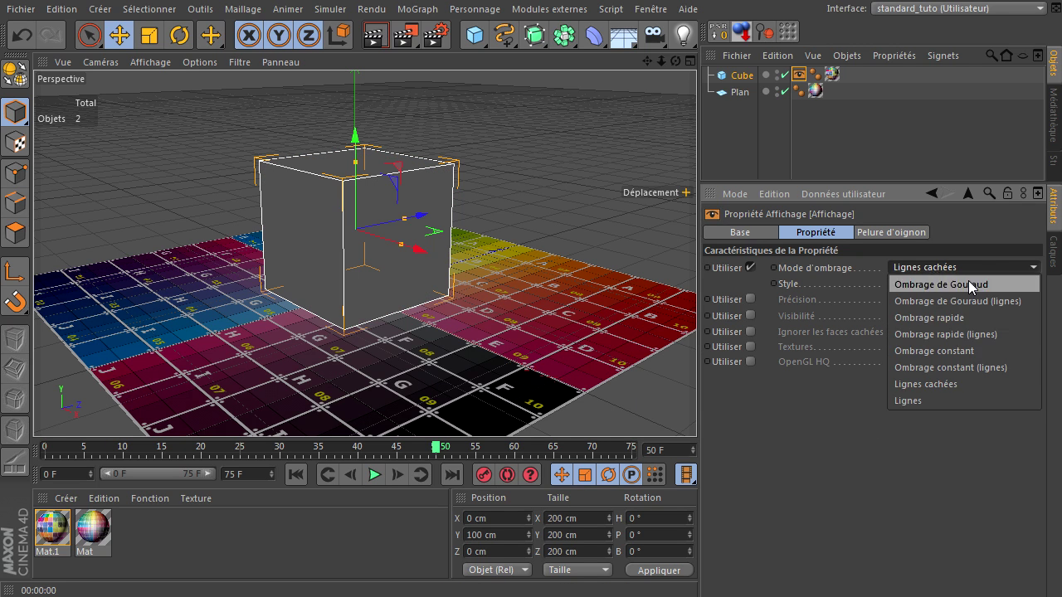
left_click(958, 401)
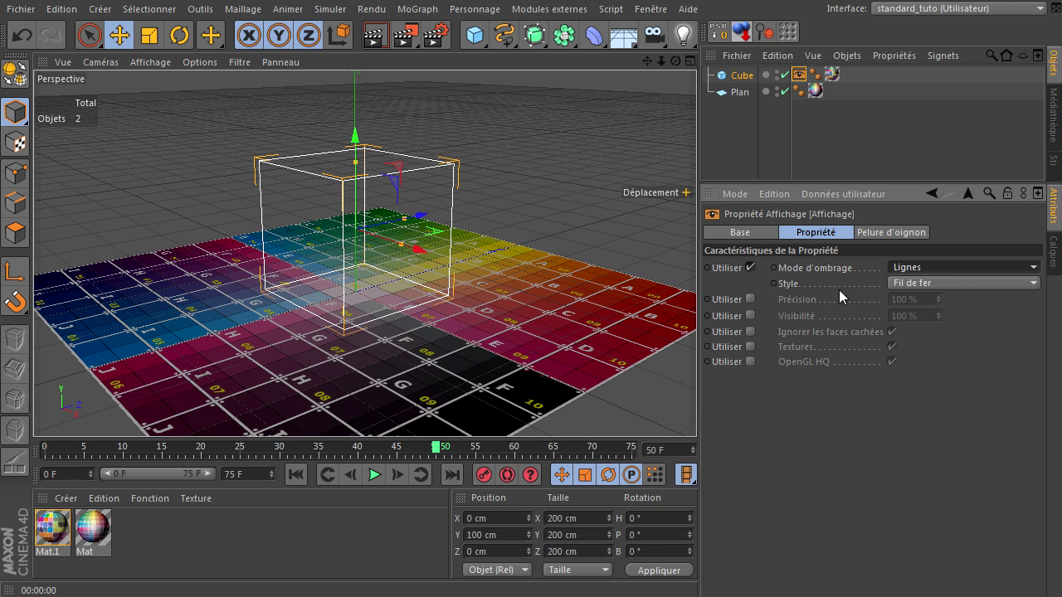
left_click(375, 36)
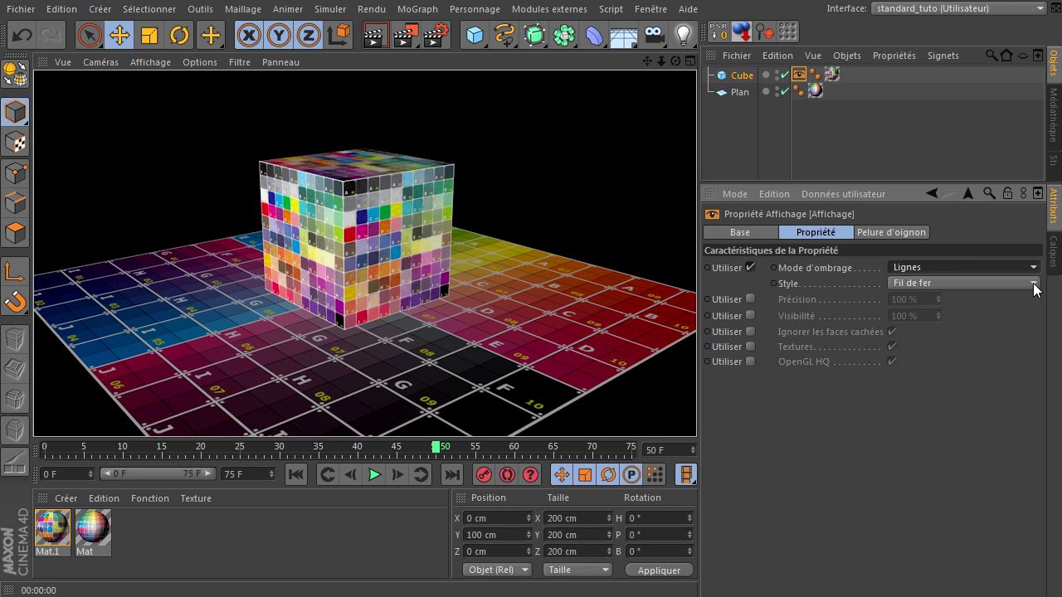
Return the cube's shading mode to Ombrage de Gouraud and disable its override
left_click(979, 268)
left_click(970, 285)
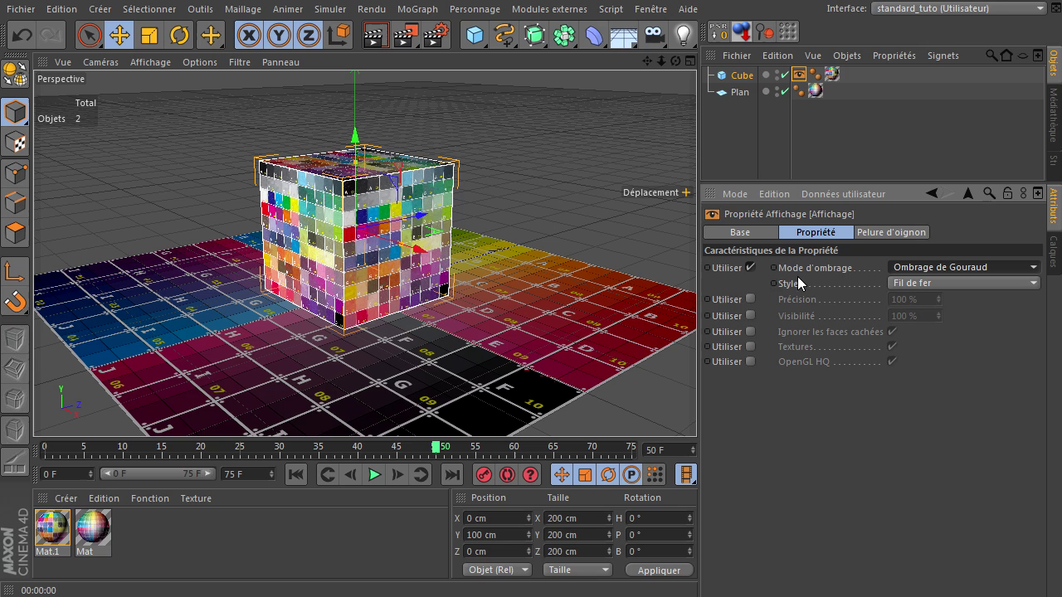
left_click(746, 268)
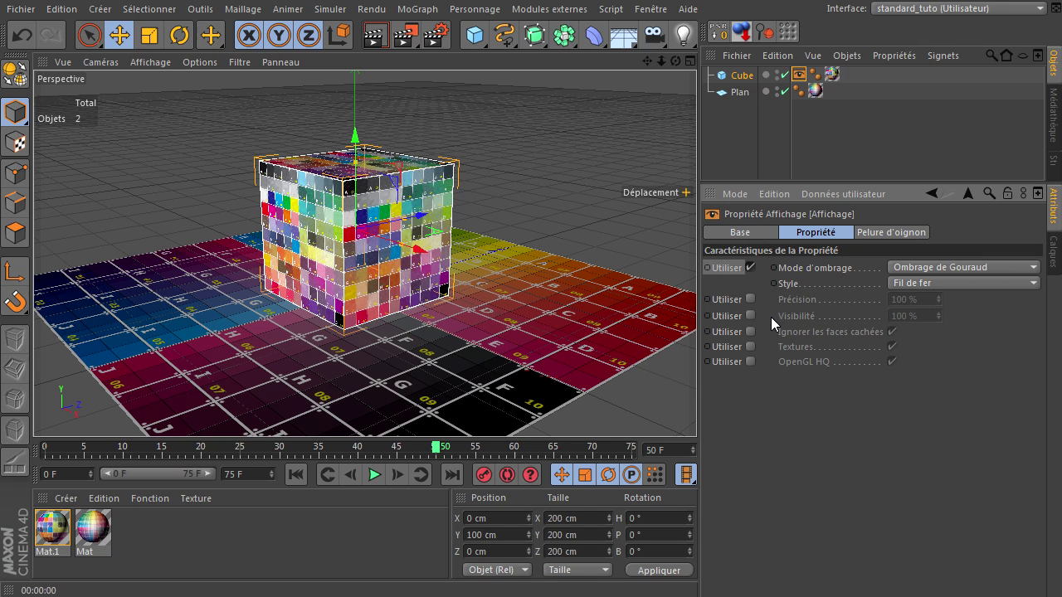
left_click(750, 268)
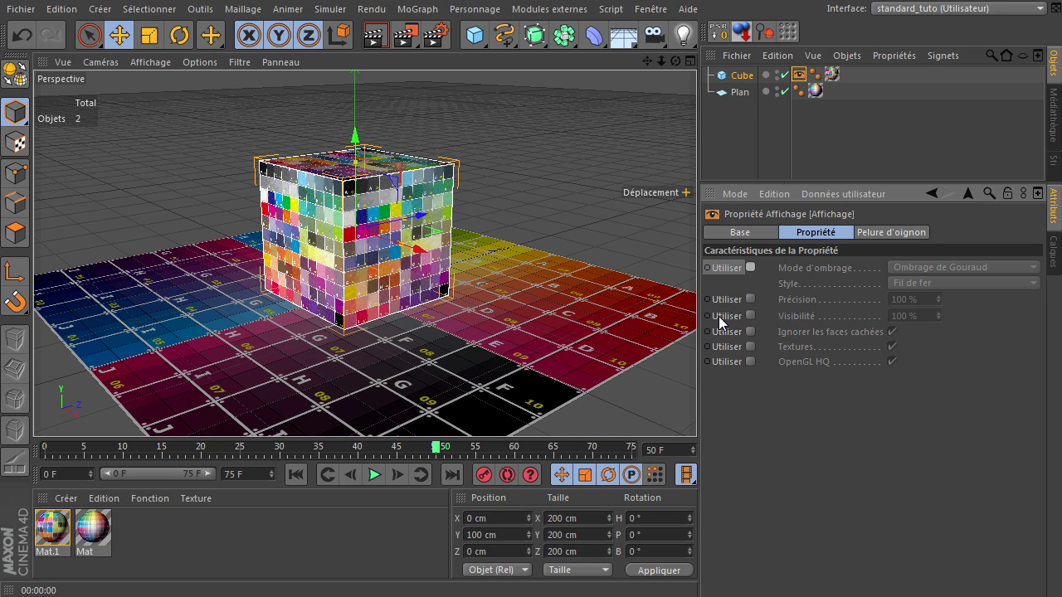
Enable the Visibilité override in the cube's display property and render the view
left_click(748, 316)
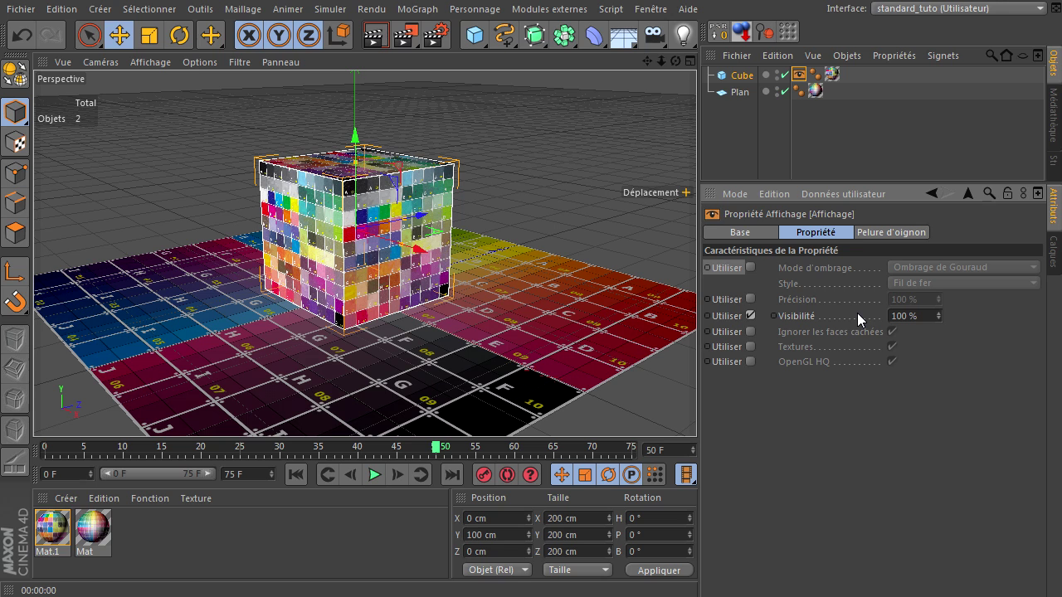
left_click(919, 316)
left_click(375, 35)
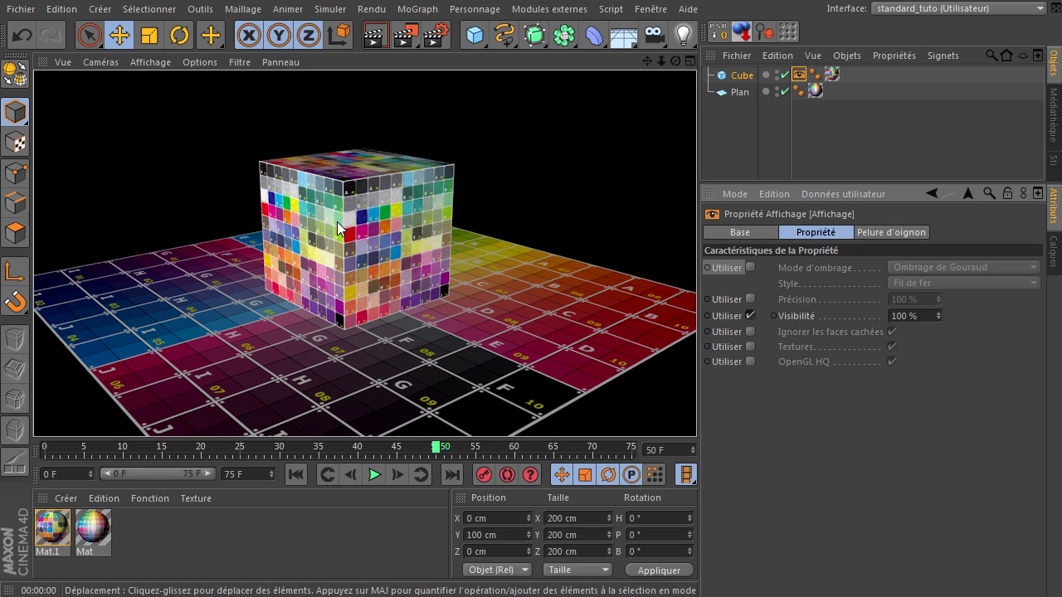
Render the view with the cube's visibility set to 0 %, and again with it set to 48 %
left_click_drag(938, 315, 939, 341)
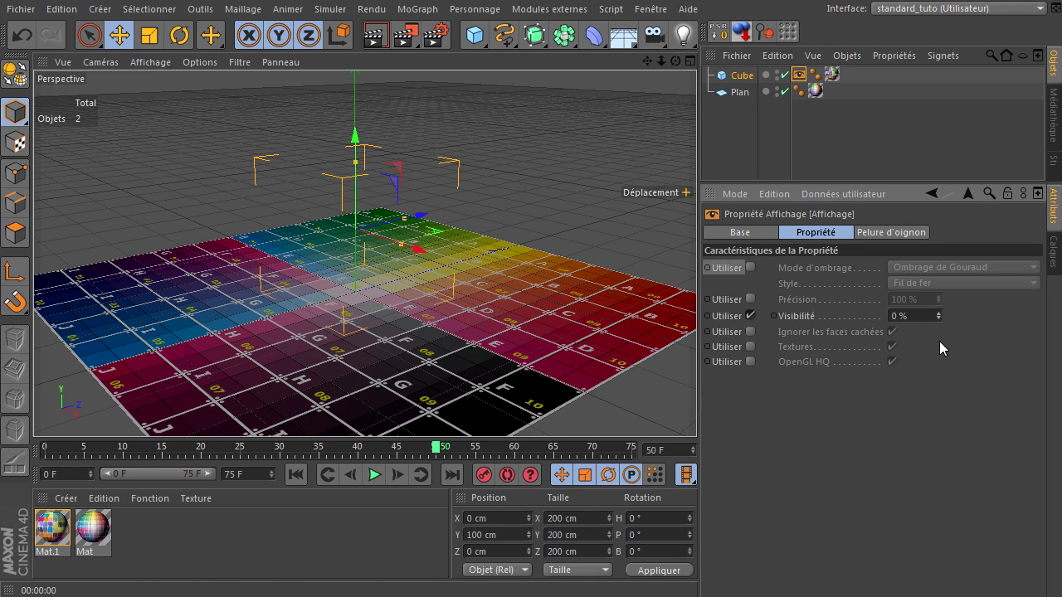
left_click(375, 35)
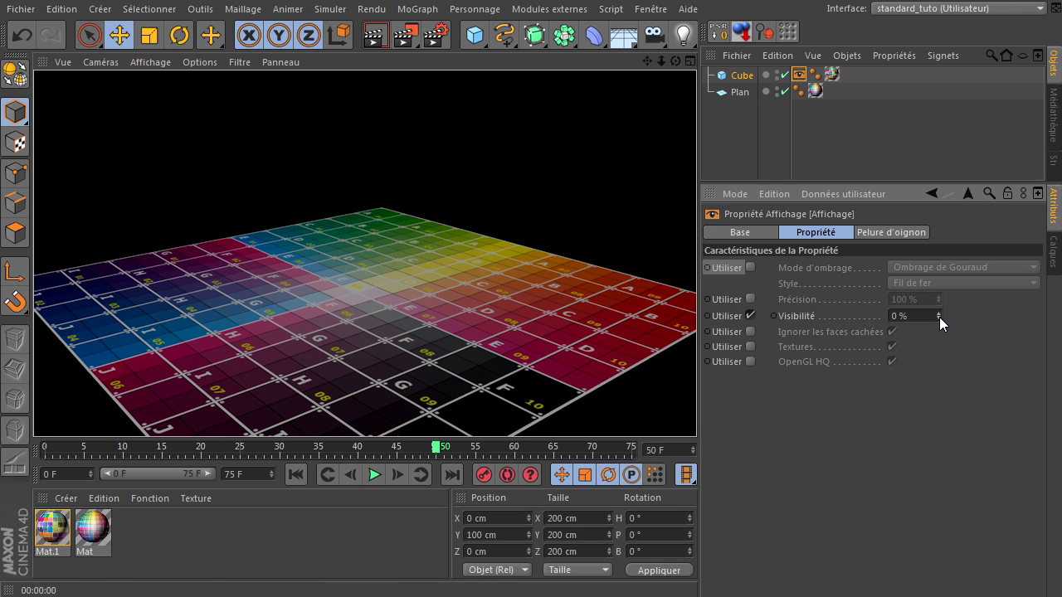
left_click_drag(938, 317, 938, 317)
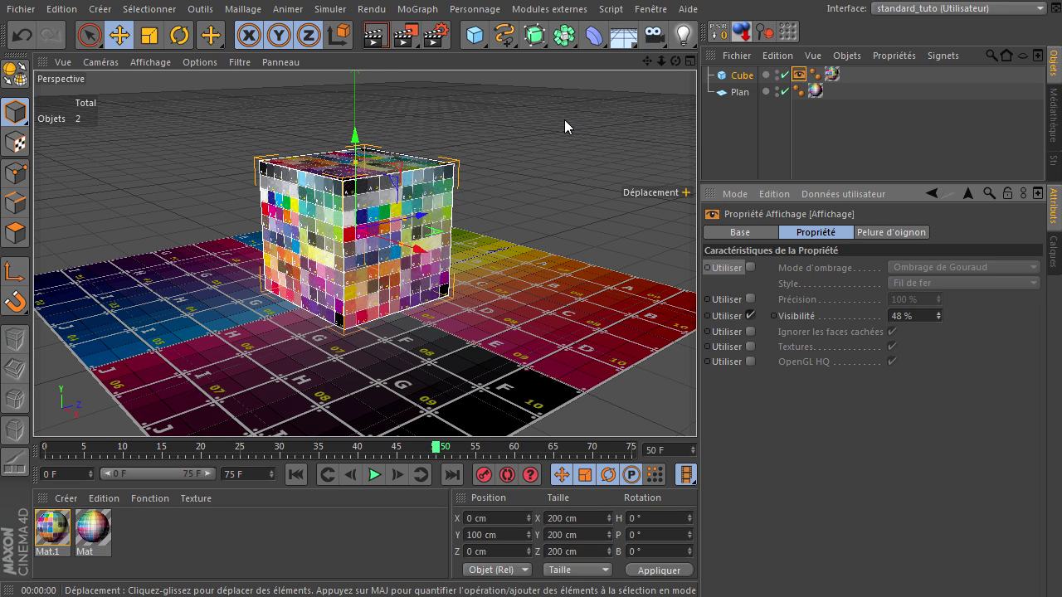
left_click(374, 38)
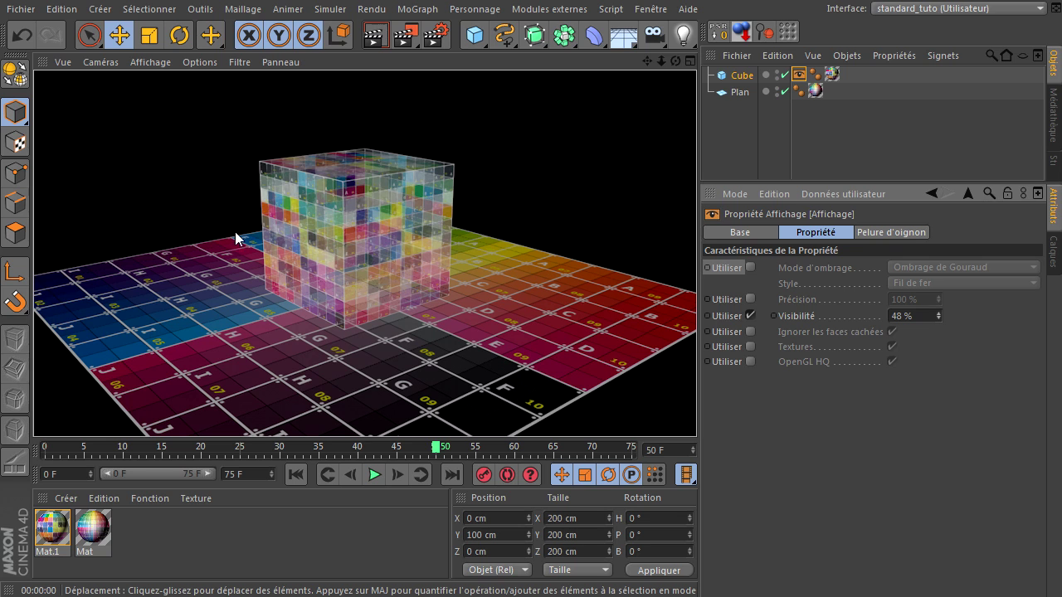
Render the partially transparent cube from a higher angle and from close up to examine its transparency
left_click_drag(674, 61, 278, 38)
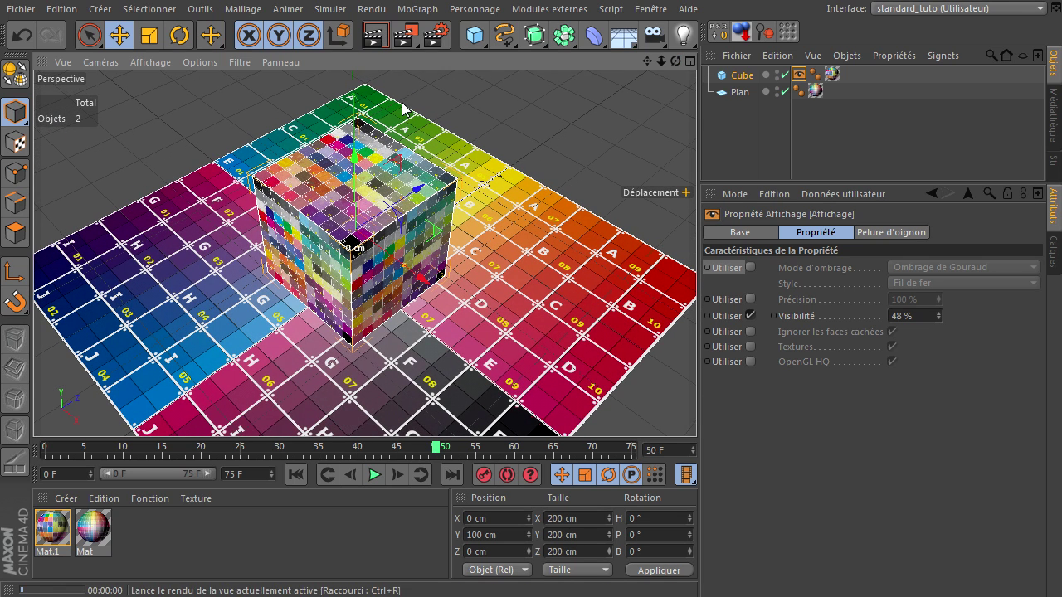
left_click(374, 39)
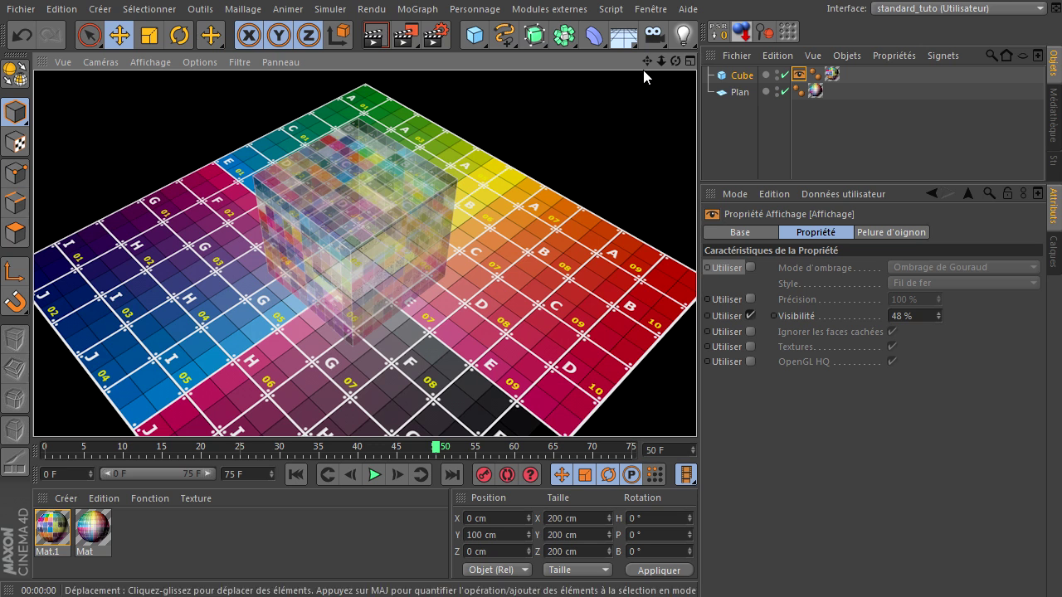
scroll(409, 261, "up", 5)
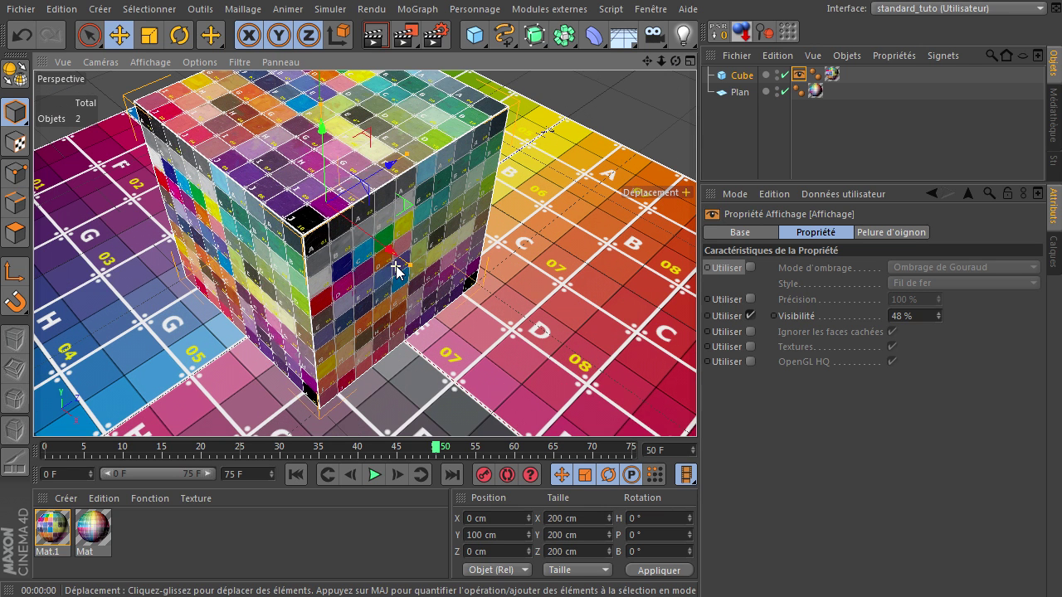
left_click(374, 38)
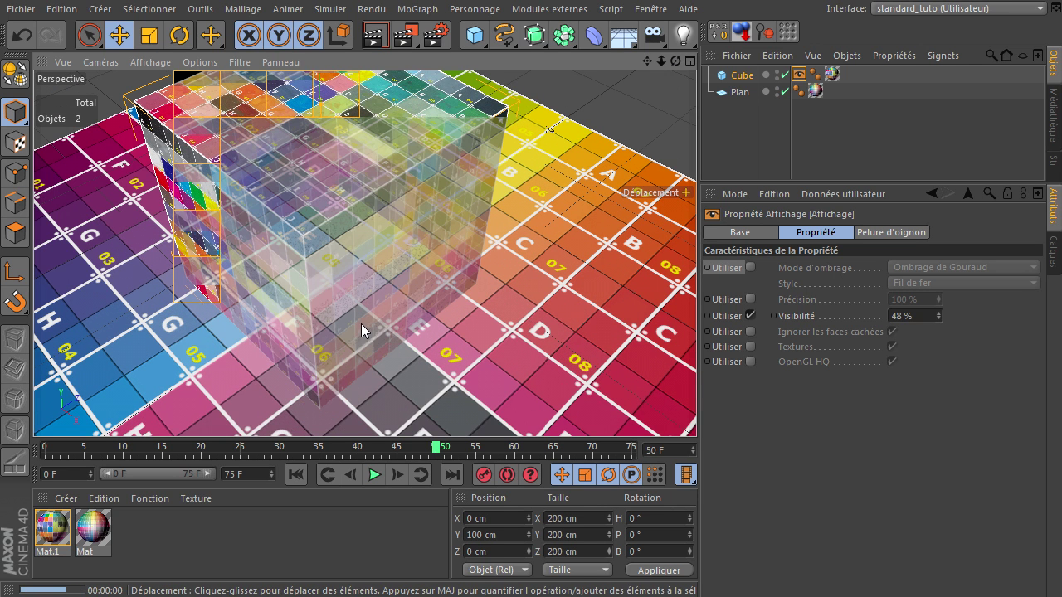
left_click_drag(659, 60, 679, 419)
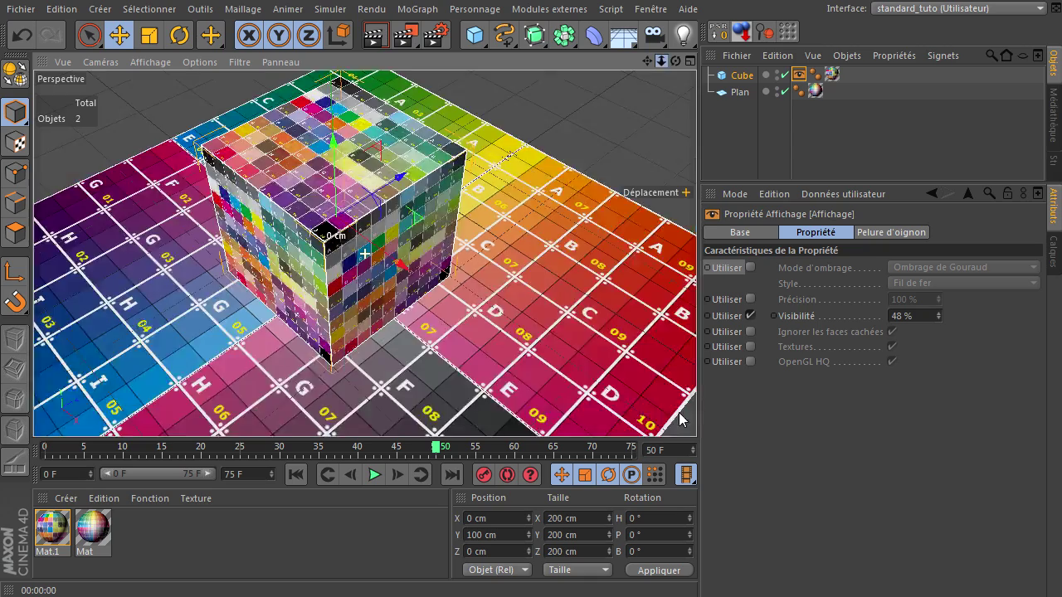
left_click_drag(673, 61, 698, 419)
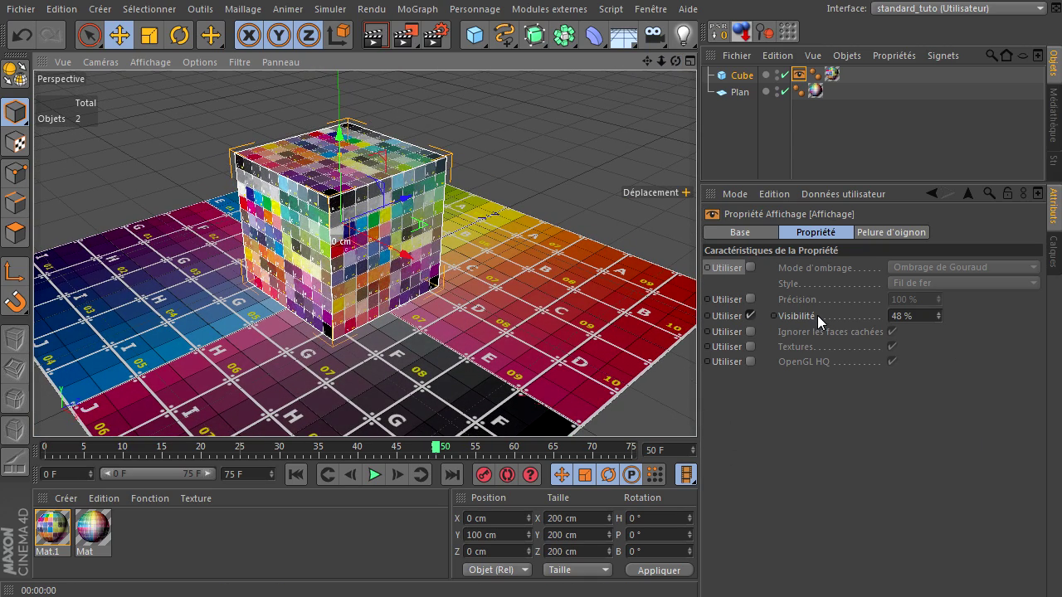
Raise the cube's visibility to 100 %, lower it to 12 %, and render the view
left_click_drag(937, 316, 939, 294)
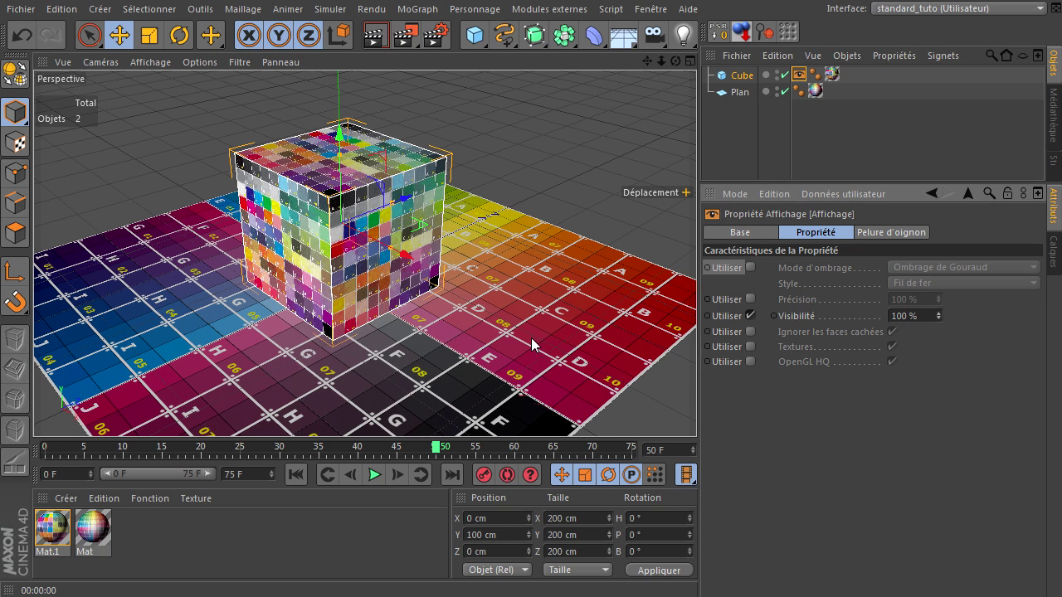
left_click_drag(937, 313, 937, 313)
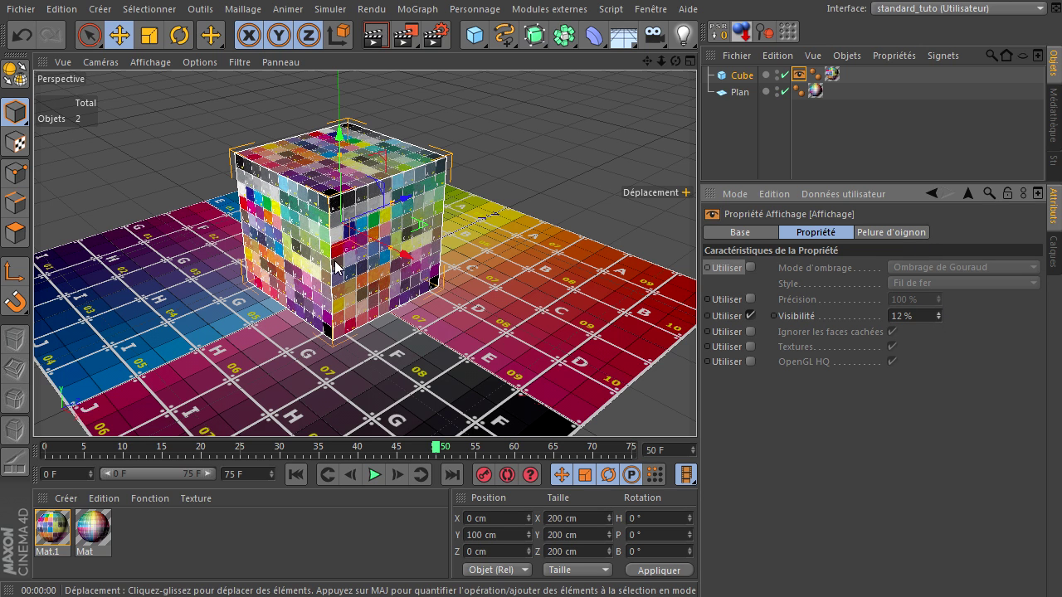
left_click(373, 45)
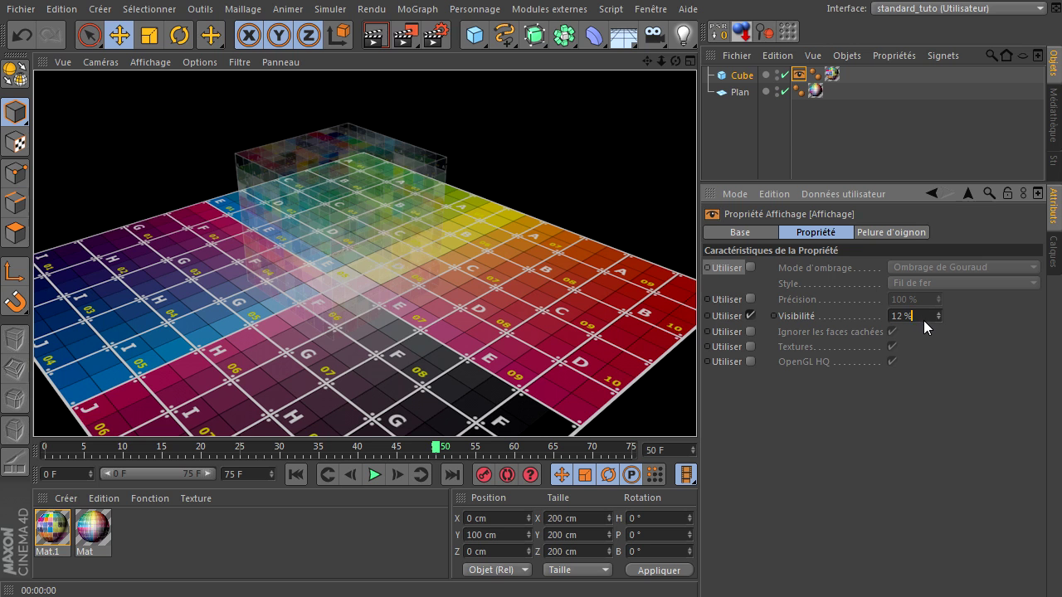
Set the cube's visibility to 0 %, and bring it back to 100 %
type("0")
key("Return")
key("BackSpace")
key("BackSpace")
key("BackSpace")
type("100")
key("Return")
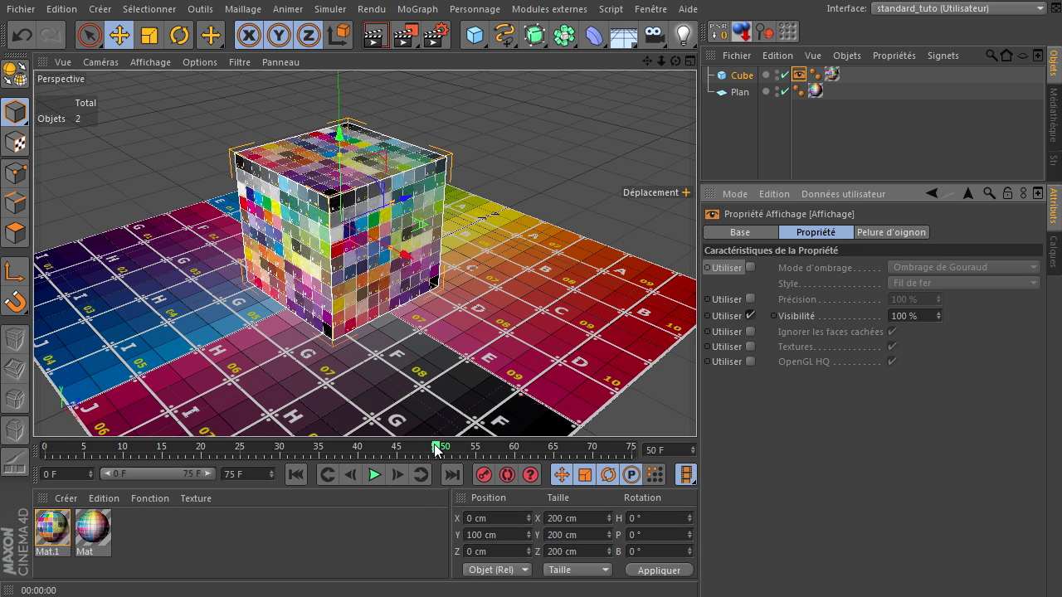
Keyframe the cube's visibility at 100 % on frame 49 and at 0 % on frame 50
left_click(352, 475)
left_click(771, 316)
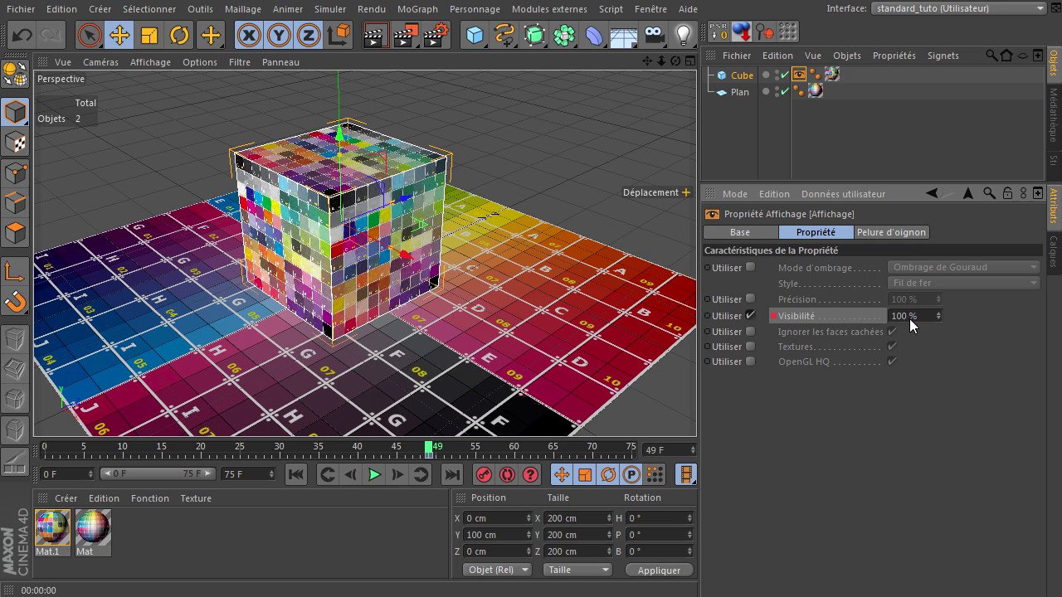
left_click(399, 475)
type("0")
key("Return")
left_click(771, 316)
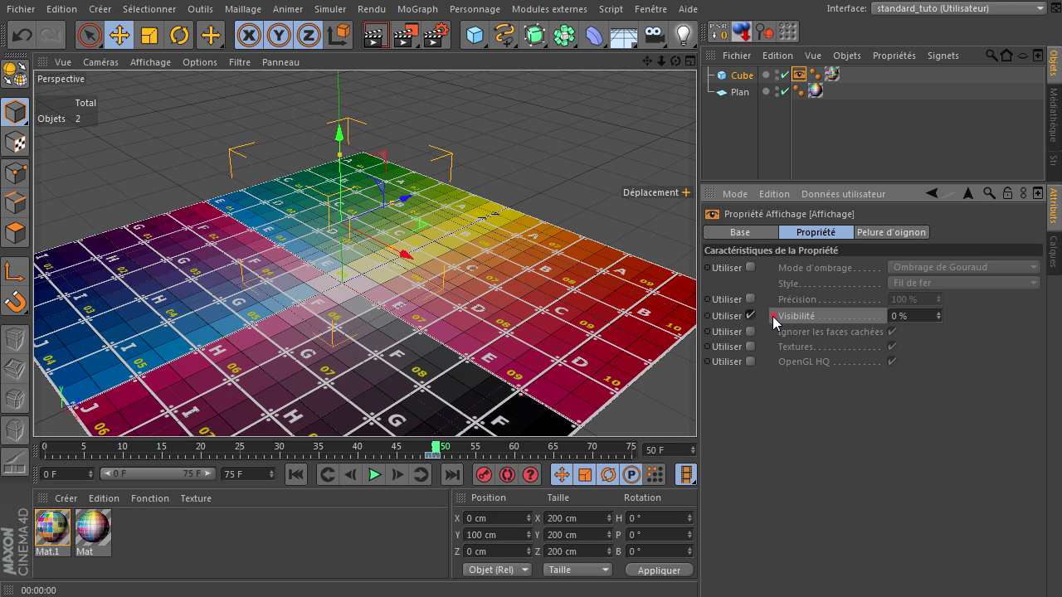
Play the animation from the first frame to check the cube's visibility change, and return to frame 0
left_click(298, 474)
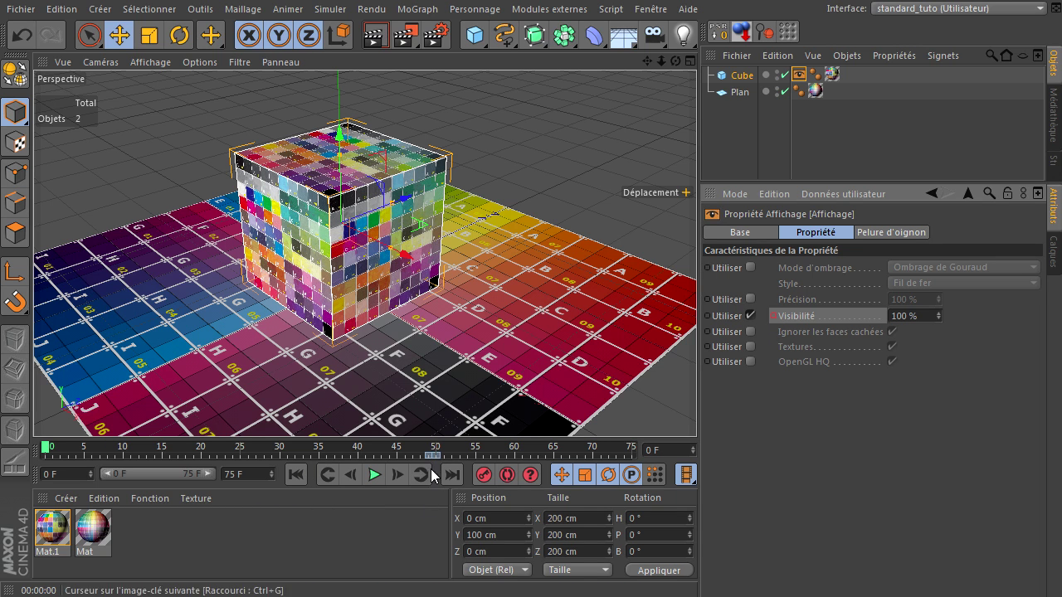
left_click(373, 475)
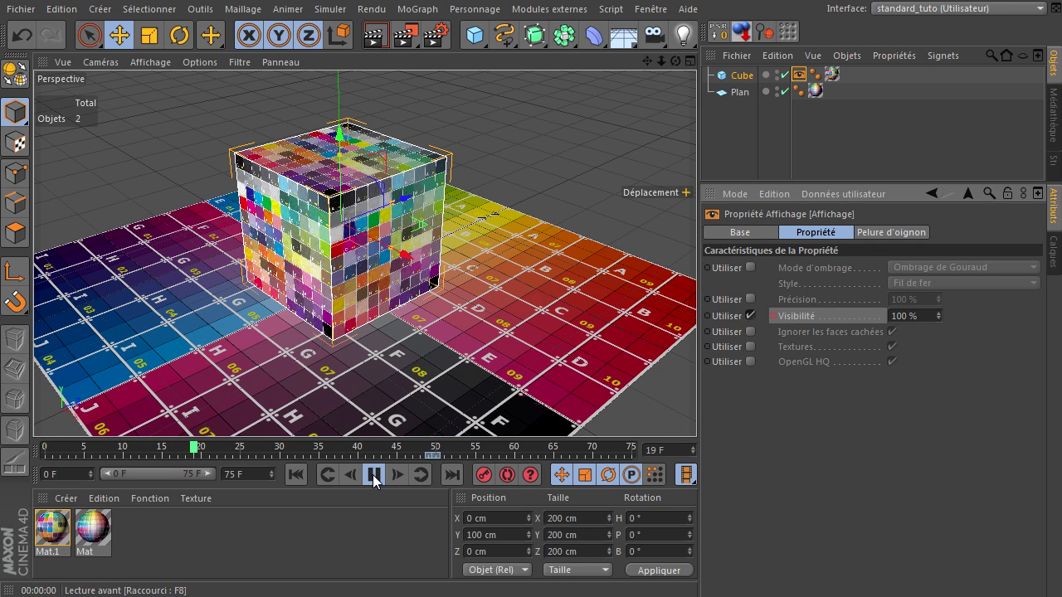
left_click(373, 474)
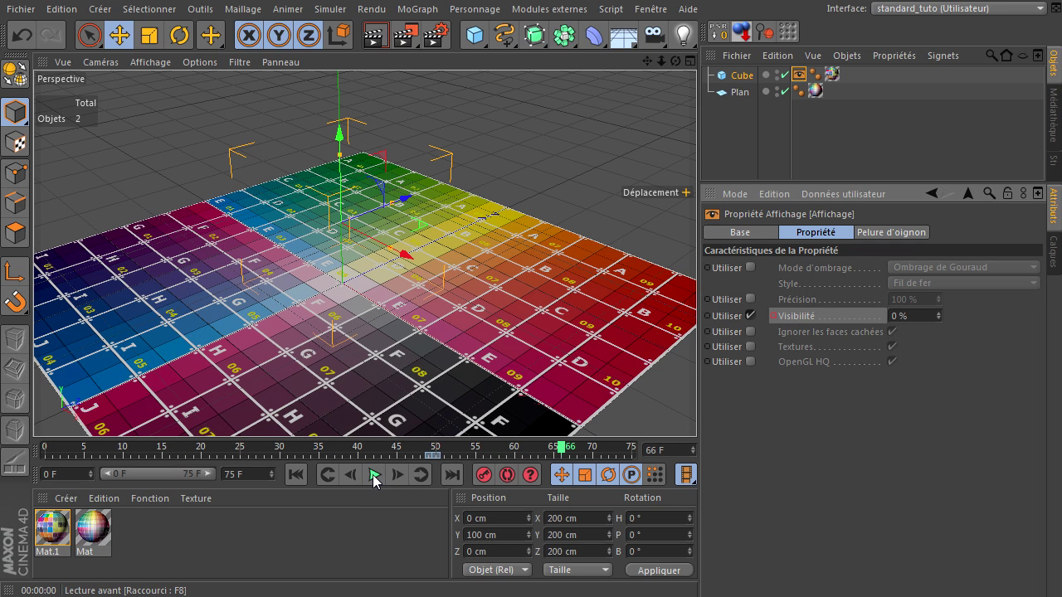
left_click(296, 474)
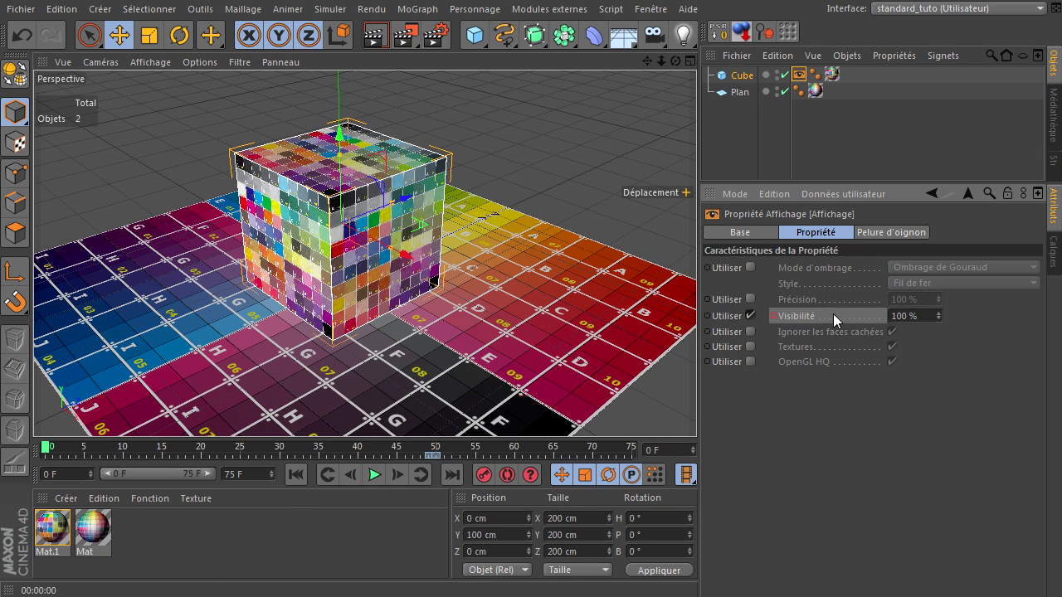
Delete the animation track of the cube's Visibilité parameter, and toggle the parameter's use off and on again
right_click(794, 314)
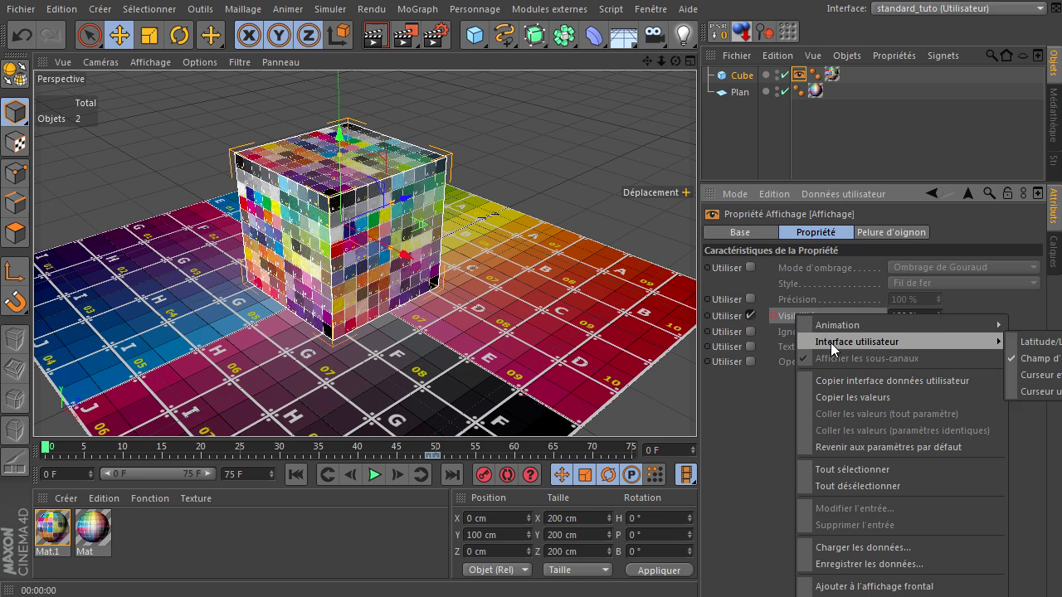
mouse_move(844, 332)
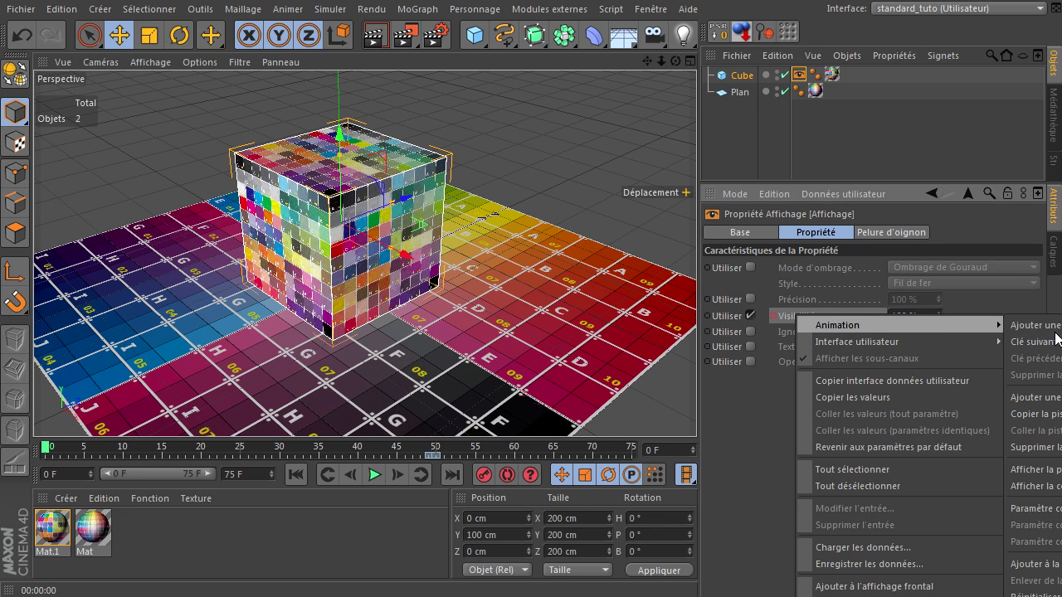
left_click(1045, 446)
left_click(750, 316)
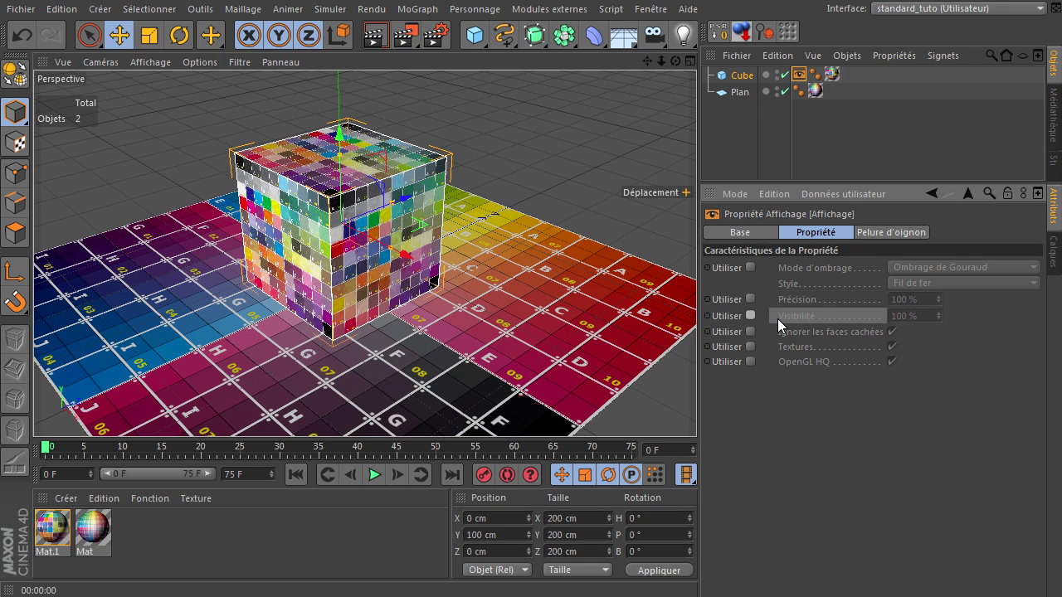
left_click(751, 316)
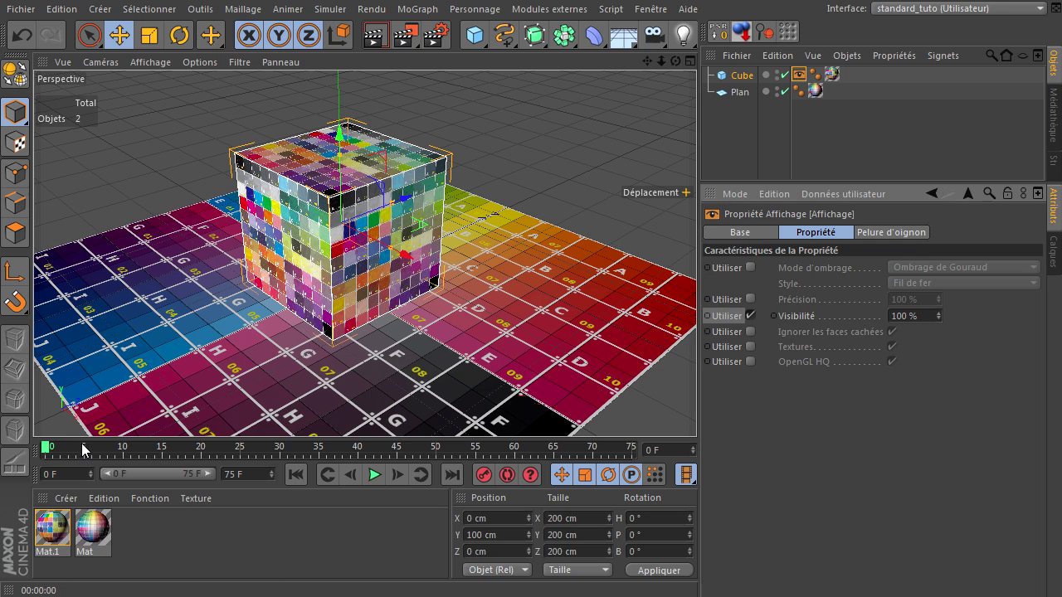
Keyframe the cube's visibility at 100 % on frames 5, 17 and 28, and move to frame 51
left_click(83, 447)
left_click(772, 316, "ctrl")
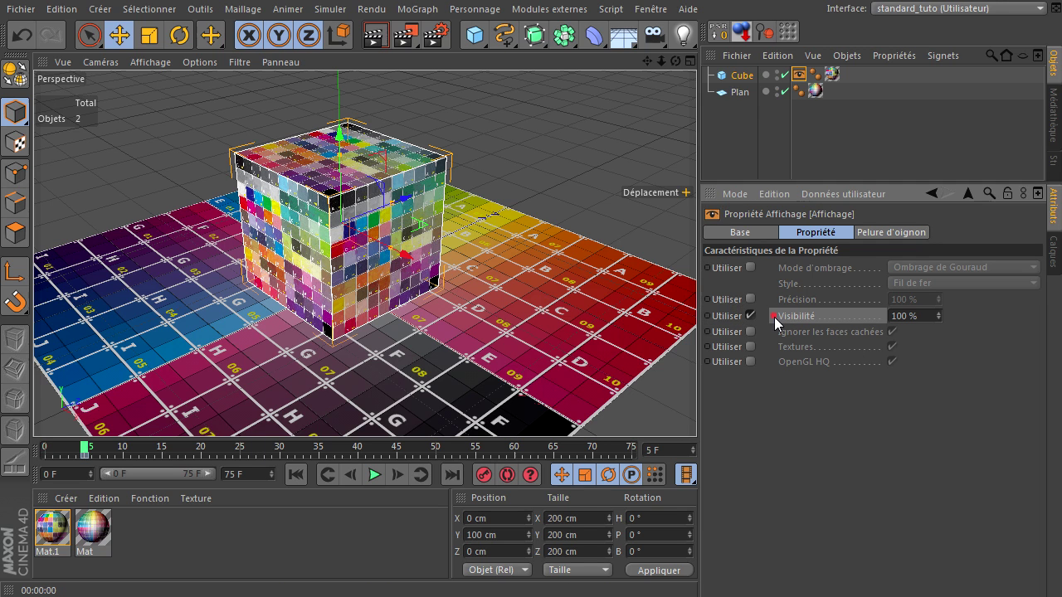
left_click(177, 447)
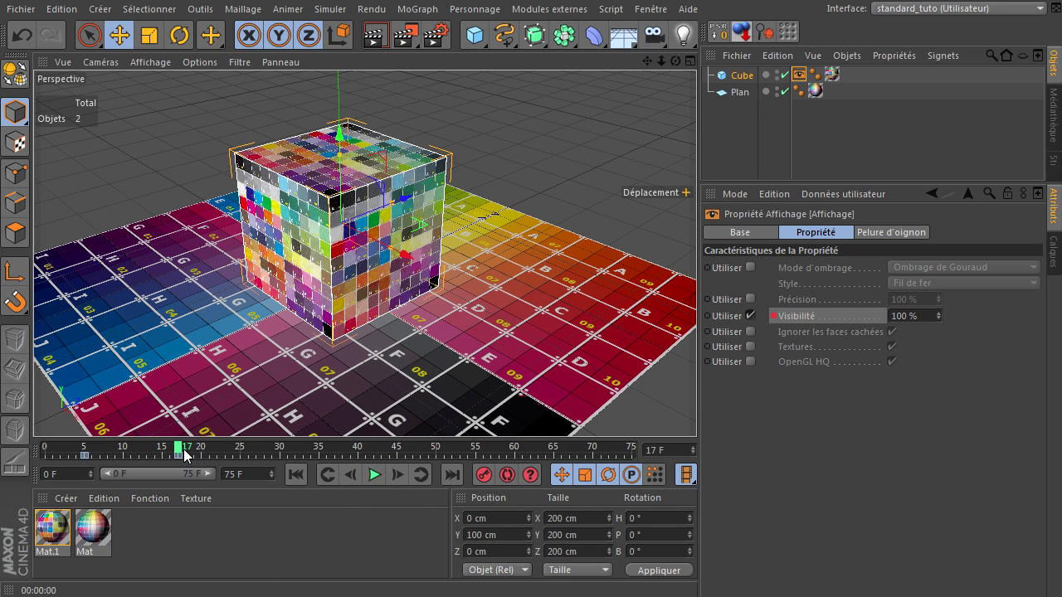
left_click(375, 474)
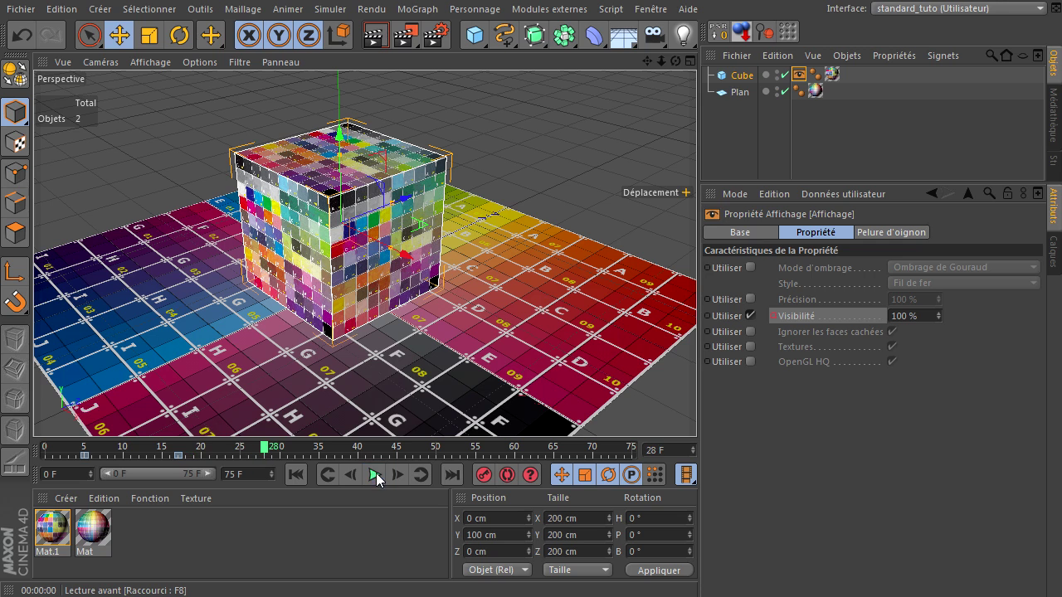
left_click(772, 316, "ctrl")
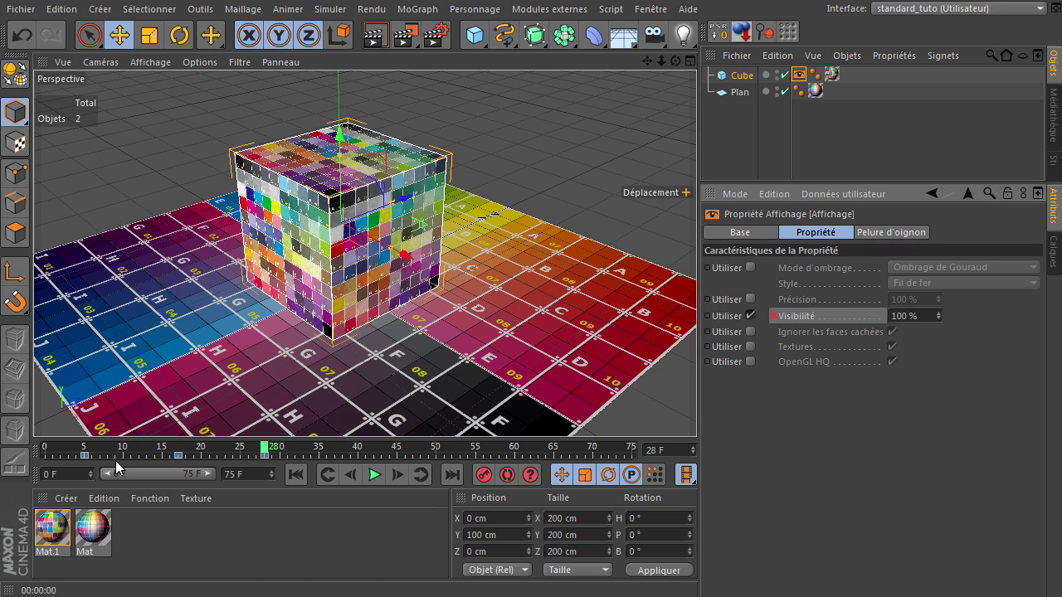
left_click(441, 451)
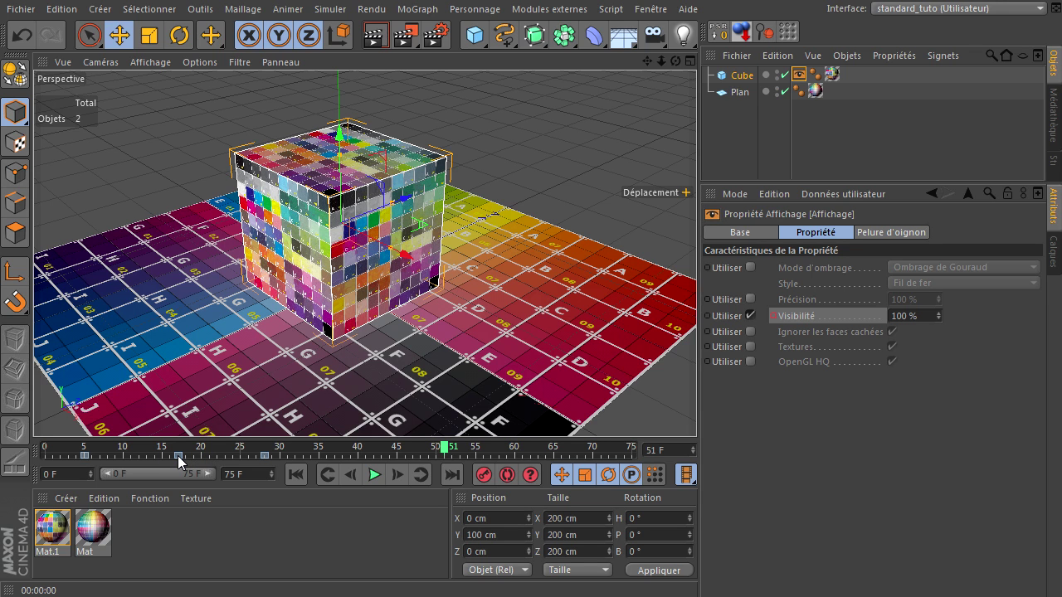
Remove the whole visibility track with its test keyframes, return to frame 0, and disable the Visibilité parameter
right_click(773, 316)
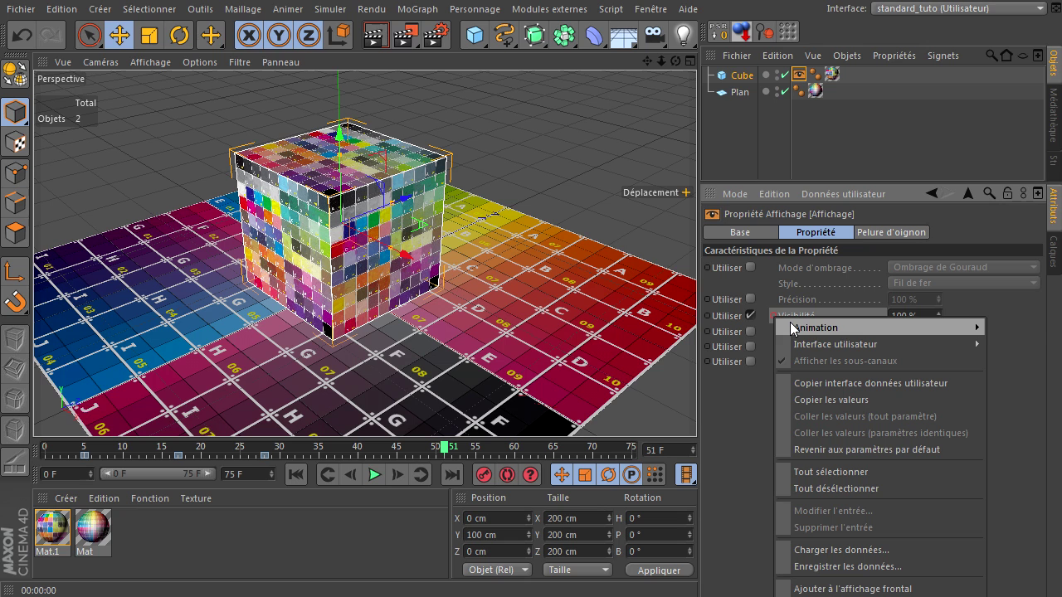
mouse_move(821, 328)
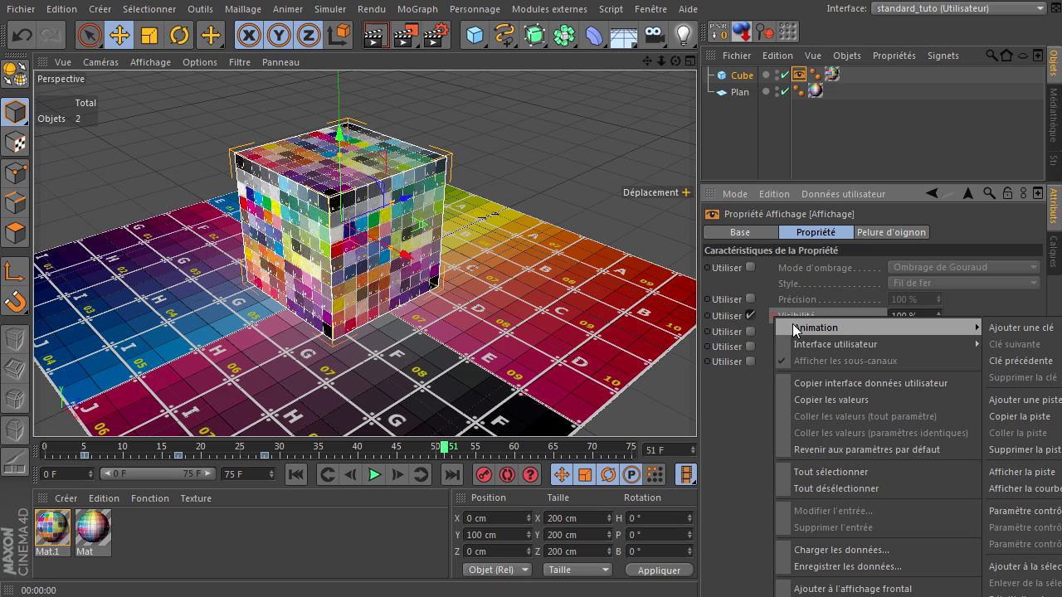
left_click(1019, 453)
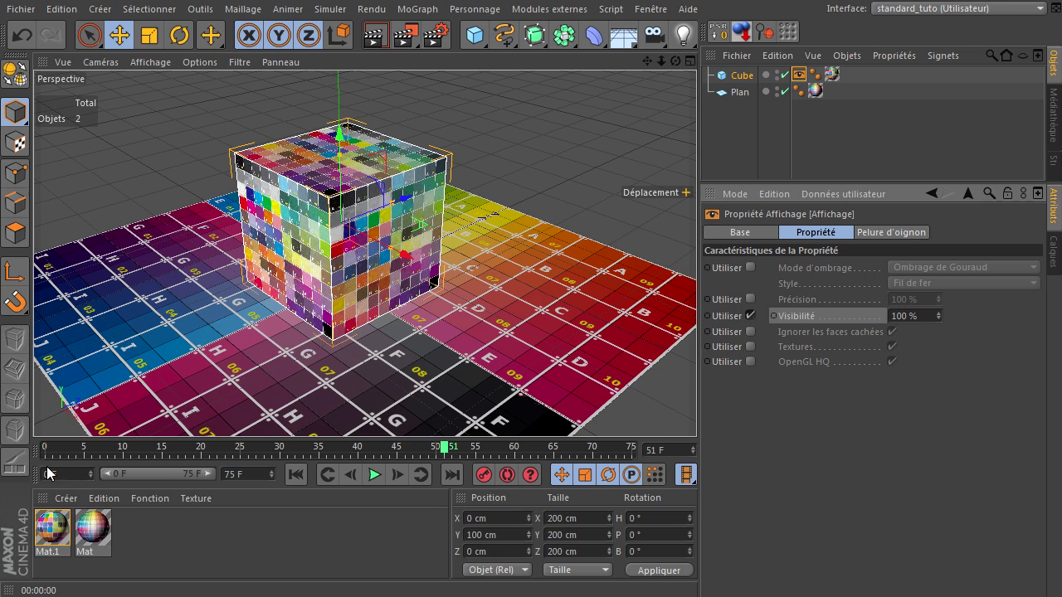
left_click(294, 474)
left_click(751, 316)
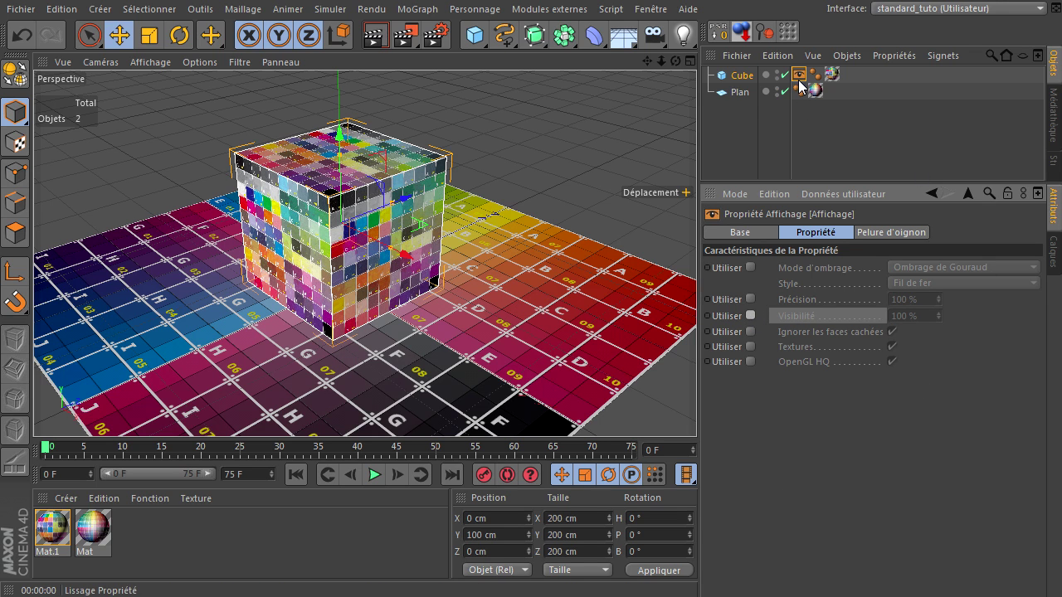
Delete the Affichage property from the cube, and deselect all objects
key("Delete")
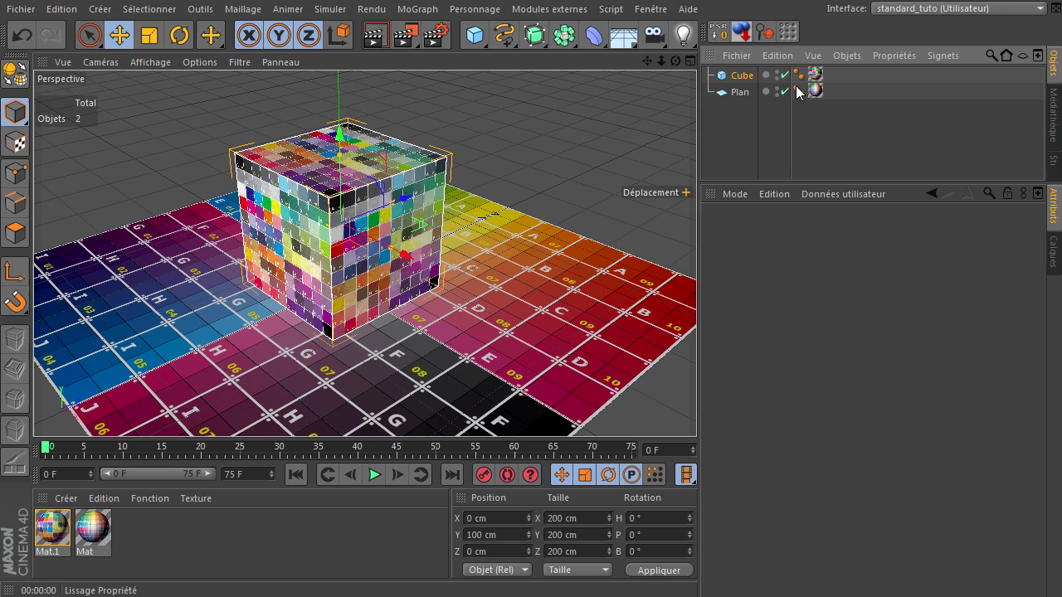
left_click(740, 78)
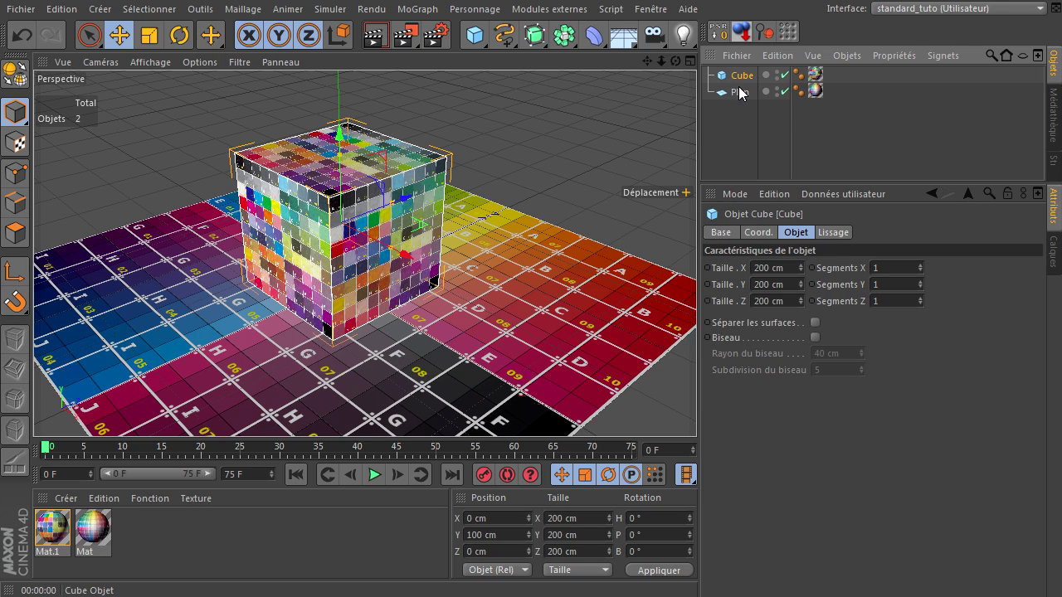
left_click(736, 156)
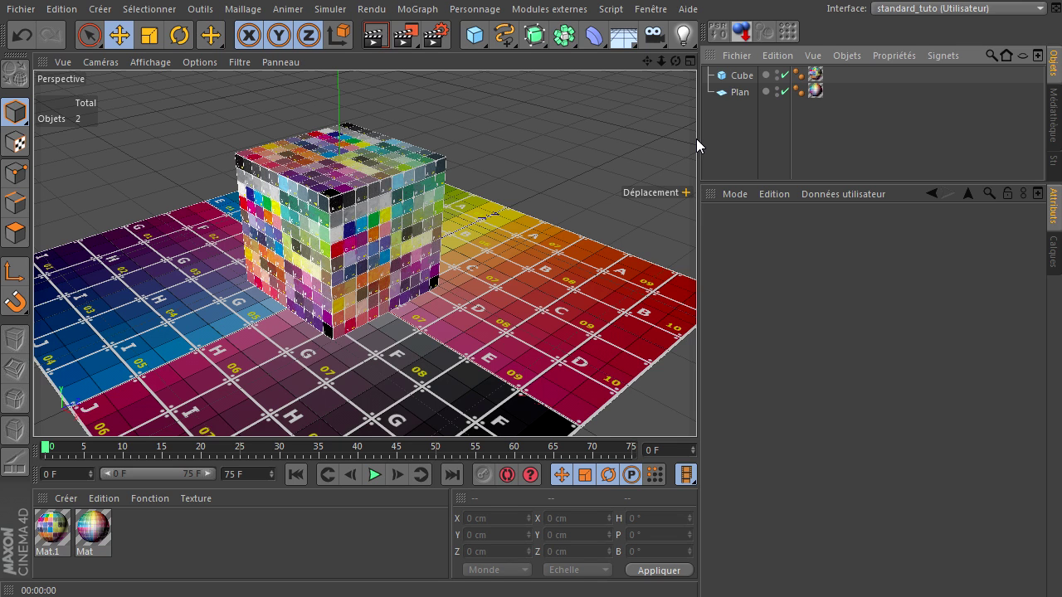
Add a MoGraph Simple effector and make it a child of the cube
left_click(431, 11)
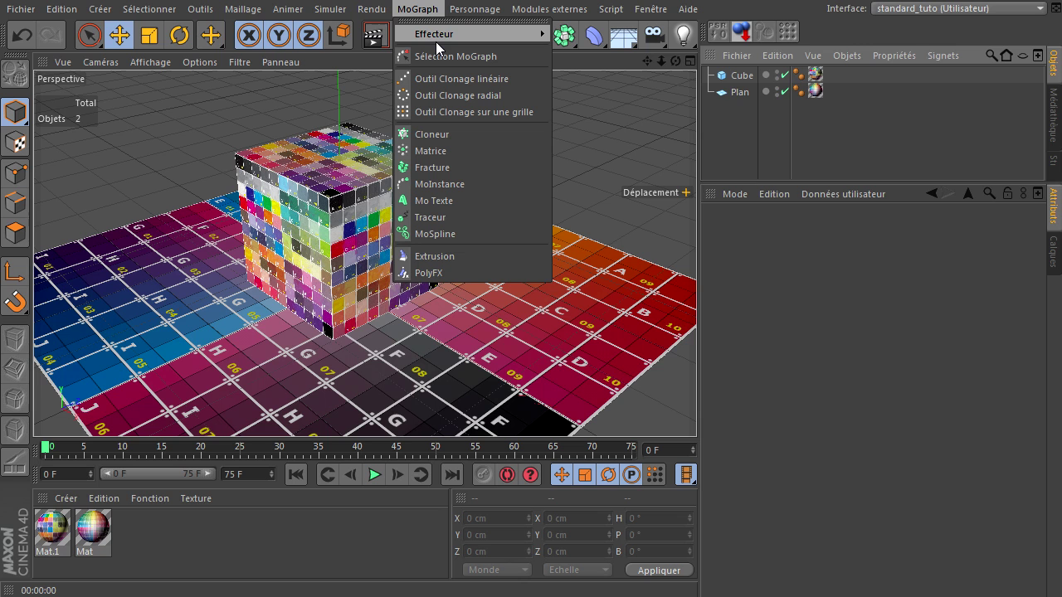
mouse_move(435, 41)
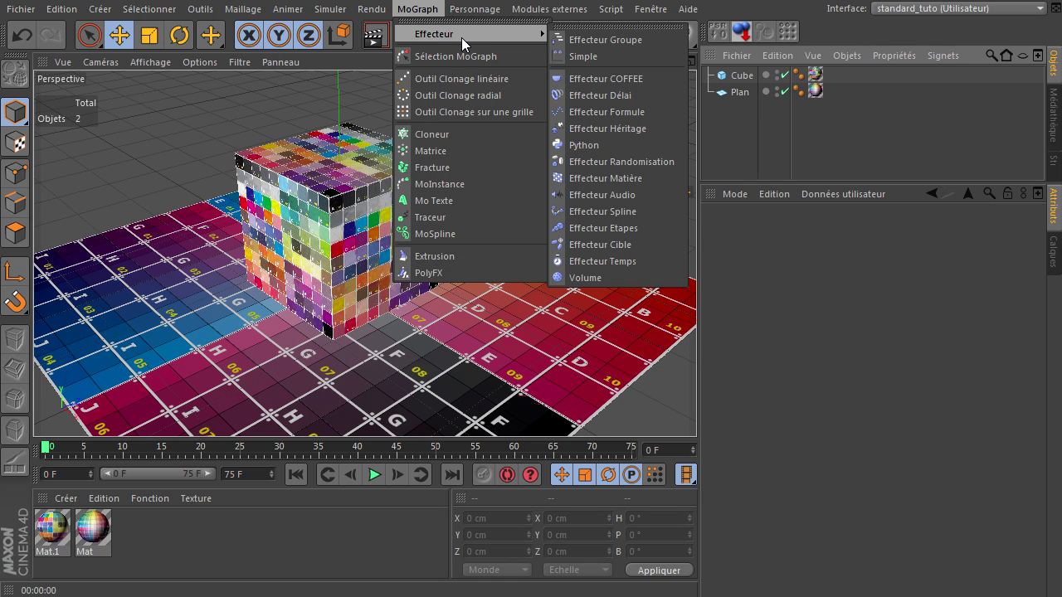
left_click(593, 57)
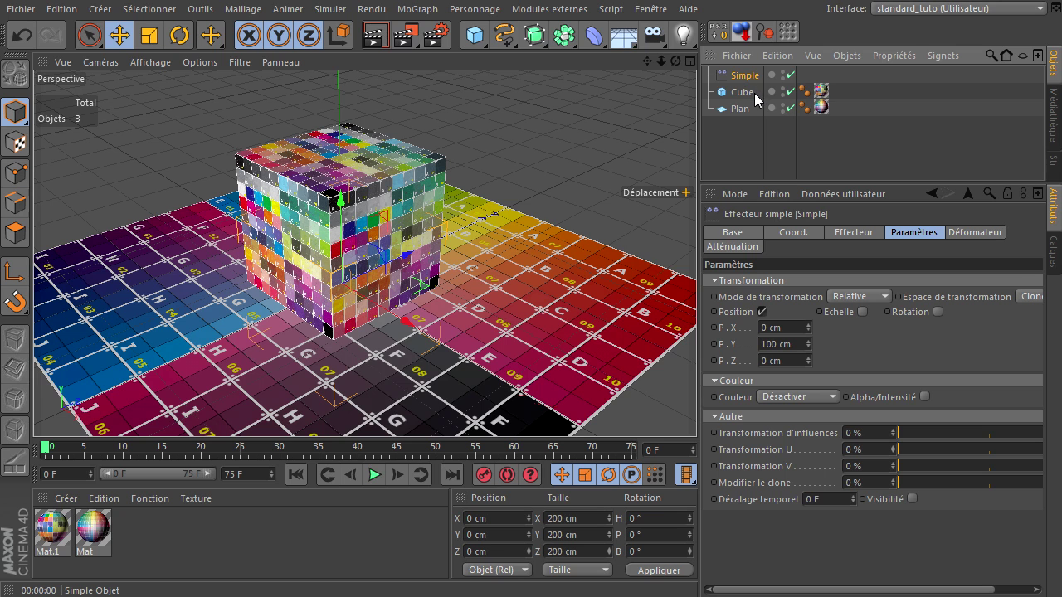
left_click_drag(754, 93, 751, 92)
left_click(591, 37)
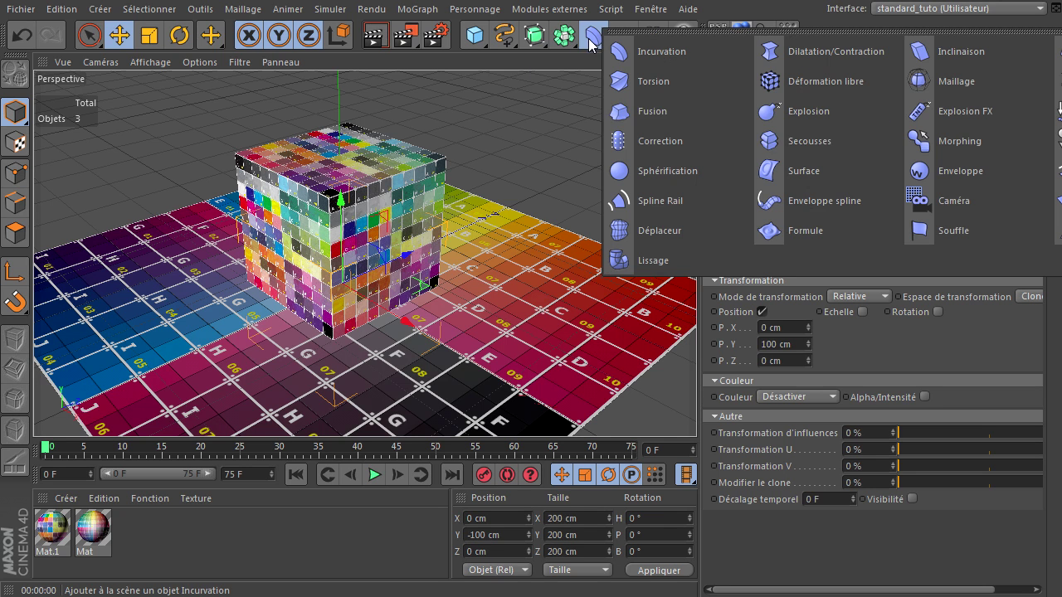
left_click(744, 570)
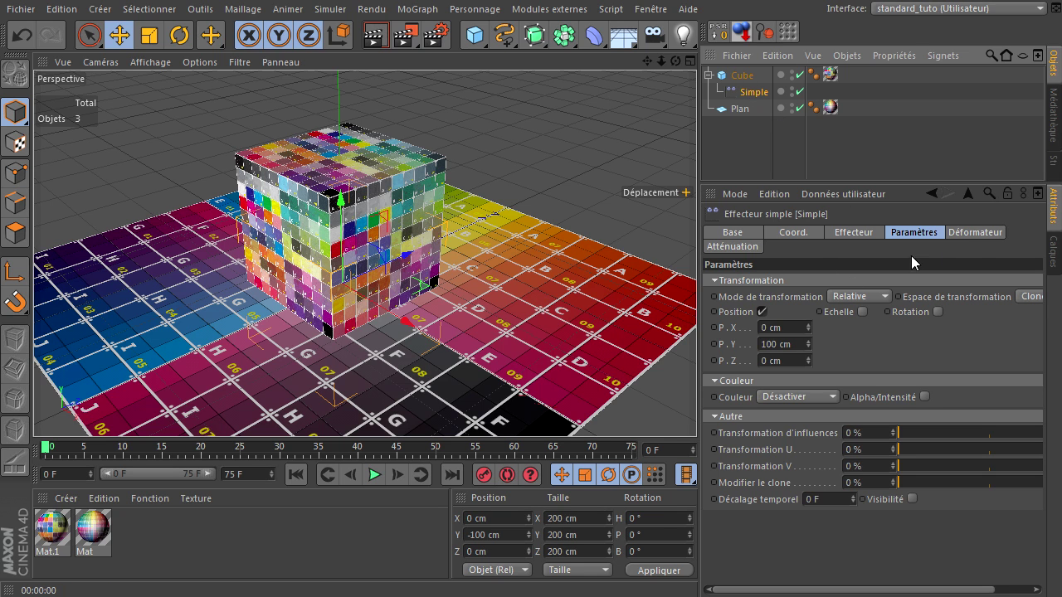
Set the Simple effector's deformation mode to Objet
left_click(984, 231)
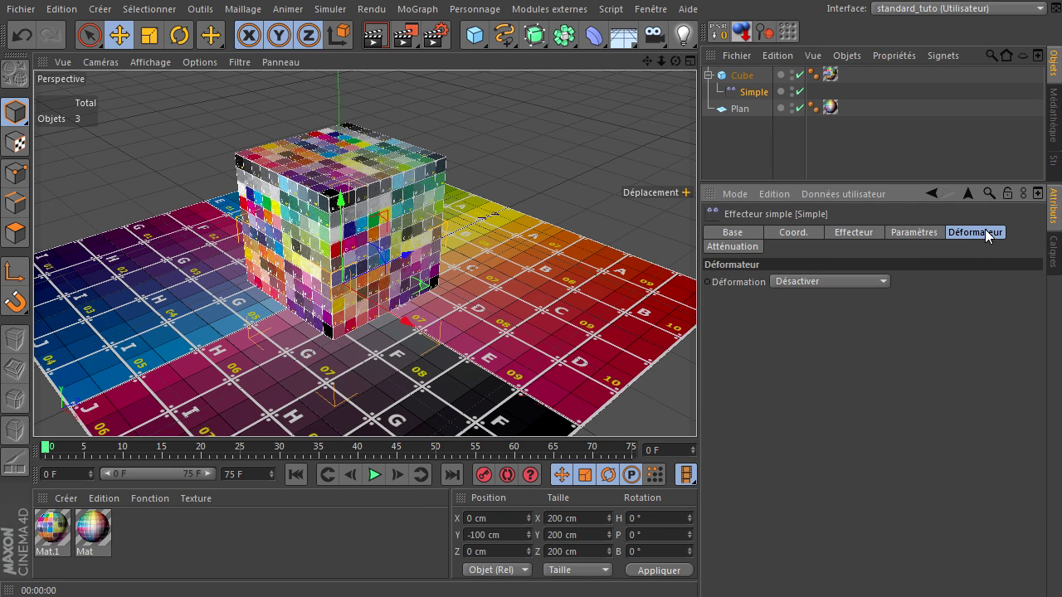
left_click(827, 285)
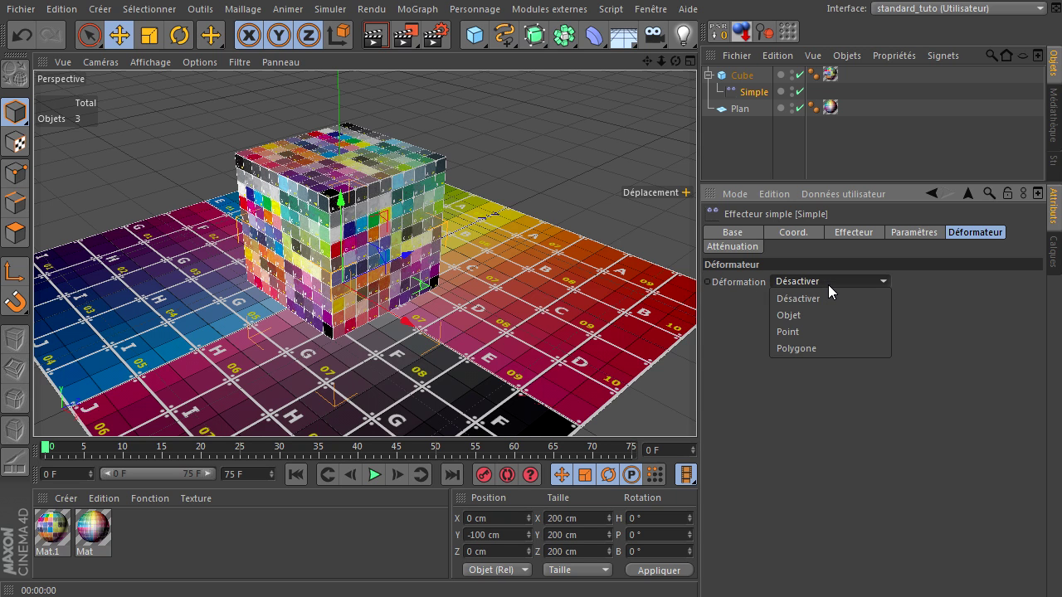
left_click(826, 315)
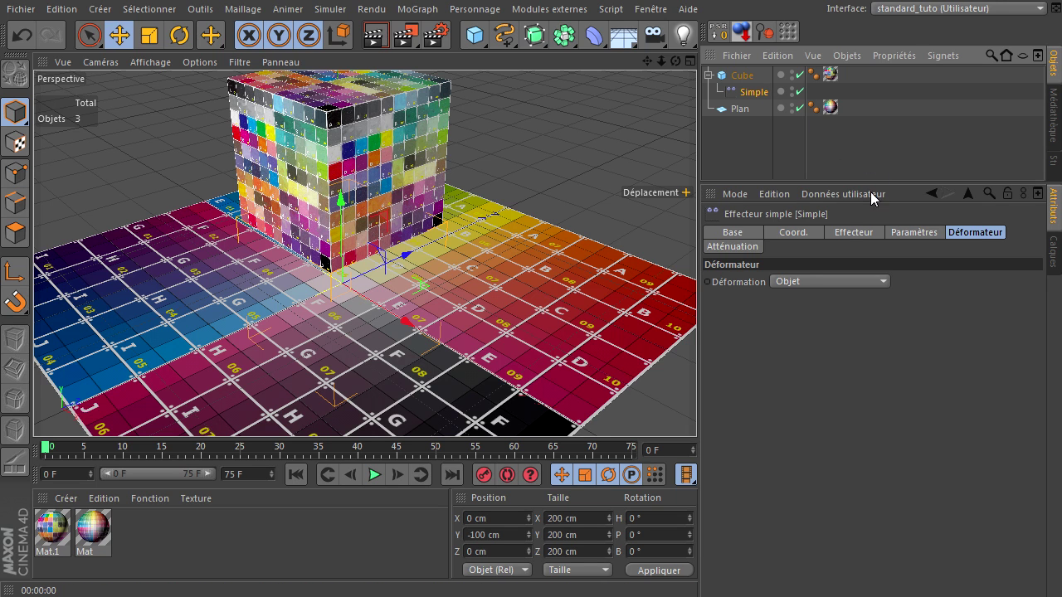
Set the Simple effector's P.Y position offset to 0 cm
left_click(850, 233)
left_click(912, 233)
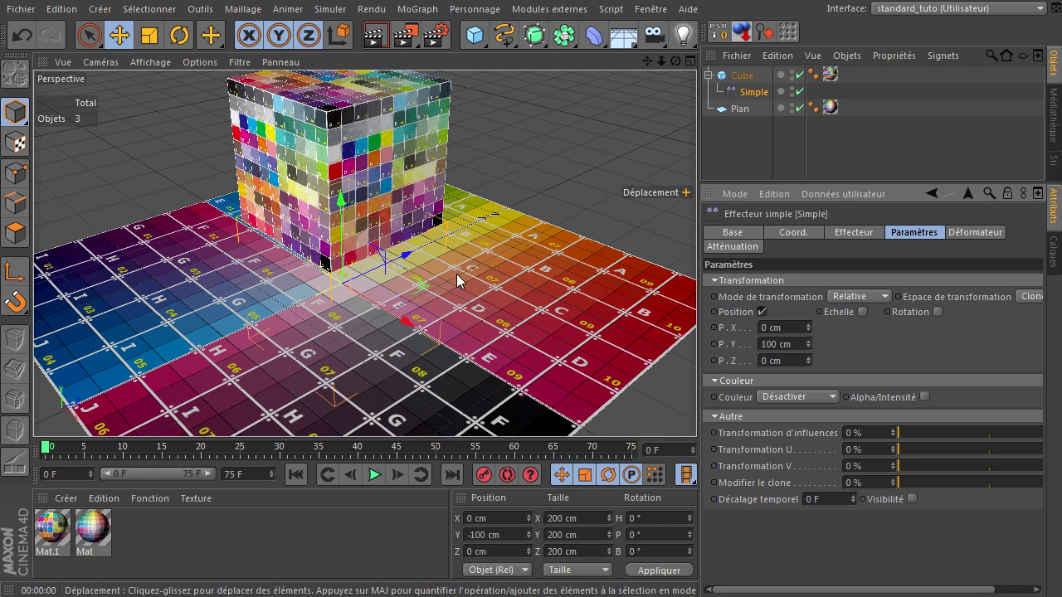
double_click(796, 345)
type("0")
key("Return")
Disable the Simple effector's position transformation, and enable its scale transformation with Echelle uniforme
left_click(761, 311)
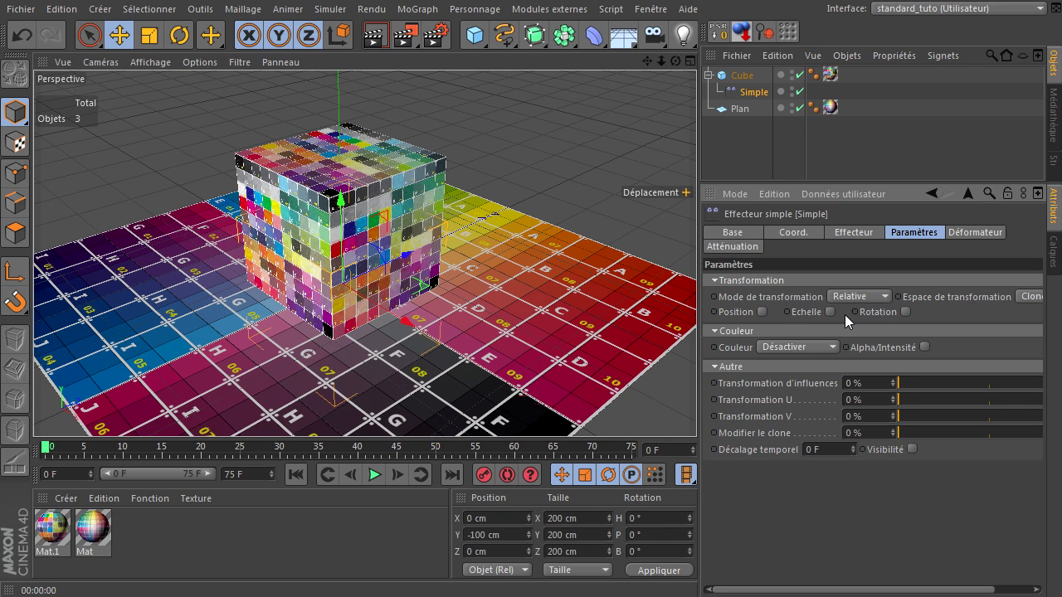
left_click(829, 312)
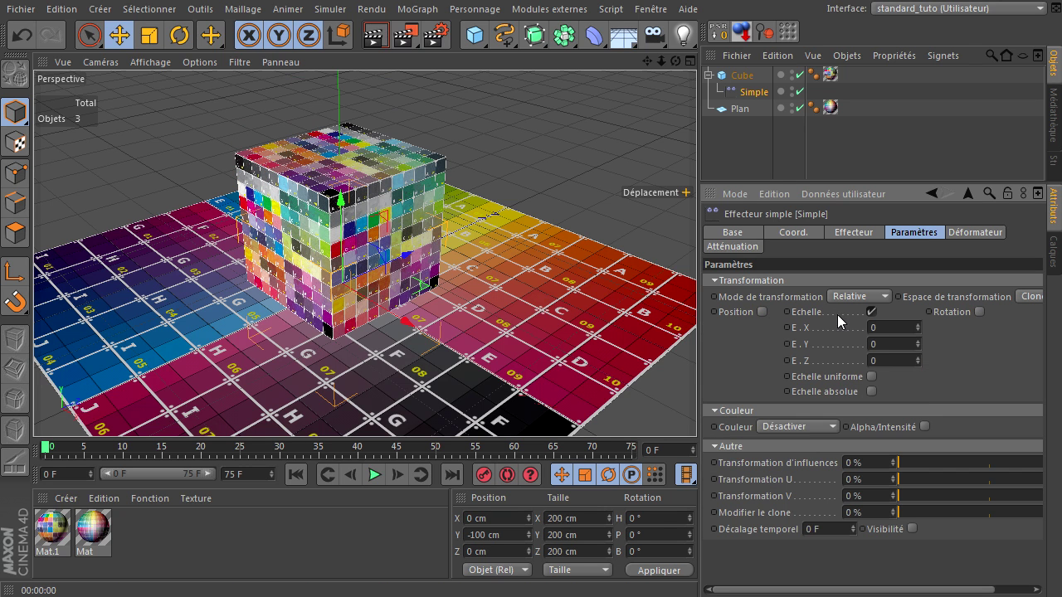
left_click(871, 376)
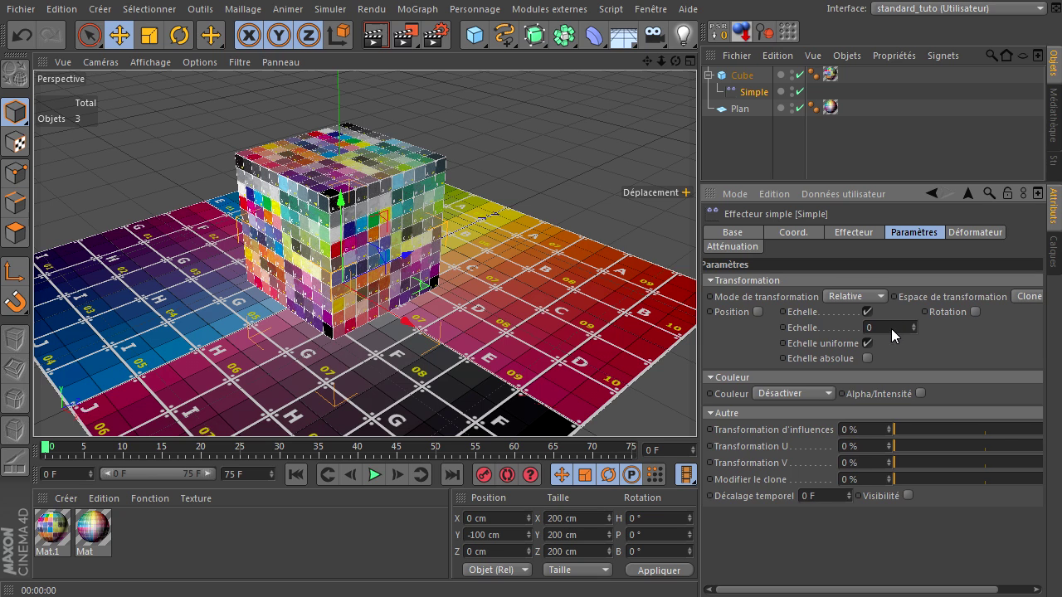
Set the Simple effector's uniform scale to -1, render the view, and reset the scale to 0
type("-1")
key("Return")
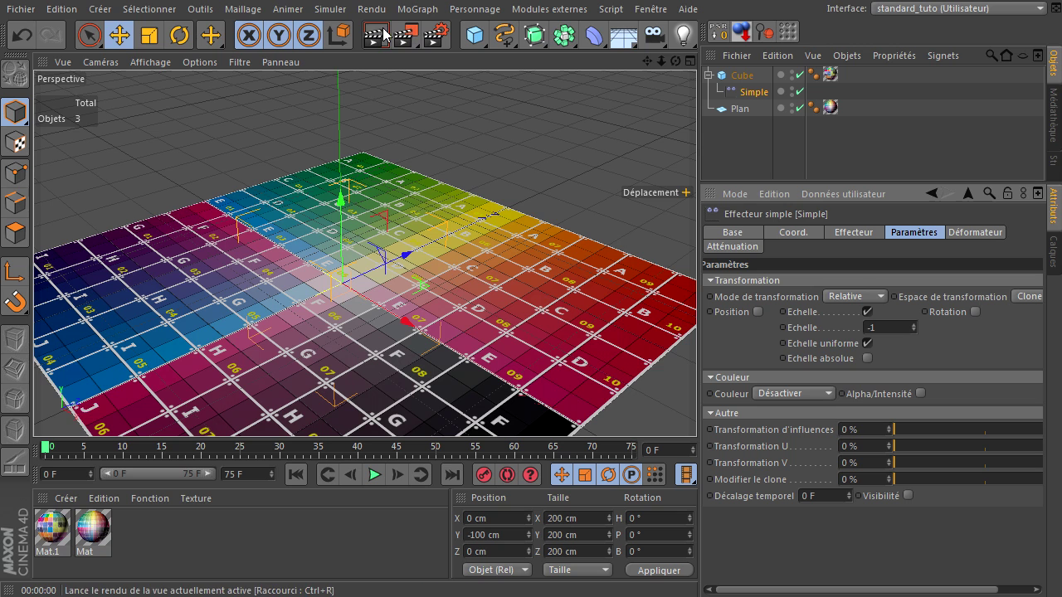
key("ctrl+r")
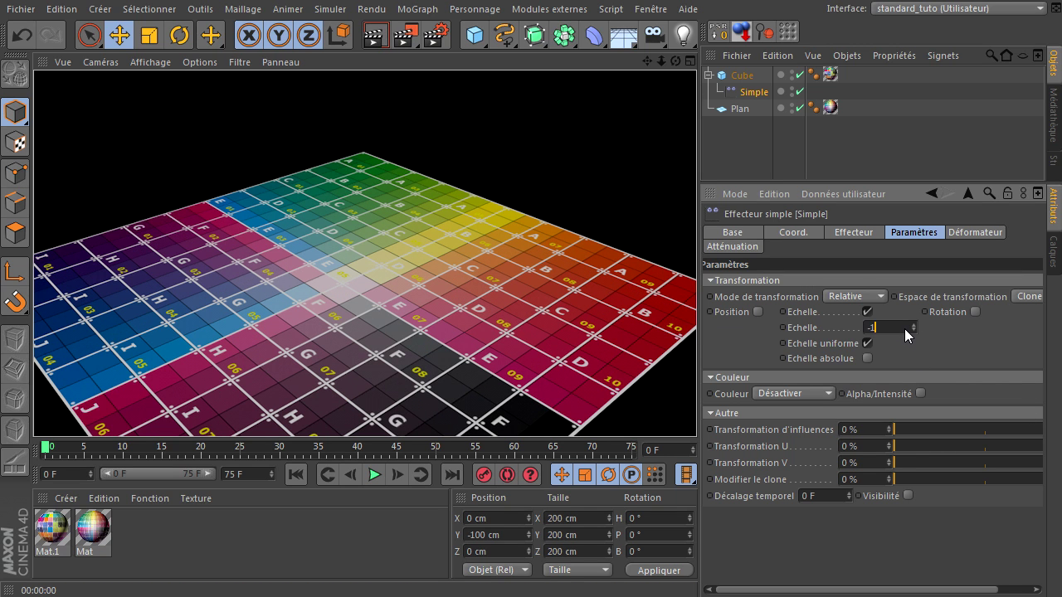
key("Return")
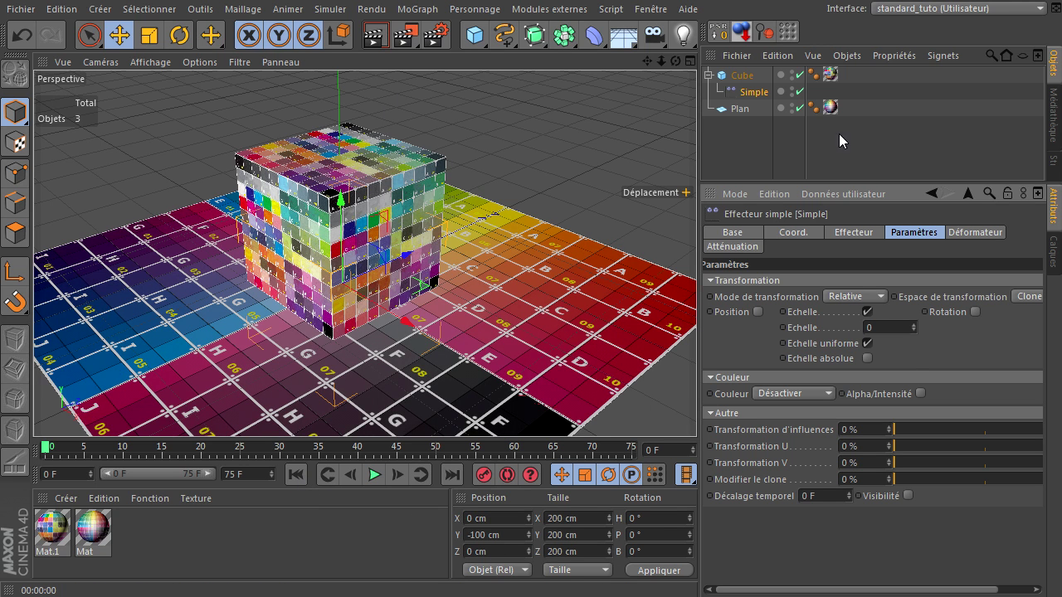
Clear the object selection and render the perspective view of the cube on the plane
left_click(742, 76)
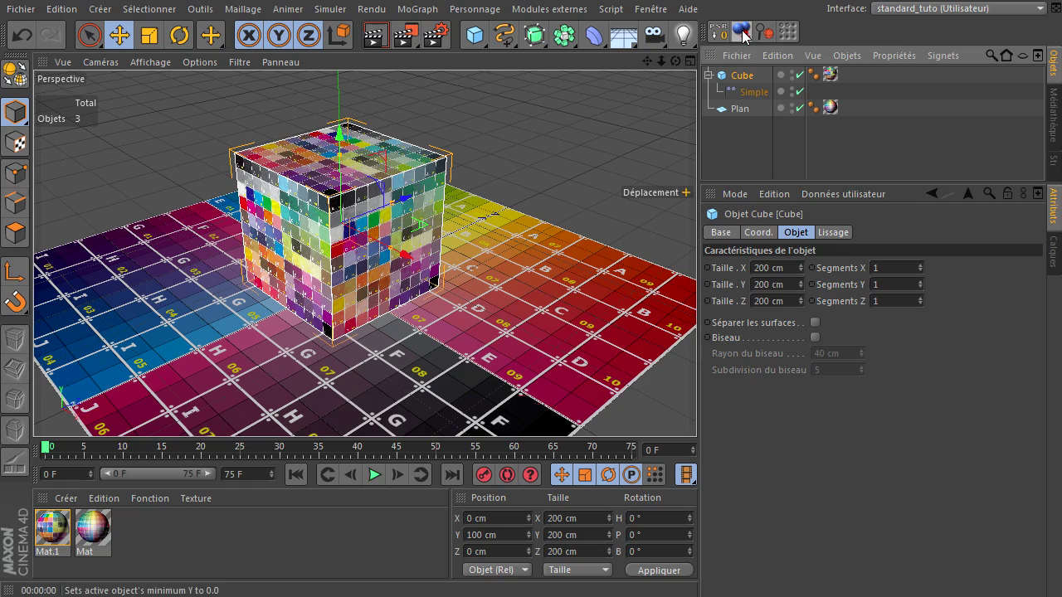
left_click(749, 151)
left_click_drag(677, 62, 655, 440)
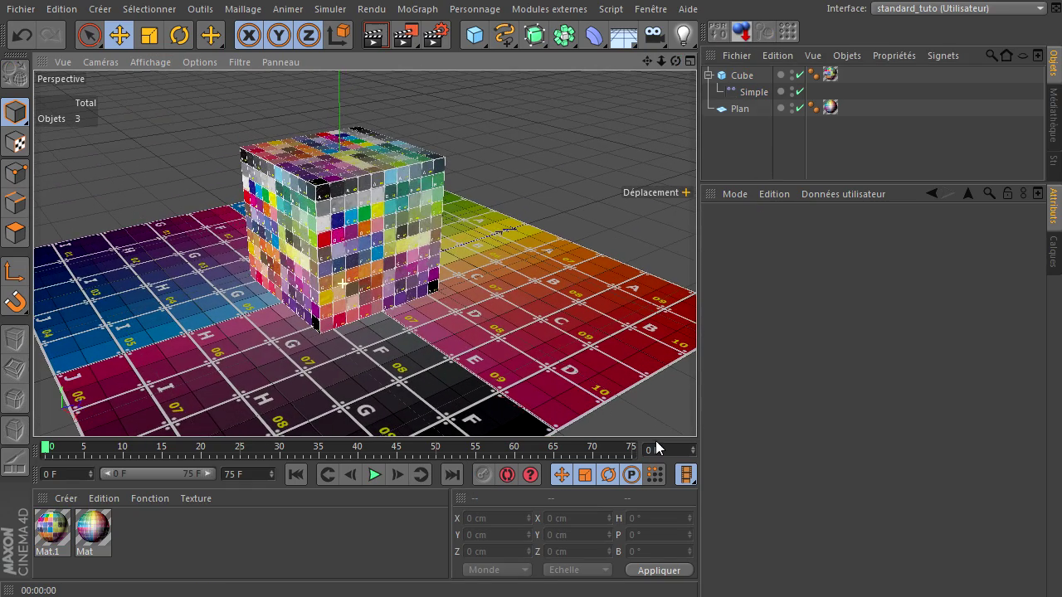
left_click(375, 35)
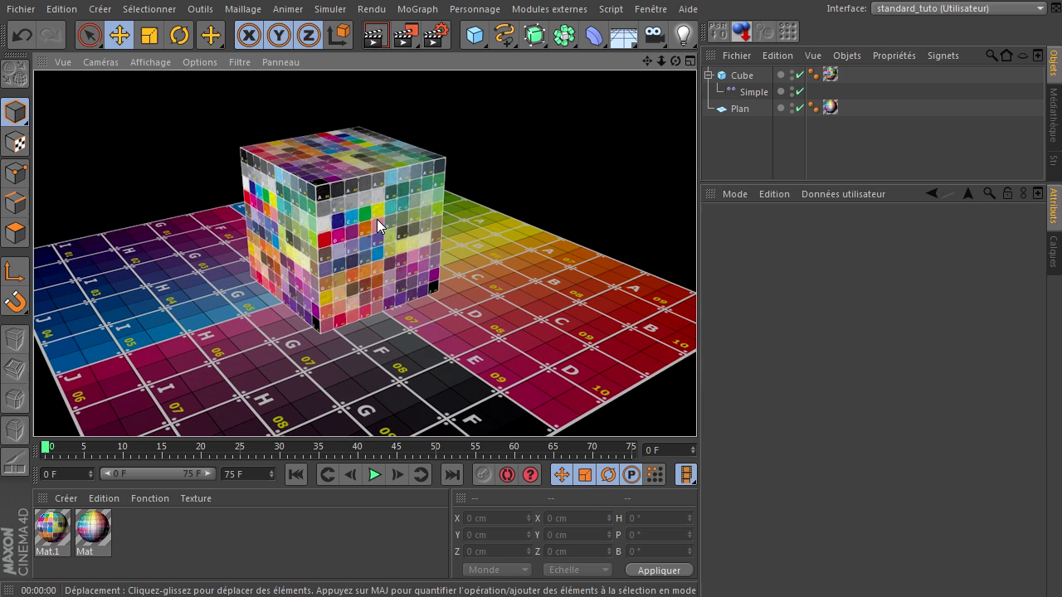
Try a uniform scale of -0.73 on the Simple effector, and reset its scale to 0
left_click(738, 91)
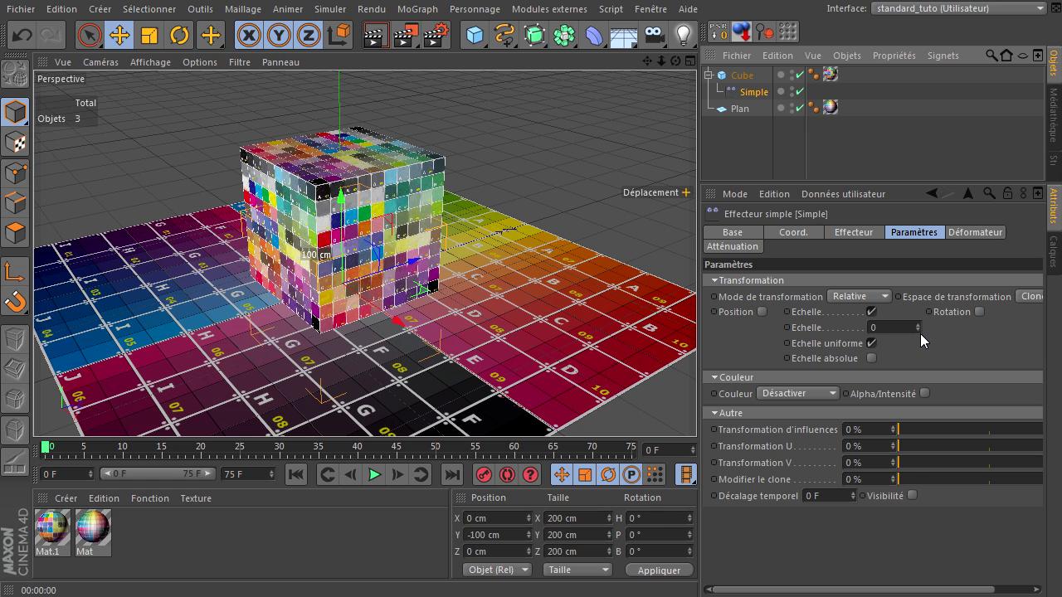
left_click_drag(918, 325, 918, 326)
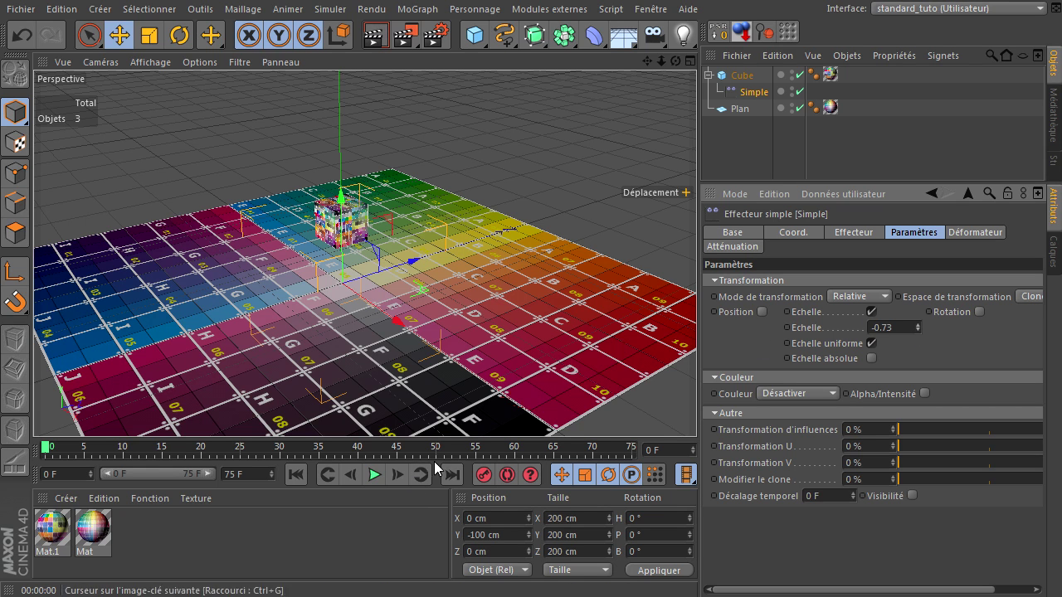
left_click_drag(899, 328, 704, 352)
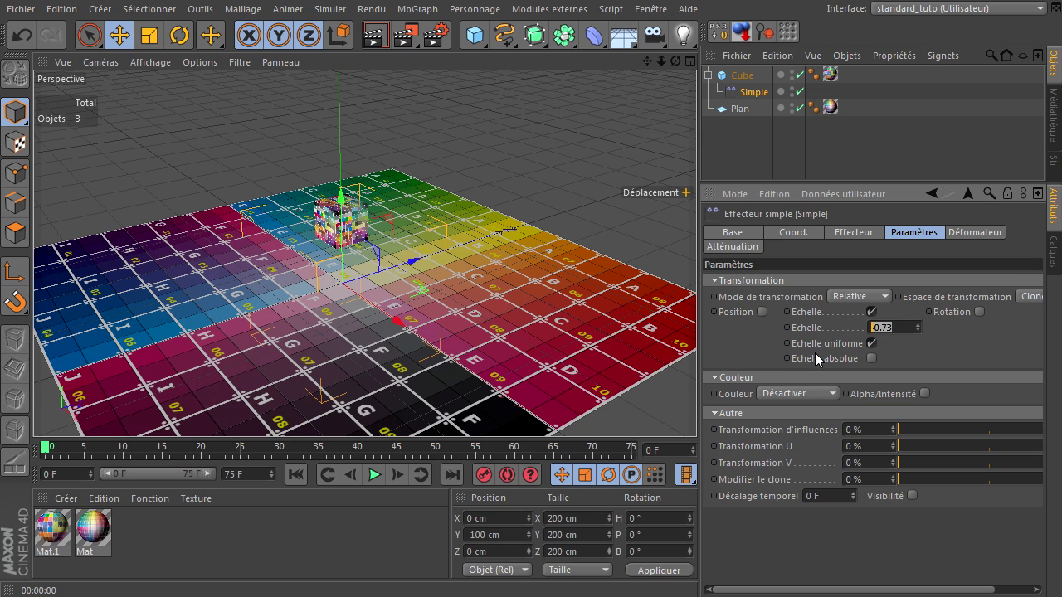
type("0")
key("Return")
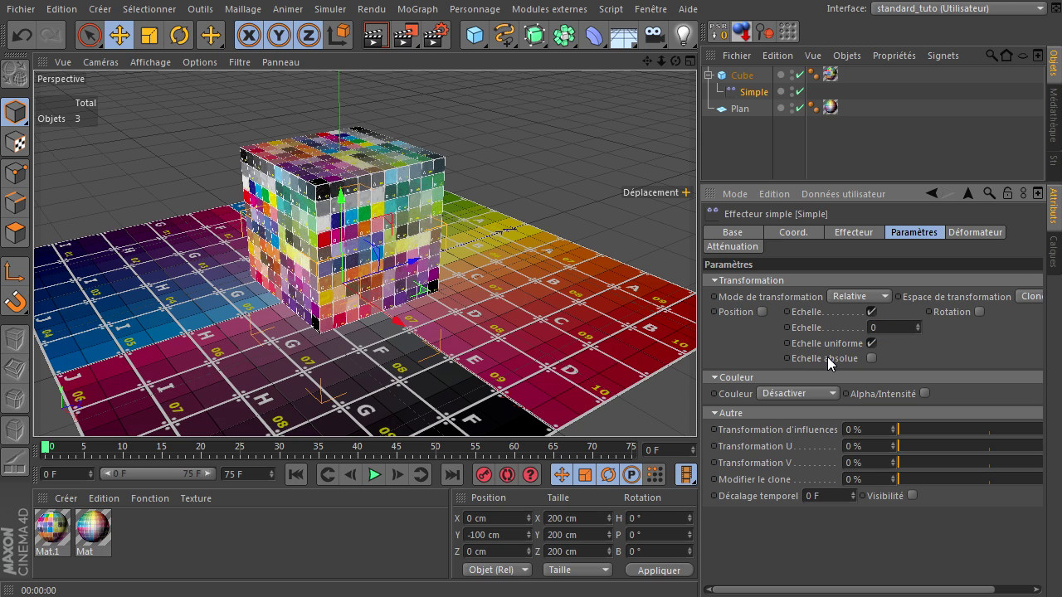
Keyframe the Simple effector's uniform scale at 0 on frame 49 and at -1 on frame 50
left_click(432, 446)
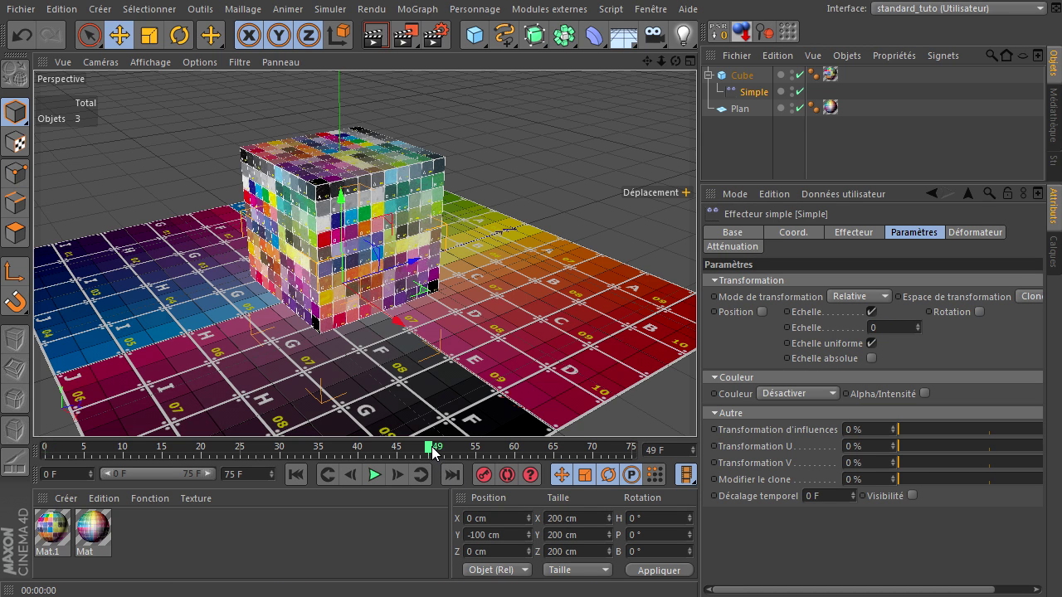
left_click(786, 327, "ctrl")
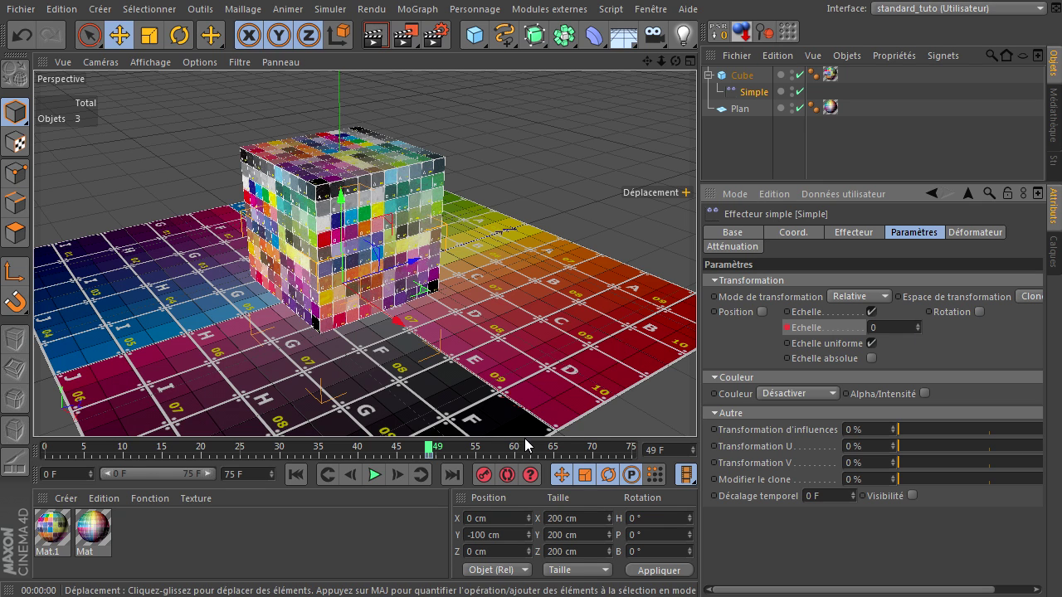
left_click(396, 475)
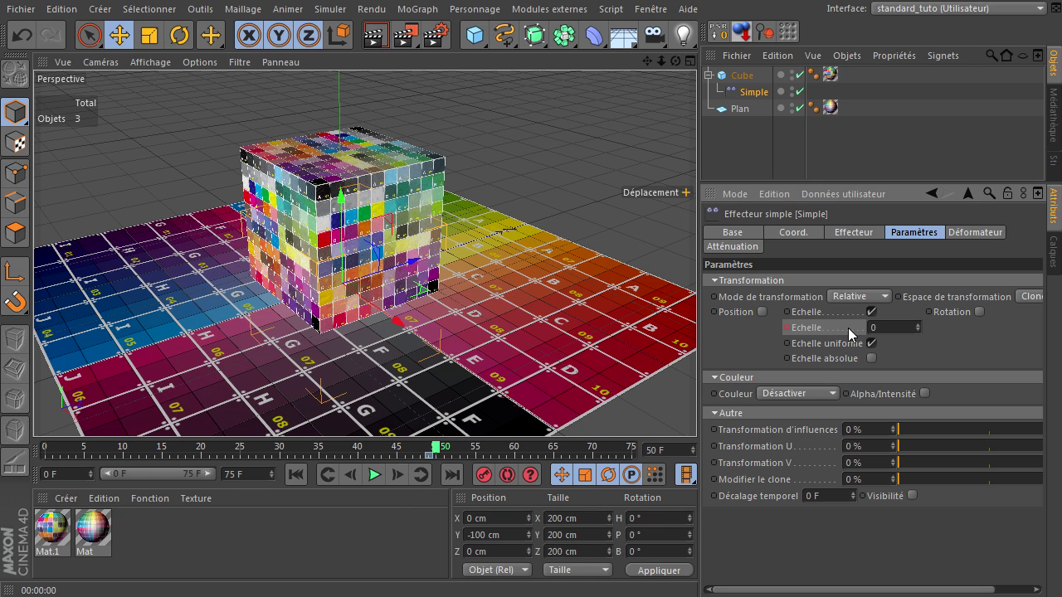
type("-1")
key("Return")
Play the scale animation from the first frame, stop it, and return to frame 0
left_click(320, 475)
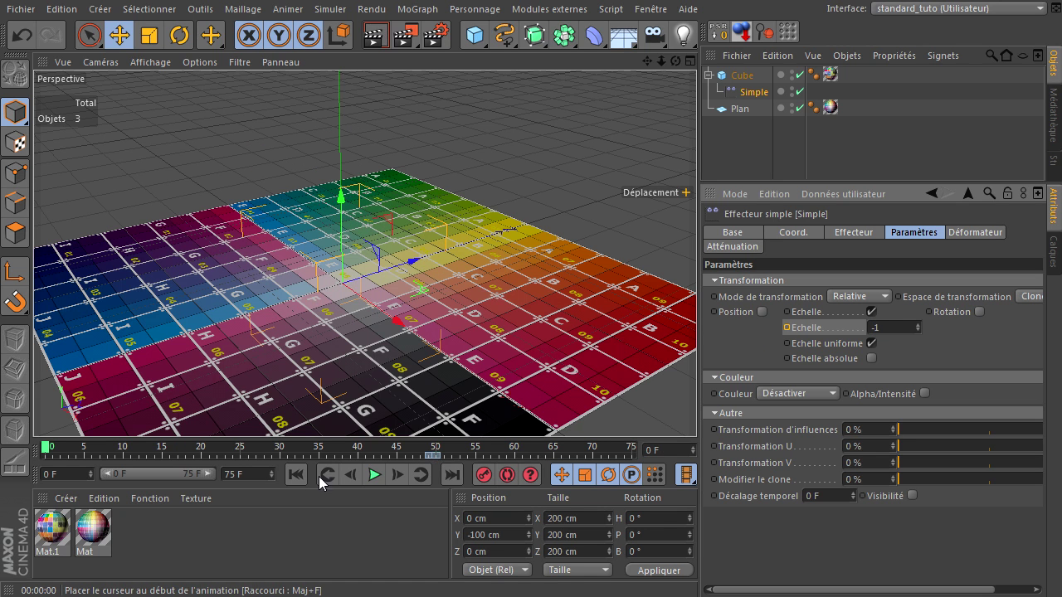
left_click(373, 475)
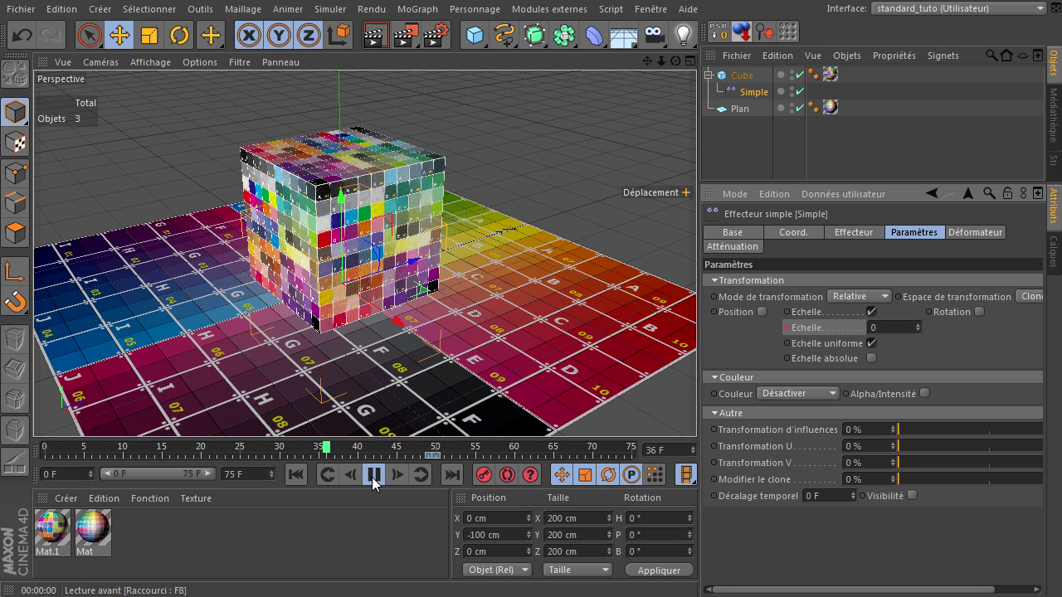
left_click(373, 477)
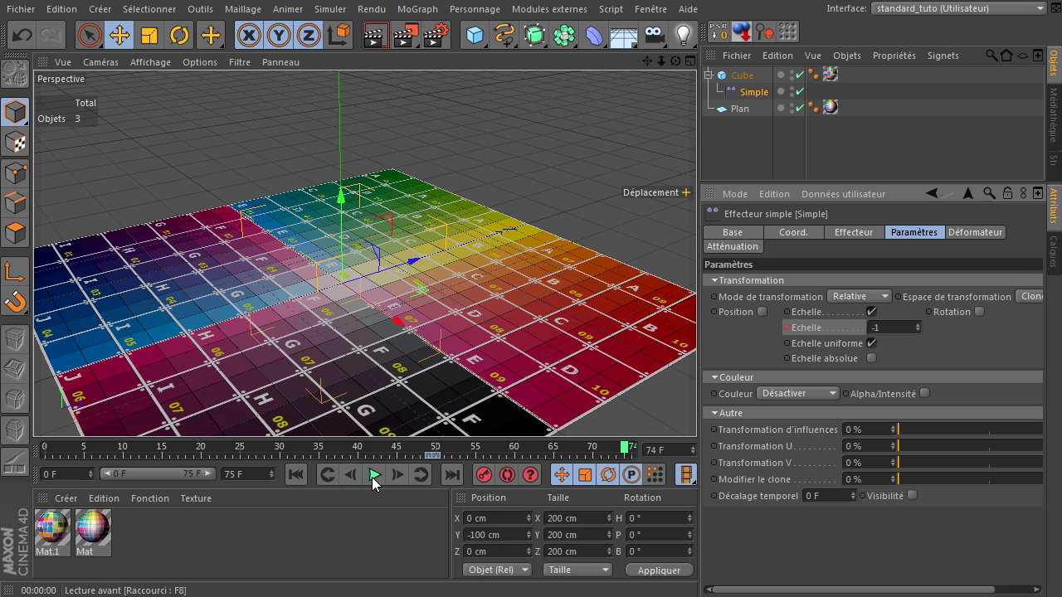
left_click(297, 476)
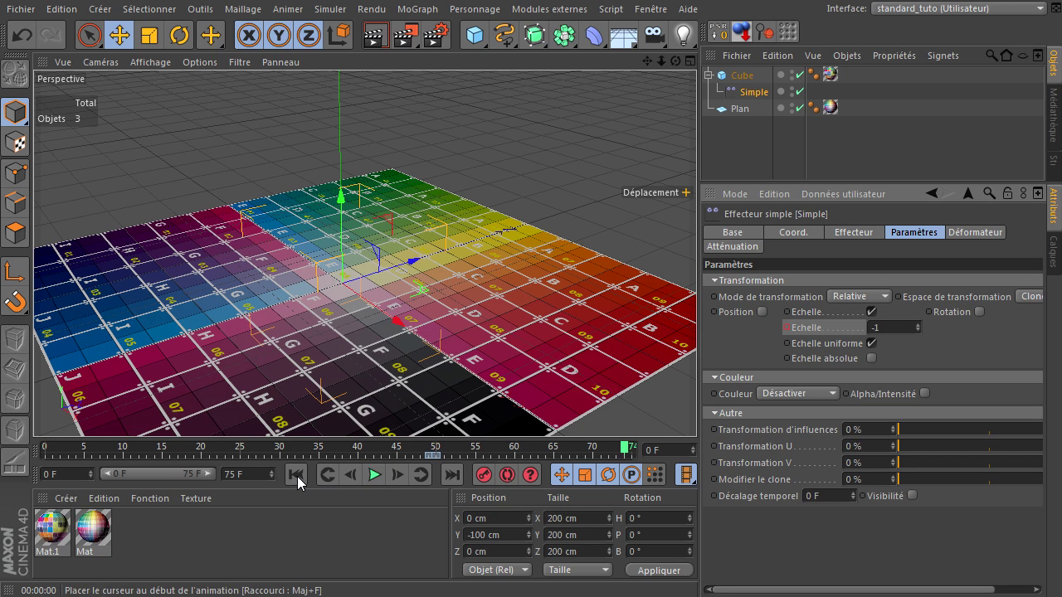
Remove the animation track from the Simple effector's scale, and delete the effector from under the Cube
right_click(795, 327)
mouse_move(823, 341)
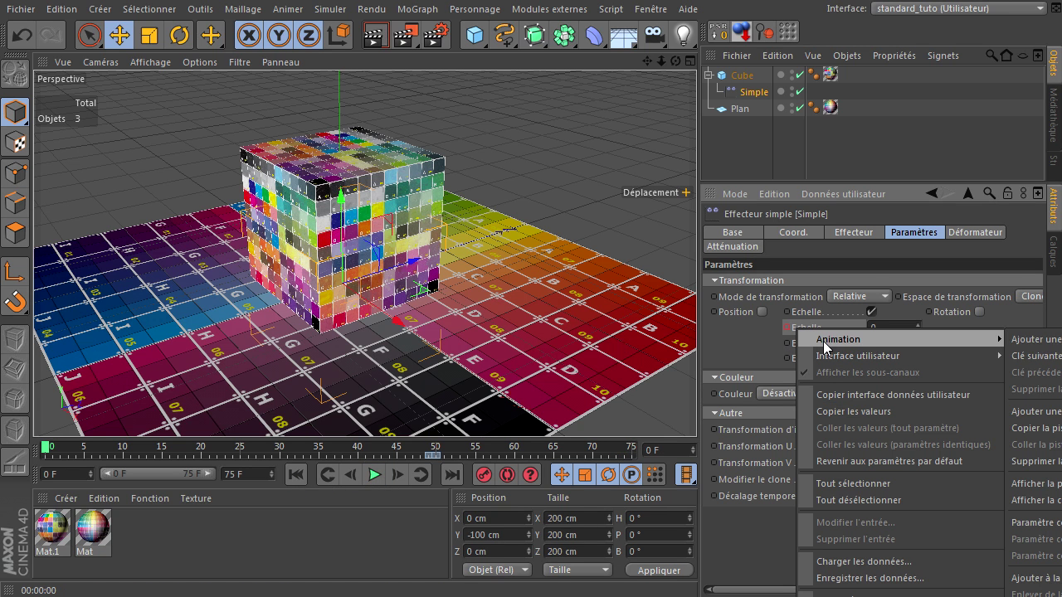
left_click(1047, 461)
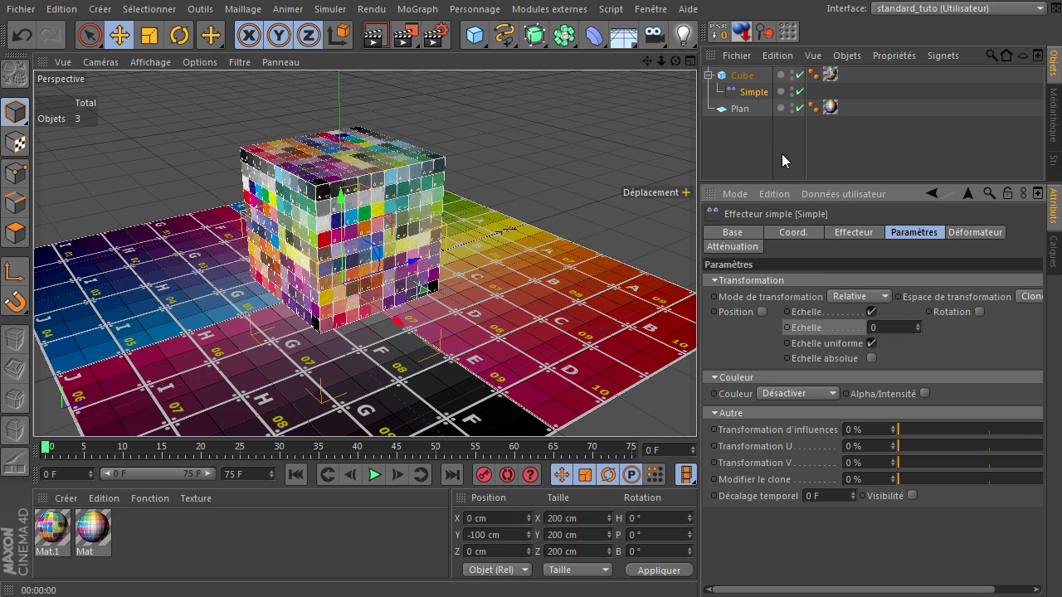
left_click(781, 153)
left_click(752, 93)
key("Delete")
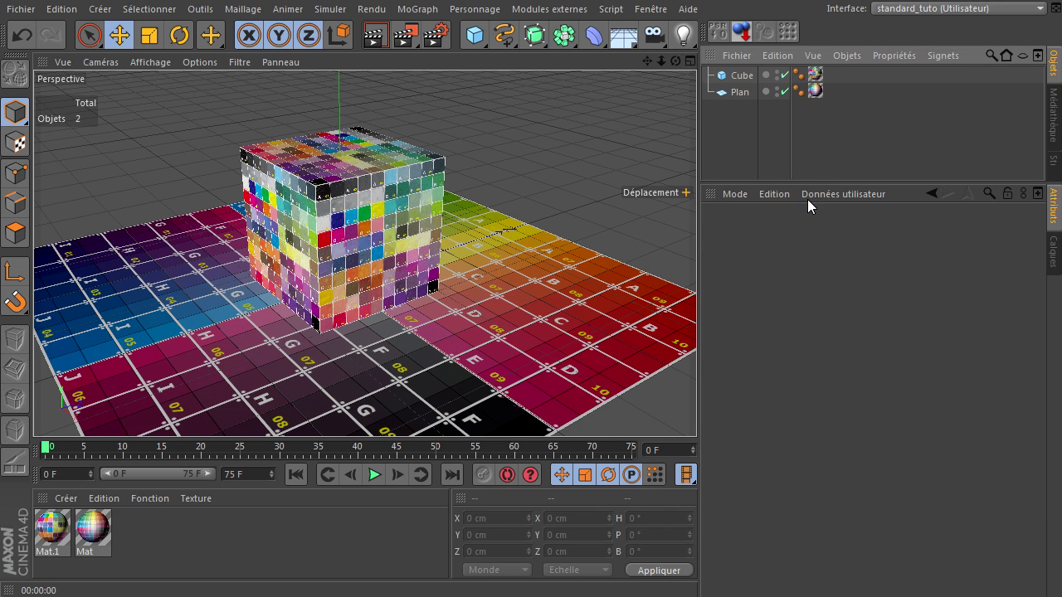
Show the Cube's basic properties and render the perspective view
left_click(724, 74)
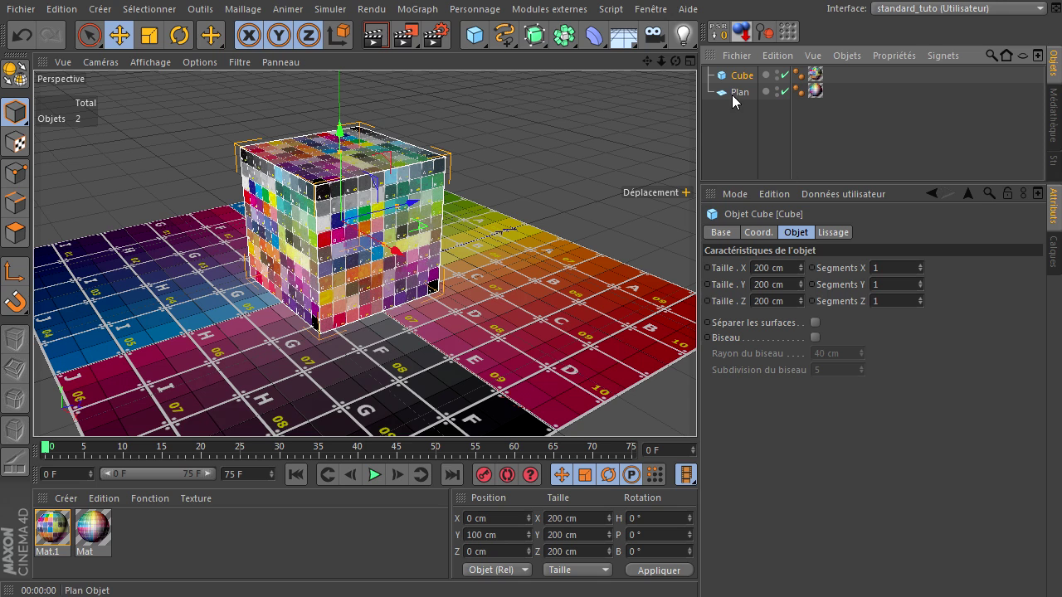
left_click(720, 235)
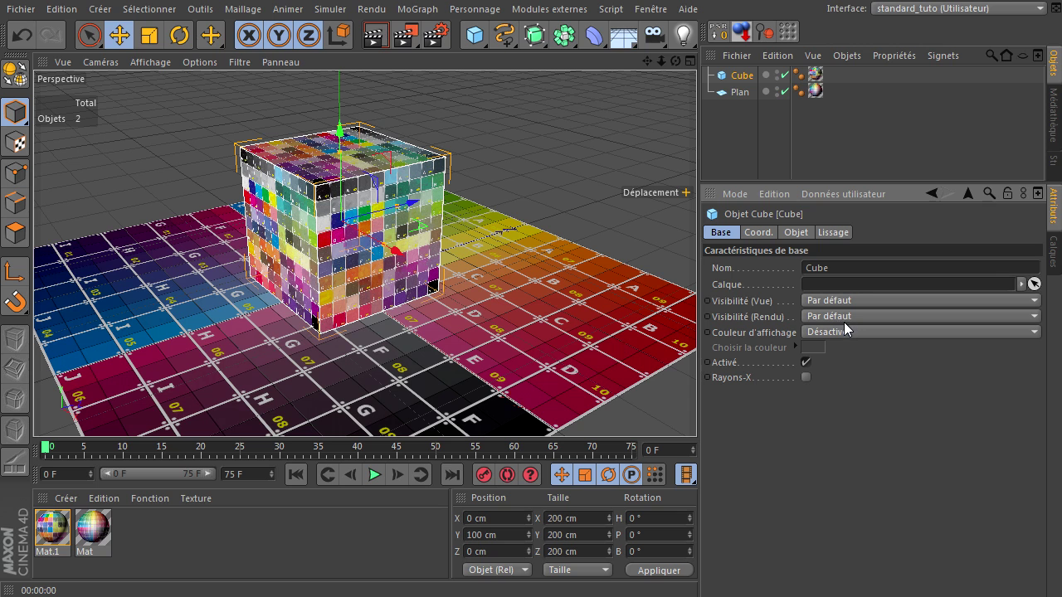
left_click(377, 44)
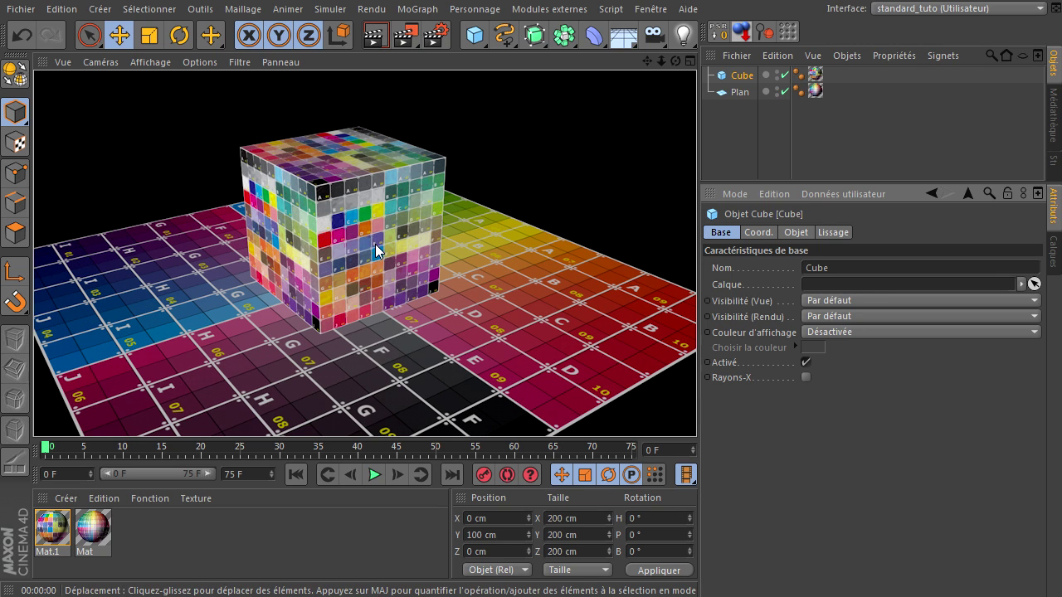
Try Désactivée and Activée for the Cube's Visibilité (Vue), restoring Par défaut after each
left_click(858, 302)
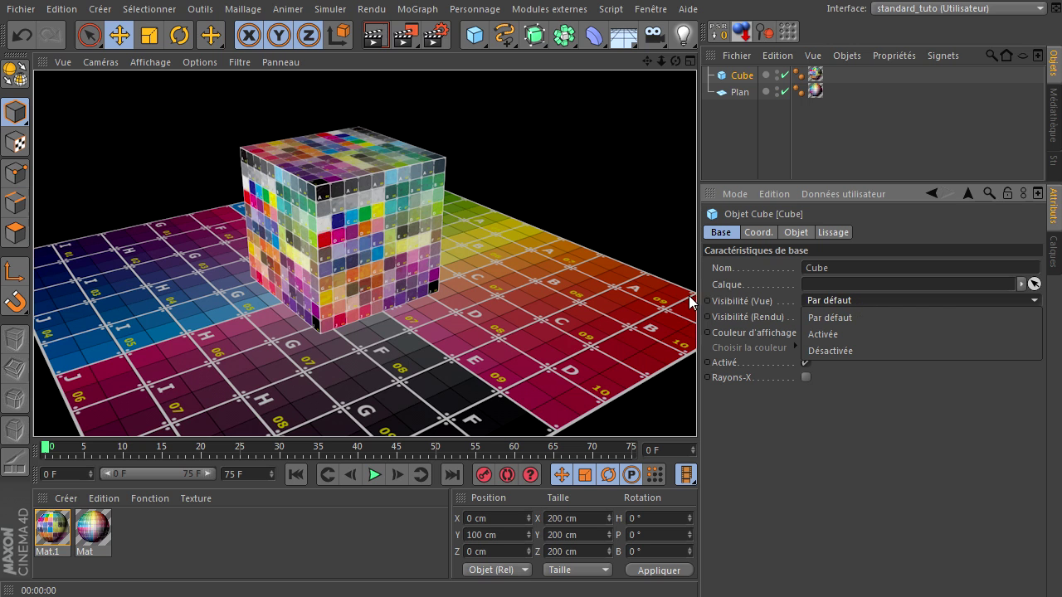
left_click(843, 352)
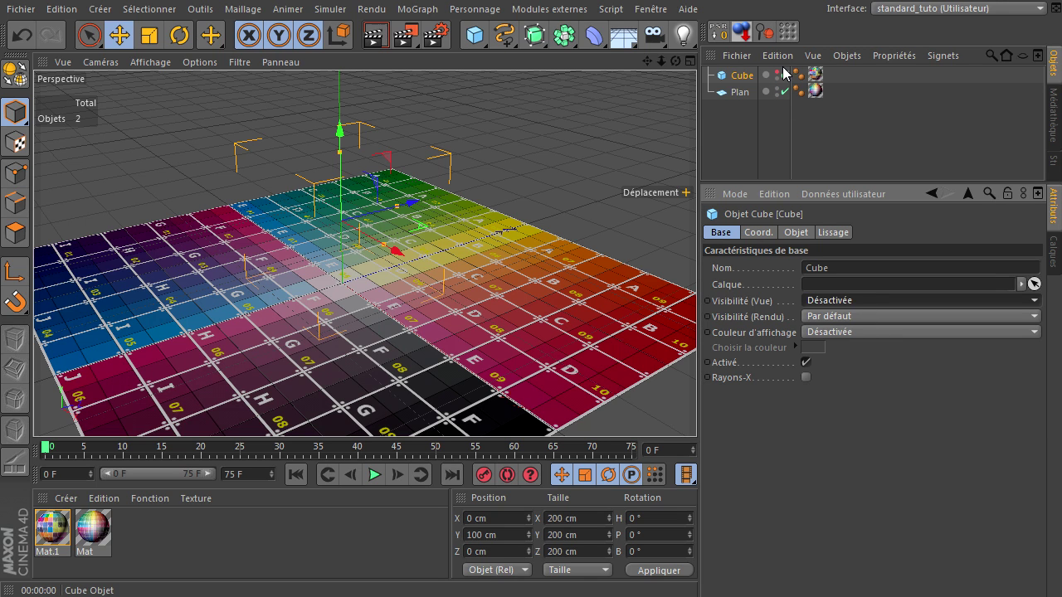
left_click(869, 301)
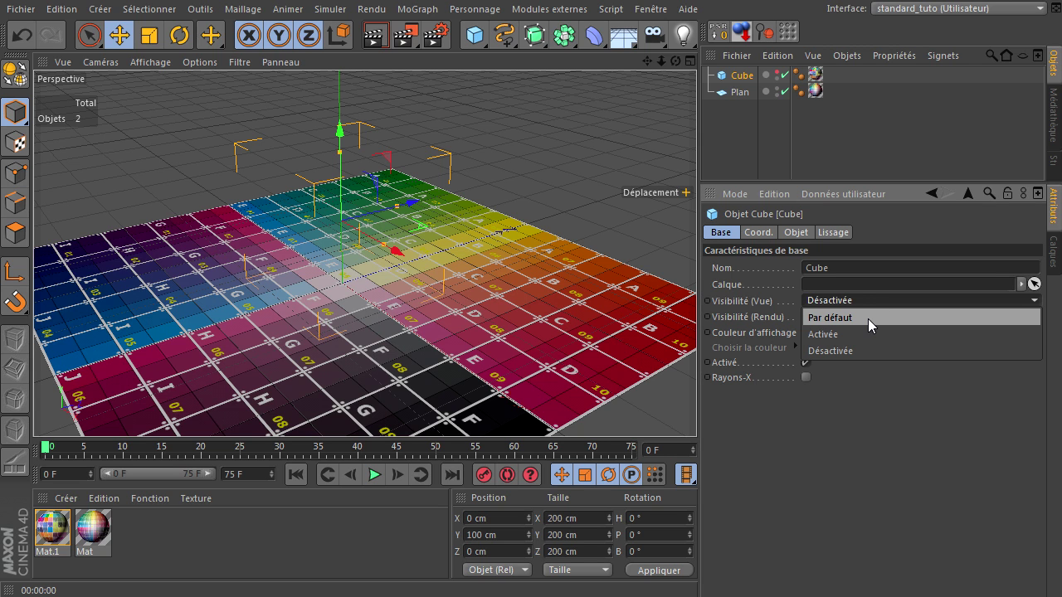
left_click(867, 318)
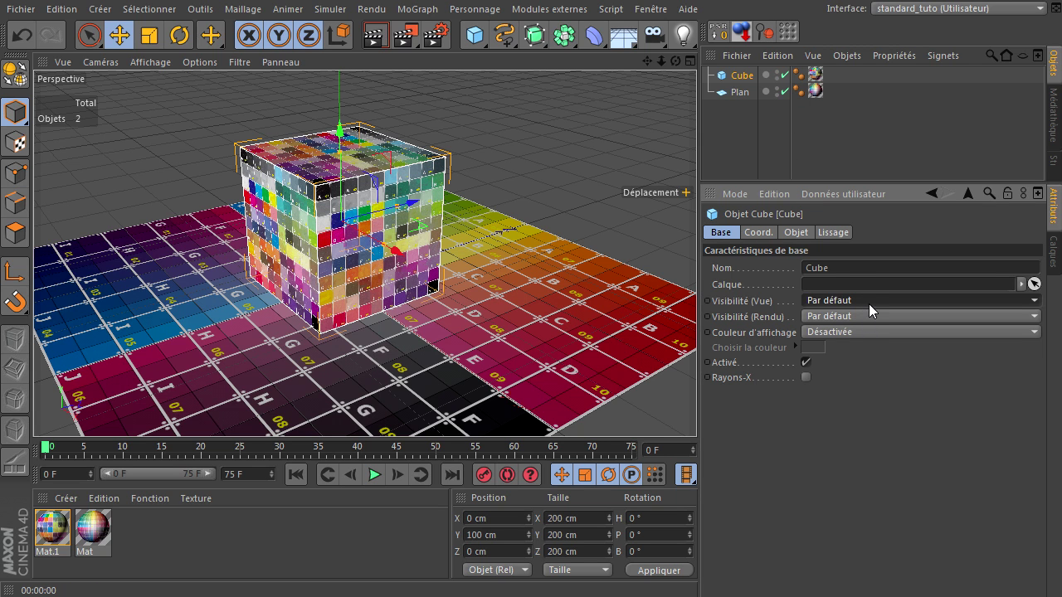
left_click(869, 301)
left_click(864, 336)
left_click(891, 301)
left_click(880, 316)
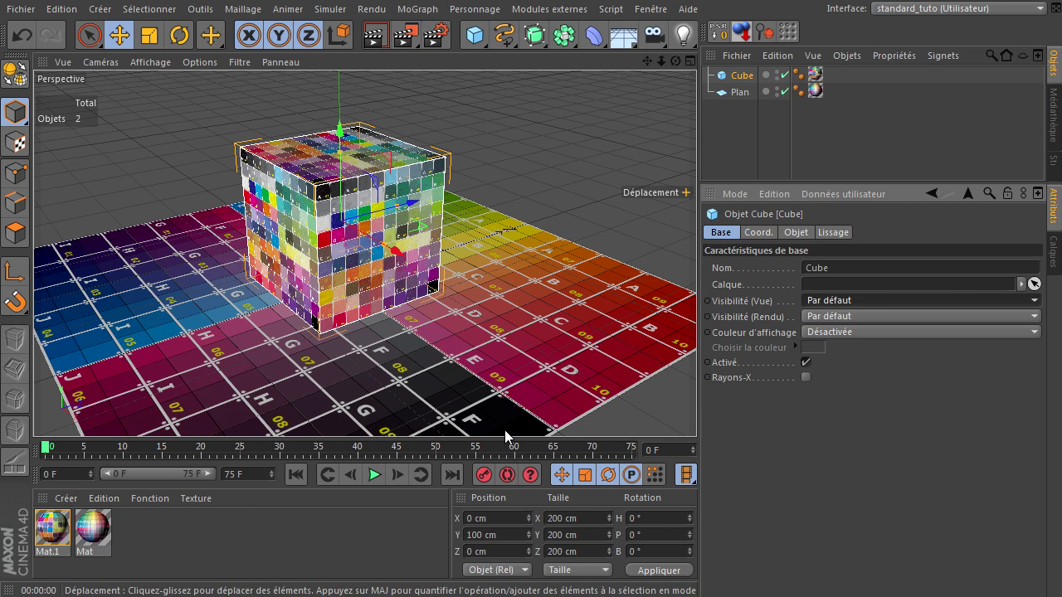
Keyframe the Cube's Visibilité (Rendu) as Par défaut on frame 49 and as Désactivée on frame 50
left_click(431, 450)
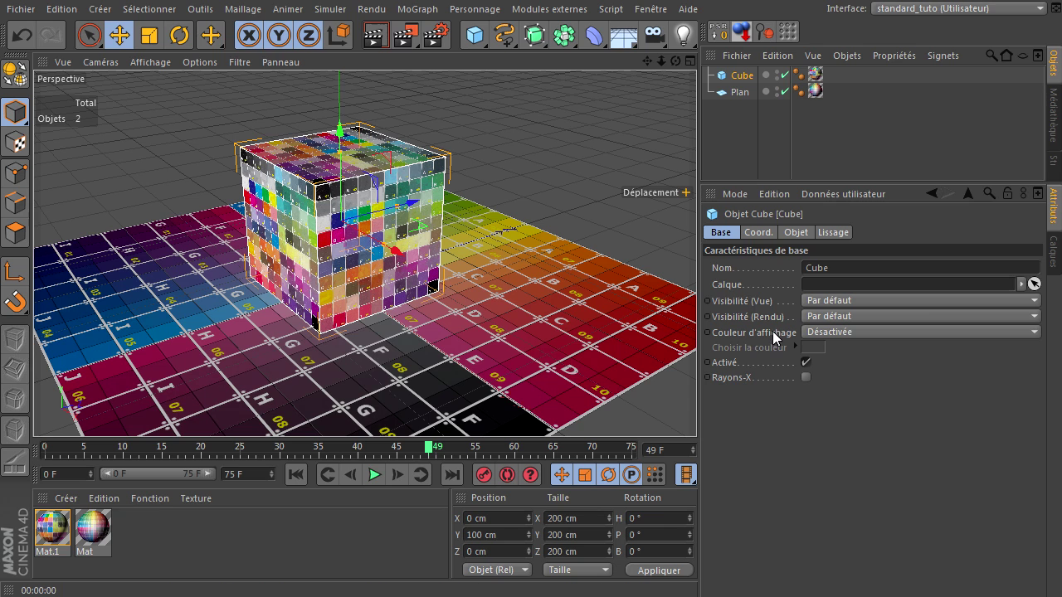
left_click(707, 317)
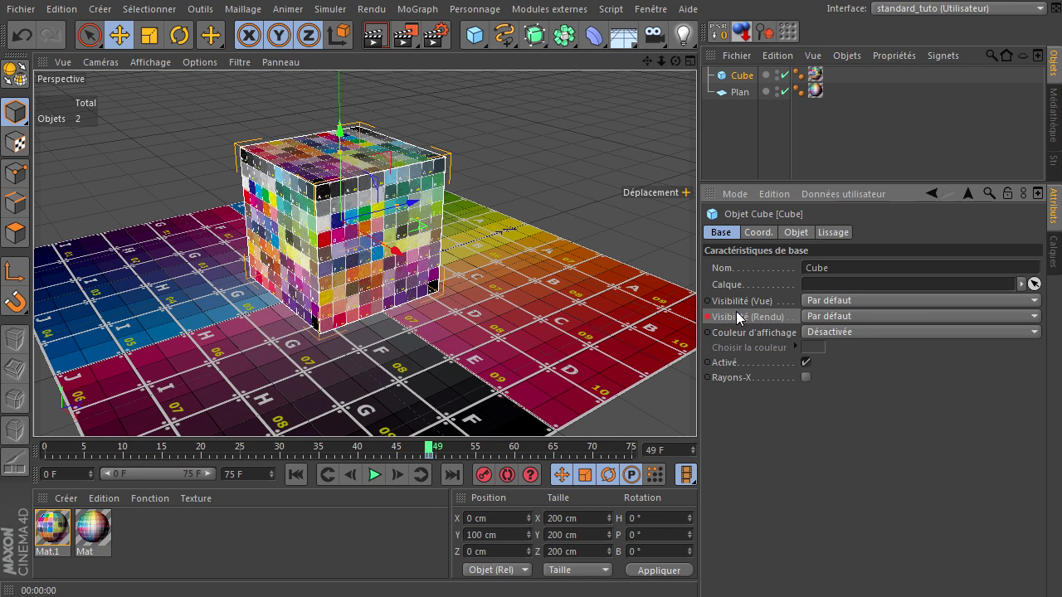
left_click(396, 474)
left_click(865, 317)
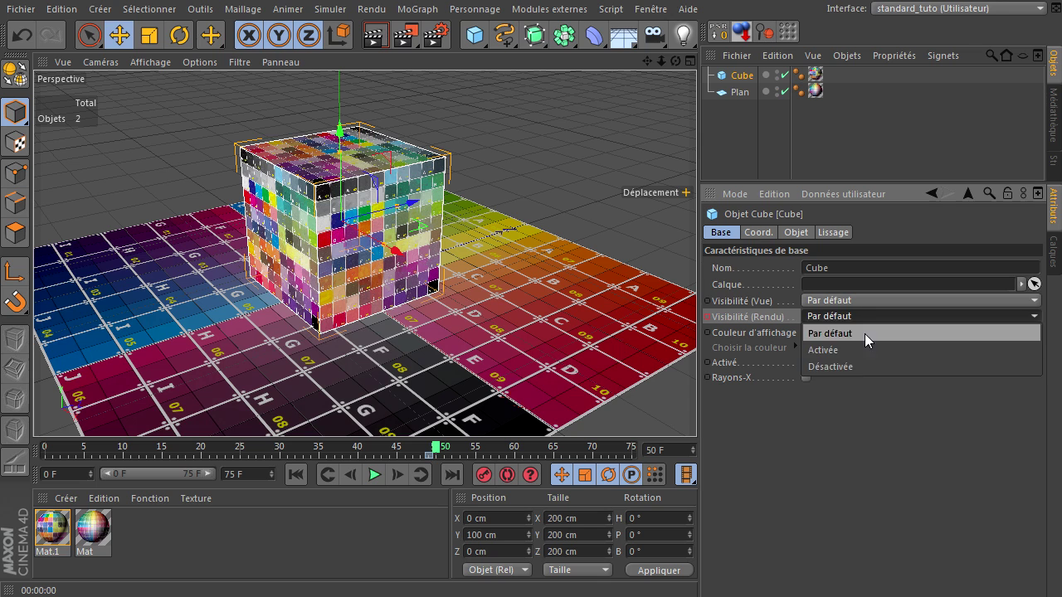
left_click(851, 368)
left_click(707, 316)
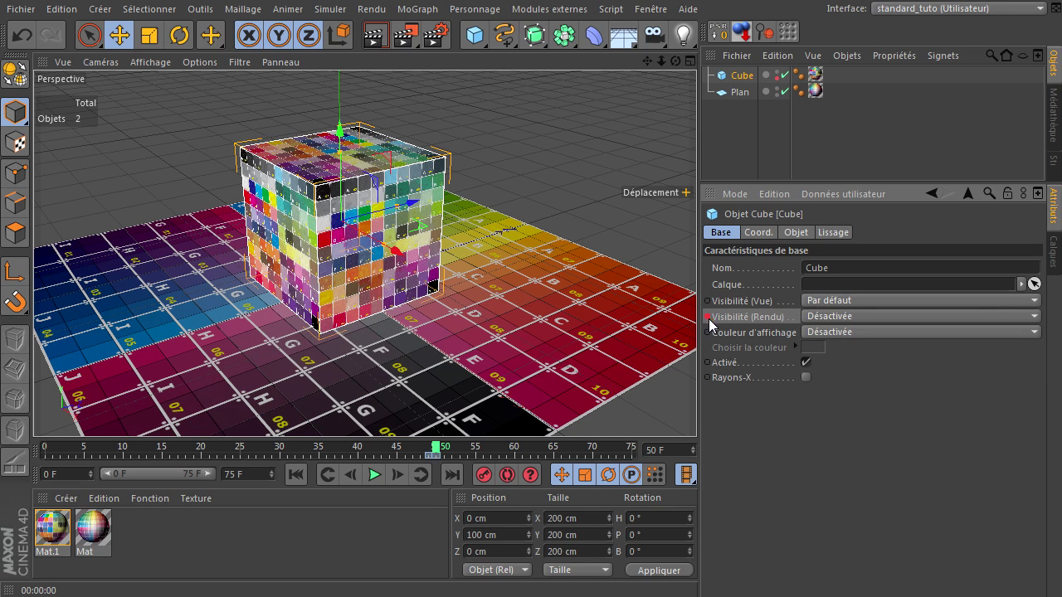
Play the animation from the start, pausing to render the view at frames 27 and 46
left_click(295, 474)
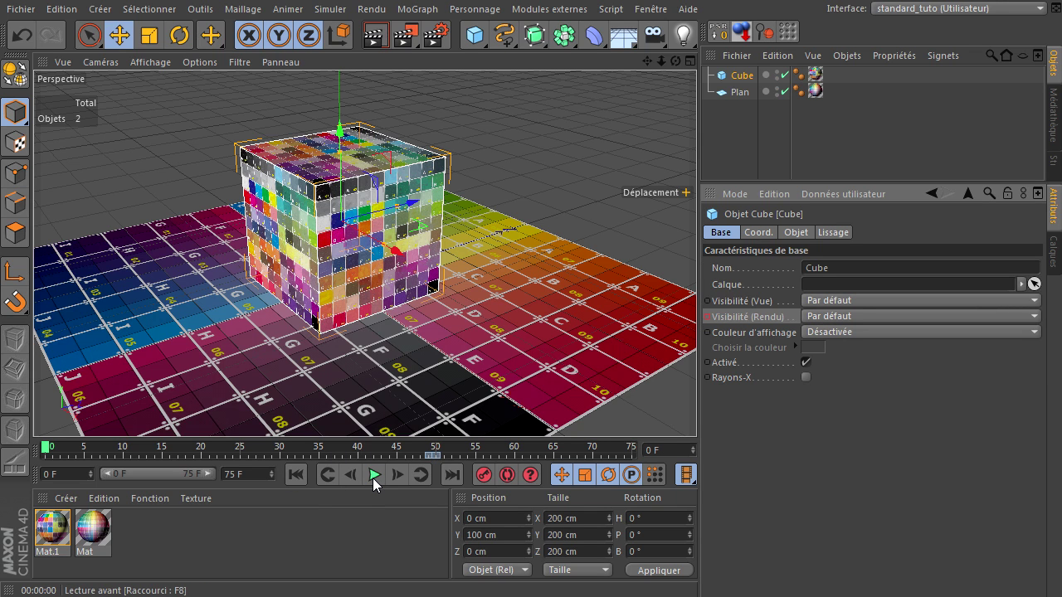
left_click(373, 475)
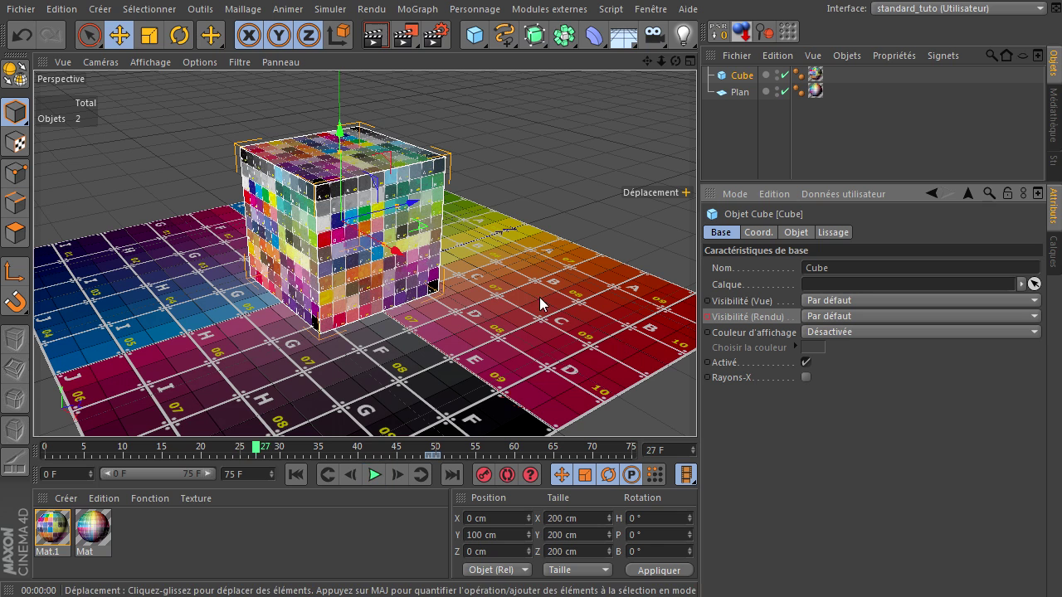
left_click(375, 35)
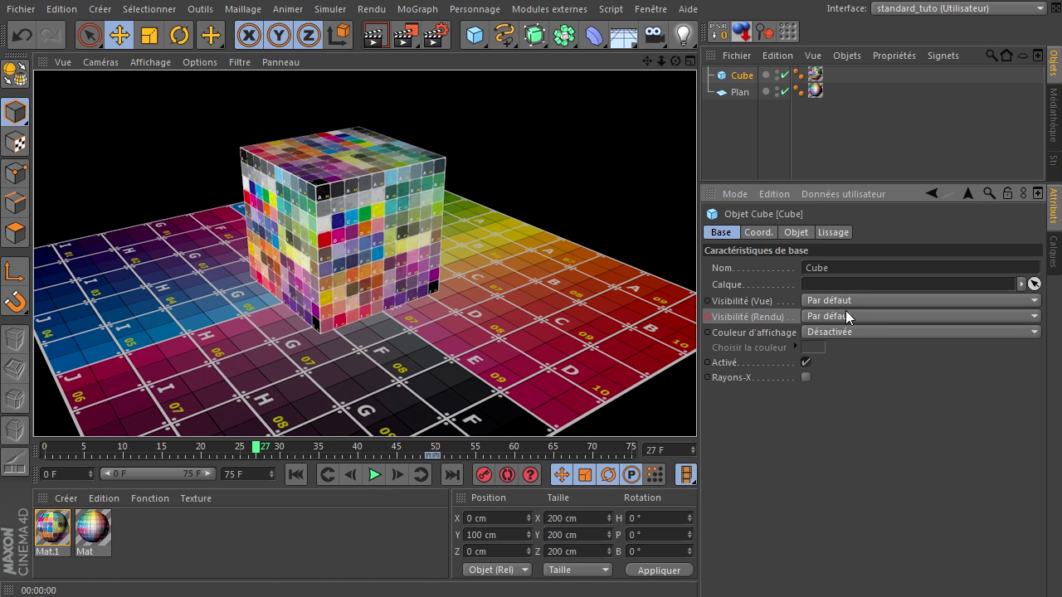
left_click(373, 475)
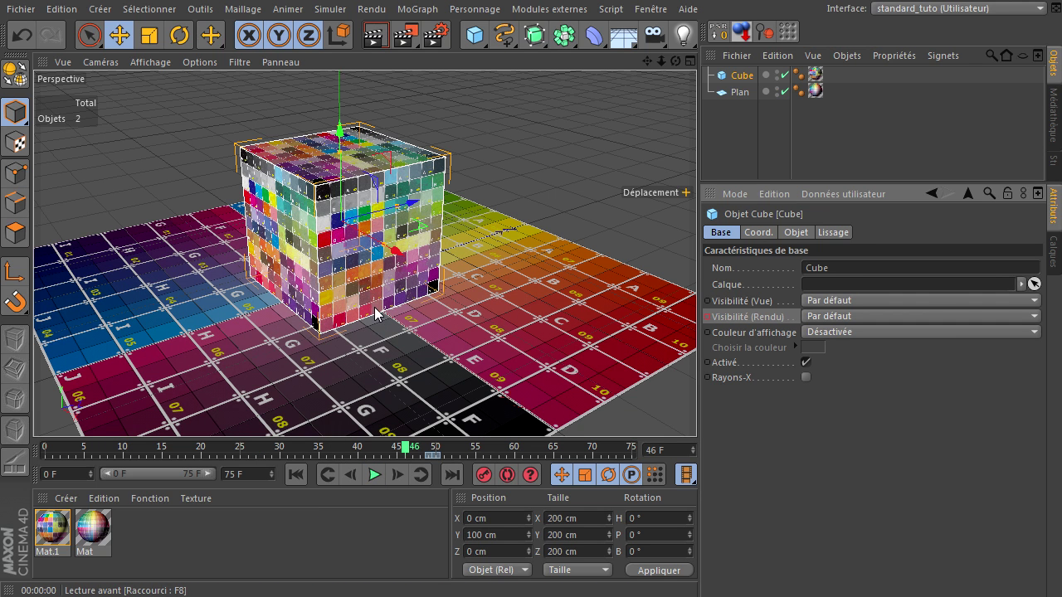
left_click(375, 35)
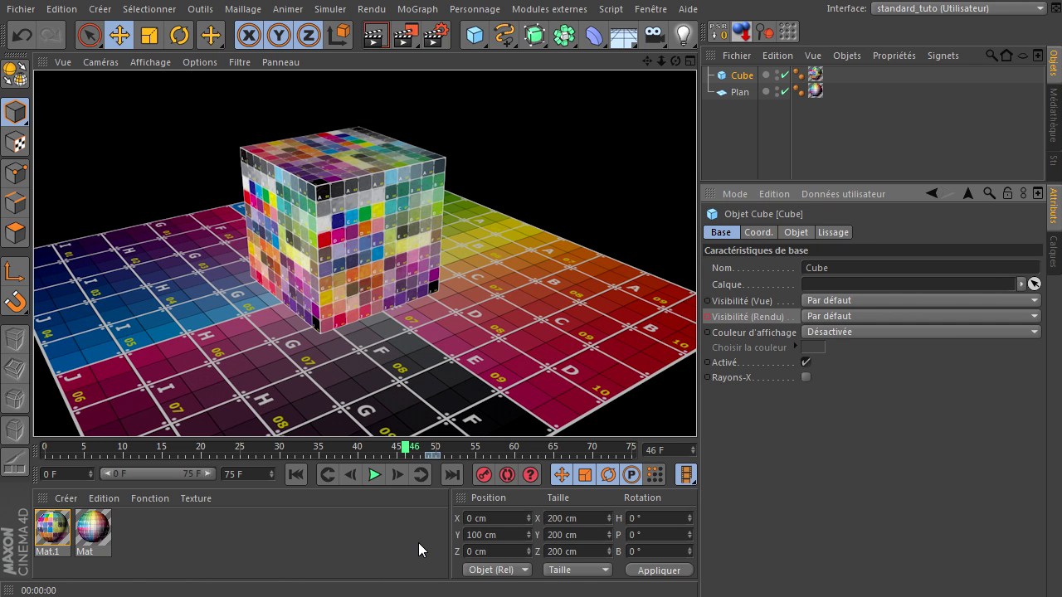
Advance the timeline frame by frame to frame 49
left_click(397, 474)
left_click(398, 475)
left_click(397, 474)
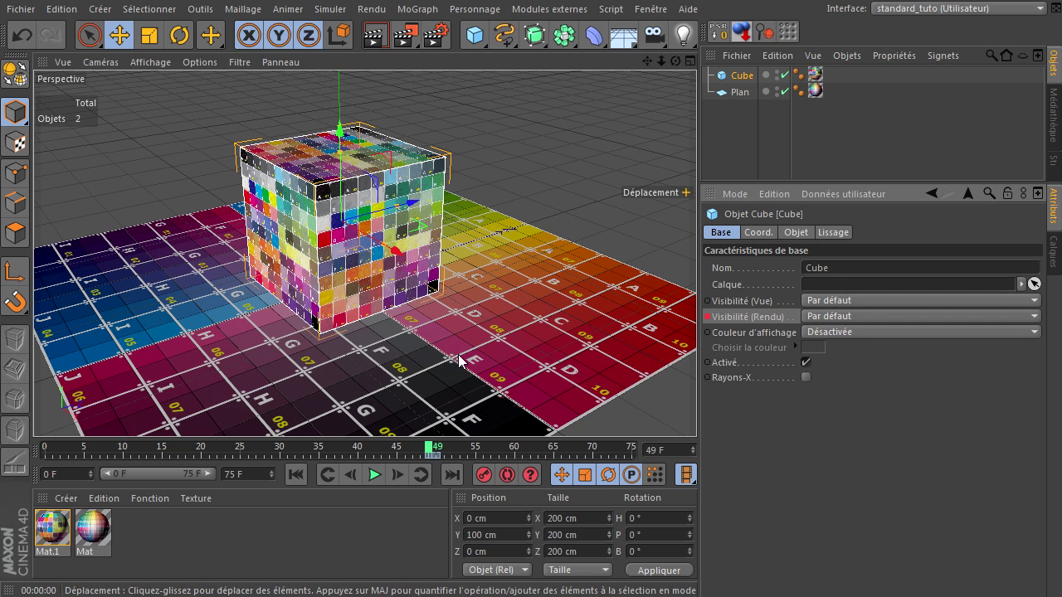
Render the view at frames 49 and 50 to compare the Cube's render visibility
left_click(374, 37)
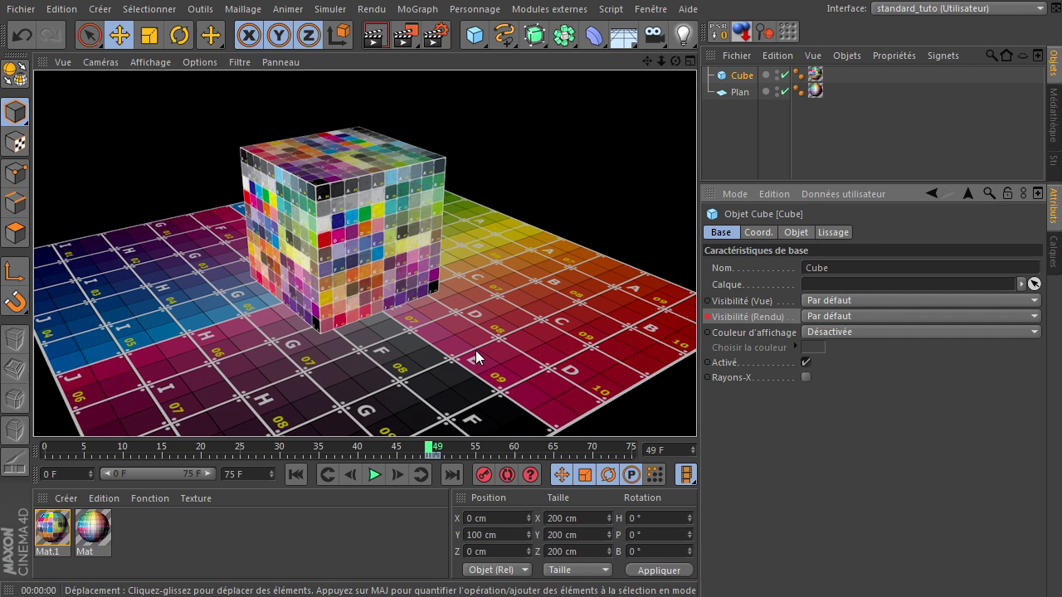
left_click(397, 475)
left_click(374, 36)
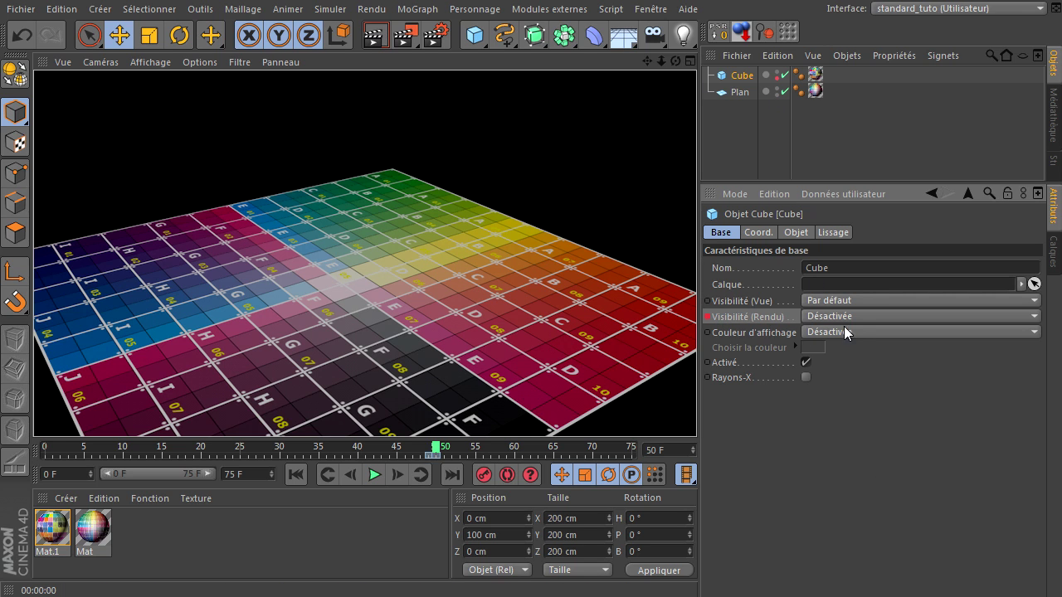
Play the animation on from frame 50 to frame 58, and replay it from the start up to frame 61
left_click(374, 474)
left_click(374, 474)
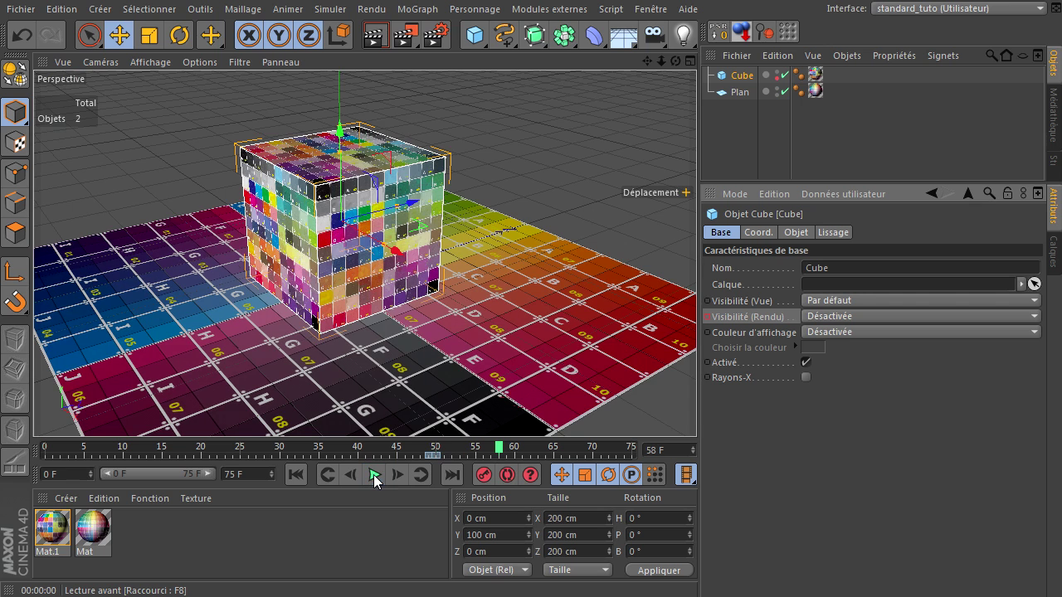
left_click(301, 475)
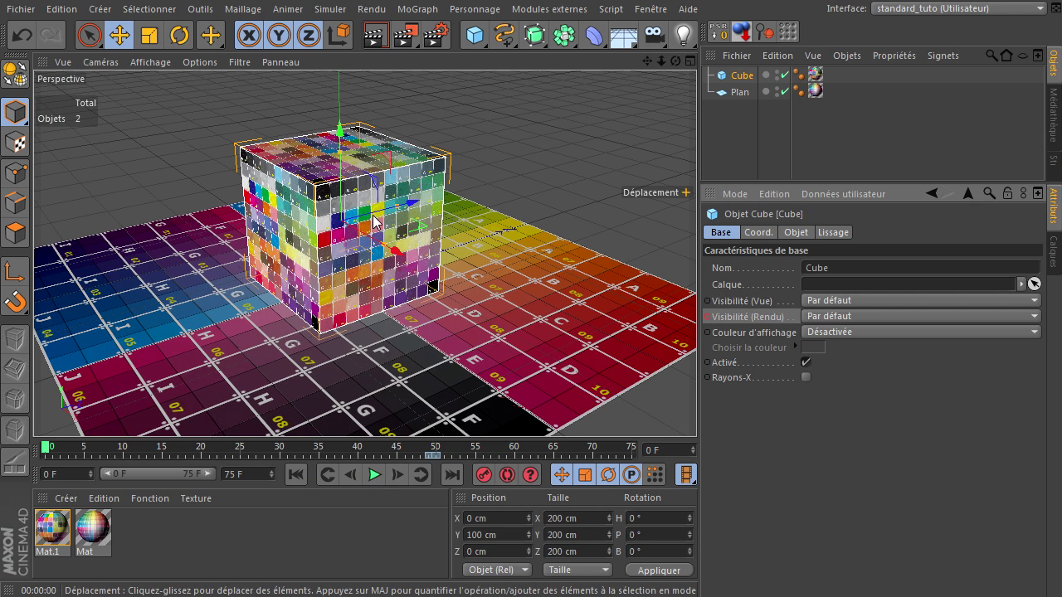
left_click(373, 474)
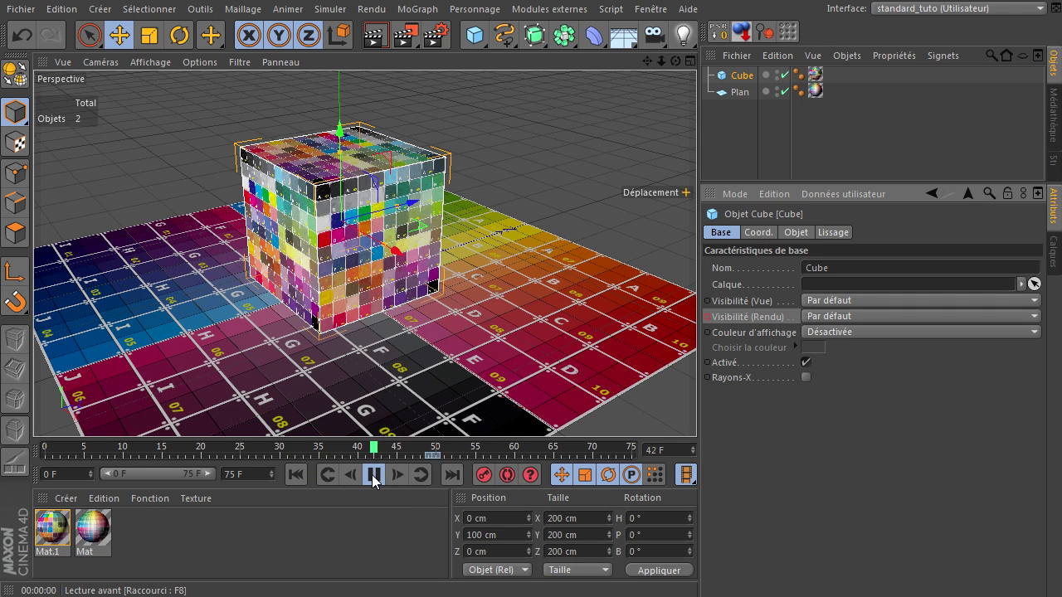
left_click(374, 476)
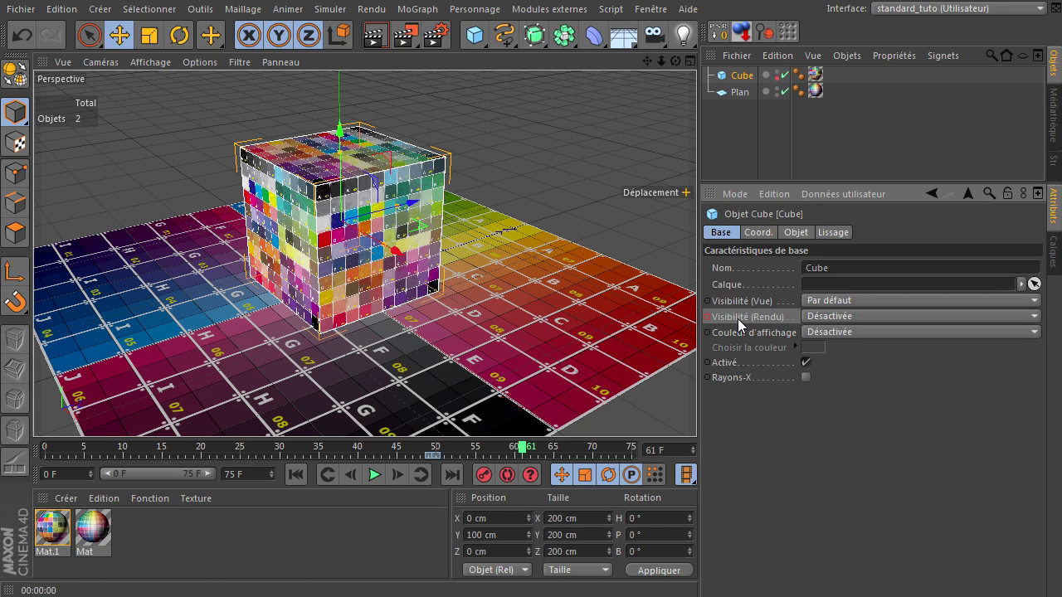
Restore the Cube's Visibilité (Rendu) to Par défaut and delete its animation track, returning the timeline to frame 0 with nothing selected
left_click(777, 79)
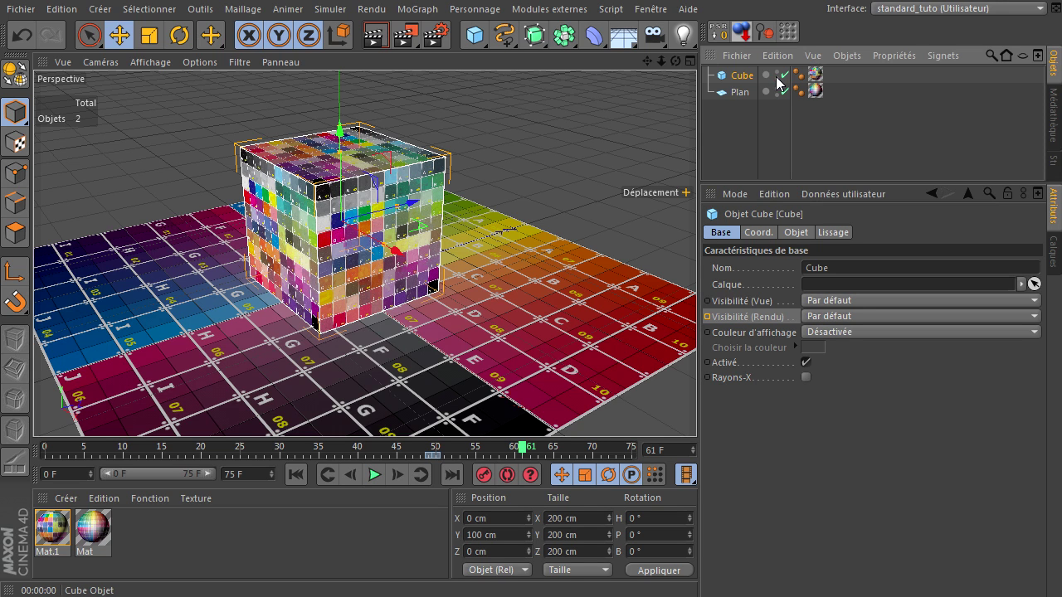
right_click(740, 319)
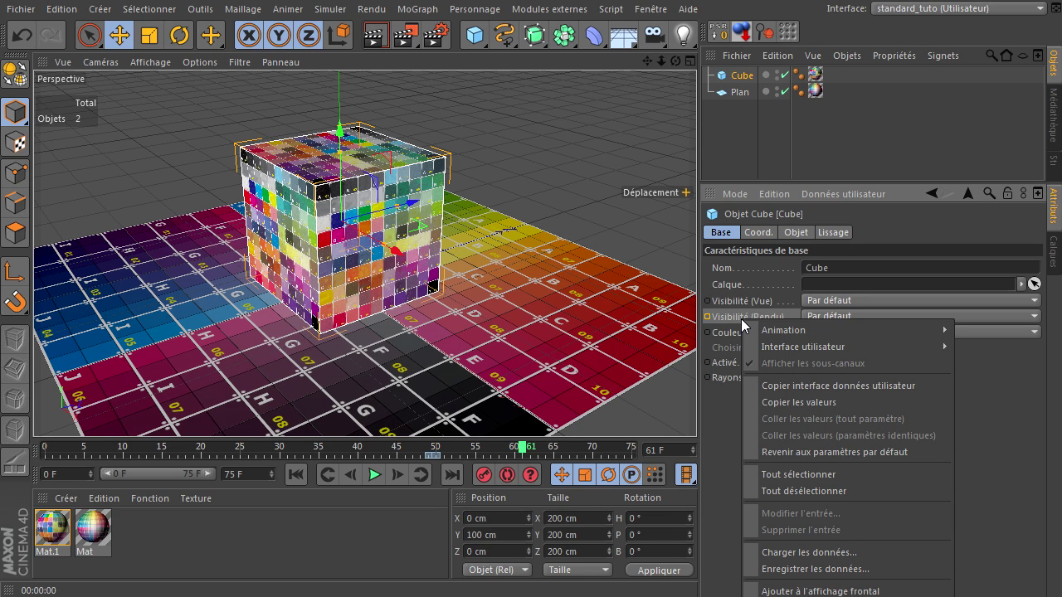
mouse_move(763, 329)
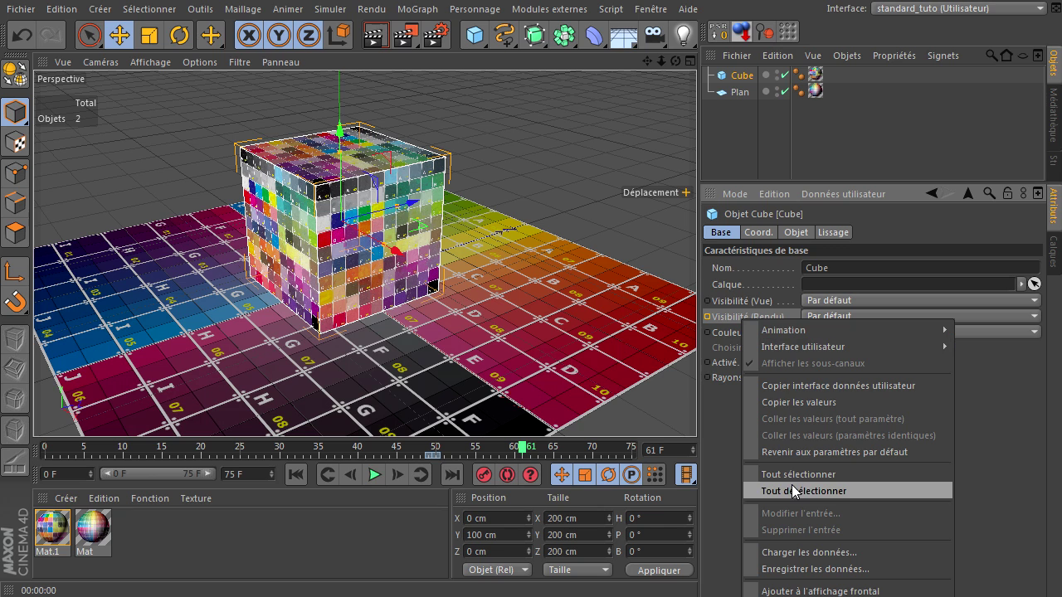
mouse_move(822, 330)
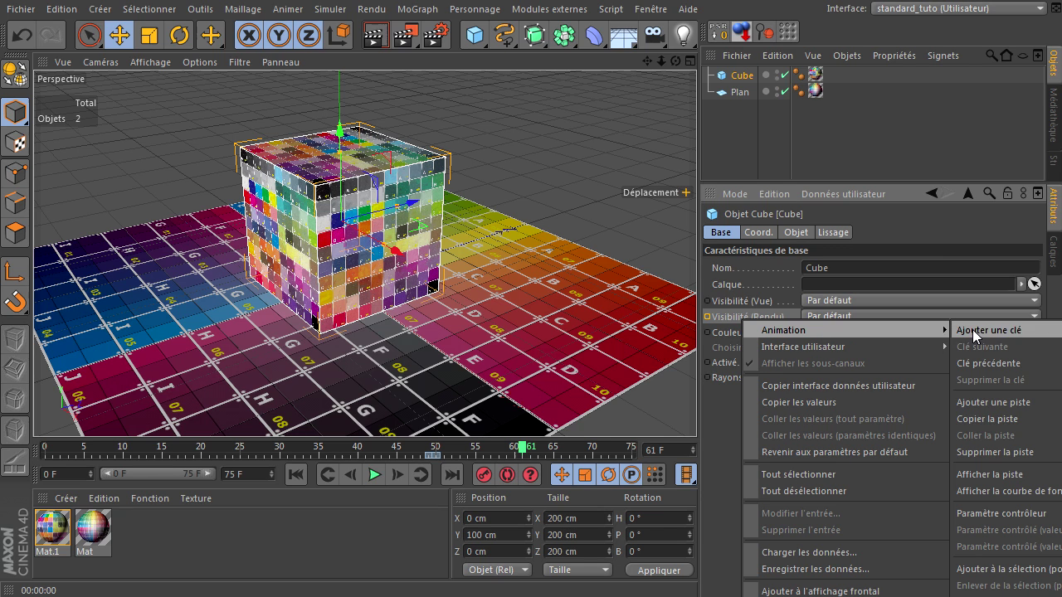
left_click(991, 455)
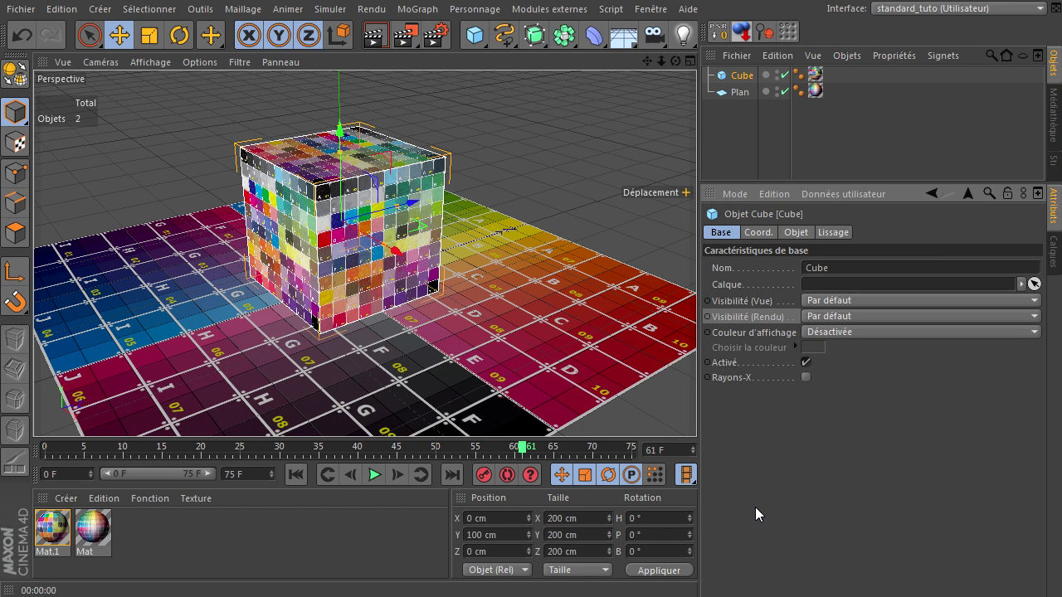
left_click(303, 477)
left_click(740, 150)
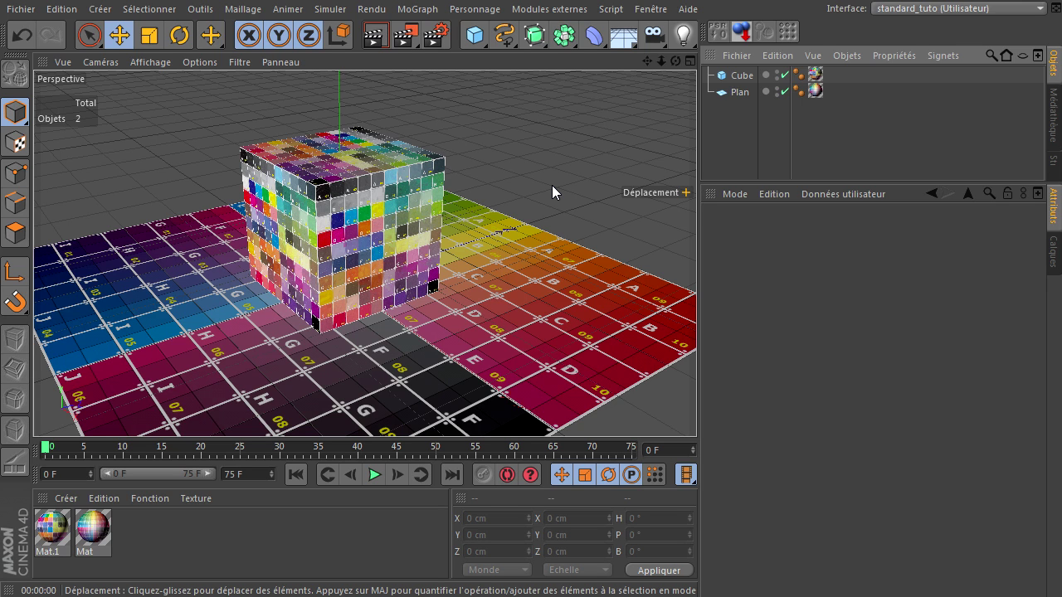
left_click(416, 9)
mouse_move(414, 37)
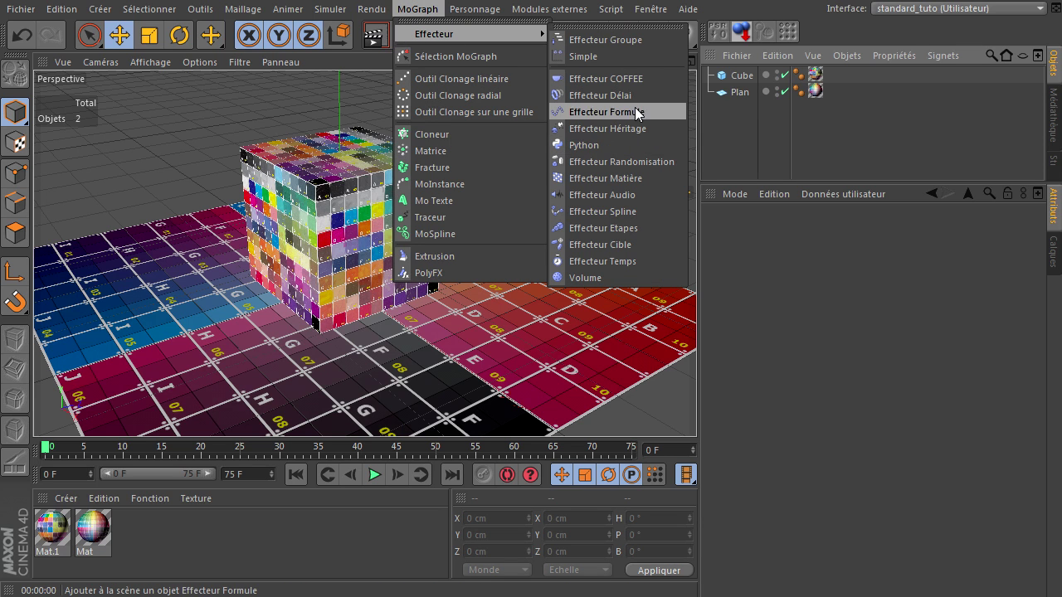
left_click(877, 153)
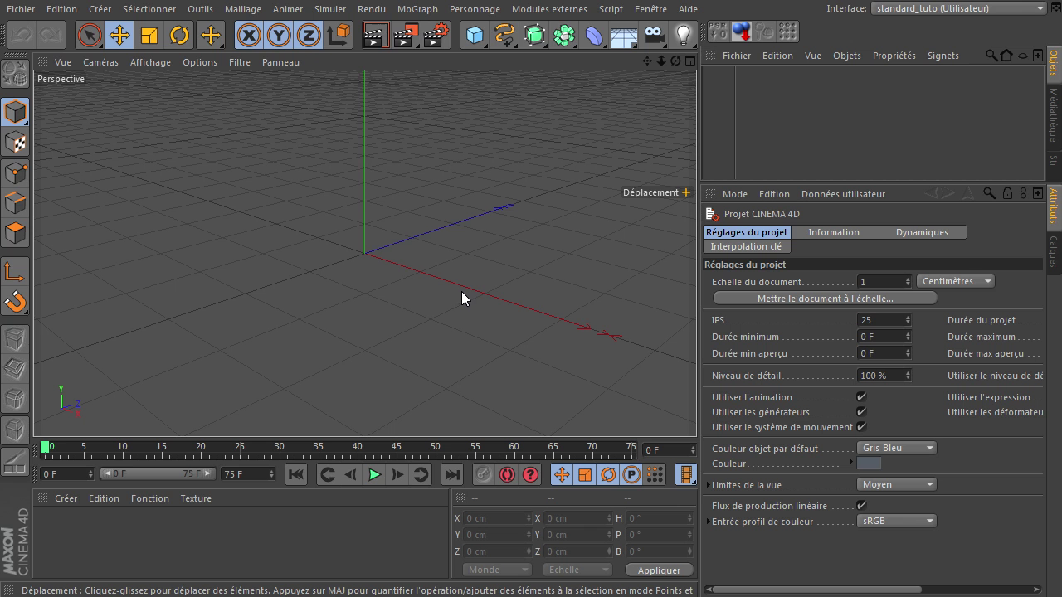
Add a Cube to the empty project and convert it to an editable polygon object
left_click_drag(675, 60, 680, 406)
left_click_drag(660, 63, 697, 406)
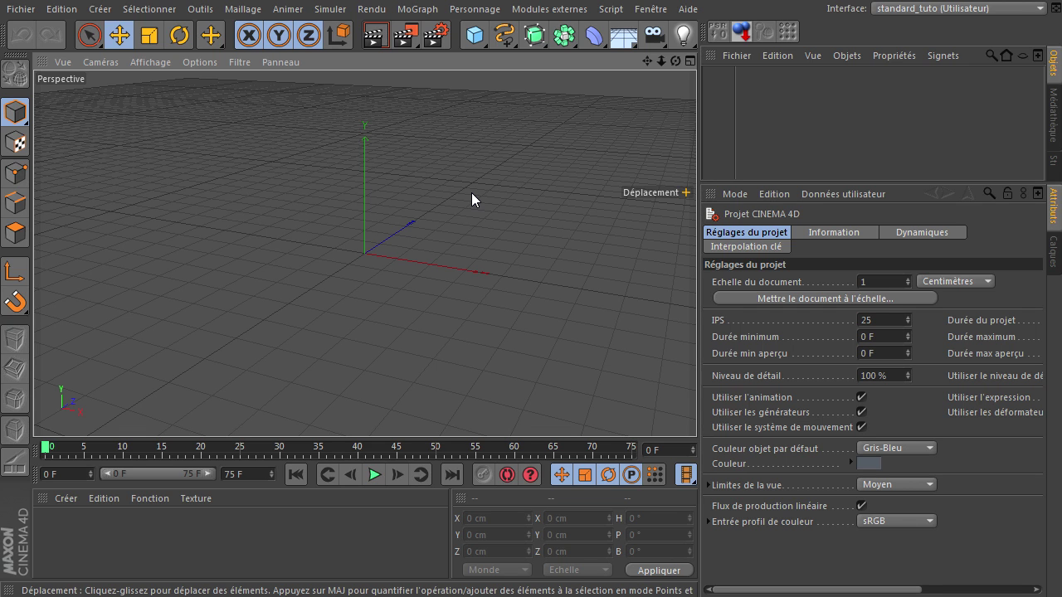
left_click(473, 35)
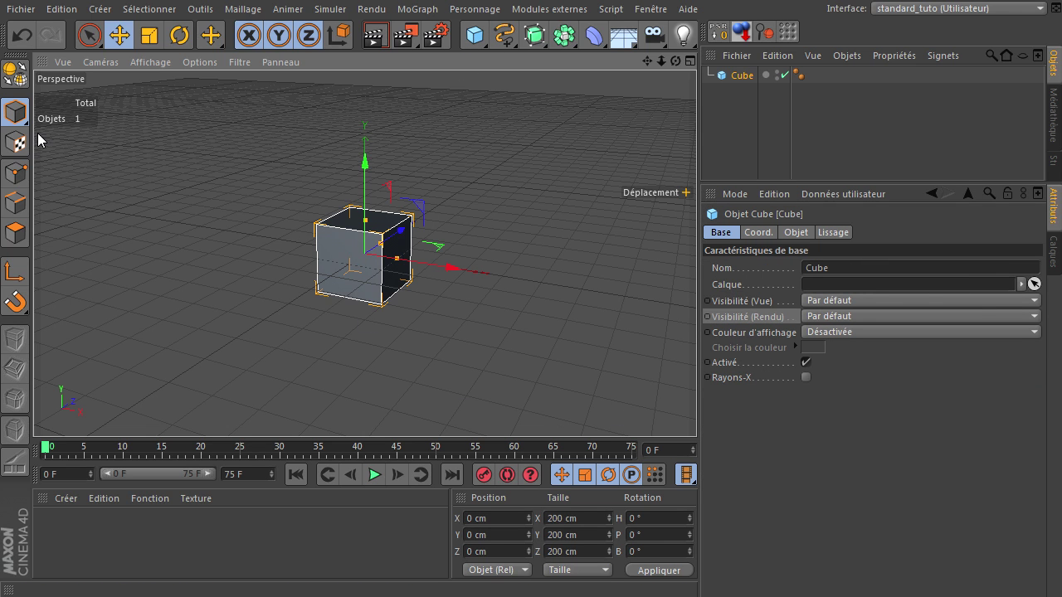
scroll(257, 250, "up", 2)
scroll(386, 273, "up", 2)
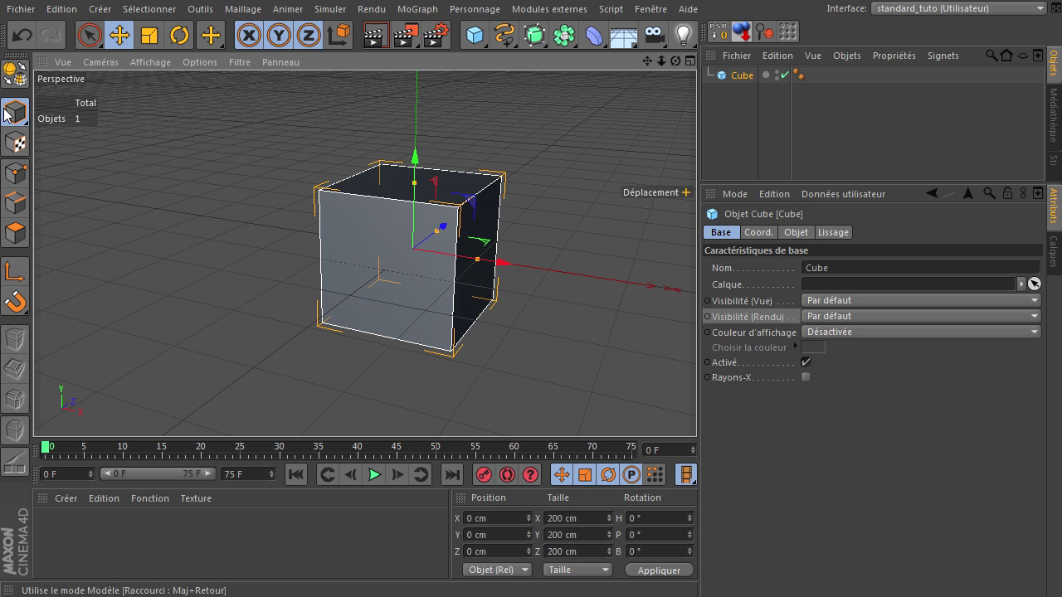
left_click(15, 74)
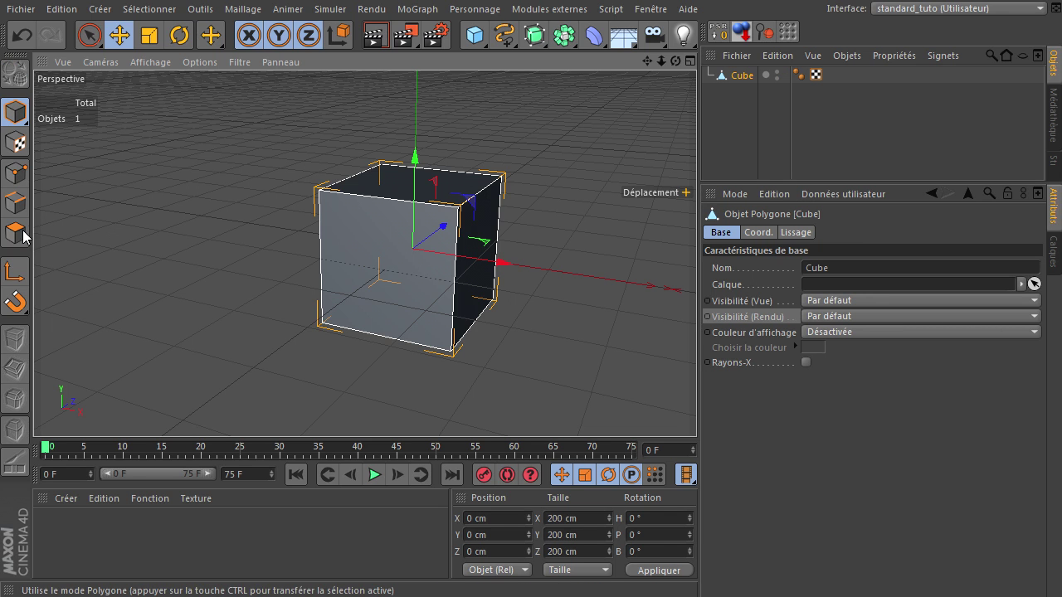
Inset the cube's top polygon to about 110 cm wide and extrude it about 73 cm upward
left_click(15, 233)
left_click(424, 181)
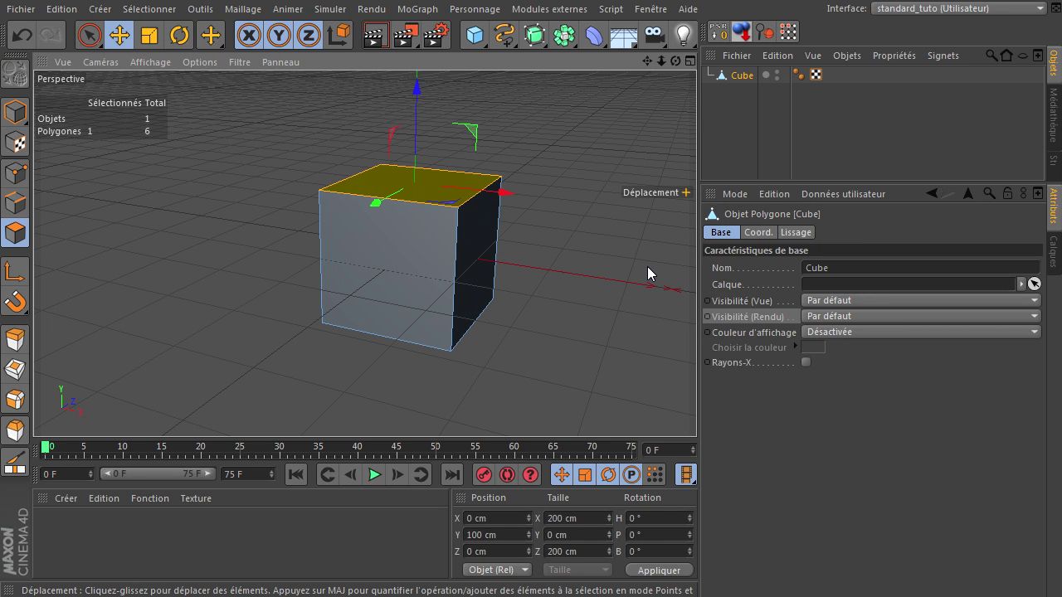
key("i")
left_click_drag(571, 209, 696, 406)
key("d")
left_click_drag(599, 222, 696, 406)
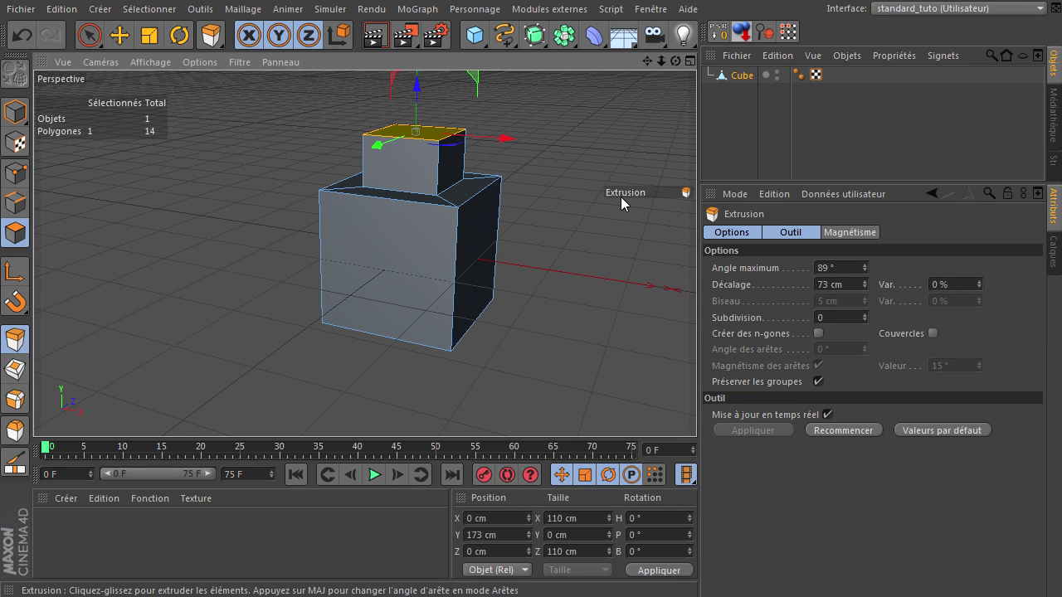
Select the cube's bottom polygon and cut it along both diagonals with the Knife tool
left_click_drag(672, 59, 695, 408)
left_click(441, 304)
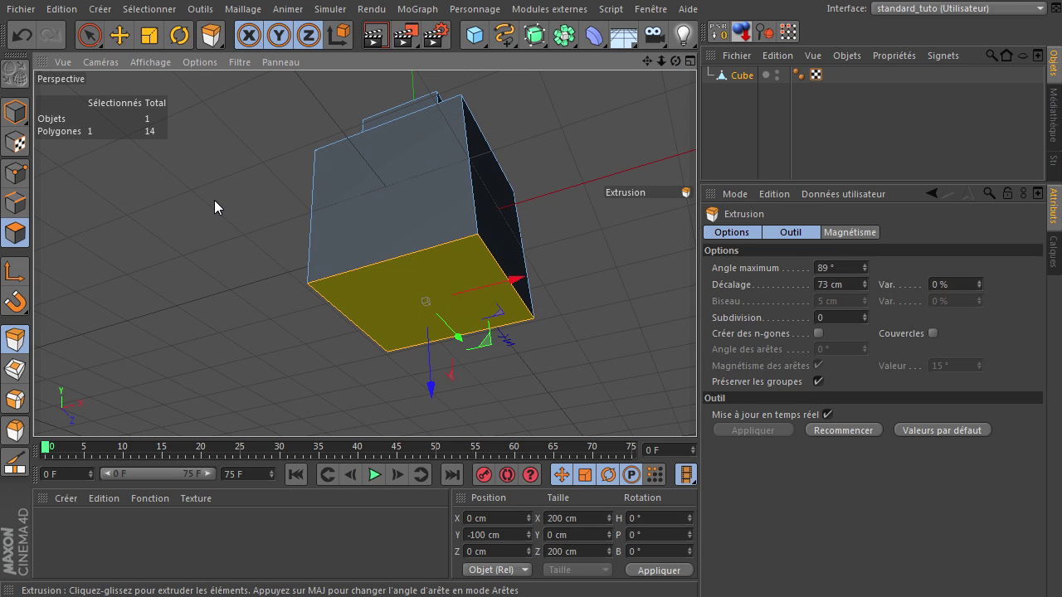
key("k")
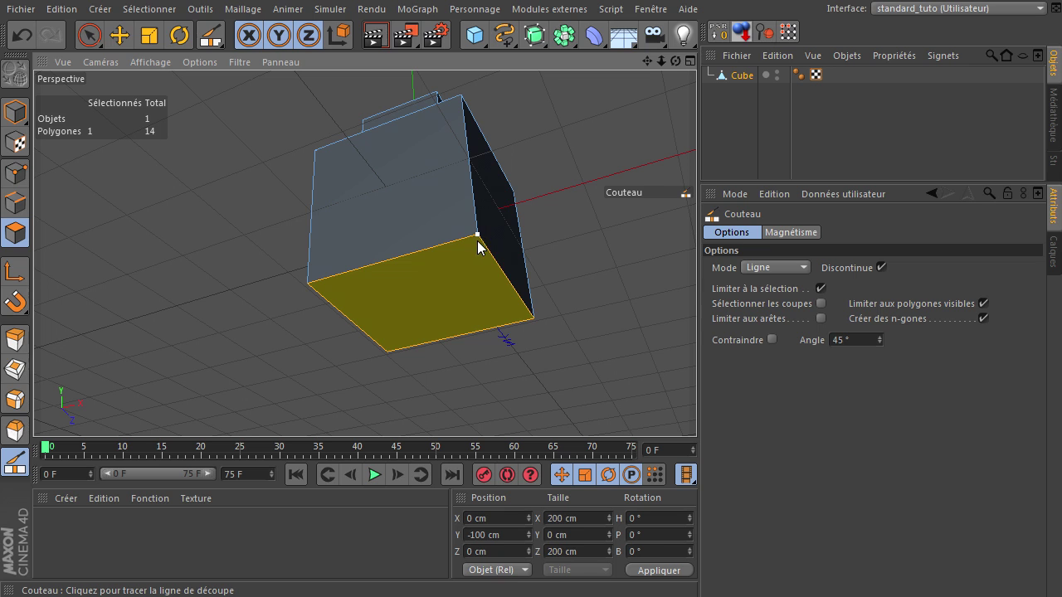
left_click_drag(479, 239, 387, 358)
left_click_drag(312, 286, 533, 316)
Select the centre point of the bottom face and pull it down to about -196 cm in Y to form a tip
left_click(15, 172)
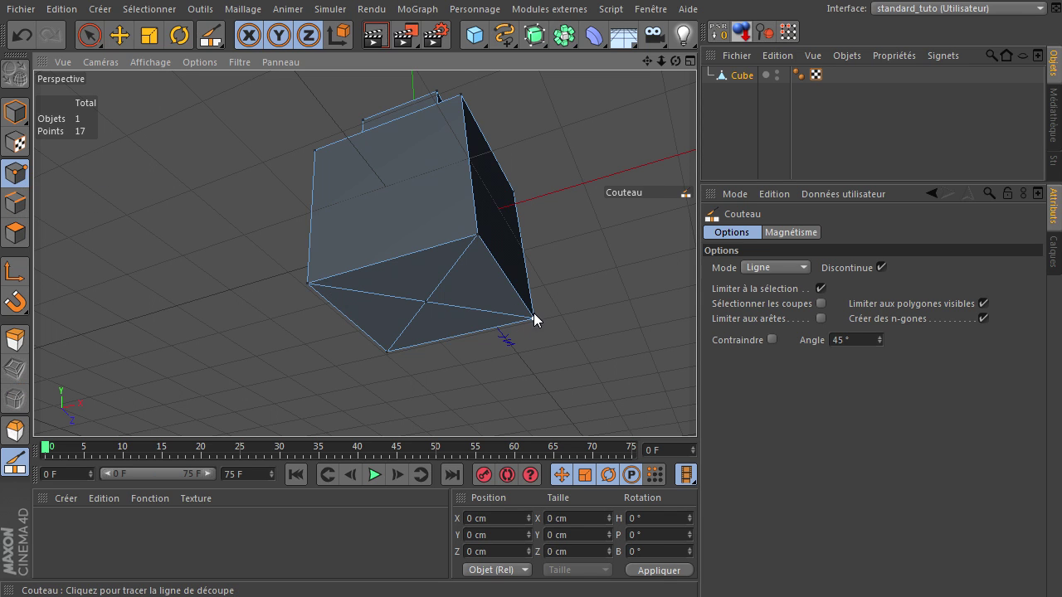
left_click(88, 35)
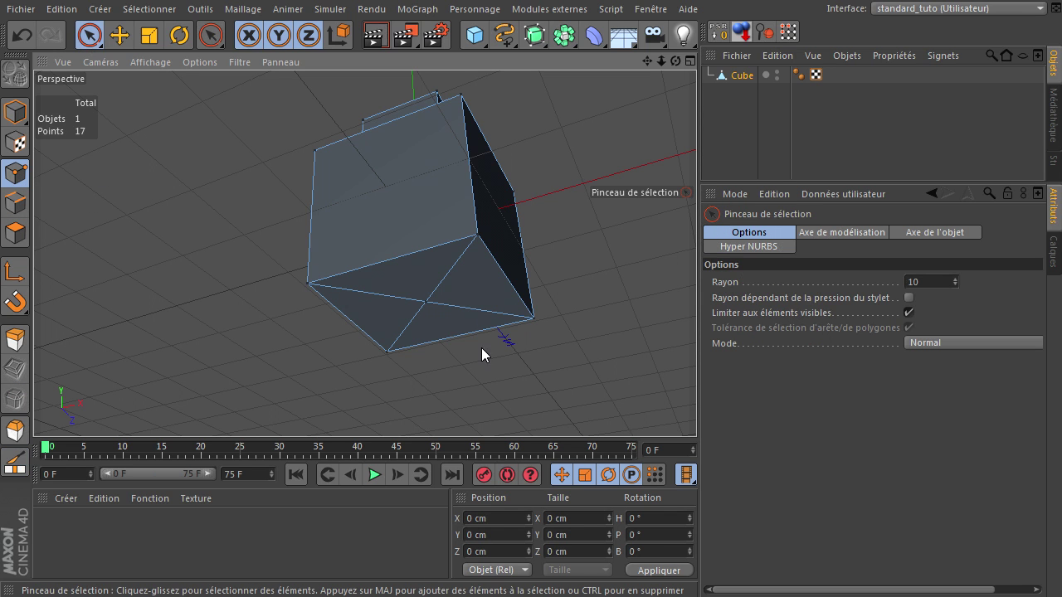
left_click(423, 305)
scroll(613, 276, "down", 3)
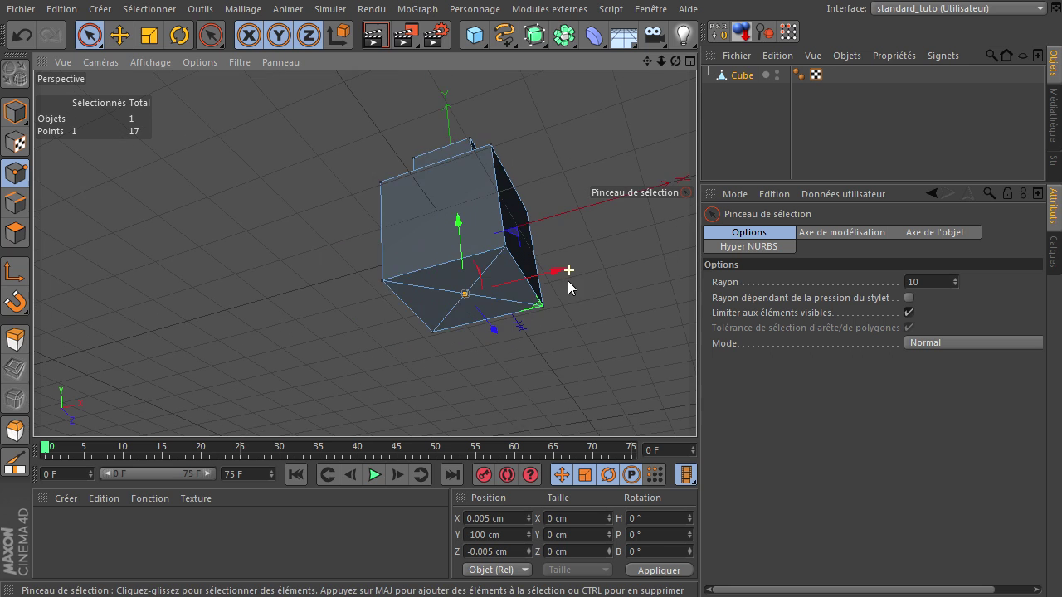
left_click_drag(675, 60, 696, 408)
left_click_drag(481, 209, 490, 263)
Set the smoothing angle (Lissage jusqu'à) of the Cube's Lissage property to 58° and deselect the point
left_click(797, 74)
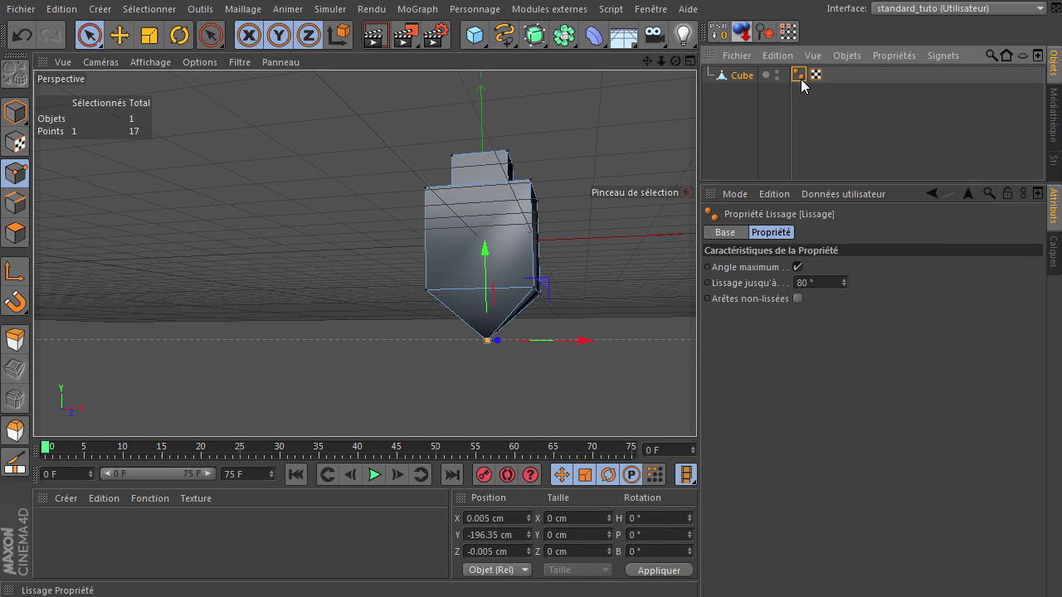
left_click(843, 284)
left_click(844, 284)
left_click(843, 284)
left_click(844, 285)
left_click(843, 284)
left_click(844, 284)
left_click(844, 285)
left_click(844, 284)
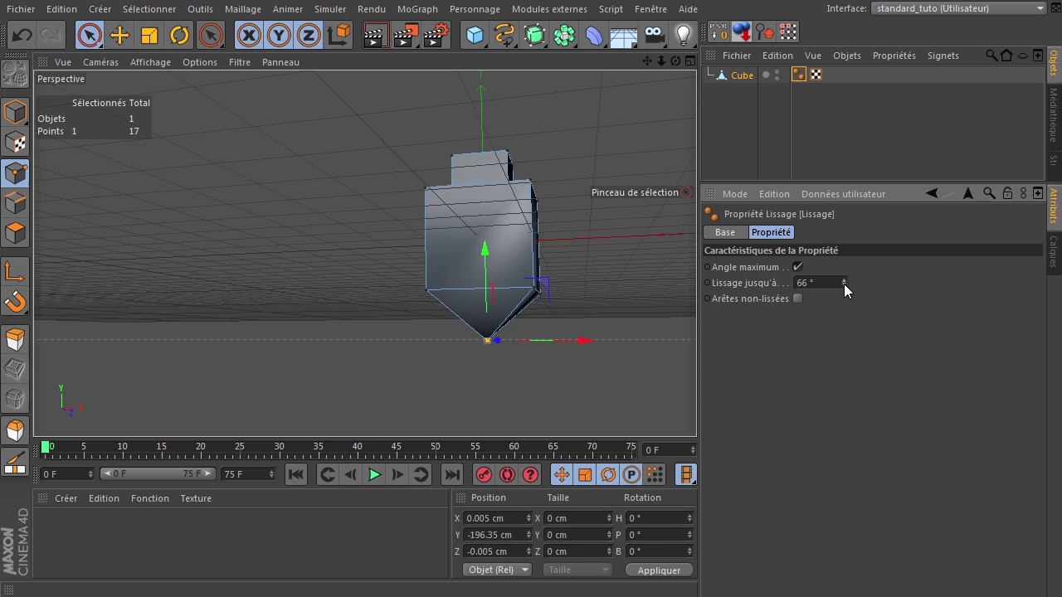
left_click(844, 284)
left_click(844, 284)
left_click(843, 284)
left_click(843, 284)
left_click(844, 285)
left_click(843, 284)
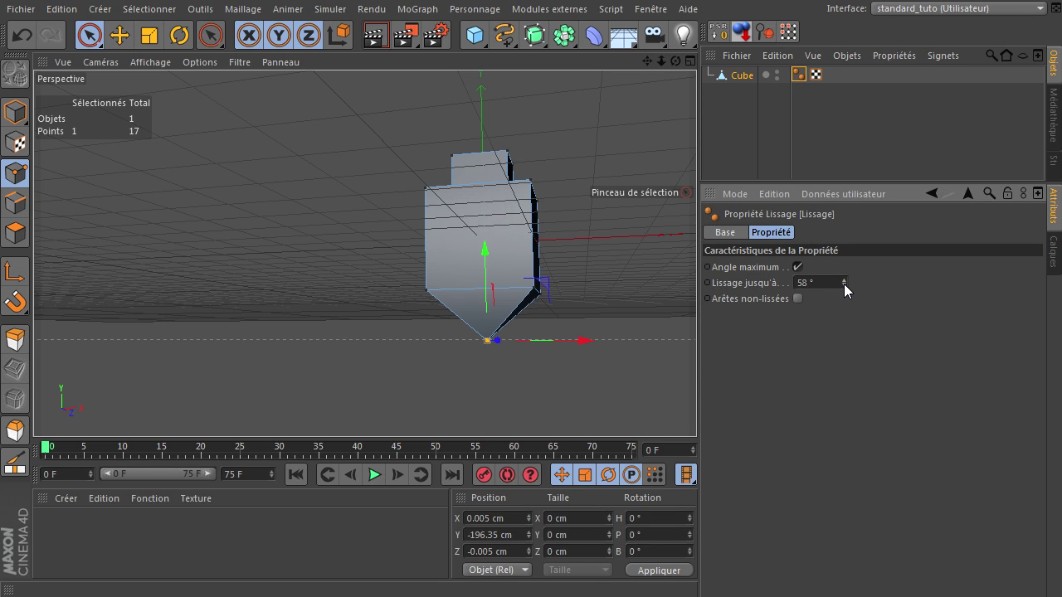
left_click(597, 150)
Select the top polygon of the extruded block, cut it along both diagonals with the Knife tool, and deselect the polygons
left_click_drag(716, 366, 620, 104)
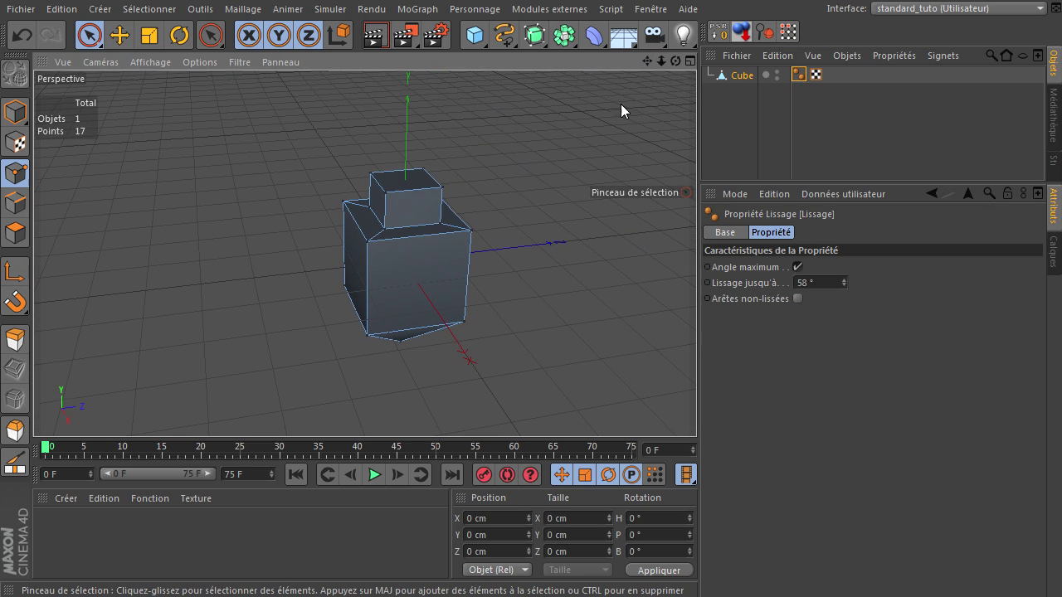
scroll(457, 208, "up", 5)
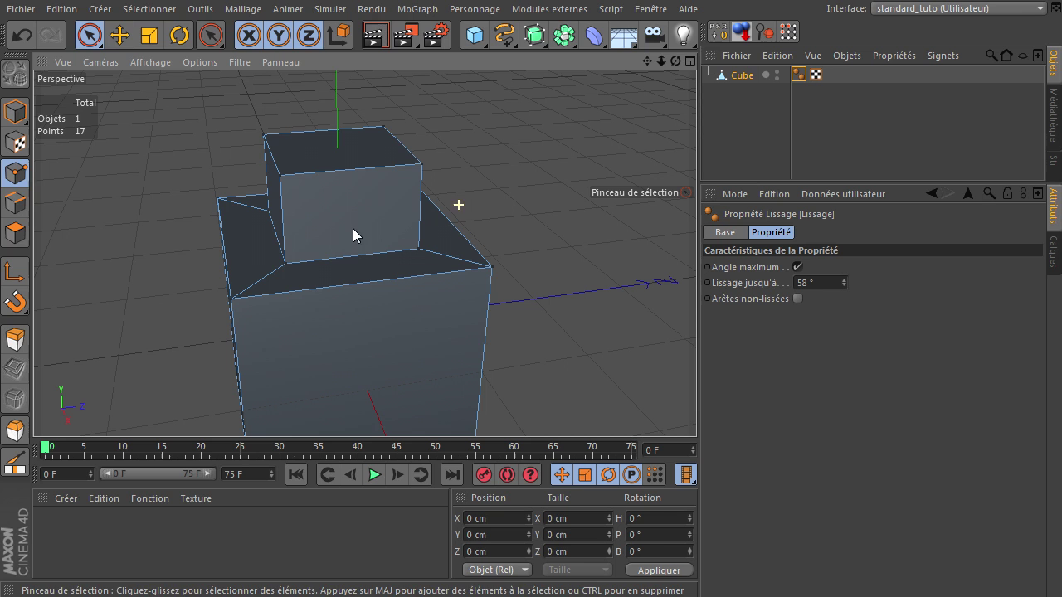
left_click(15, 233)
left_click(343, 139)
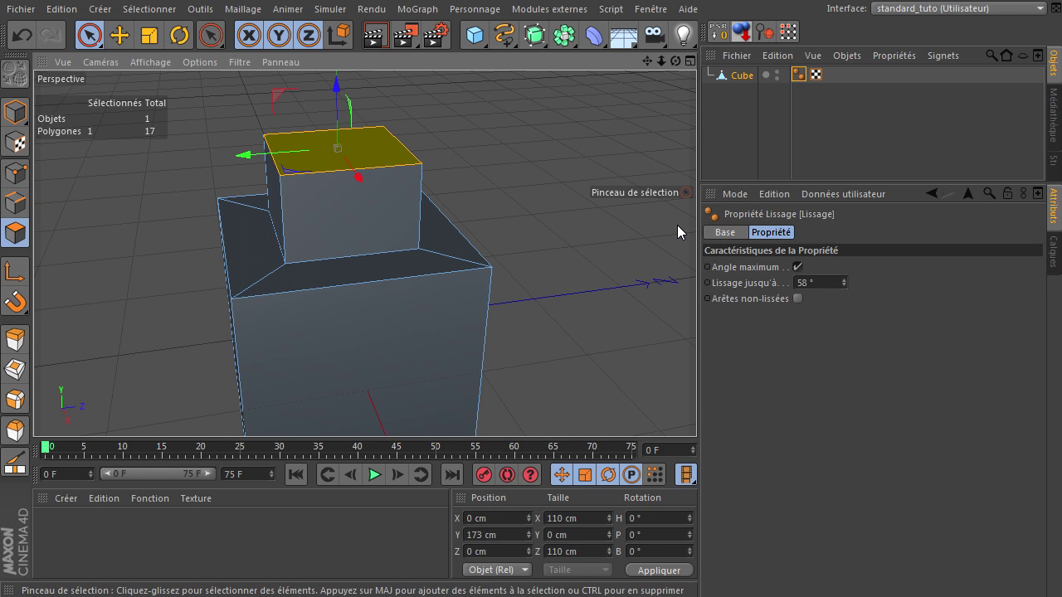
key("k")
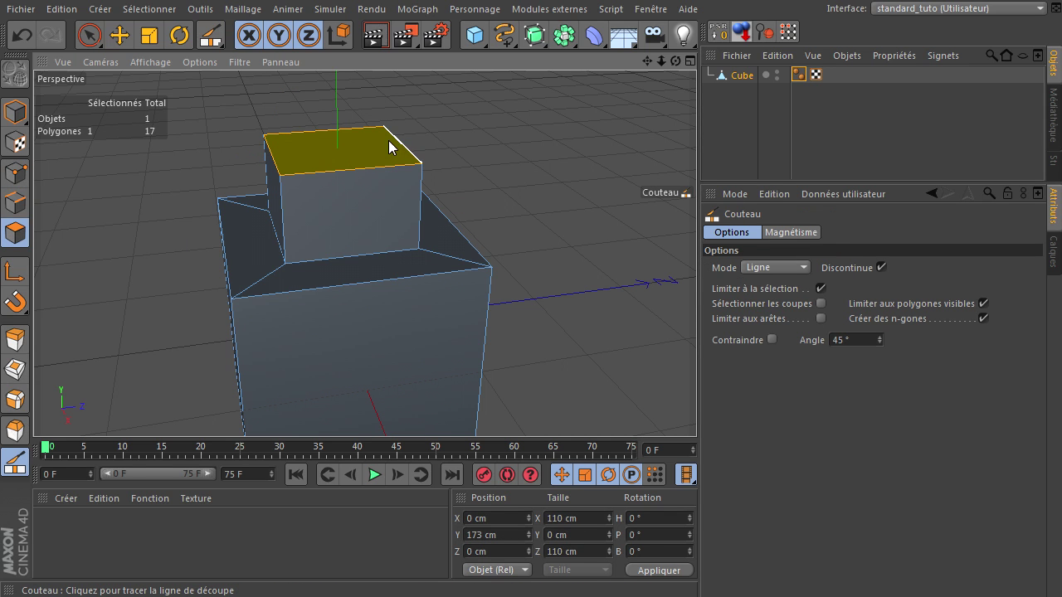
left_click_drag(386, 129, 280, 176)
left_click_drag(279, 135, 421, 161)
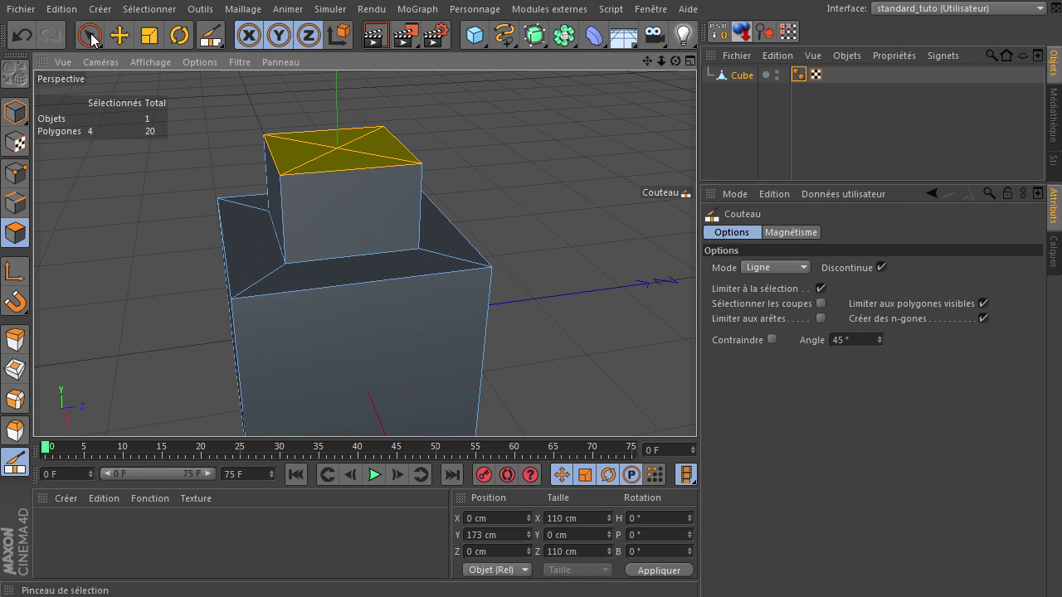
left_click(90, 35)
left_click(147, 185)
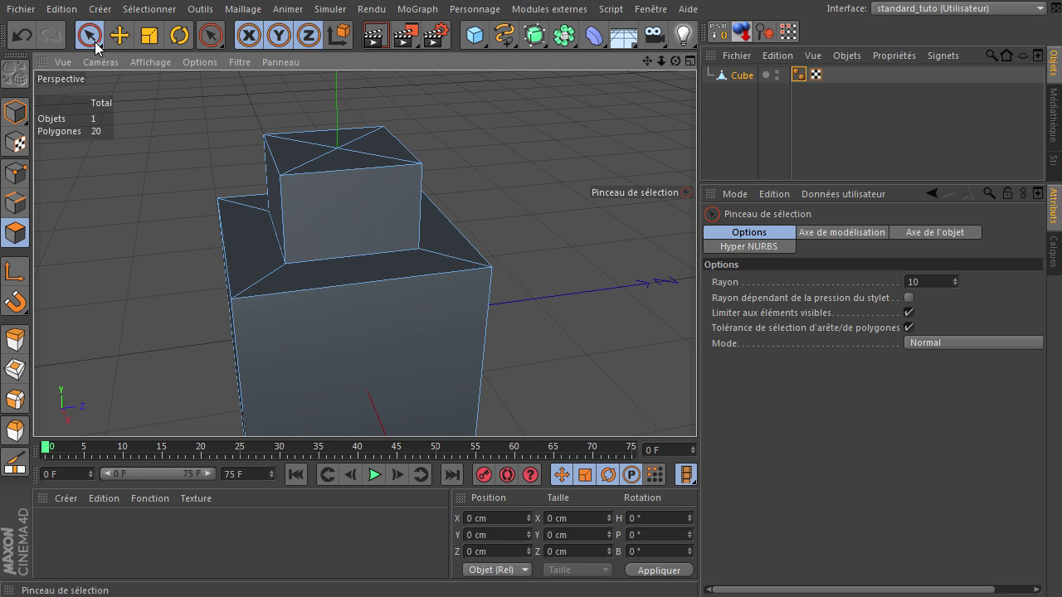
scroll(606, 166, "down", 3)
mouse_move(650, 64)
left_mouse_down()
mouse_move(696, 406)
mouse_move(650, 64)
left_mouse_up()
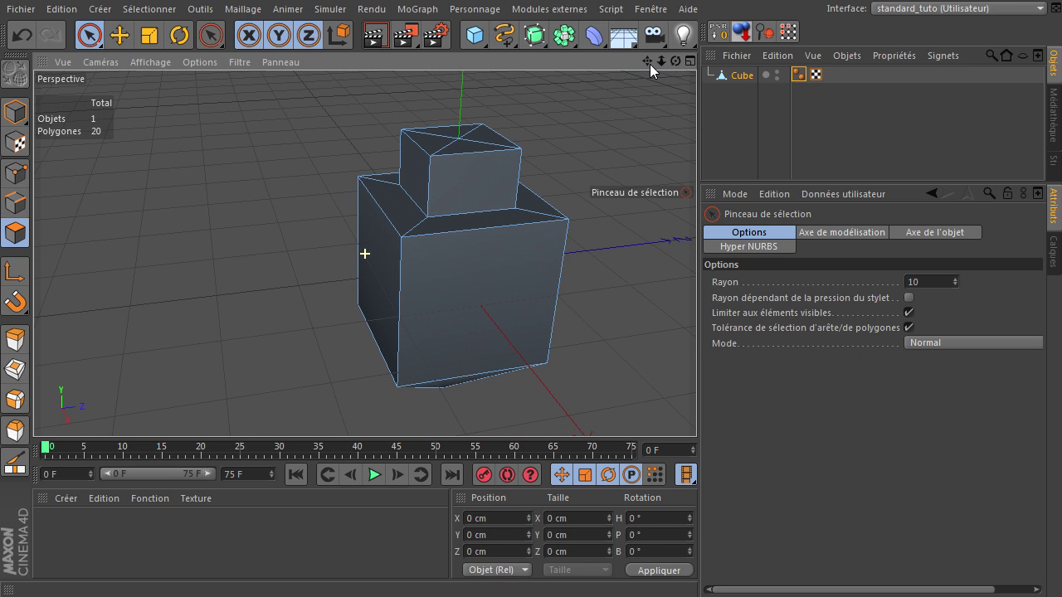
Enable Recherche de boucle for the Loop Selection and select the edge loop along one vertical corner edge and diagonally over the top
left_click(740, 78)
left_click(15, 203)
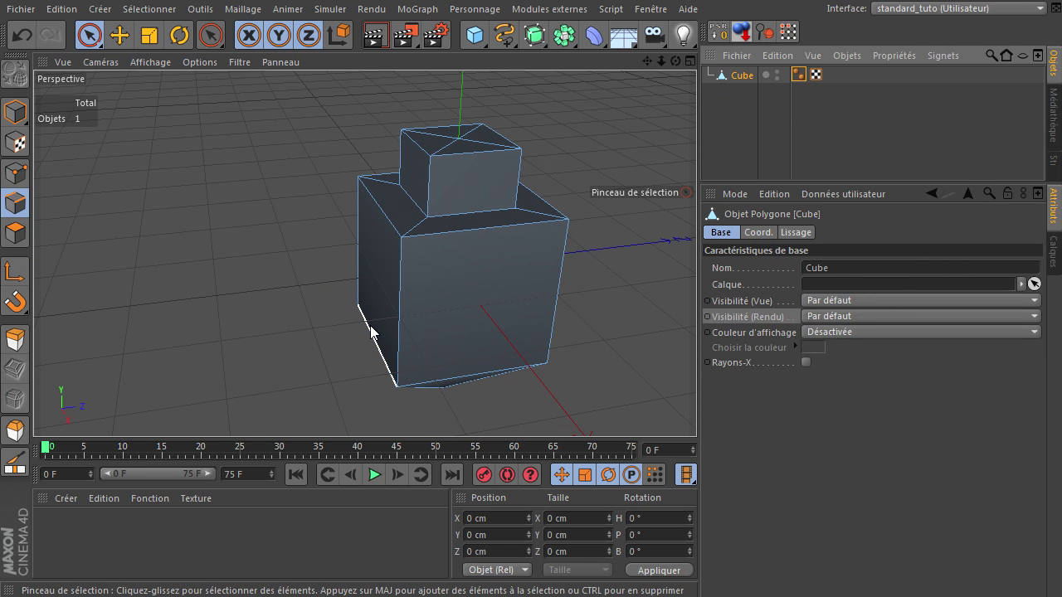
key("u")
key("l")
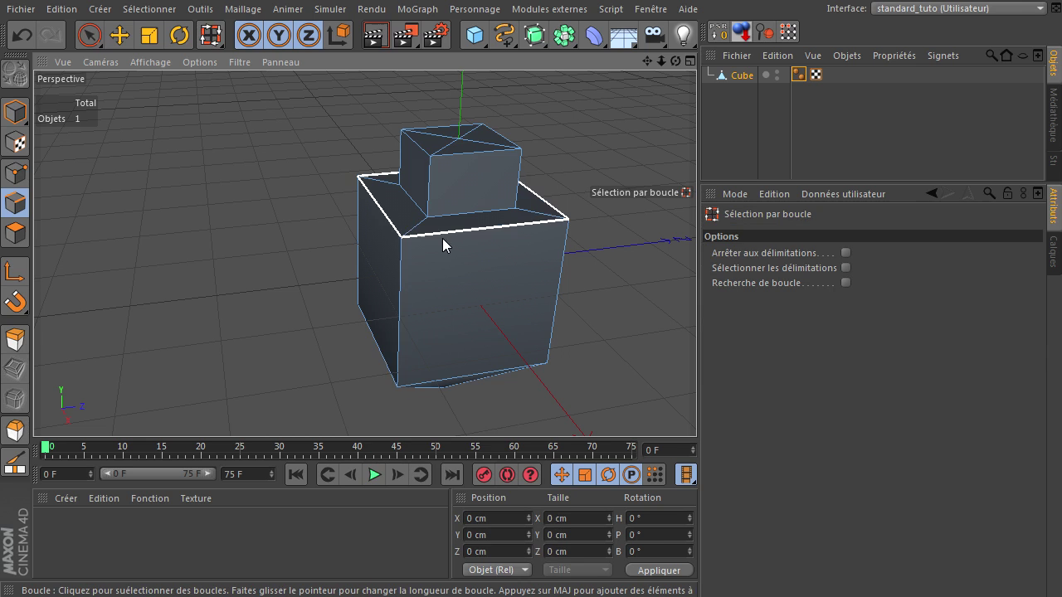
left_click(844, 283)
left_click_drag(675, 62, 324, 313)
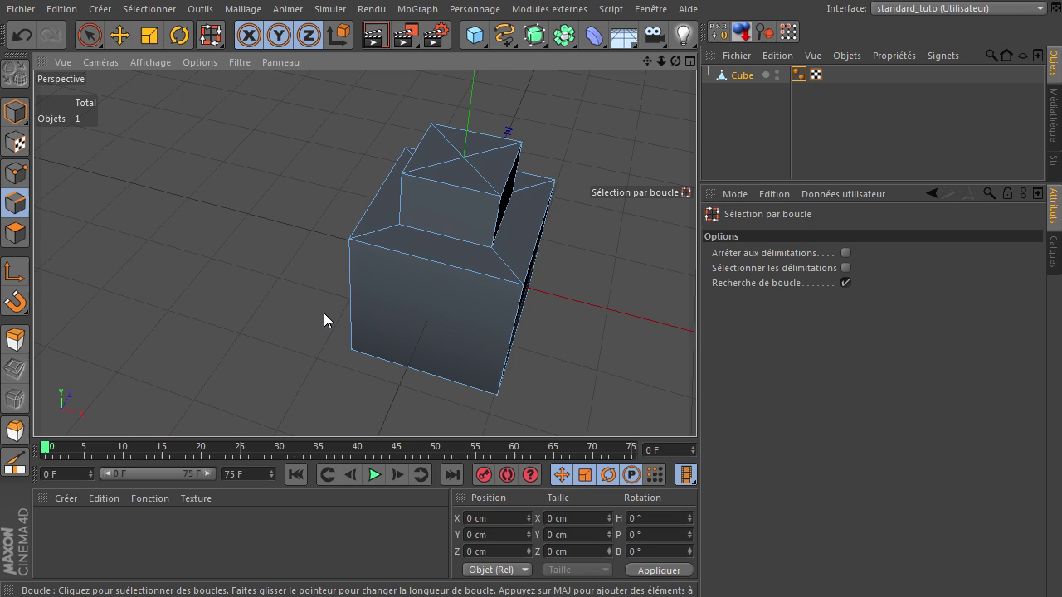
left_click(355, 277)
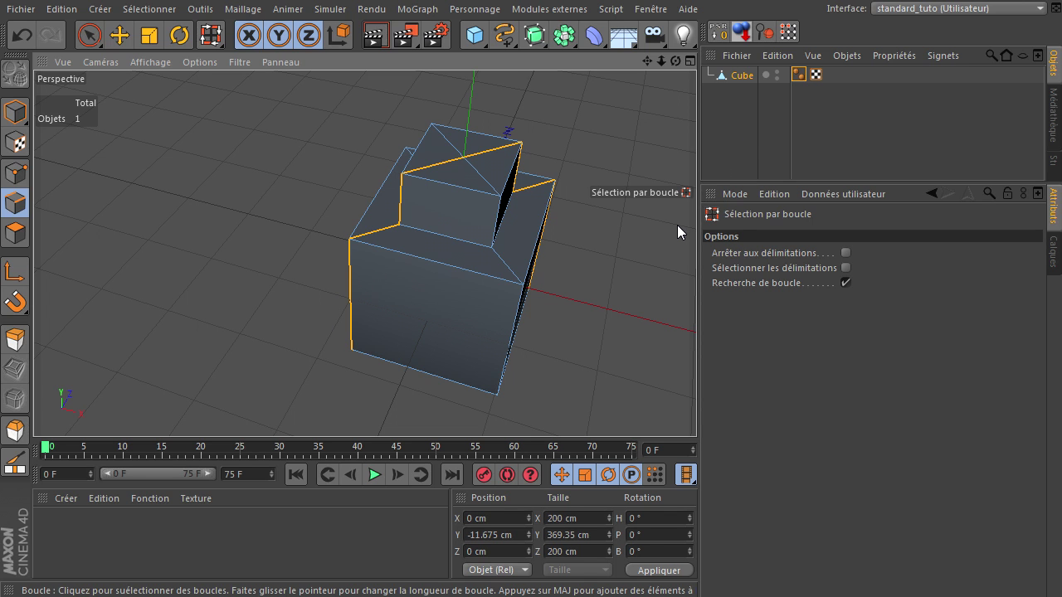
Bevel the selected edge loop with type Bézier, an inner offset (Décalage interne) of 3 cm and a subdivision of 1
key("m")
key("s")
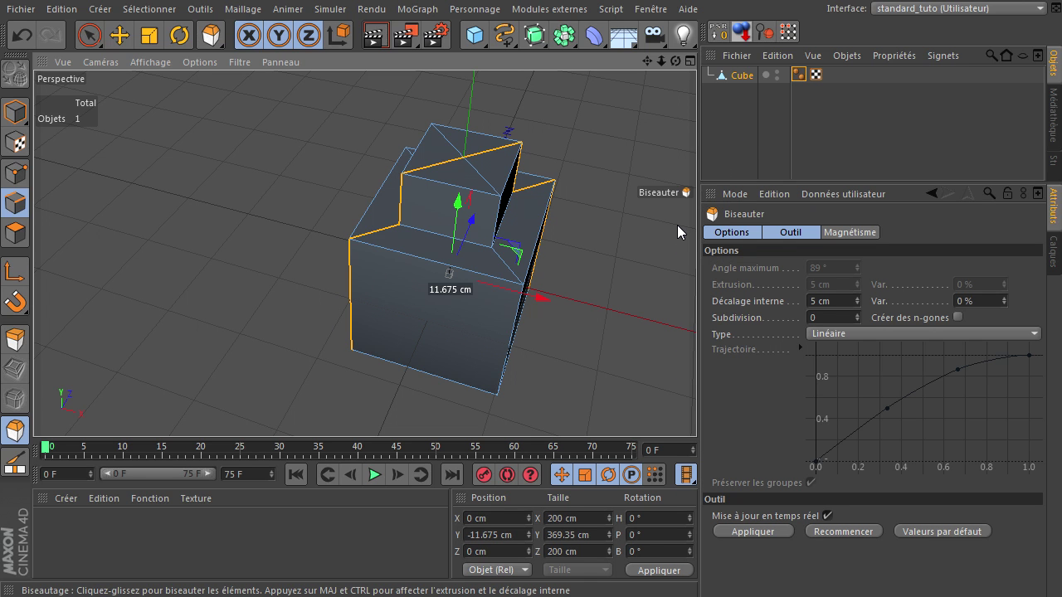
left_click(877, 333)
left_click(891, 402)
left_click(841, 300)
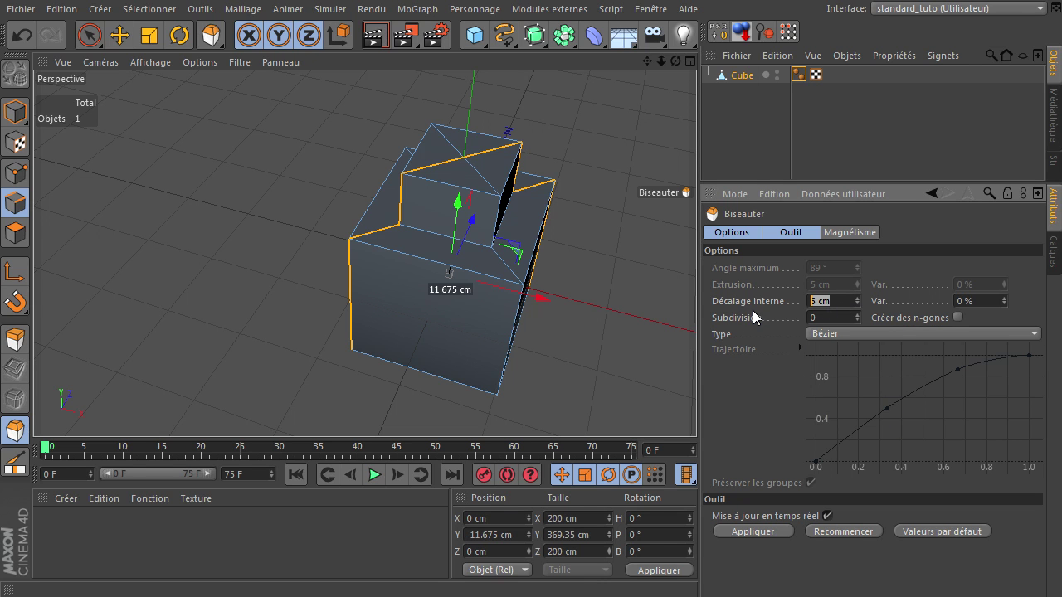
type("3")
key("Tab")
type("1")
left_click(772, 531)
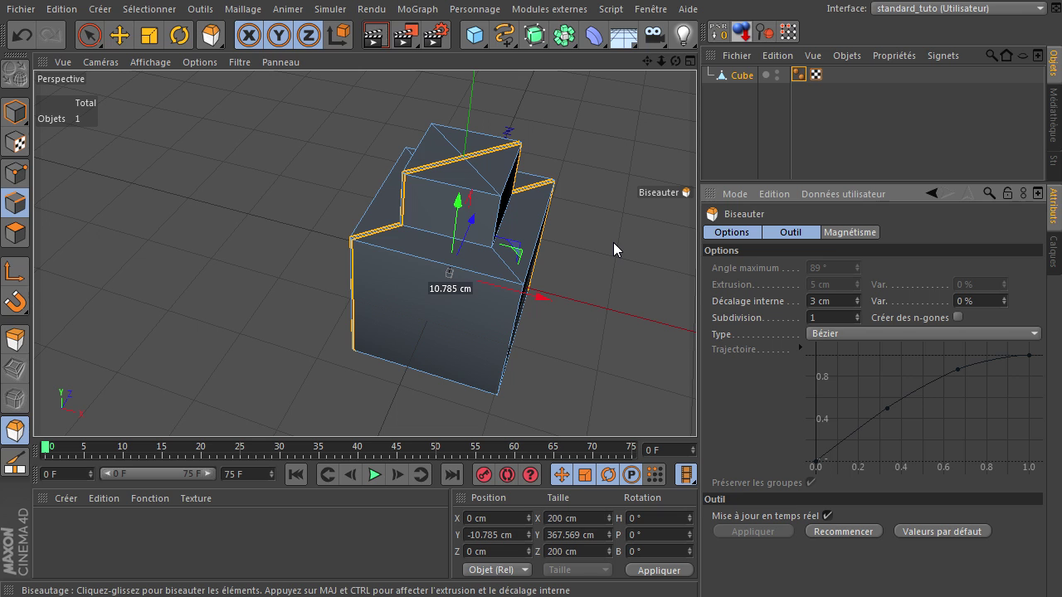
Select the edge loop along the opposite diagonal, bevel it with the same settings, and deselect the Cube
key("u")
key("l")
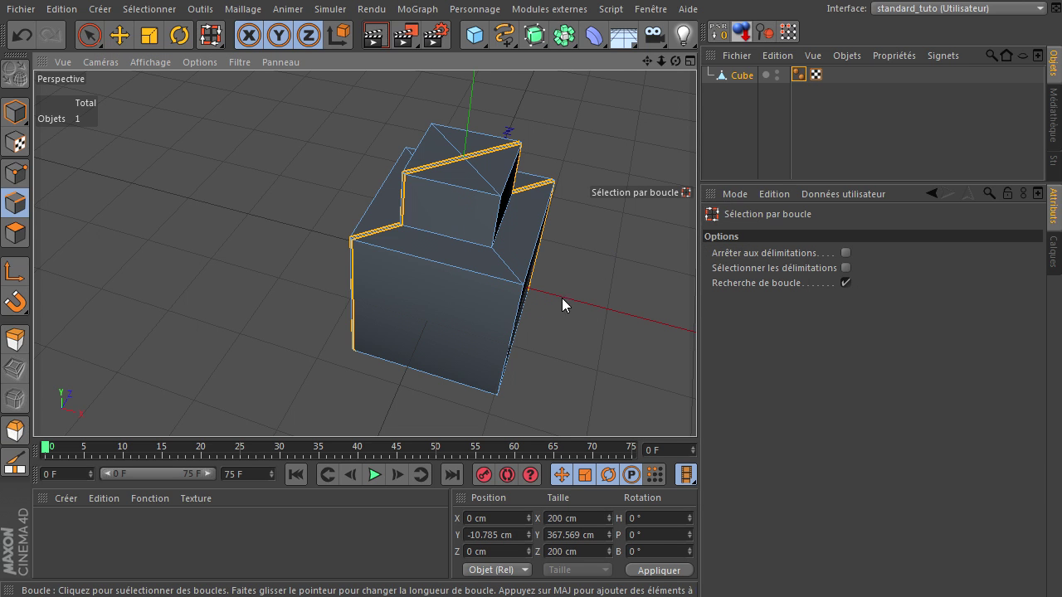
left_click(503, 335)
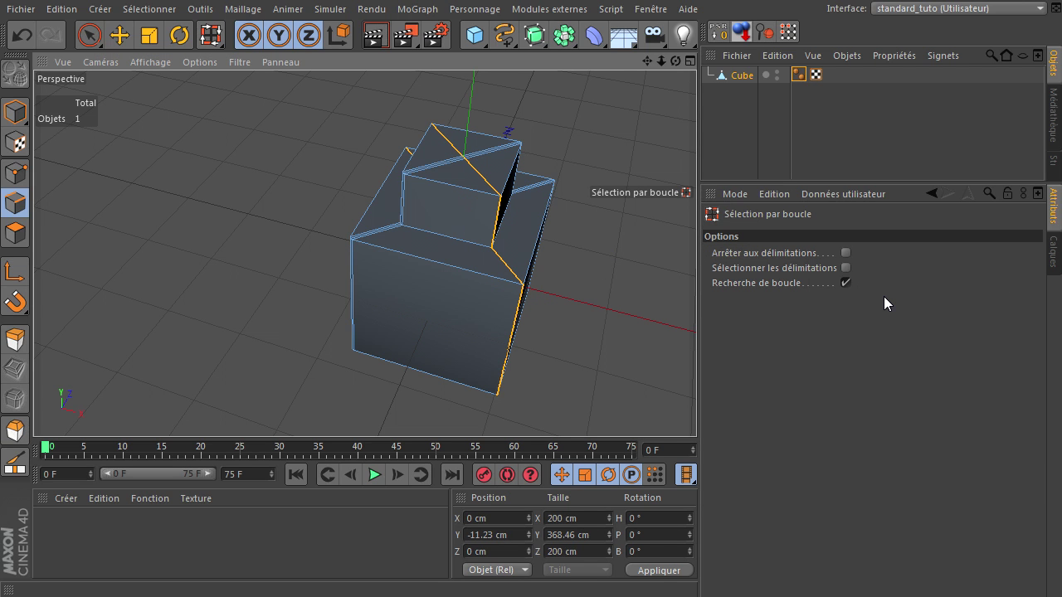
key("m")
key("s")
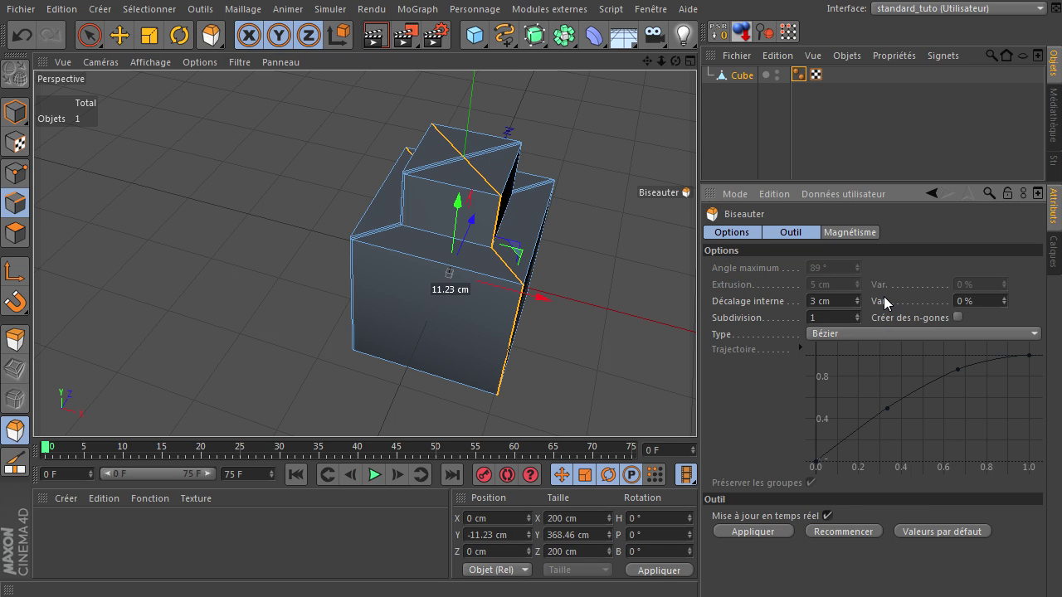
left_click(756, 531)
left_click(730, 134)
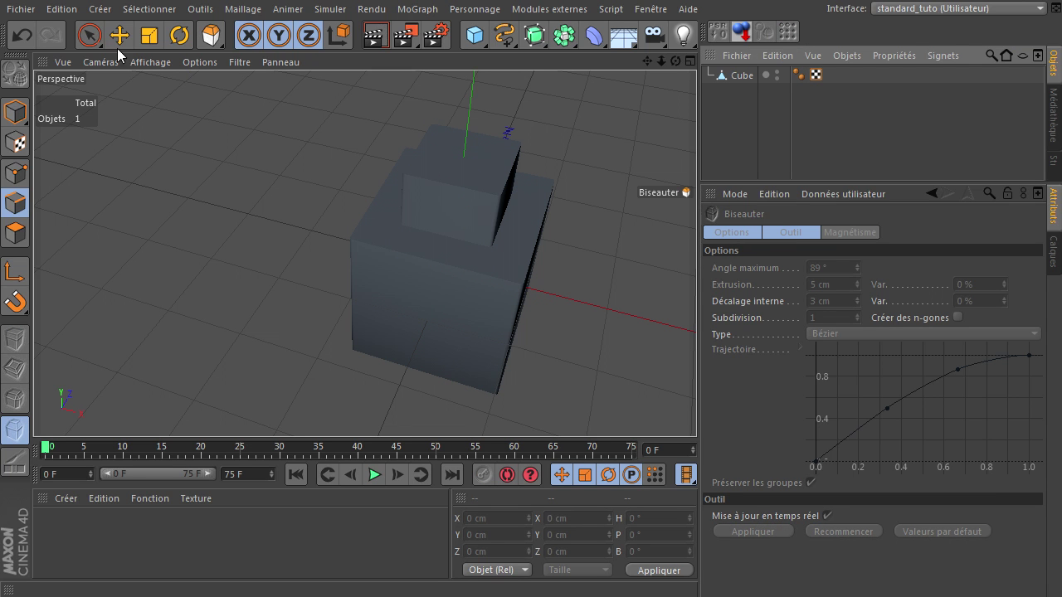
With Recherche de boucle disabled, select the upper edge loops of the small and large blocks, bevel both with the same settings, and deselect the Cube
left_click(90, 35)
mouse_move(675, 59)
left_mouse_down()
mouse_move(697, 416)
mouse_move(677, 64)
left_mouse_up()
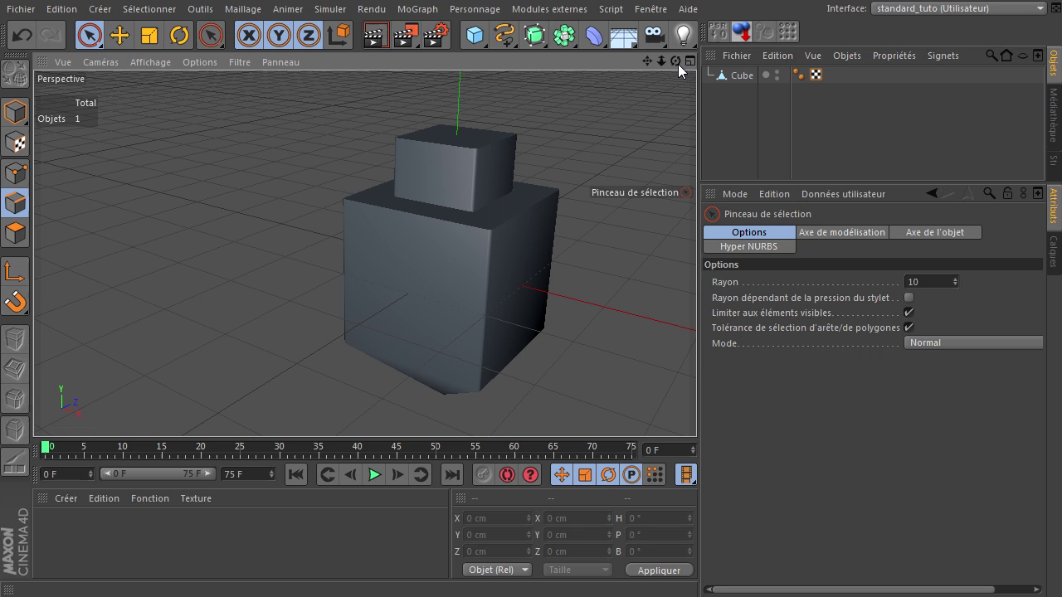
left_click(747, 77)
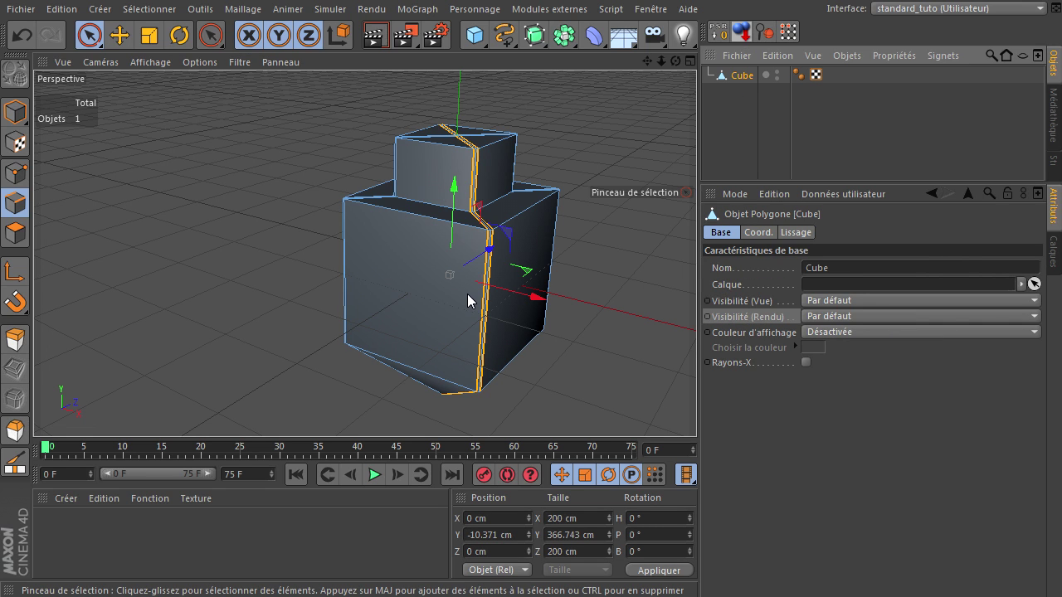
key("u")
key("l")
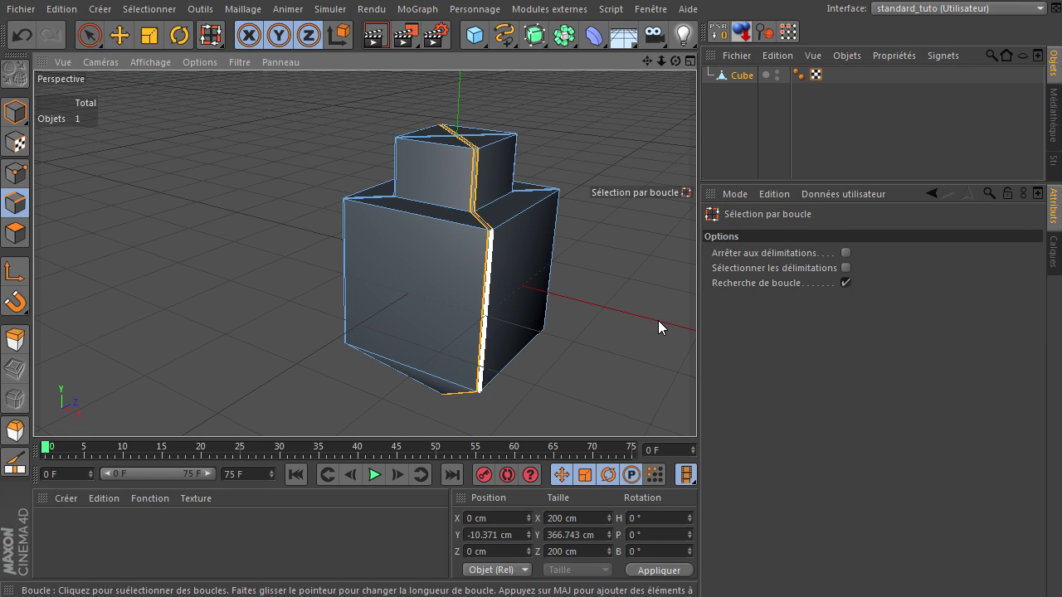
left_click(846, 283)
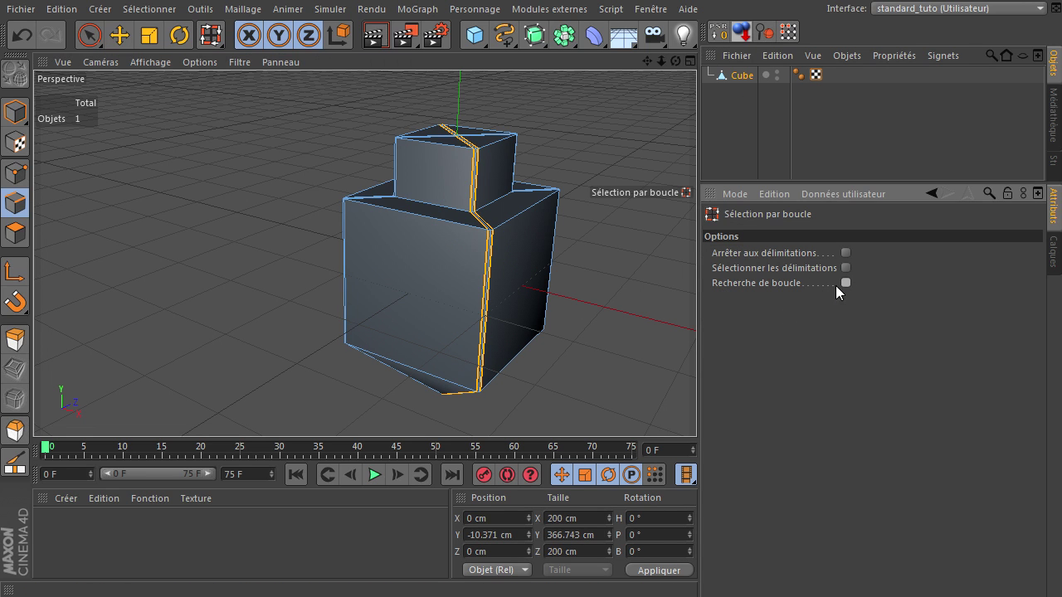
left_click(451, 144)
left_click(429, 215, "shift")
key("m")
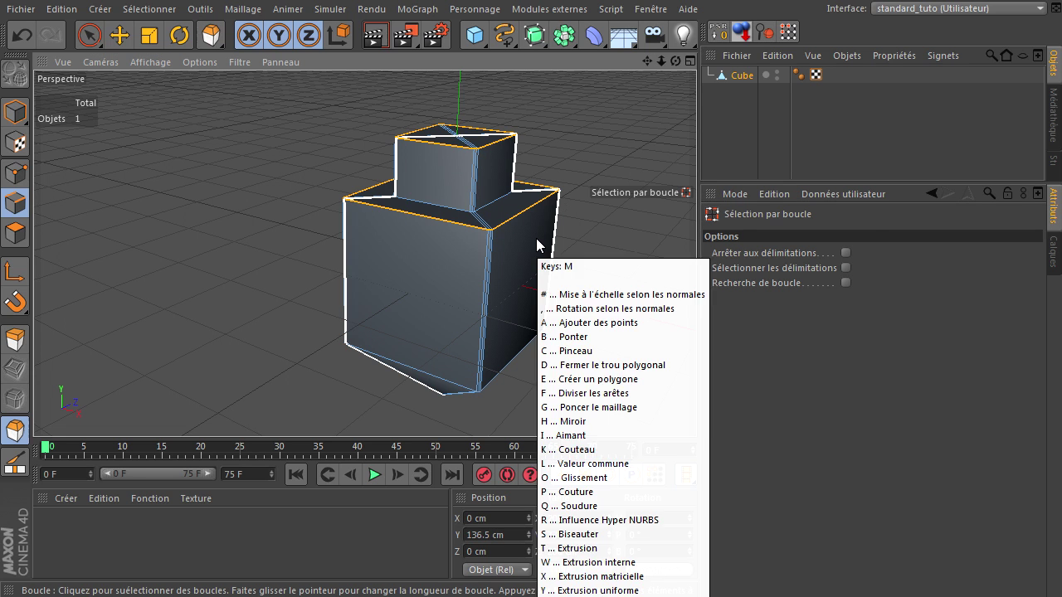
key("s")
left_click(734, 531)
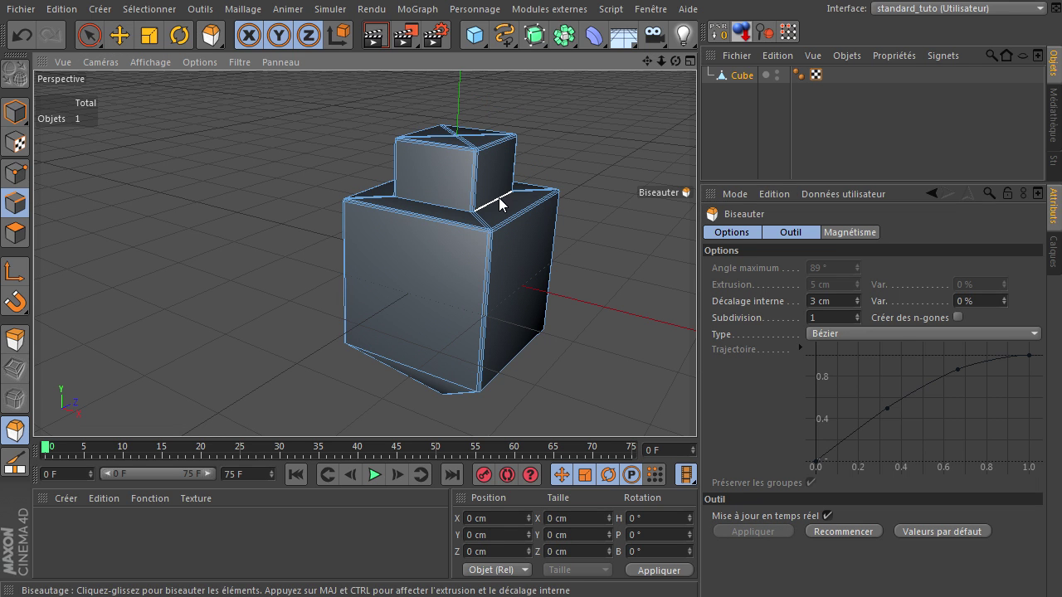
left_click(723, 130)
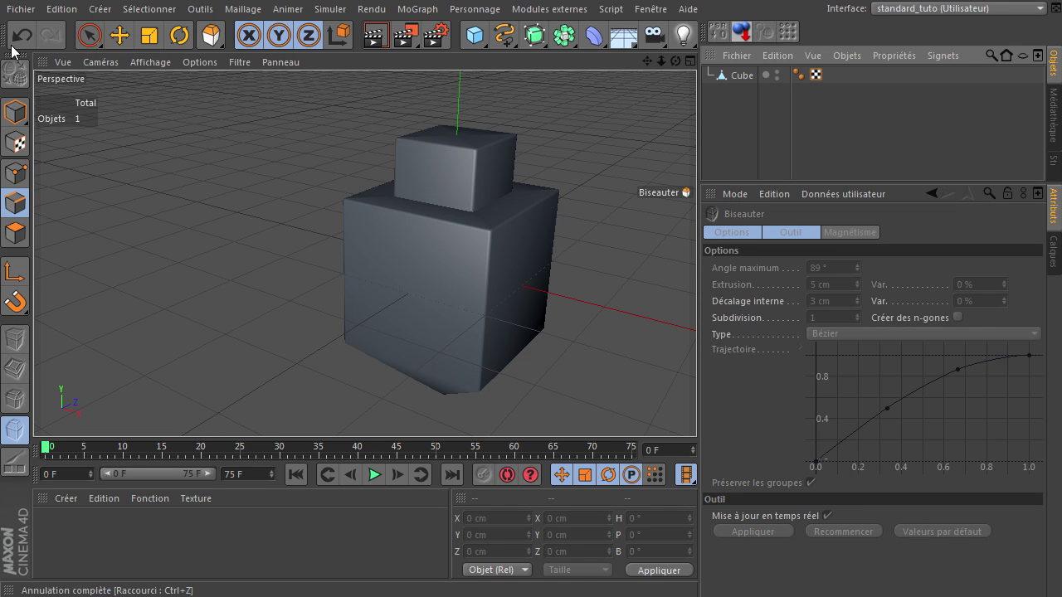
In model mode, drop the Cube so its lowest point sits at Y 0, and frame it in the perspective view
left_click(15, 112)
scroll(224, 148, "down", 3)
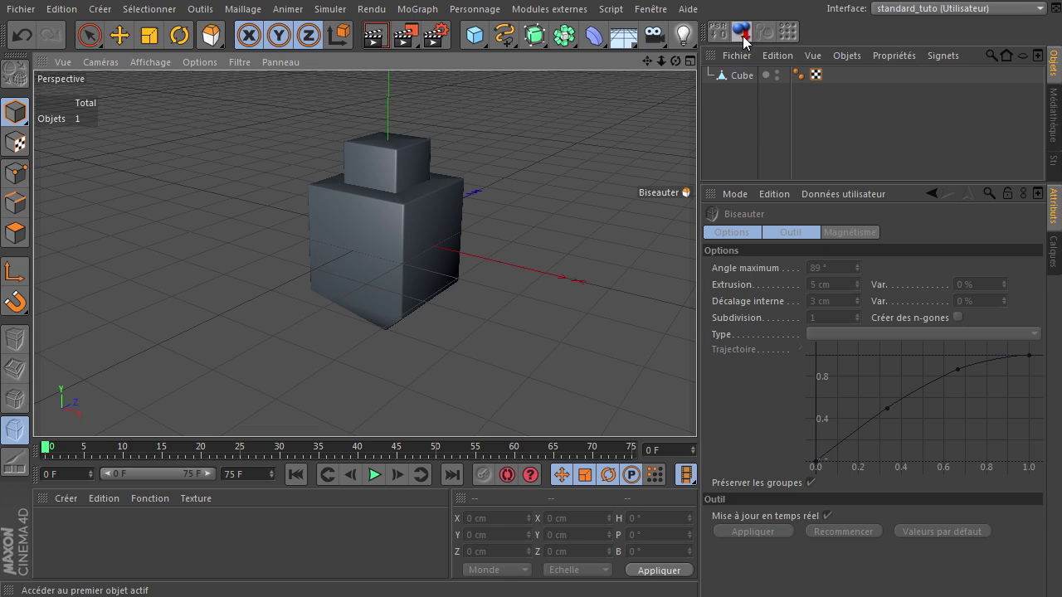
left_click(750, 78)
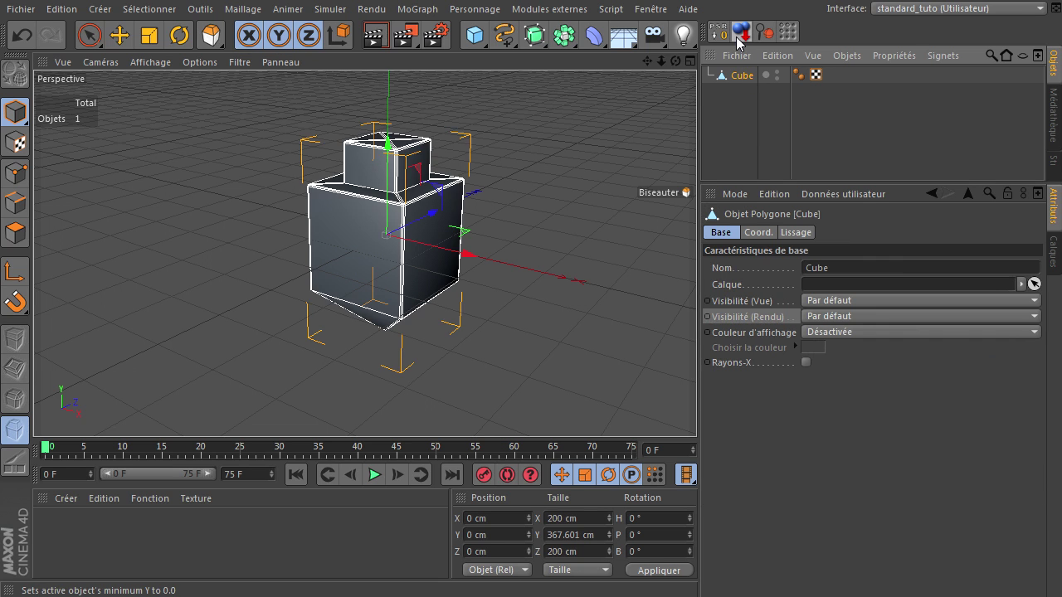
left_click(739, 36)
left_click(733, 113)
left_click_drag(646, 61, 728, 403)
left_click(734, 77)
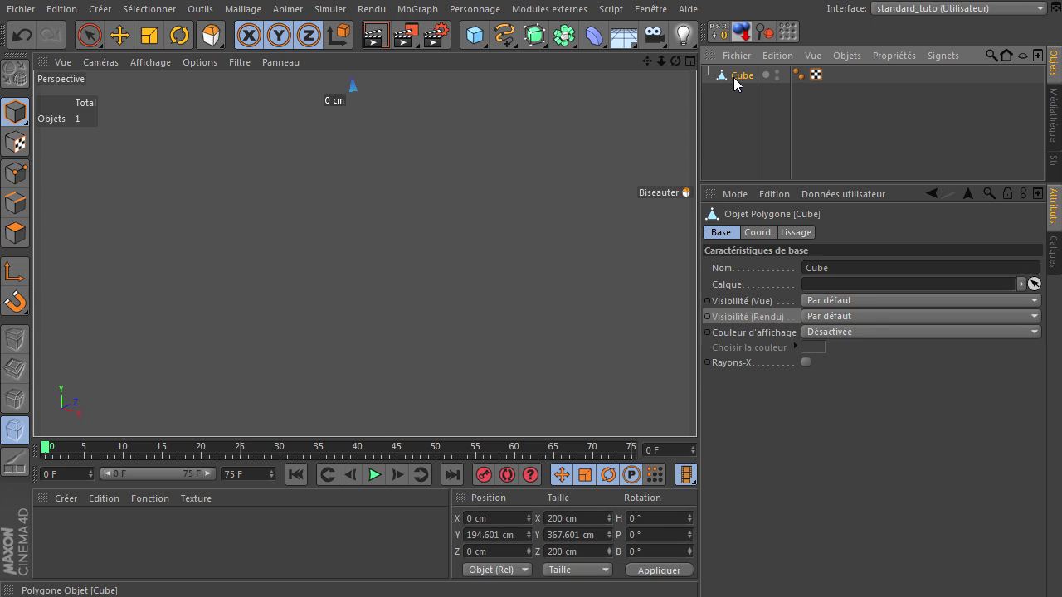
key("h")
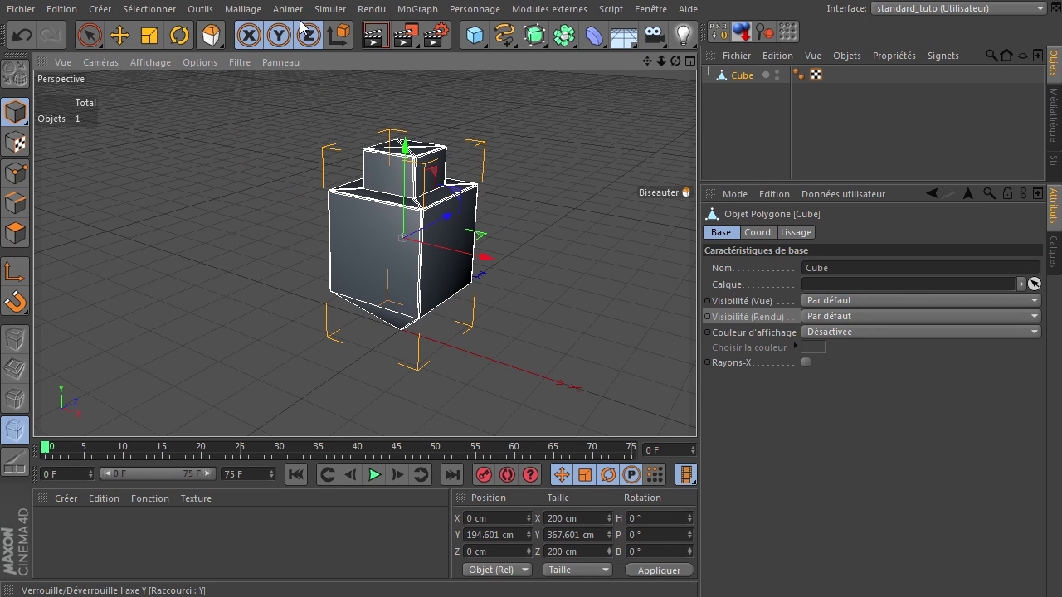
Render the perspective view to check the shading of the bevelled edges, and inspect the deselected Cube from another angle
left_click(374, 36)
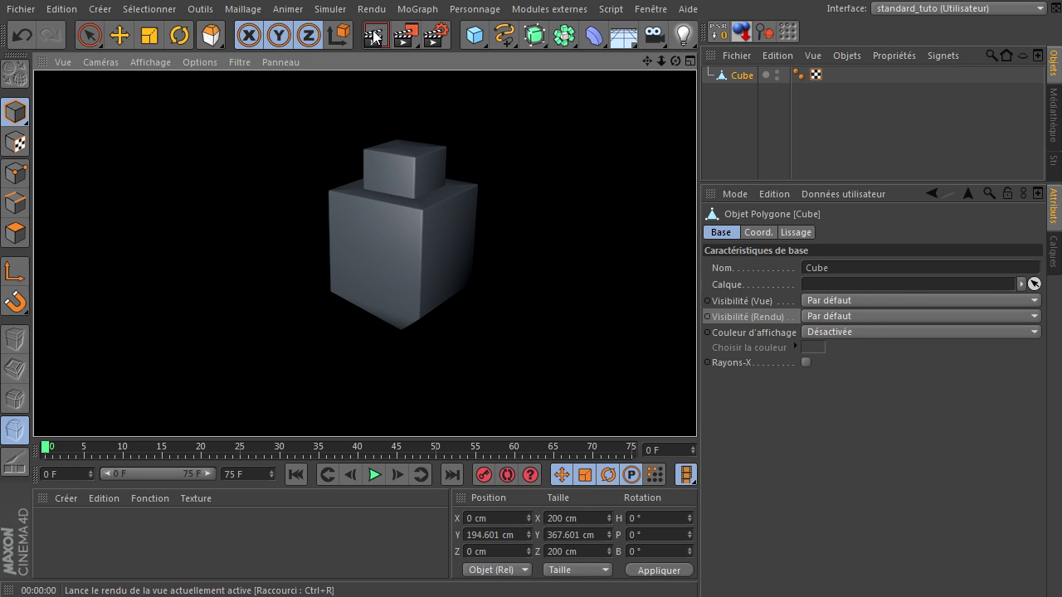
left_click(738, 121)
left_click_drag(677, 62, 696, 407)
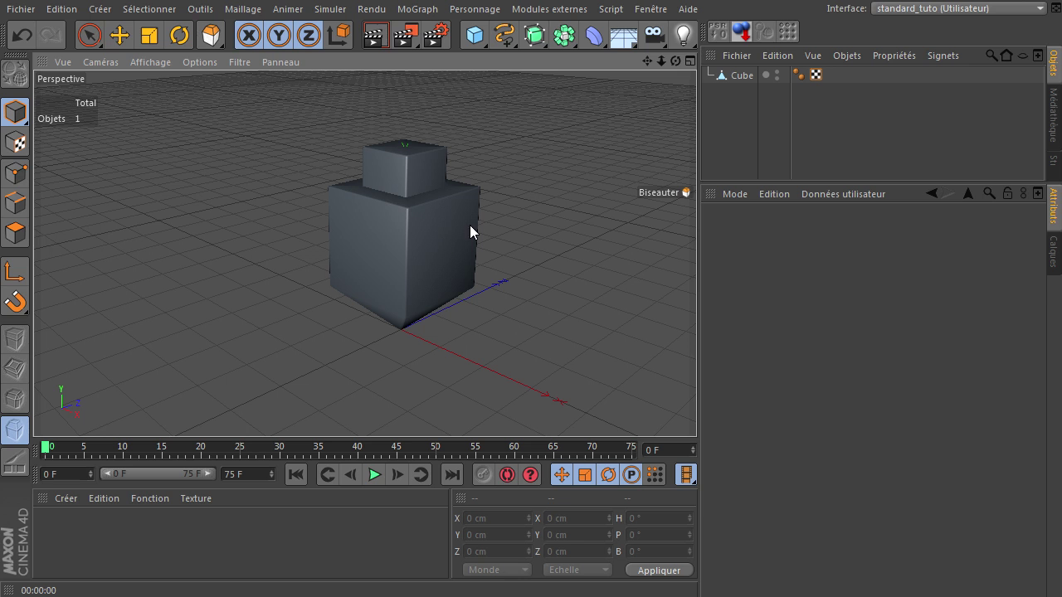
Draw an open 11-point zigzag with the Linear spline in the top view, about 5317 cm in X by 3107 cm in Z, passing across the Cube
middle_click(514, 215)
middle_click(511, 216)
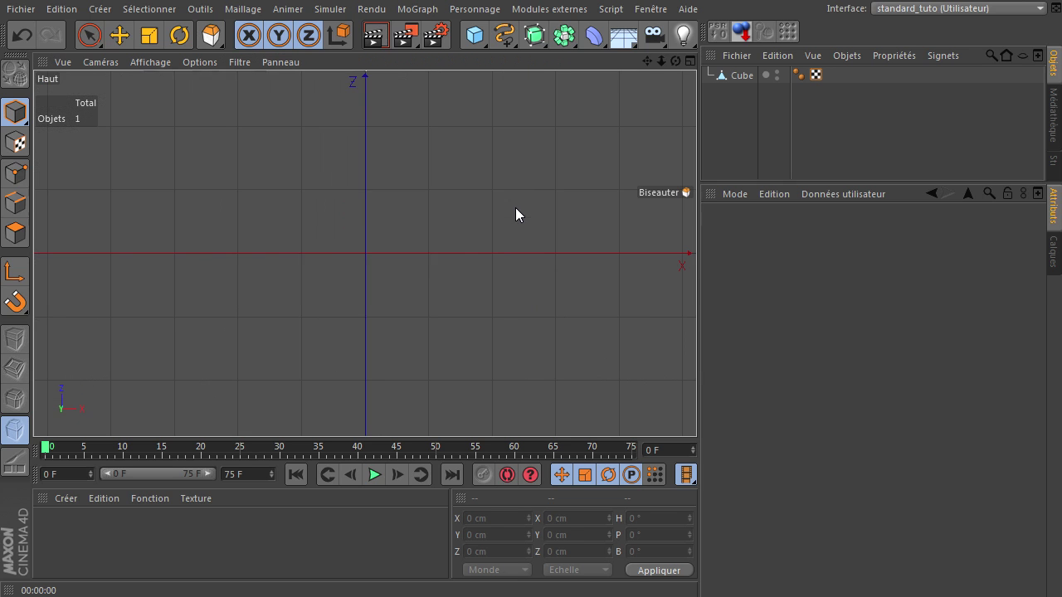
scroll(496, 241, "down", 10)
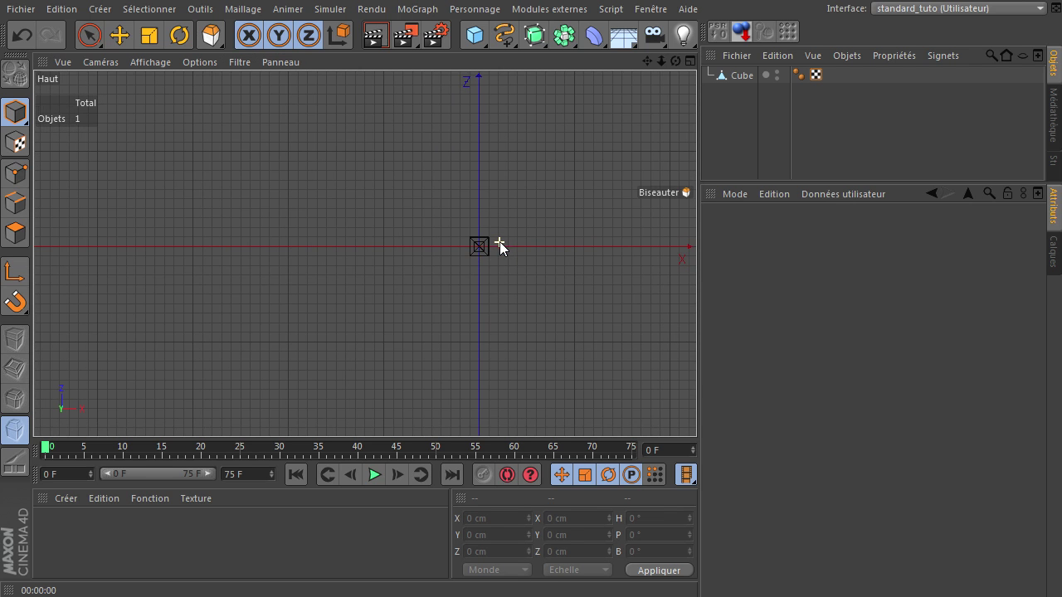
left_click_drag(498, 43, 556, 81)
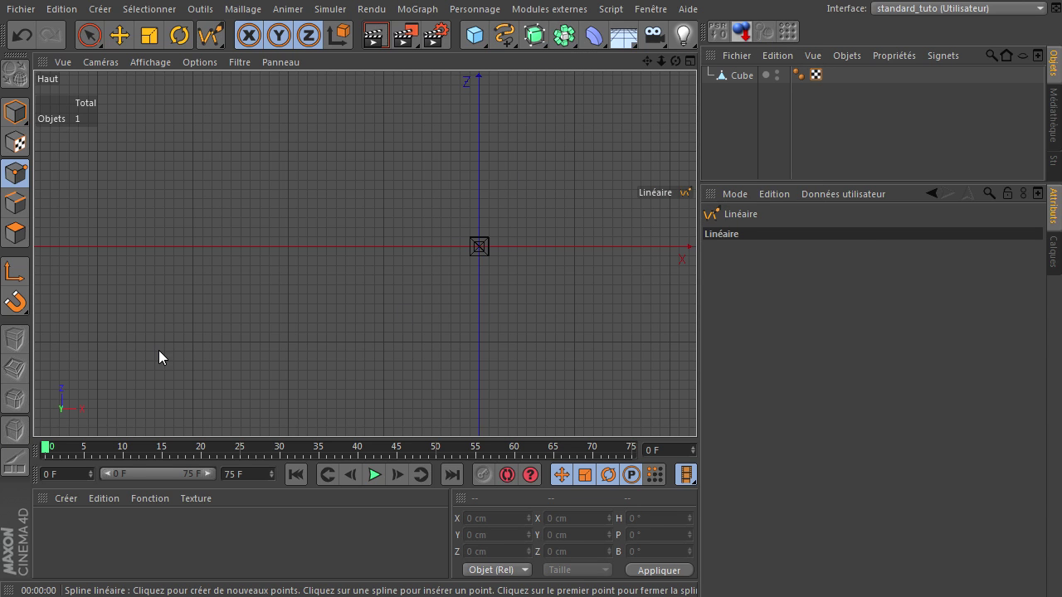
left_click(126, 367)
left_click(145, 215)
left_click(234, 131)
left_click(313, 251)
left_click(303, 371)
left_click(398, 406)
left_click(490, 324)
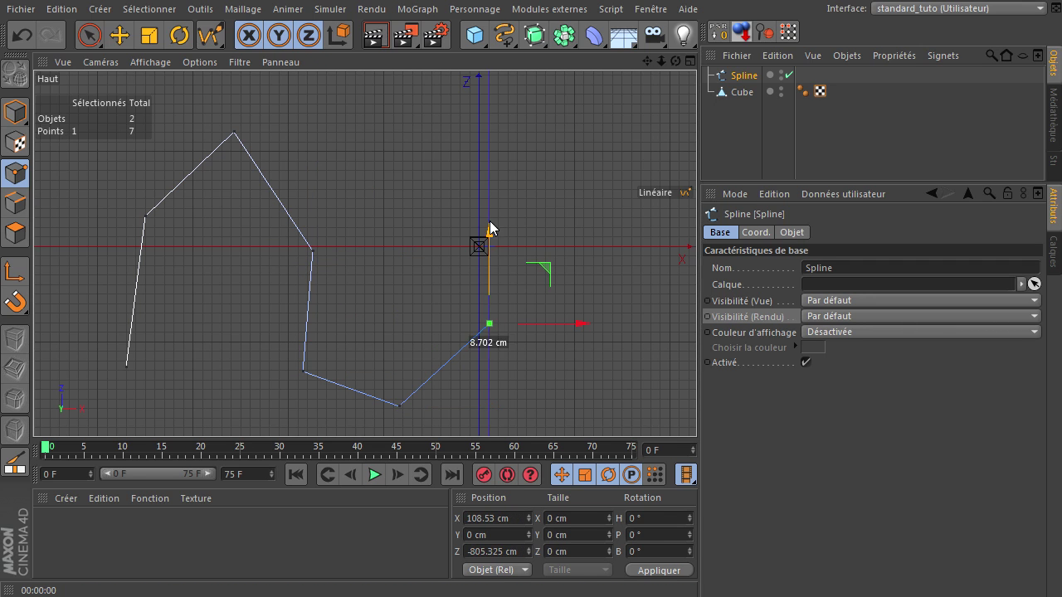
left_click(466, 194)
left_click(547, 110)
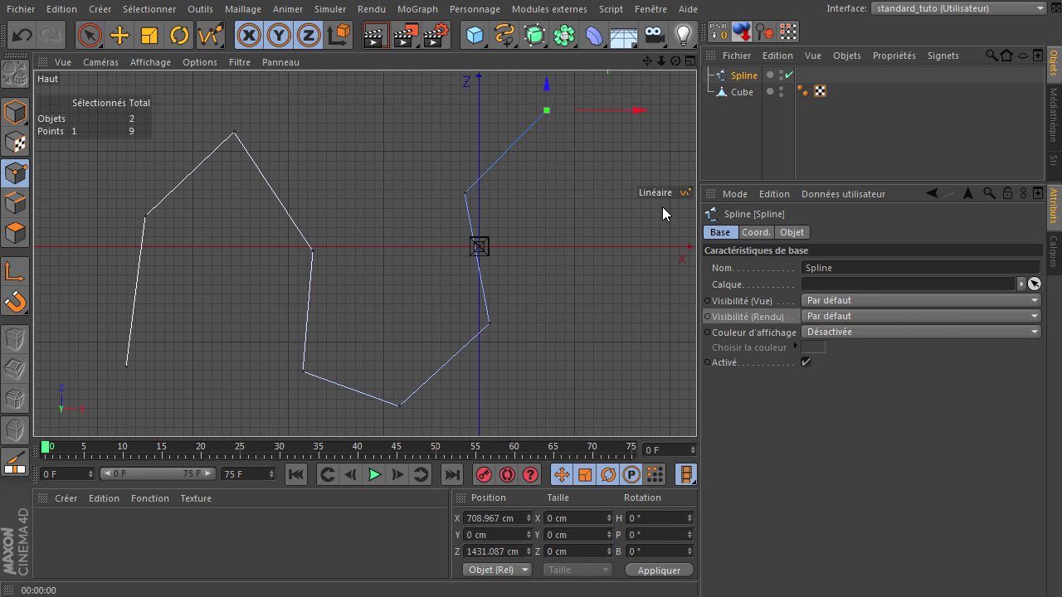
left_click(629, 203)
left_click(632, 387)
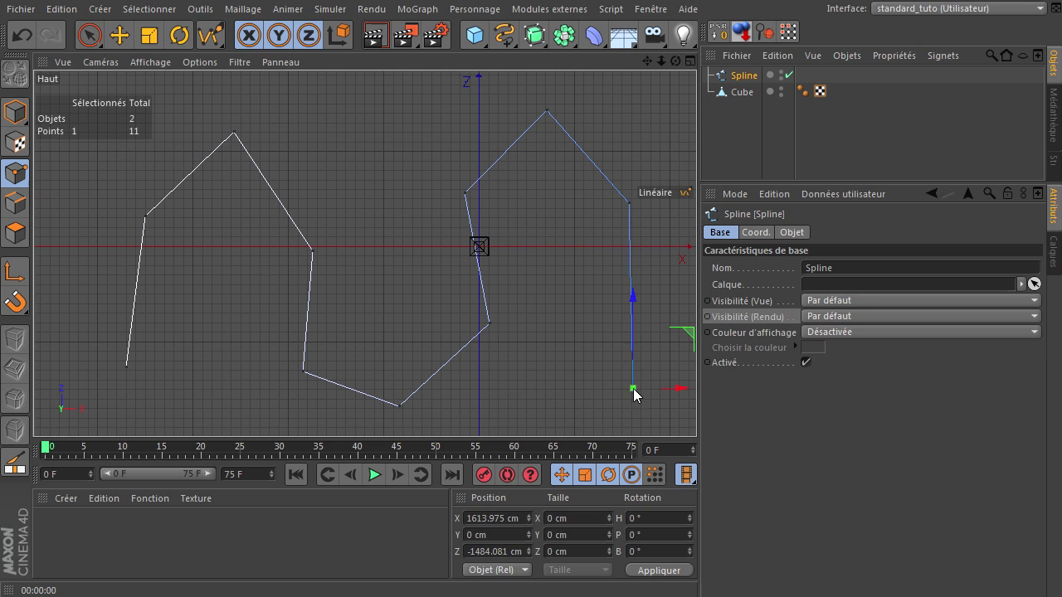
left_click(89, 35)
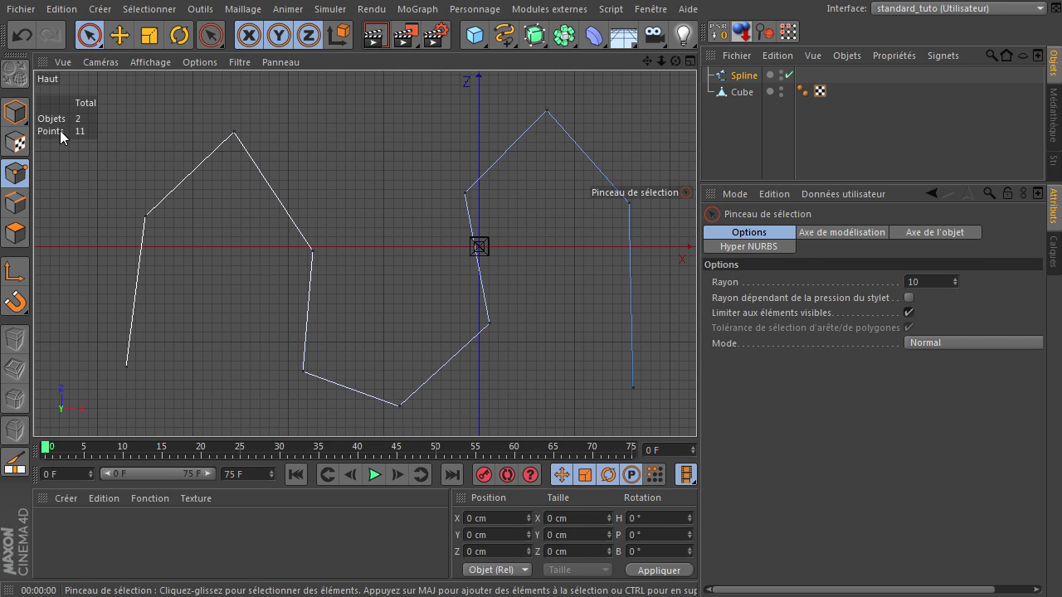
Select all points of the Spline and convert them to soft interpolation so the segments become smooth curves
left_click(15, 112)
left_click(738, 75)
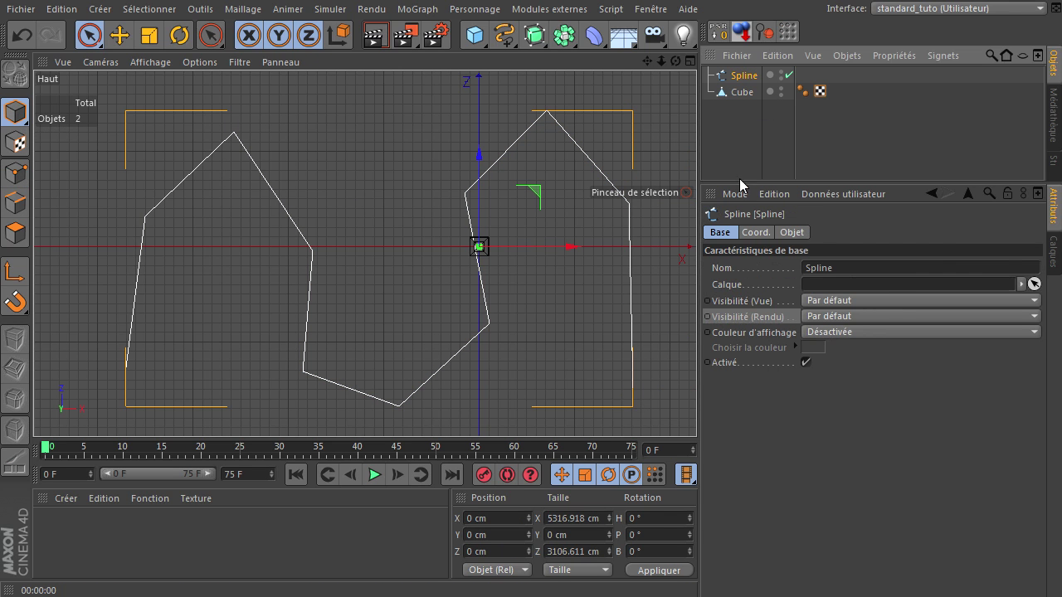
left_click(15, 172)
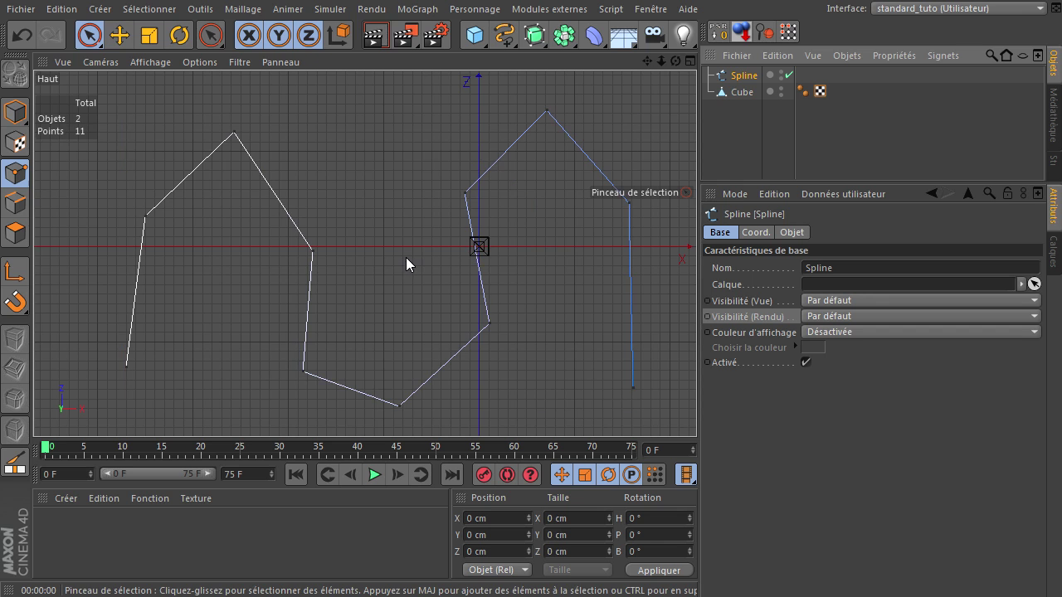
key("ctrl+a")
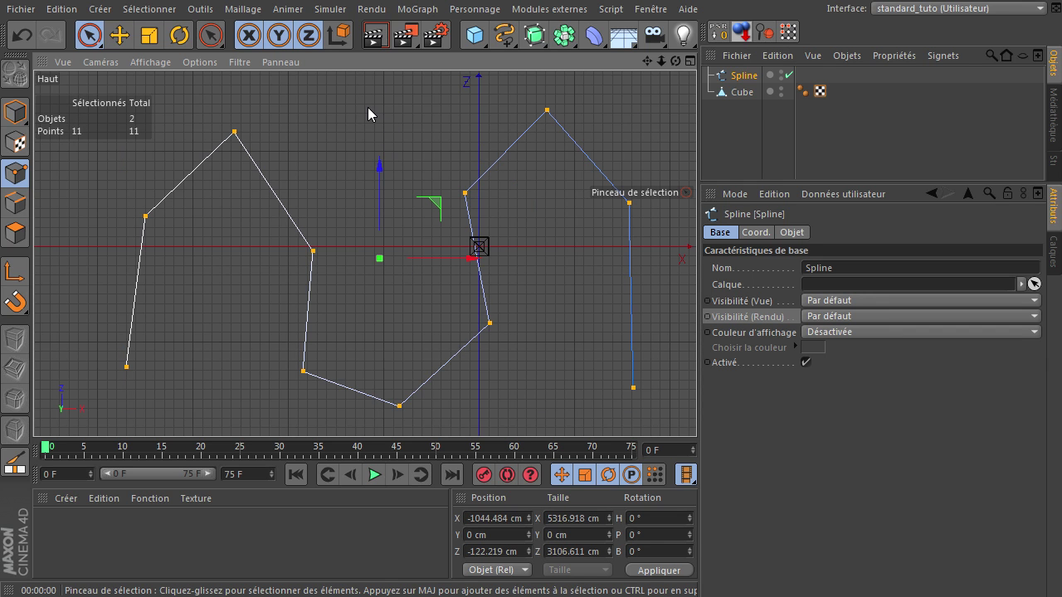
right_click(367, 109)
left_click(443, 180)
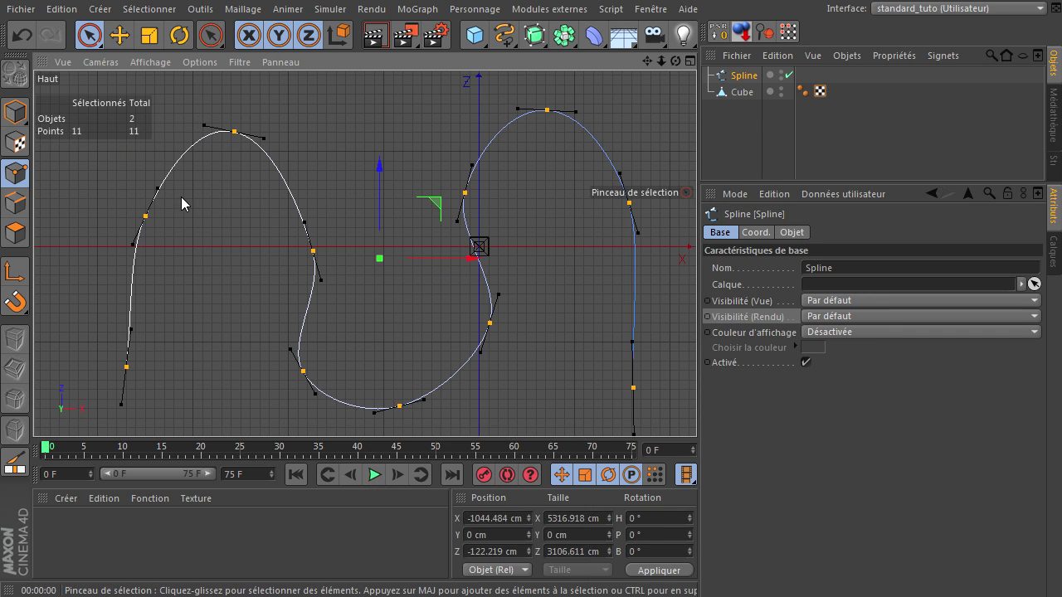
In model mode, set the Spline's intermediate point interpolation to Uniforme
left_click(16, 116)
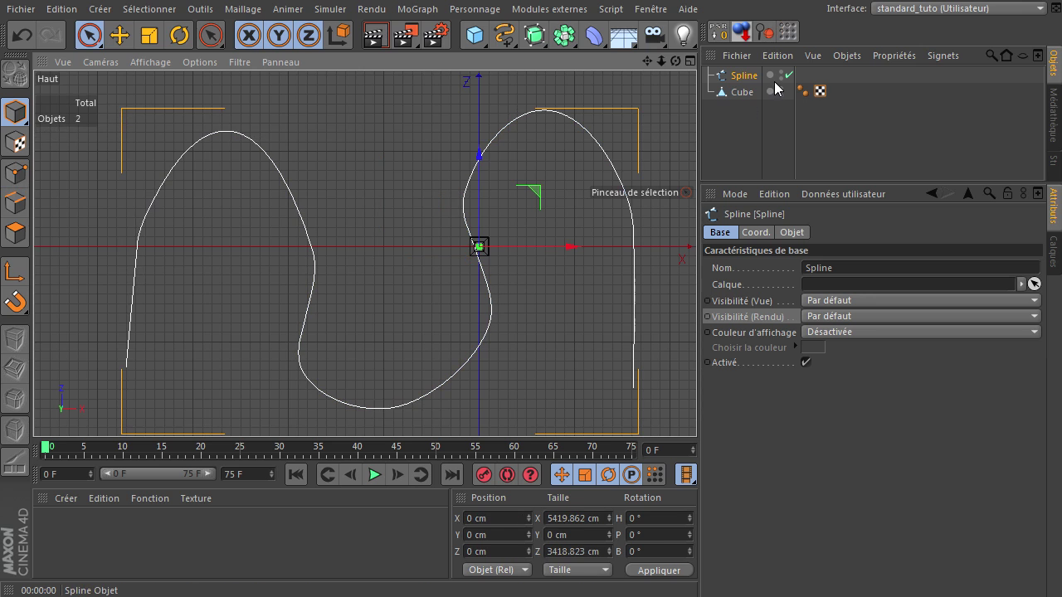
left_click(784, 233)
left_click(849, 297)
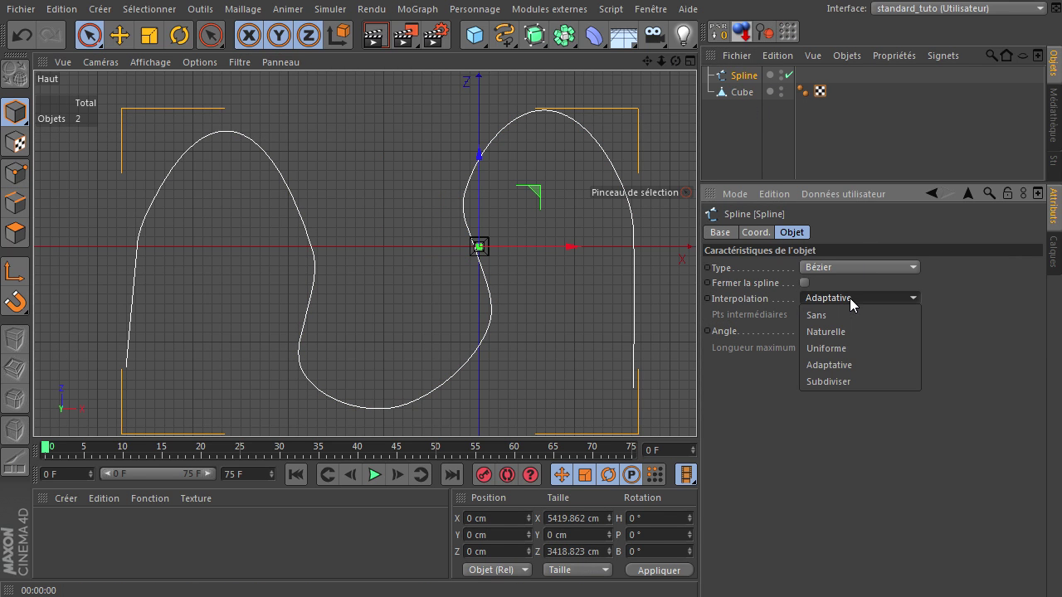
left_click(839, 348)
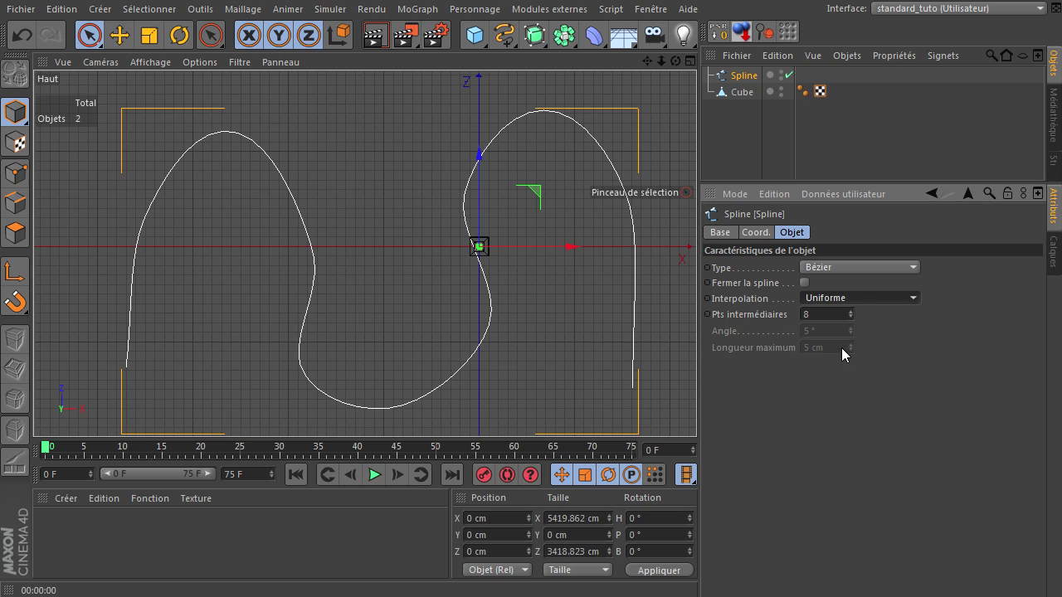
Try the Akima type on the Spline, set its type to Cubique, and deselect it
left_click(864, 267)
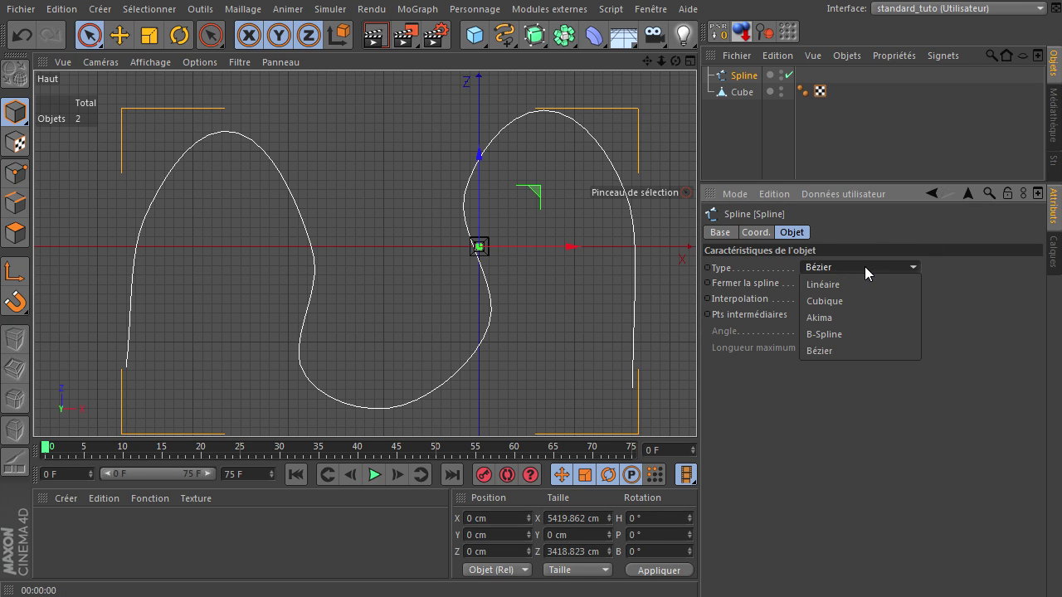
left_click(862, 317)
left_click(873, 271)
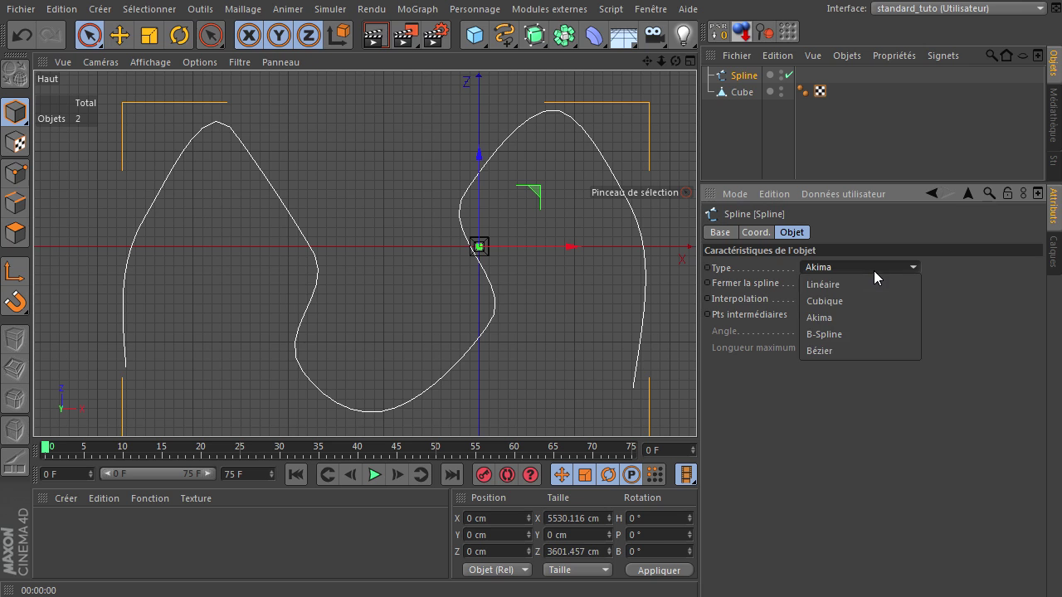
left_click(872, 282)
key("Down")
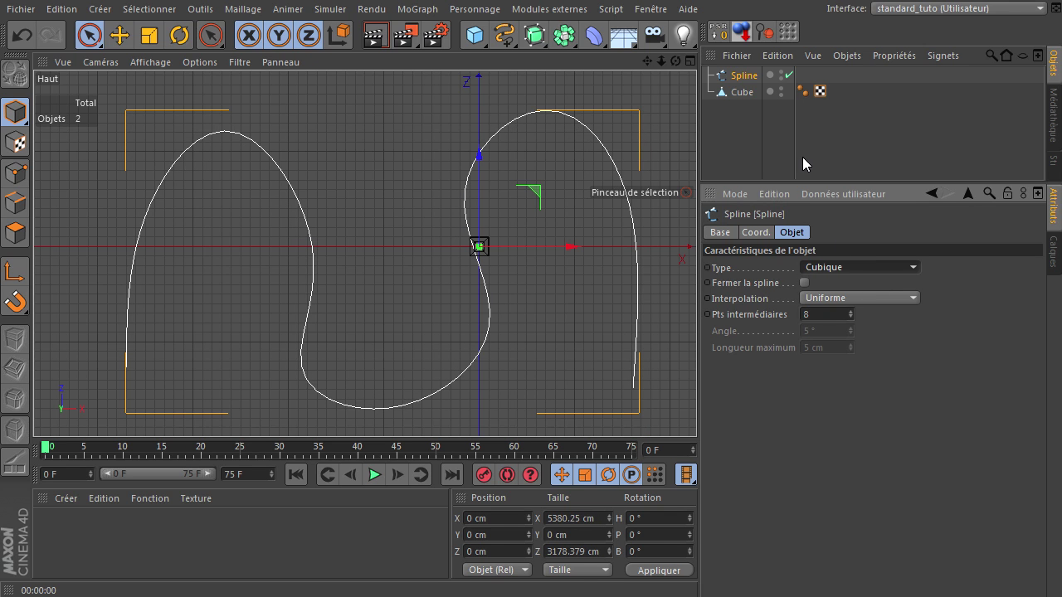
left_click(725, 135)
Show the Cube and Spline in the perspective view and display them with Gouraud shading with lines
scroll(479, 251, "down", 2)
middle_click(377, 205)
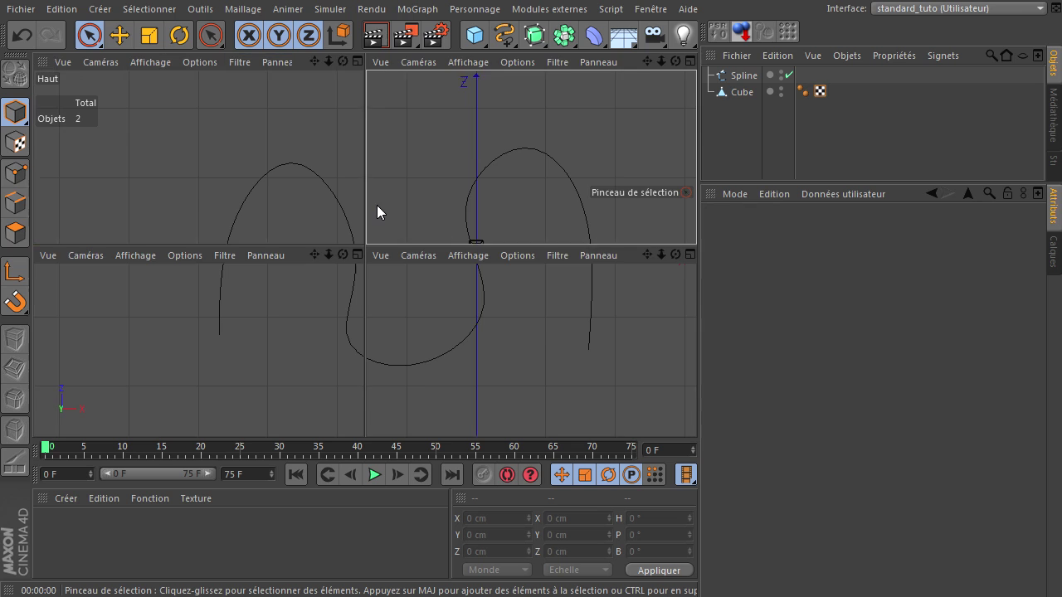
middle_click(232, 153)
scroll(236, 166, "down", 4)
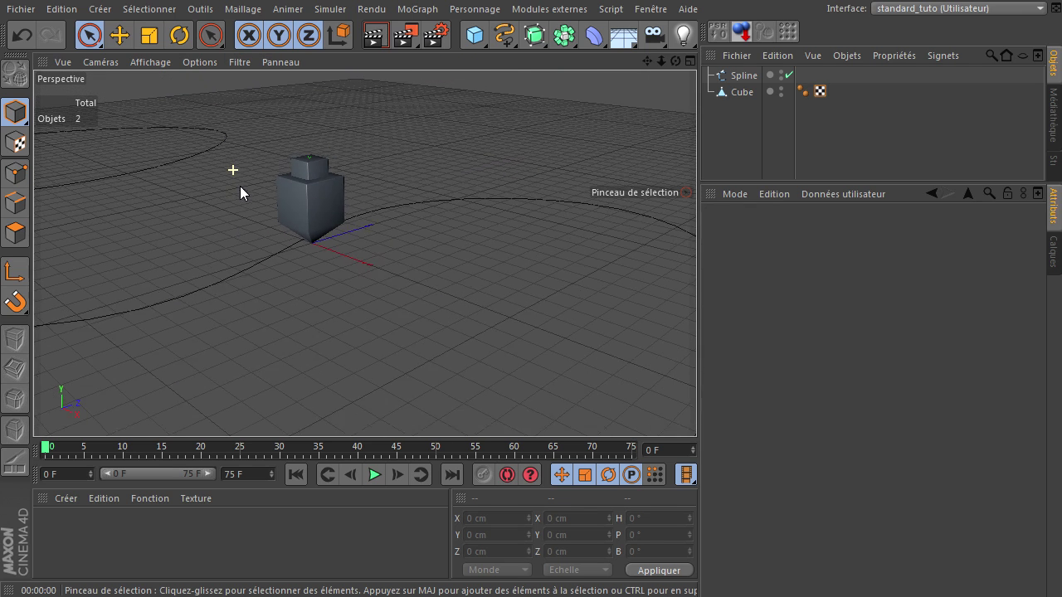
left_click_drag(647, 61, 788, 75)
scroll(455, 204, "down", 2)
scroll(481, 193, "up", 5)
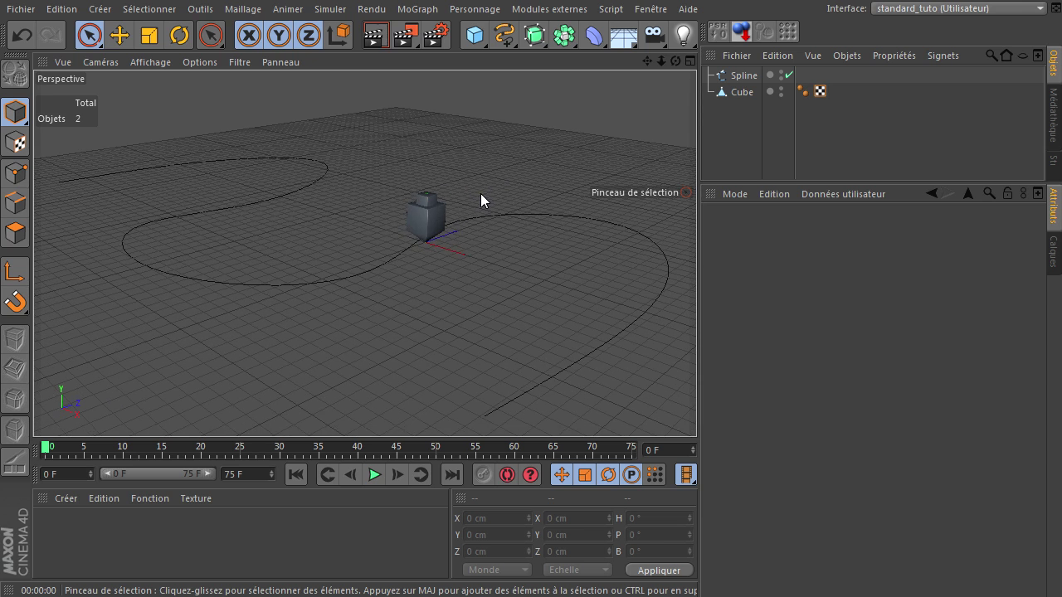
left_click(158, 62)
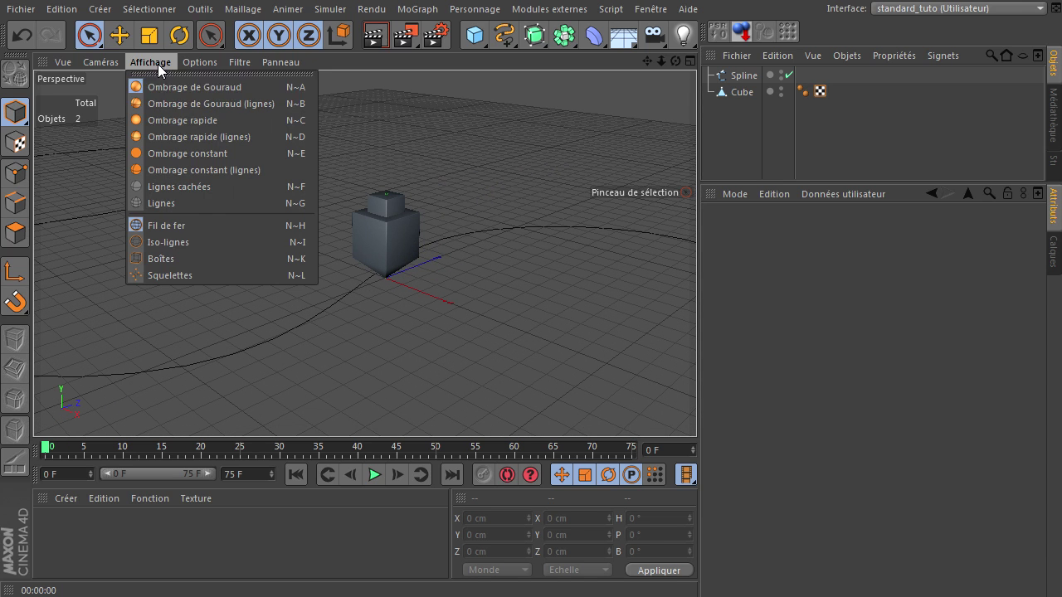
left_click(157, 99)
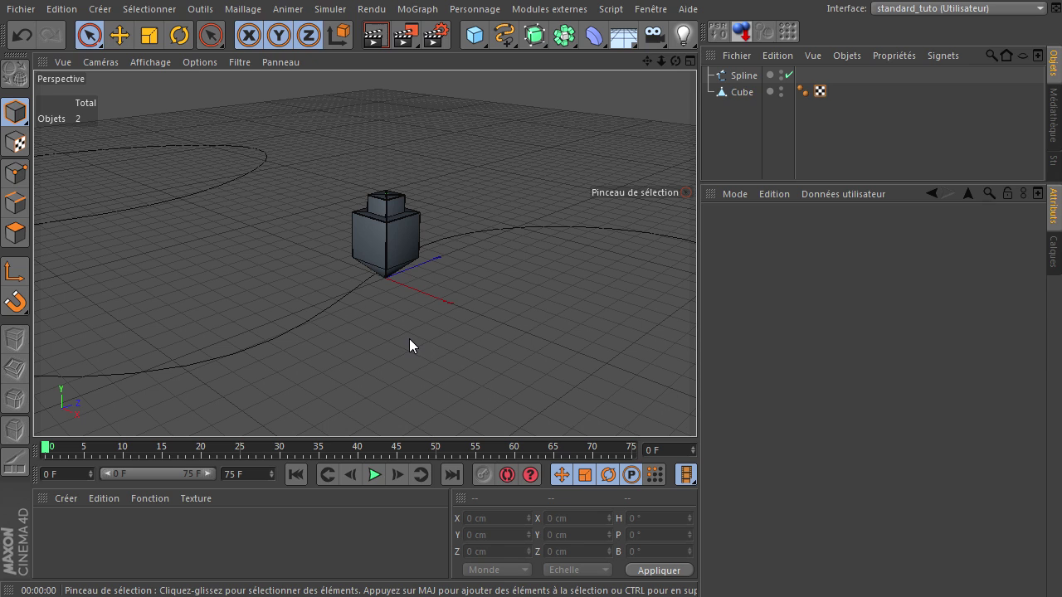
Add a MoGraph Time effector (Effecteur Temps) and make it a child of the Cube
left_click(737, 92)
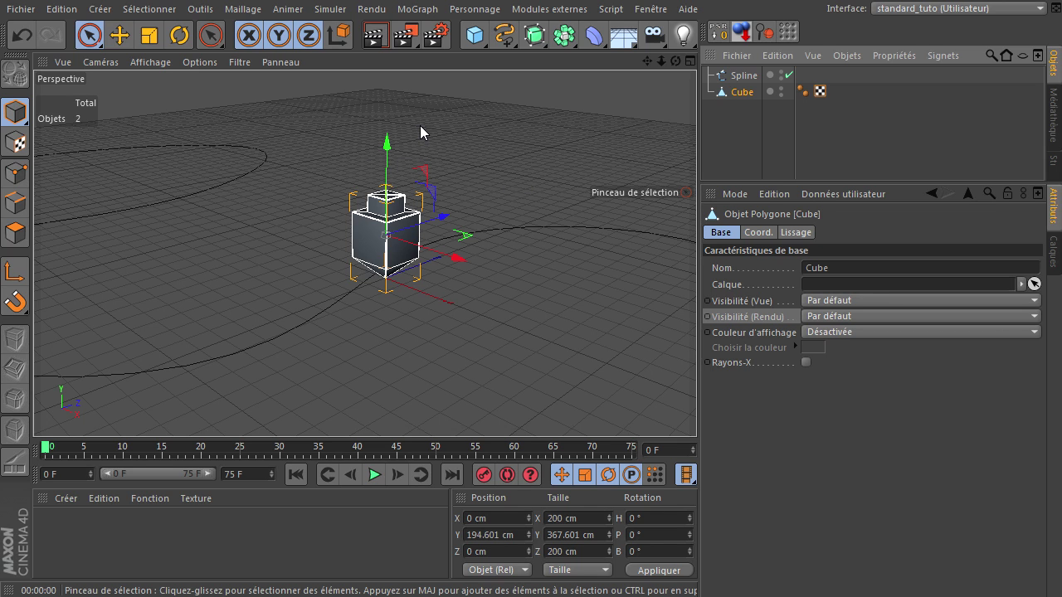
left_click(429, 10)
mouse_move(440, 35)
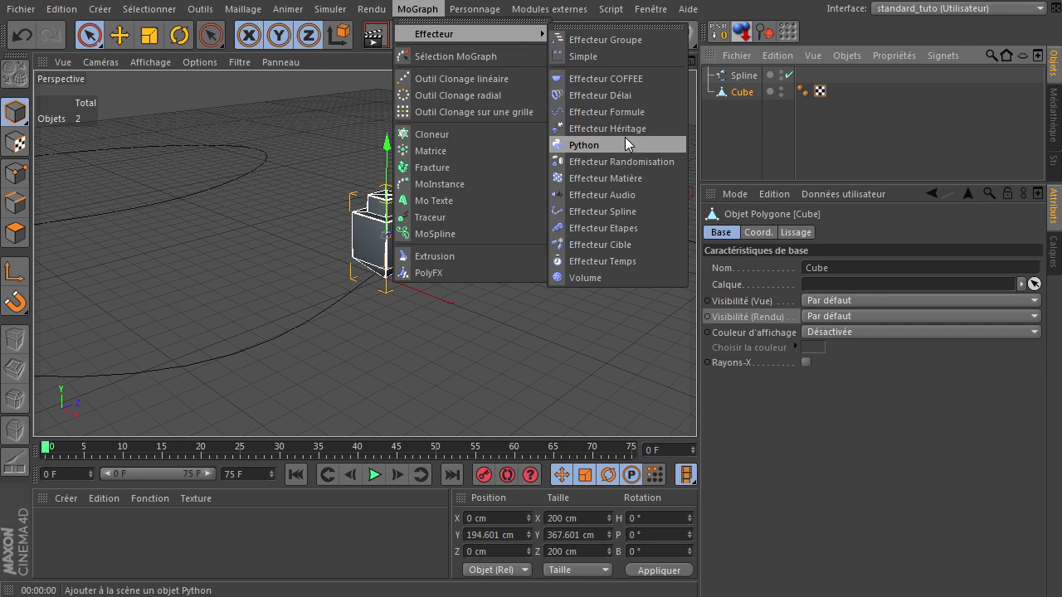
left_click(608, 263)
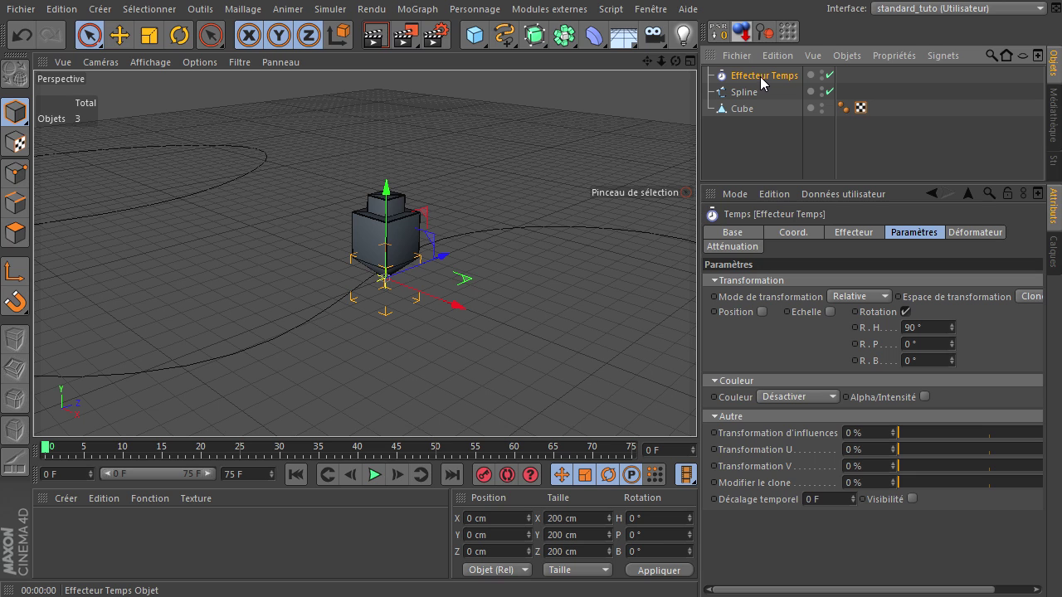
left_click_drag(759, 105, 755, 106)
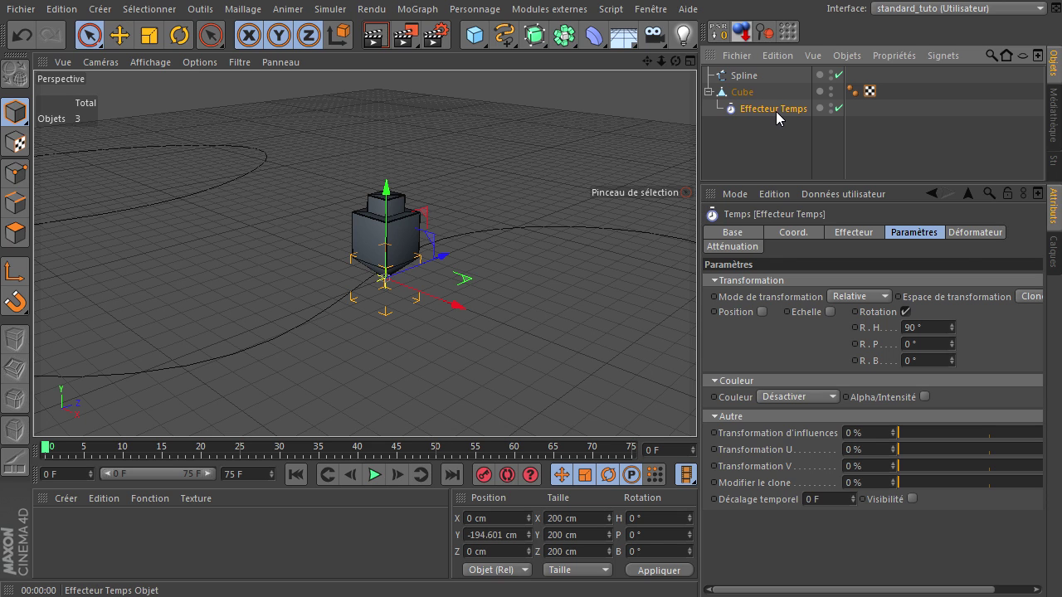
Set the Time effector's deformation mode to Objet
left_click(976, 234)
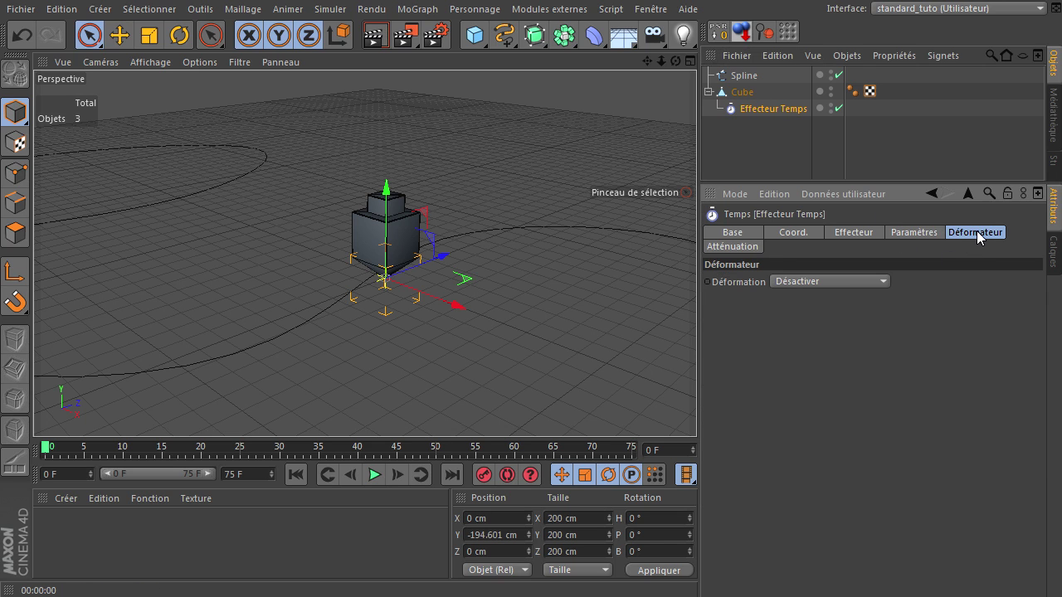
left_click(841, 280)
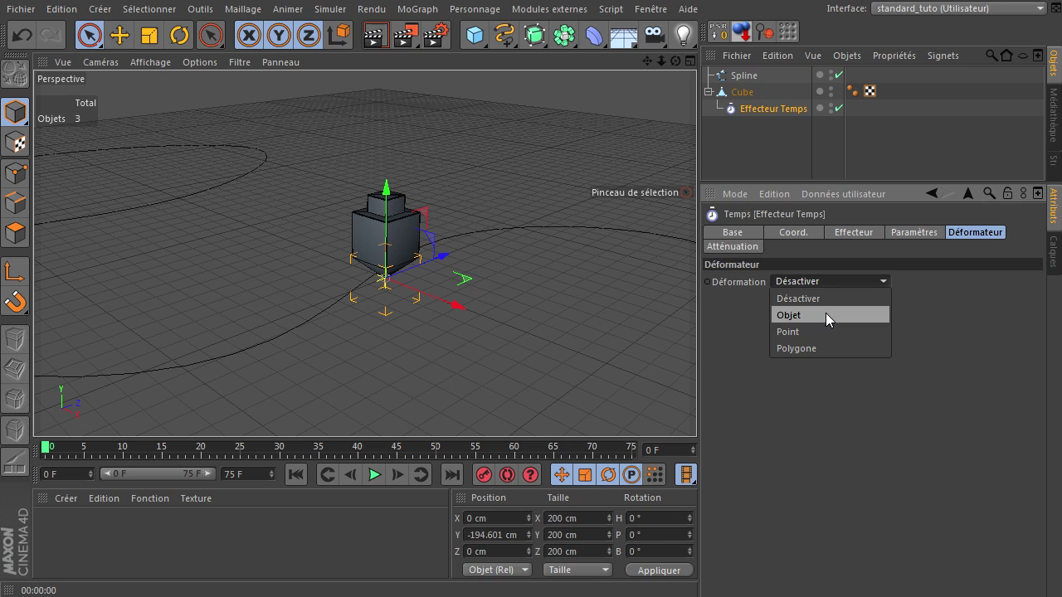
left_click(825, 313)
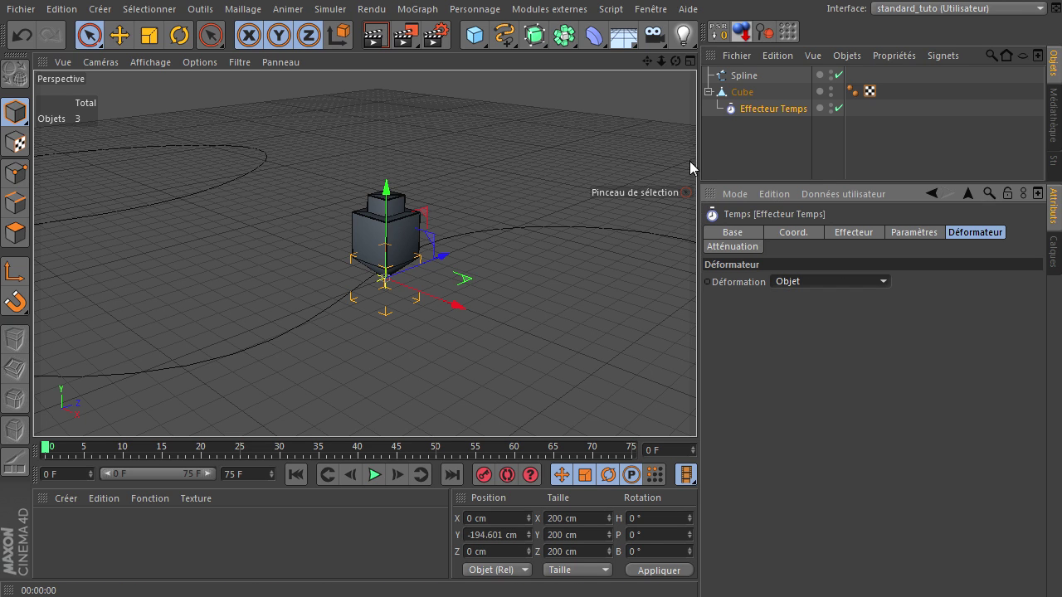
left_click(754, 107)
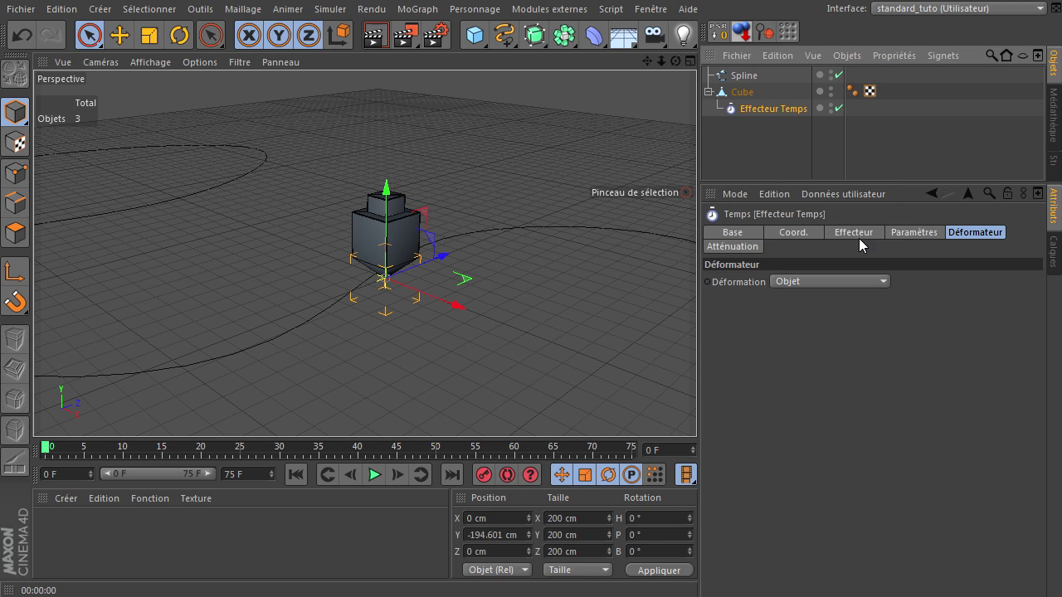
Set the animation's end frame to 750 F and extend the preview range to the full length
left_click(247, 472)
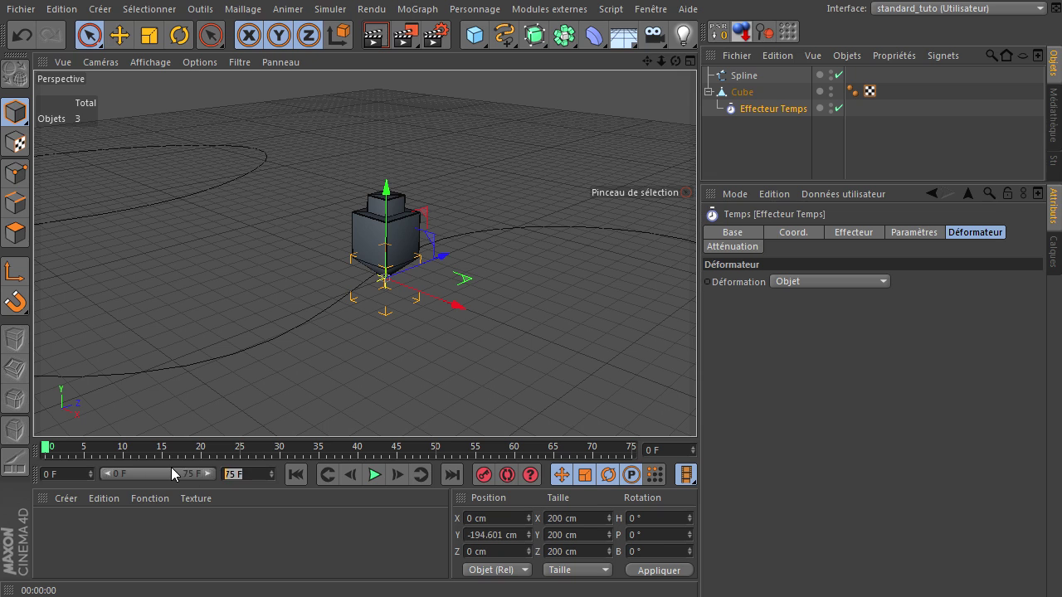
type("750")
key("Return")
double_click(130, 475)
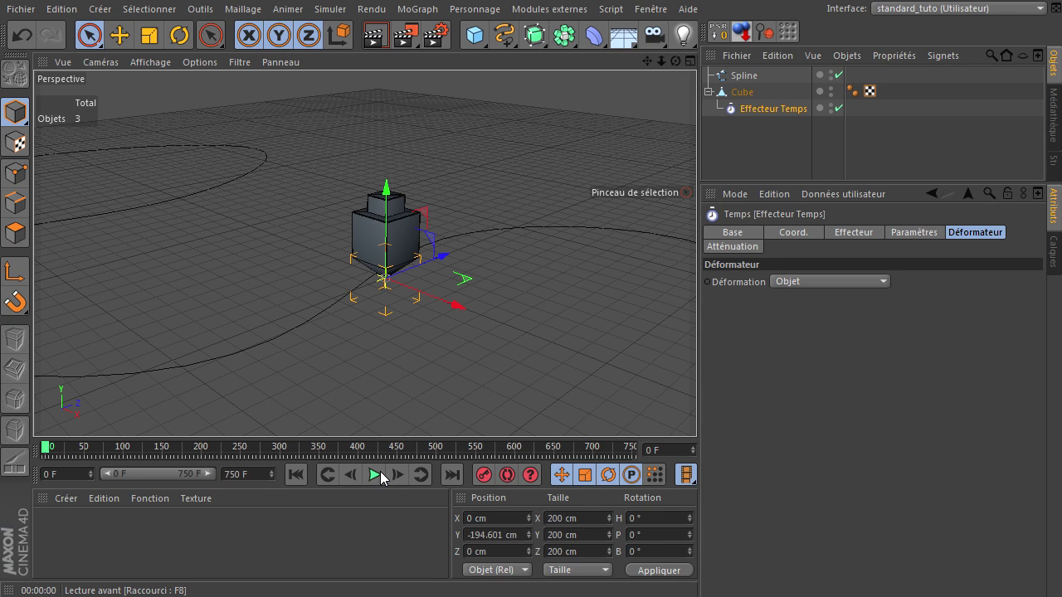
Play the animation and set the Time effector's R.H rotation to 500° while it runs
left_click(380, 477)
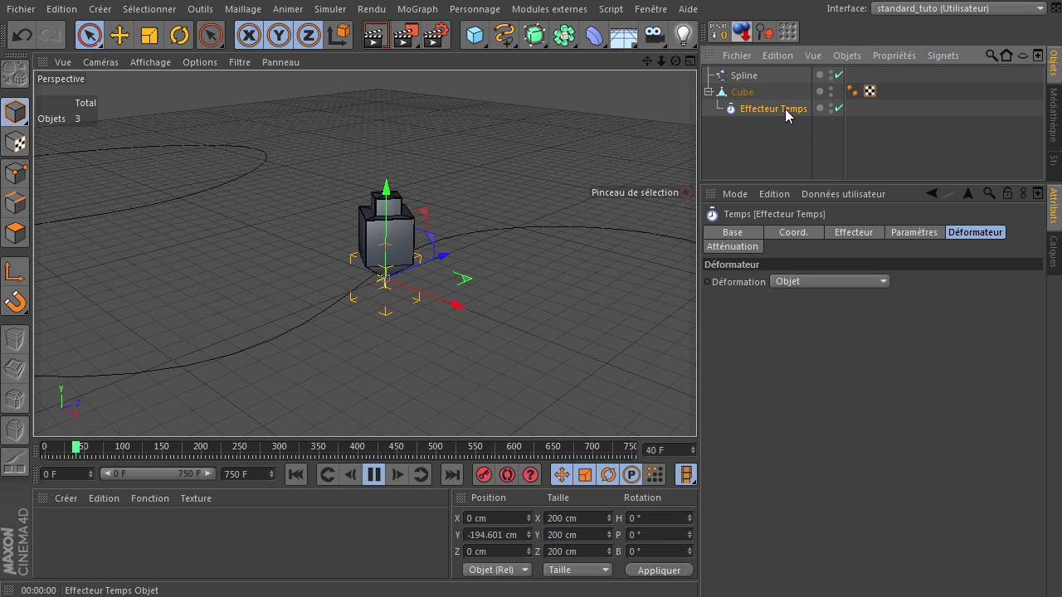
left_click(914, 232)
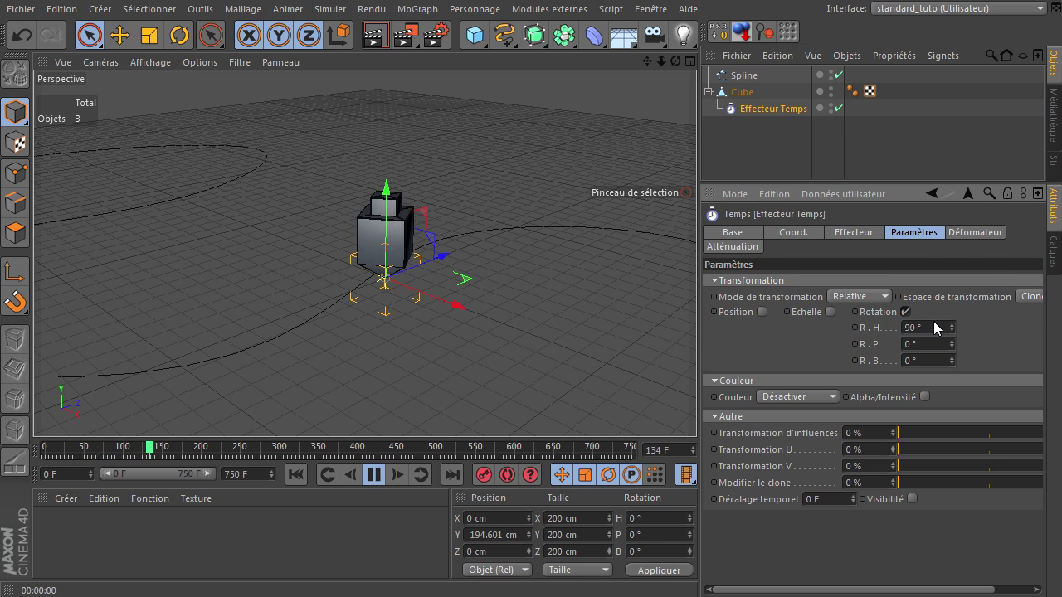
type("500")
key("Return")
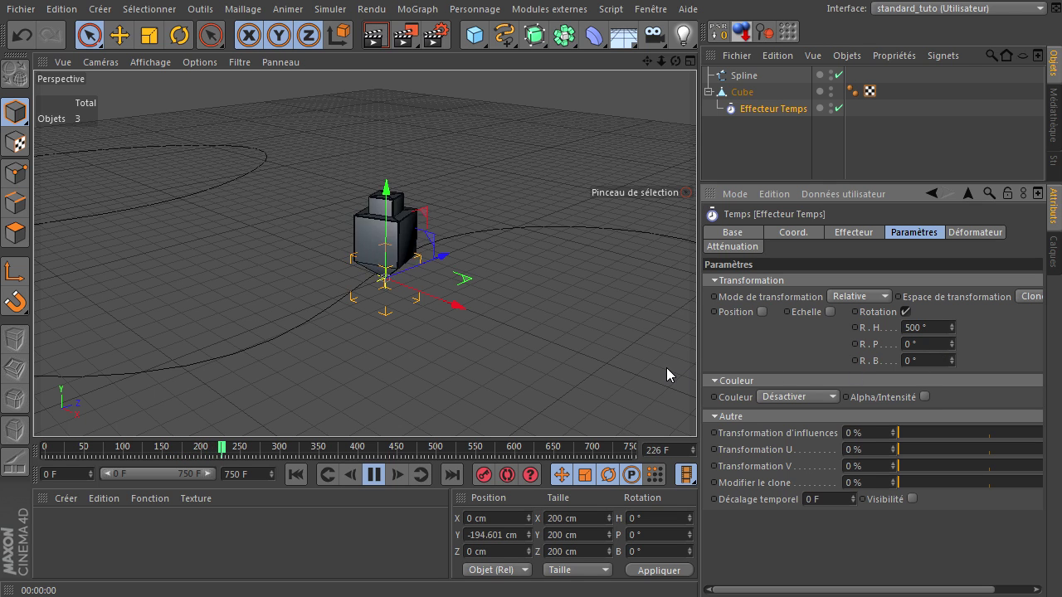
Replay the Cube's rotation from the start, return to frame 0, and look at the Cube up close
left_click(374, 474)
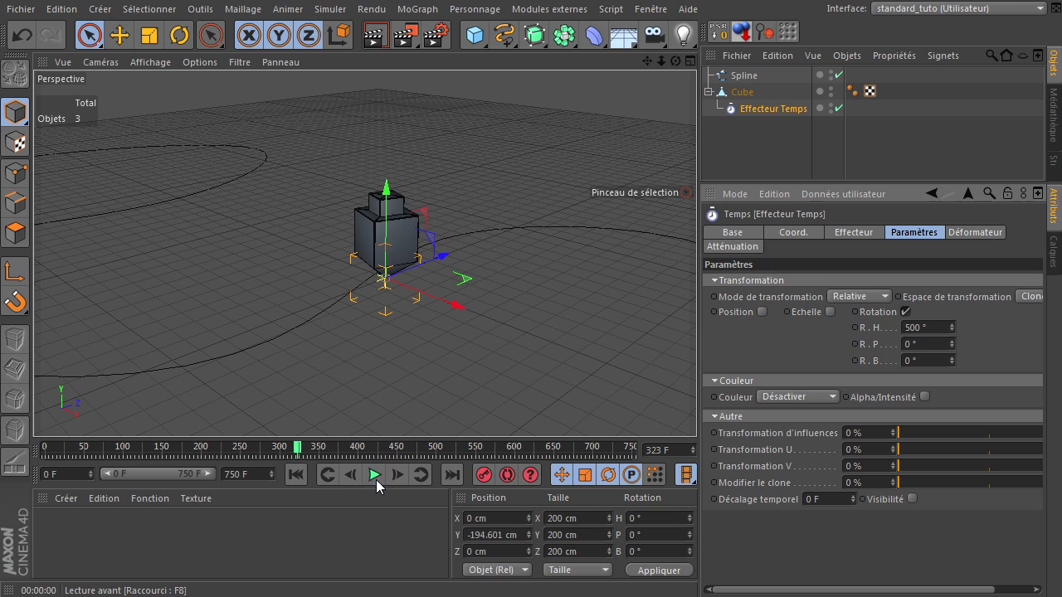
left_click(300, 473)
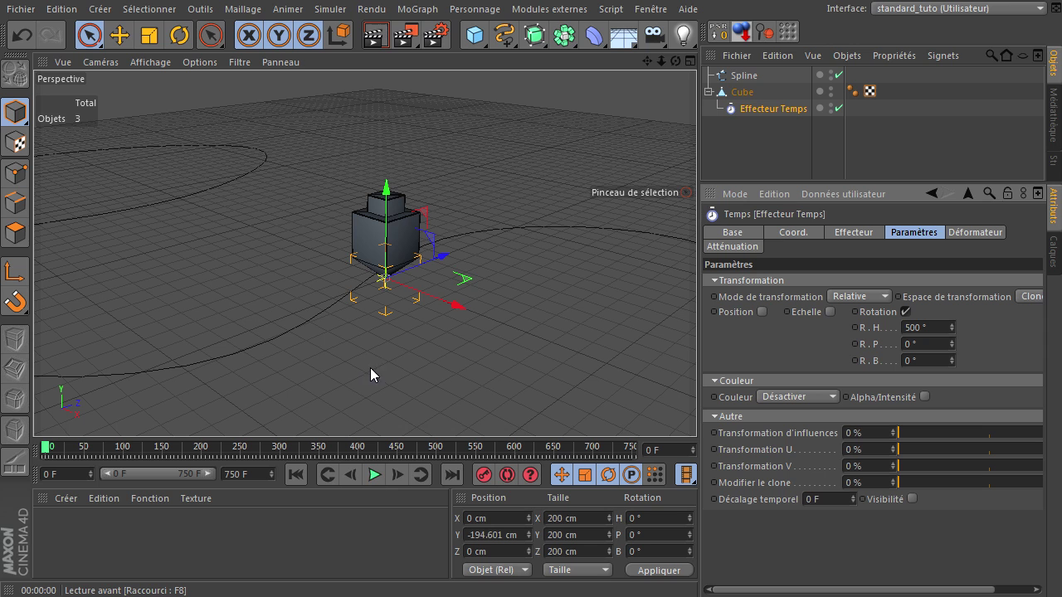
left_click(376, 473)
left_click(376, 475)
left_click(293, 475)
scroll(405, 241, "up", 2)
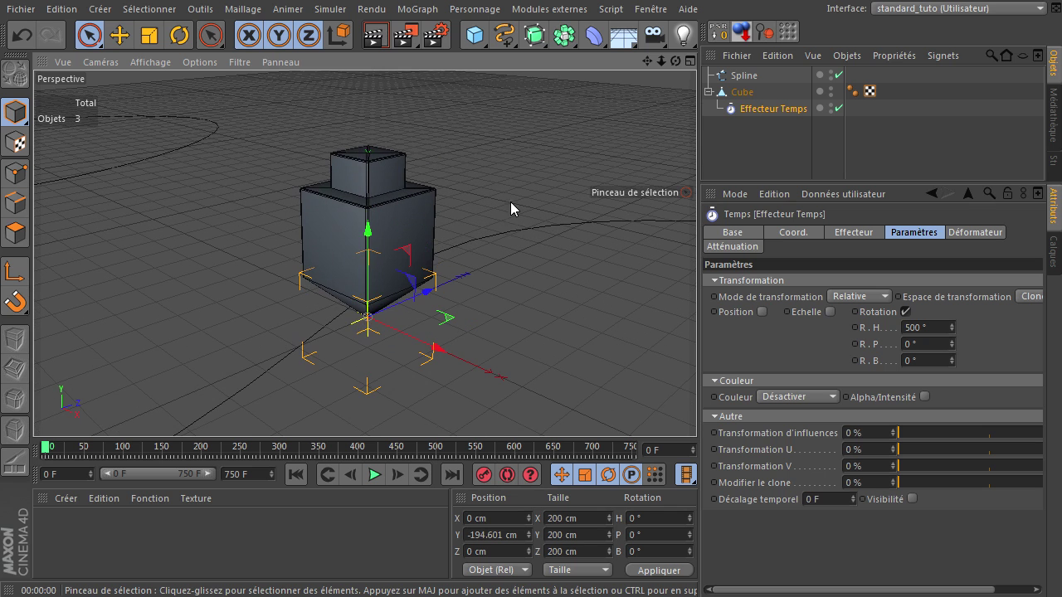
In the front view, move only the Cube's axis down about 194.6 cm to its bottom tip
left_click(738, 92)
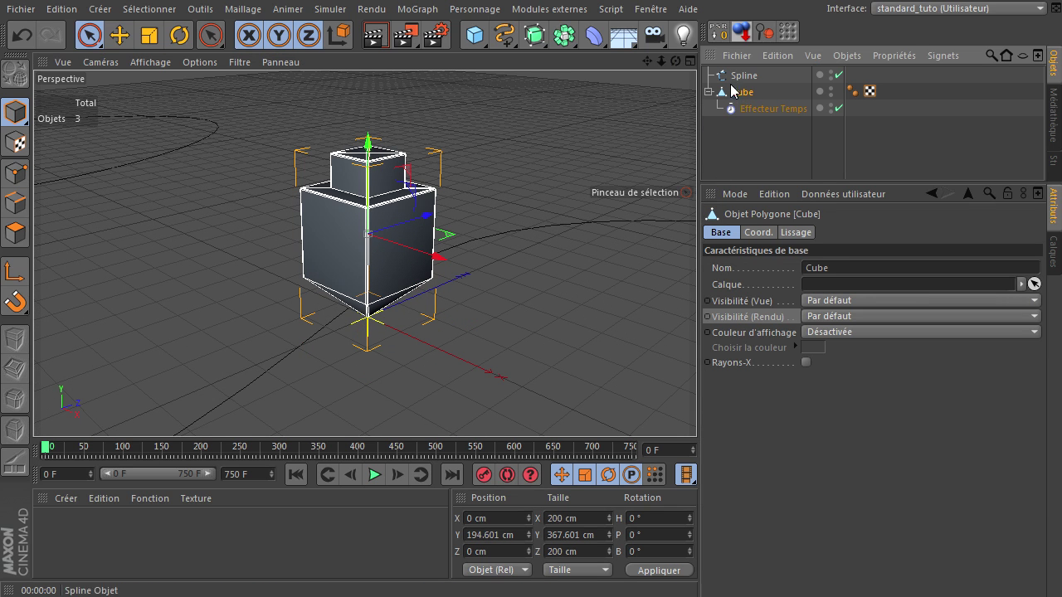
middle_click(368, 239)
middle_click(541, 355)
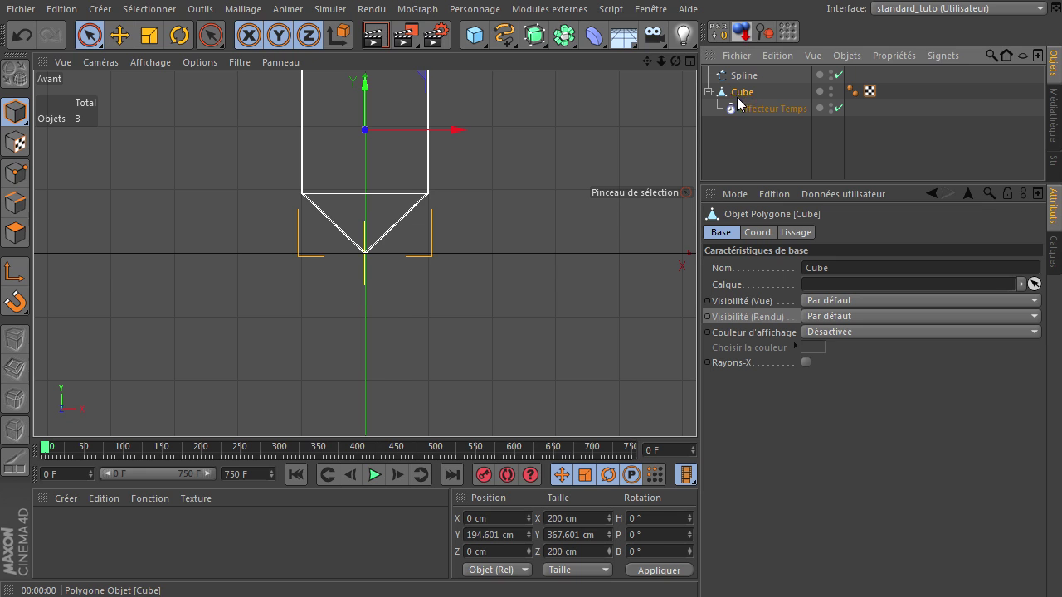
left_click(13, 276)
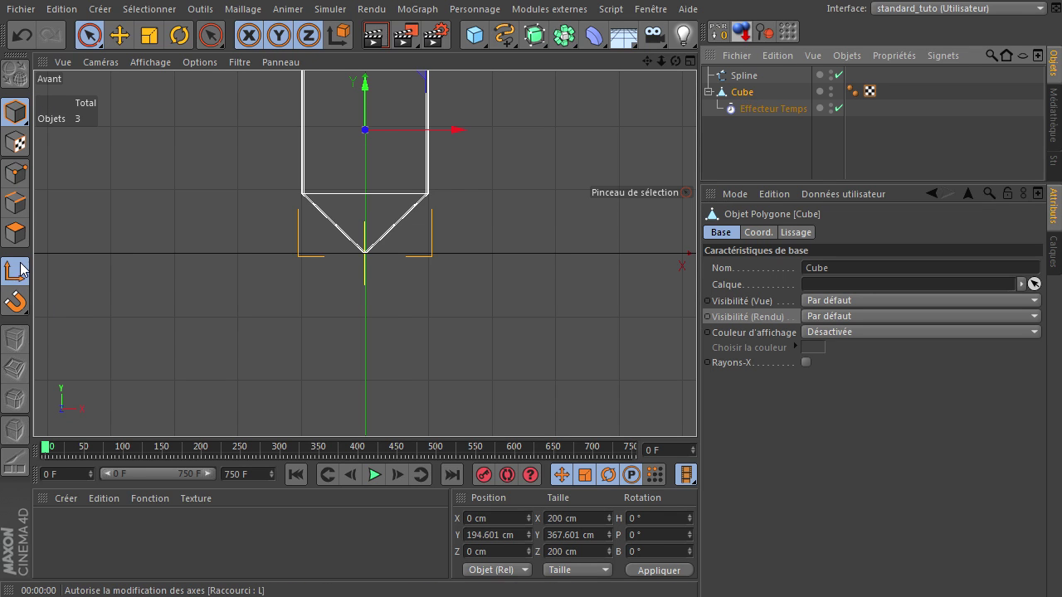
left_click_drag(367, 90, 366, 219)
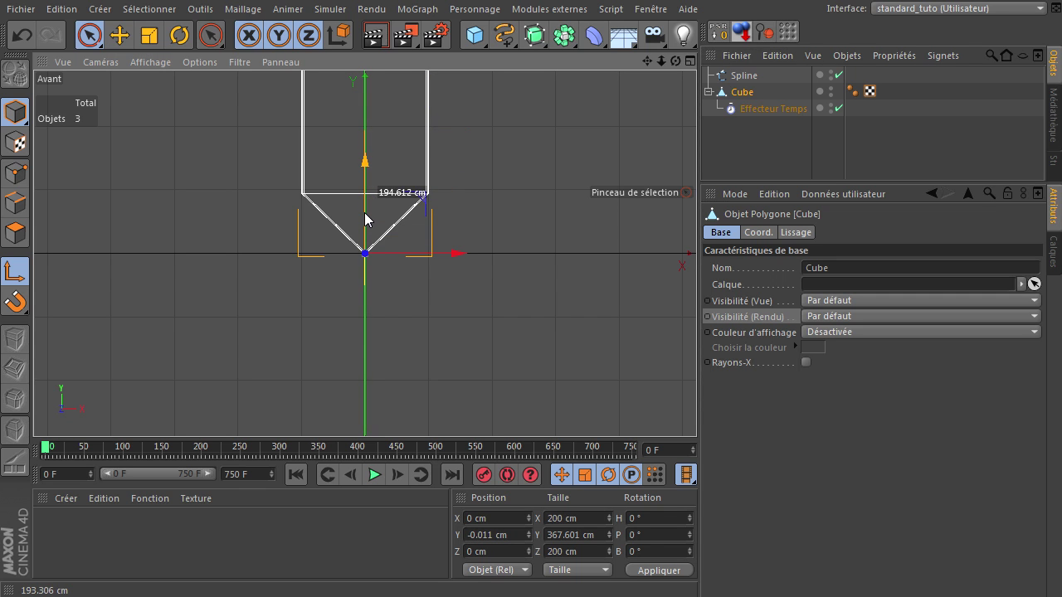
left_click(16, 273)
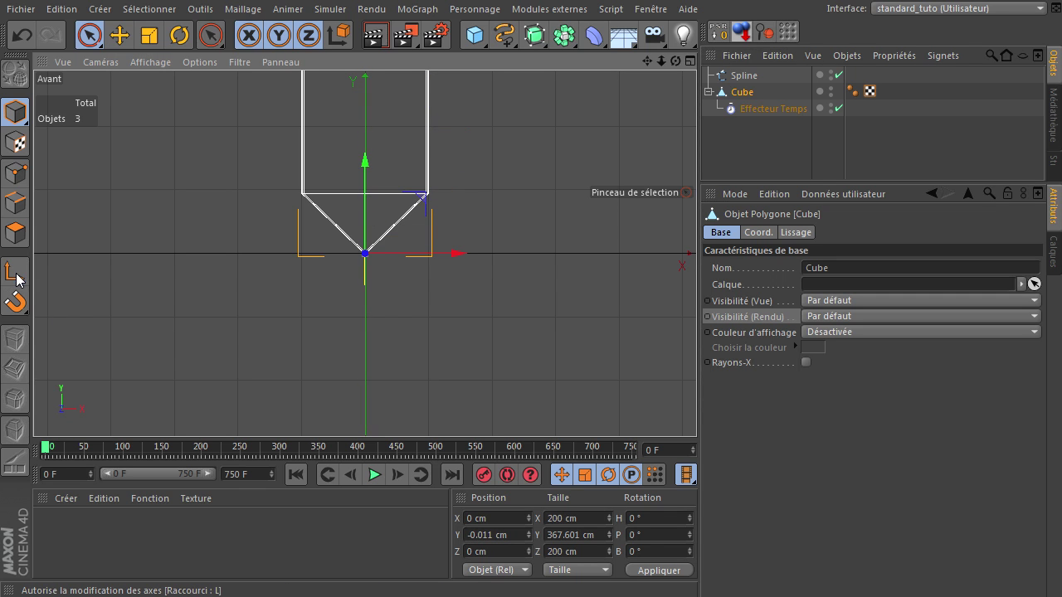
In the perspective view, add a Vibration tag to the Cube and enable its rotation modification
middle_click(561, 213)
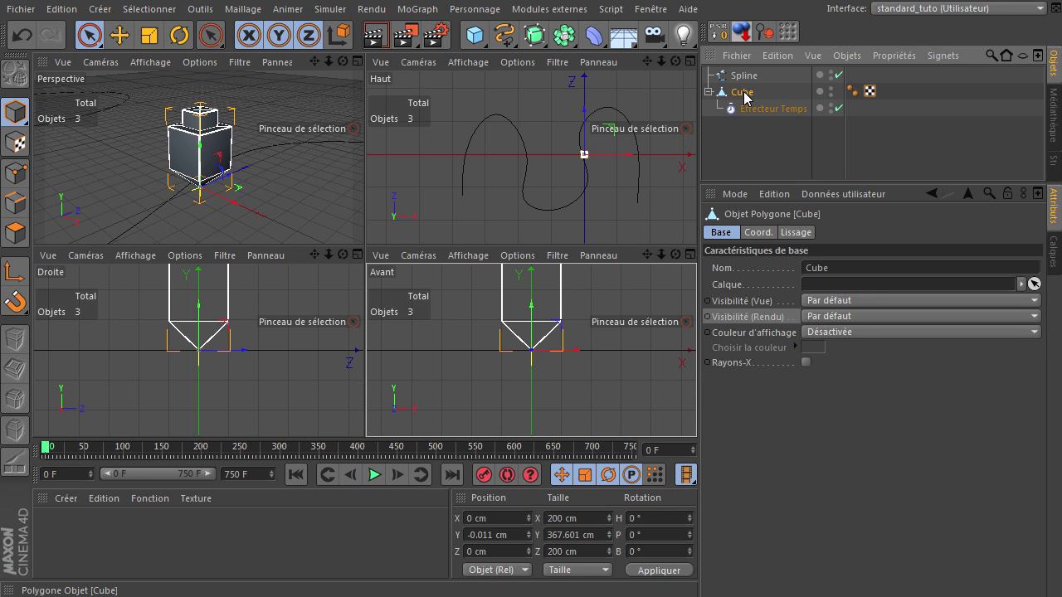
middle_click(311, 114)
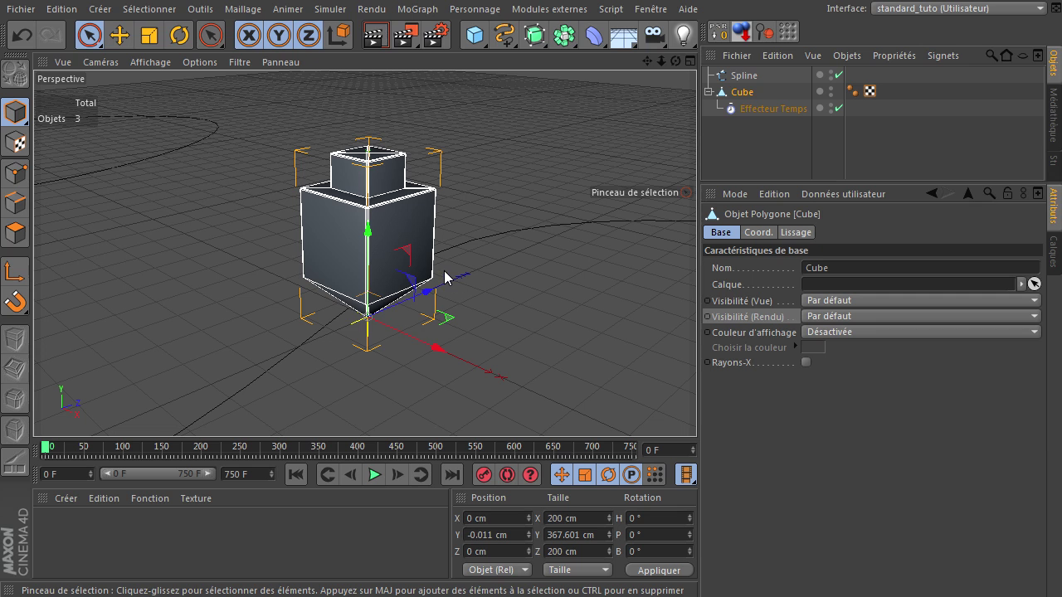
right_click(730, 94)
mouse_move(761, 108)
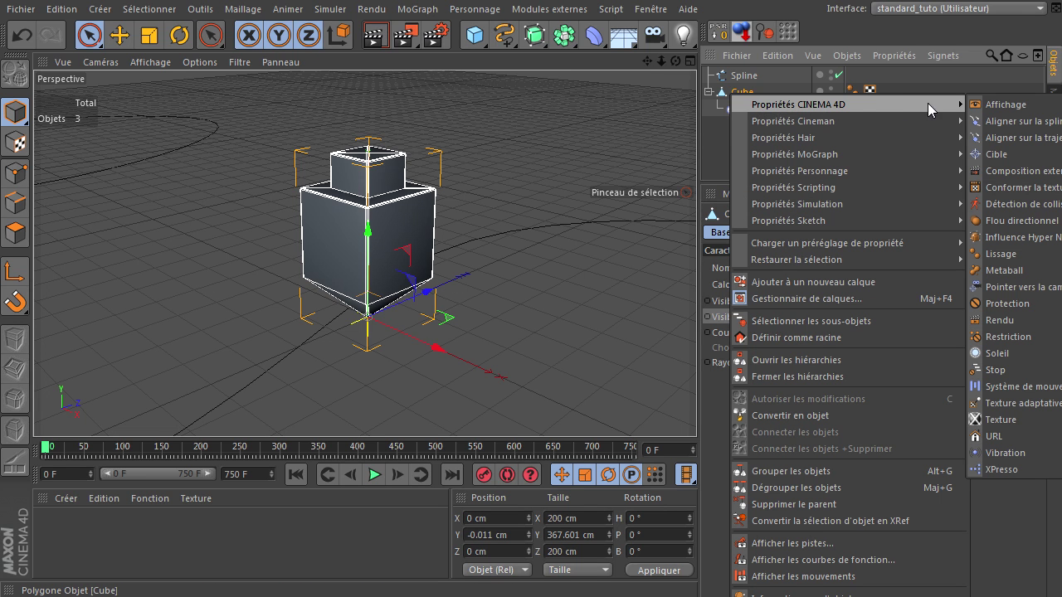
left_click(1005, 453)
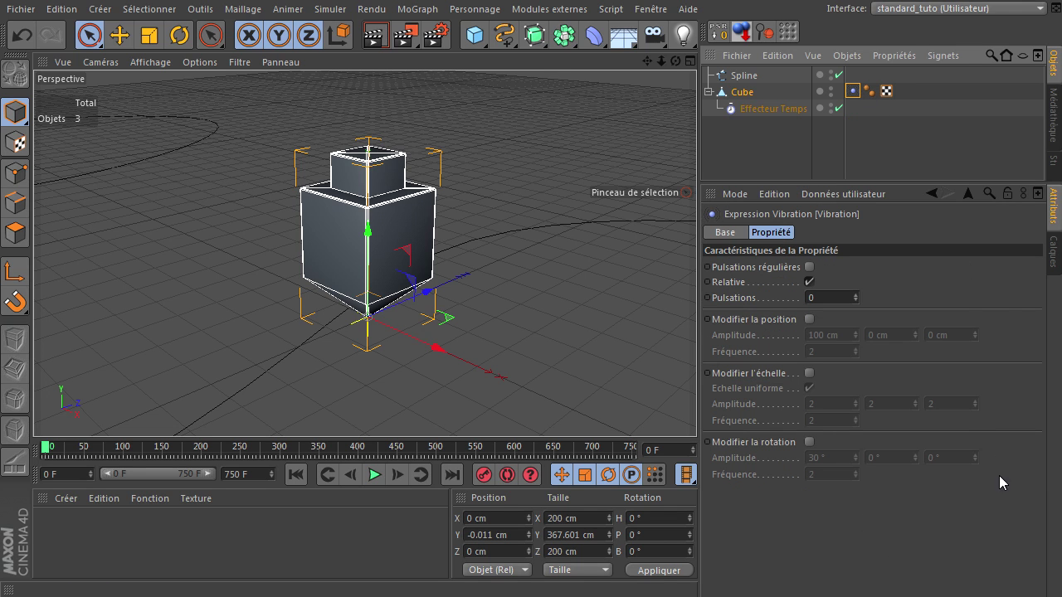
left_click(809, 442)
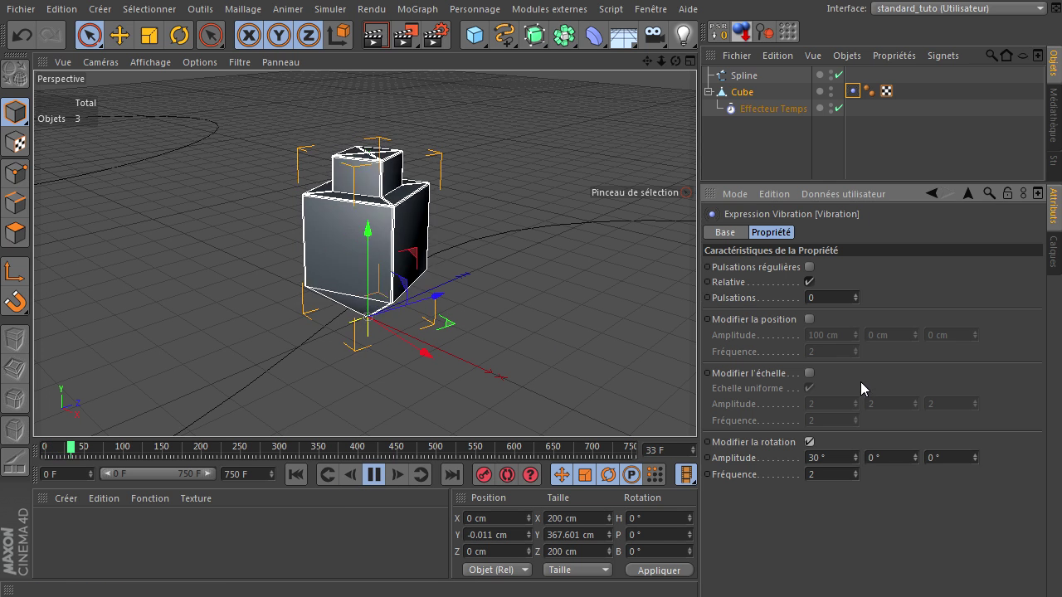
Set the Vibration tag's rotation amplitude to 0°, 30° and 30°
double_click(817, 457)
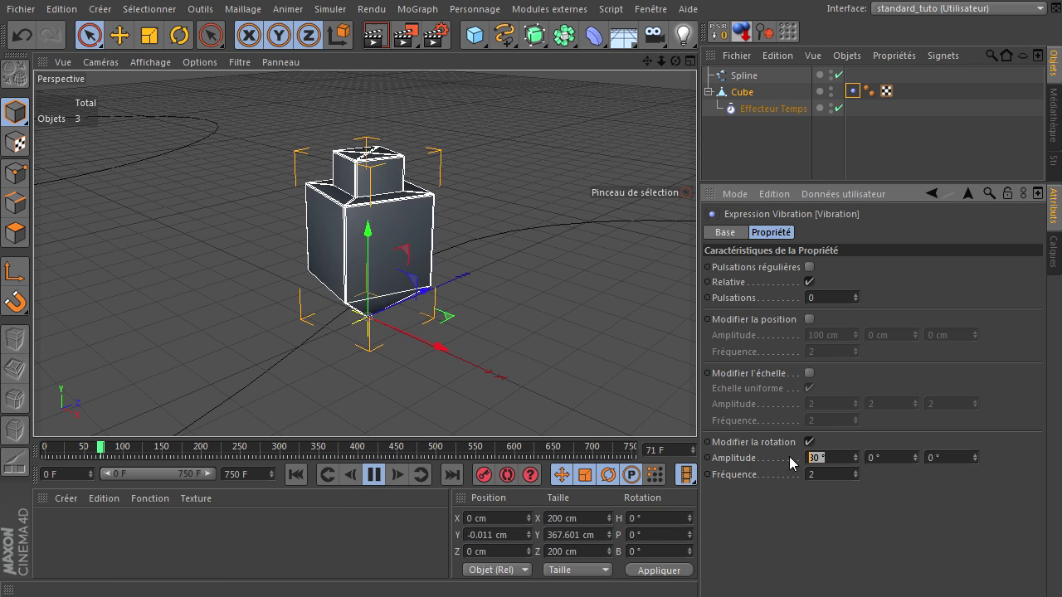
type("0")
key("Return")
double_click(888, 455)
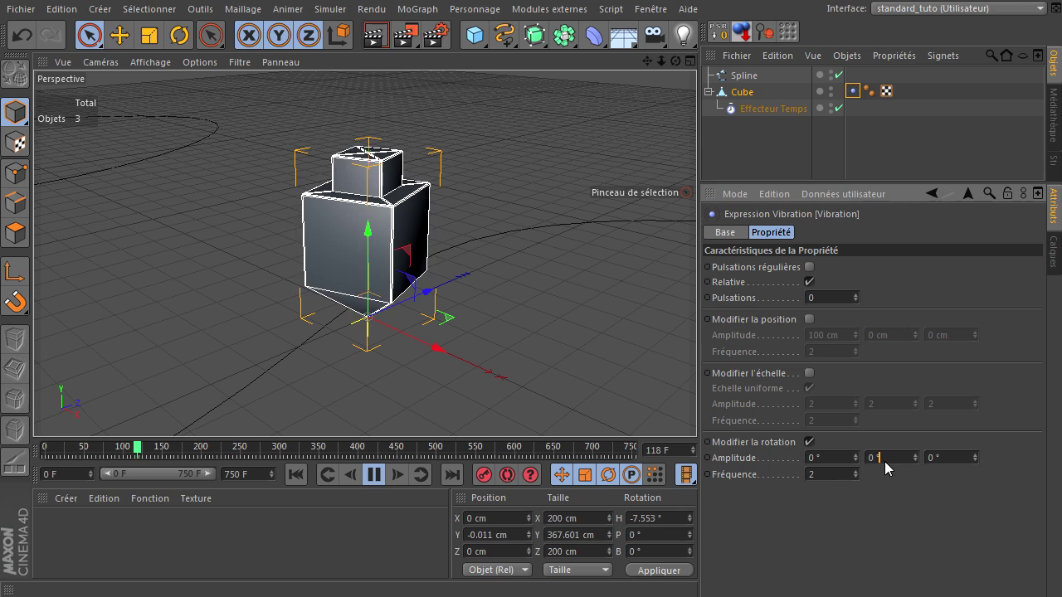
type("30")
key("Return")
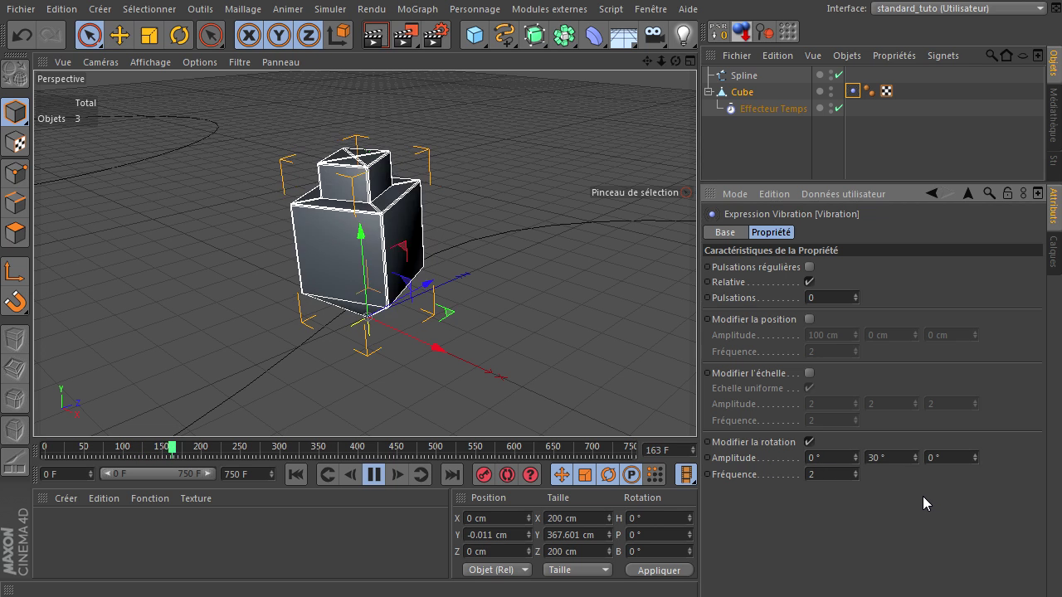
double_click(950, 457)
type("30")
key("Return")
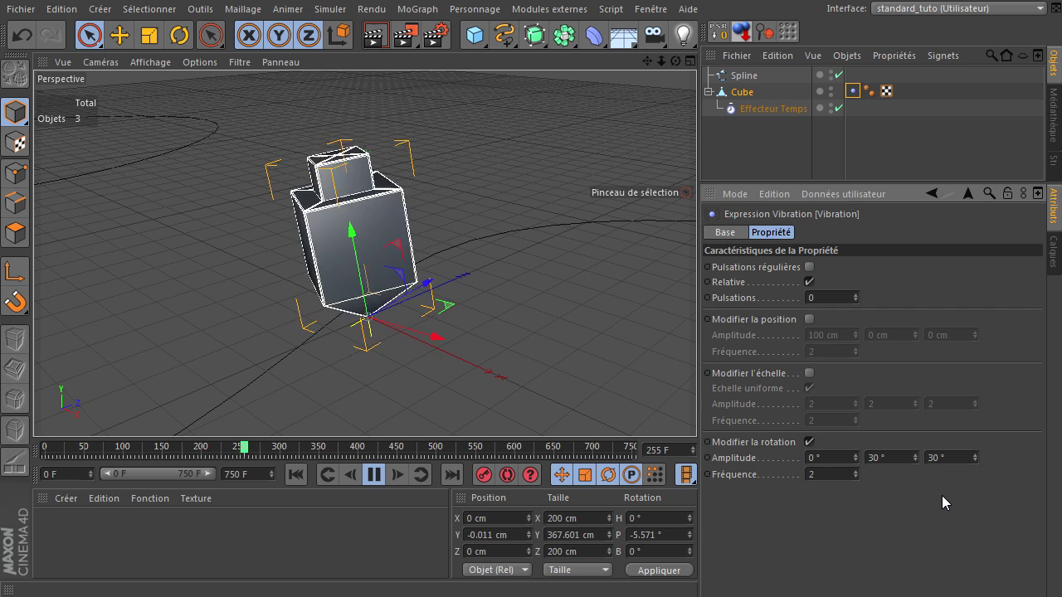
Set the Vibration tag's rotation frequency to 0.5 and reduce its second and third rotation amplitudes to 20°
double_click(830, 473)
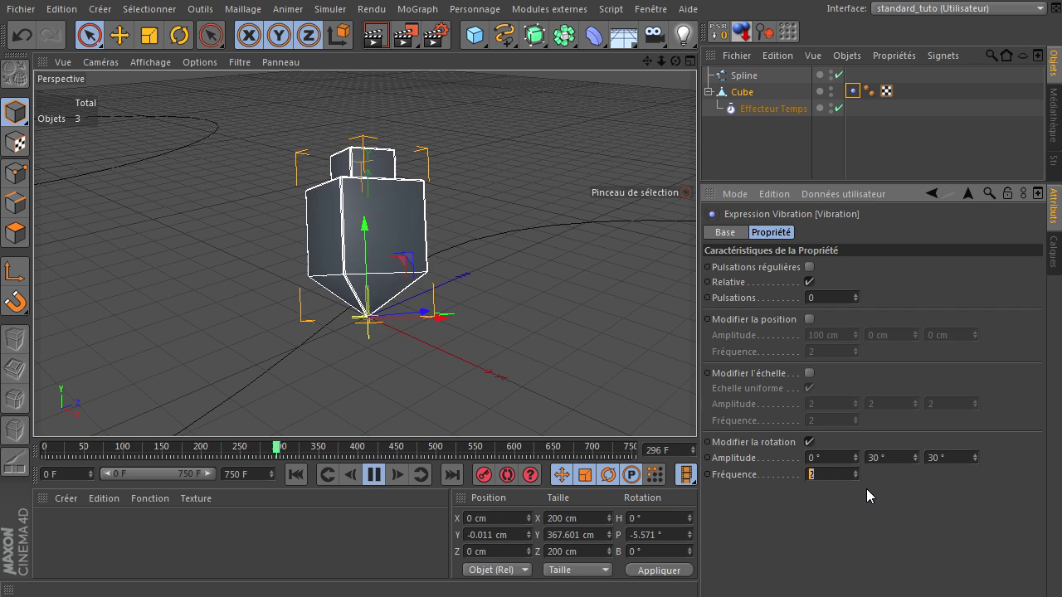
type("0.5")
key("Return")
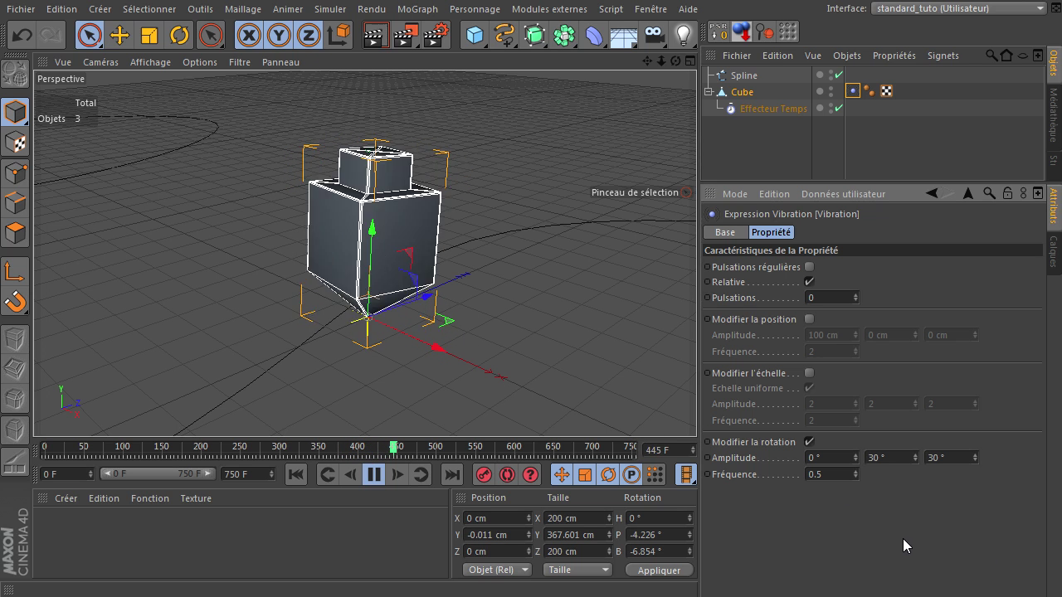
left_click(894, 457)
left_click_drag(894, 457, 767, 461)
type("20")
left_click_drag(962, 459, 849, 461)
type("20")
key("Return")
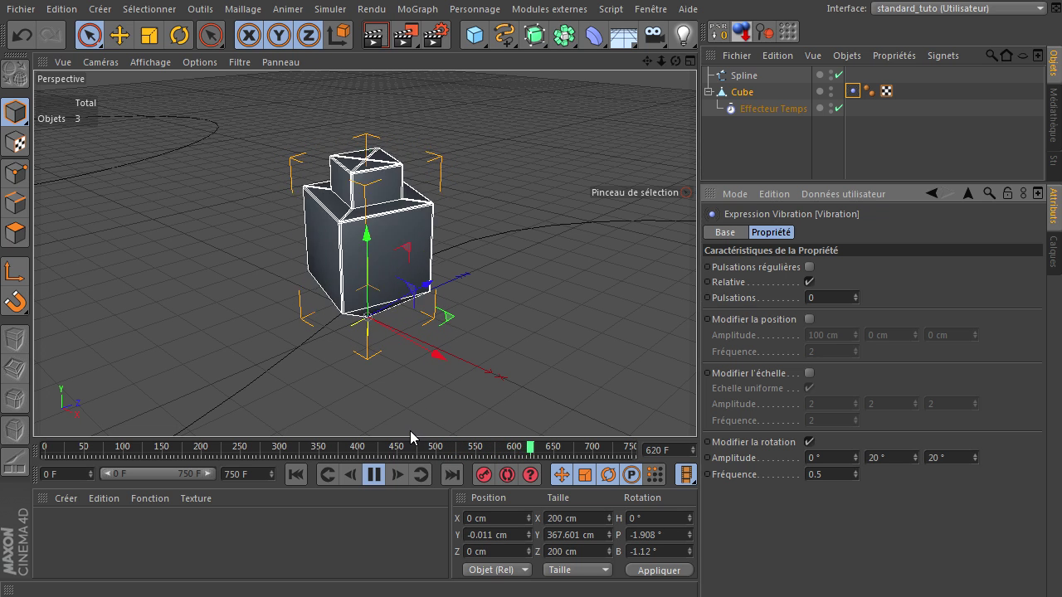
Stop the playback and return the animation to frame 0
left_click(374, 475)
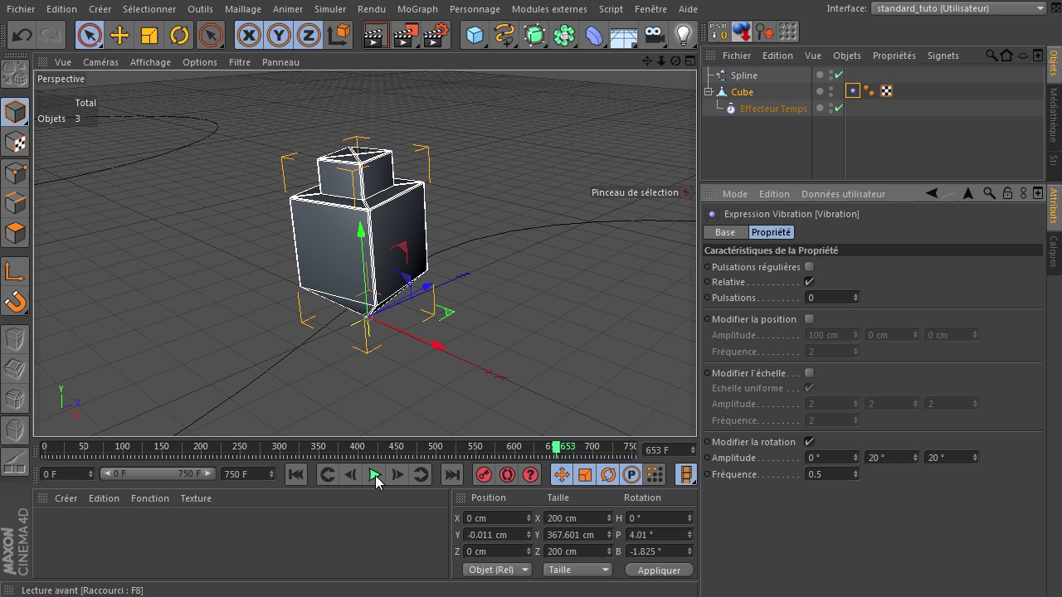
left_click(296, 474)
scroll(480, 254, "down", 6)
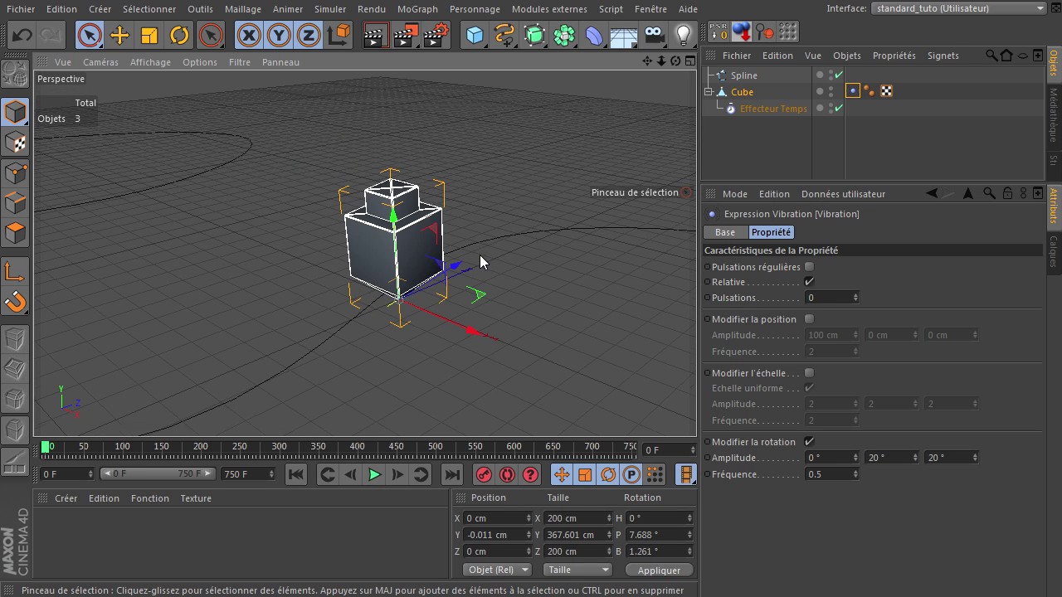
Add an Align to Spline tag (Aligner sur la spline) to the Cube and assign the Spline as its directional spline
left_click(741, 90)
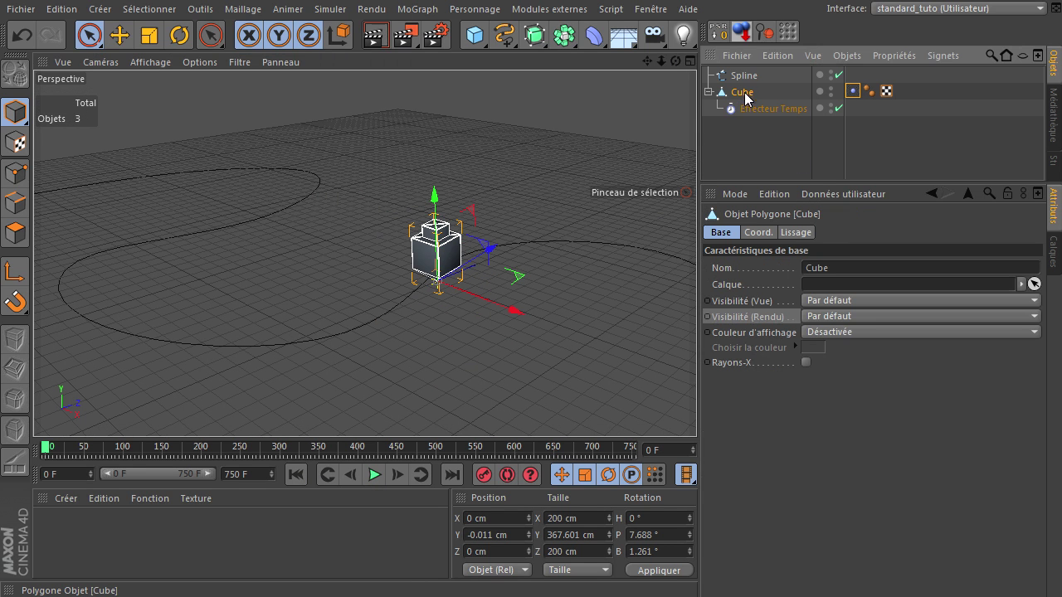
right_click(718, 96)
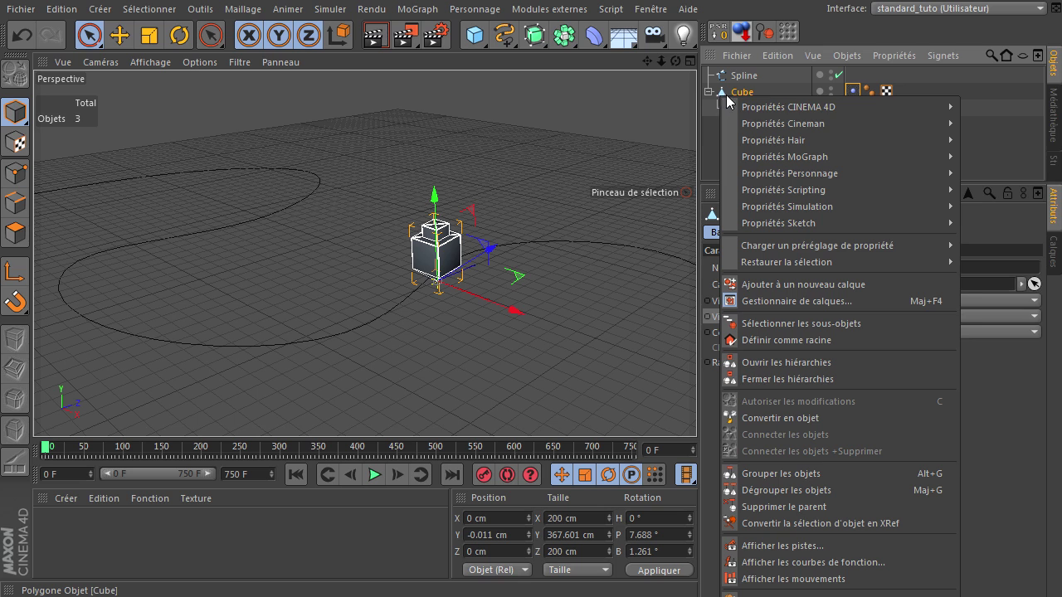
mouse_move(829, 107)
left_click(1022, 125)
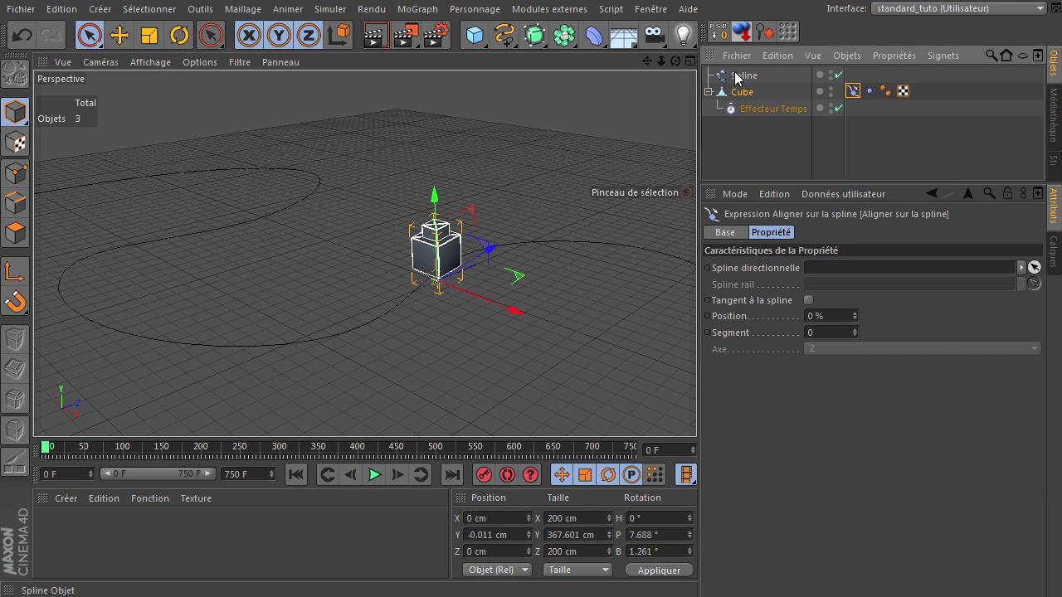
left_click_drag(741, 77, 833, 269)
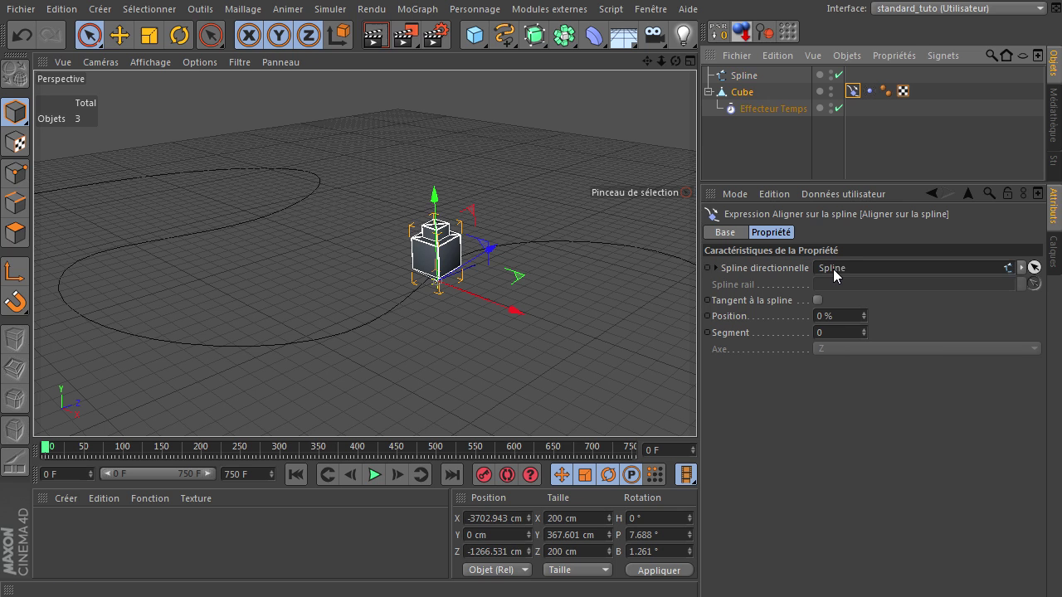
Keyframe the Align to Spline tag's Position at 0 % on frame 0 and 100 % on frame 251
scroll(133, 363, "down", 3)
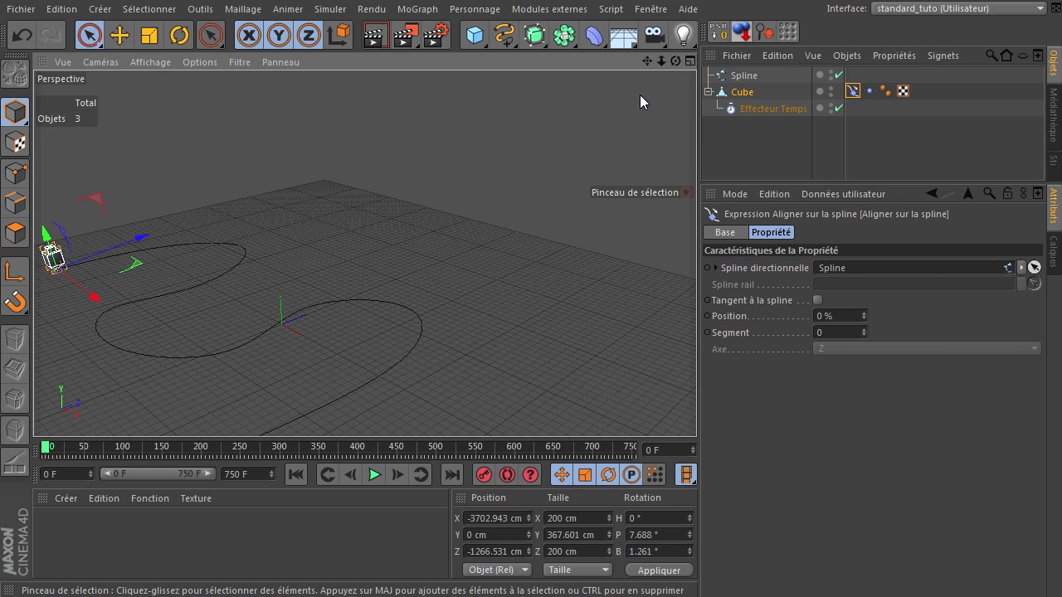
left_click_drag(647, 60, 719, 7)
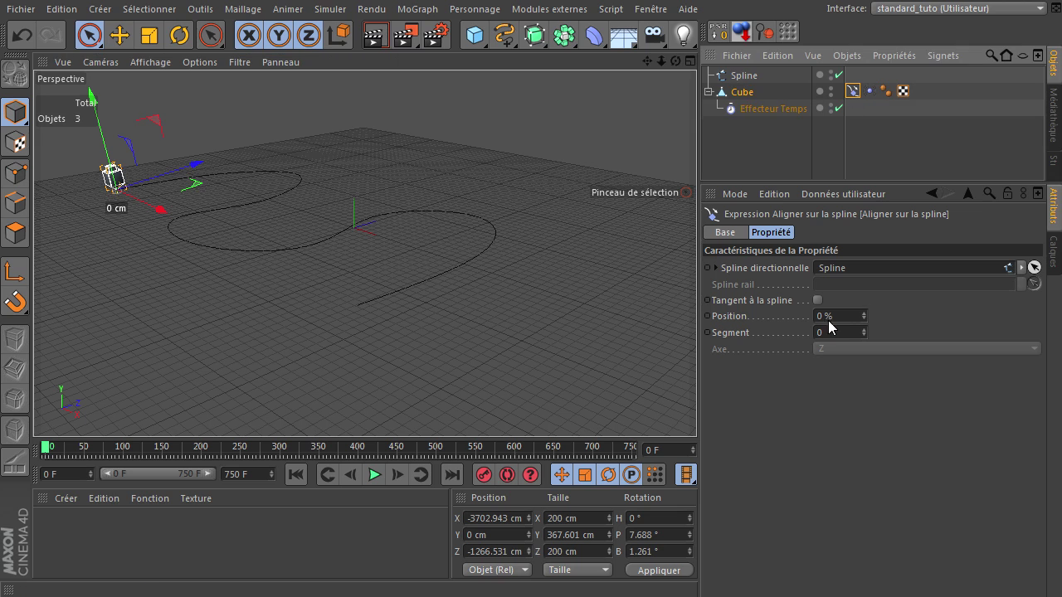
left_click(707, 316)
left_click(237, 452)
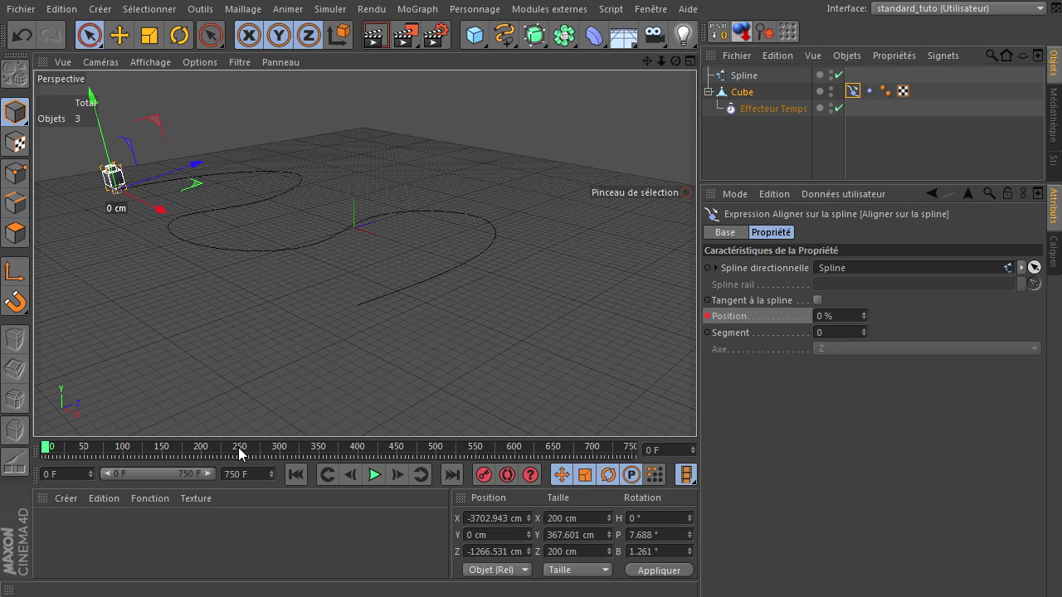
left_click_drag(238, 452, 240, 449)
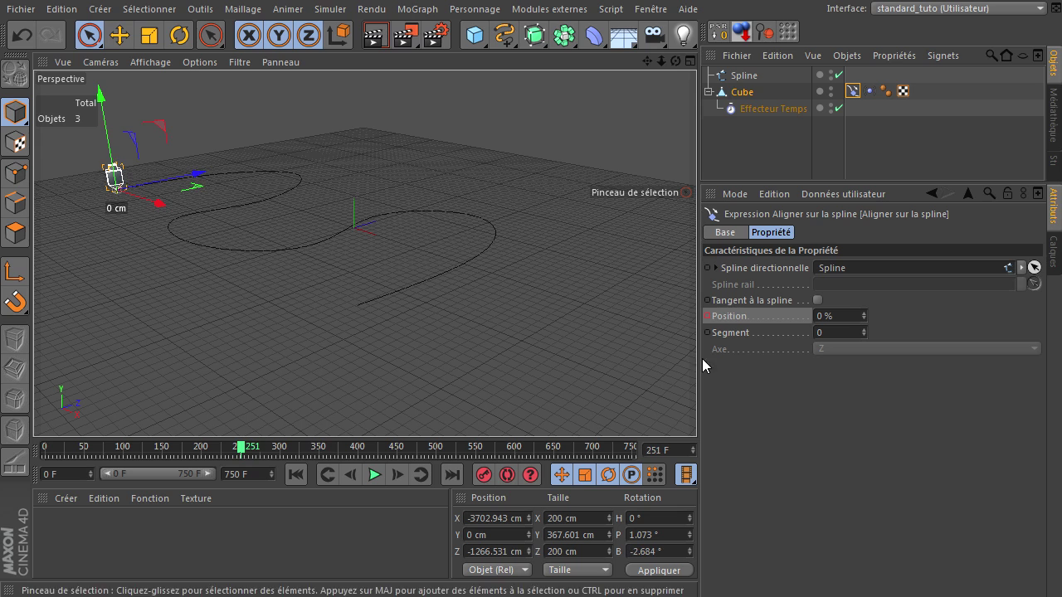
left_click_drag(867, 314, 872, 267)
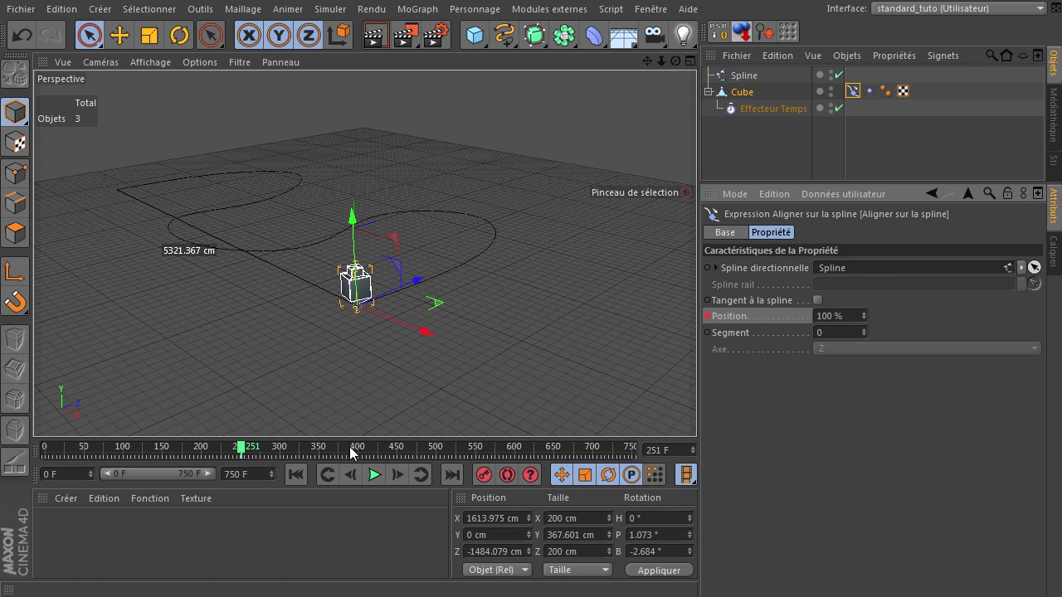
Play the animation from the start, watch the Cube travel along the spline, replay it and stop
left_click(295, 474)
left_click(374, 474)
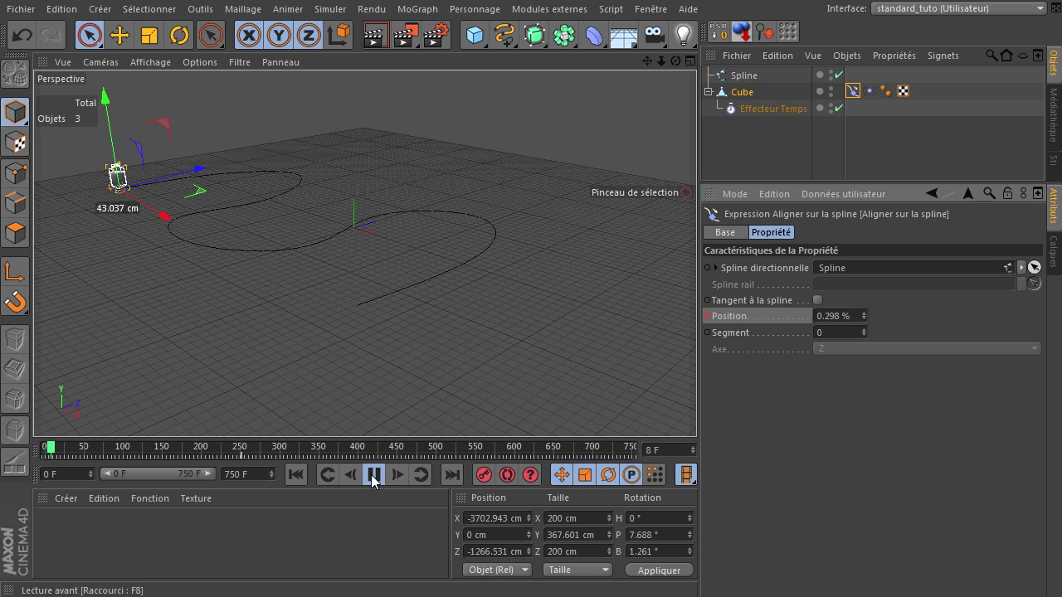
left_click(375, 323)
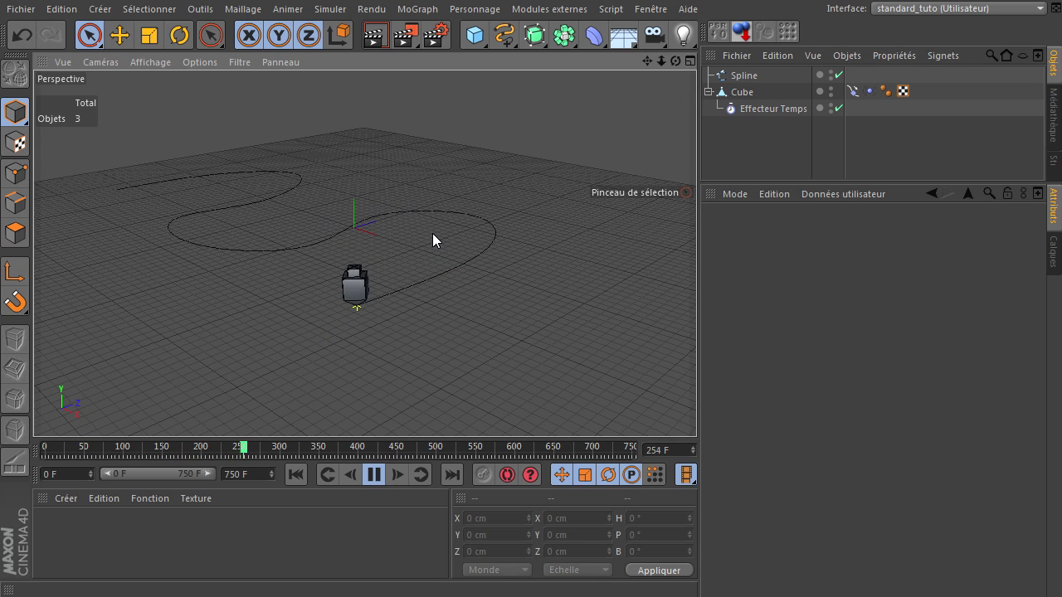
left_click(297, 475)
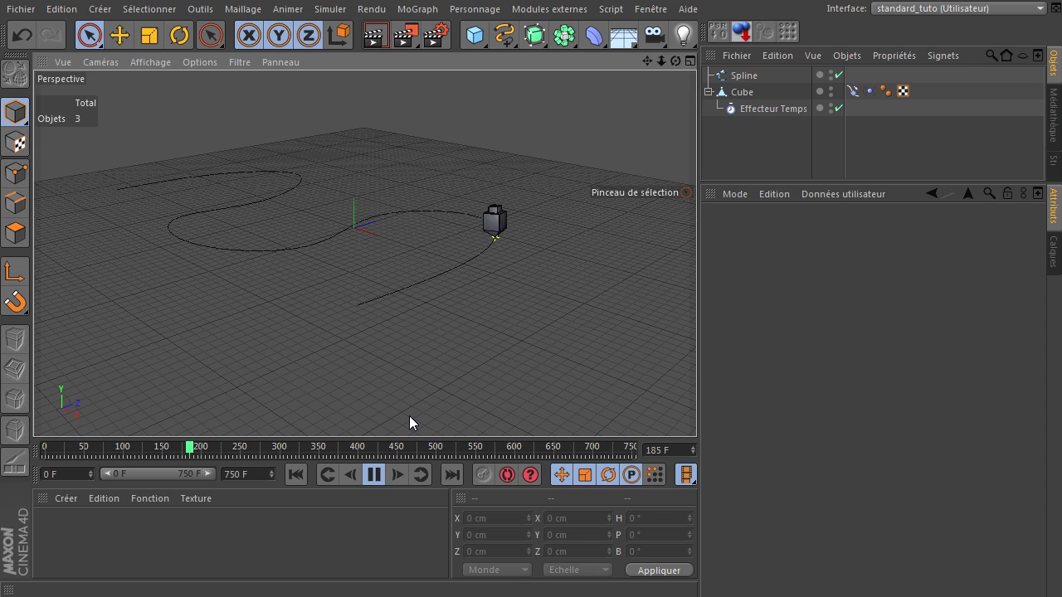
left_click(374, 473)
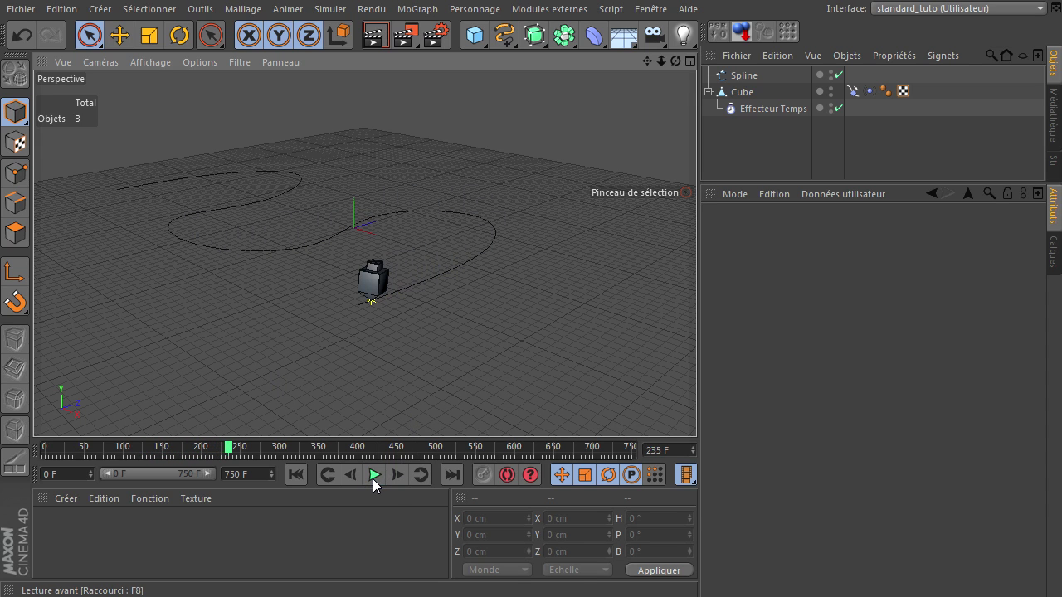
left_click(424, 10)
mouse_move(490, 139)
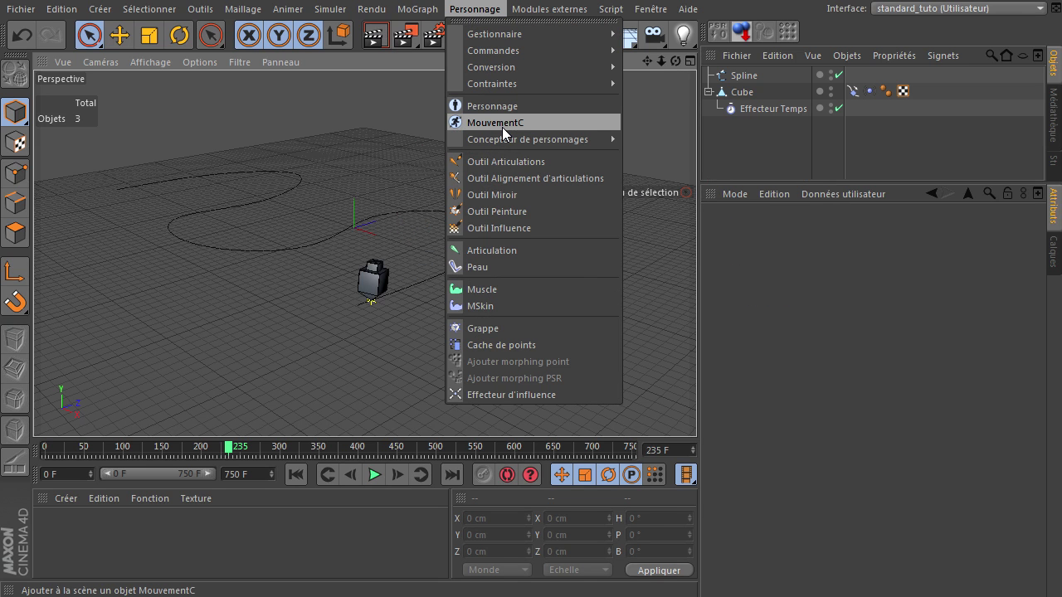
left_click(752, 156)
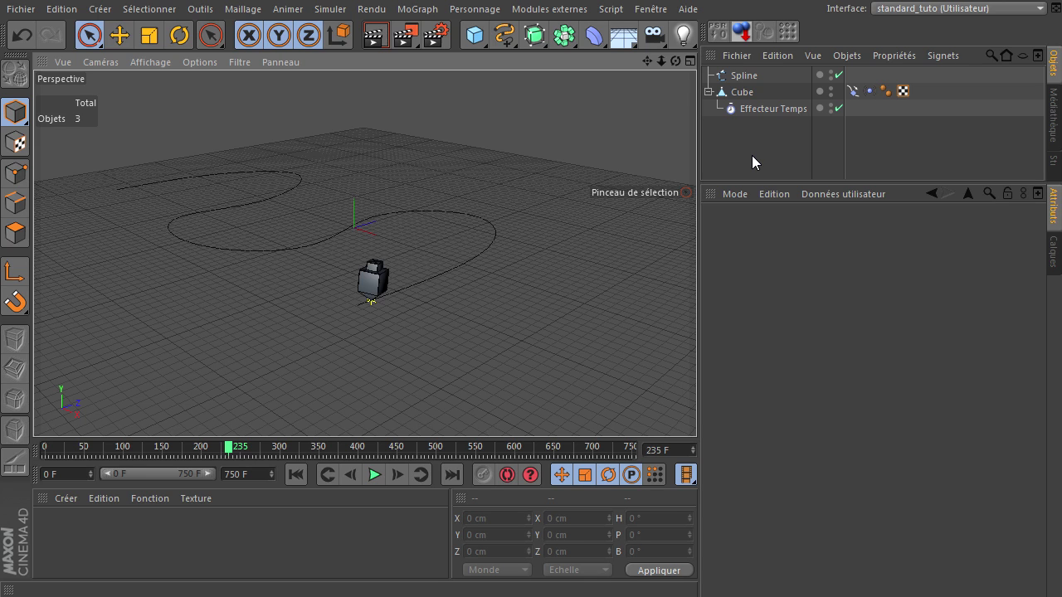
Review the settings of the Vibration tag, Align to Spline tag and Time effector, and replay the combined animation from the start
left_click(868, 92)
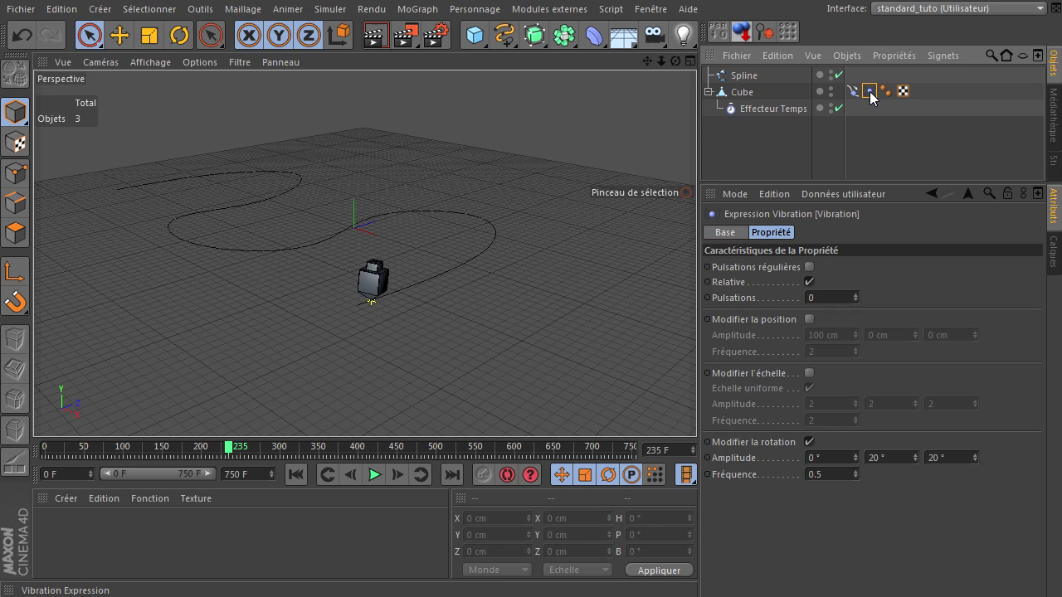
left_click(853, 93)
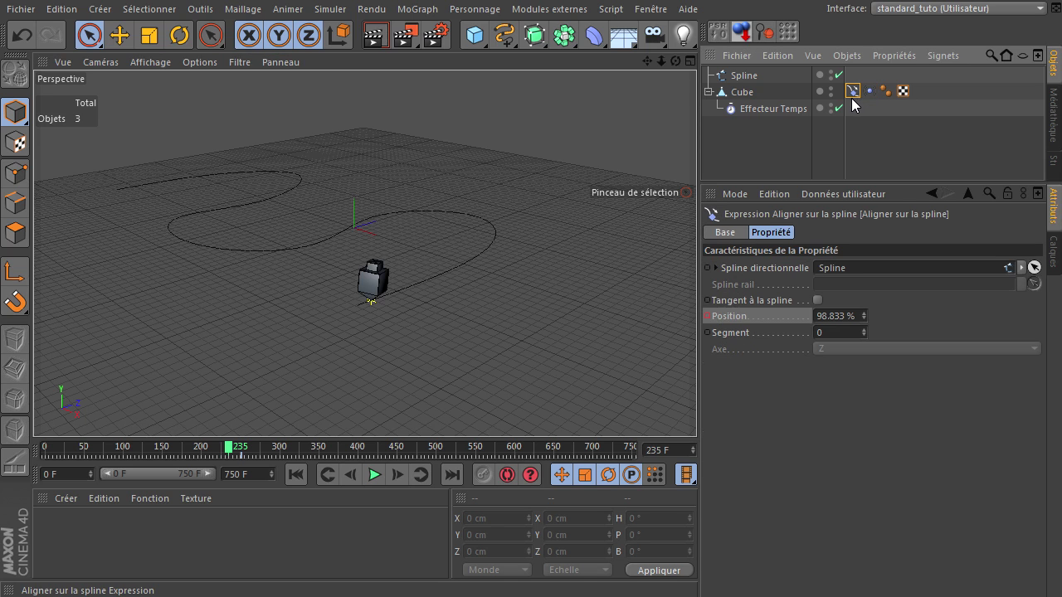
left_click(798, 115)
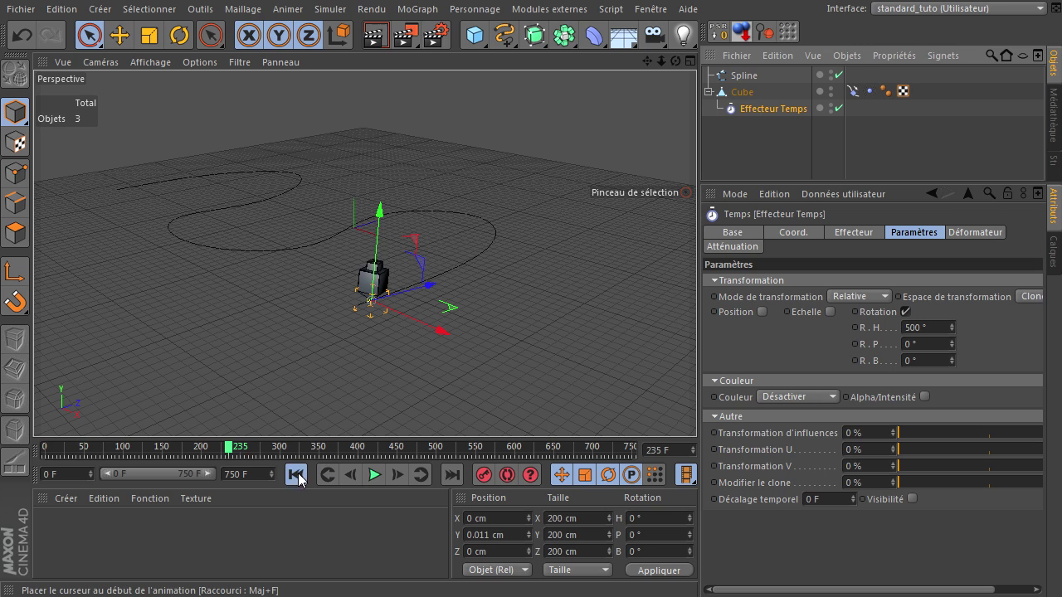
left_click(295, 474)
left_click(373, 474)
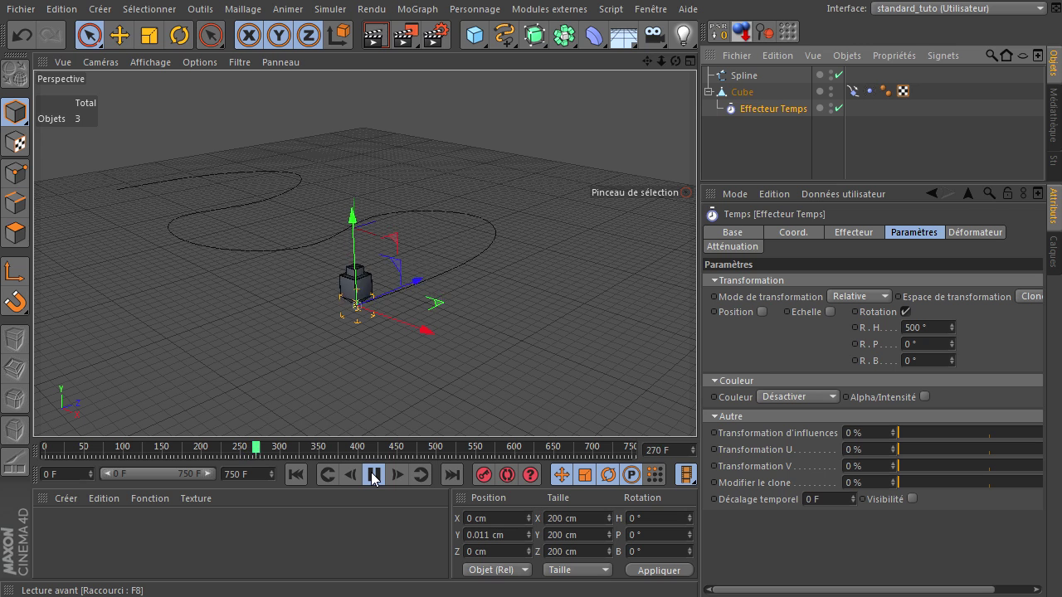
left_click(372, 474)
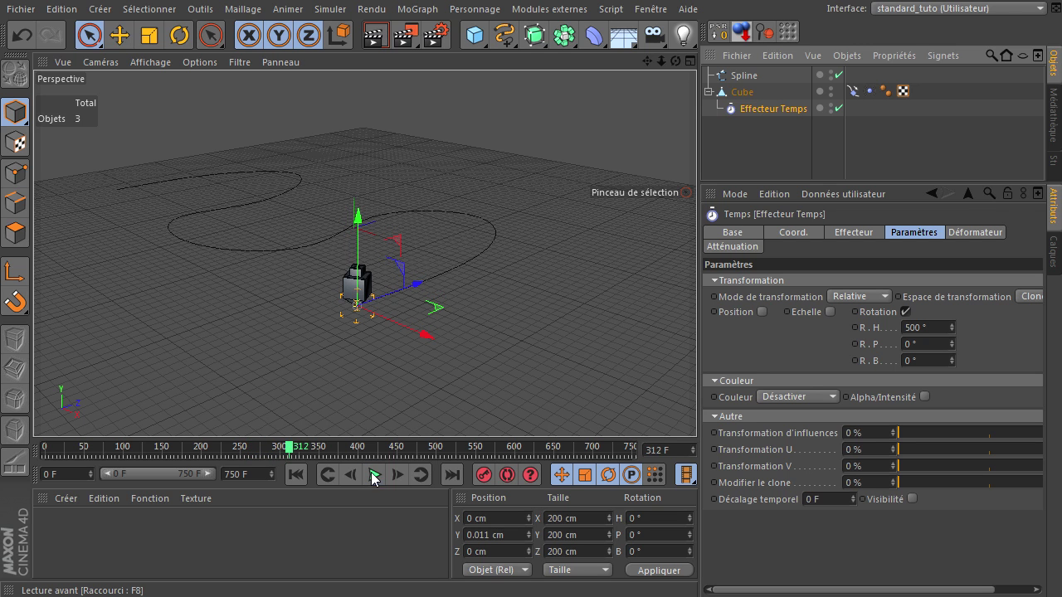
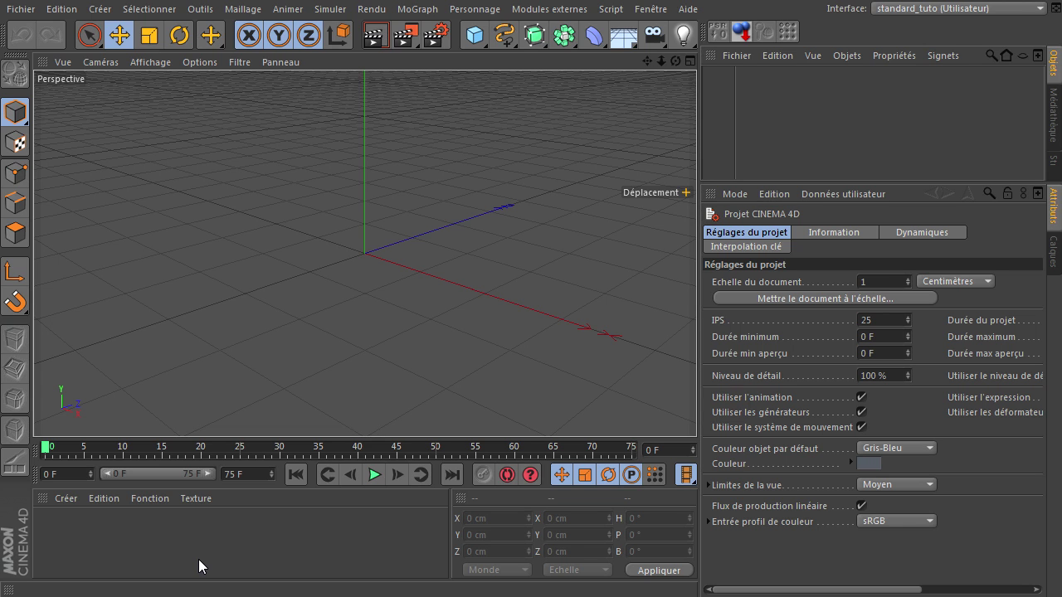
Create a plane oriented along -Z with 1 width segment and 1 height segment
left_click_drag(474, 35, 649, 82)
left_click(846, 333)
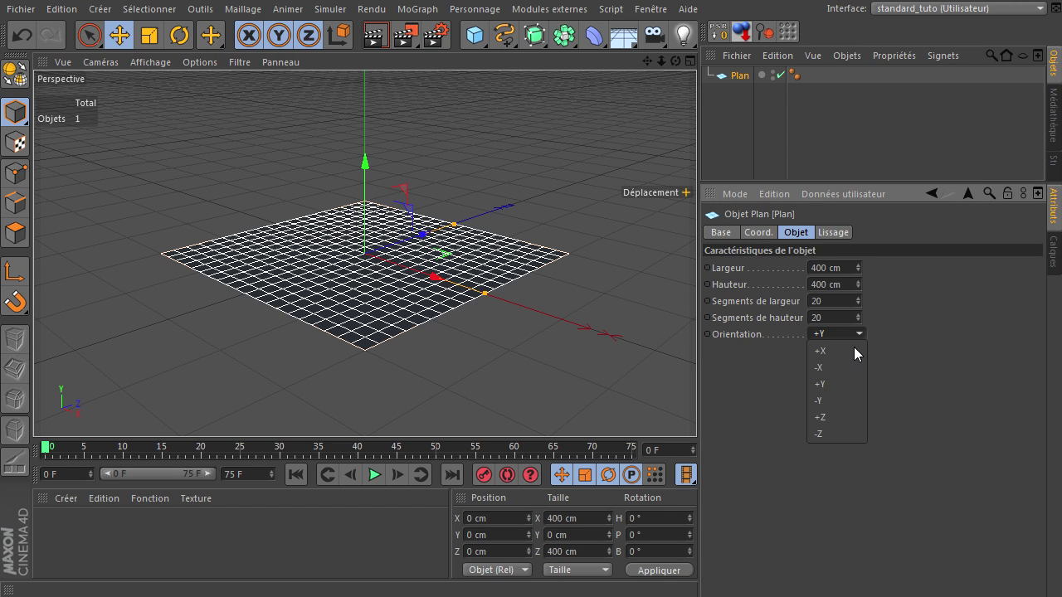
left_click(854, 434)
left_click(841, 300)
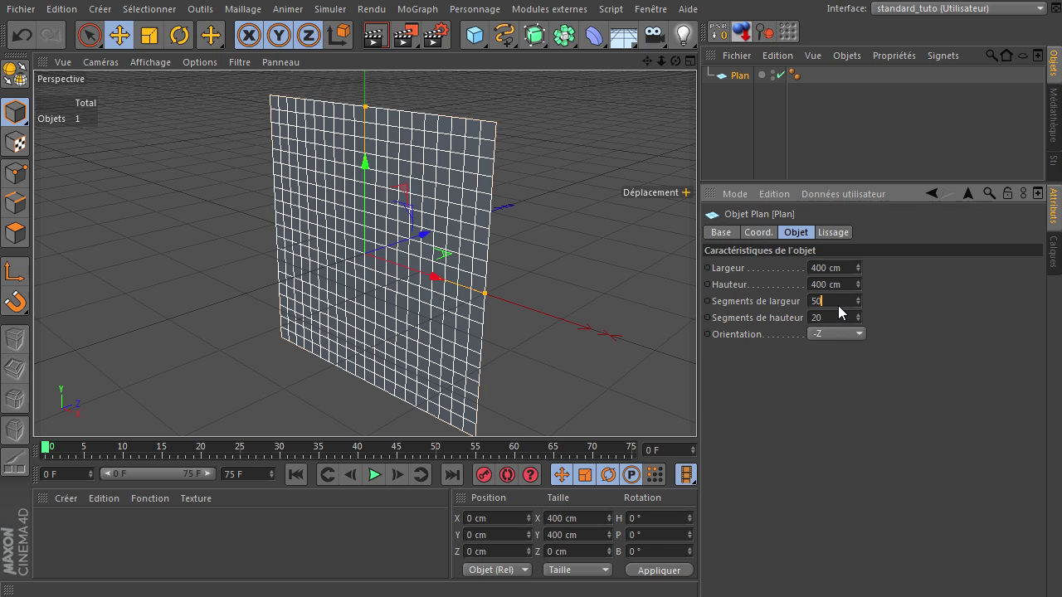
type("1")
key("Tab")
type("1")
key("Return")
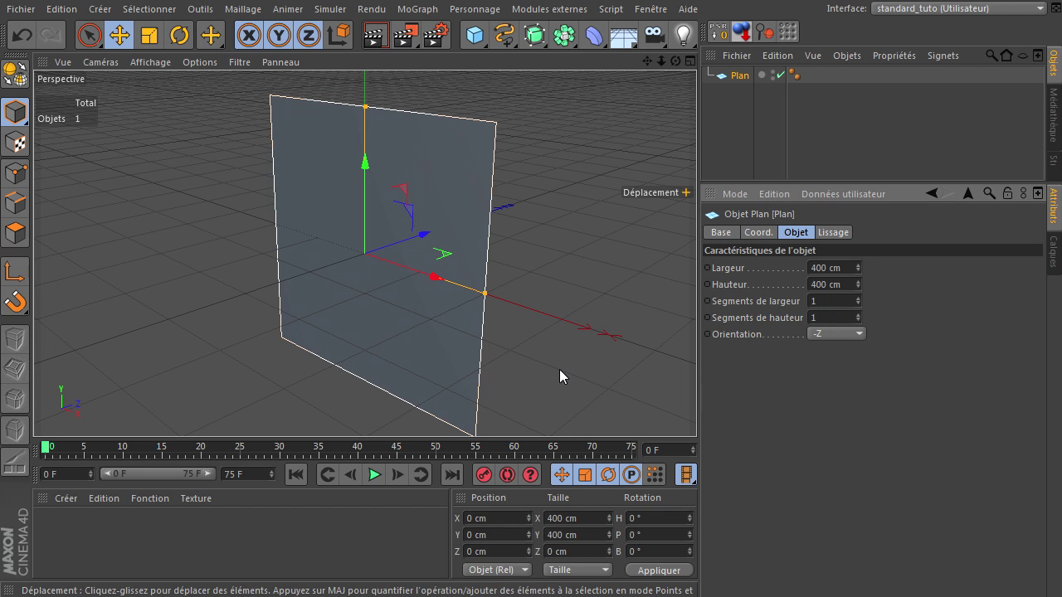
Set the plane's width to 800 cm and its height to 600 cm
double_click(843, 269)
type("800")
key("Tab")
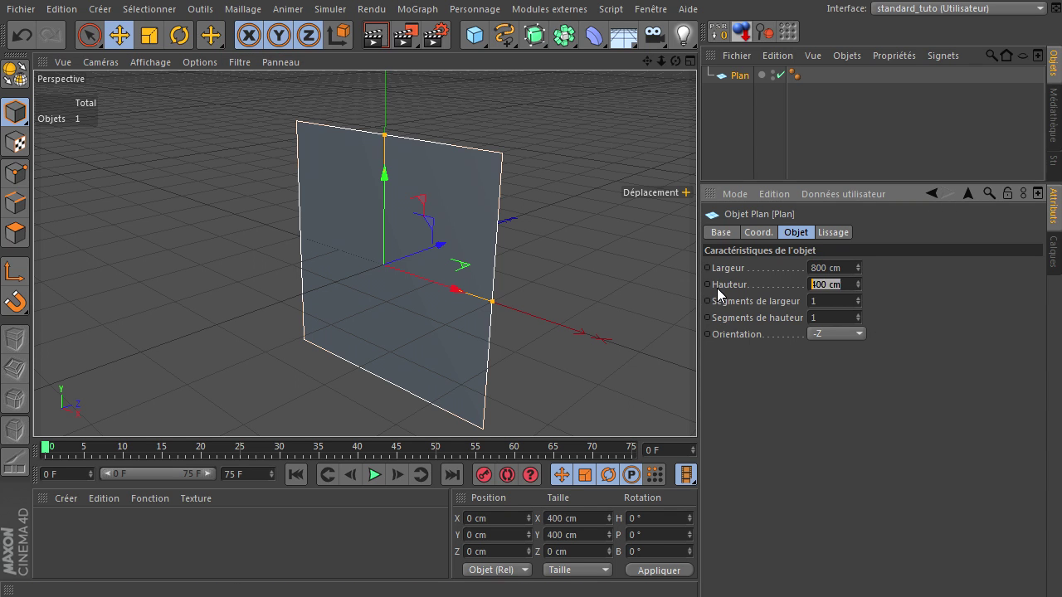
type("600")
key("Return")
scroll(544, 289, "down", 3)
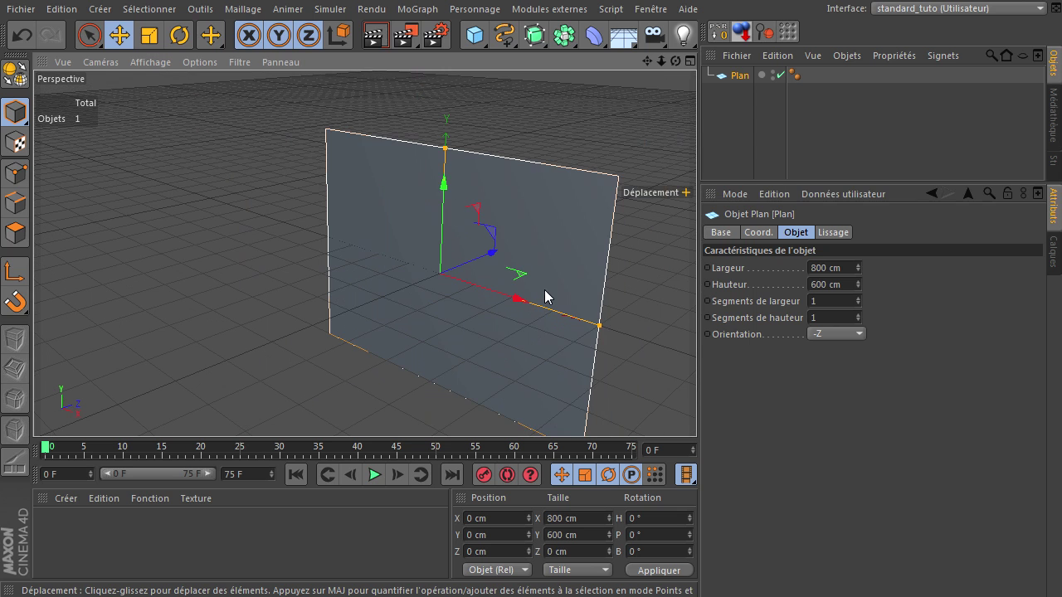
Raise the plane to a Y position of 300 cm so its lower edge rests on the floor grid
left_click(740, 38)
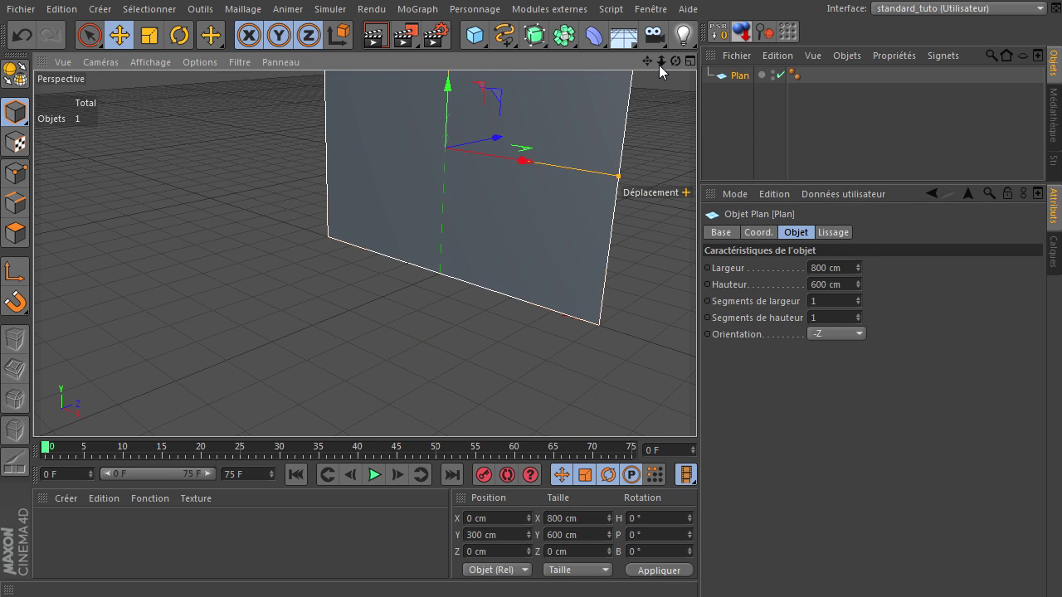
left_click_drag(659, 64, 699, 405)
left_click_drag(646, 59, 695, 409)
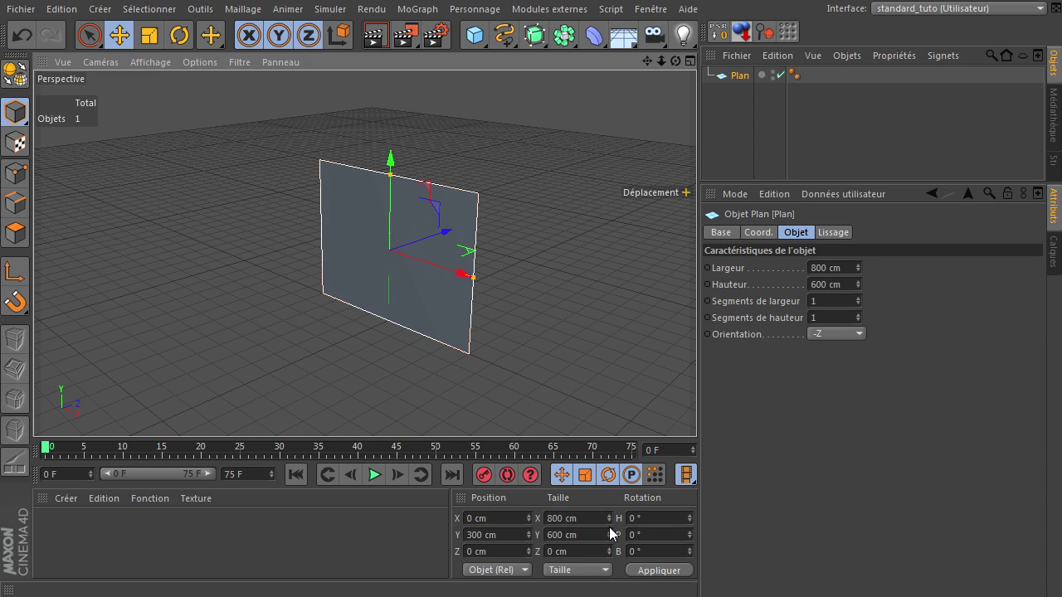
Create three new materials and turn off the Spécularité channel on all of them together
double_click(145, 533)
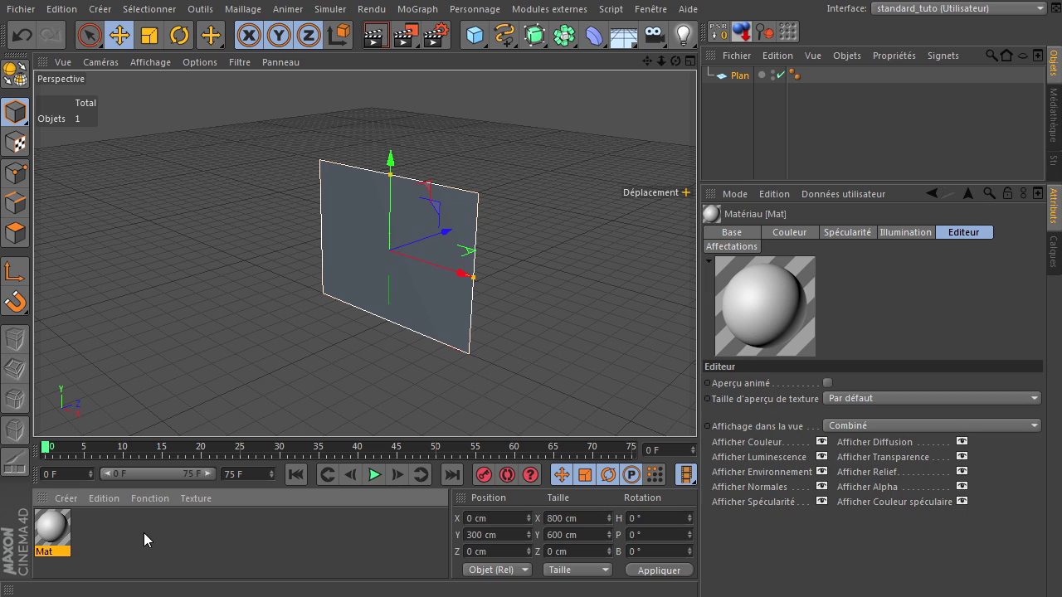
double_click(144, 532)
double_click(144, 532)
left_click_drag(180, 531, 73, 551)
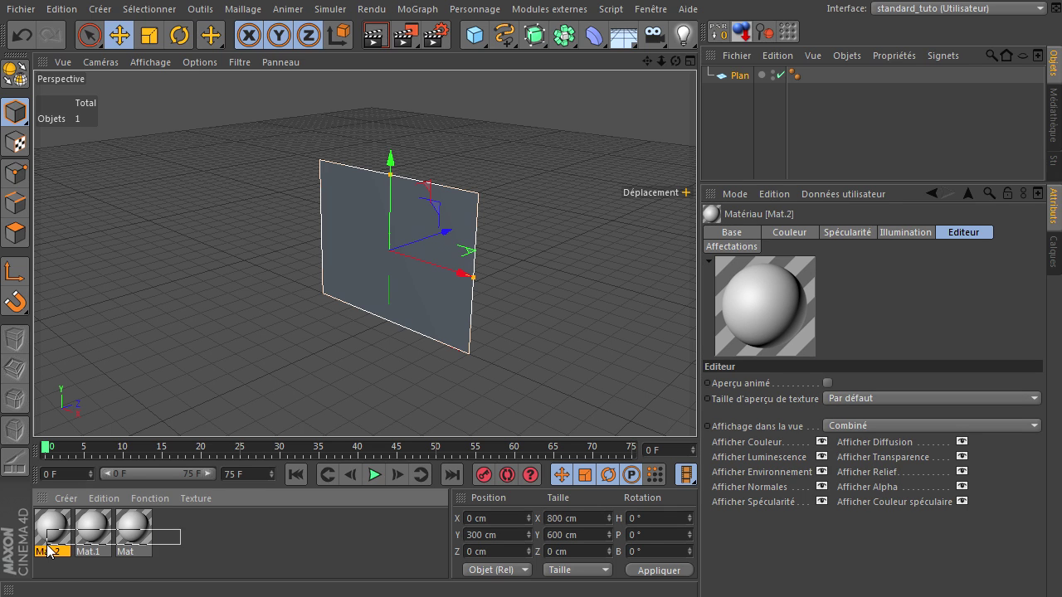
left_click(746, 234)
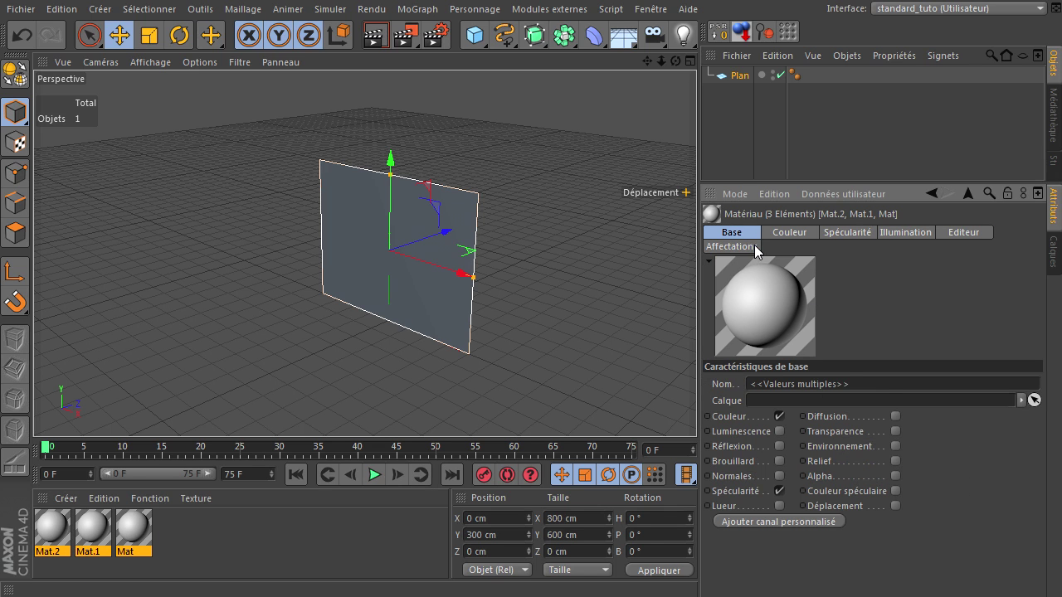
left_click(239, 535)
Reorder the materials in the sequence Mat, Mat.1, Mat.2
left_click(51, 523)
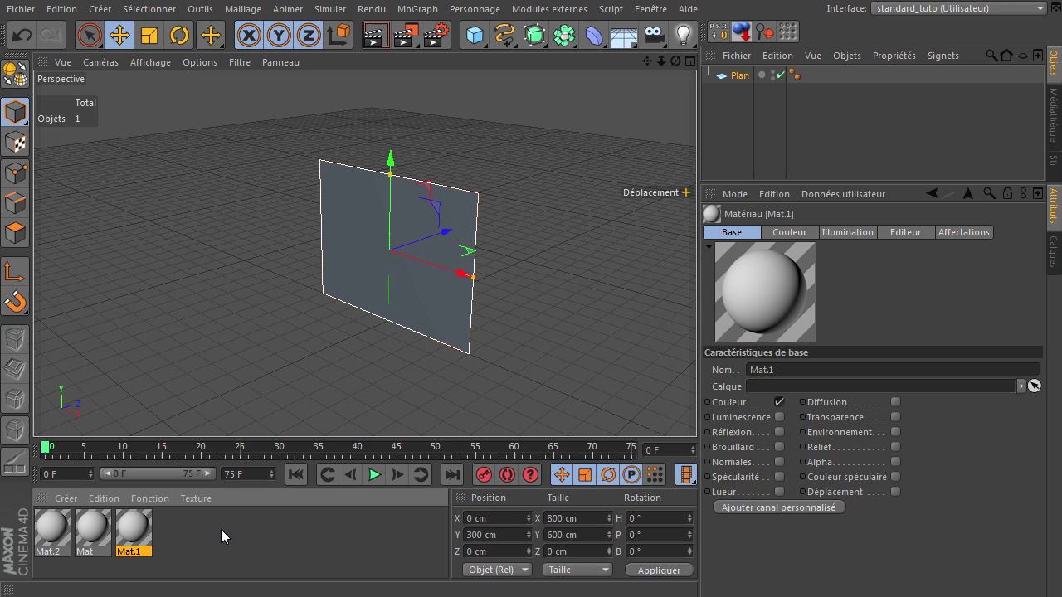
left_click_drag(220, 529, 221, 529)
left_click(225, 553)
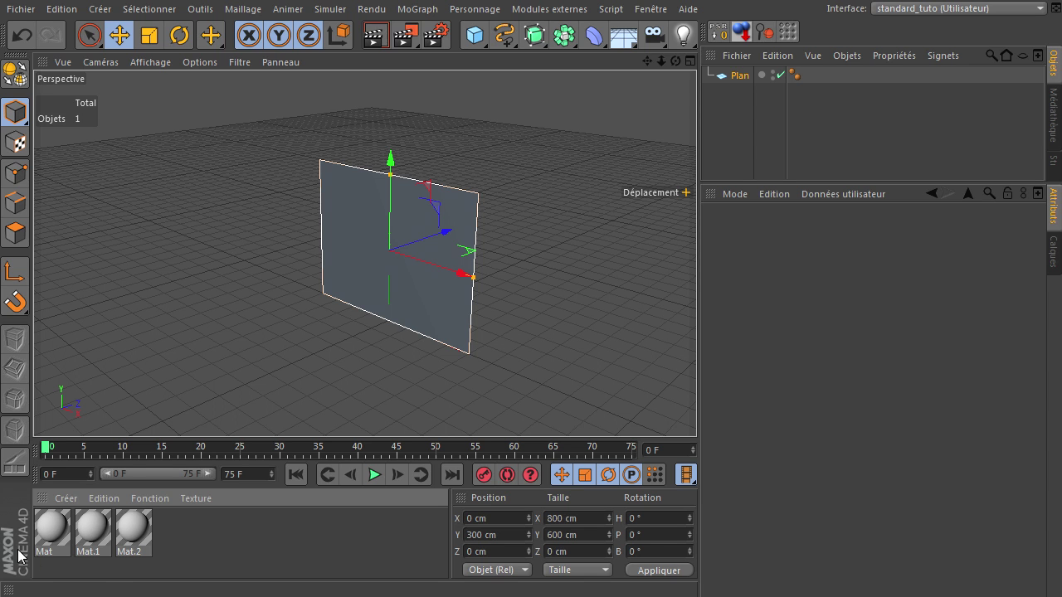
Load Landscape-368.jpg as the Couleur texture of material Mat, without copying the image into the project
left_click(43, 523)
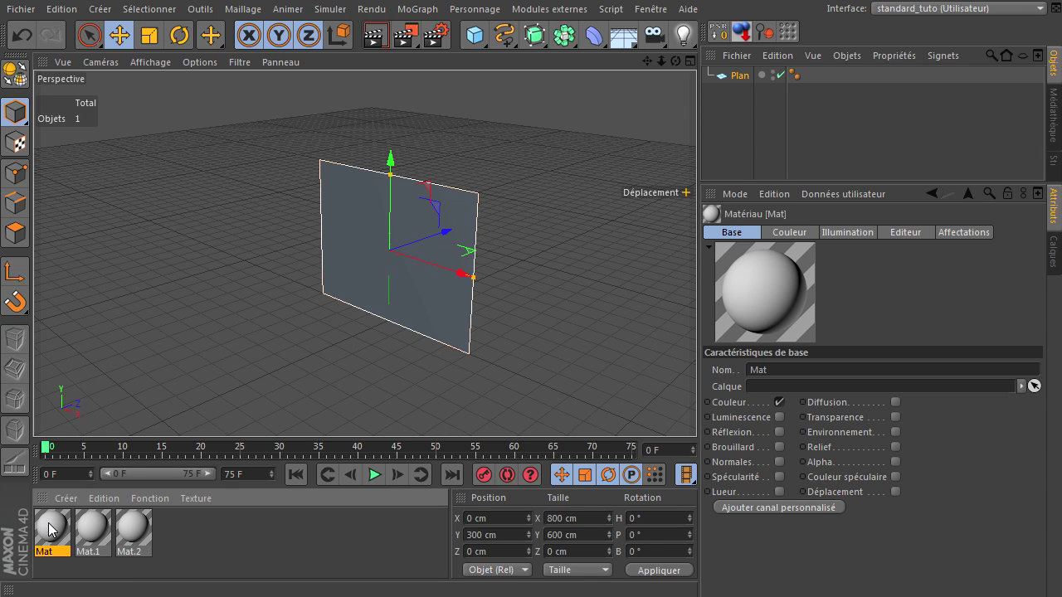
double_click(48, 523)
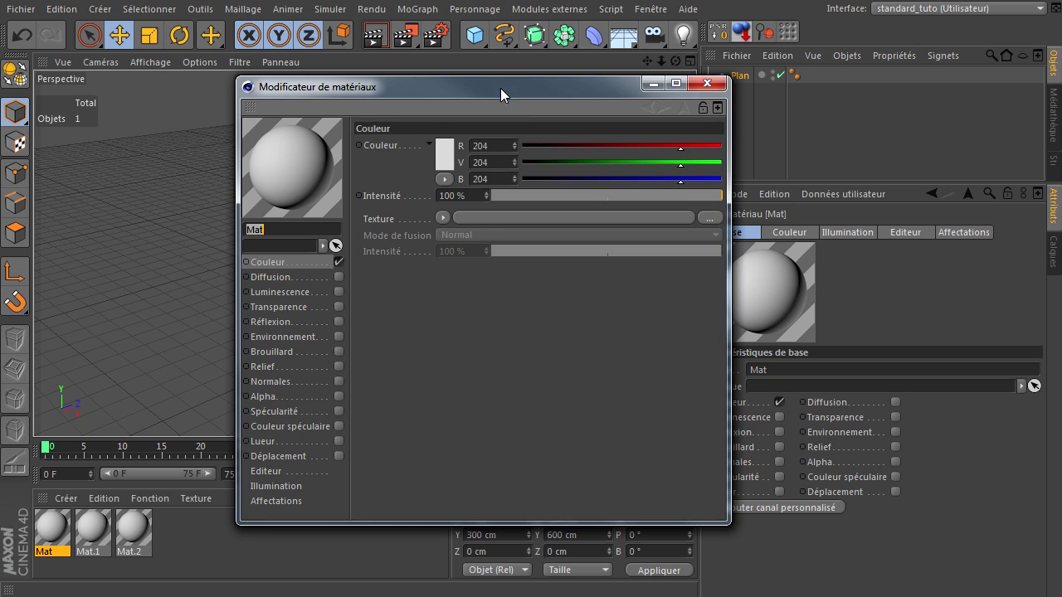
left_click_drag(500, 87, 343, 57)
left_click(118, 236)
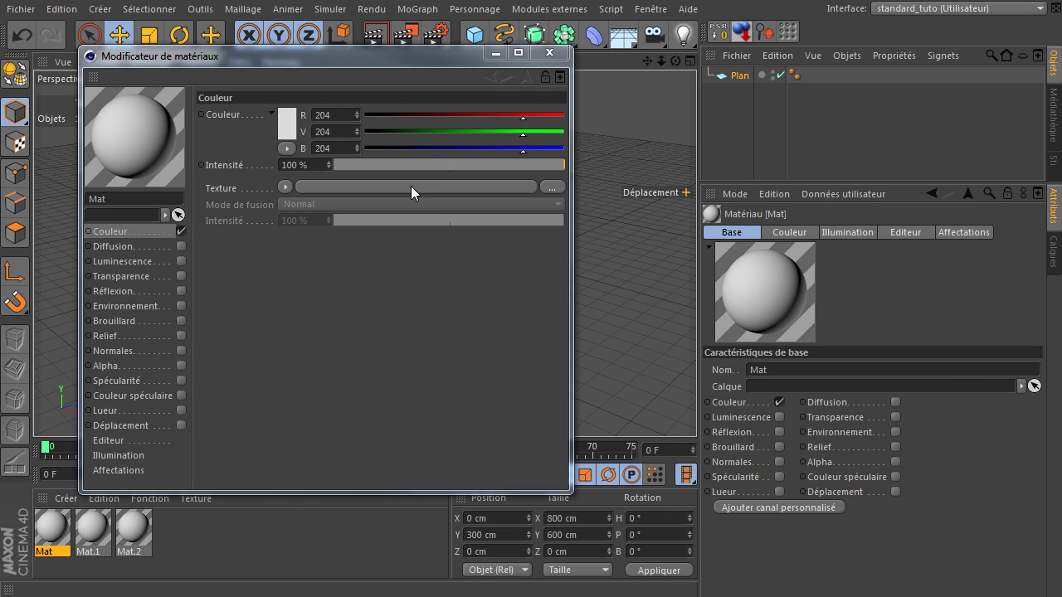
left_click(905, 468)
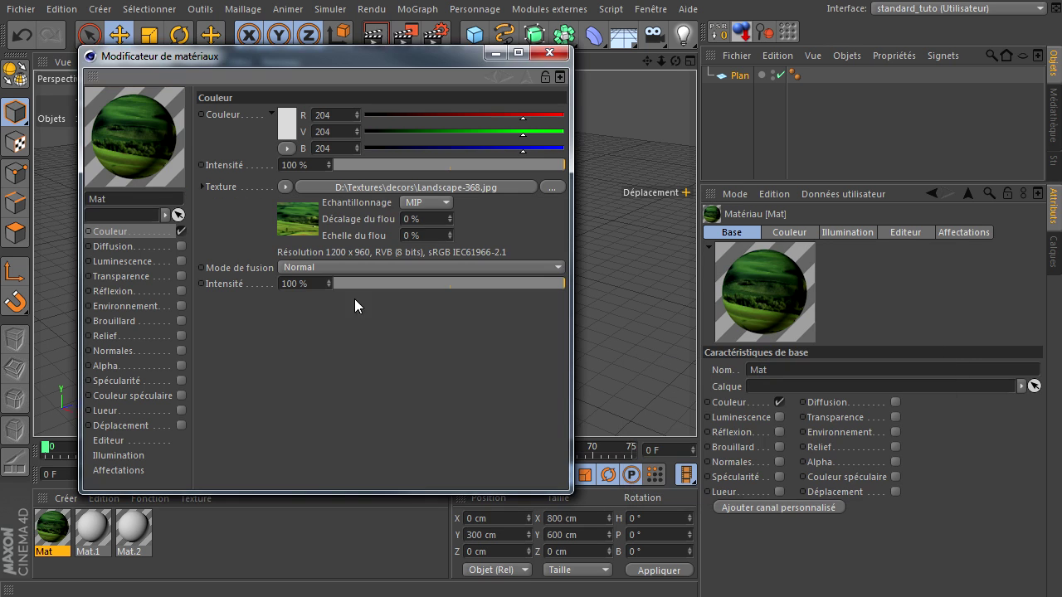
left_click(544, 54)
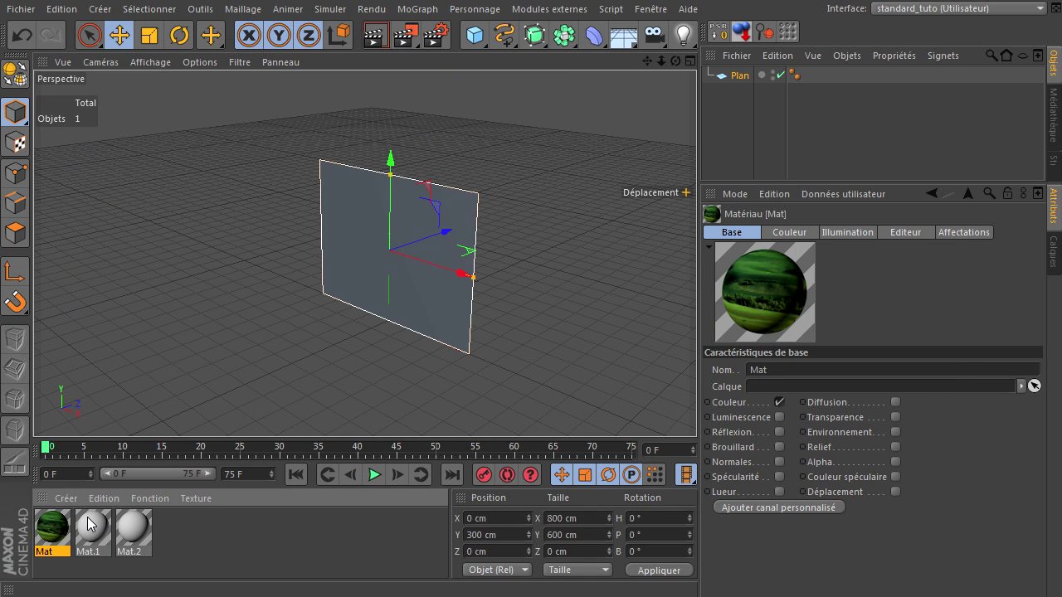
Load Town-&-Country-0907.jpg as the Couleur texture of material Mat.1, without copying the image into the project
double_click(91, 525)
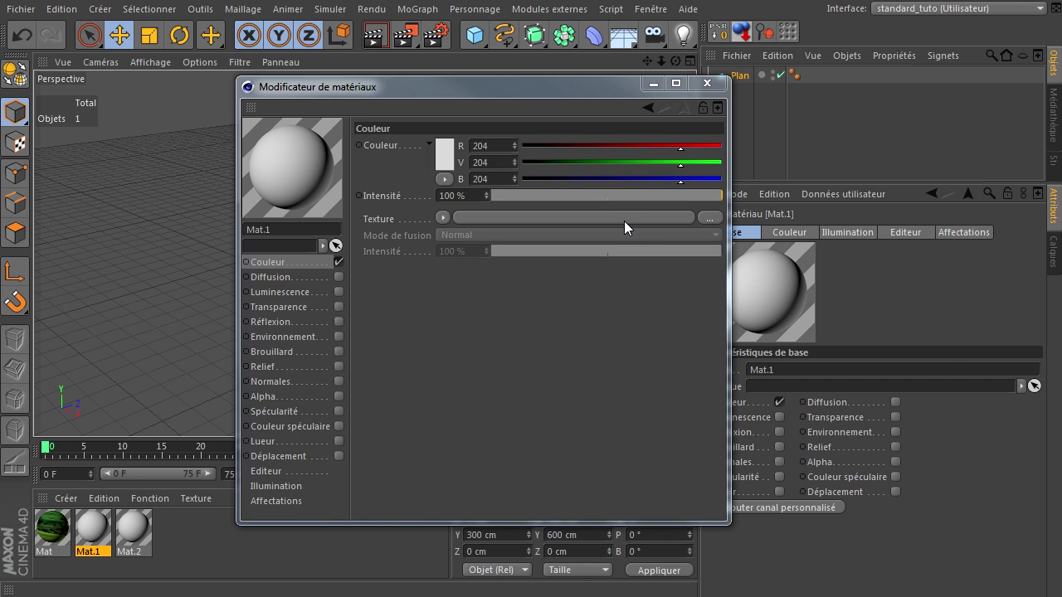
left_click(906, 470)
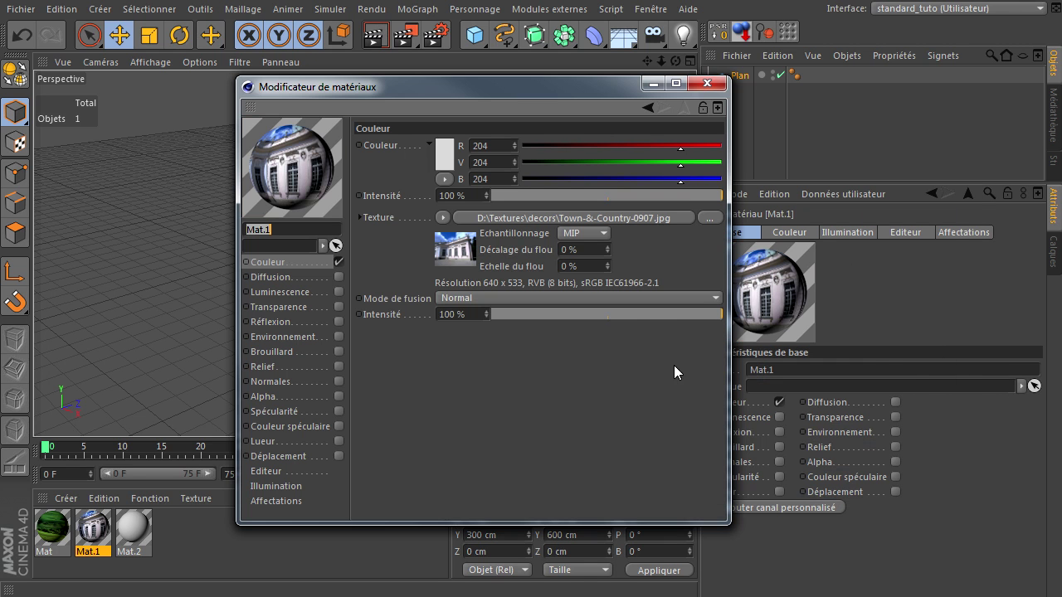
left_click(706, 83)
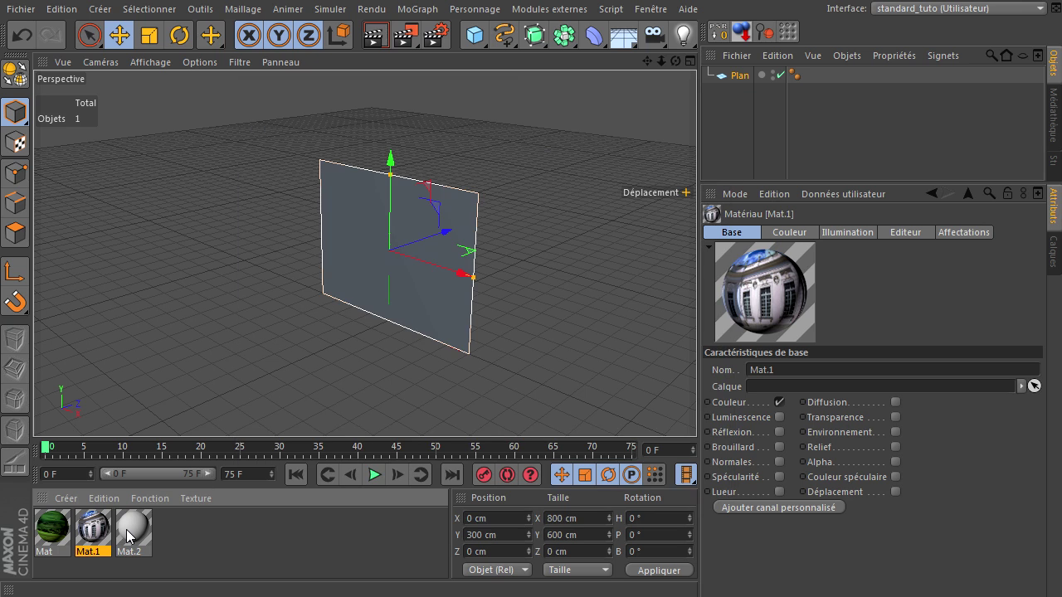
Load Landscape-620.jpg as the Couleur texture of material Mat.2, without copying the image into the project
left_click(126, 529)
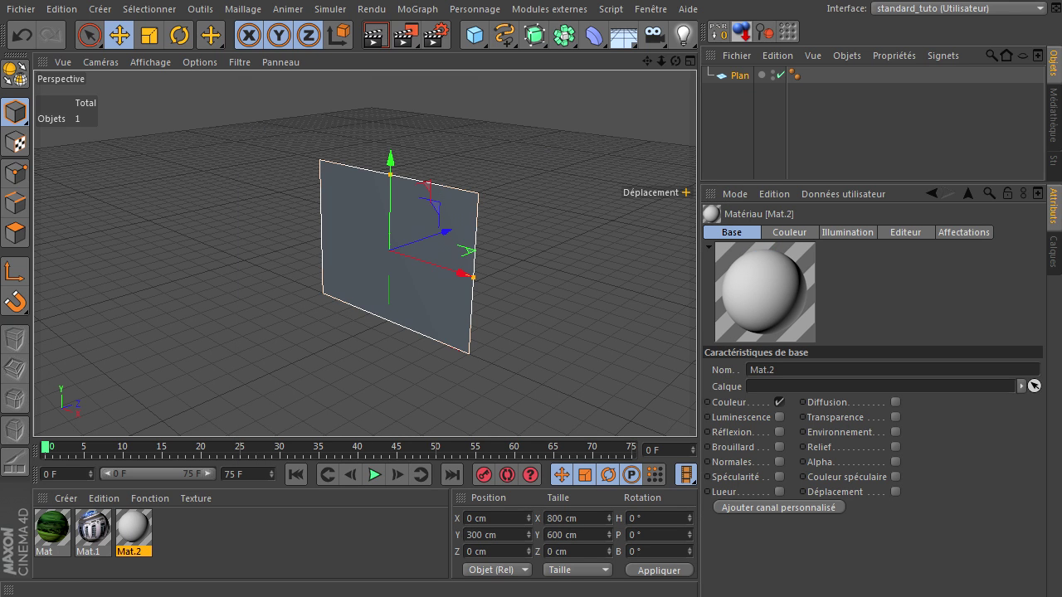
double_click(134, 531)
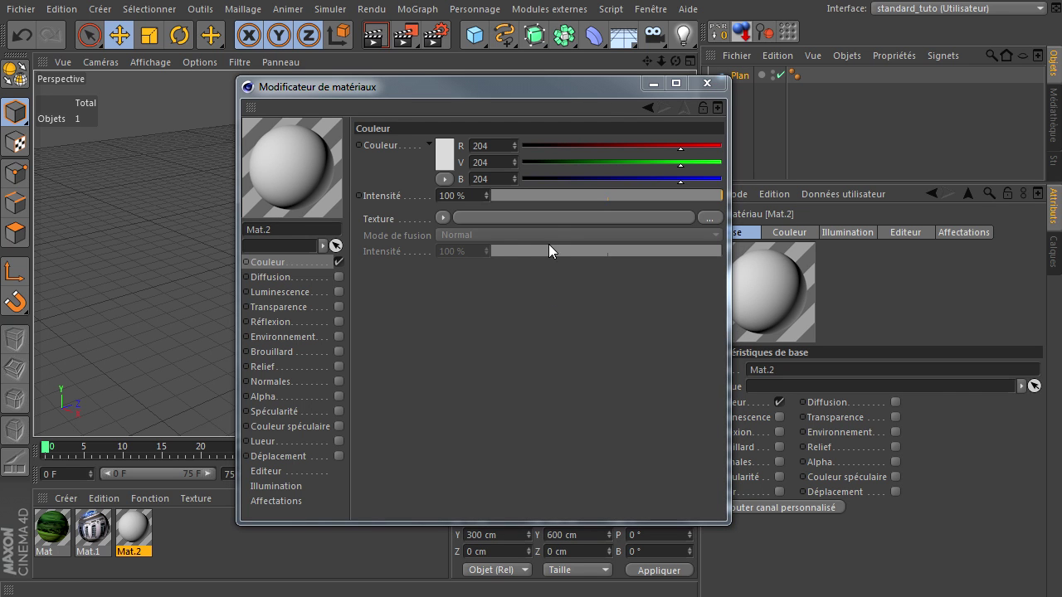
left_click(558, 218)
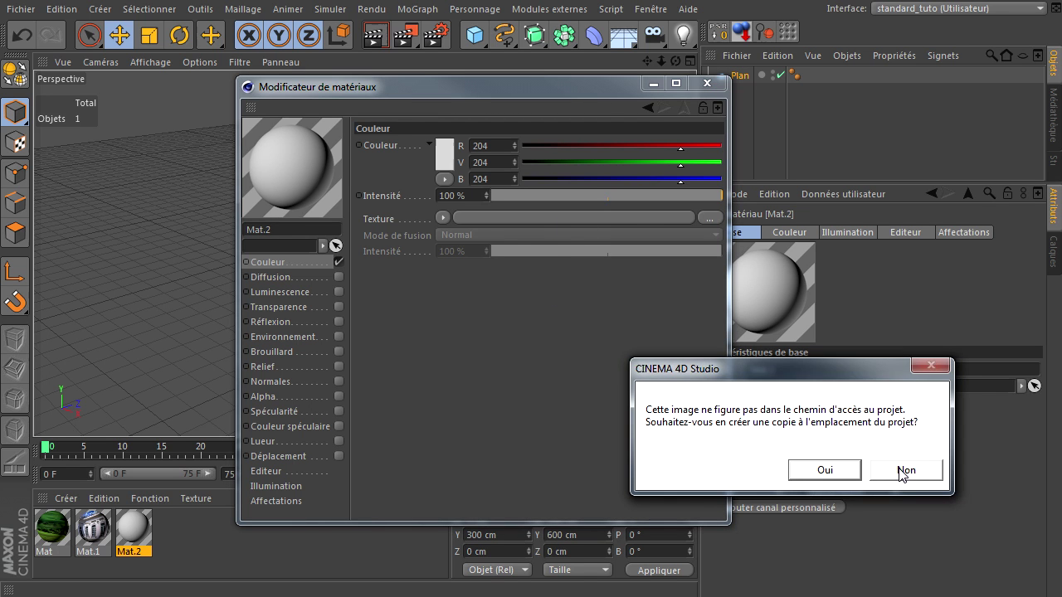
left_click(903, 467)
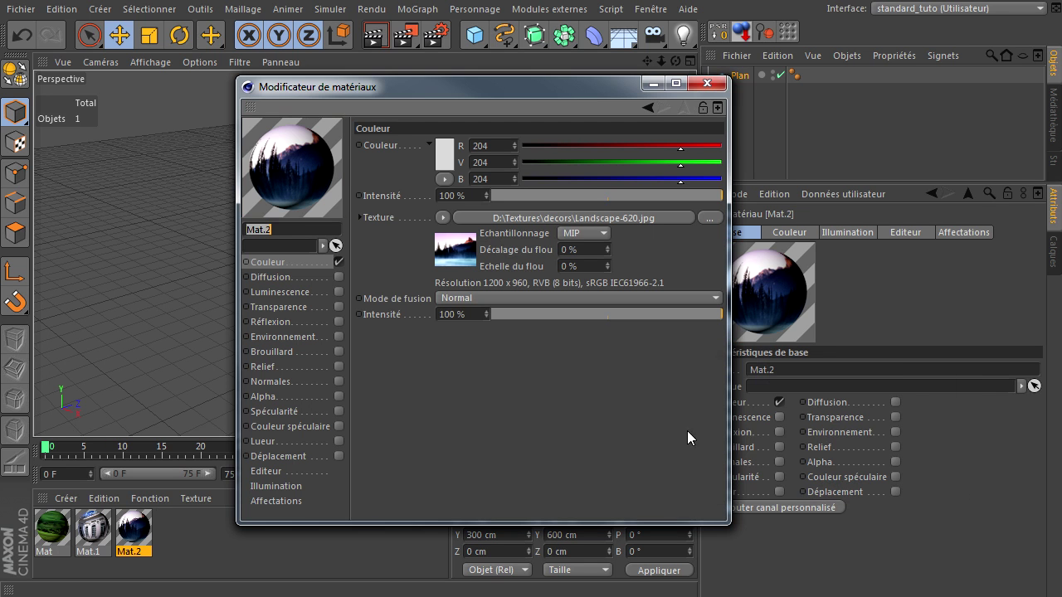
left_click(705, 83)
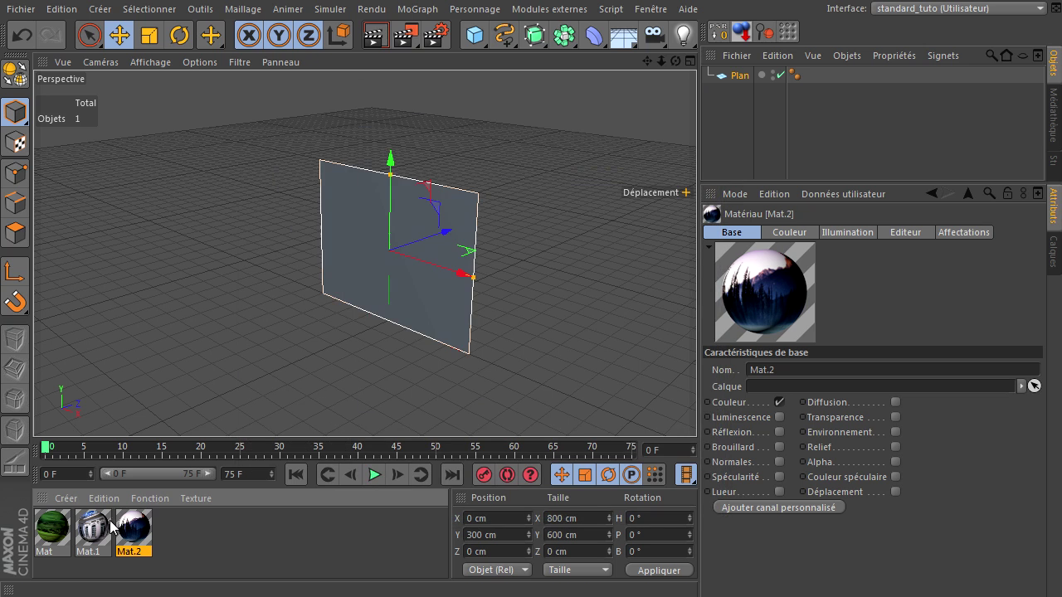
Apply material Mat to the plane and select the Matériau parameter of its texture tag
left_click(52, 529)
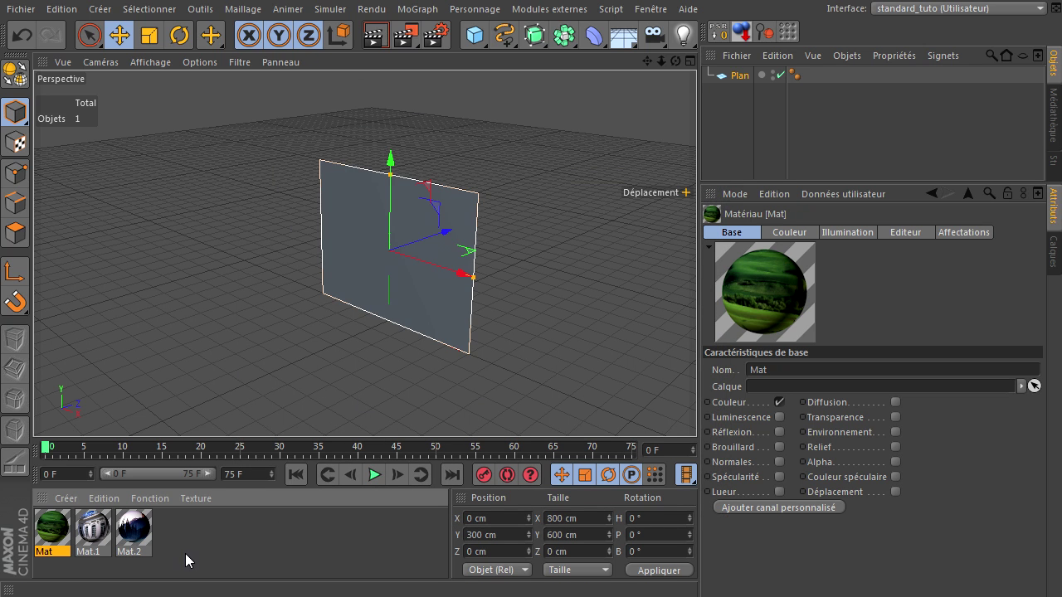
left_click_drag(65, 553, 408, 273)
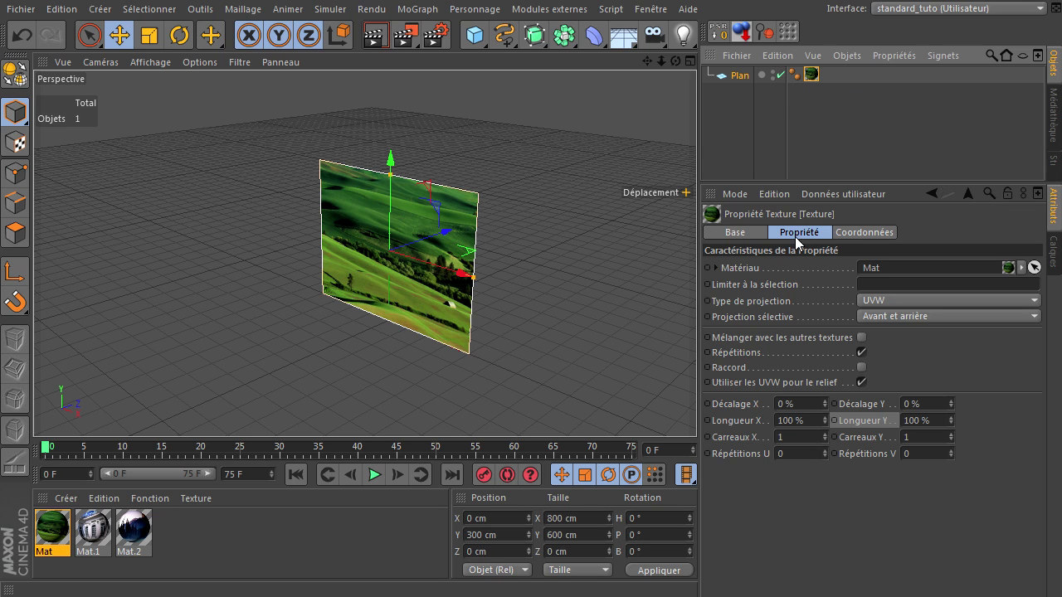
left_click(758, 268)
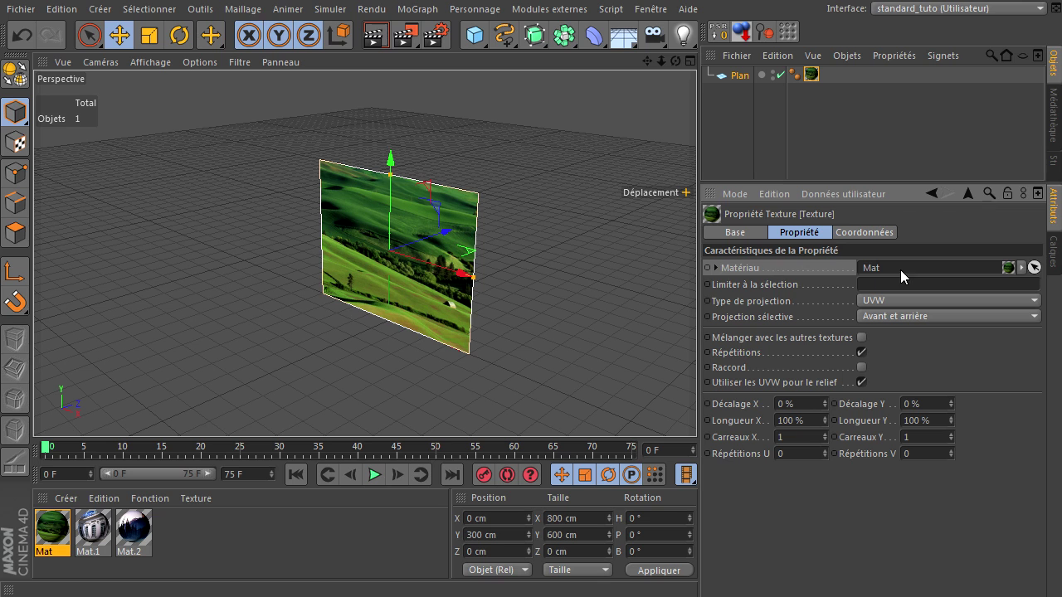
Swap the material of the plane's texture tag to Mat.1, to Mat.2 and back to Mat
left_click(813, 76)
left_click_drag(929, 258, 924, 266)
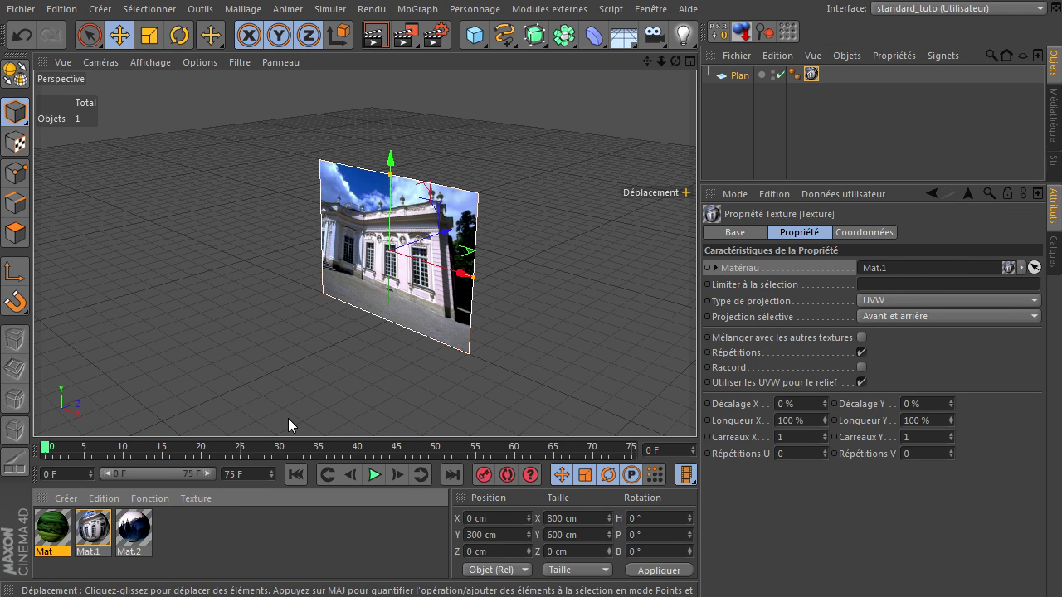
left_click_drag(128, 537, 933, 264)
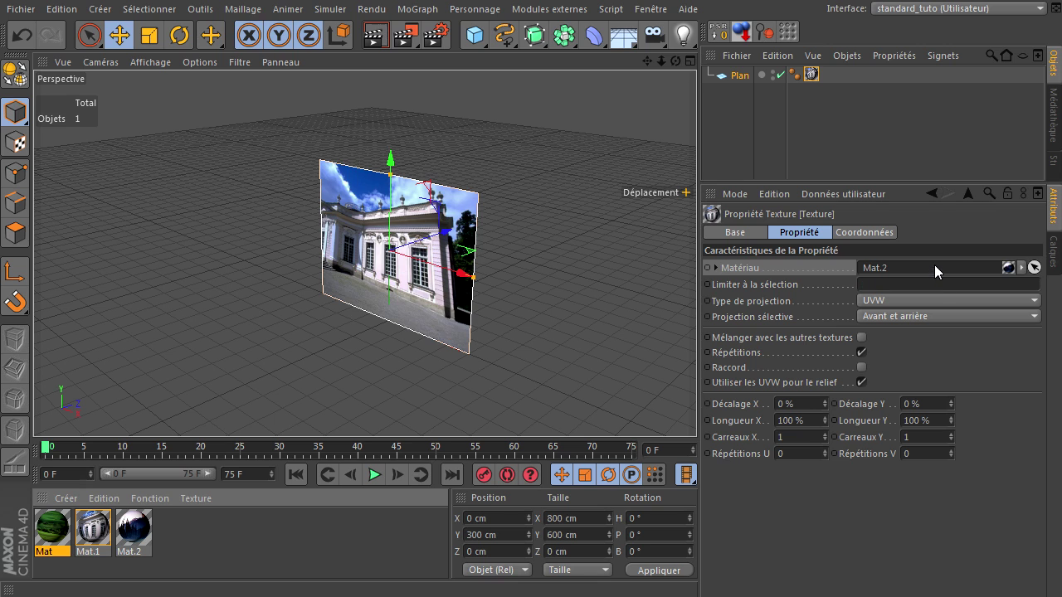
left_click_drag(45, 531, 891, 268)
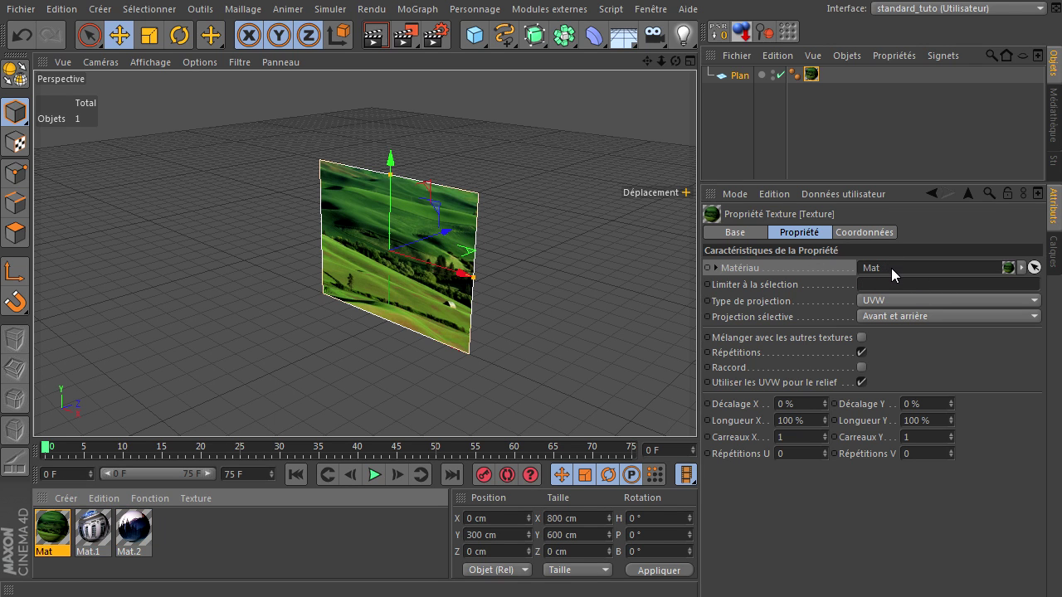
left_click(810, 75)
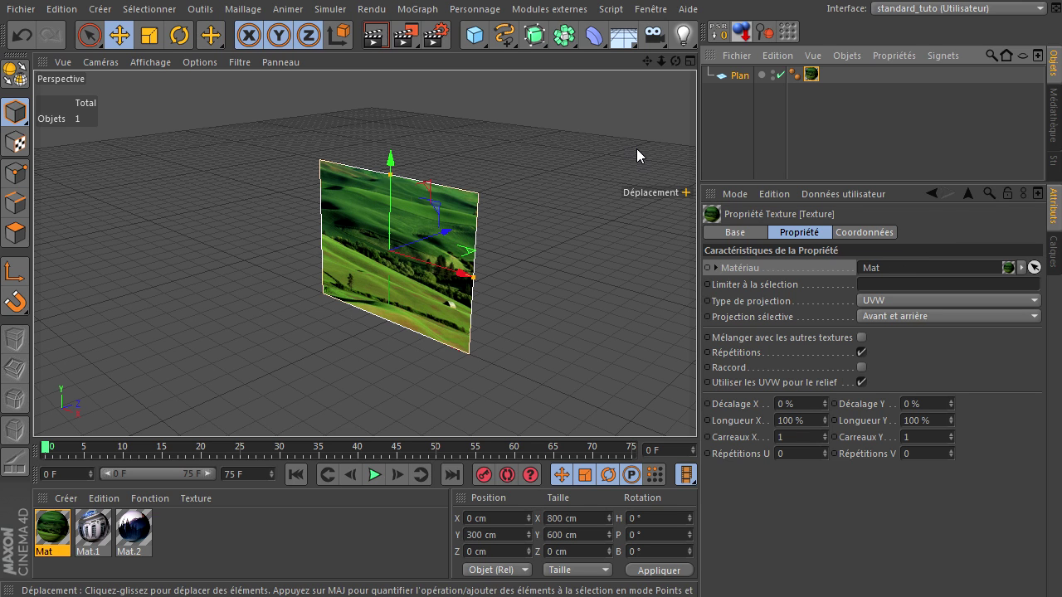
Add an XPresso tag to the plane and show the X-Pool operator list in its editor
left_click(757, 78)
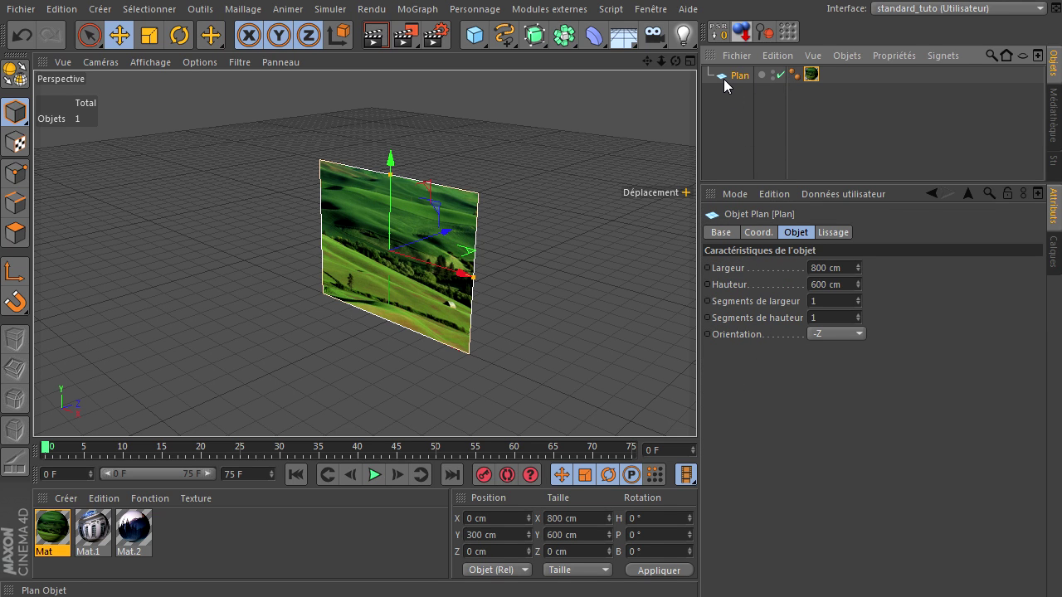
right_click(718, 76)
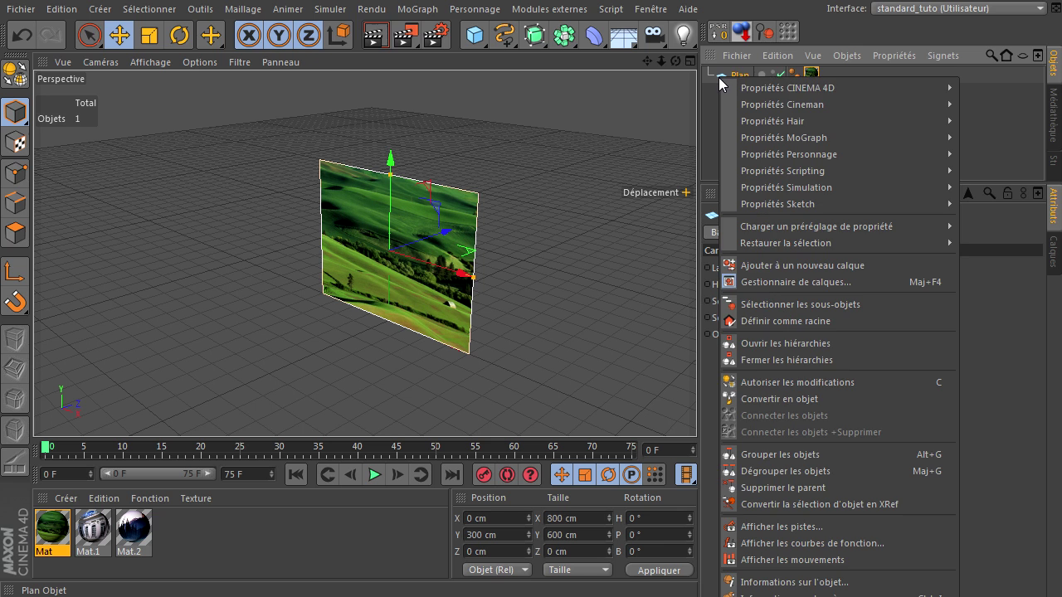
mouse_move(800, 85)
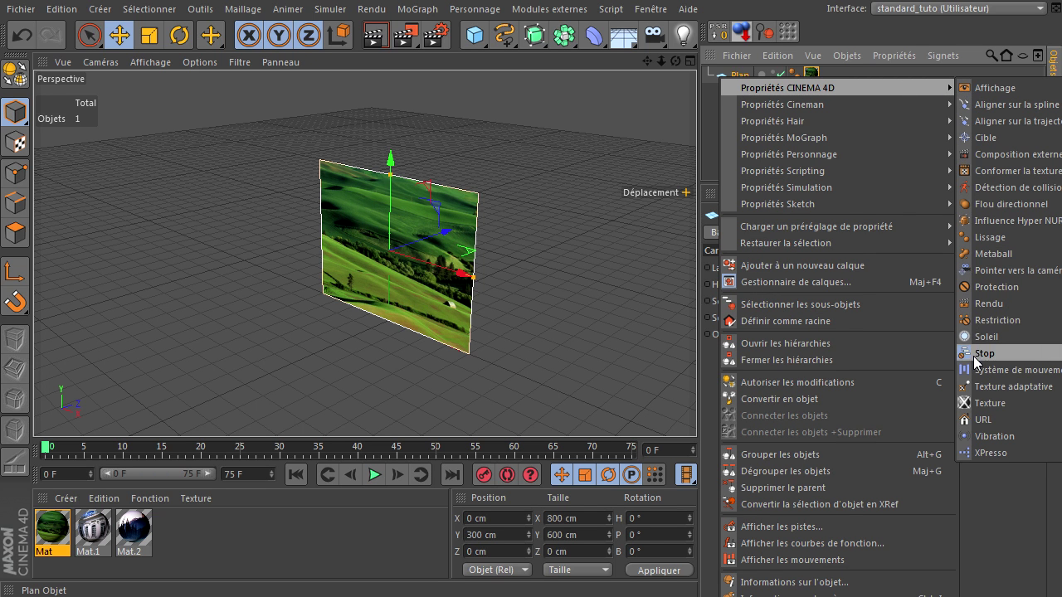
left_click(989, 453)
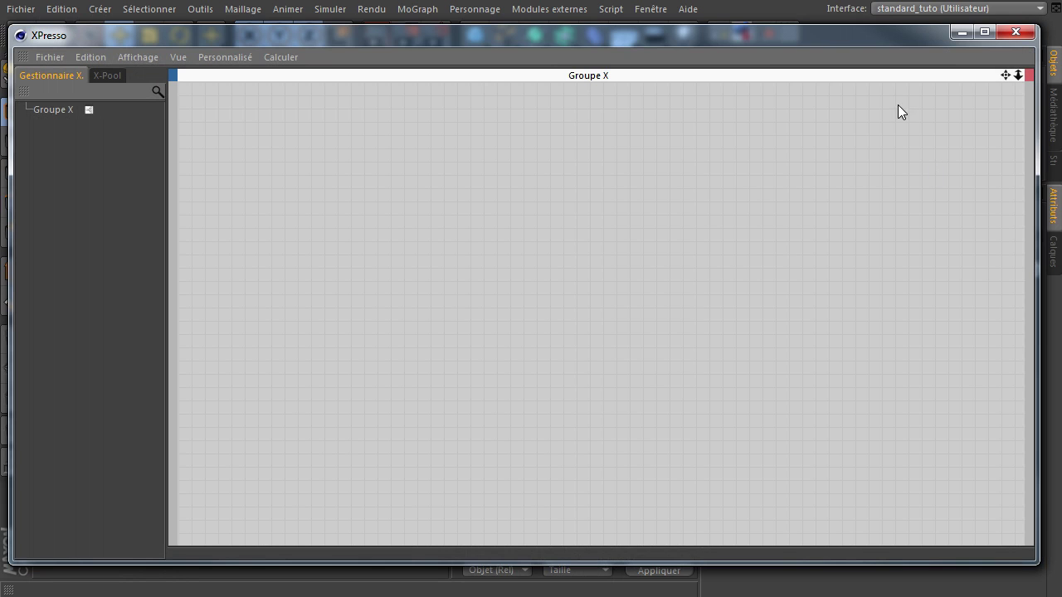
left_click(110, 76)
left_click_drag(351, 34, 354, 47)
left_click_drag(362, 87, 386, 253)
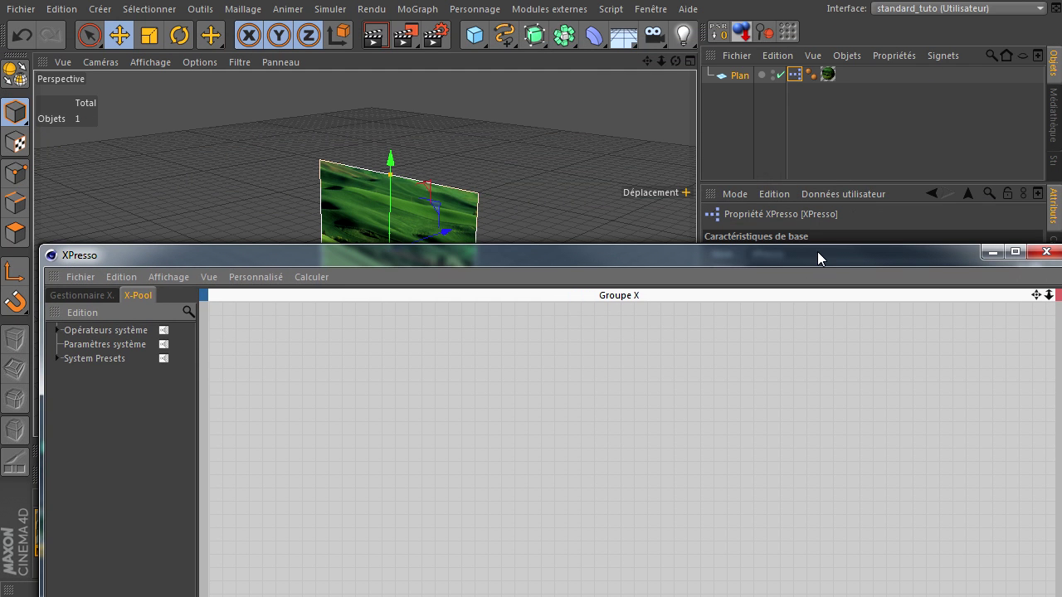
left_click_drag(817, 251, 838, 341)
Add the plane's texture tag to the XPresso graph as a node and enlarge the node
left_click(830, 78)
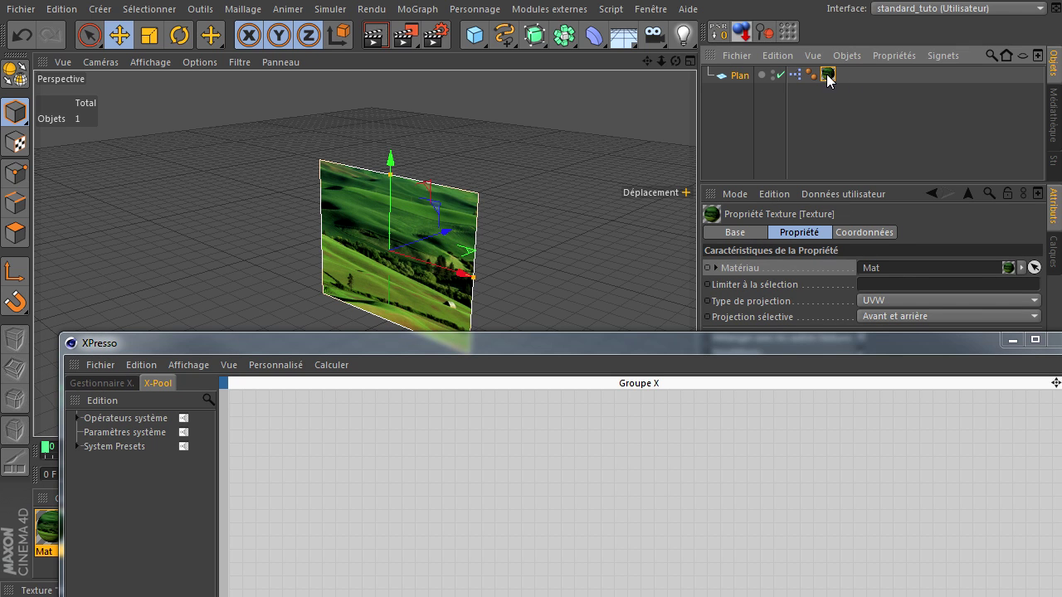
left_click(772, 341)
left_click_drag(773, 341, 771, 138)
left_click(827, 78)
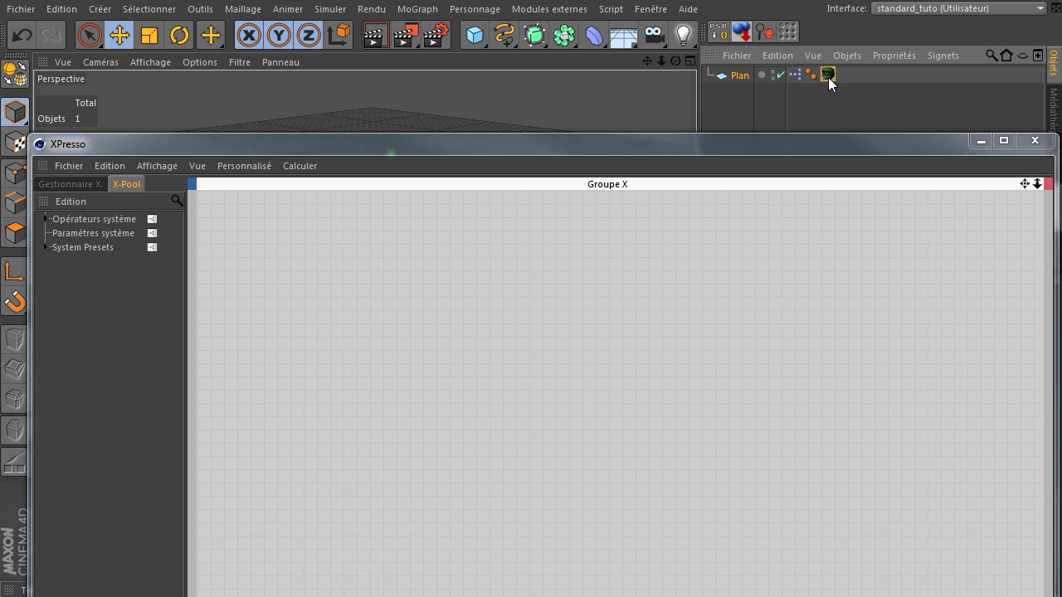
left_click_drag(812, 309, 810, 304)
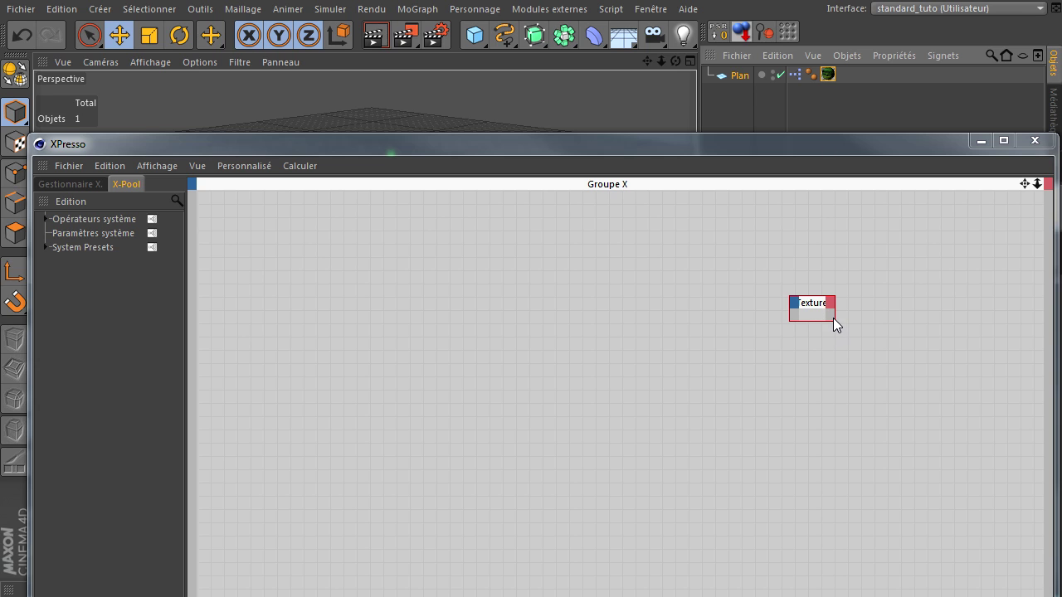
left_click_drag(834, 320, 915, 349)
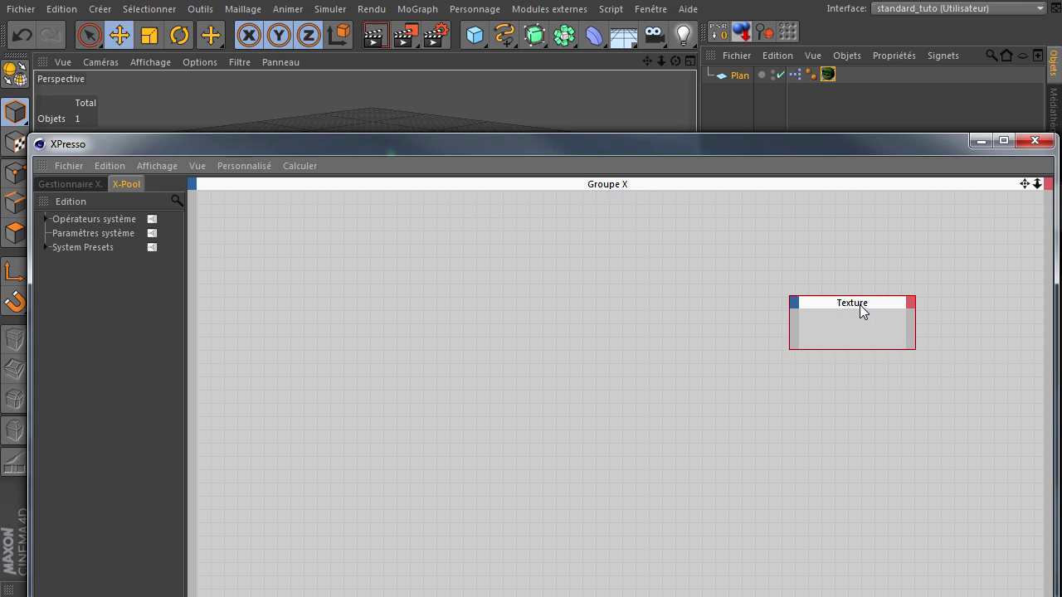
Add a Matériau input port to the Texture node
left_click(794, 300)
mouse_move(823, 345)
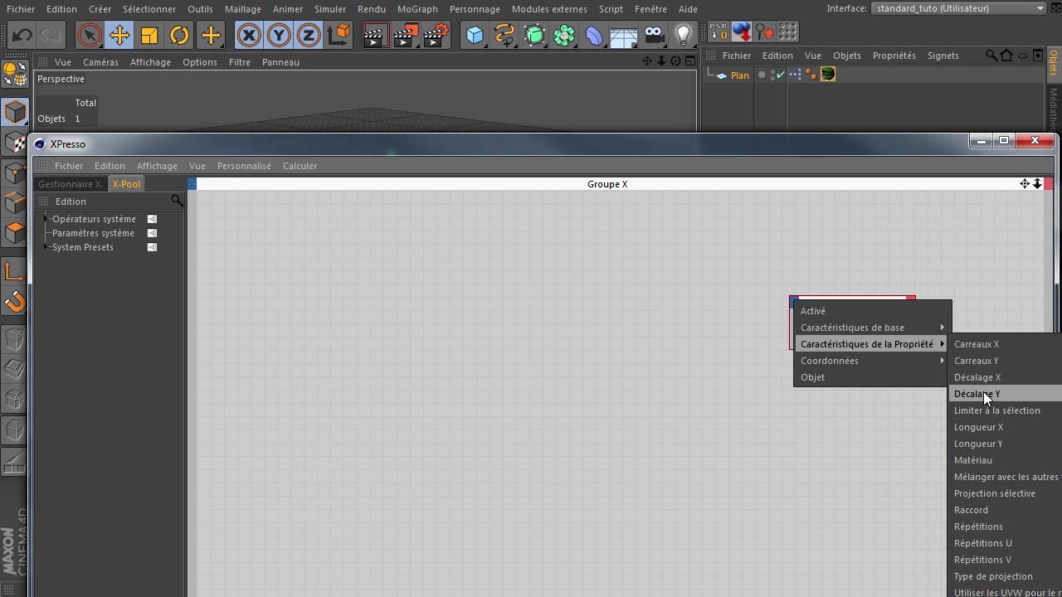
left_click(983, 461)
Display the texture tag's properties to compare its Matériau parameter with the Texture node's input
left_click_drag(828, 137, 856, 381)
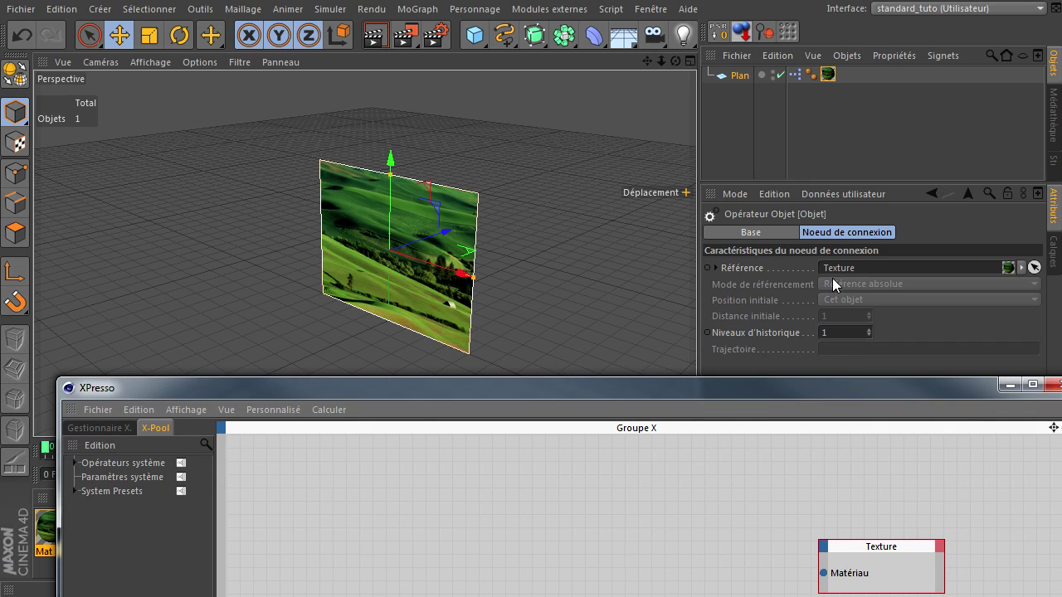
left_click(827, 76)
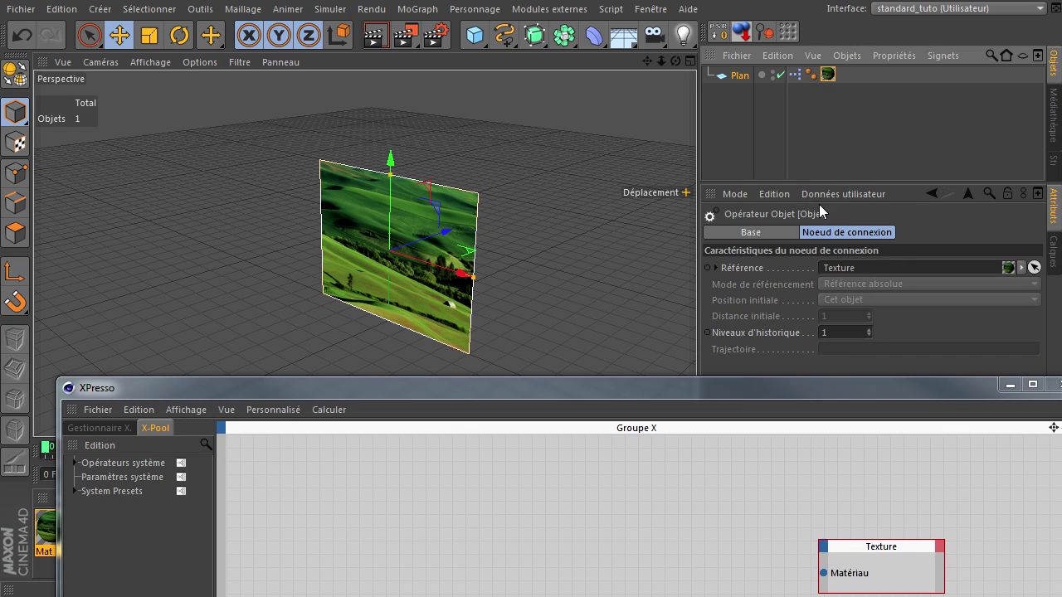
left_click(827, 75)
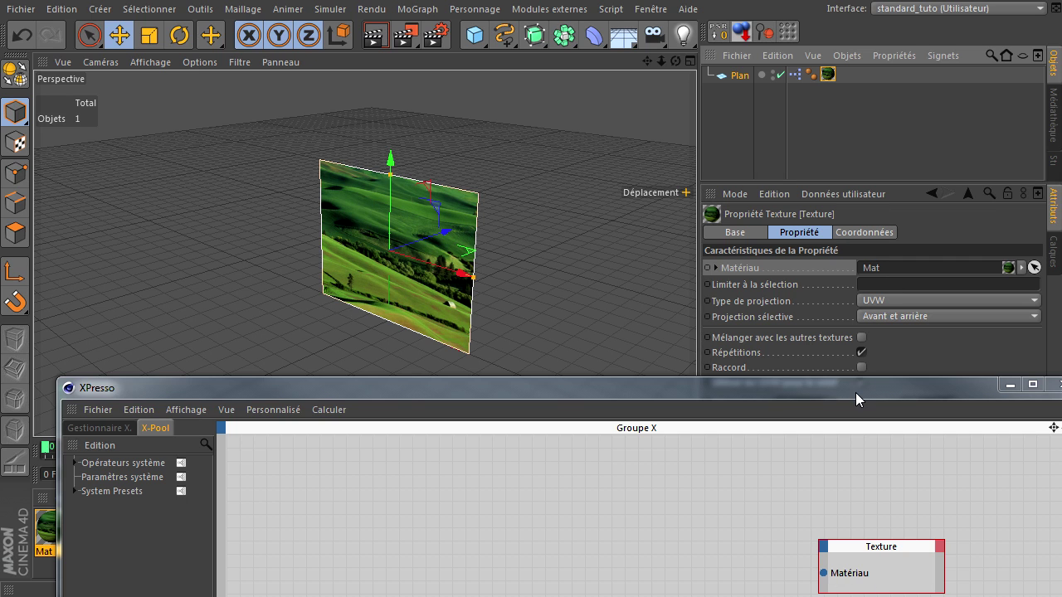
left_click_drag(855, 398, 847, 323)
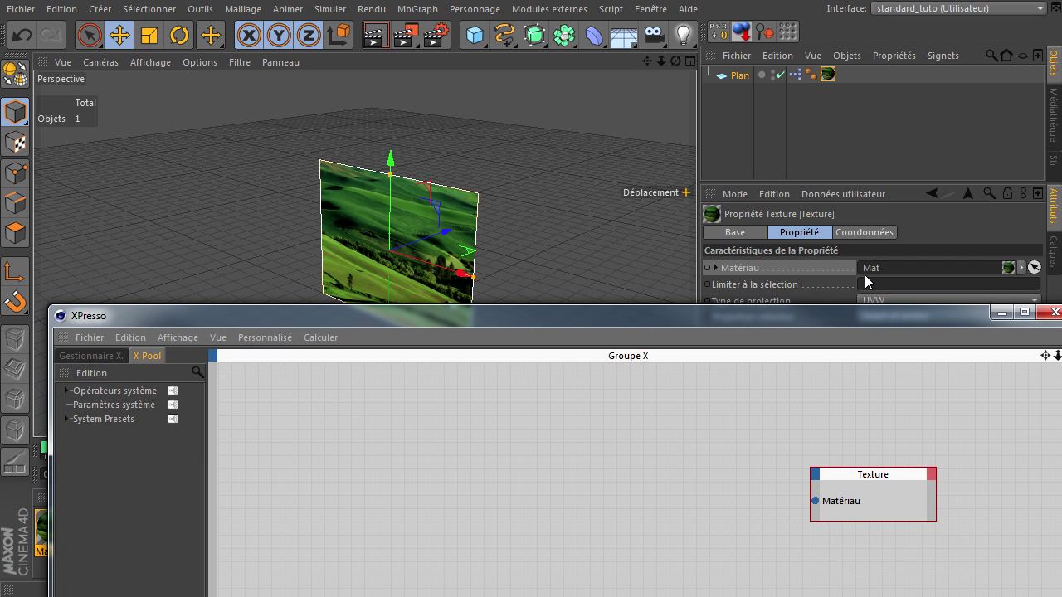
Add a Liste de liens operator from the XPresso Généralités group before the Texture node and enlarge it
left_click_drag(771, 315, 738, 71)
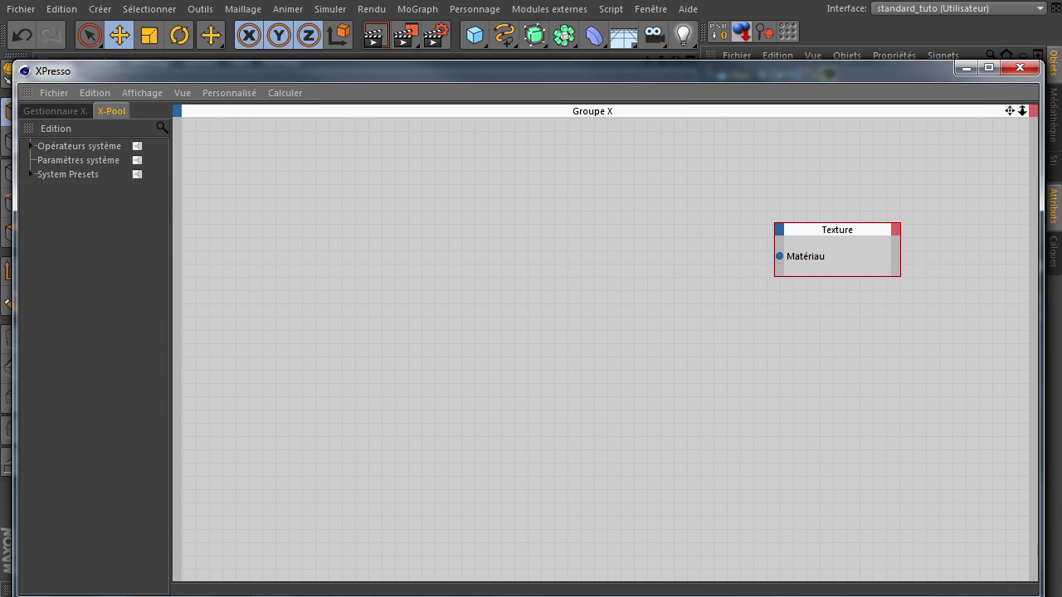
left_click_drag(523, 593, 522, 505)
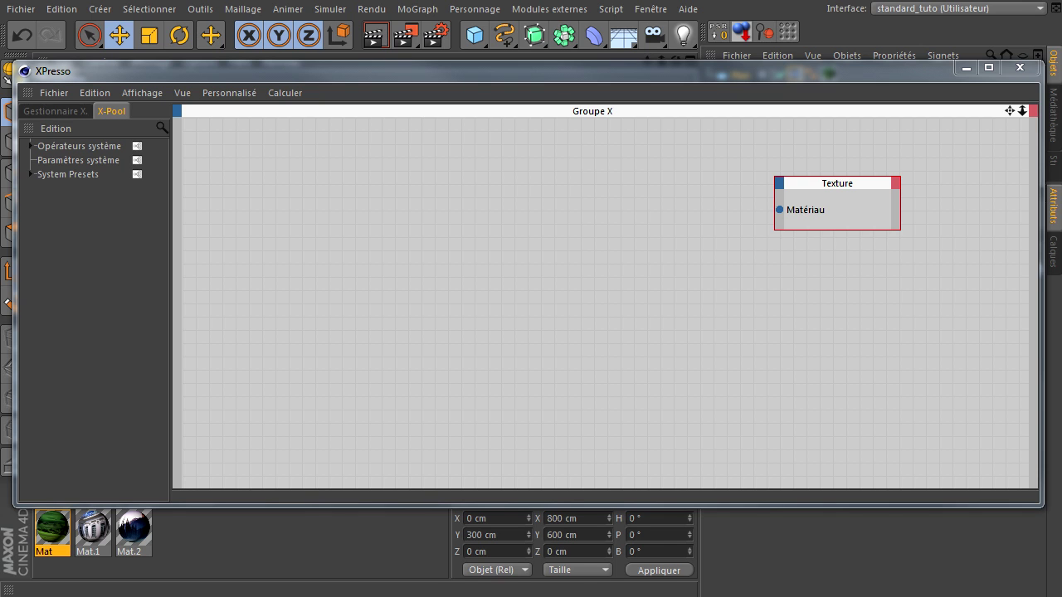
left_click(30, 146)
left_click(40, 159)
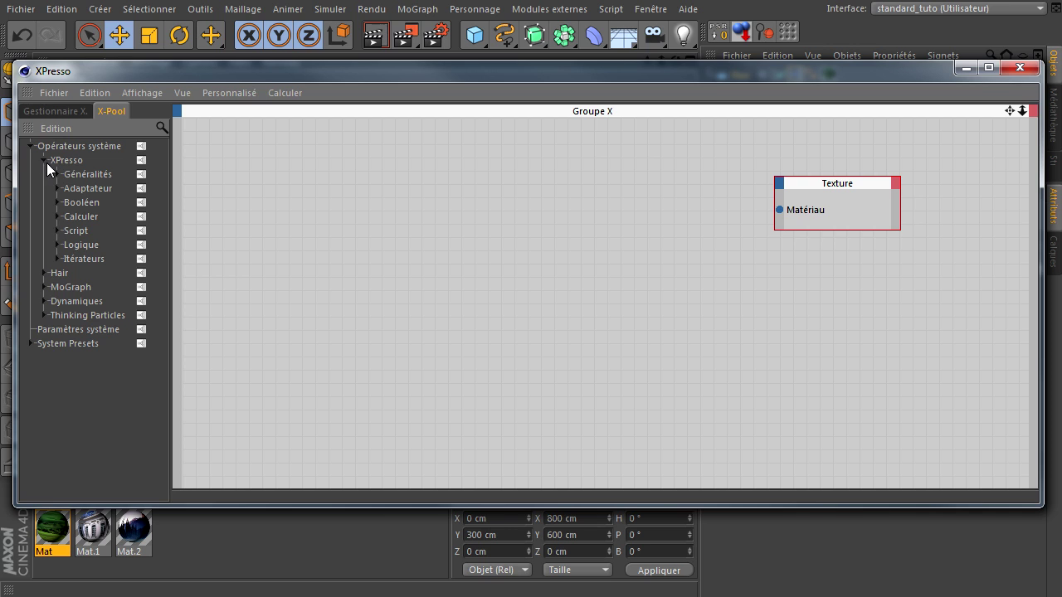
left_click(55, 174)
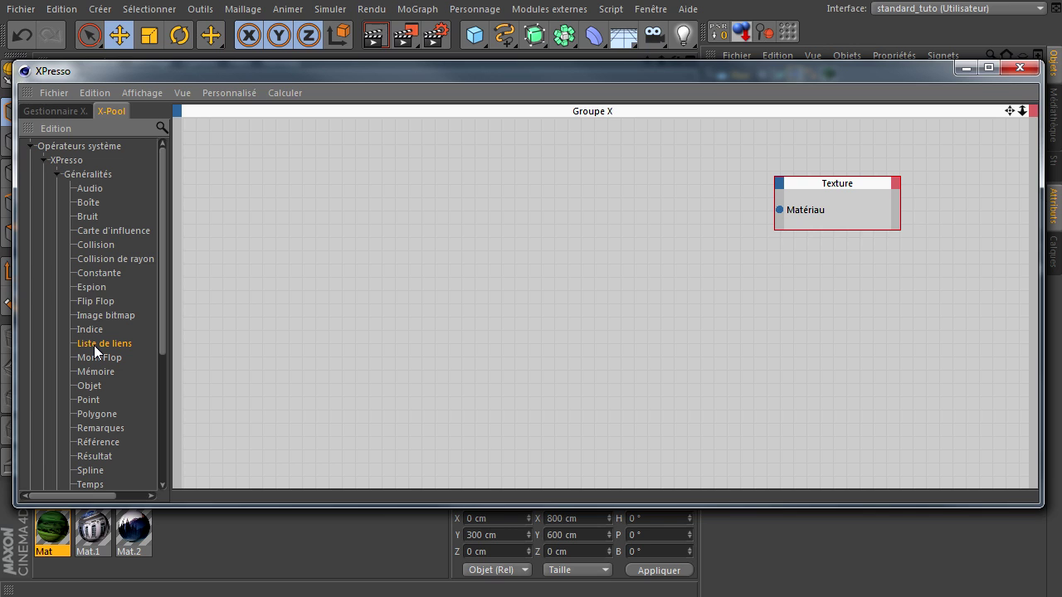
left_click_drag(418, 309, 679, 220)
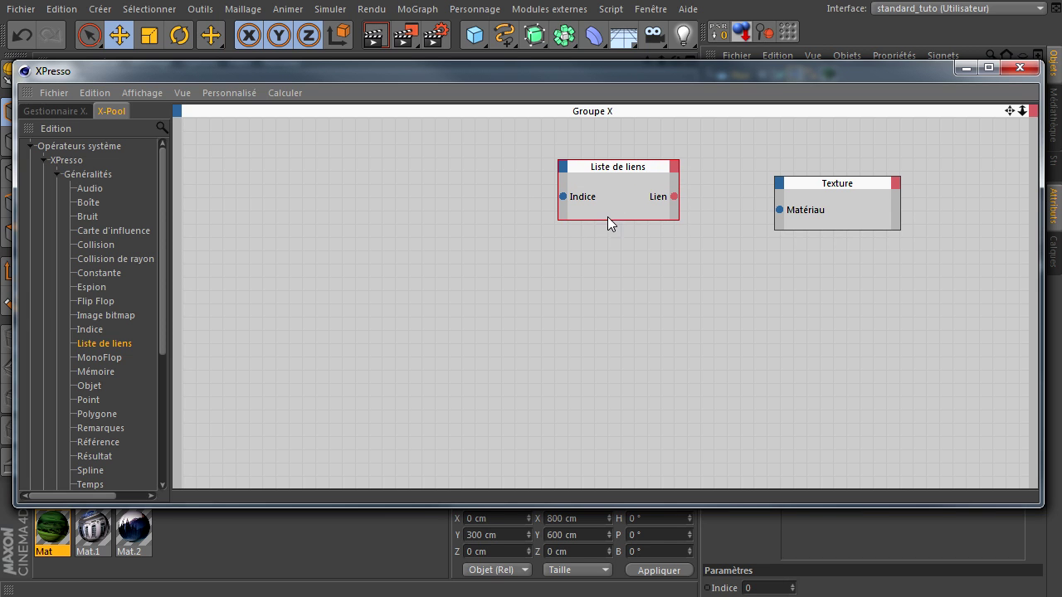
Fill the Liste de liens node with Mat, Mat.1 and Mat.2, and connect its Lien output to the Texture node's Matériau input
left_click_drag(611, 71, 252, 15)
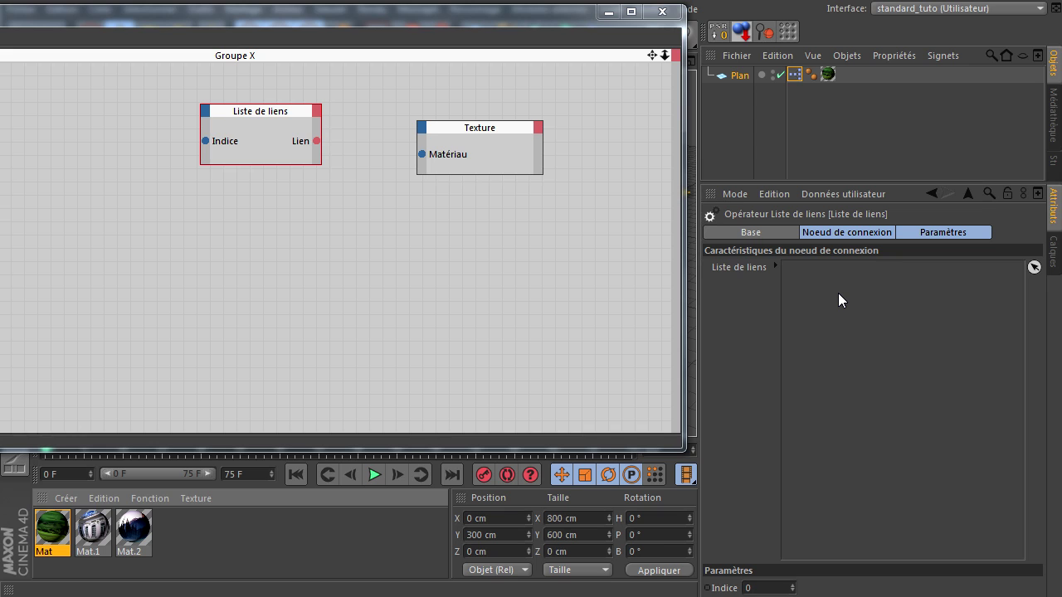
left_click_drag(837, 294, 839, 293)
left_click_drag(96, 530, 873, 297)
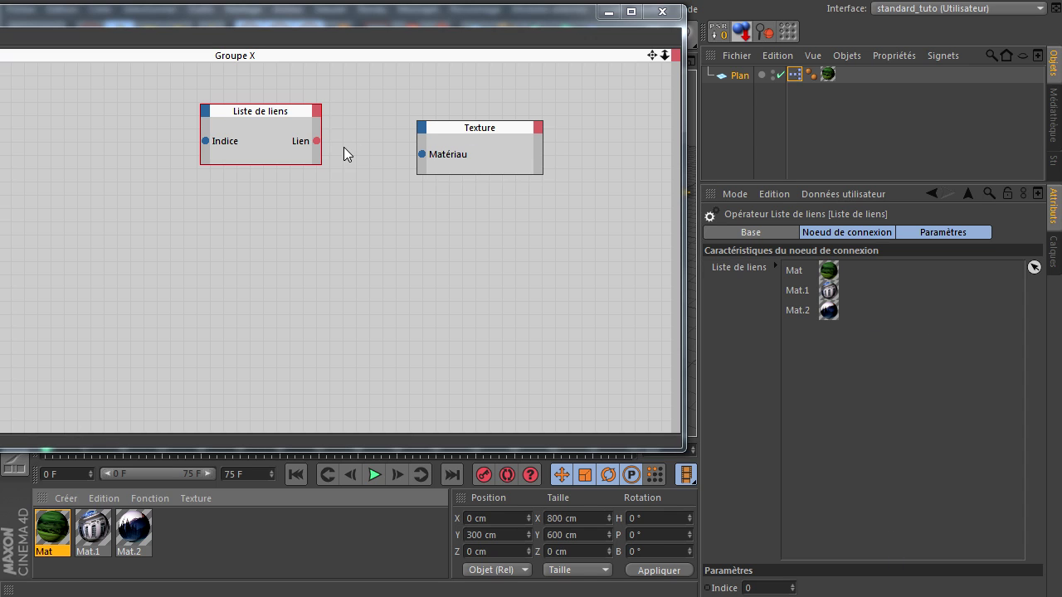
left_click_drag(316, 141, 423, 156)
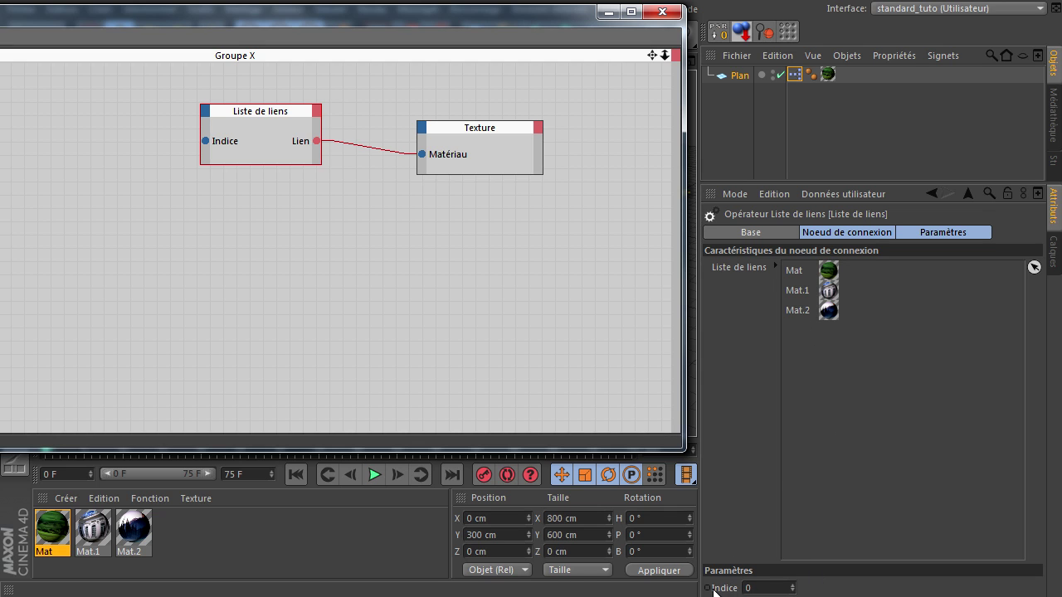
Step the Liste de liens Indice up through the listed materials and back to 0 to test the material switching
left_click(756, 589)
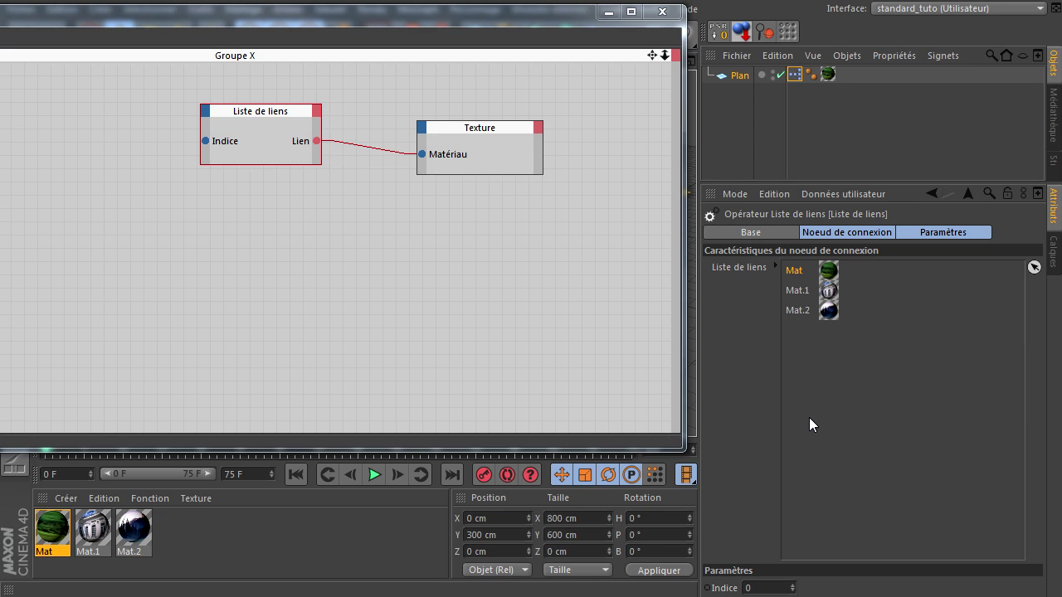
left_click(792, 585)
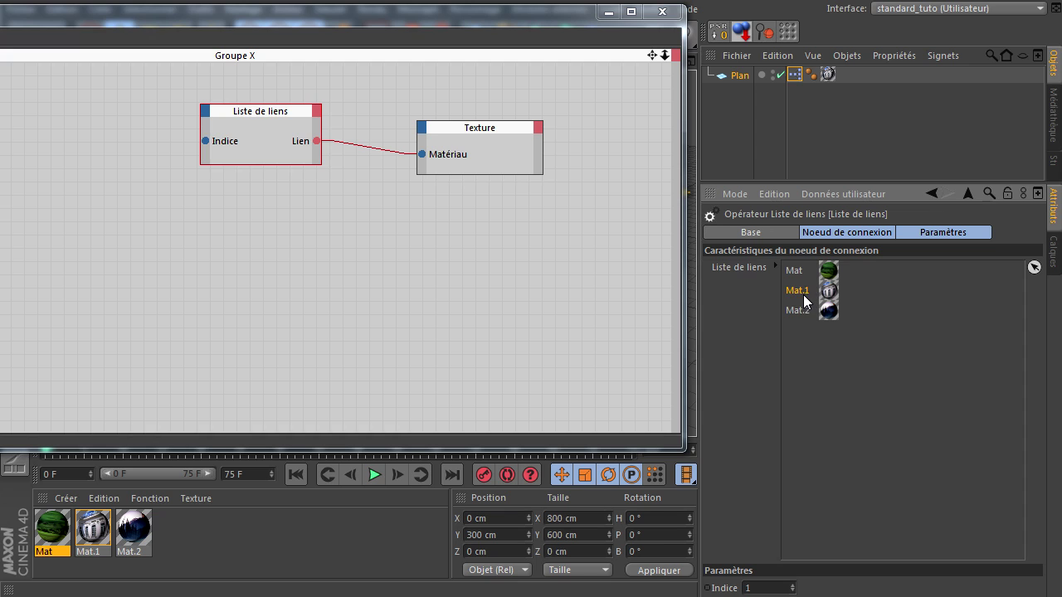
left_click(792, 585)
left_click(792, 584)
left_click(796, 270)
left_click(792, 585)
left_click(792, 585)
left_click(792, 590)
left_click(792, 589)
left_click(792, 589)
left_click(792, 590)
left_click(792, 590)
Move the Liste de liens node closer to the Texture node, make the XPresso window taller and move it clear of the viewport
left_click_drag(292, 106, 360, 106)
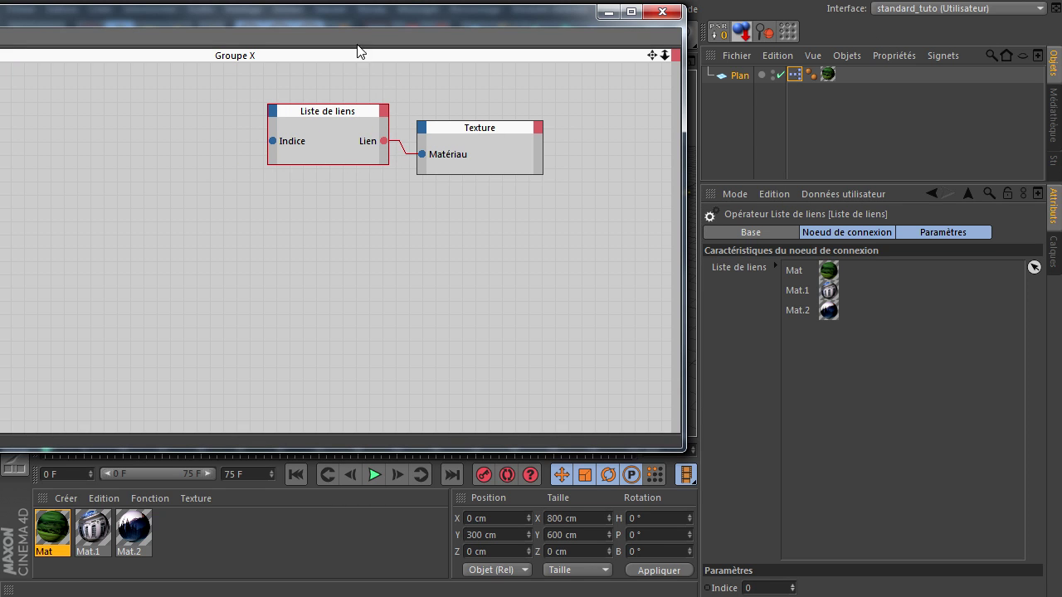
left_click_drag(370, 28, 705, 113)
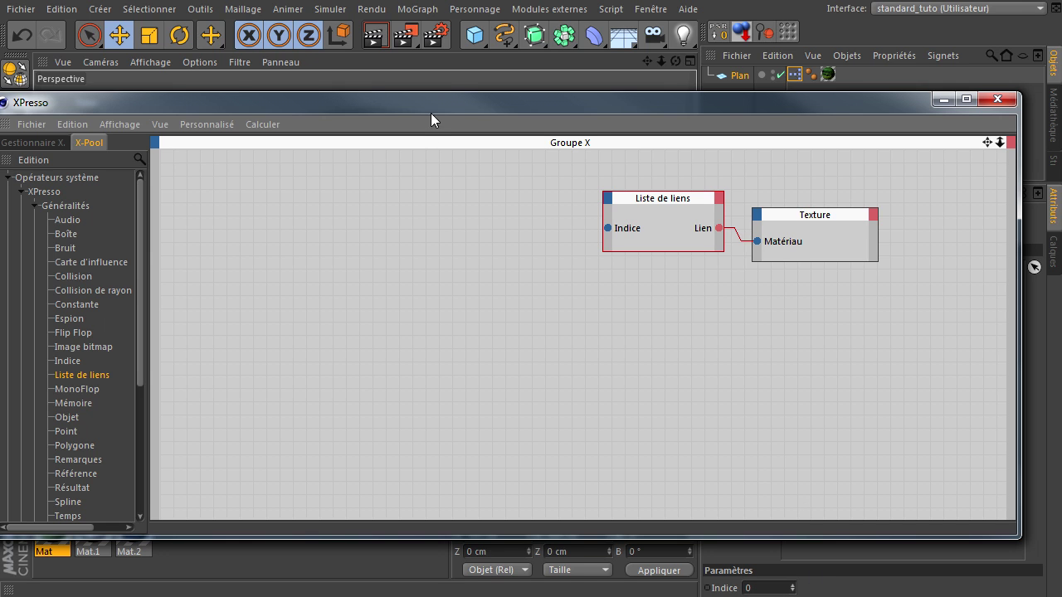
left_click_drag(436, 106, 451, 47)
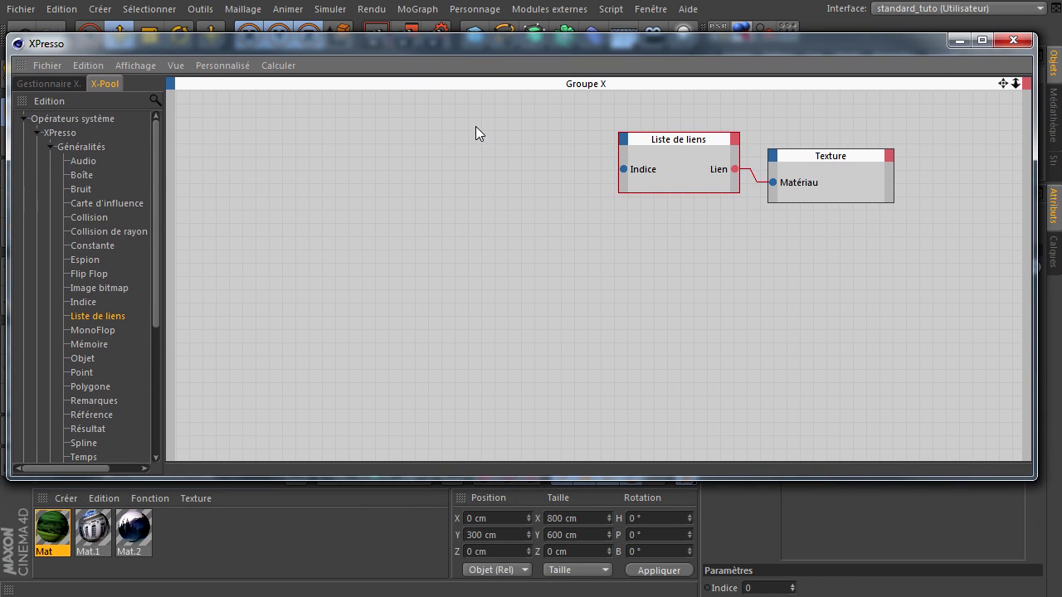
left_click_drag(447, 480, 452, 541)
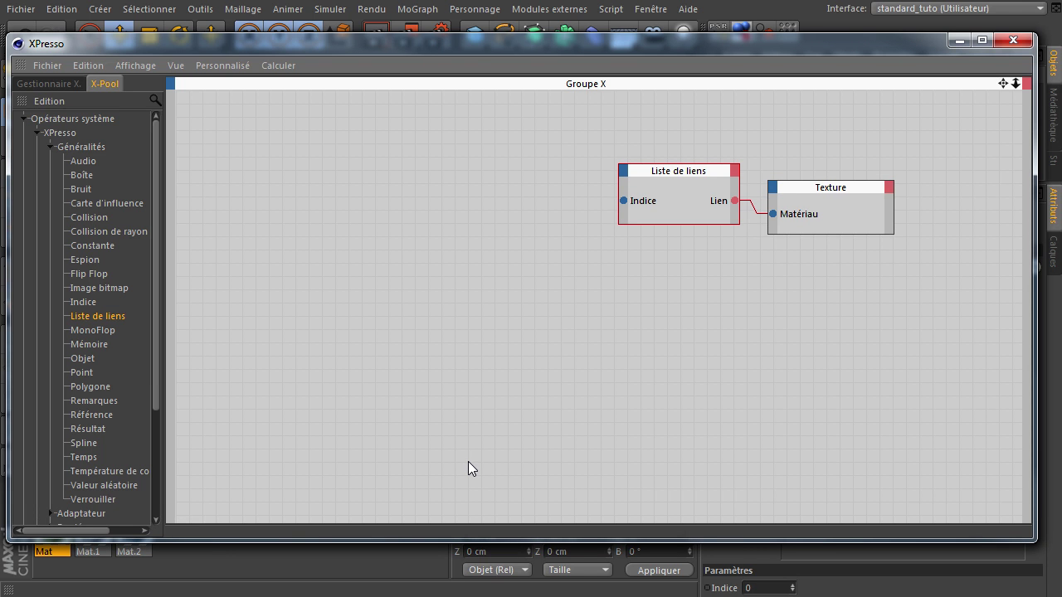
left_click_drag(475, 47, 584, 521)
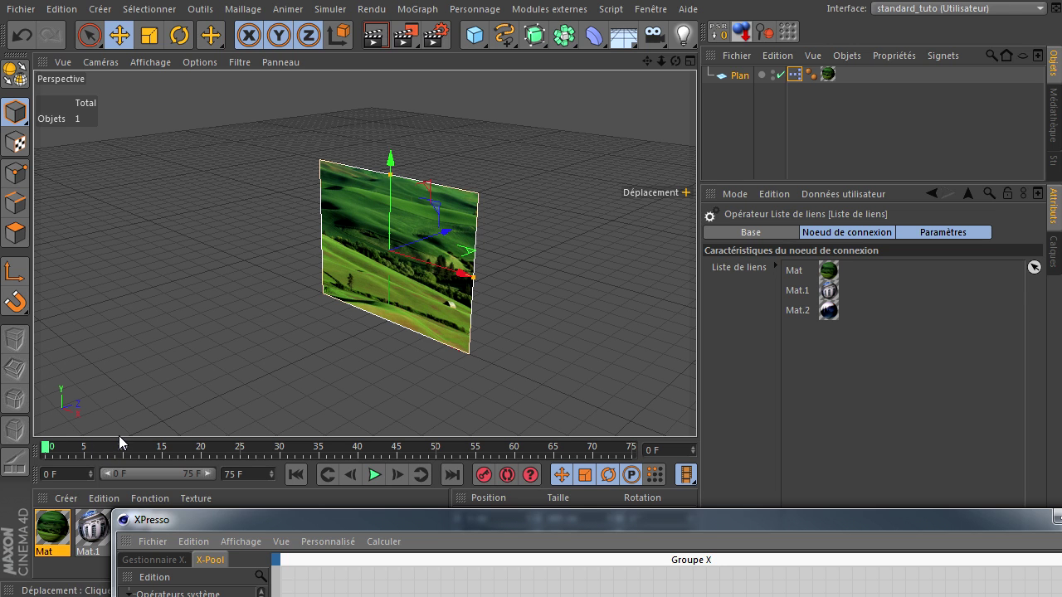
Add a Temps node to the XPresso graph and replace its Temps output port with an Image port
left_click_drag(353, 522, 262, 42)
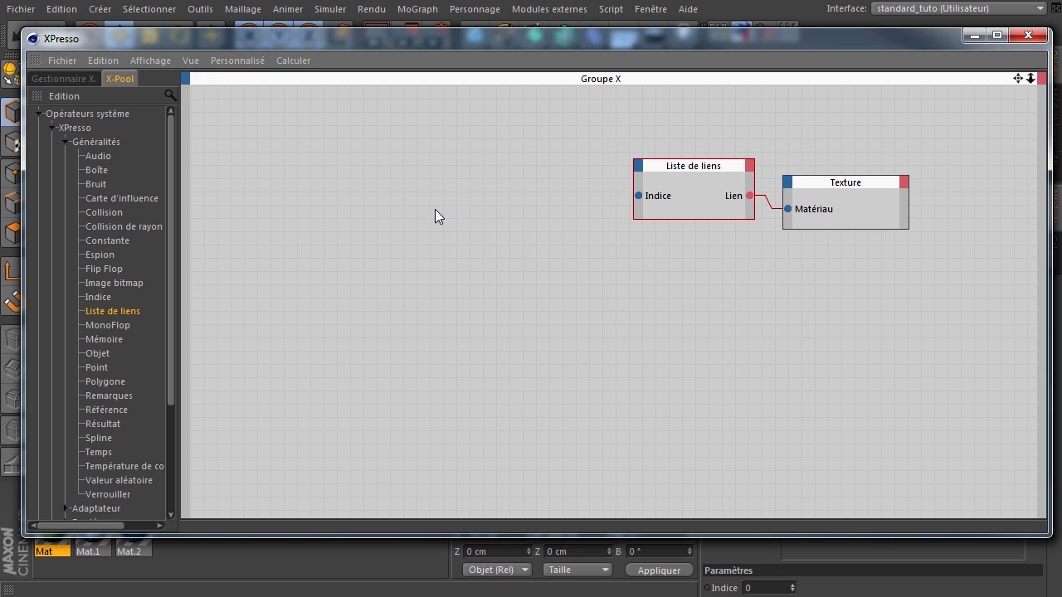
left_click(73, 113)
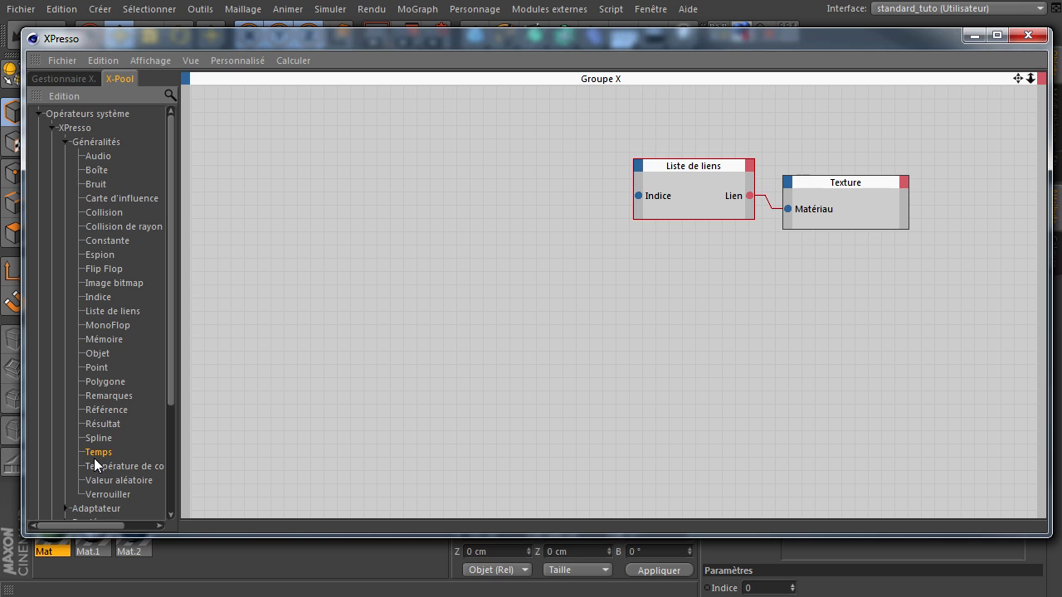
left_click_drag(271, 206, 290, 218)
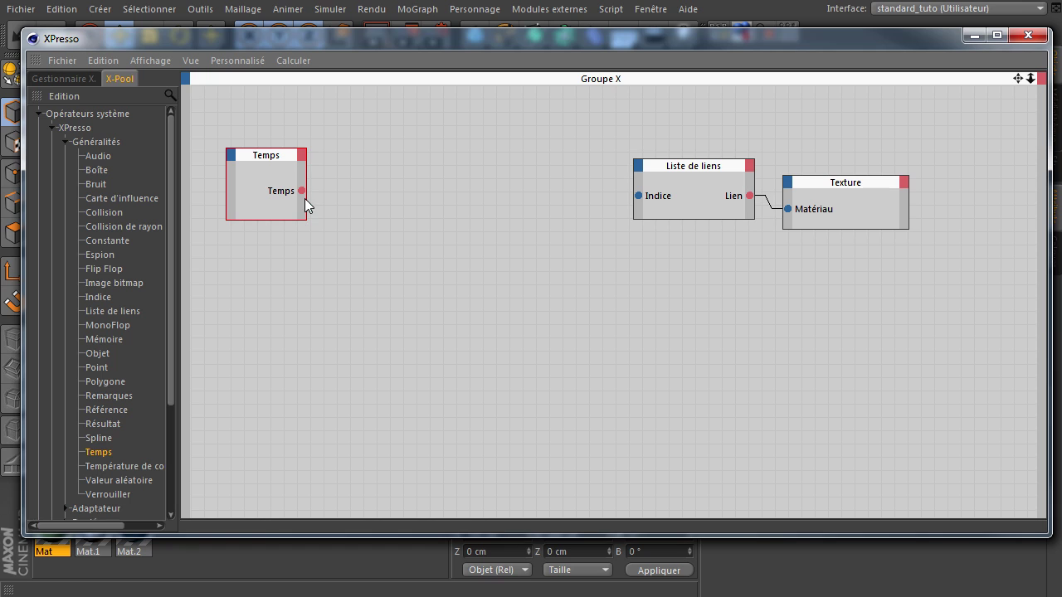
double_click(302, 190)
left_click(301, 154)
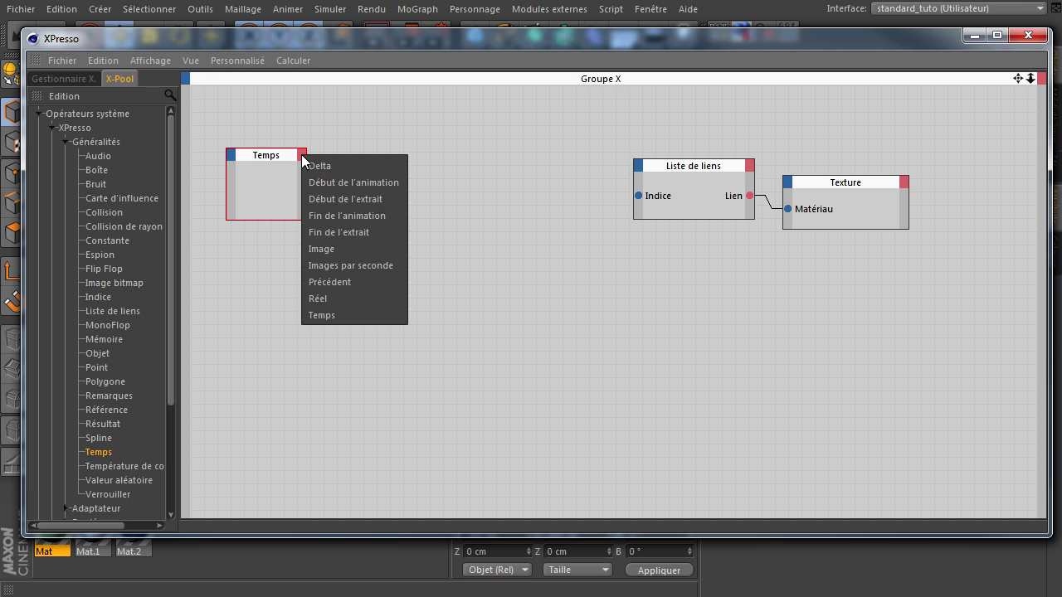
left_click(335, 249)
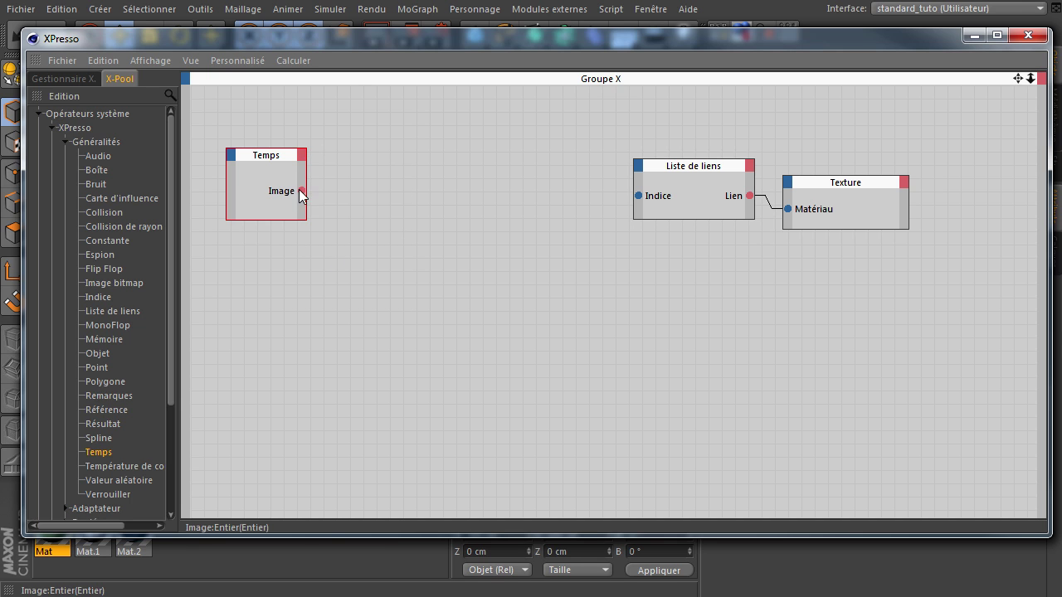
Add a Résultat node beside the Temps node and connect the Image output to it
left_click_drag(360, 45, 465, 276)
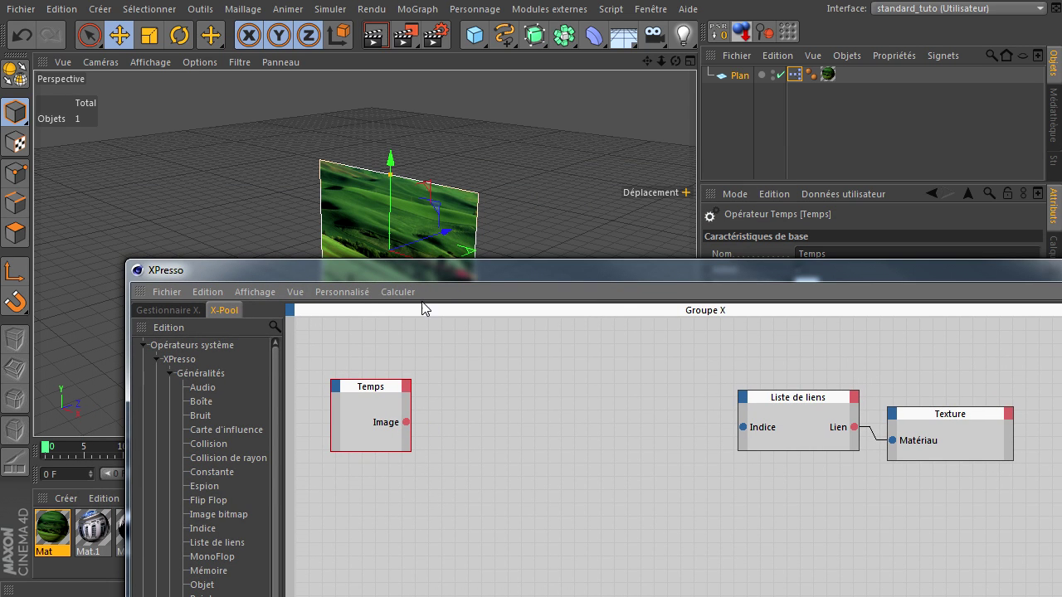
left_click_drag(427, 314, 386, 526)
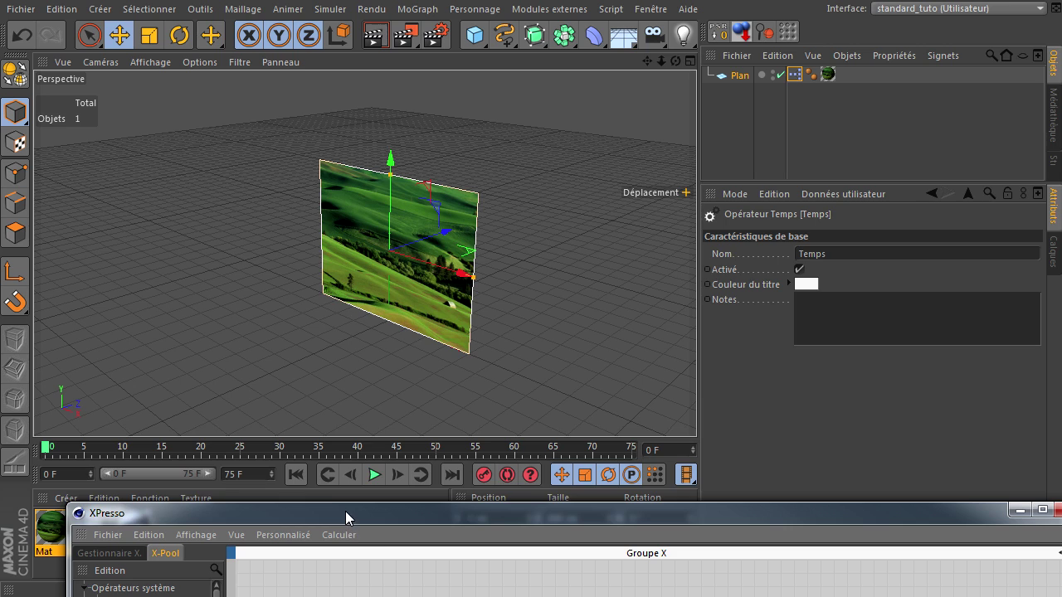
left_click_drag(345, 514, 344, 186)
left_click(321, 213)
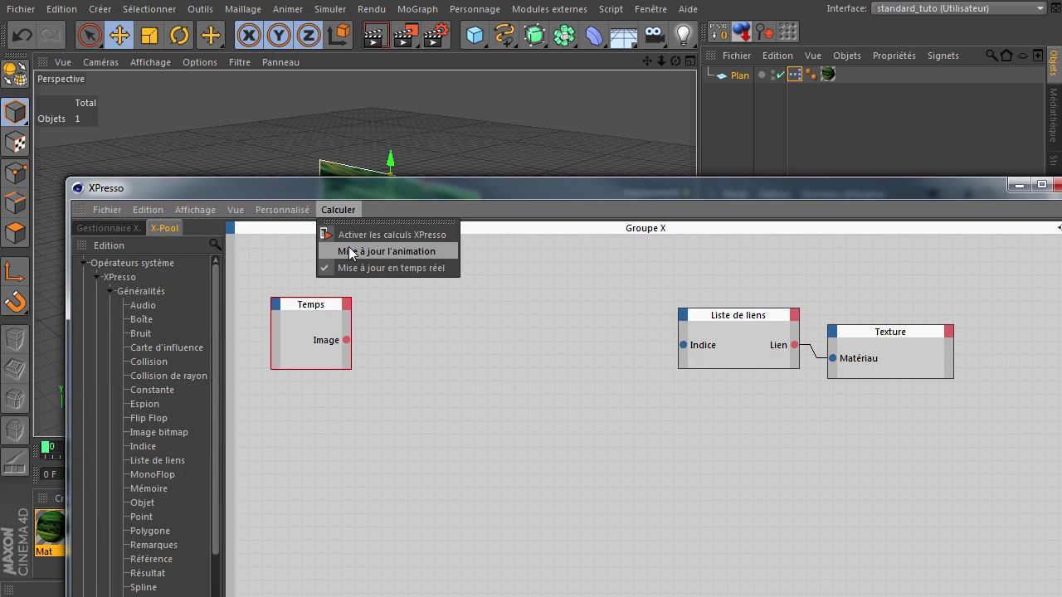
left_click(334, 250)
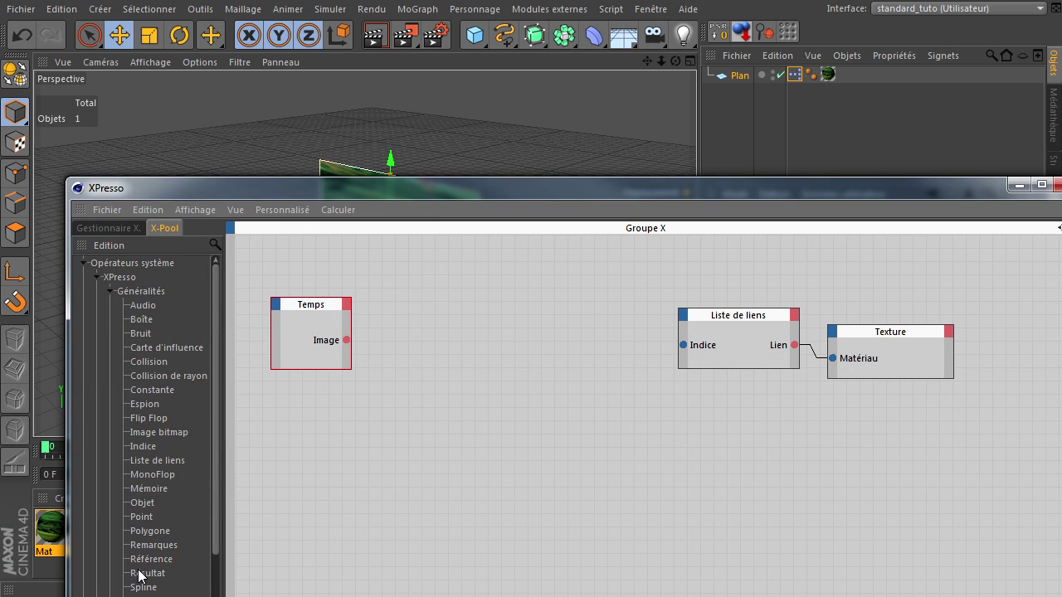
left_click_drag(145, 574, 386, 355)
left_click_drag(516, 193, 909, 65)
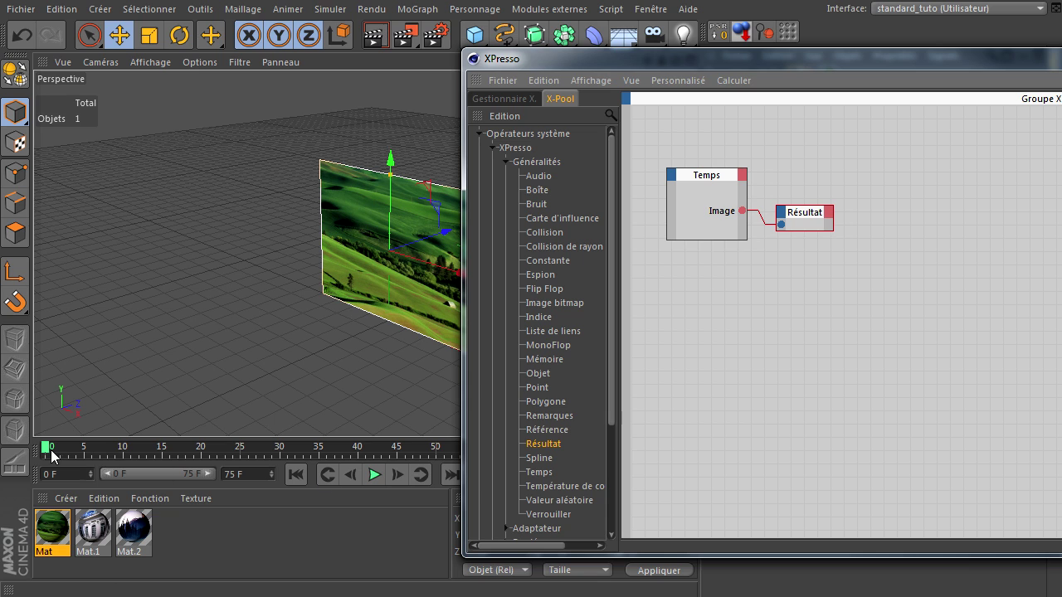
Play the animation to examine the frame number in the Résultat node, and return to frame 0
left_click(374, 475)
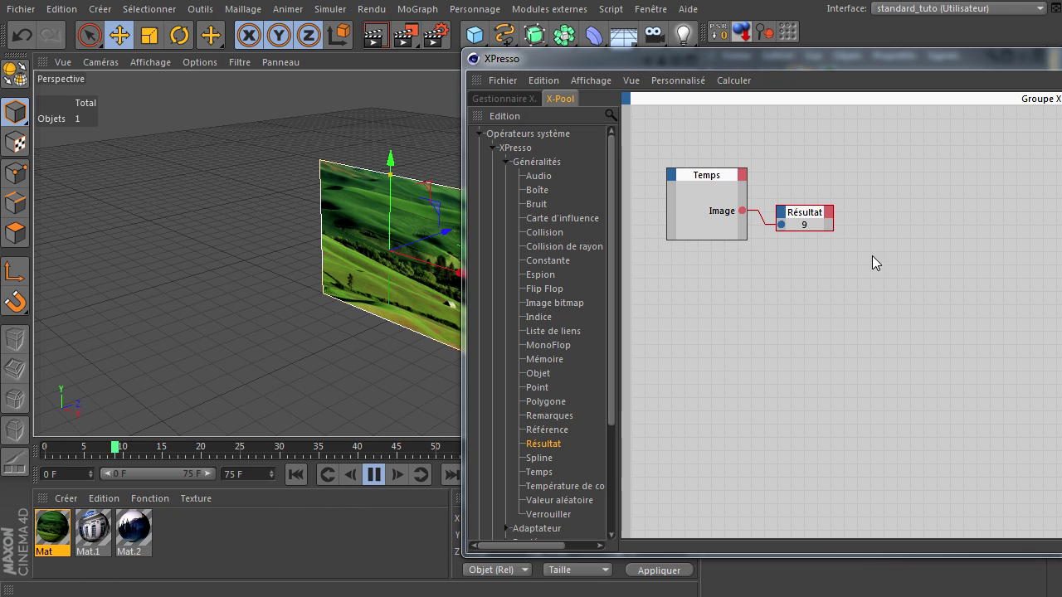
left_click(381, 475)
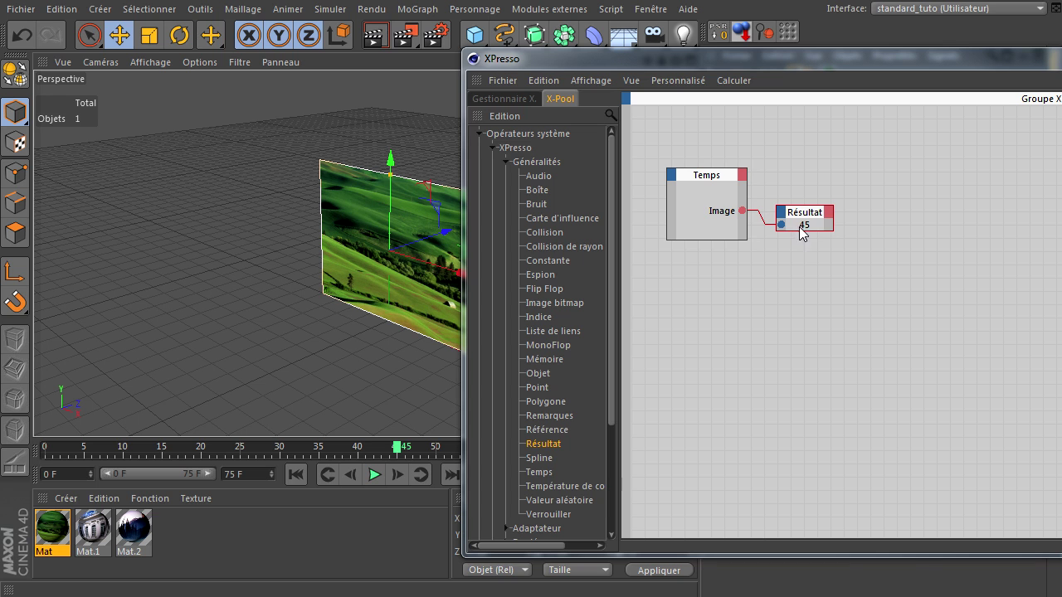
left_click_drag(865, 70, 422, 62)
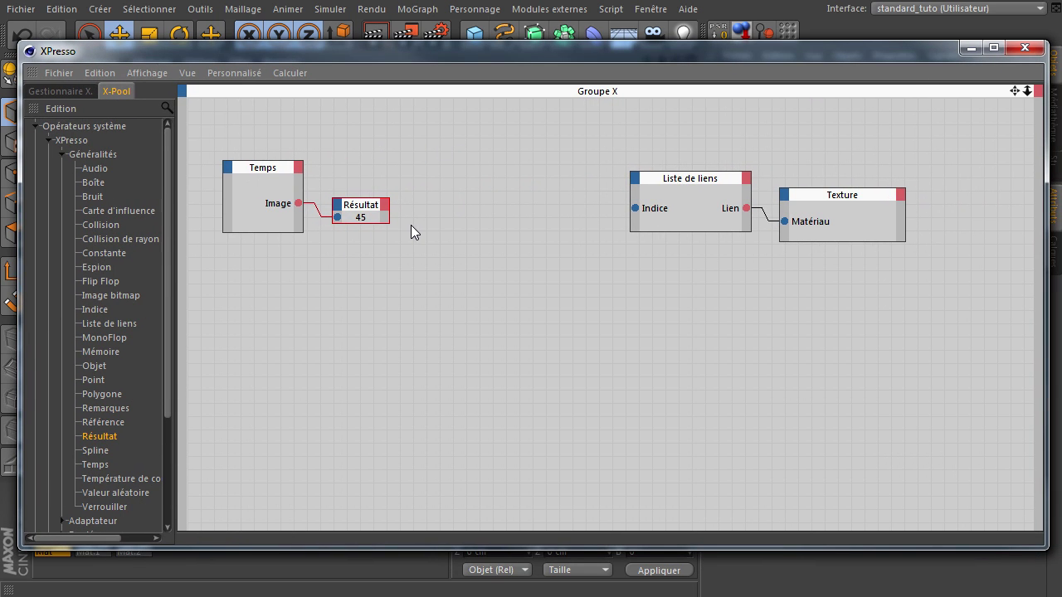
left_click_drag(451, 56, 1001, 443)
left_click(297, 474)
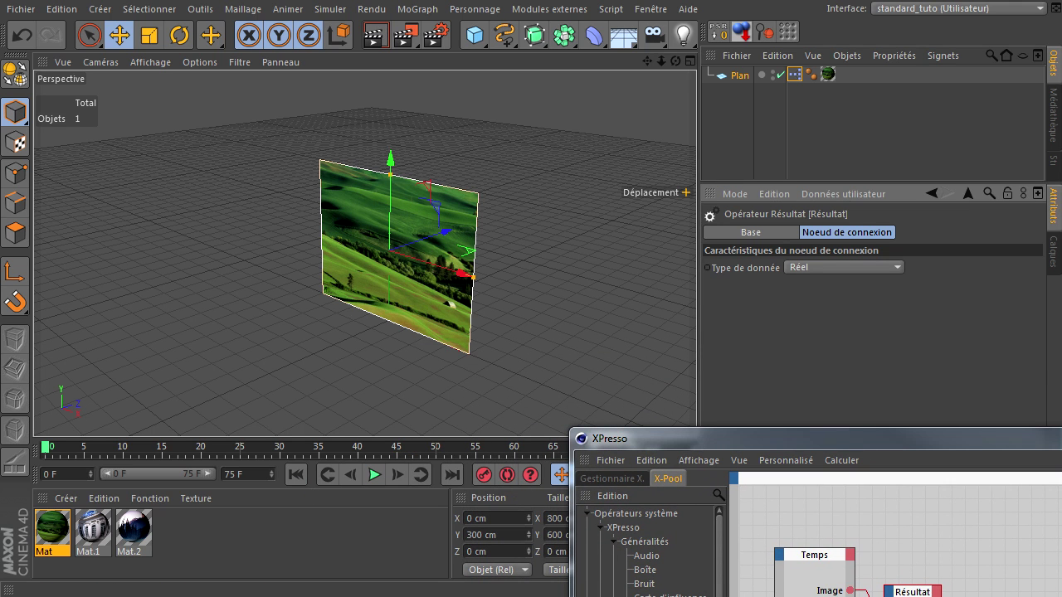
Delete the Résultat node from the XPresso graph
left_click(795, 75)
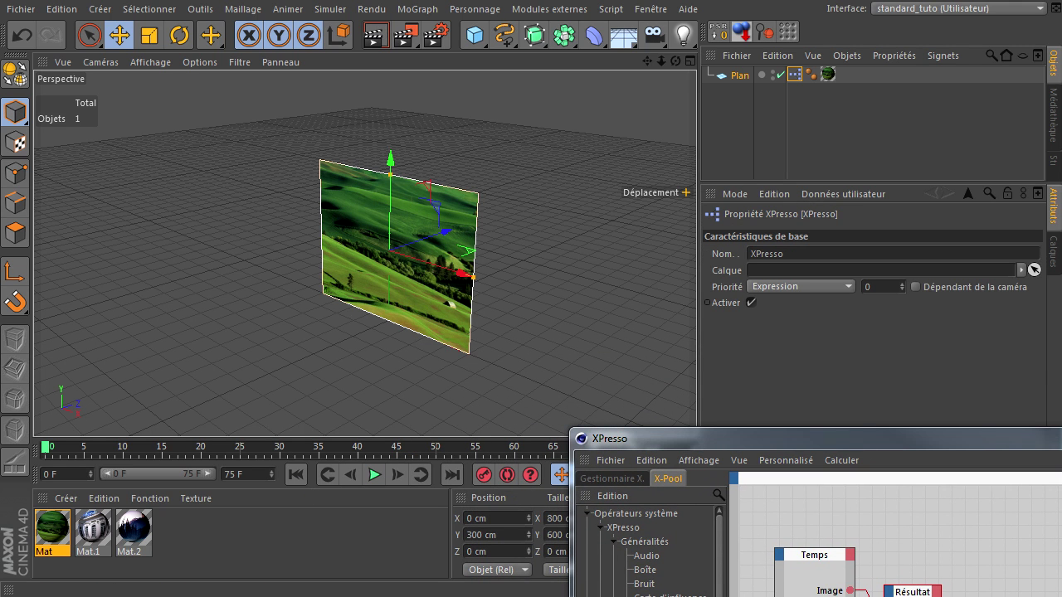
left_click_drag(995, 438, 634, 60)
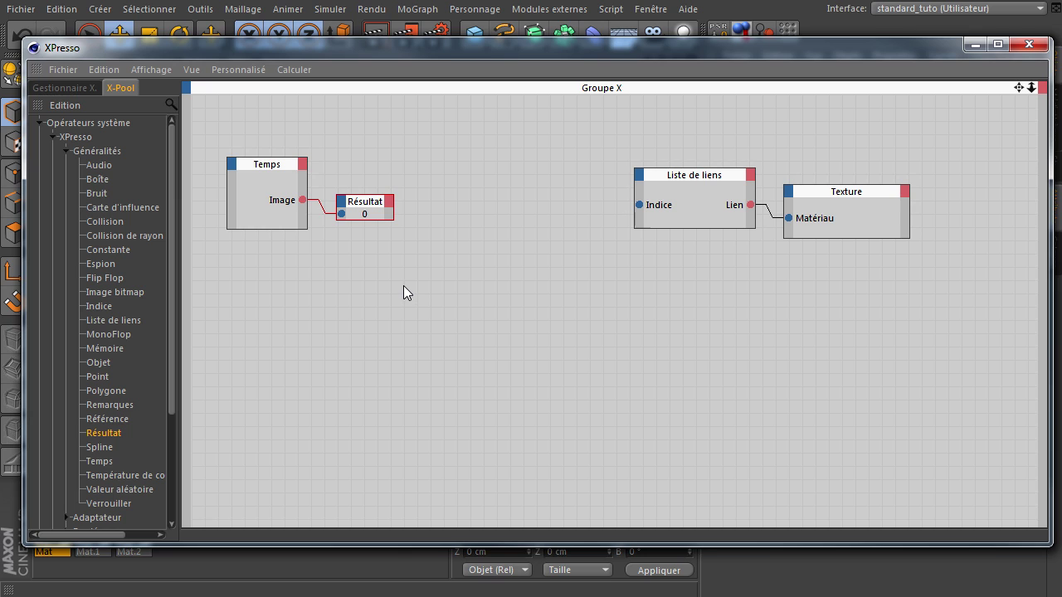
left_click_drag(359, 203, 387, 296)
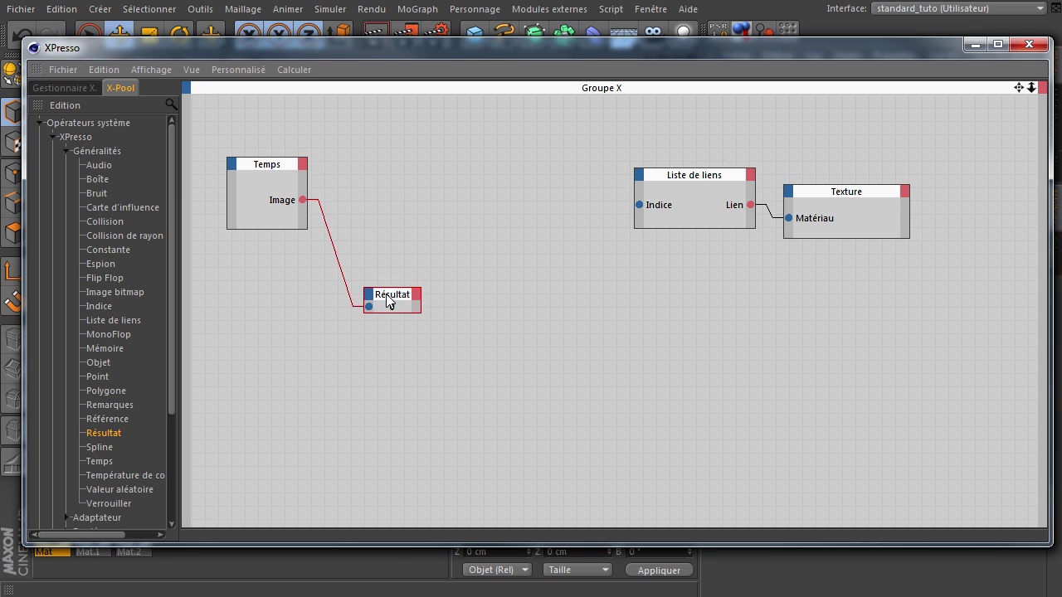
key("Delete")
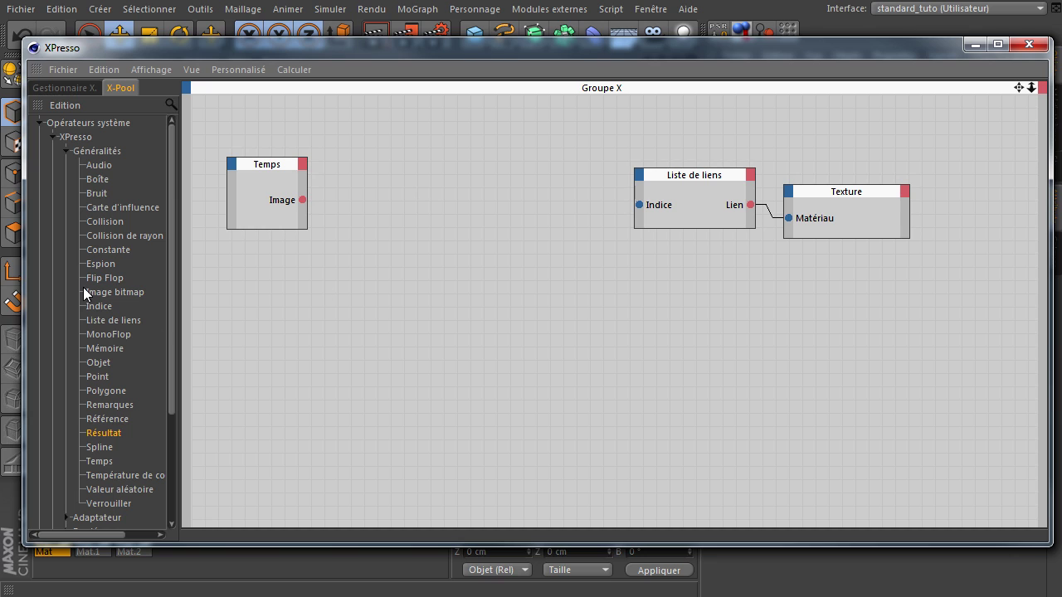
Add a Cartographie d'intervalle node from the Calculer operators between Temps and Liste de liens, and enlarge it
left_click(84, 124)
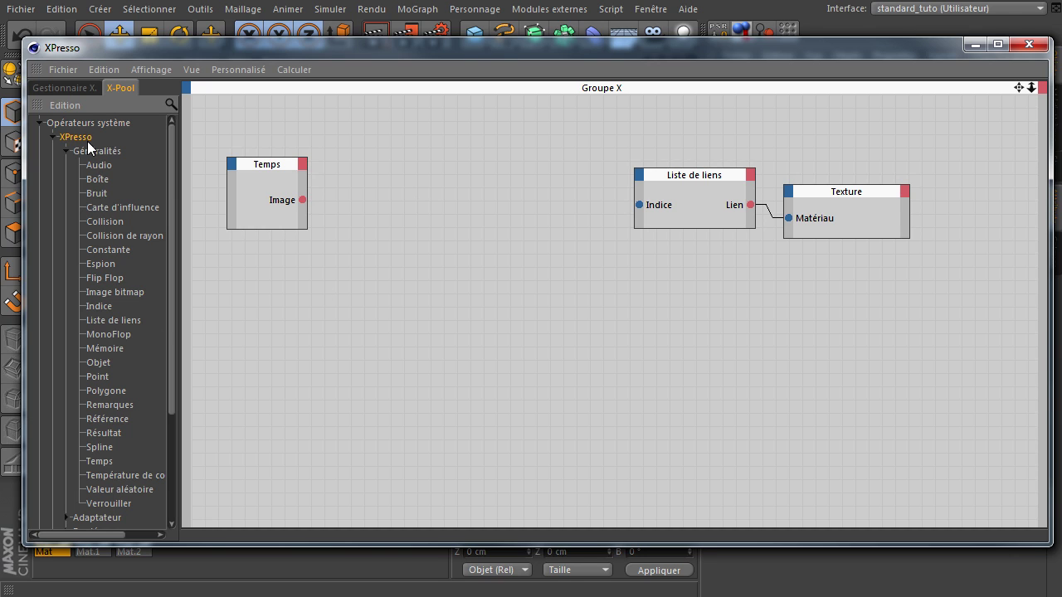
left_click_drag(174, 403, 182, 485)
left_click(66, 426)
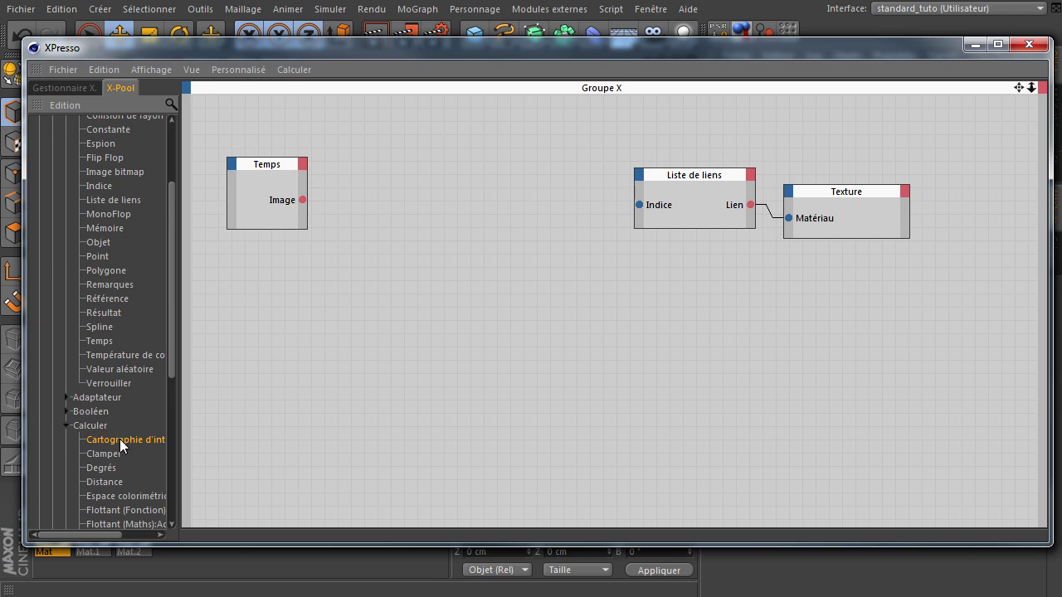
left_click_drag(115, 446, 365, 183)
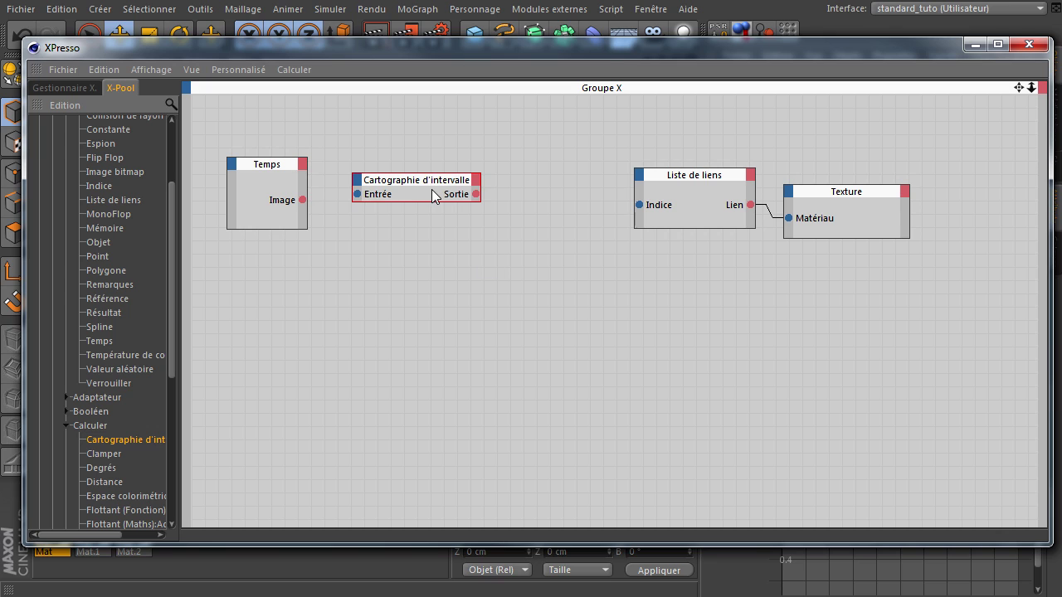
left_click_drag(429, 190, 554, 275)
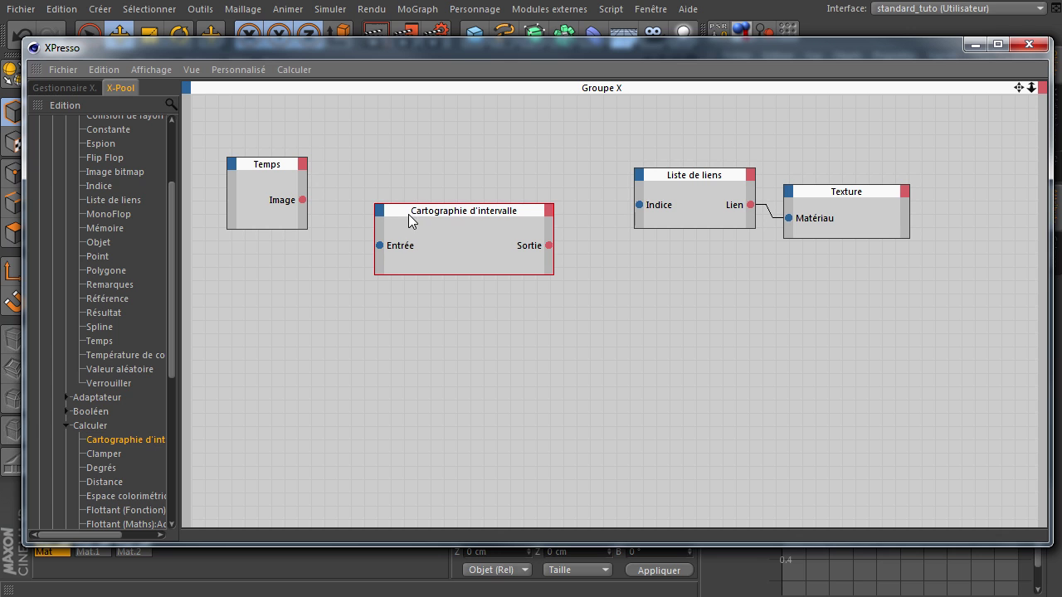
left_click_drag(413, 214, 411, 185)
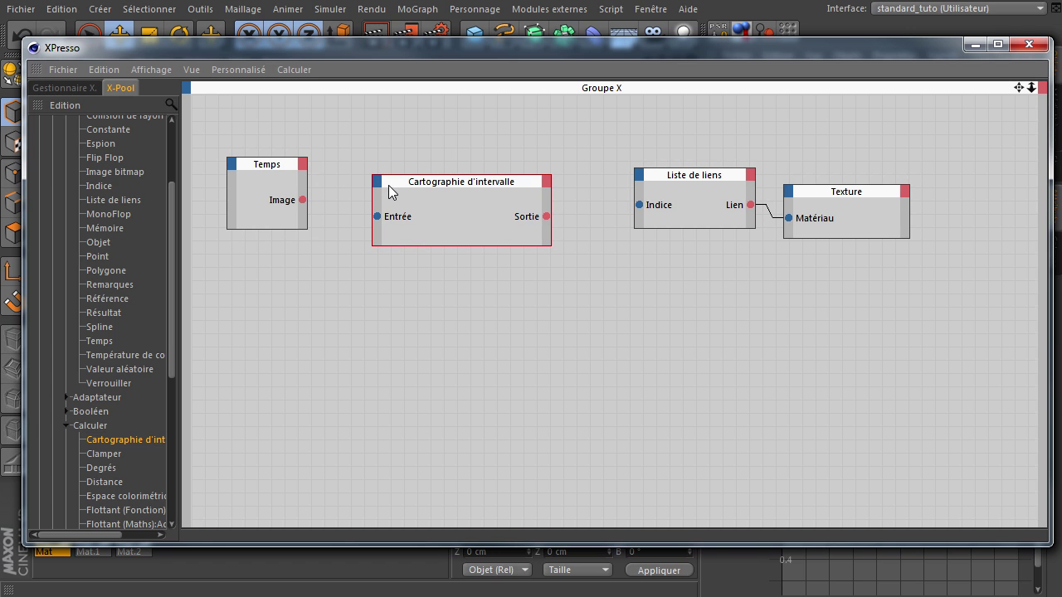
Shrink the Temps and Liste de liens nodes and connect the Image output to the Entrée of Cartographie d'intervalle
left_click_drag(453, 62, 495, 381)
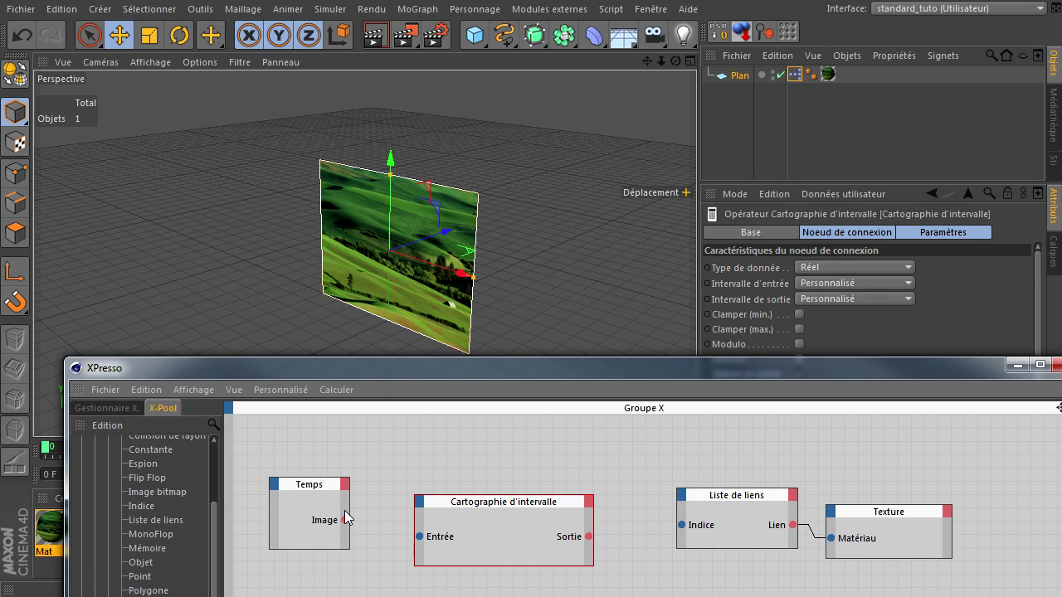
left_click_drag(309, 548, 309, 515)
left_click_drag(724, 549, 730, 529)
left_click_drag(514, 501, 488, 476)
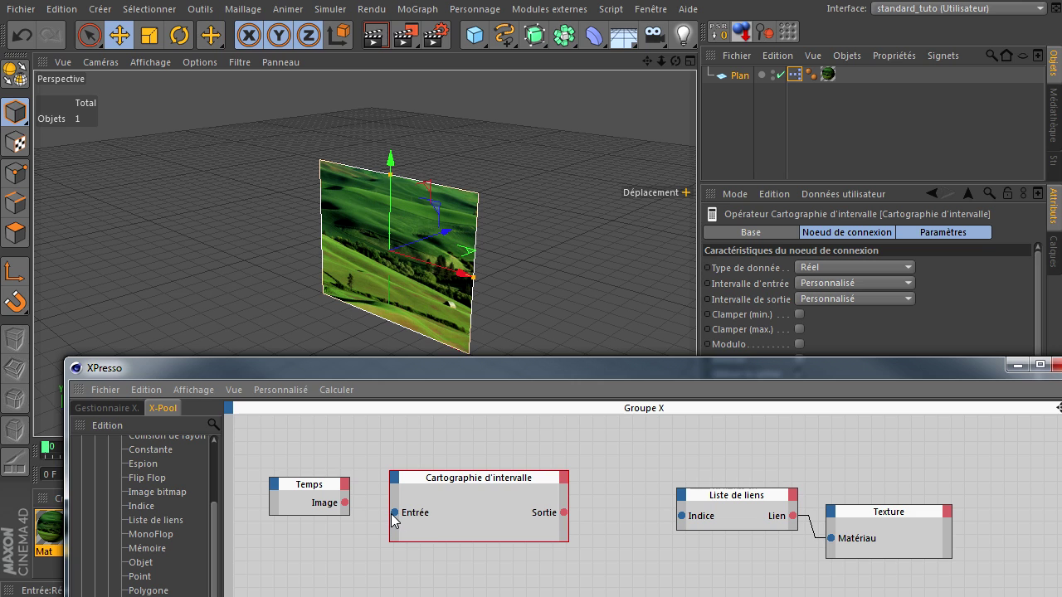
left_click_drag(343, 500, 345, 501)
Add an Espion node and connect it between the Sortie of Cartographie d'intervalle and the Indice of Liste de liens
left_click_drag(682, 370, 632, 85)
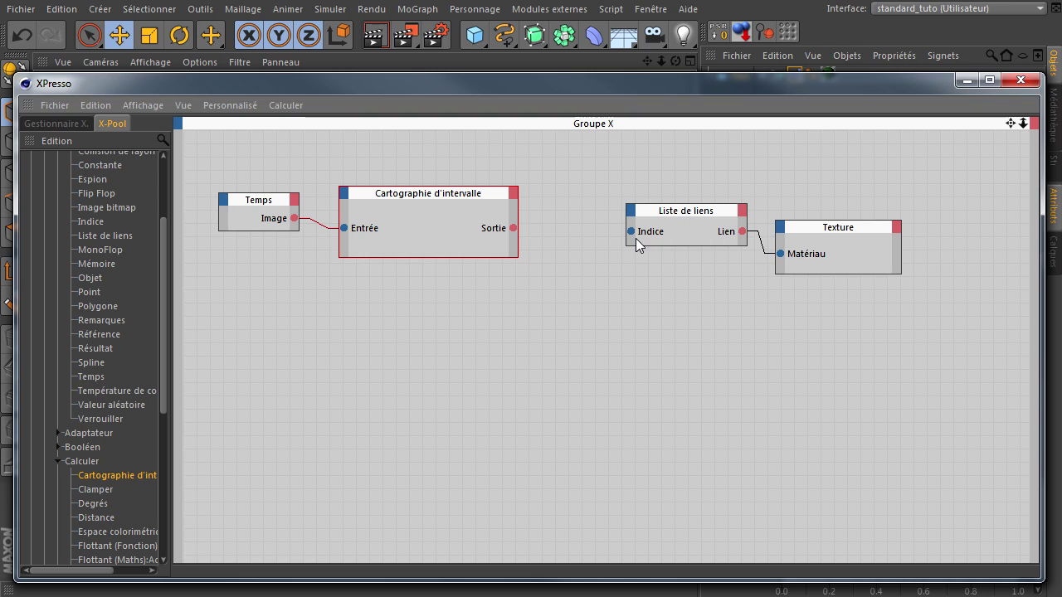
scroll(161, 208, "up", 3)
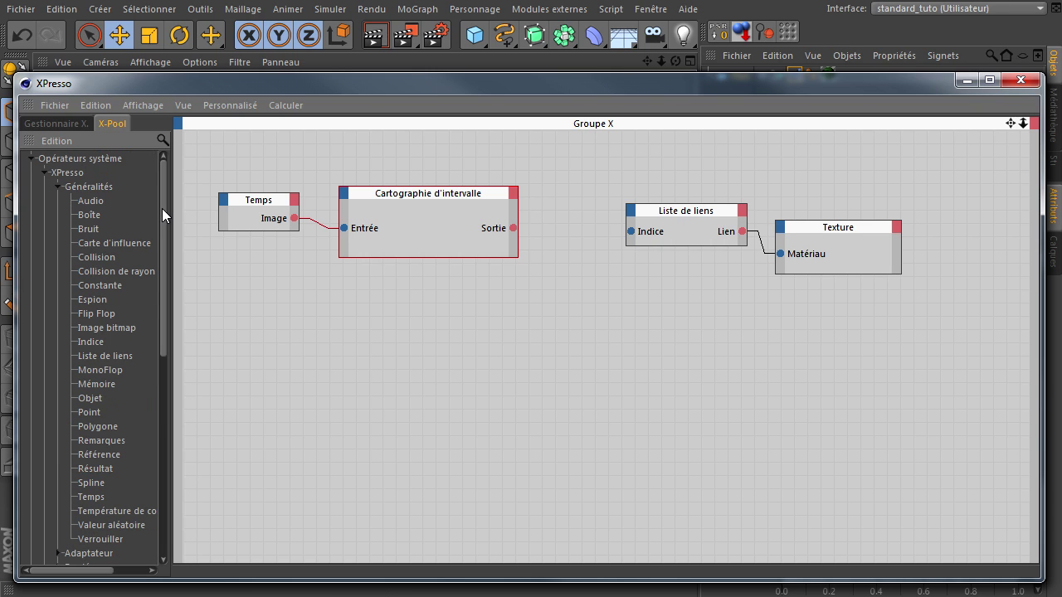
left_click(88, 187)
left_click(98, 300)
left_click_drag(575, 284, 571, 207)
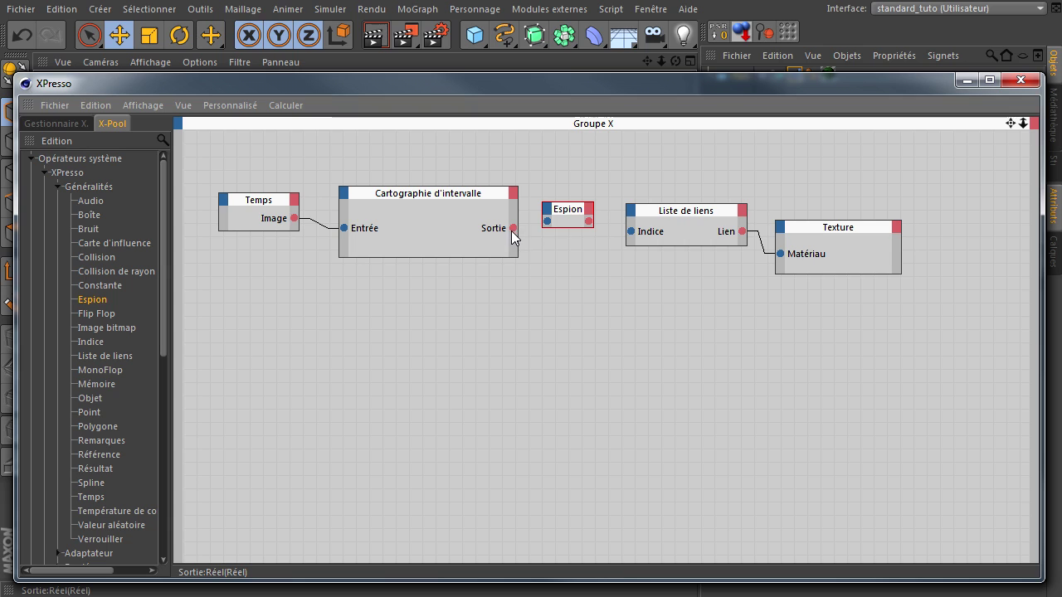
left_click_drag(545, 222, 546, 221)
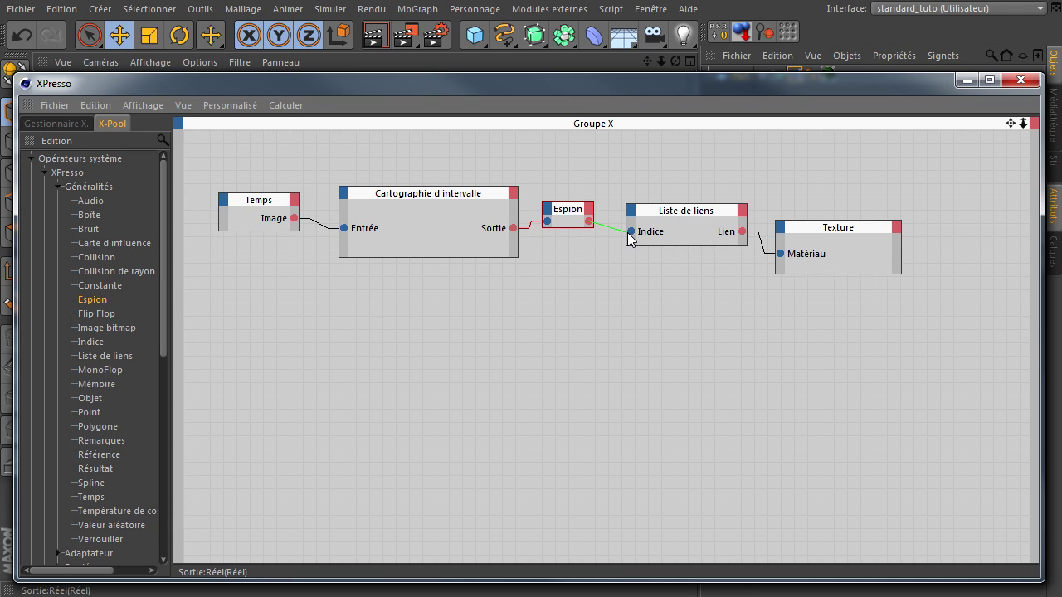
left_click_drag(632, 239, 631, 233)
Set the Espion node's data type to Entier
left_click_drag(719, 92, 249, 93)
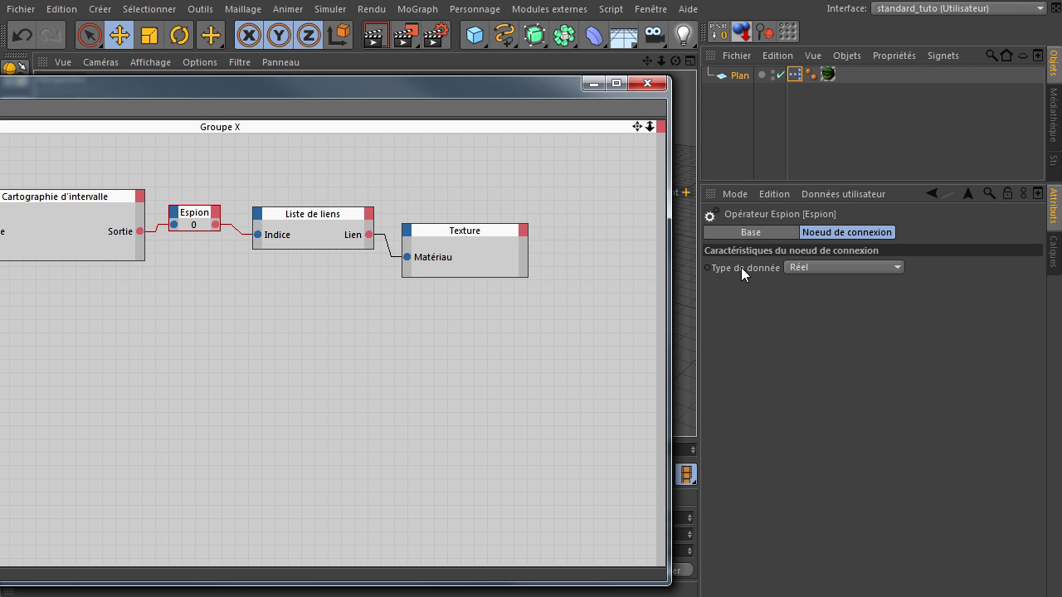
left_click(814, 267)
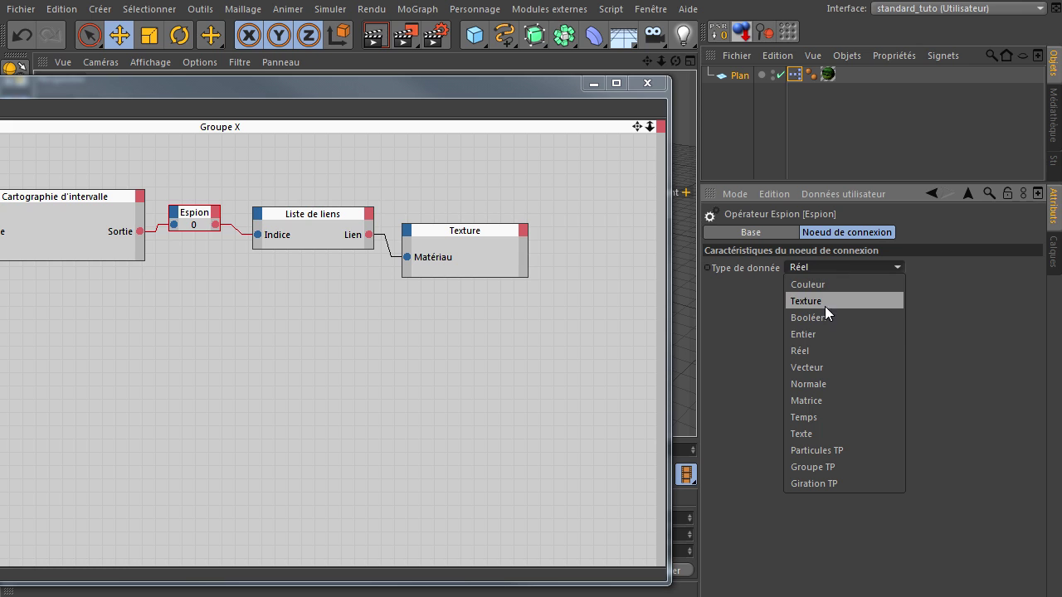
left_click(822, 334)
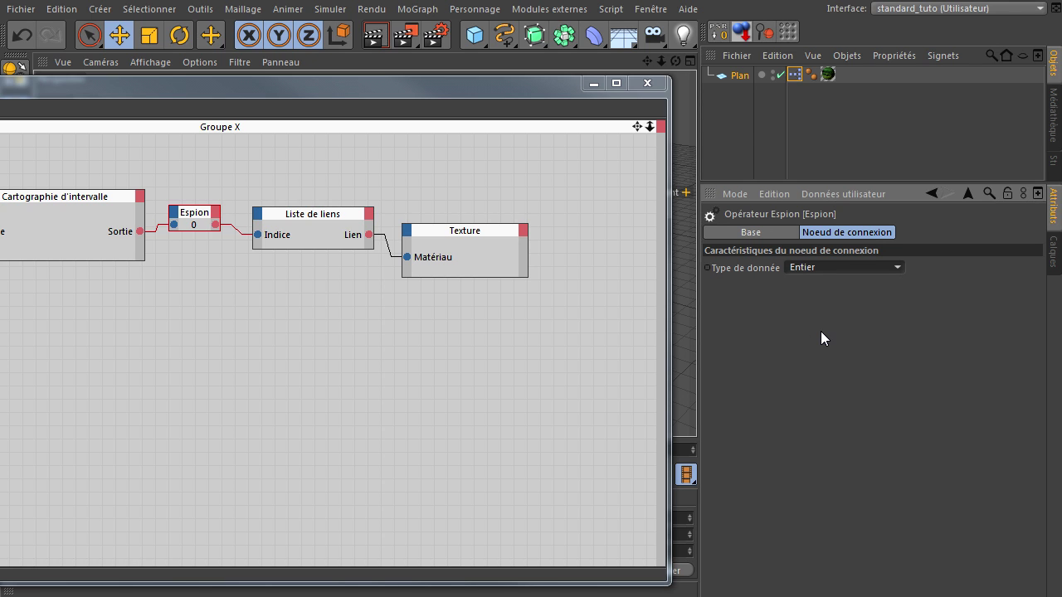
Reduce the height of the Cartographie d'intervalle node in the XPresso graph
left_click_drag(161, 89, 463, 96)
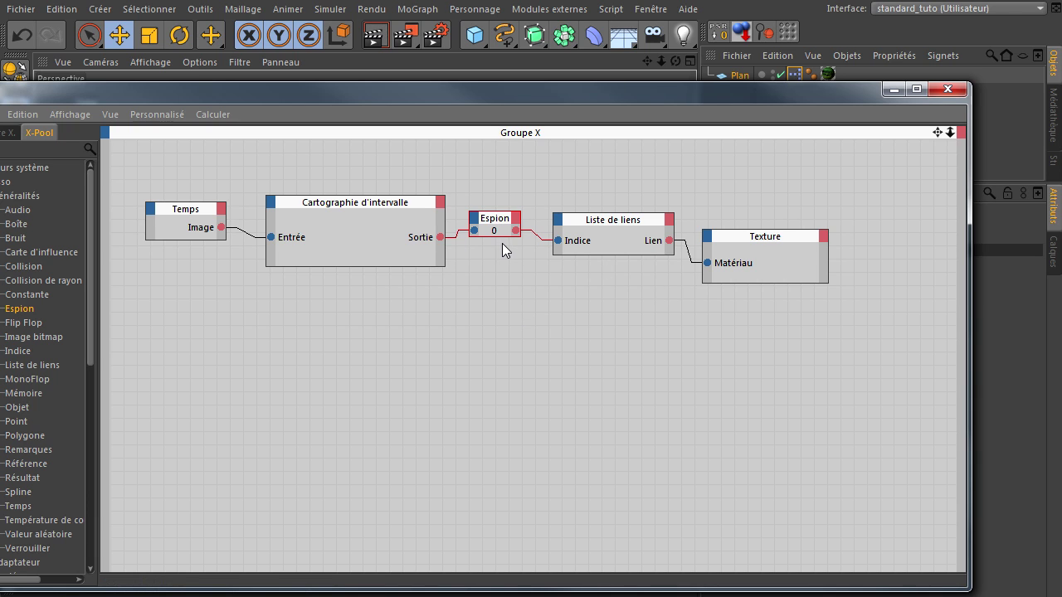
left_click_drag(334, 263, 335, 243)
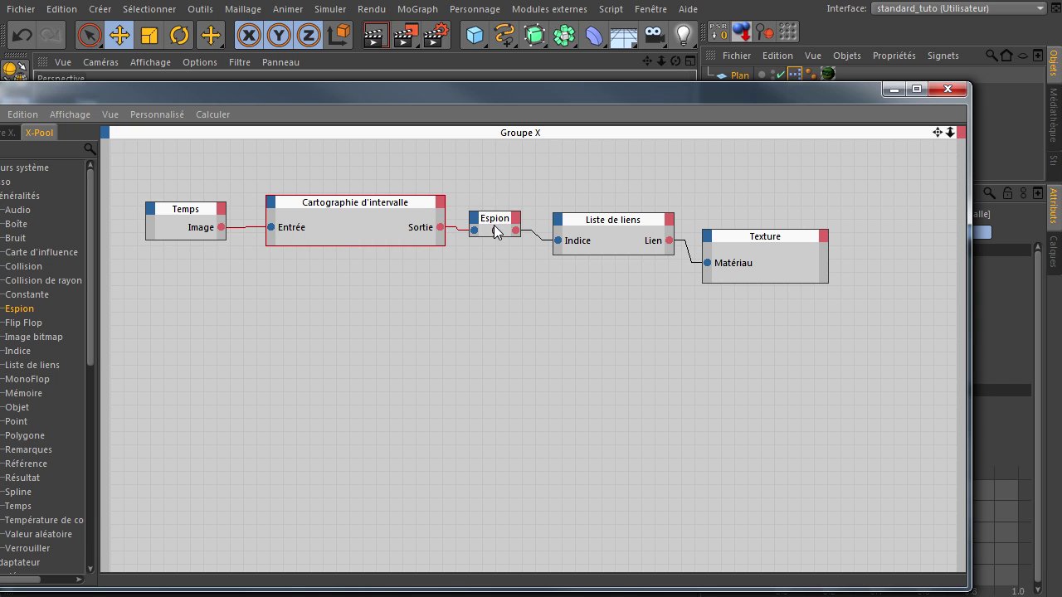
left_click_drag(496, 92, 489, 175)
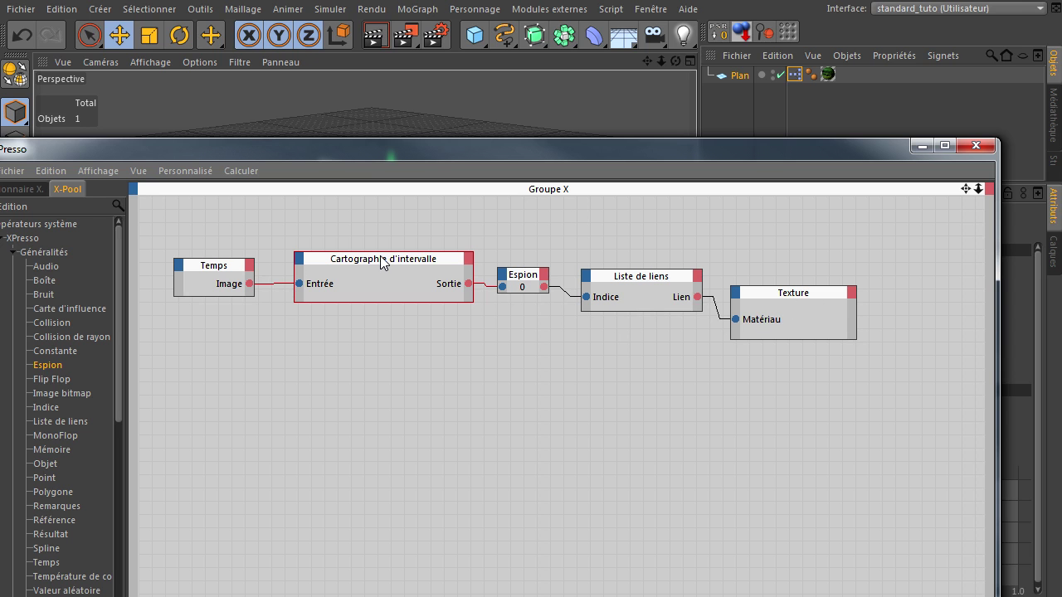
Extend the project to 750 frames and widen the preview range to the full duration
left_click_drag(444, 151, 1061, 160)
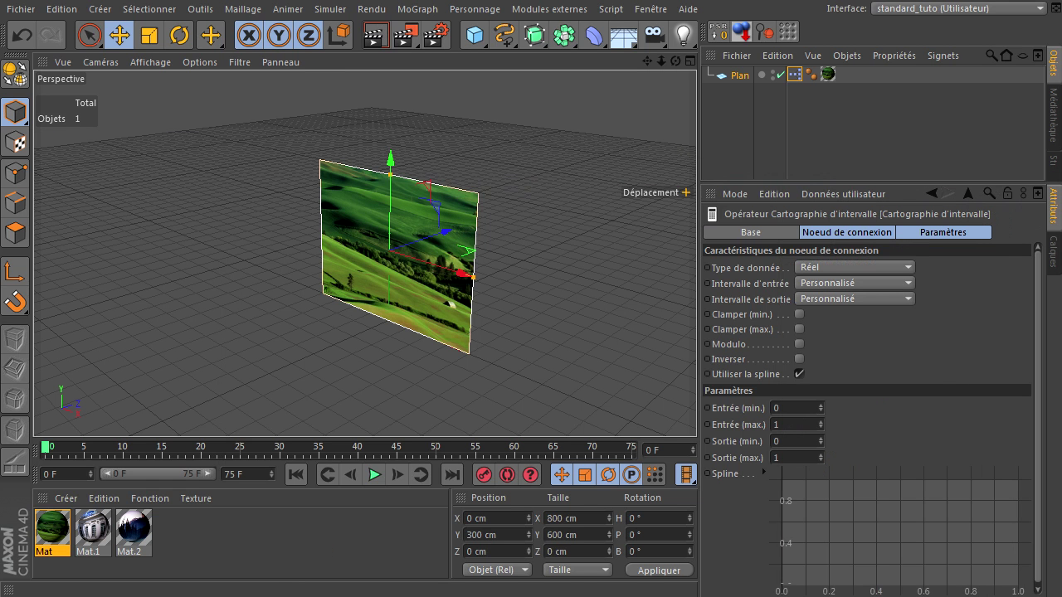
left_click_drag(852, 181, 838, 120)
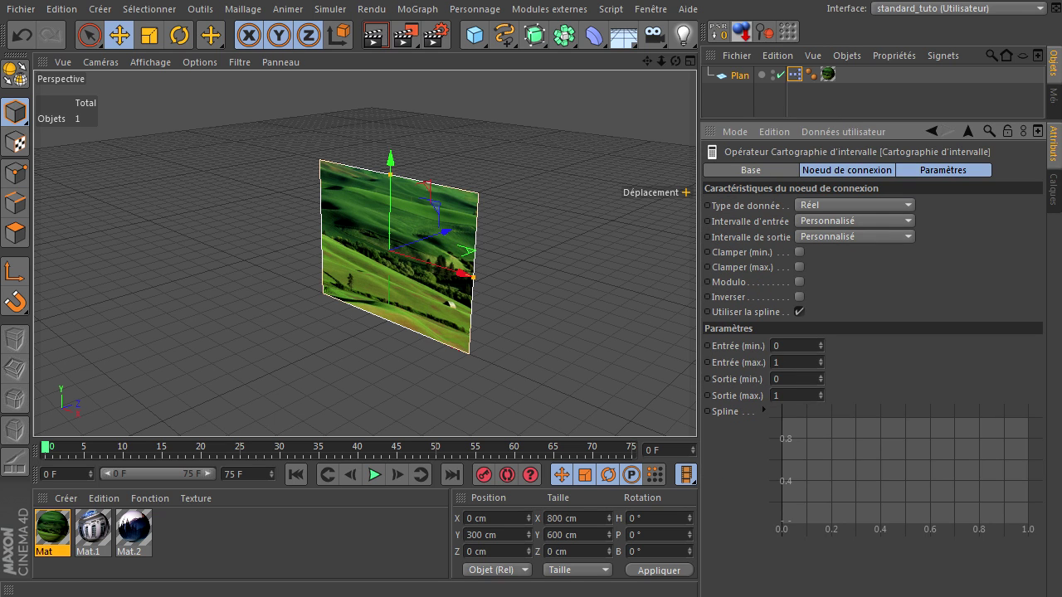
left_click_drag(1060, 133, 481, 136)
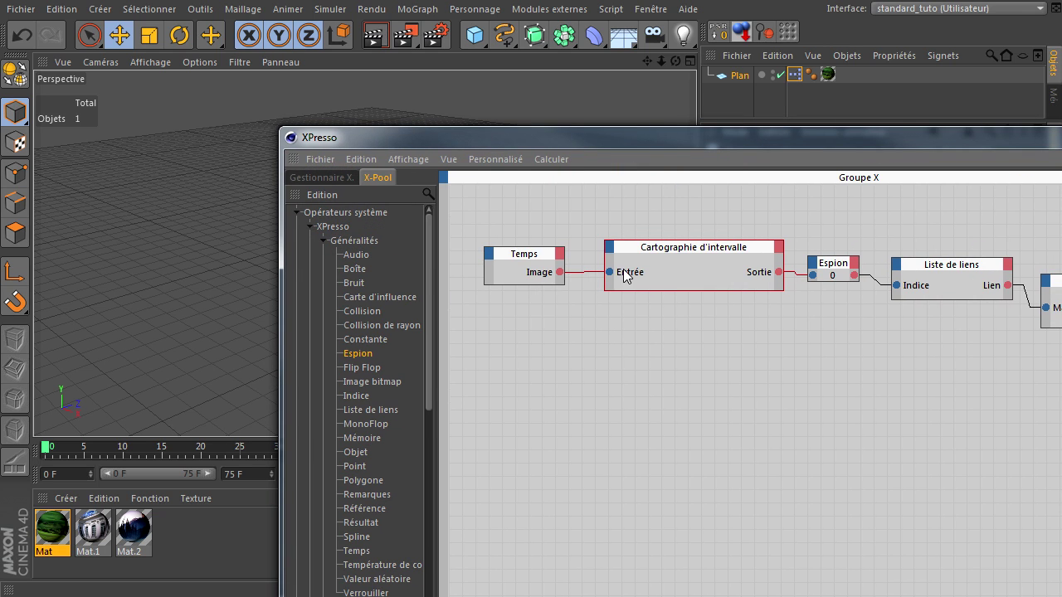
left_click_drag(599, 157, 1061, 154)
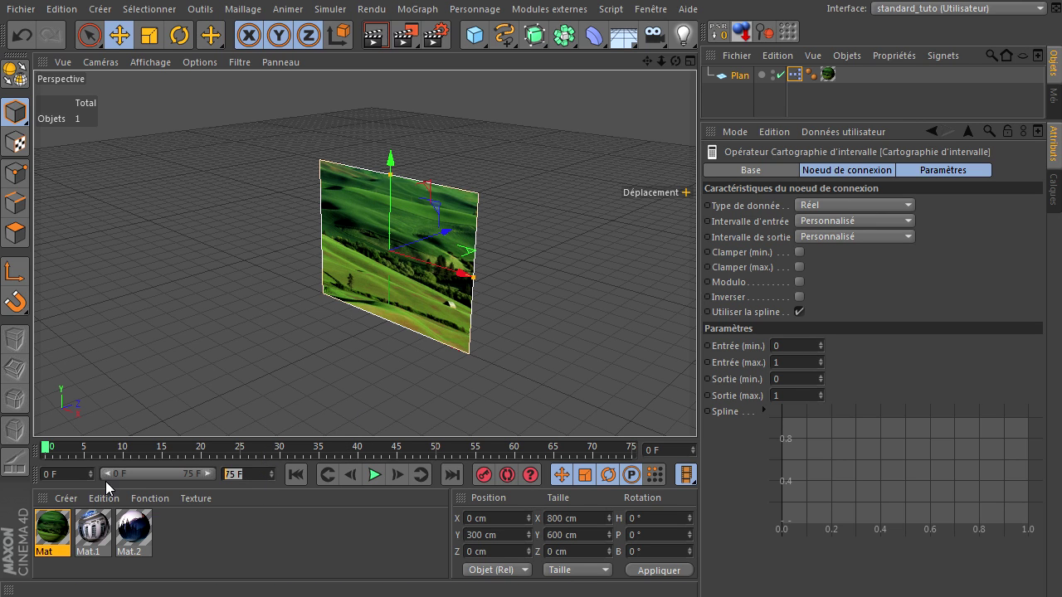
type("750")
key("Return")
left_click_drag(127, 475, 199, 472)
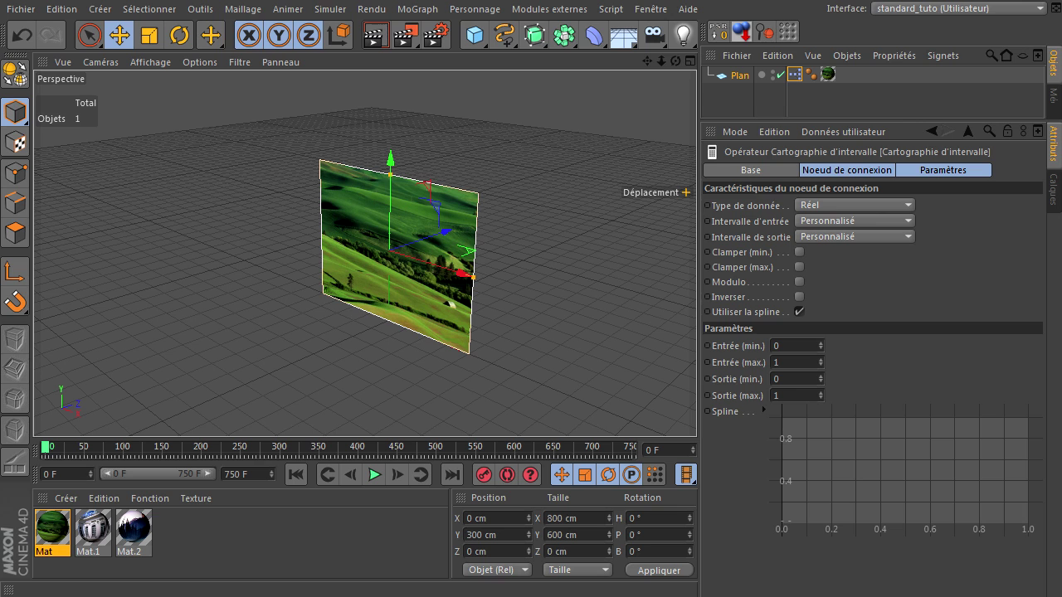
Set Cartographie d'intervalle to Entrée 100 to 400 and Sortie (max.) 30, with Clamper (min.) and Clamper (max.) enabled
left_click(798, 345)
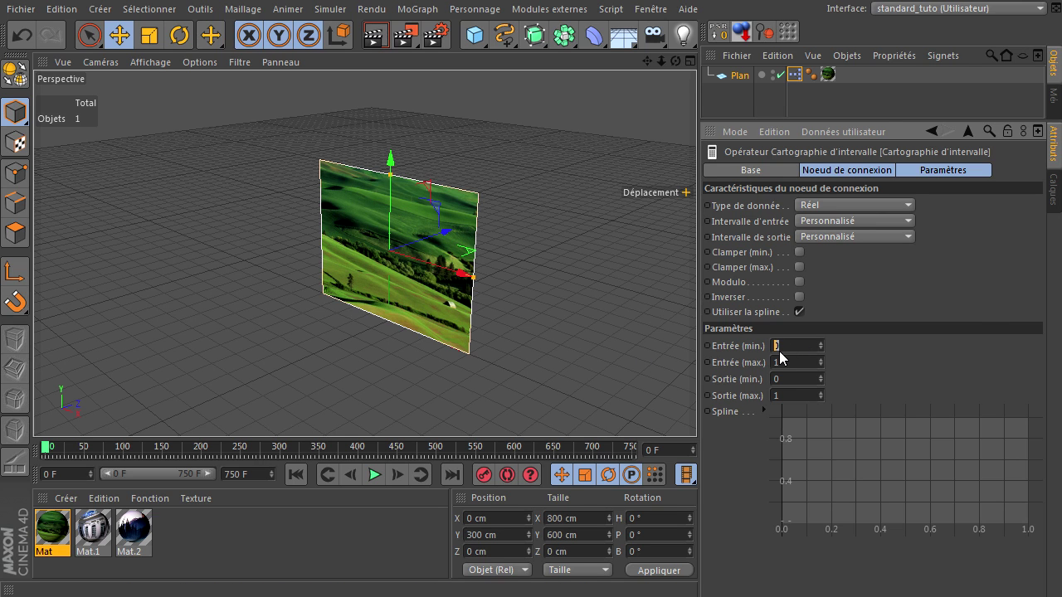
type("100")
left_click(788, 362)
type("400")
left_click(790, 345)
left_click(788, 395)
key("Return")
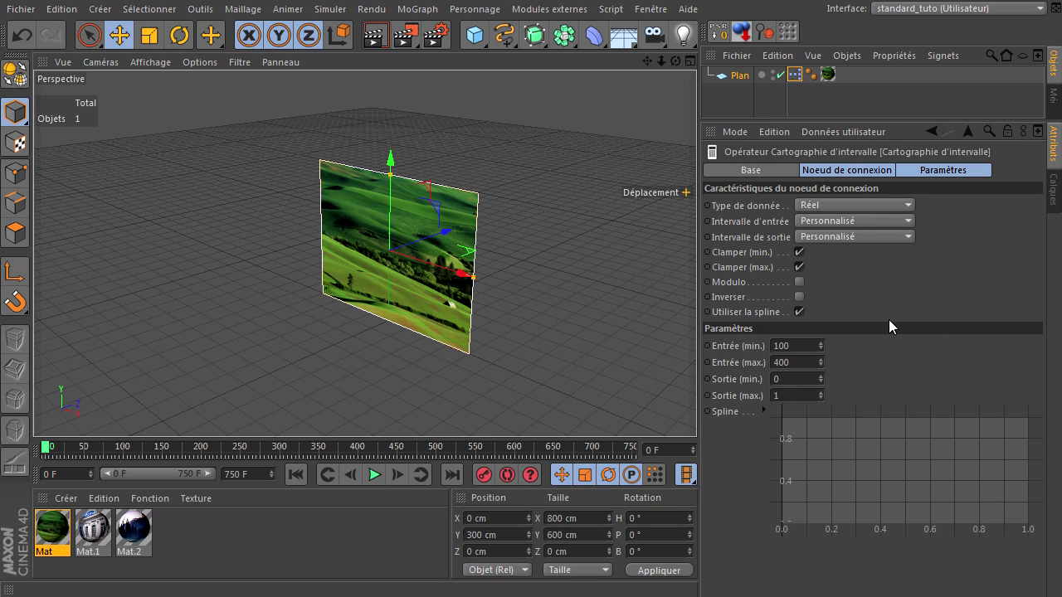
left_click(799, 397)
type("30")
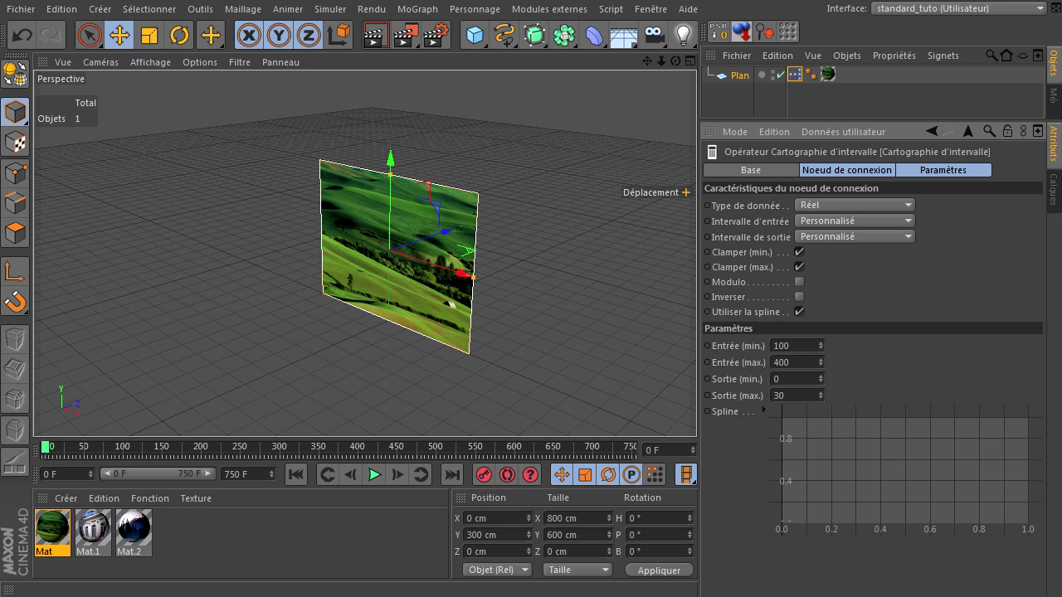
Bring the Temps and Cartographie d'intervalle nodes closer together and shrink Cartographie d'intervalle to a compact size
left_click_drag(1060, 265, 570, 89)
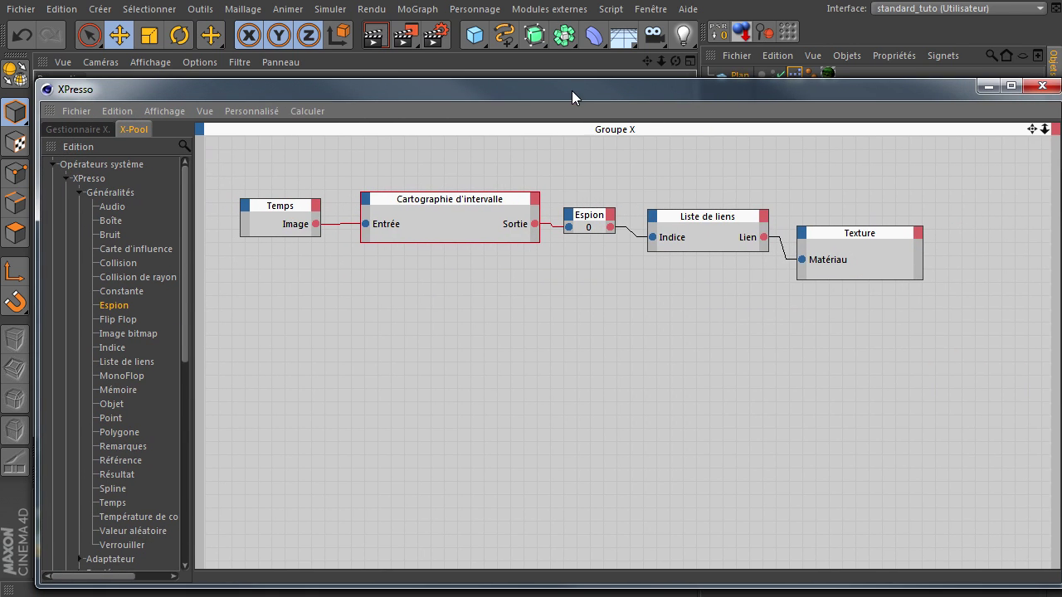
left_click_drag(268, 218, 255, 193)
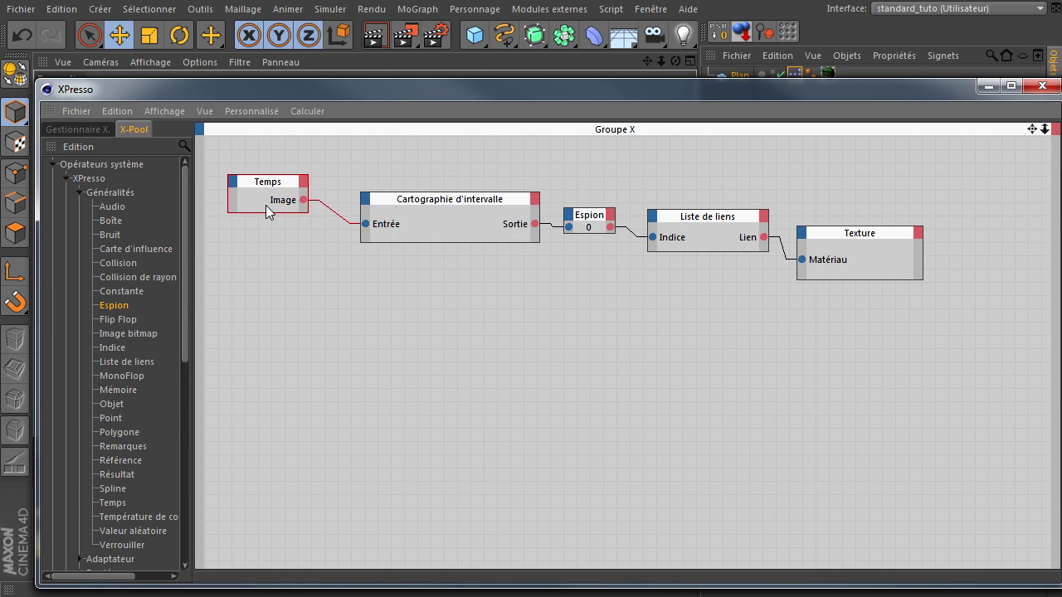
left_click(424, 207)
left_click_drag(424, 207, 395, 197)
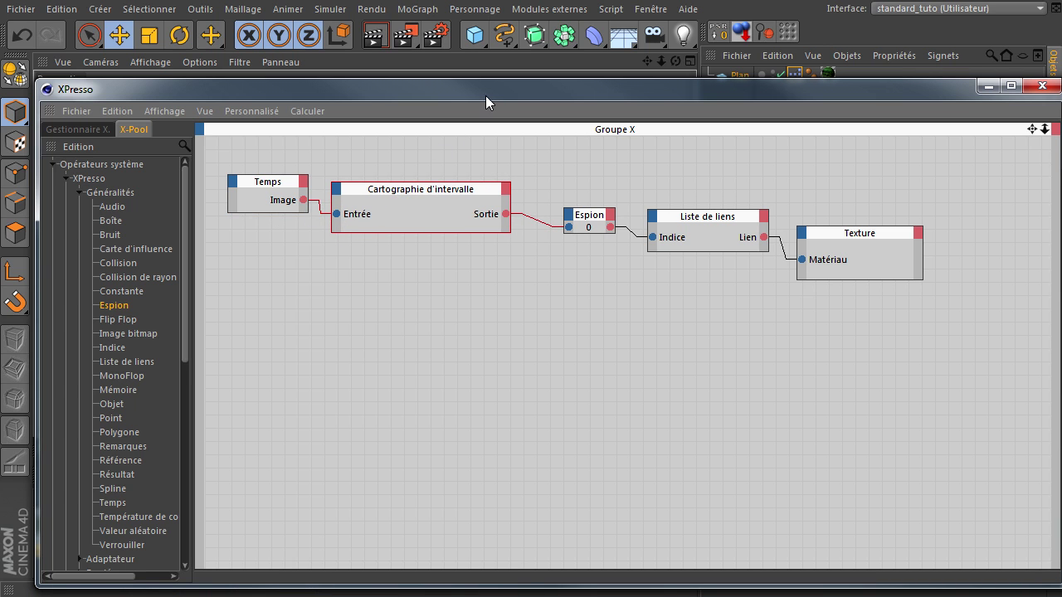
left_click_drag(485, 95, 544, 415)
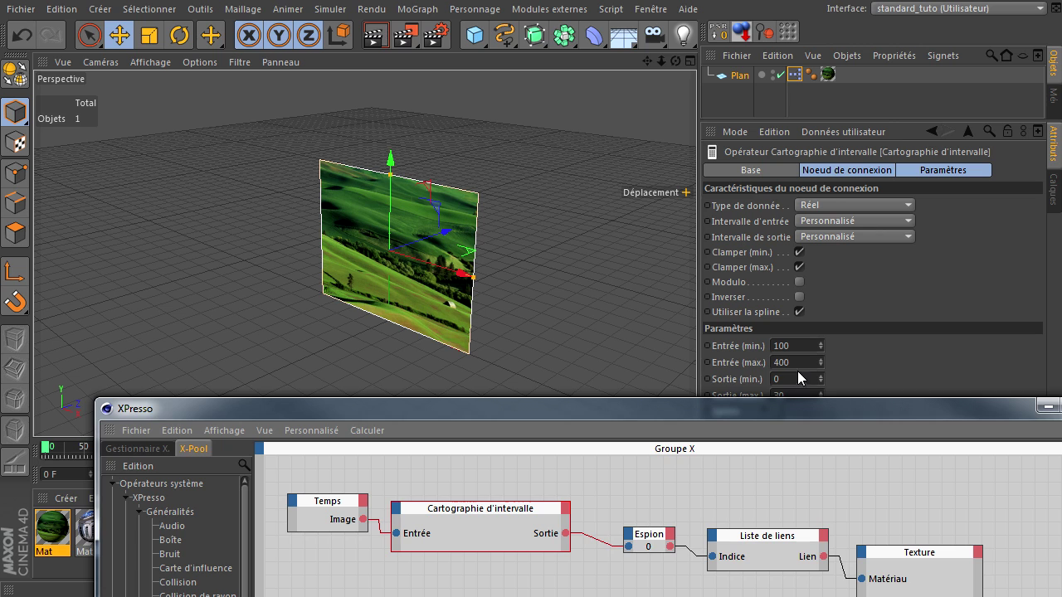
left_click_drag(770, 416, 754, 428)
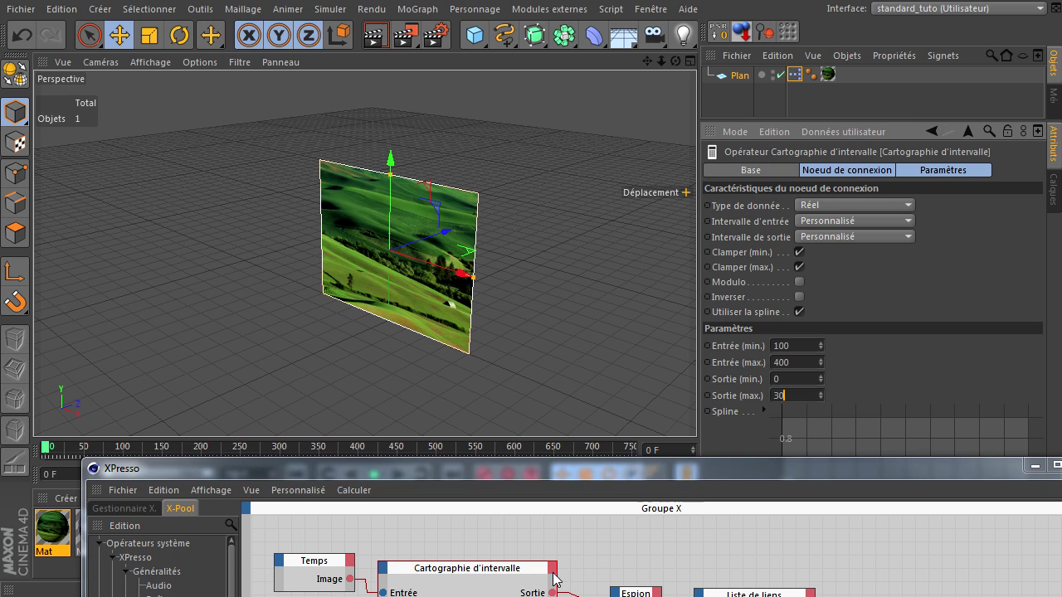
left_click_drag(557, 581, 499, 581)
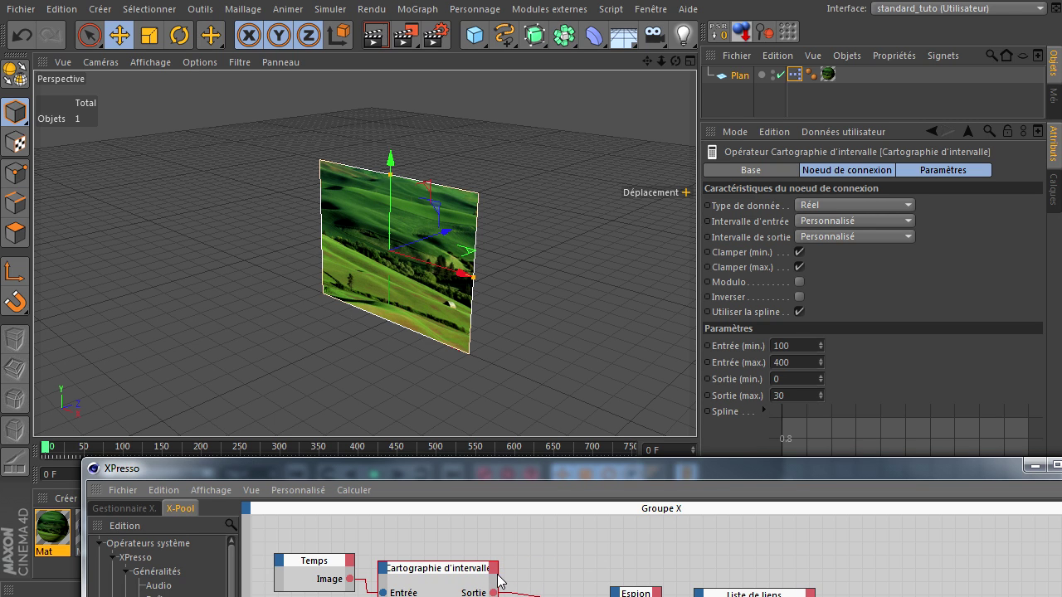
double_click(462, 570)
Move the Espion, Liste de liens and Texture nodes closer together to tighten the XPresso chain
left_click_drag(631, 596, 551, 582)
left_click(552, 587)
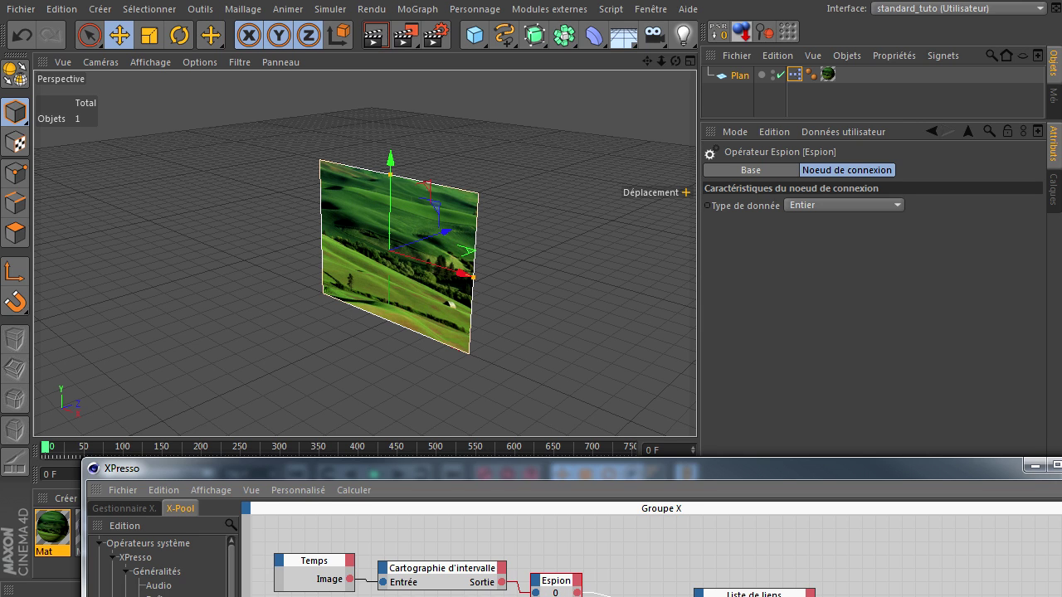
left_click_drag(732, 595, 646, 590)
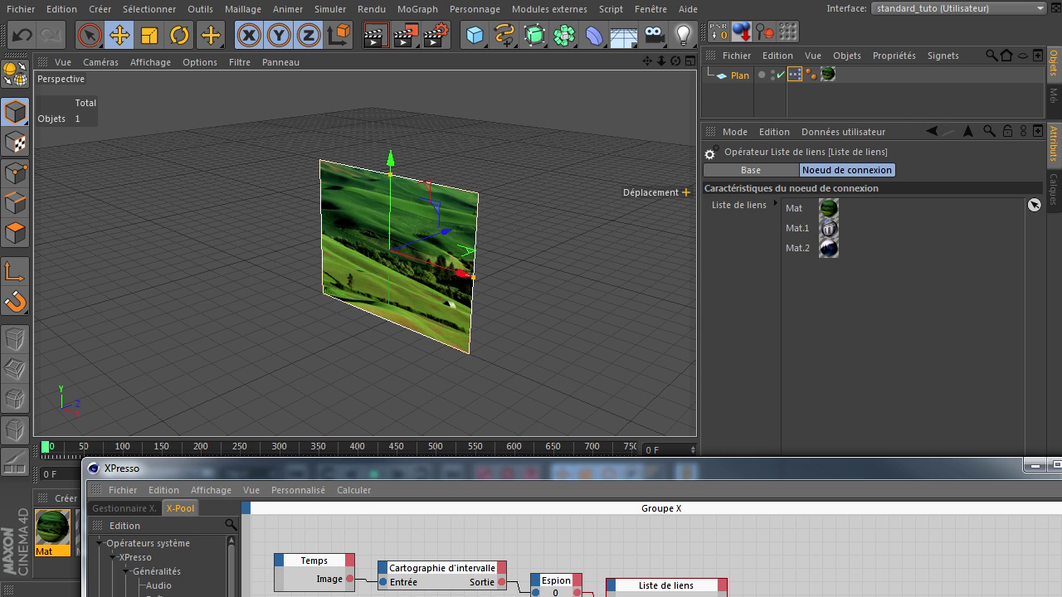
left_click(796, 596)
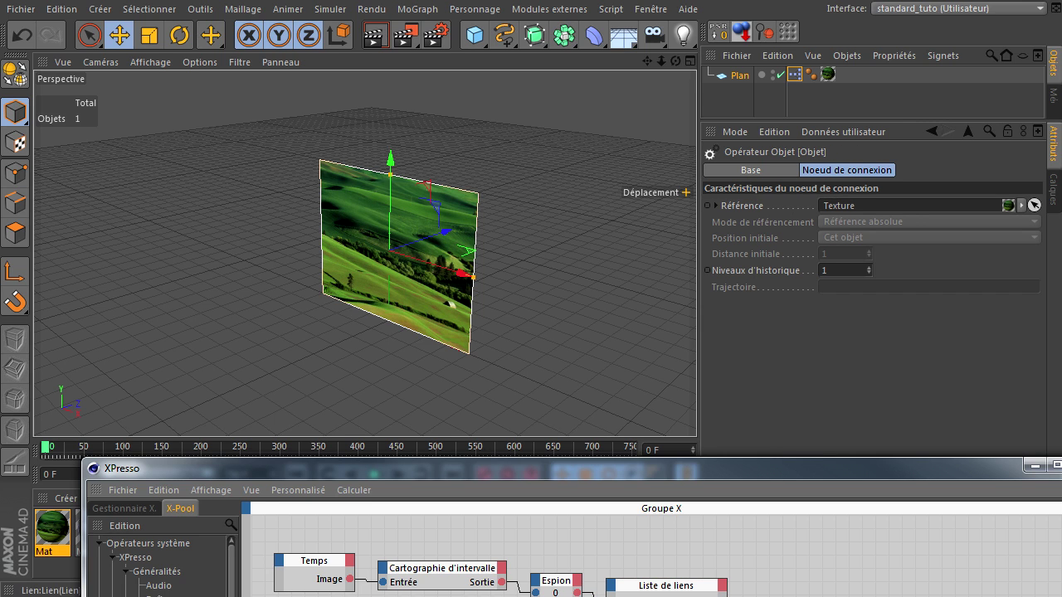
left_click_drag(813, 471, 771, 254)
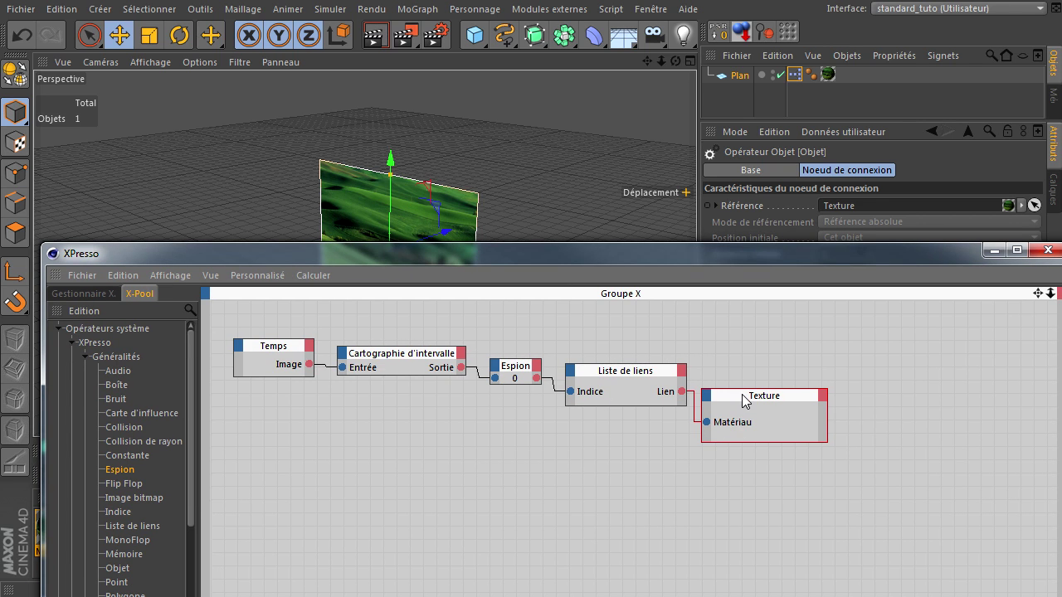
mouse_move(750, 393)
left_mouse_down()
mouse_move(749, 372)
mouse_move(753, 381)
left_mouse_up()
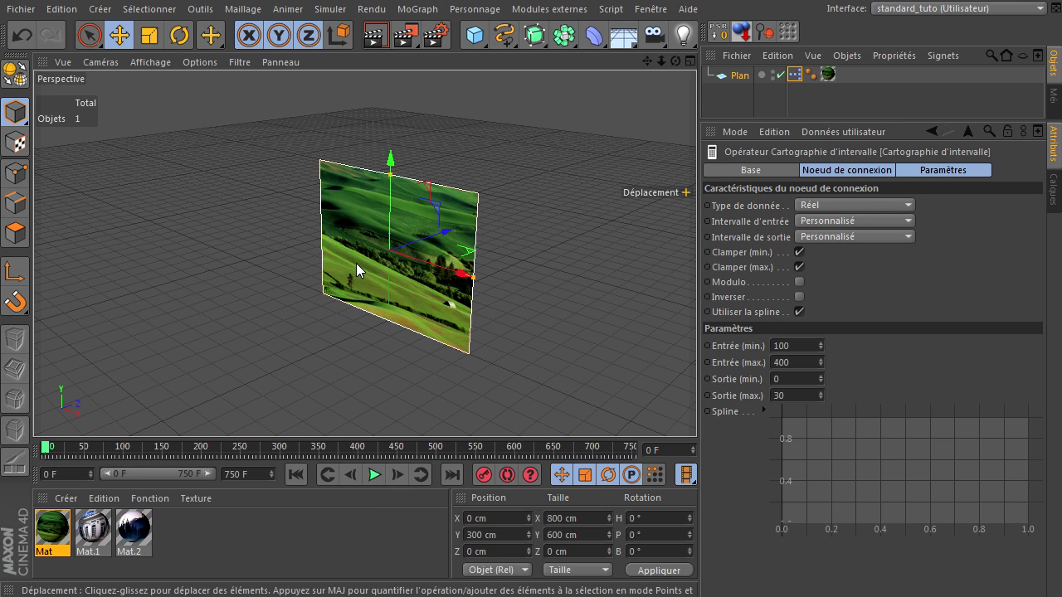
Play the animation to check the material switching on the plane, stop it and return to frame 0
left_click(374, 473)
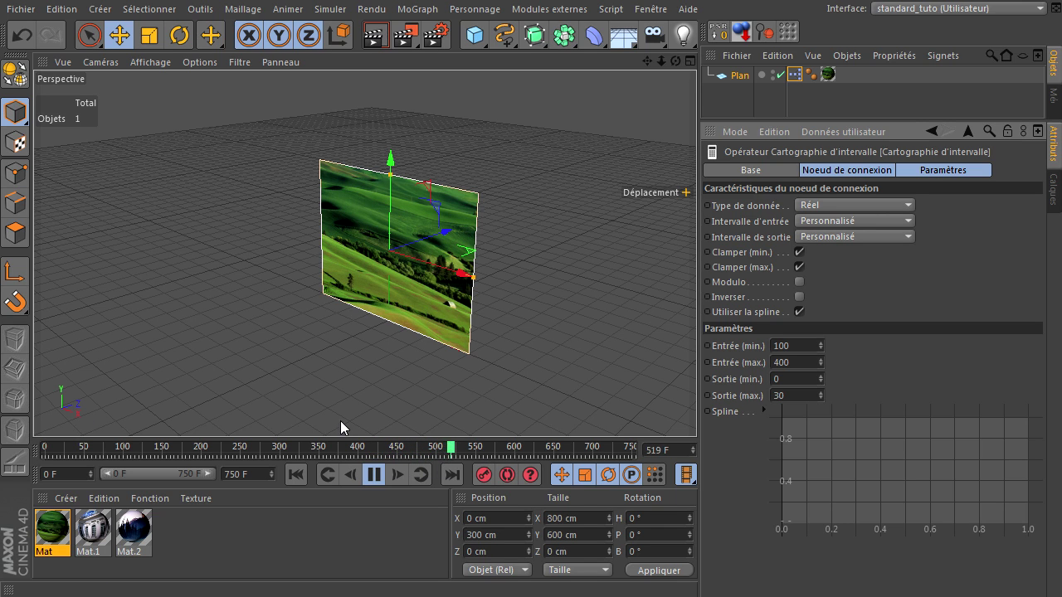
left_click(374, 477)
left_click(296, 475)
left_click_drag(1060, 229, 464, 186)
left_click_drag(387, 182, 1061, 217)
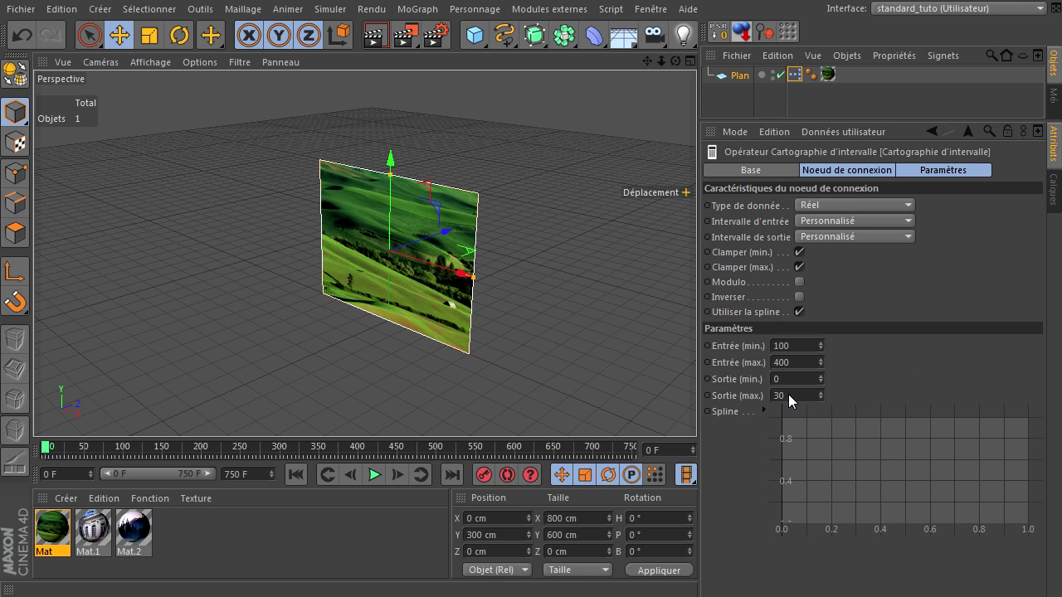
Try Sortie (max.) 300 for Cartographie d'intervalle and play the animation
left_click(794, 396)
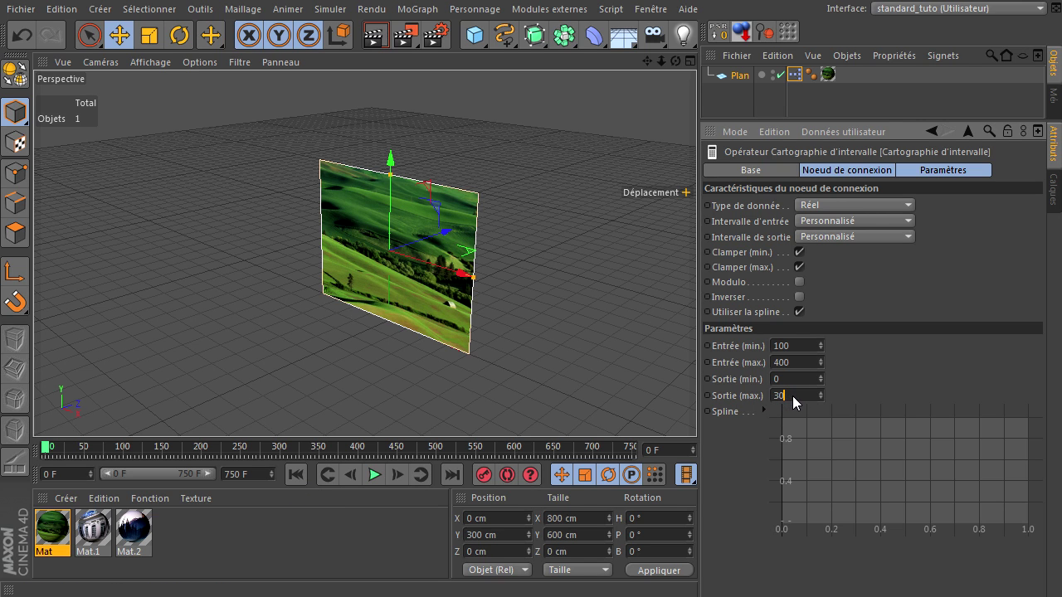
type("0")
left_click(373, 475)
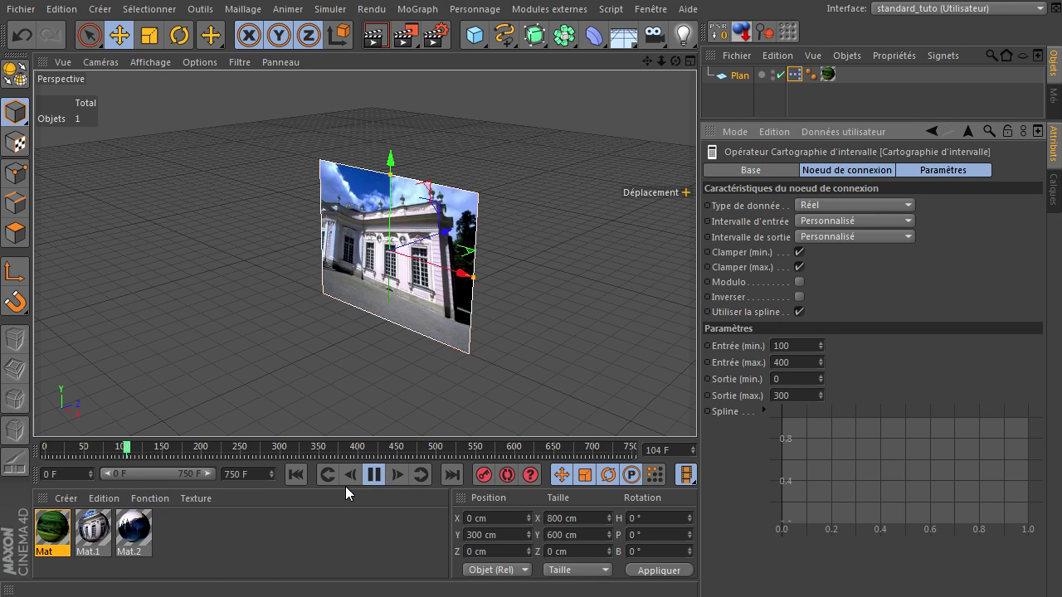
Set Sortie (max.) of Cartographie d'intervalle to 10 during playback, stop the animation and return to frame 0
left_click(803, 397)
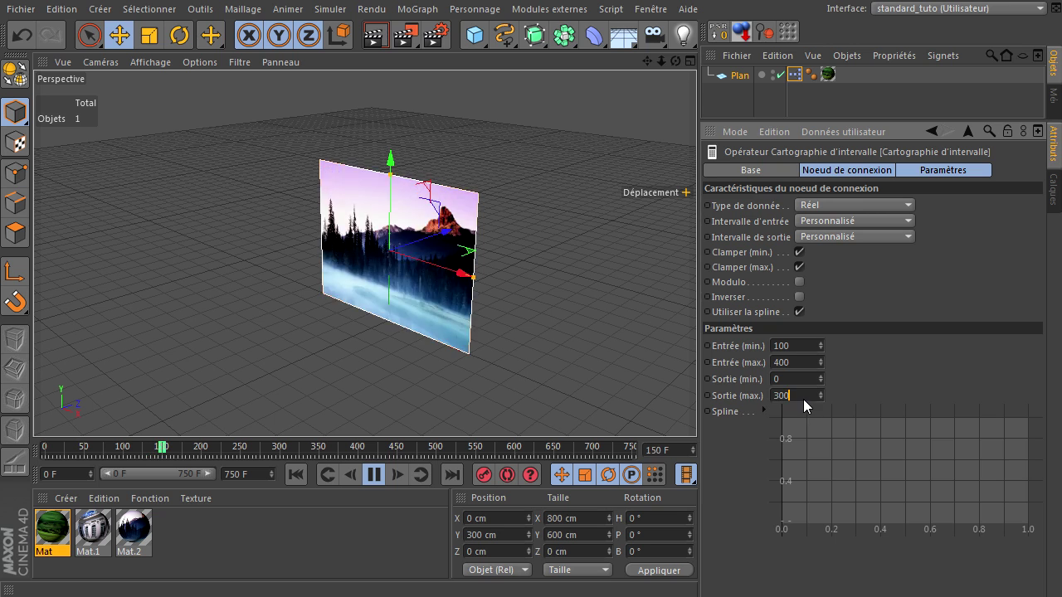
type("10")
key("Return")
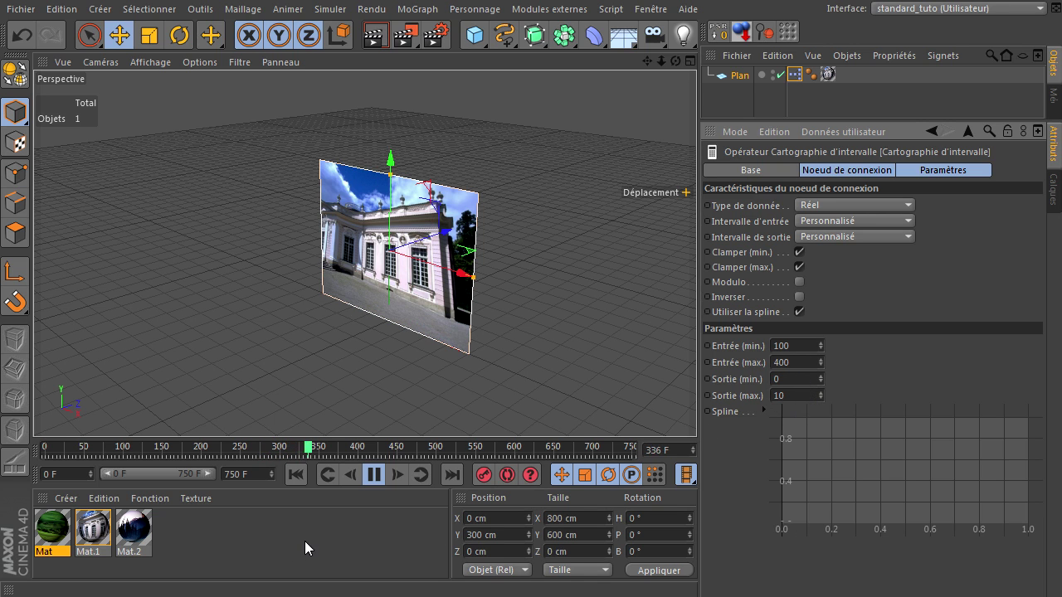
left_click(366, 478)
left_click(282, 476)
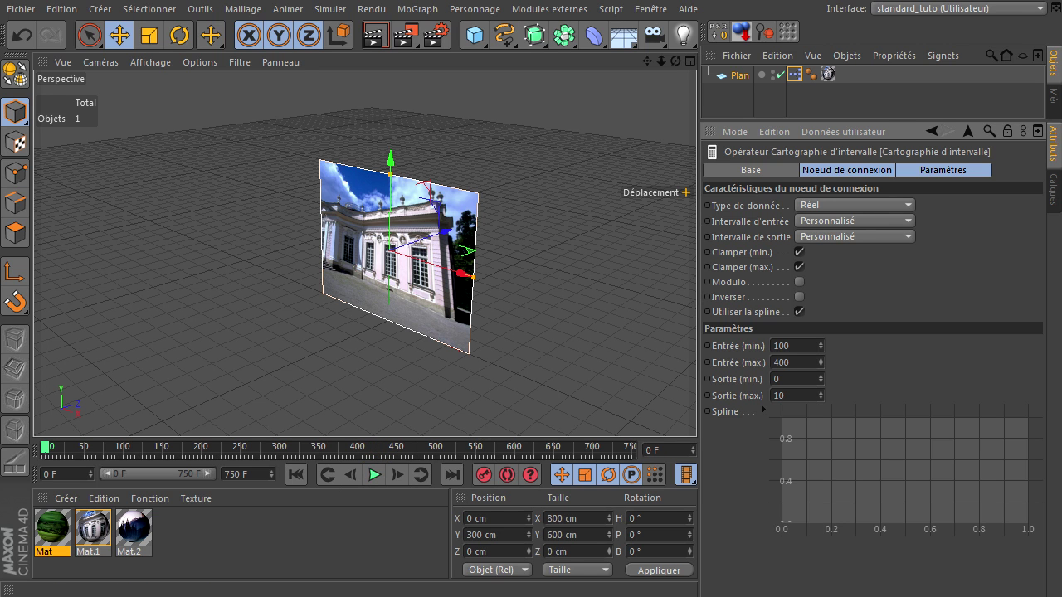
Review the finished XPresso node chain and the materials listed in the Liste de liens node
double_click(827, 74)
left_click_drag(675, 195, 417, 76)
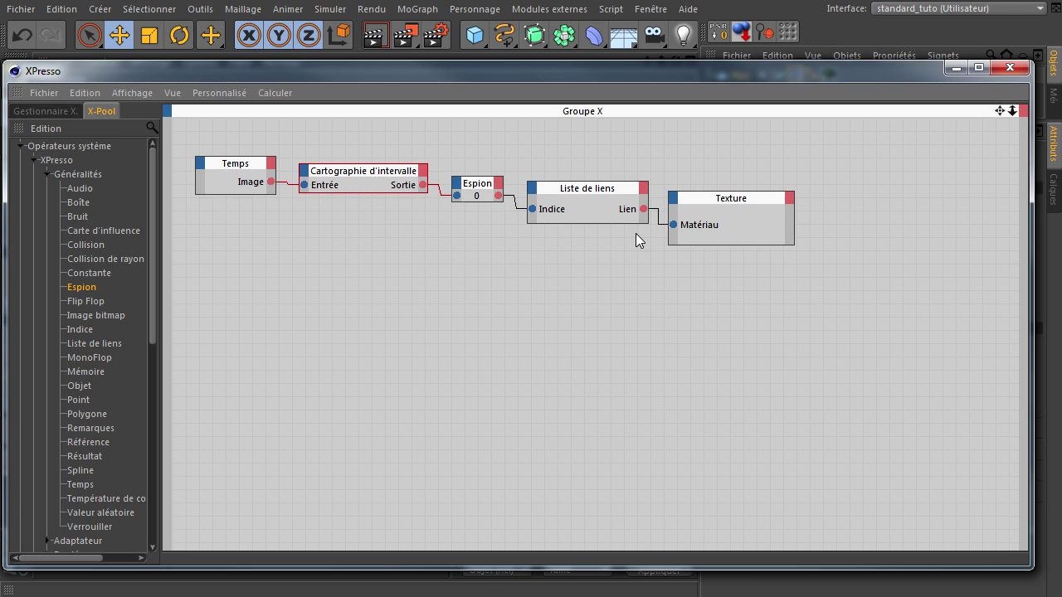
left_click_drag(642, 81, 652, 152)
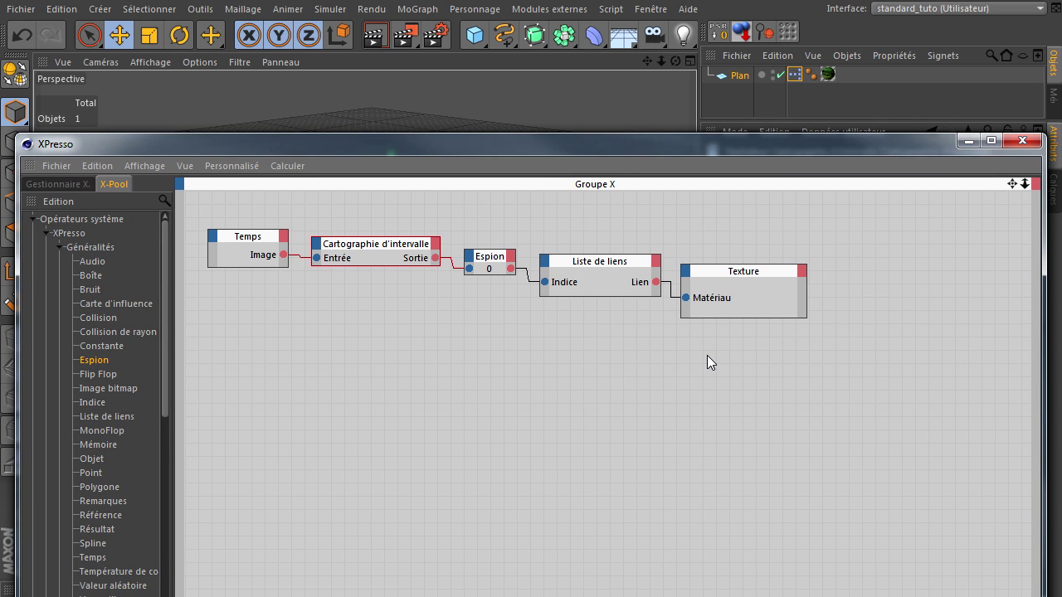
left_click_drag(504, 151, 1060, 216)
left_click(639, 225)
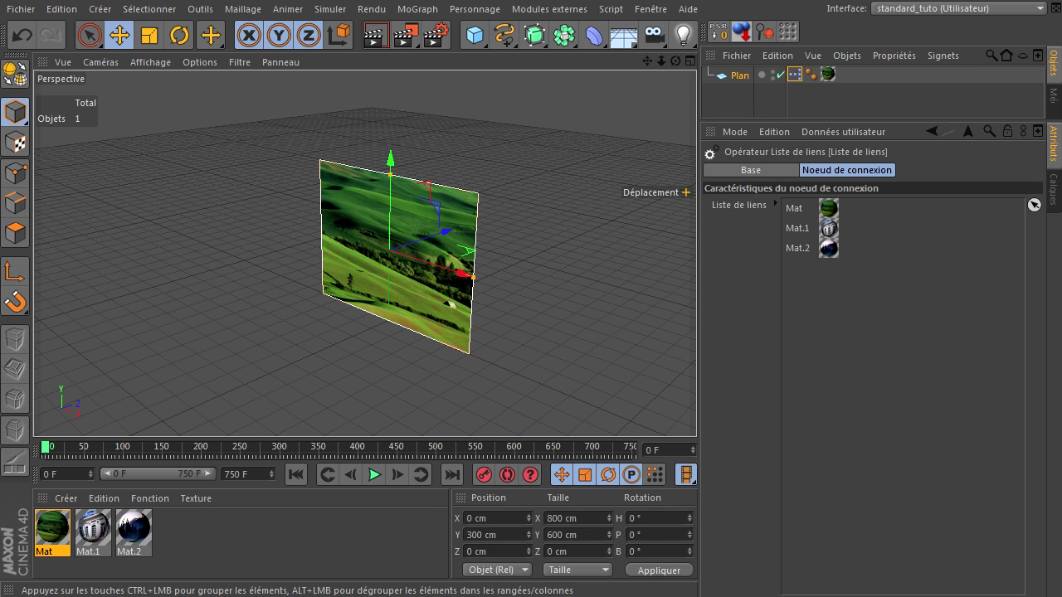
Create a new empty project and frame the world origin in the perspective view
key("ctrl+n")
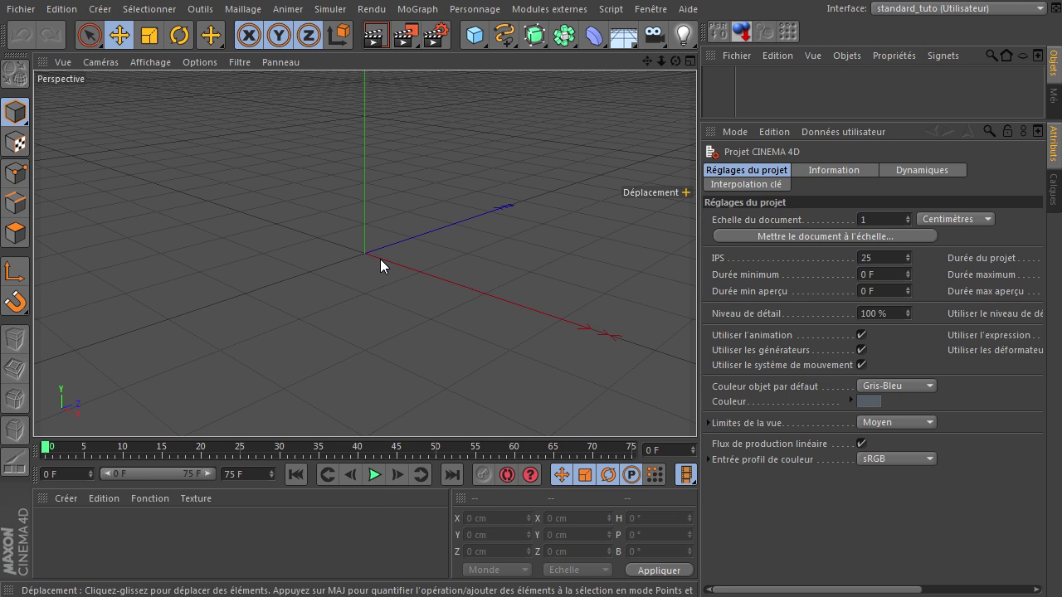
left_click(486, 191)
scroll(486, 191, "down", 3)
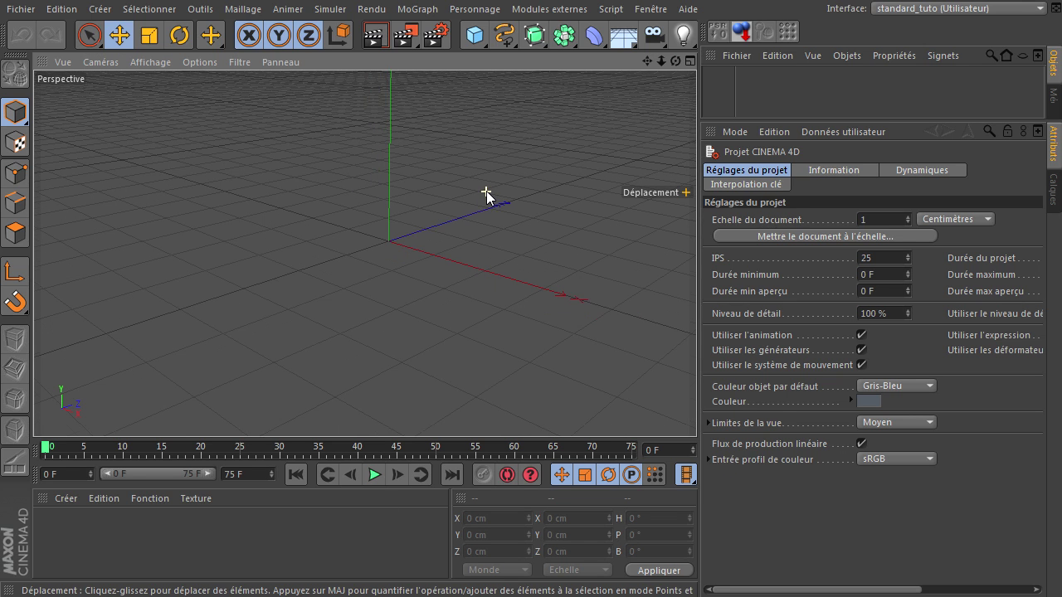
left_click_drag(647, 61, 696, 406)
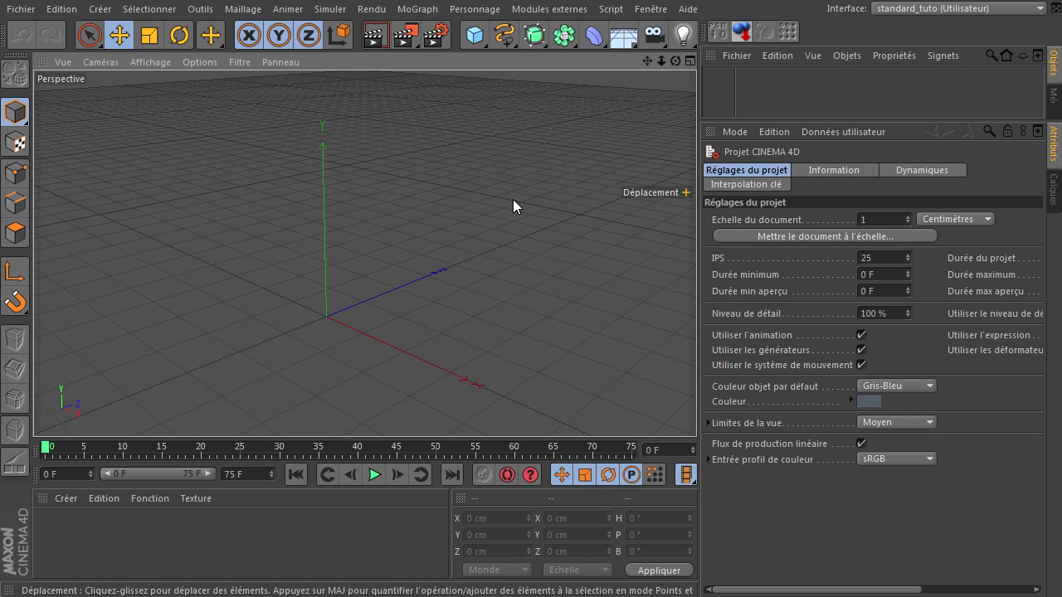
Add a cube and set its size to 400 cm in Y and 100 cm in Z
left_click(475, 35)
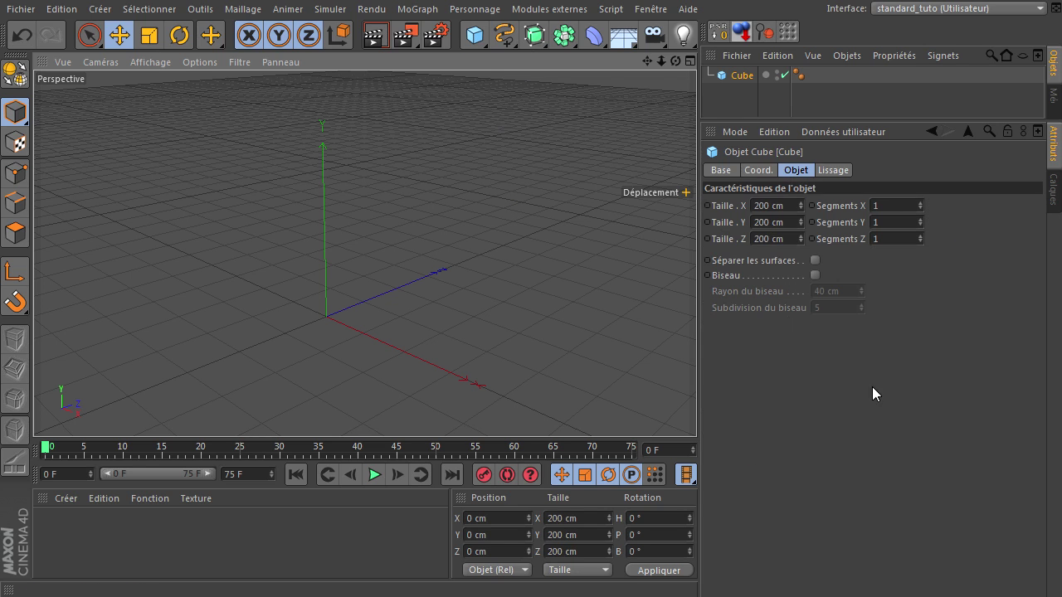
left_click(788, 222)
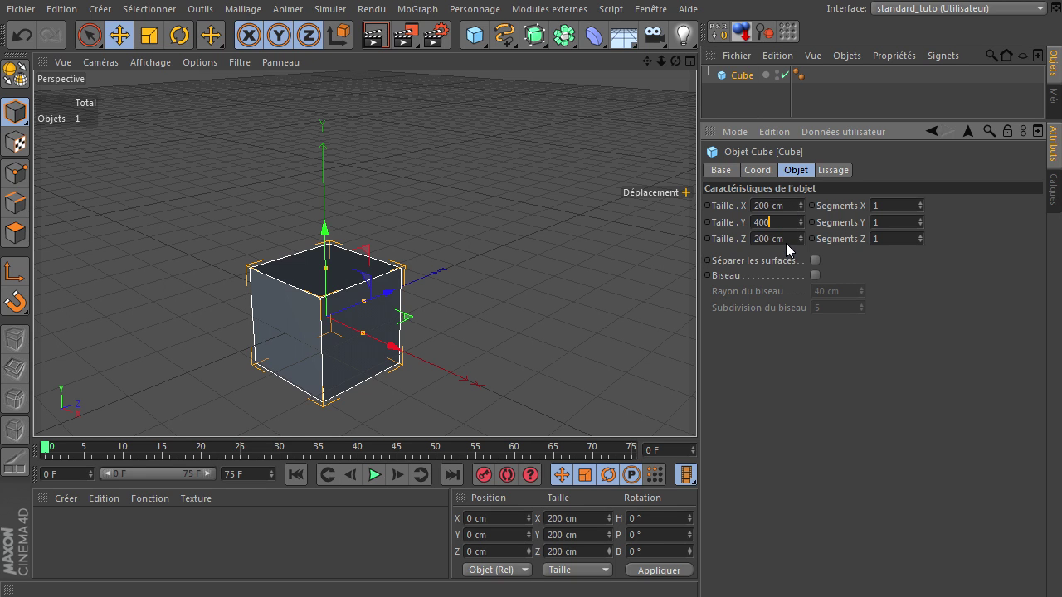
key("Tab")
key("Return")
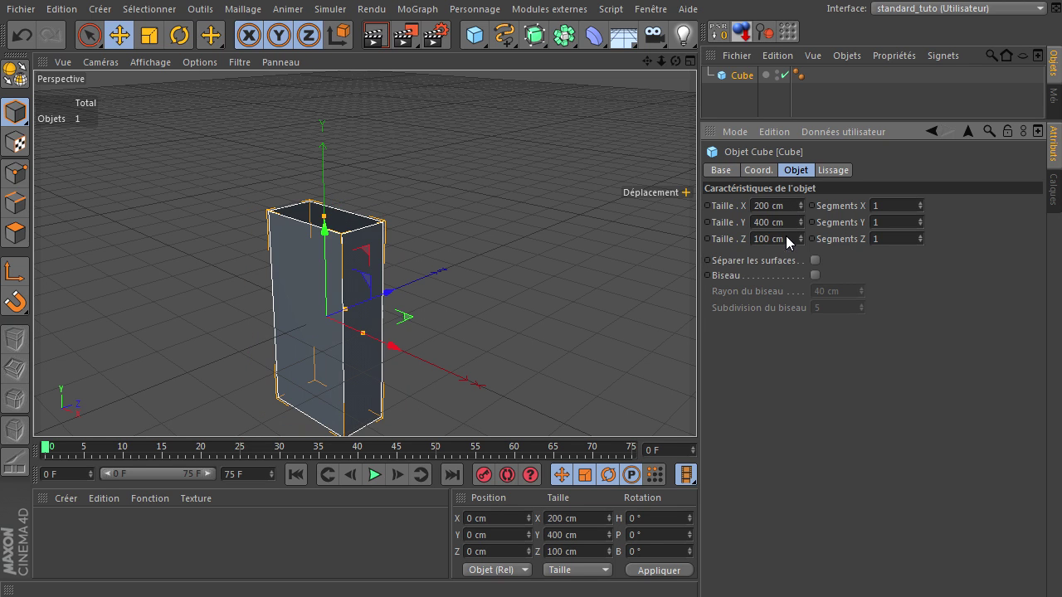
Set the cube's X size to 600 cm and raise it to a Y position of 200 cm
left_click(767, 206)
key("BackSpace")
type("600")
key("Return")
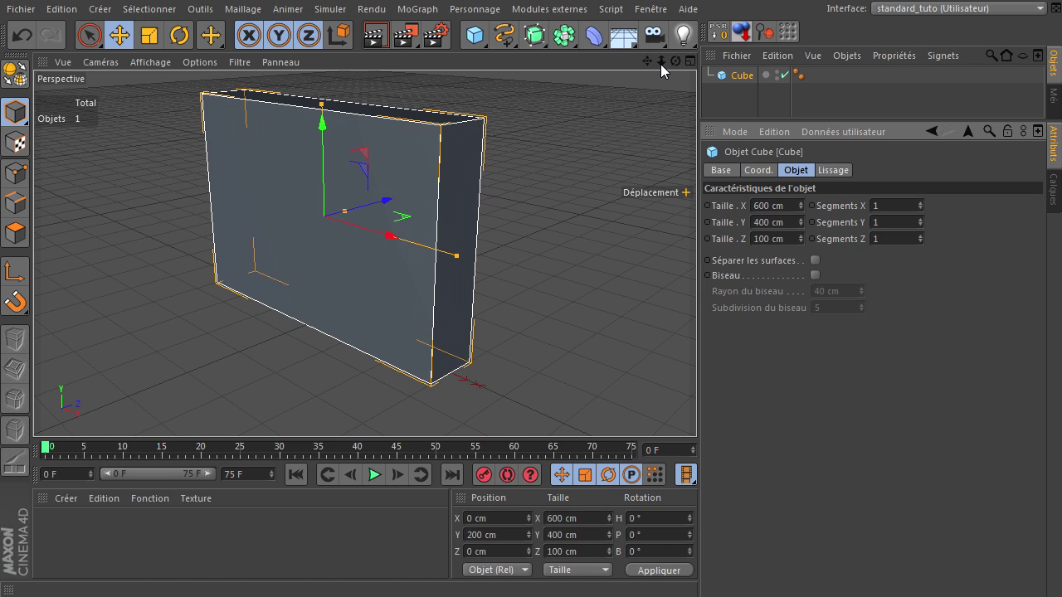
mouse_move(644, 62)
left_mouse_down()
mouse_move(697, 406)
mouse_move(645, 63)
left_mouse_up()
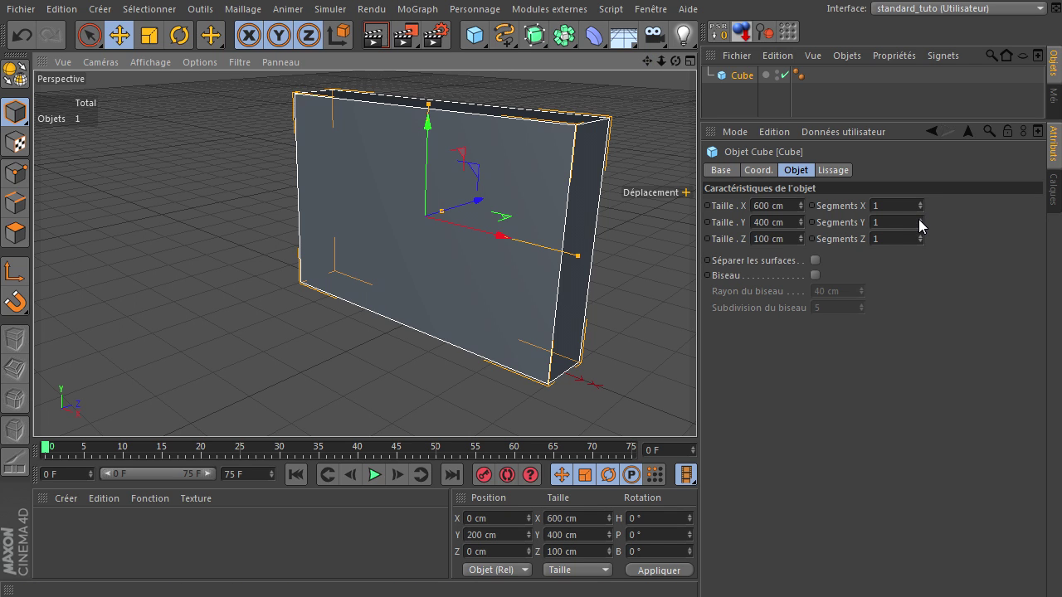
Try 3 segments in Y on the cube and set them back to 1
left_click(920, 219)
left_click(920, 219)
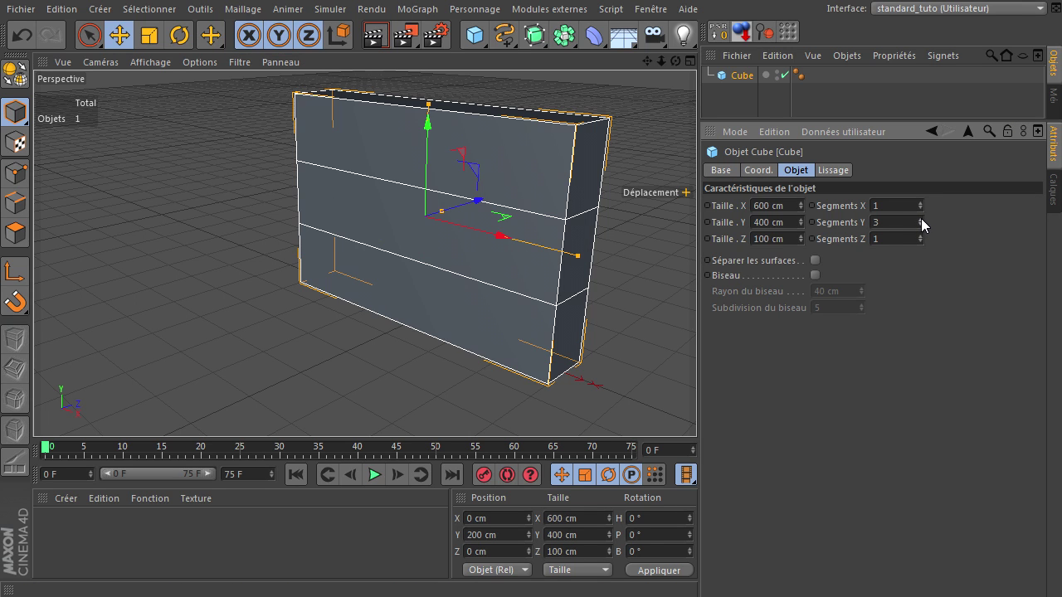
left_click(919, 225)
left_click(919, 224)
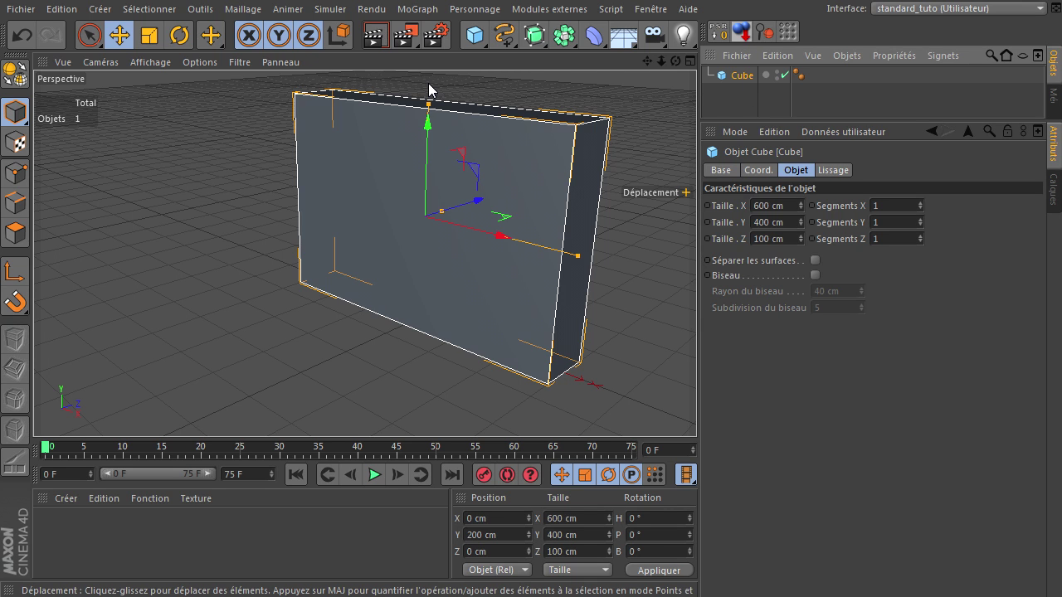
Break the cube into 20 pieces with the Thrausi plugin in Voronoi mode and close the plugin window
left_click(544, 12)
mouse_move(562, 56)
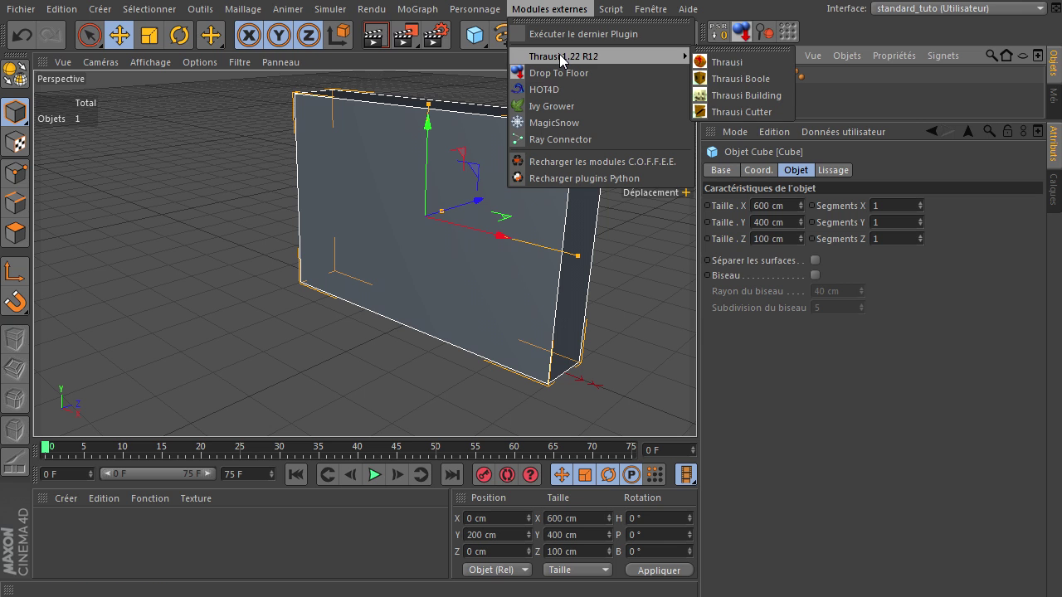
left_click(763, 66)
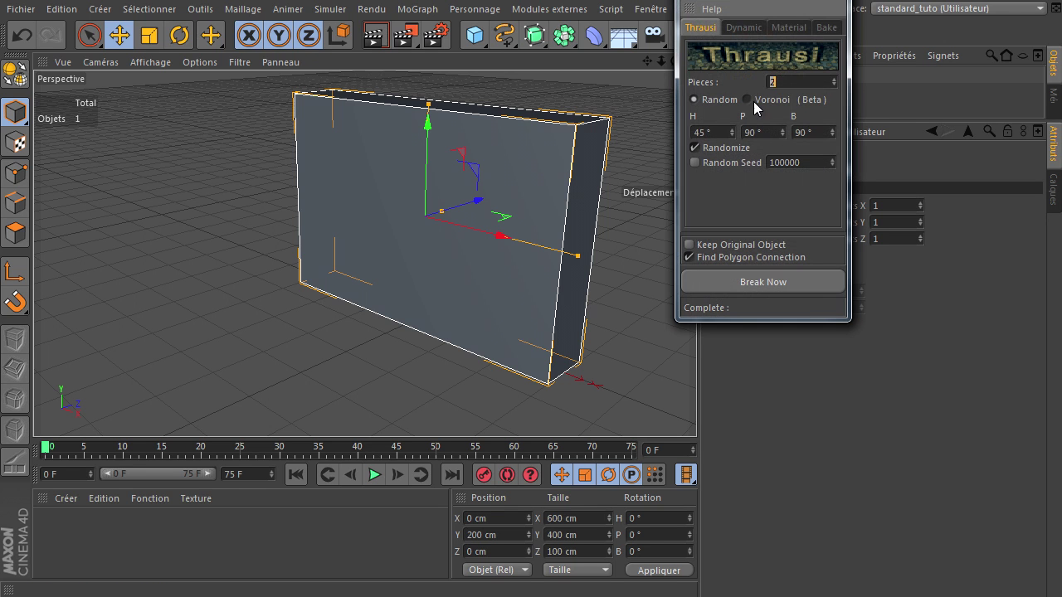
left_click_drag(744, 0, 394, 106)
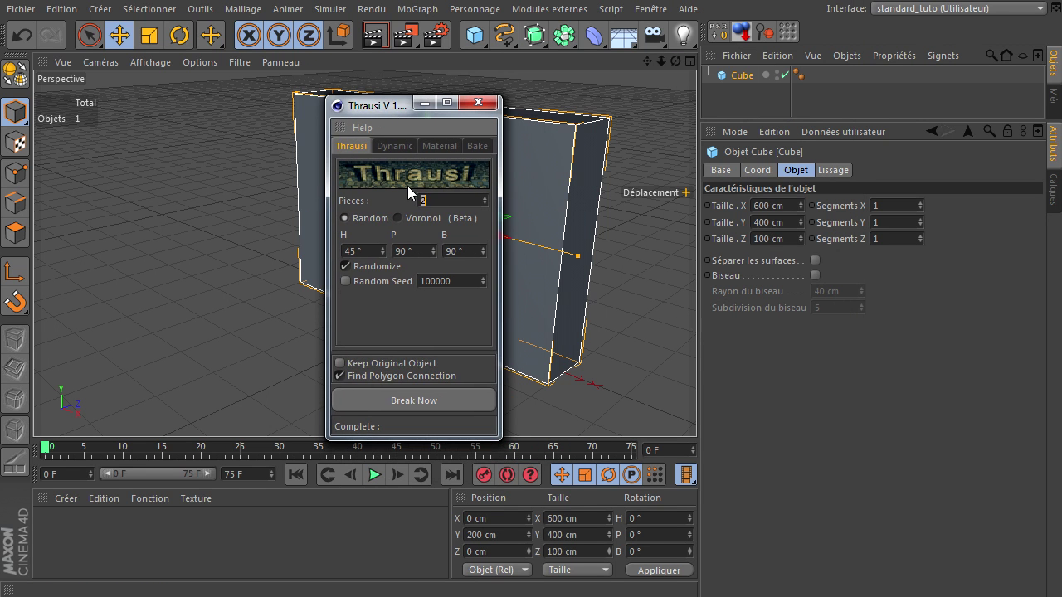
left_click(398, 217)
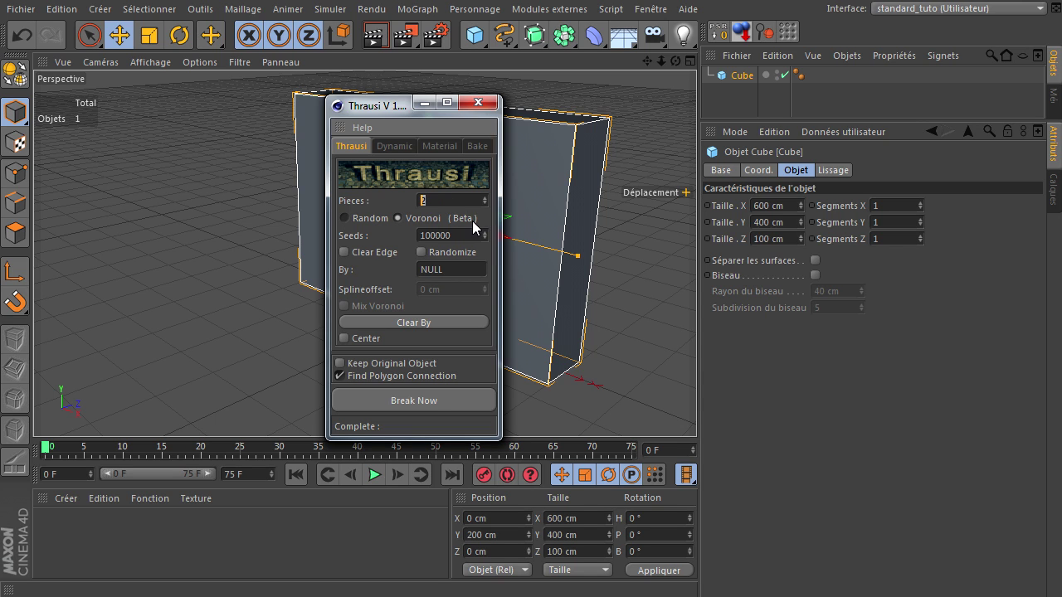
type("20")
left_click_drag(384, 109, 116, 115)
left_click(140, 407)
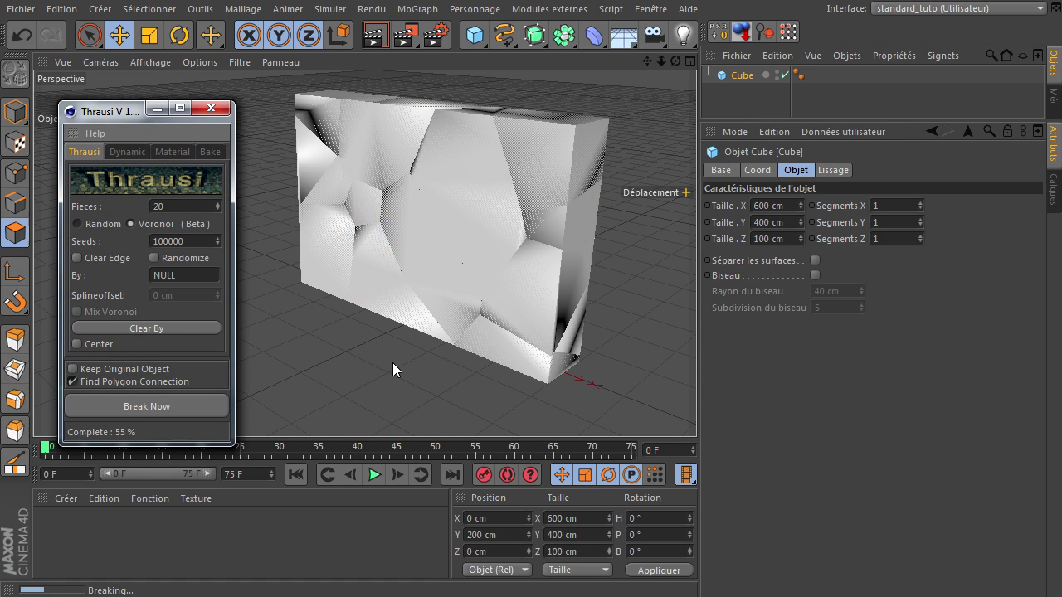
left_click_drag(674, 60, 696, 407)
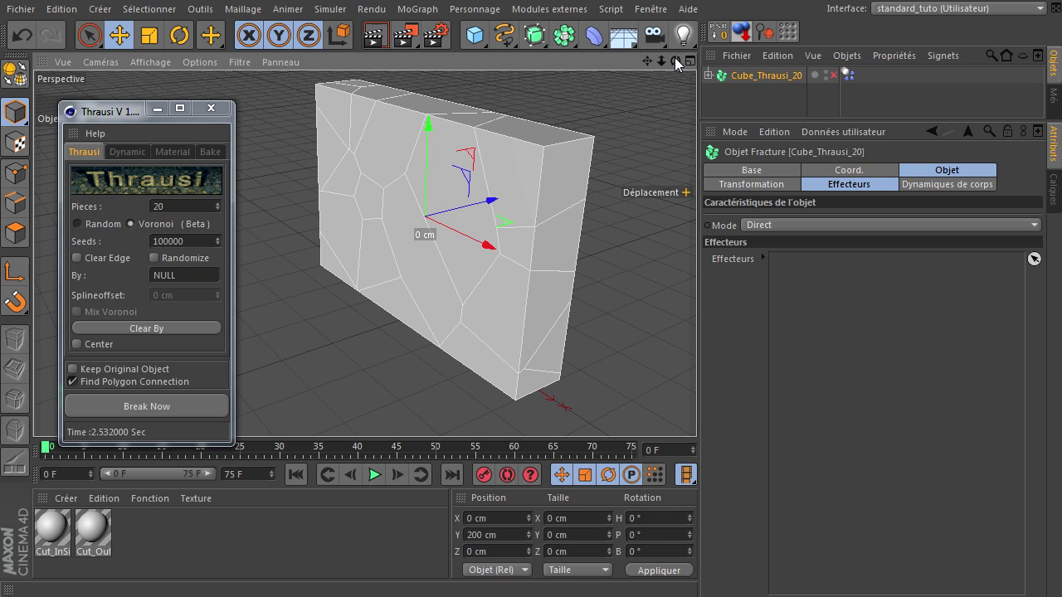
left_click(212, 111)
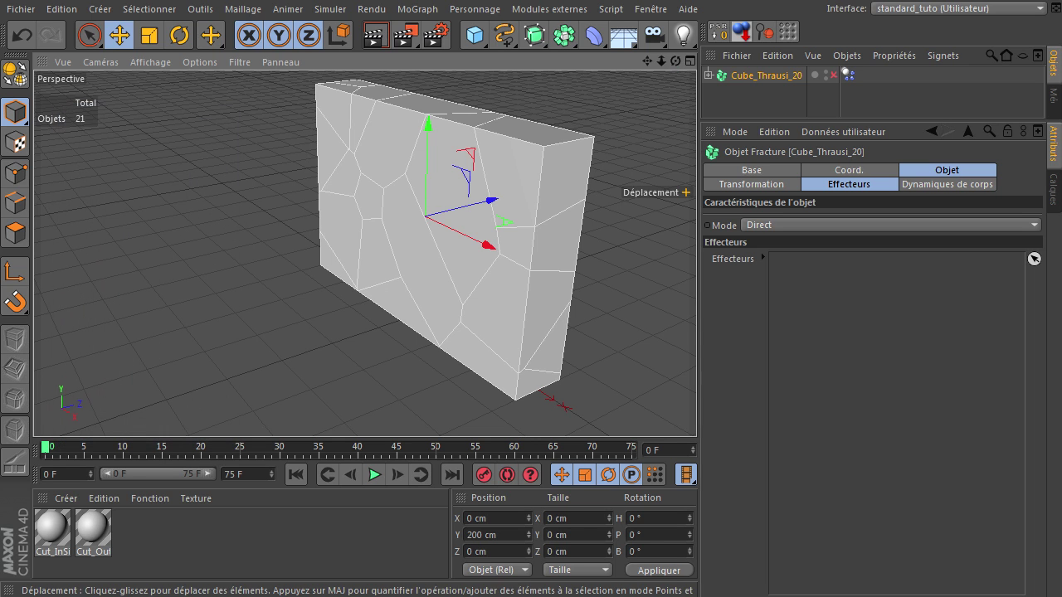
Expand the Cube_Thrausi_20 fracture object and group Pieces 1 to 20 under a null
left_click(833, 75)
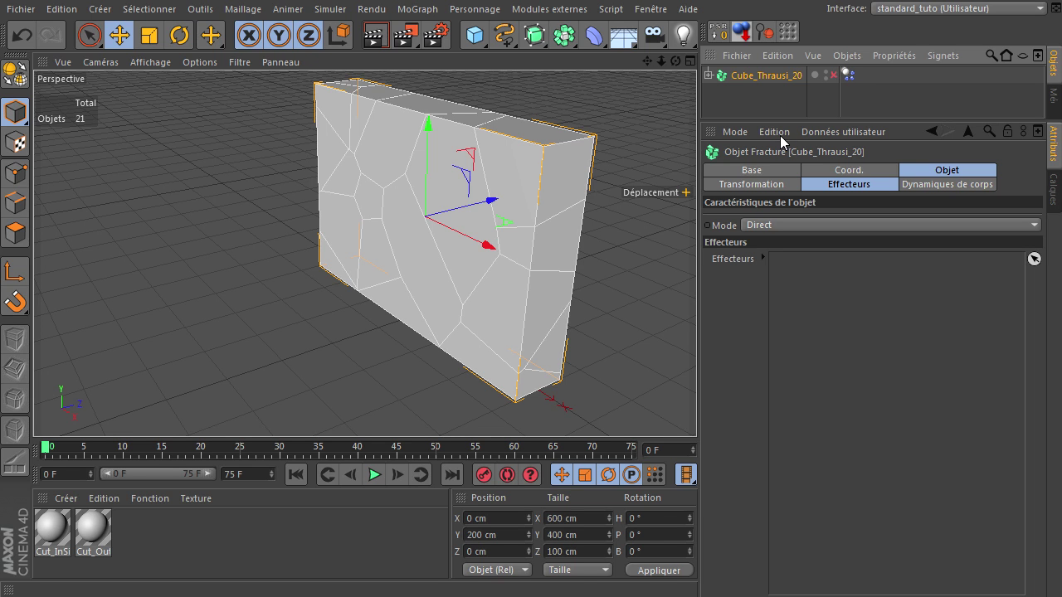
left_click_drag(806, 119, 816, 241)
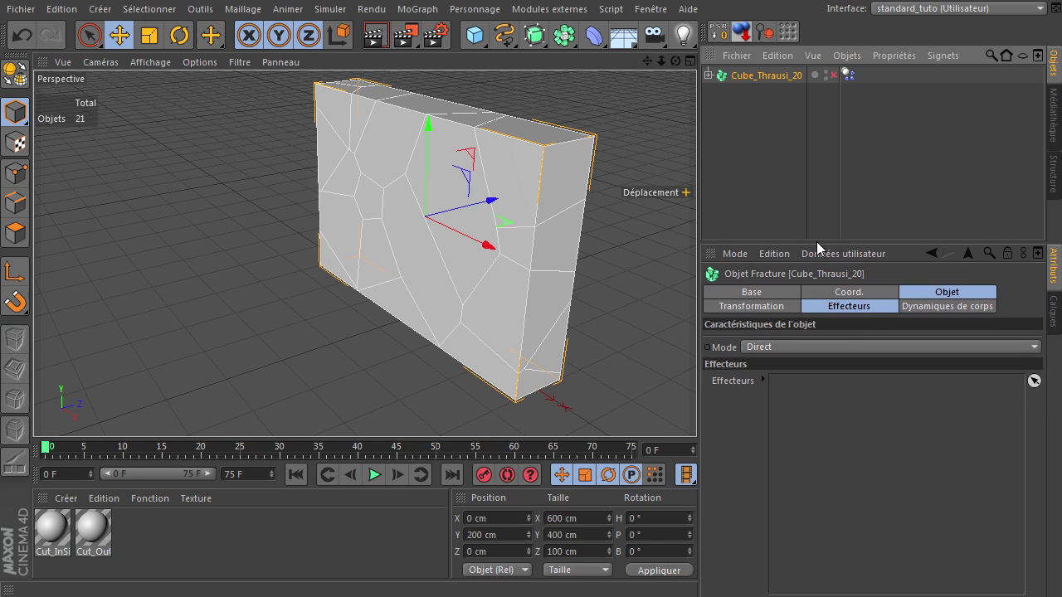
left_click(707, 75)
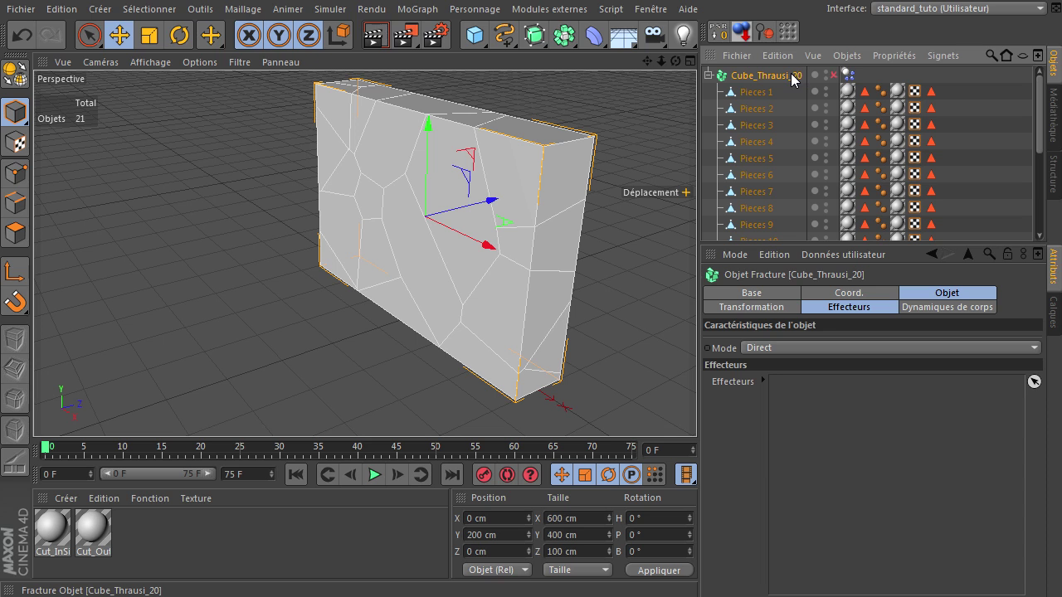
left_click(755, 92)
scroll(792, 205, "down", 5)
key("shift+F9")
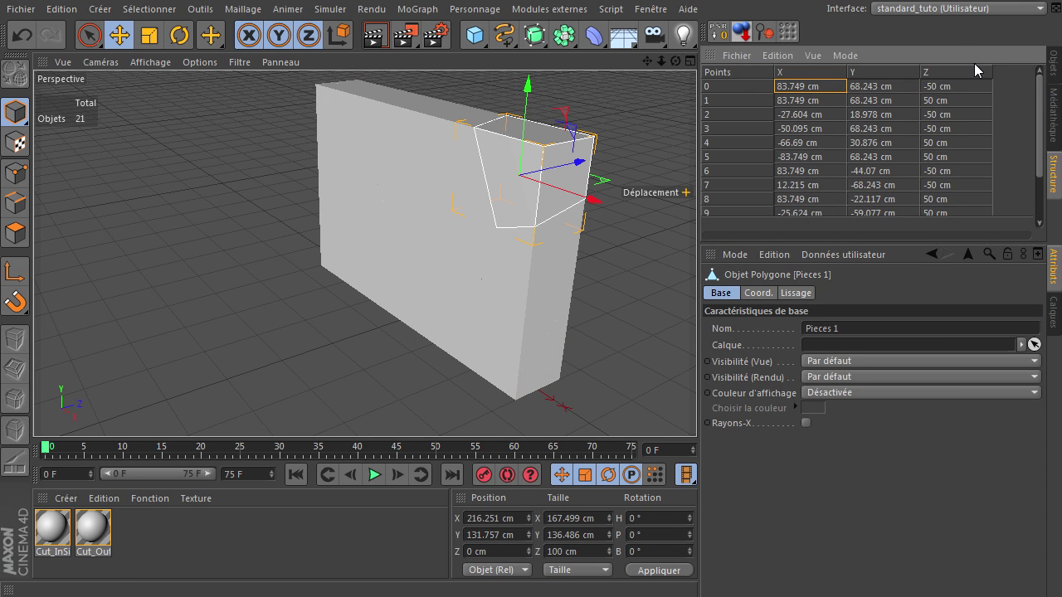
left_click(1052, 73)
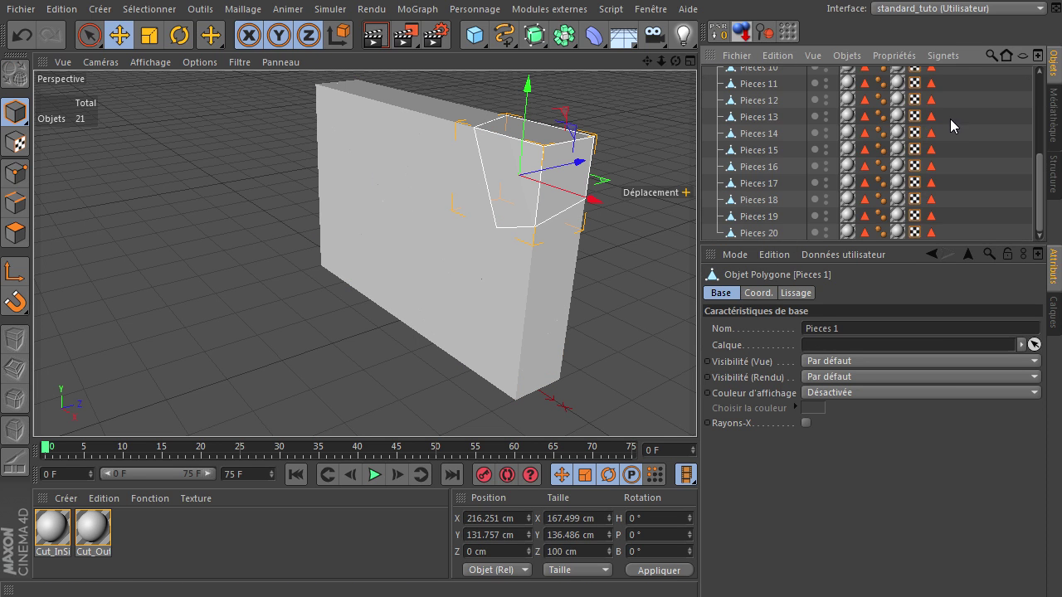
left_click(759, 232, "shift")
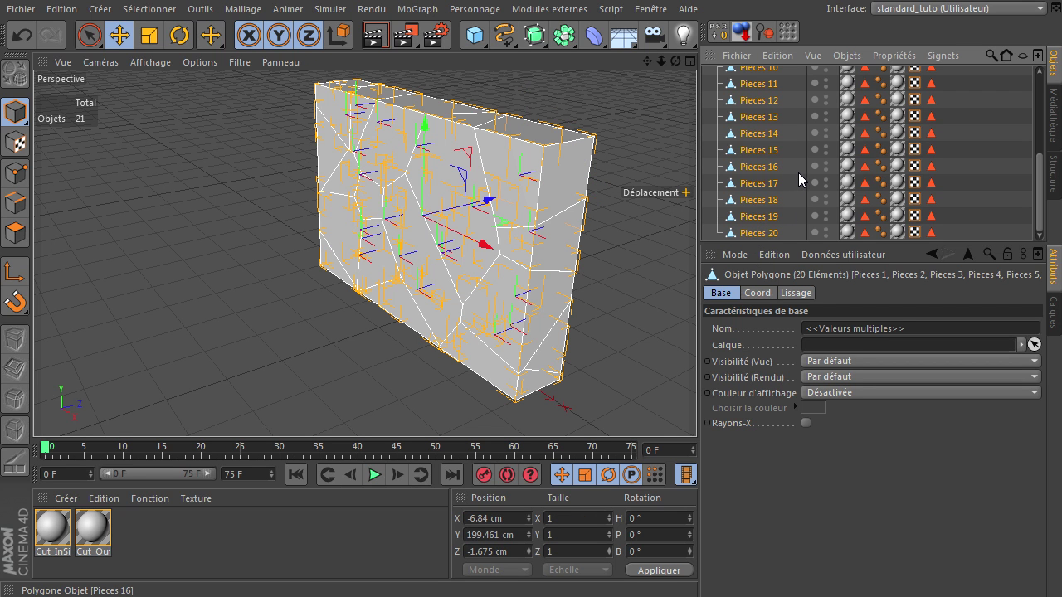
key("alt+g")
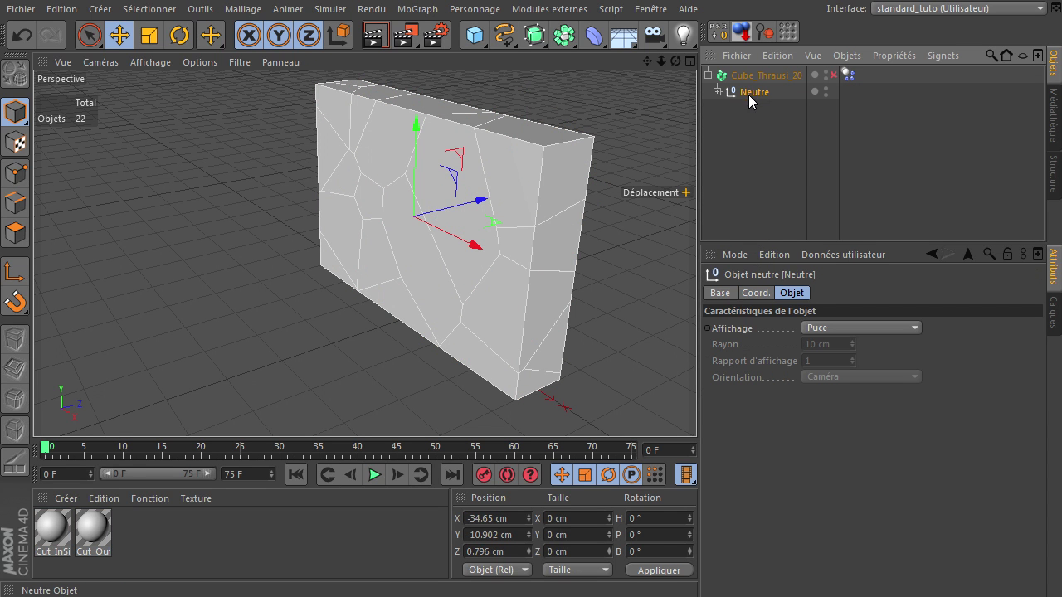
Take the null out of the Cube_Thrausi_20 fracture object, delete the fracture object and expand the null
left_click(775, 78)
key("Delete")
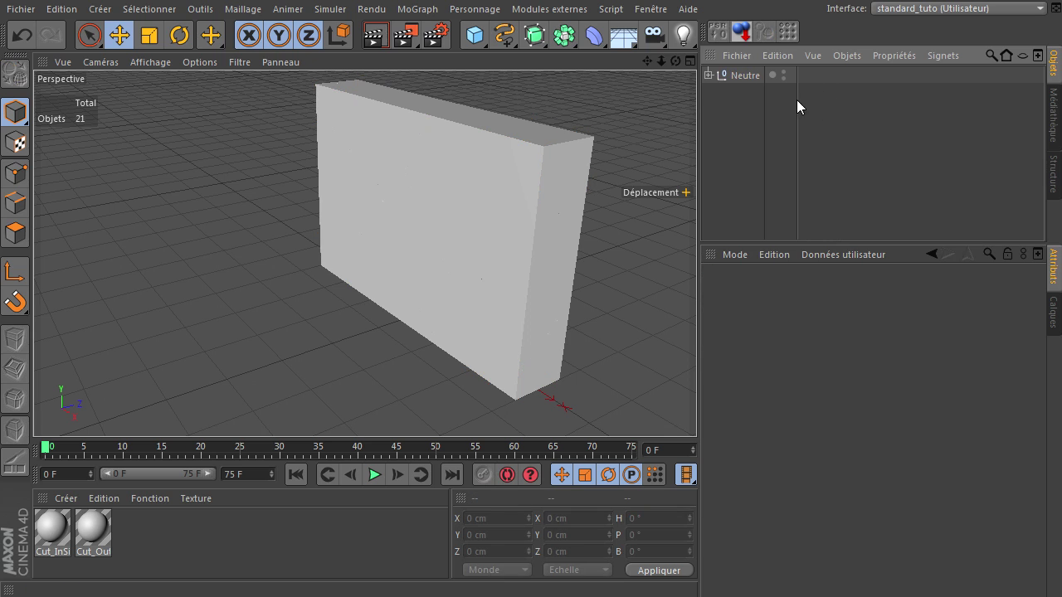
left_click(708, 75)
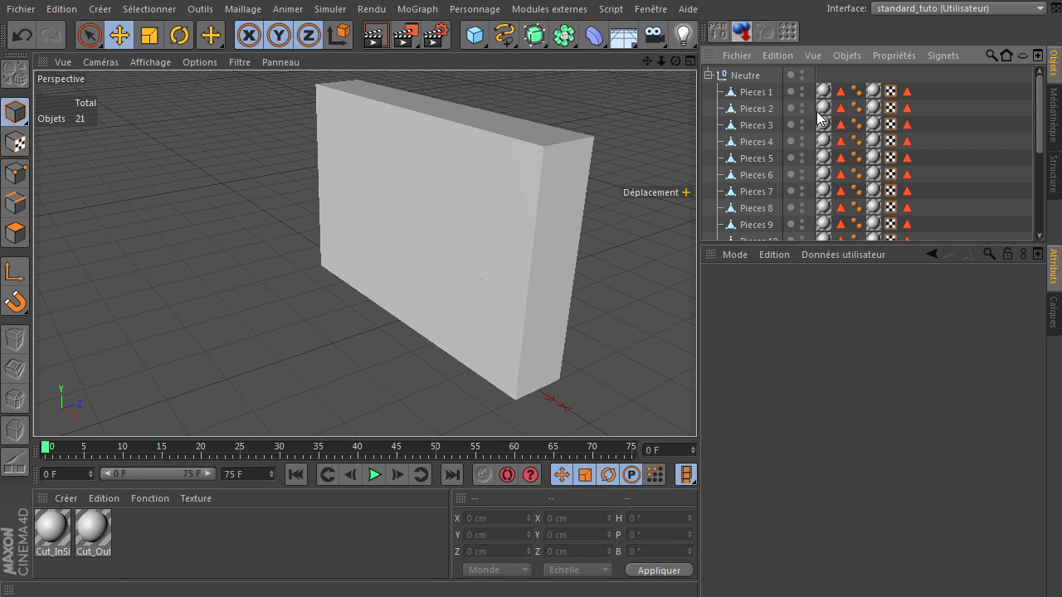
left_click(150, 501)
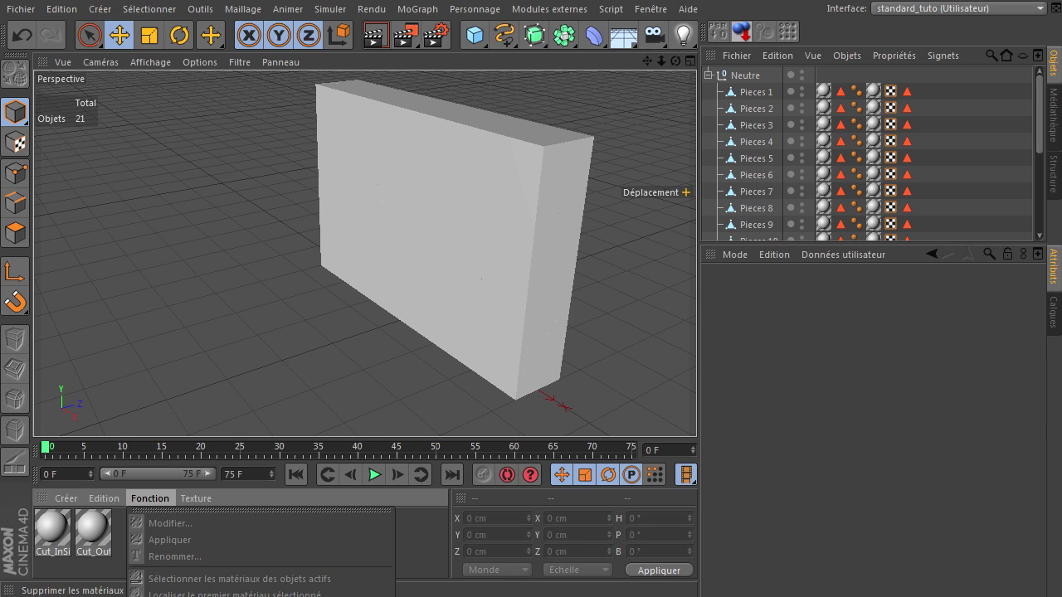
left_click(207, 595)
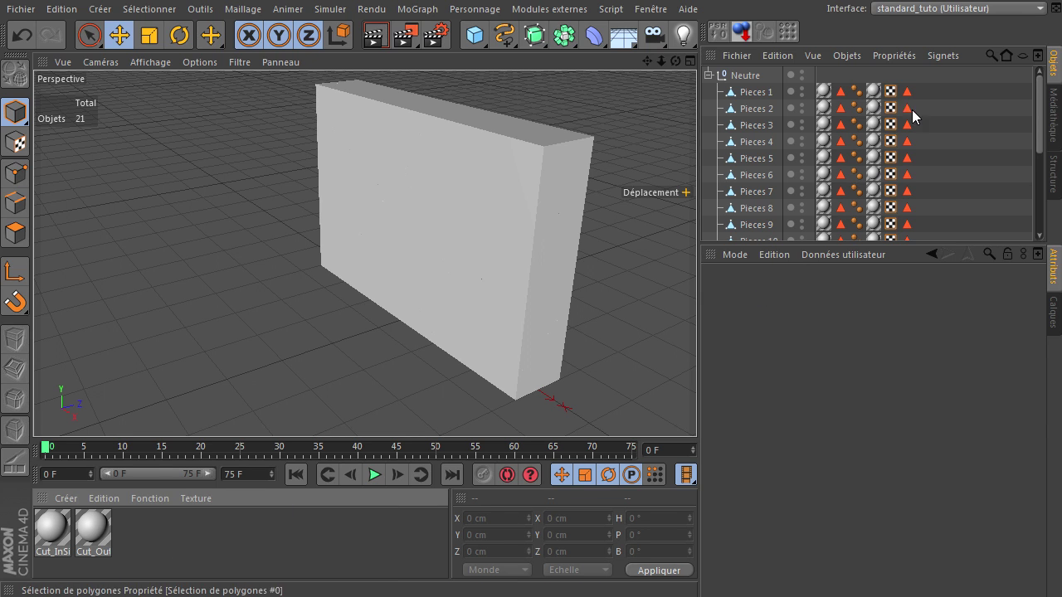
Delete the Inside texture tags and Cut_InSide polygon selection tags from Pieces 1 to 20
left_click(824, 91)
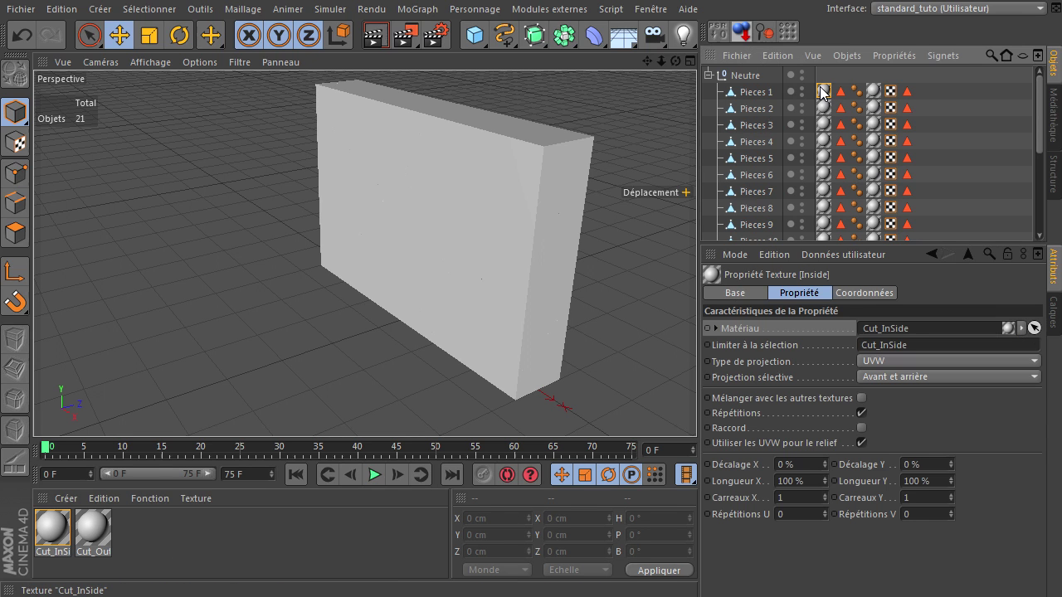
left_click(1038, 154)
left_click(839, 233, "shift")
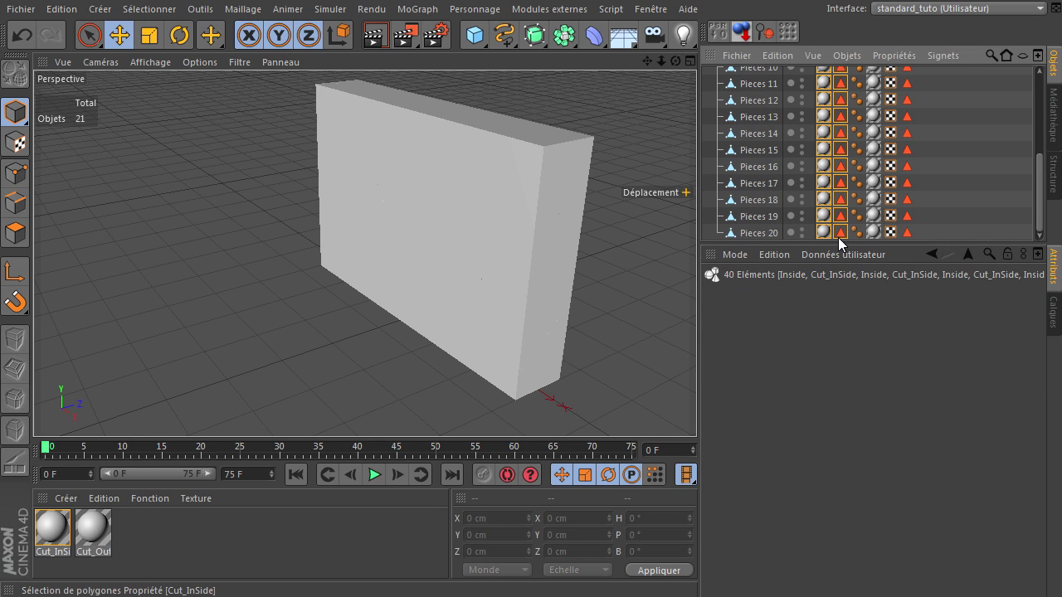
key("Delete")
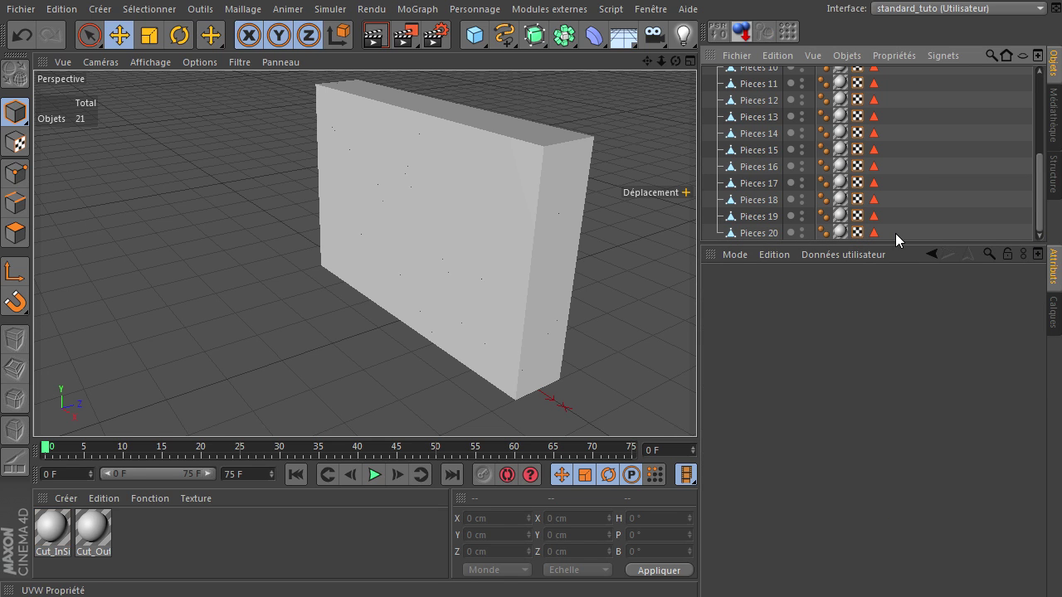
Delete the Outside texture tags from Pieces 1 to 20
left_click(1038, 93)
left_click(839, 91)
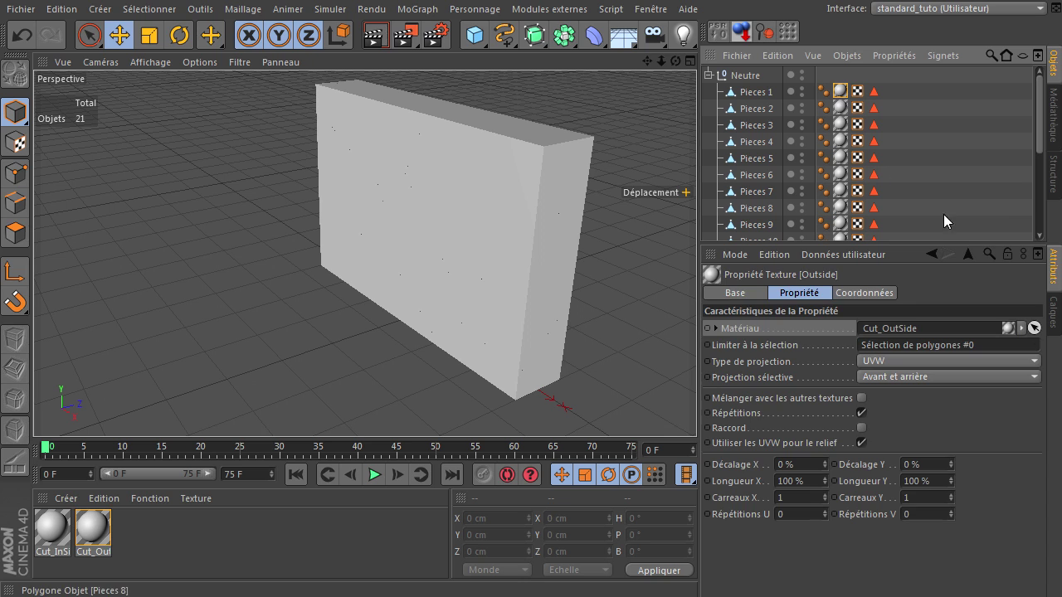
left_click(1039, 156)
left_click(839, 234, "shift")
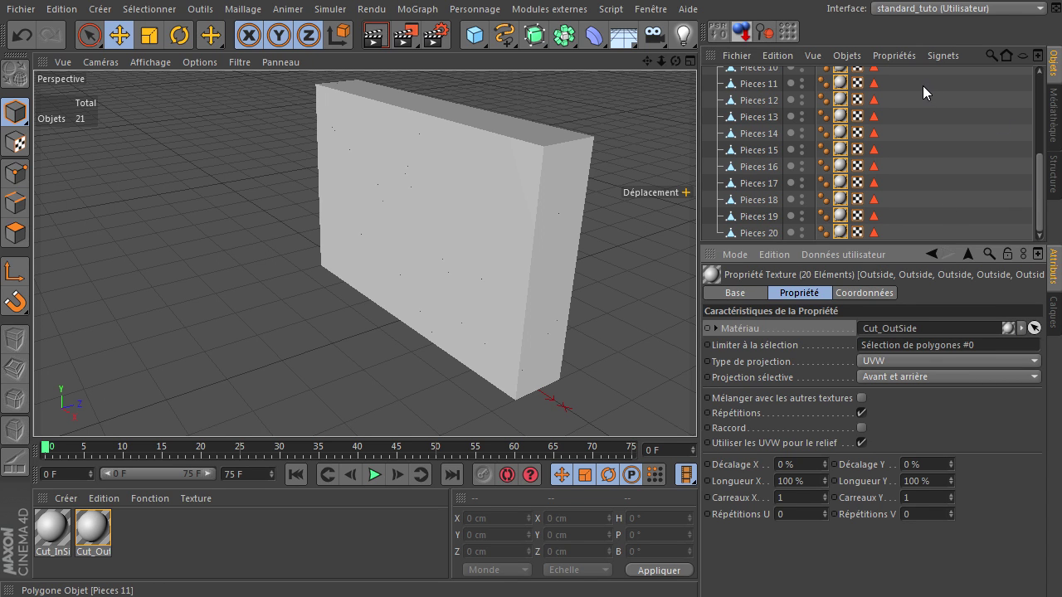
key("Delete")
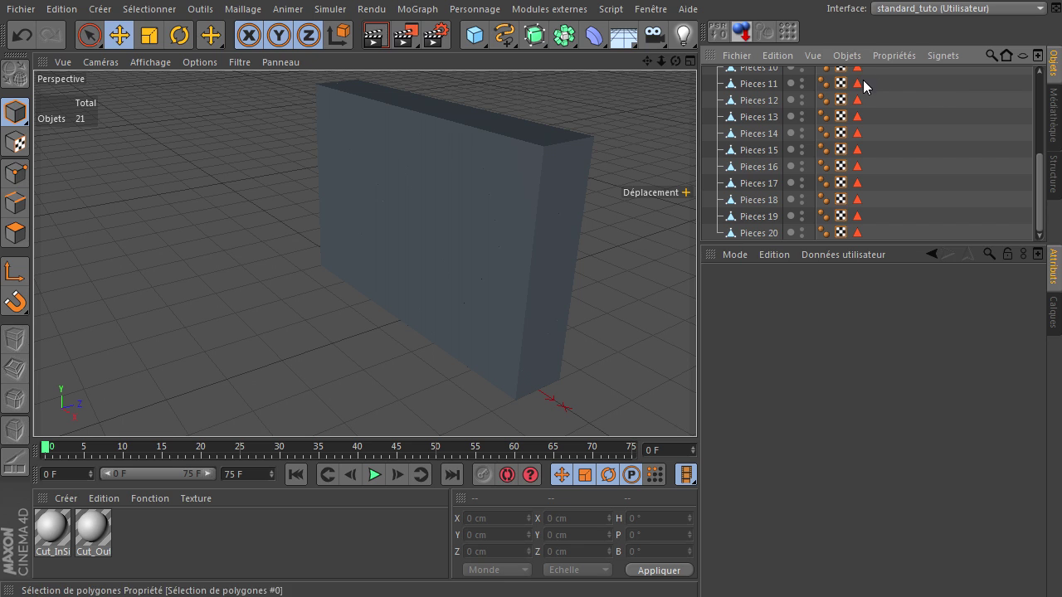
Delete the remaining polygon selection tags from Pieces 1 to 20
left_click(1037, 99)
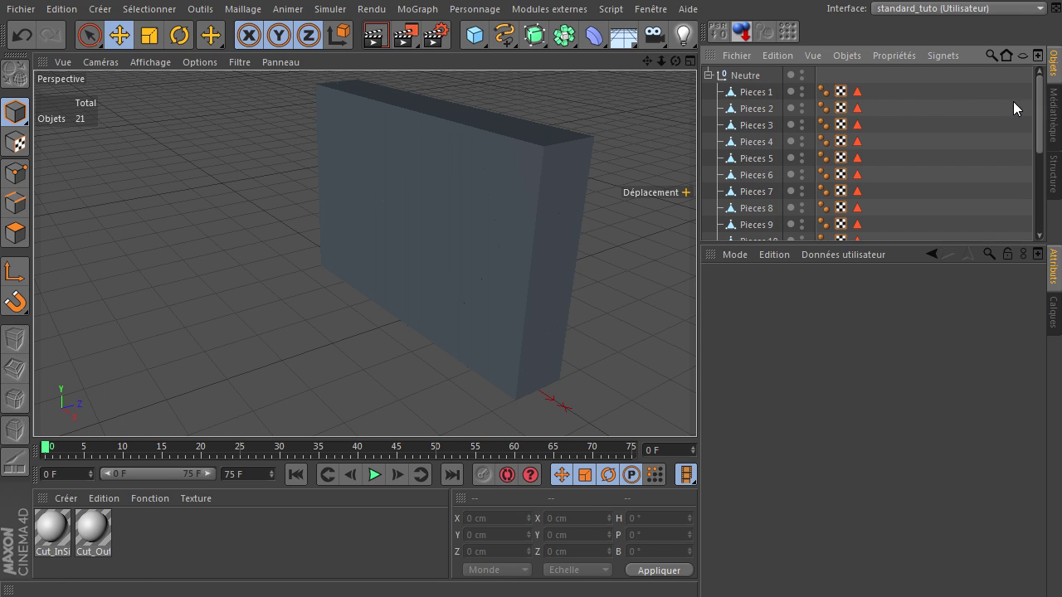
left_click(856, 93)
left_click_drag(1040, 135, 1029, 239)
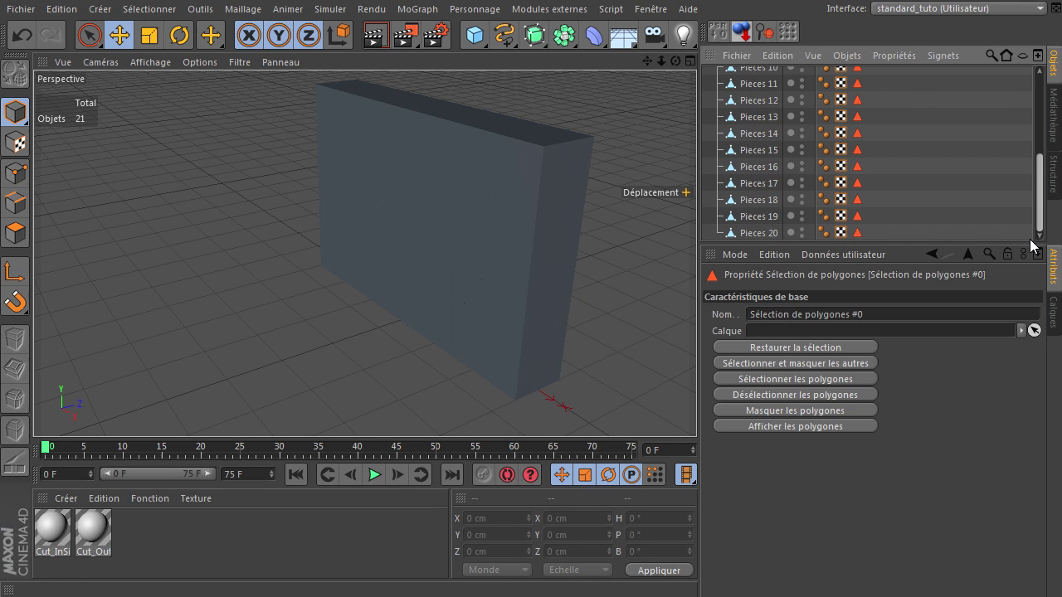
left_click(856, 233, "shift")
key("Delete")
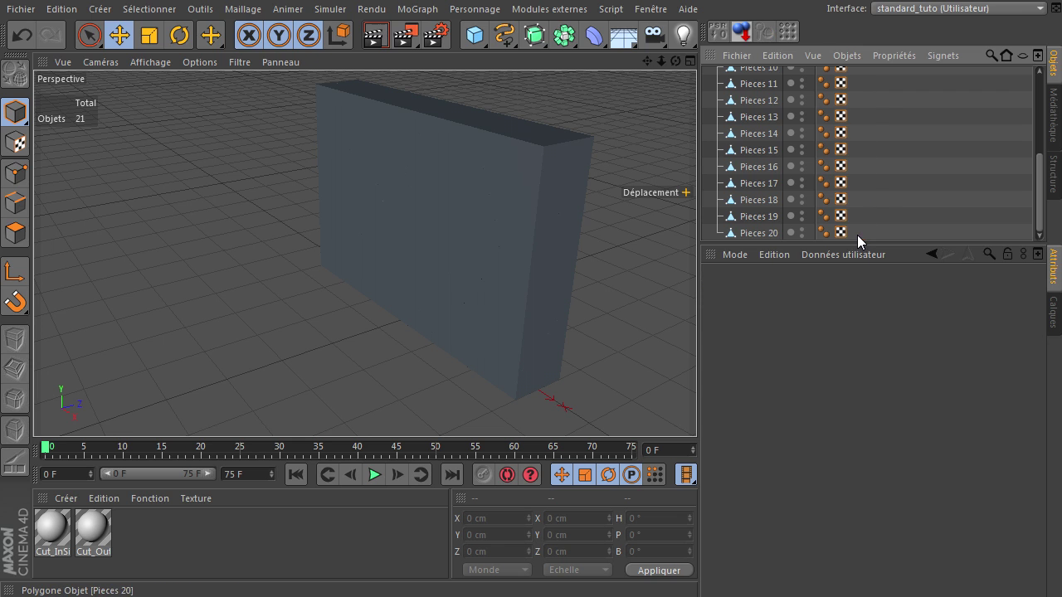
scroll(829, 150, "up", 5)
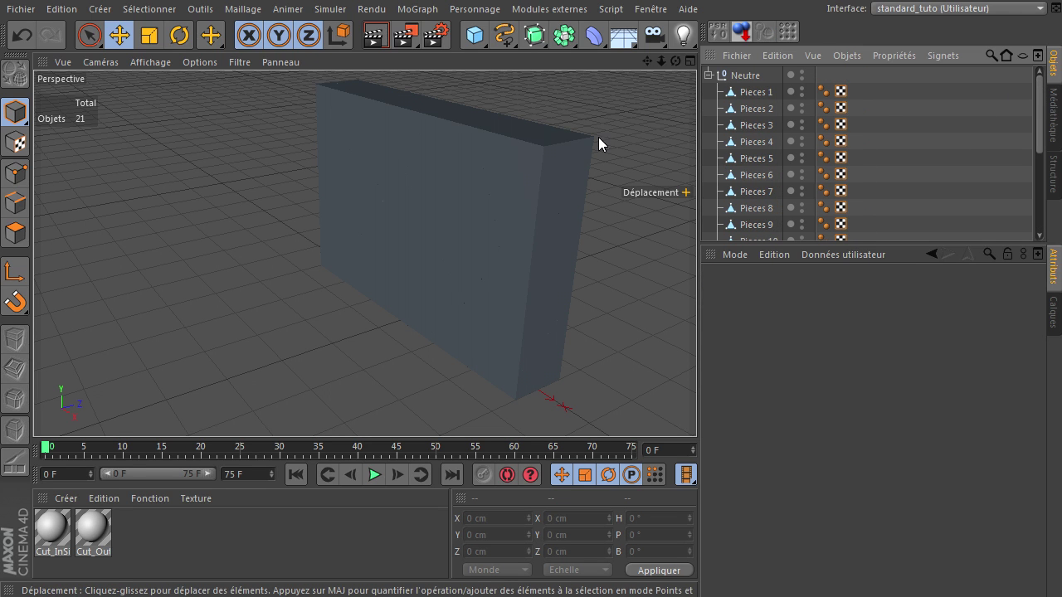
Check the fractured geometry by selecting Pieces 1 and the parent null, and clear the selection
left_click(536, 172)
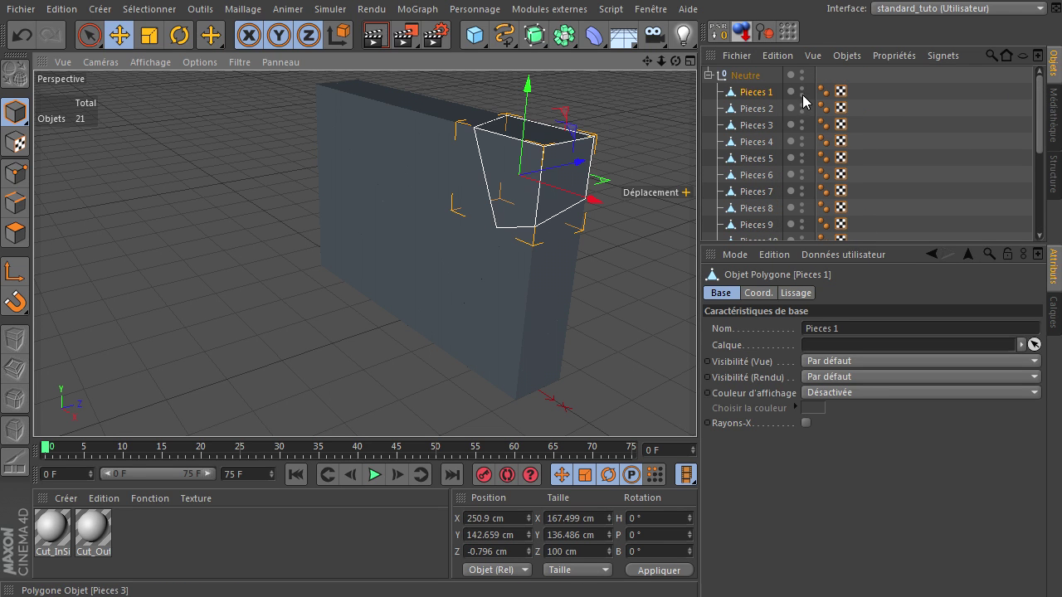
left_click(751, 77)
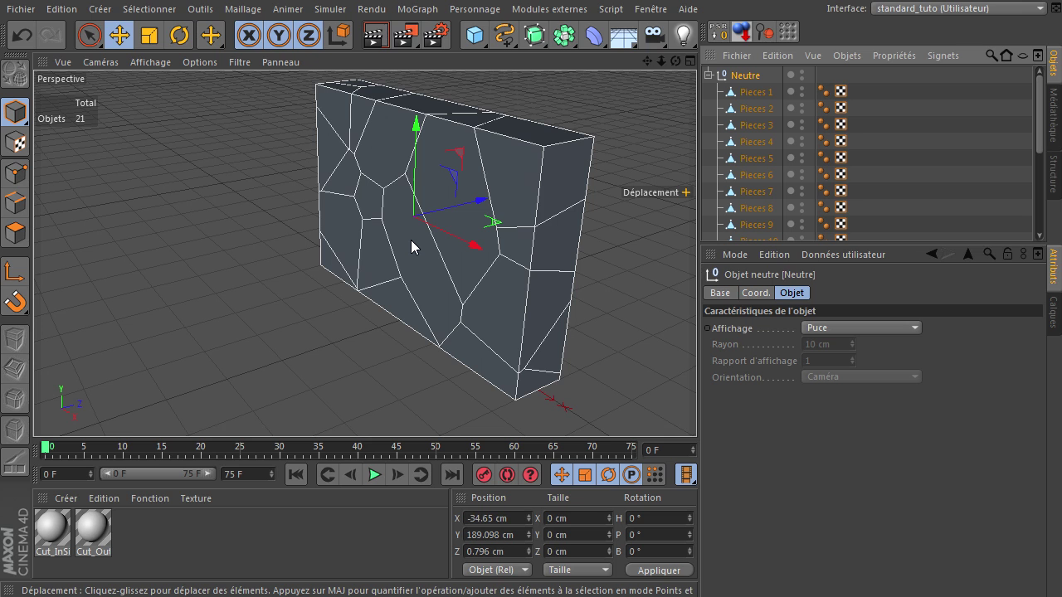
left_click(245, 253)
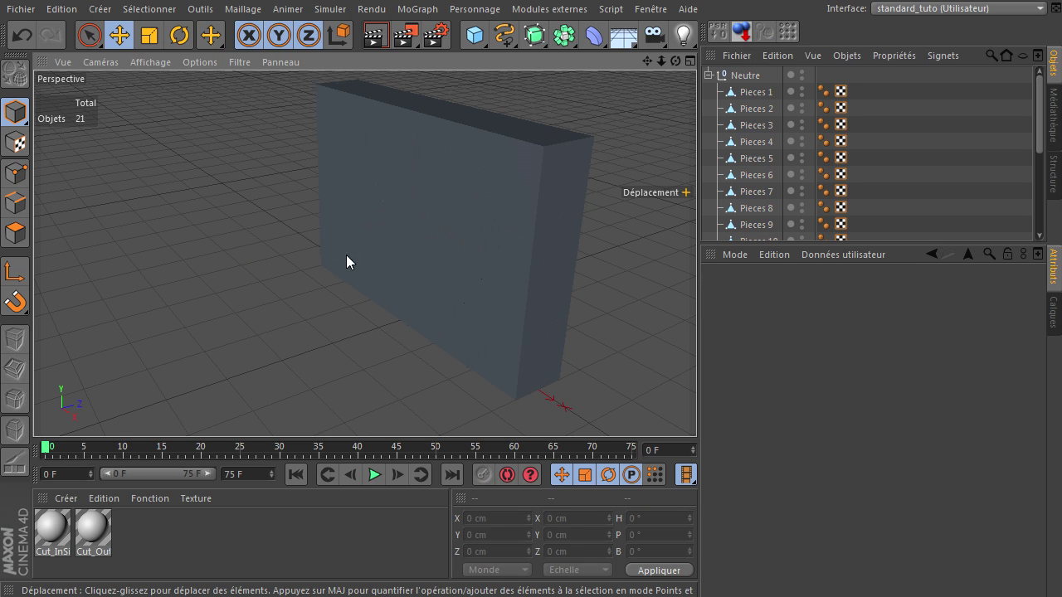
Switch the perspective view's display to Gouraud shading with lines and clear the object selection
left_click(737, 73)
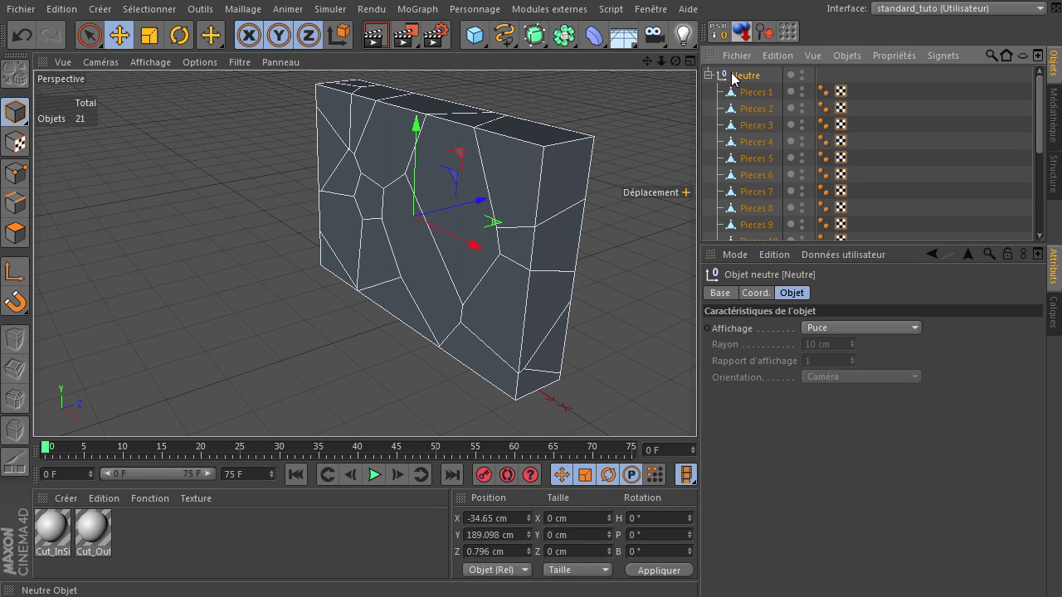
left_click(373, 191)
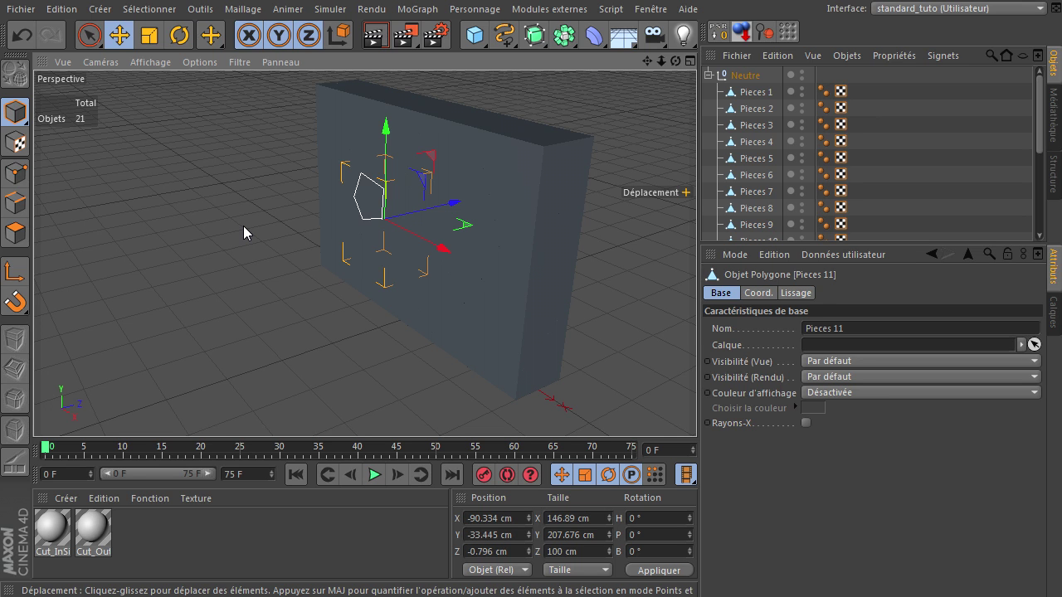
left_click(150, 62)
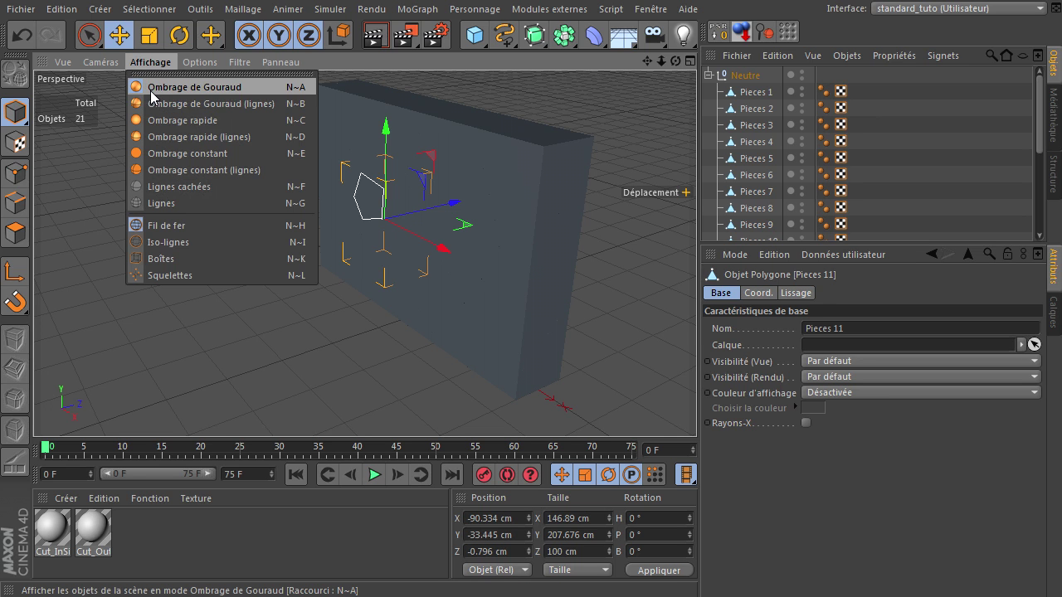
left_click(152, 104)
left_click(176, 253)
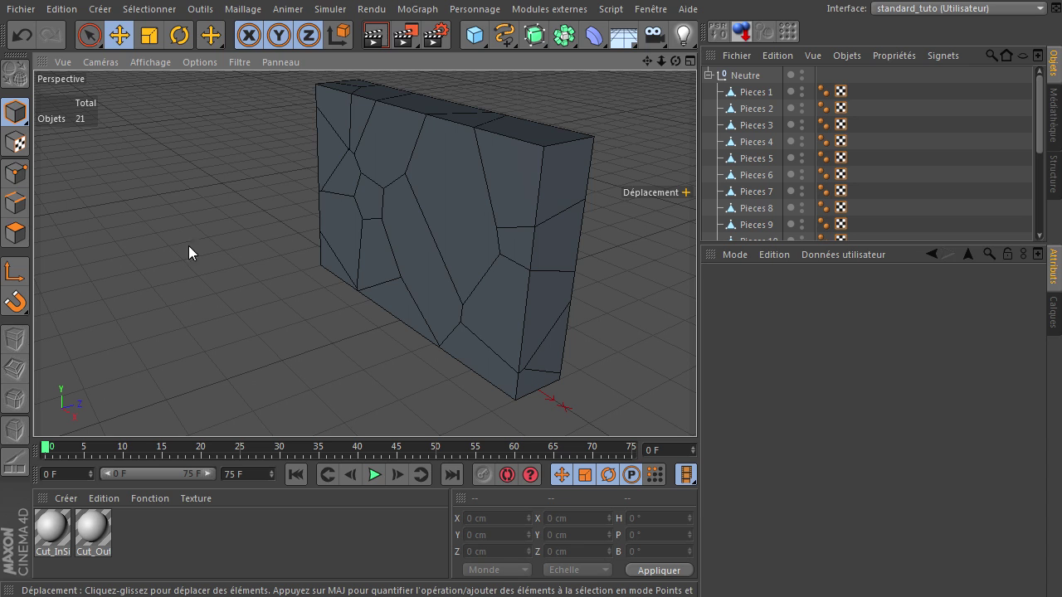
Split the front face polygon of Pieces 11 into a separate object
left_click(370, 198)
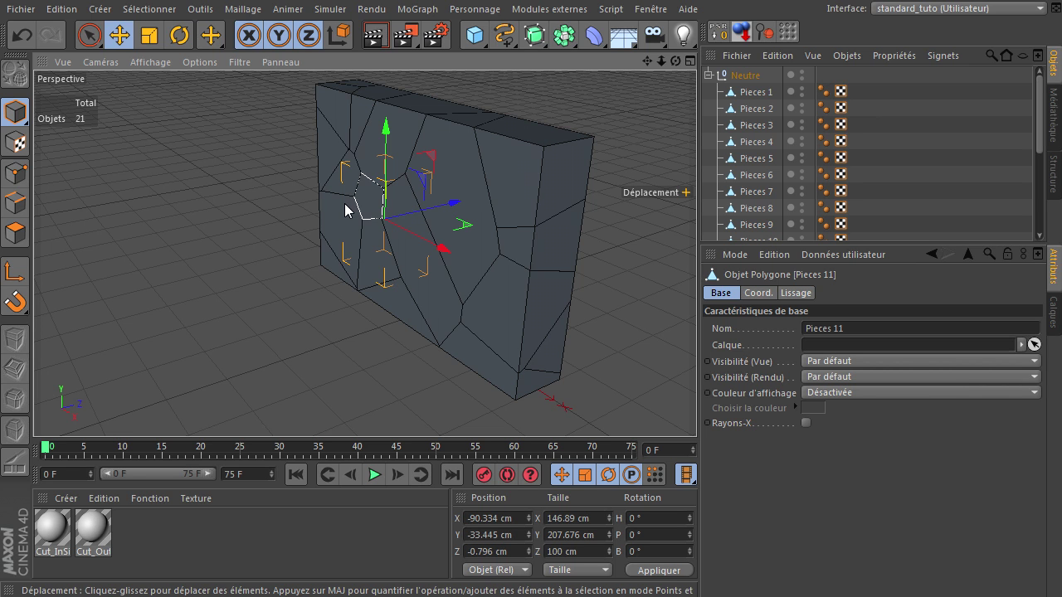
scroll(333, 190, "up", 6)
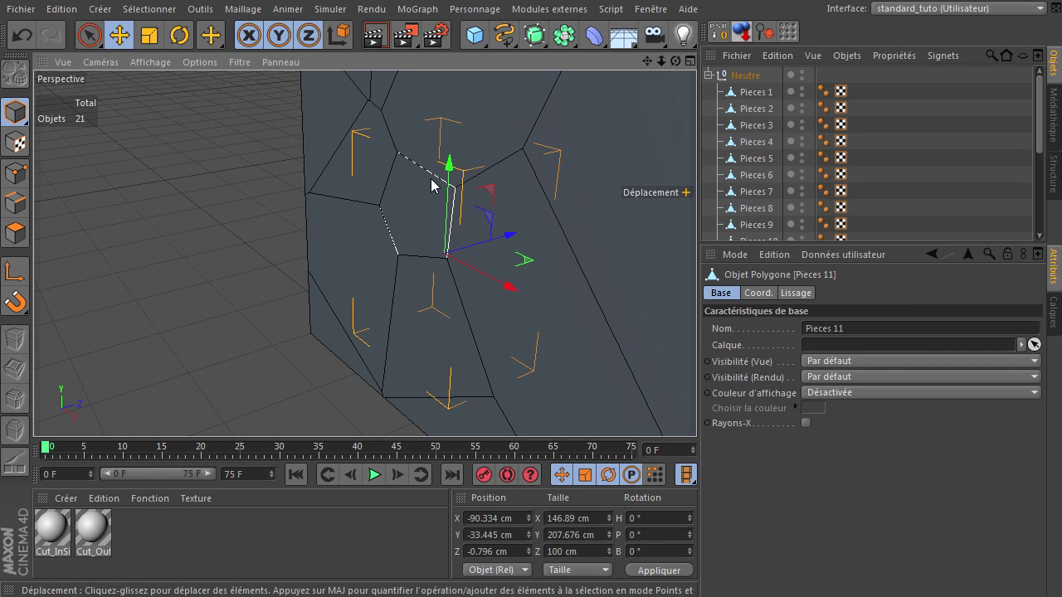
scroll(804, 187, "down", 3)
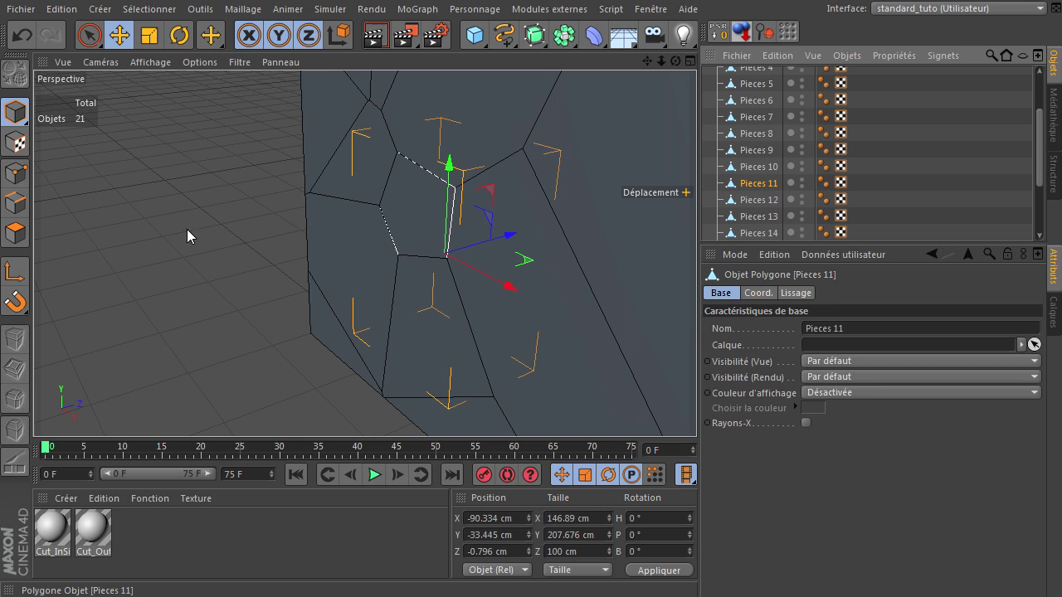
left_click(10, 240)
left_click(424, 199)
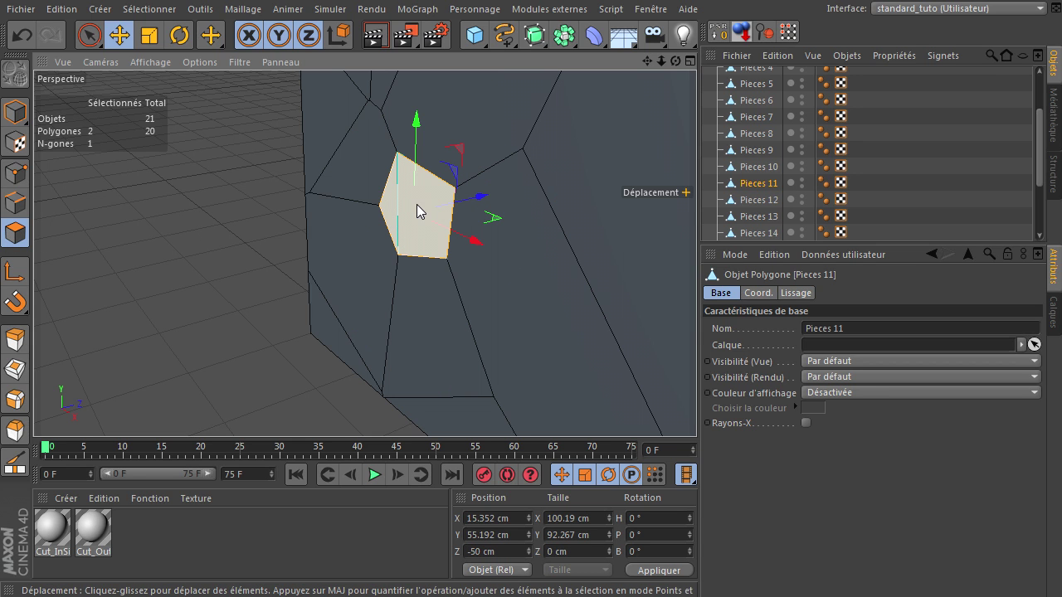
right_click(405, 196)
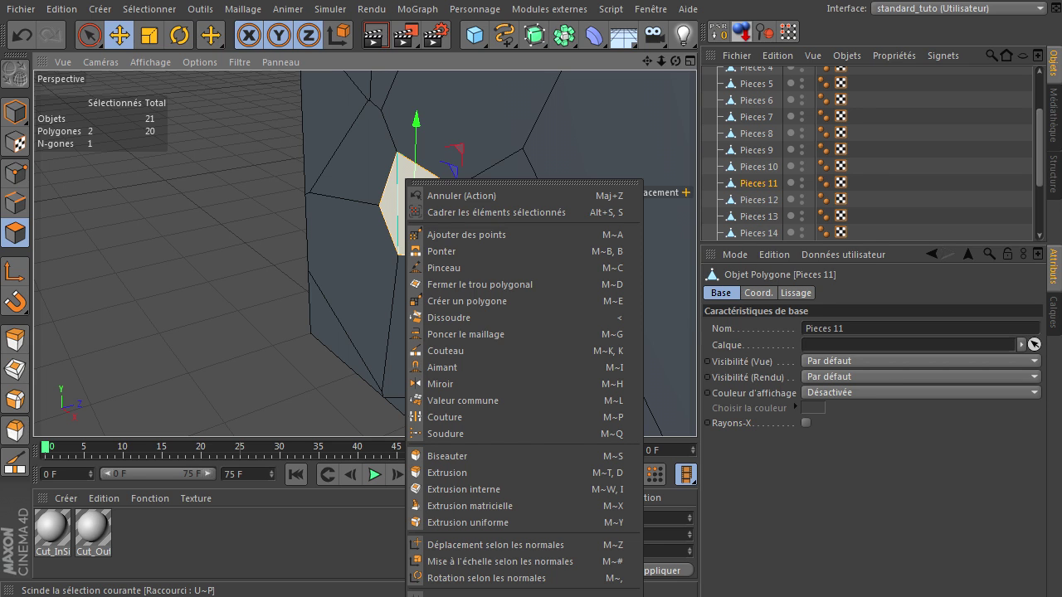
left_click(452, 595)
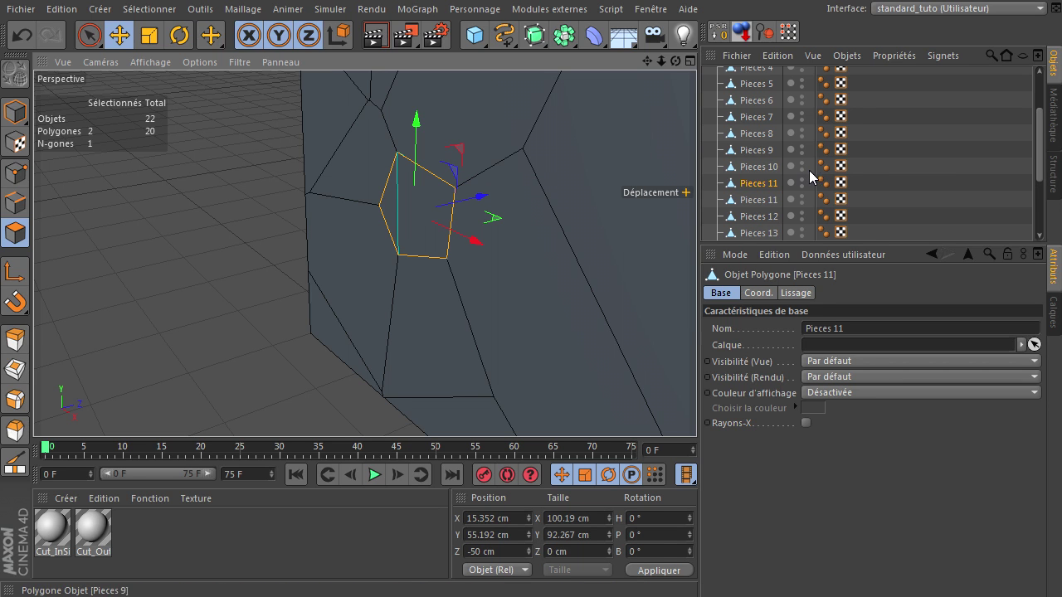
Return to Model mode and select the split-off polygon on the wall's front face
left_click_drag(1043, 159, 1045, 230)
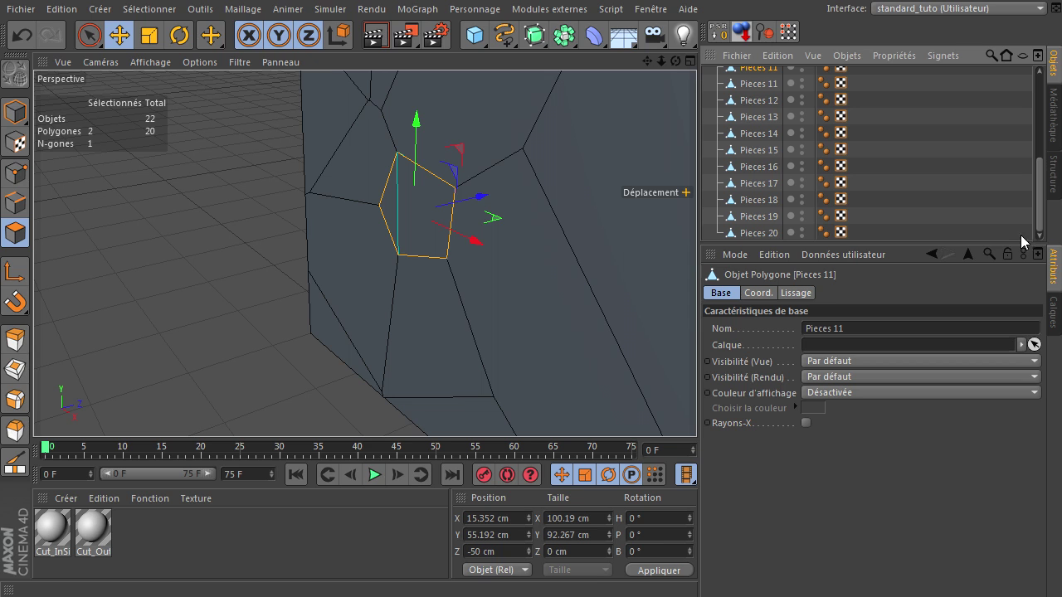
left_click(760, 235)
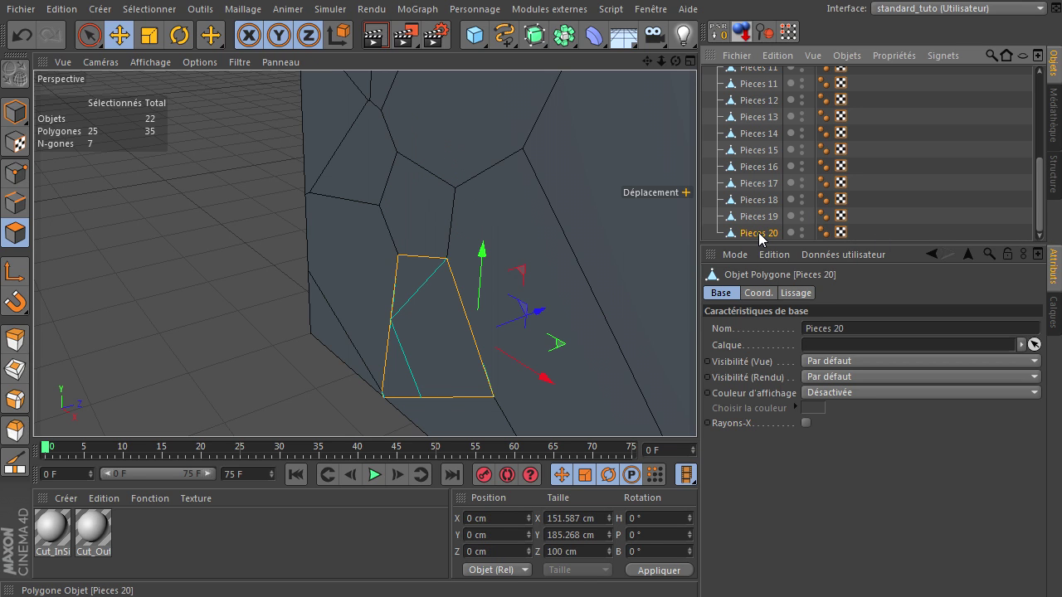
left_click(763, 217)
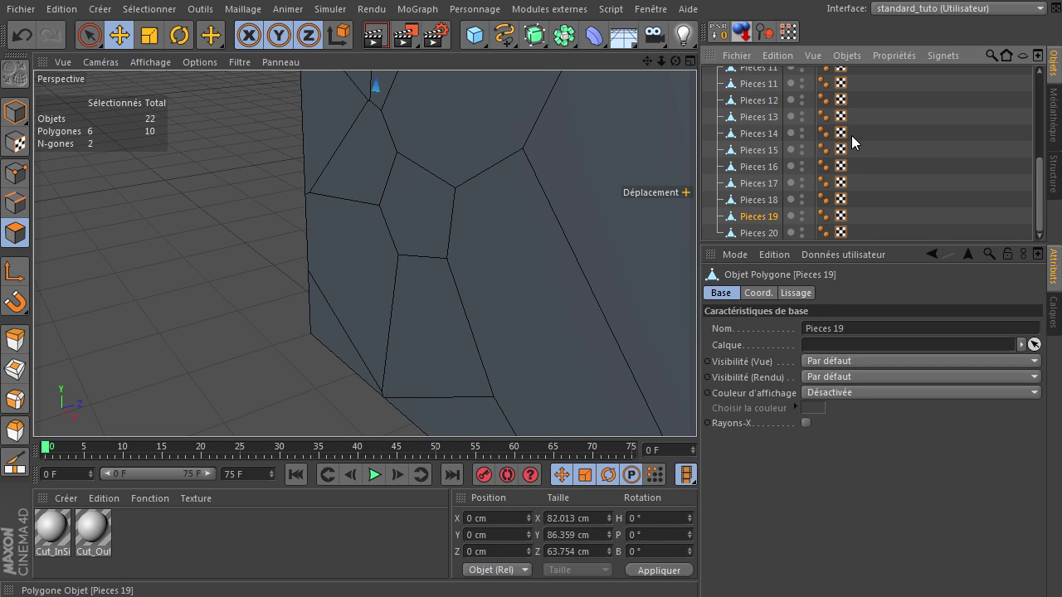
scroll(838, 155, "up", 5)
scroll(783, 184, "down", 5)
scroll(786, 159, "up", 3)
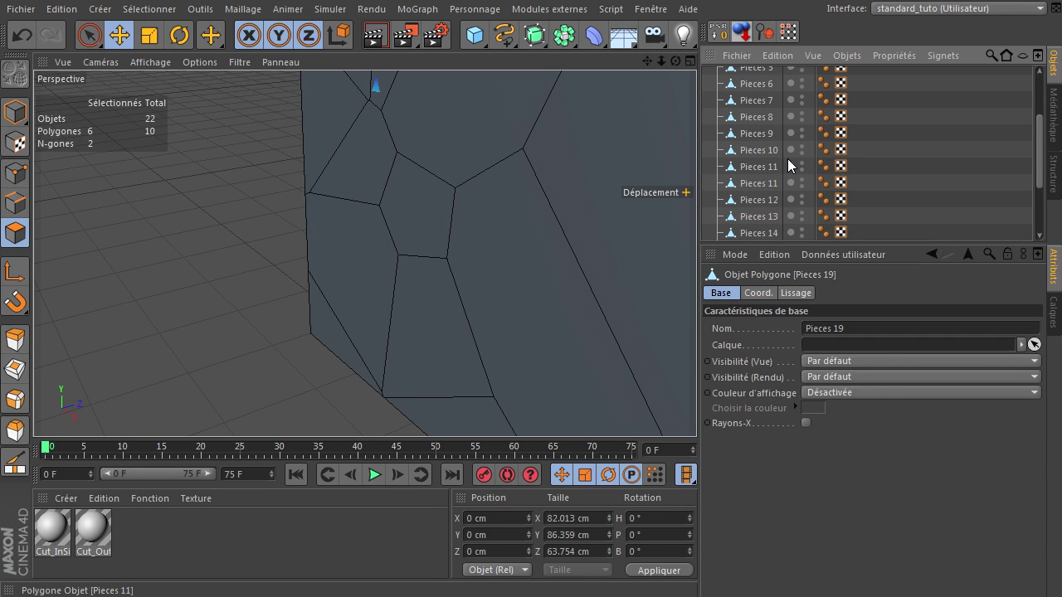
left_click(767, 159)
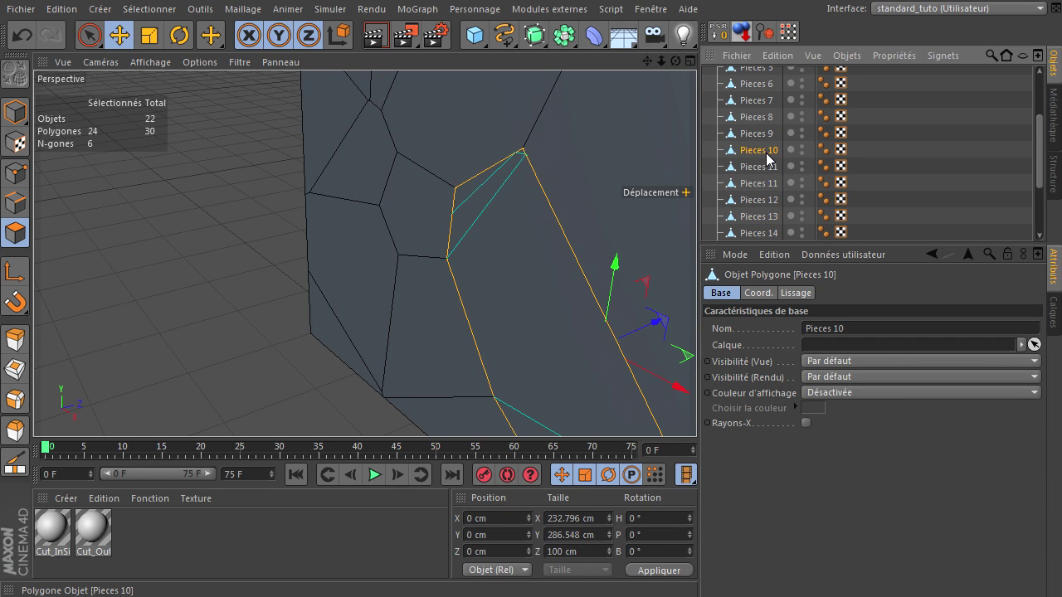
left_click(15, 112)
left_click(395, 197)
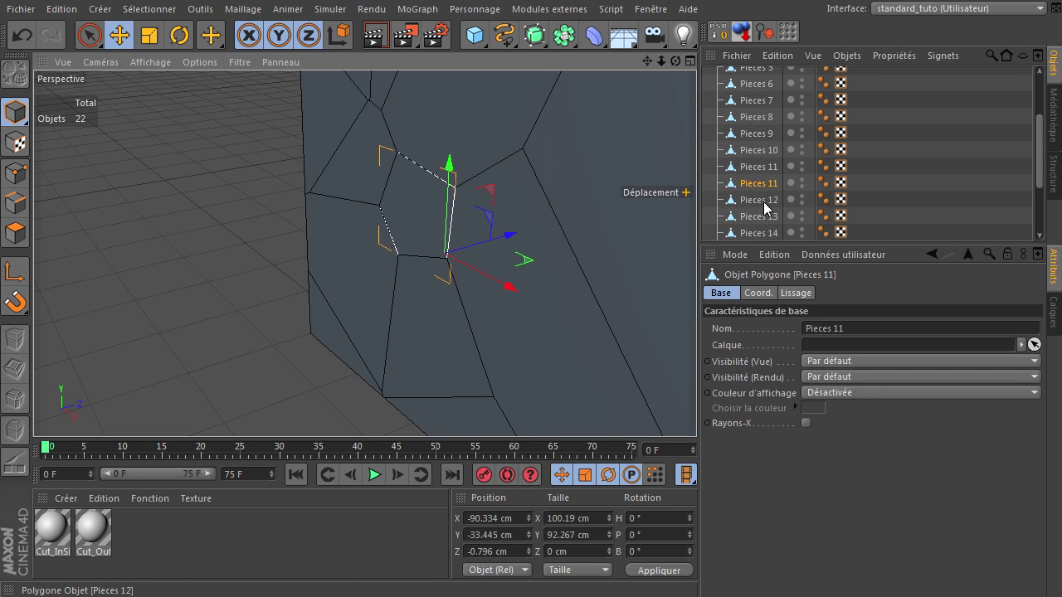
Enlarge the Object Manager and step through the lower pieces to the second Pieces 11 entry
scroll(768, 205, "down", 3)
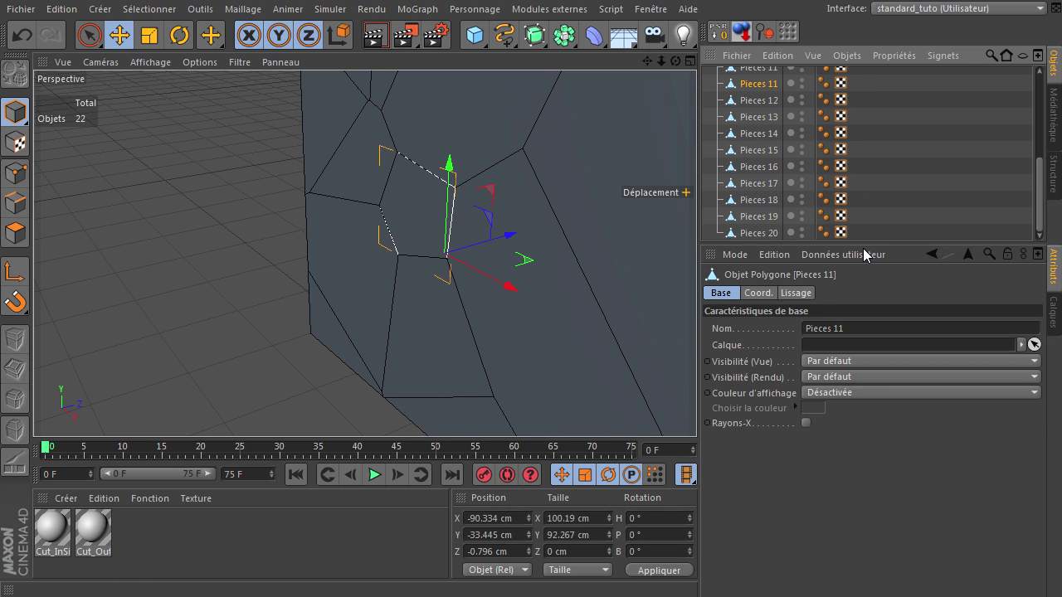
left_click_drag(870, 243, 862, 337)
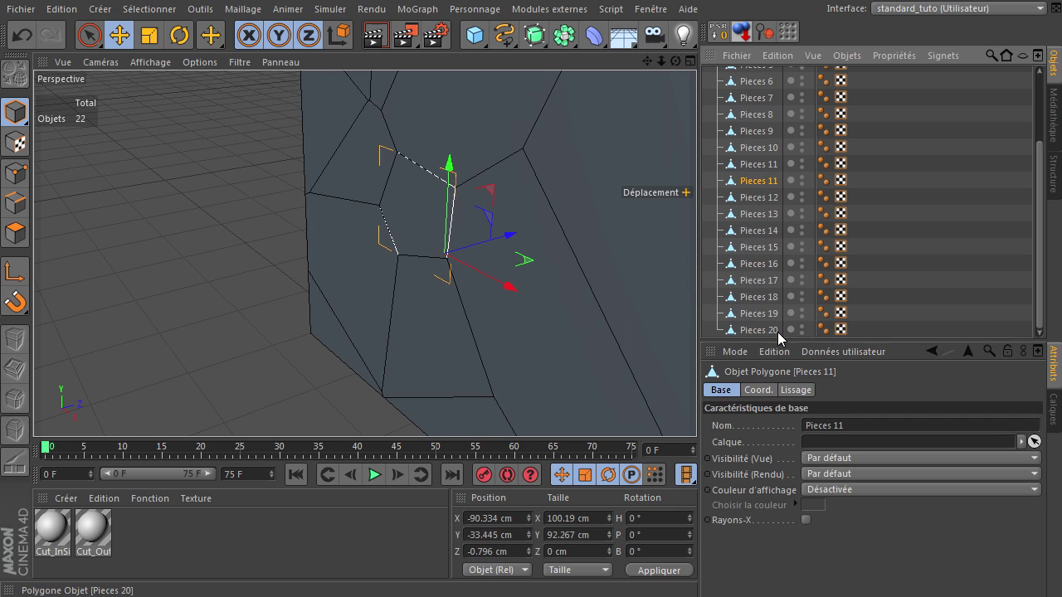
left_click(760, 313)
key("Up")
key("Up")
key("Up")
key("Up")
key("Up")
key("Up")
key("Up")
key("Up")
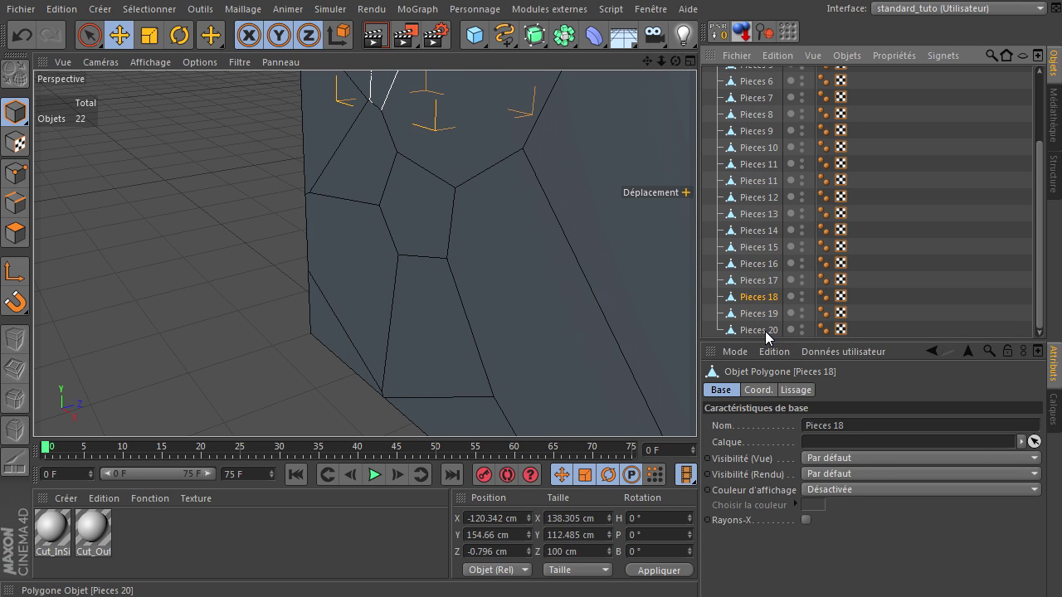
key("o")
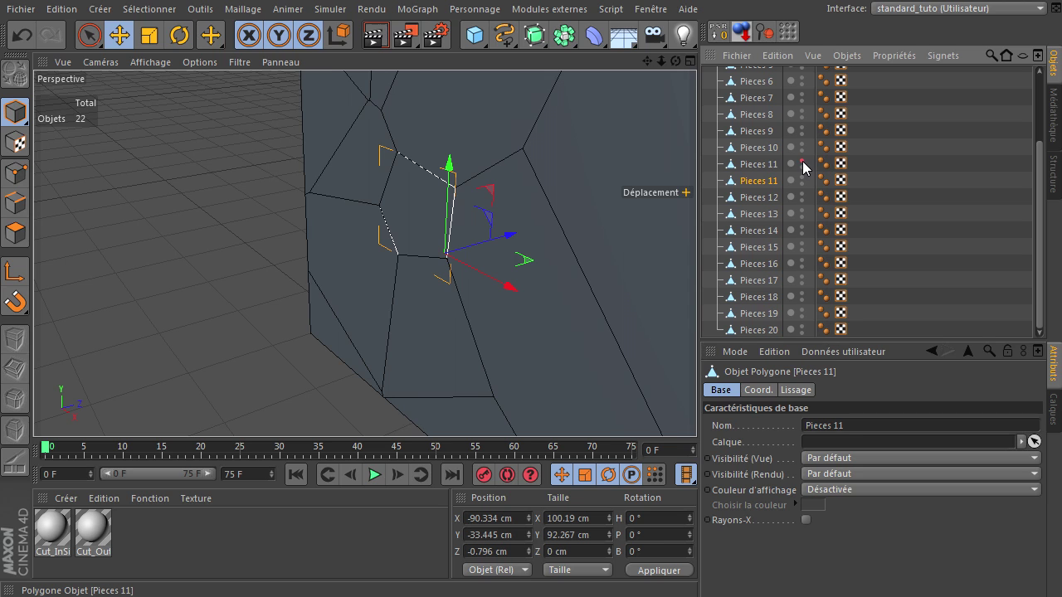
Hide both Pieces 11 objects in the viewport, orbit to inspect the hole in the wall, and select the original piece
left_click(801, 178)
left_click(801, 177)
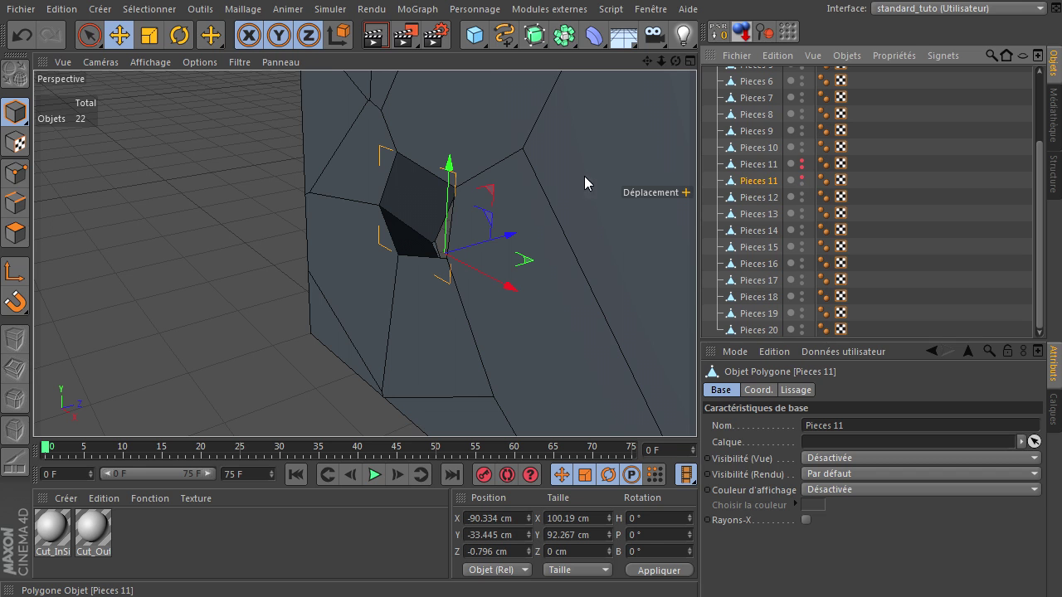
left_click_drag(675, 60, 696, 409)
left_click(763, 167)
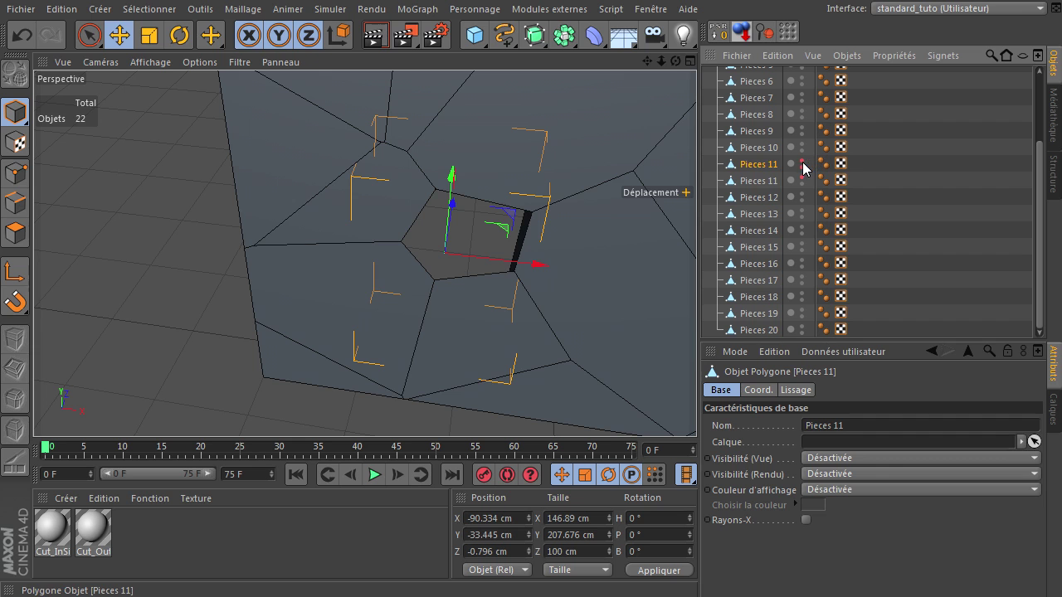
Show the original Pieces 11 in the viewport, try pulling it about 102 cm out of the wall along Z, and undo the move
left_click(801, 165)
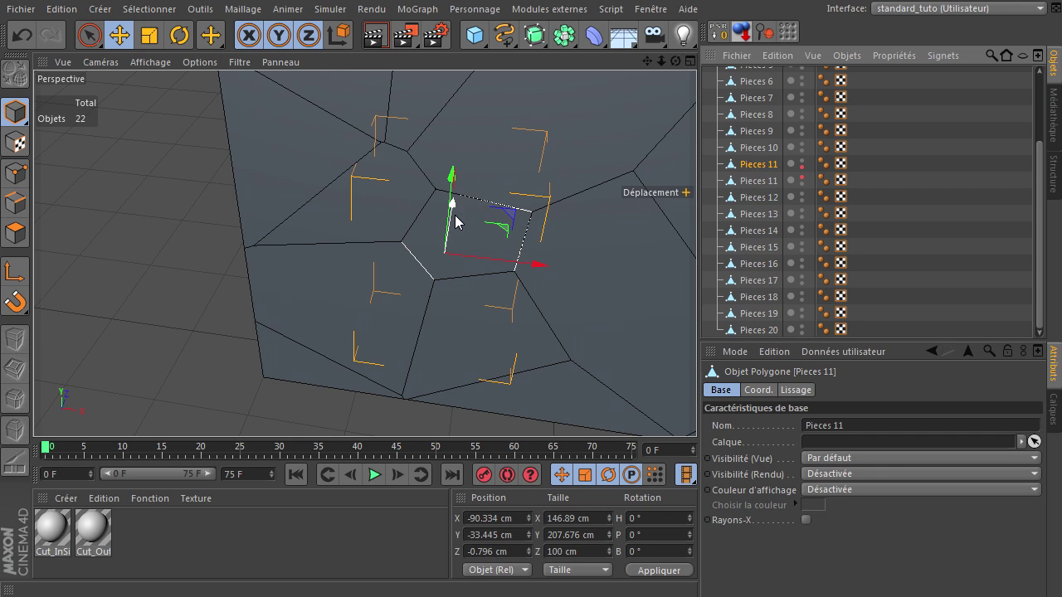
left_click_drag(452, 228, 378, 271)
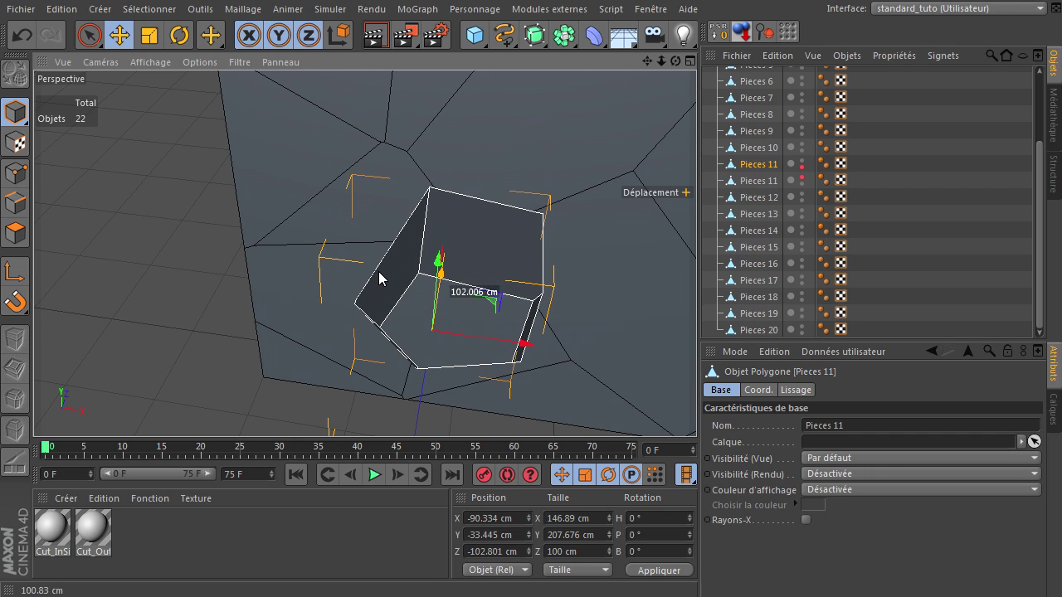
left_click(25, 43)
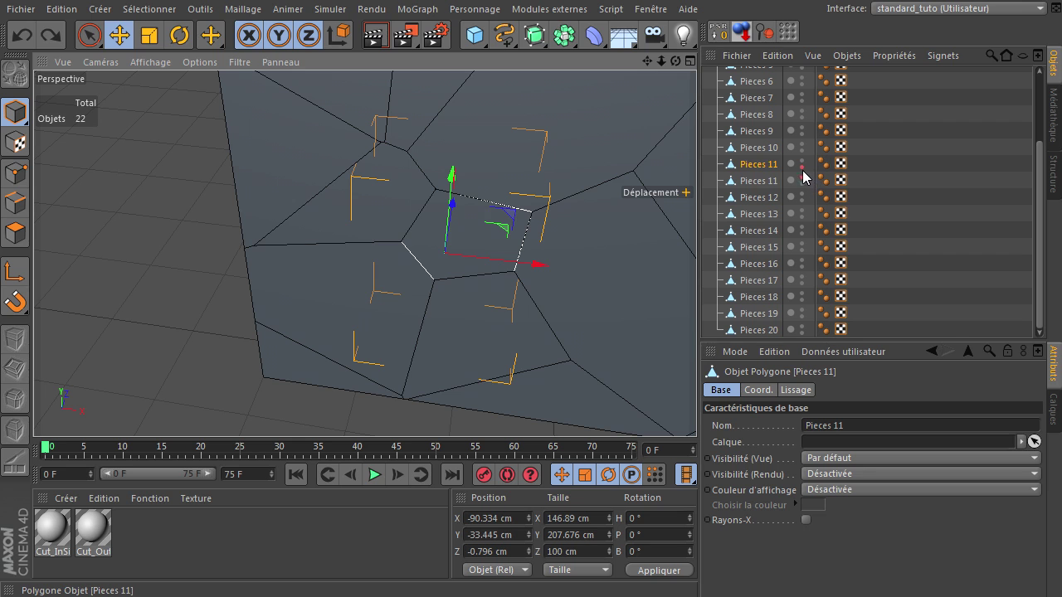
Restore the original Pieces 11's render visibility and the split-off polygon's viewport visibility
left_click(801, 170)
left_click(766, 183)
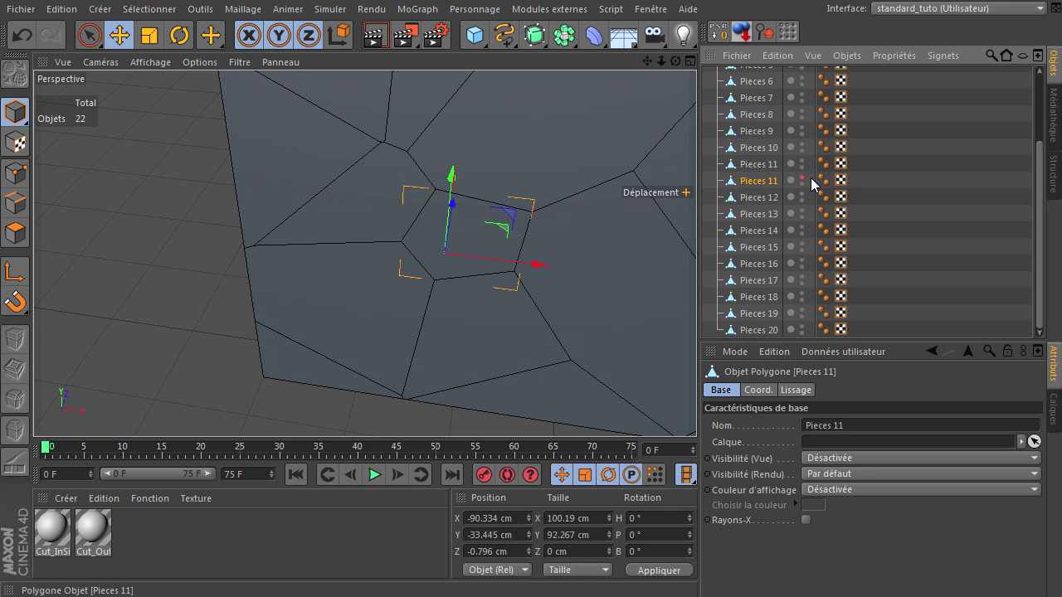
left_click(801, 180)
Pull the split-off polygon about 154 cm out of the wall along Z and rename it "polygon 11"
left_click_drag(675, 60, 689, 404)
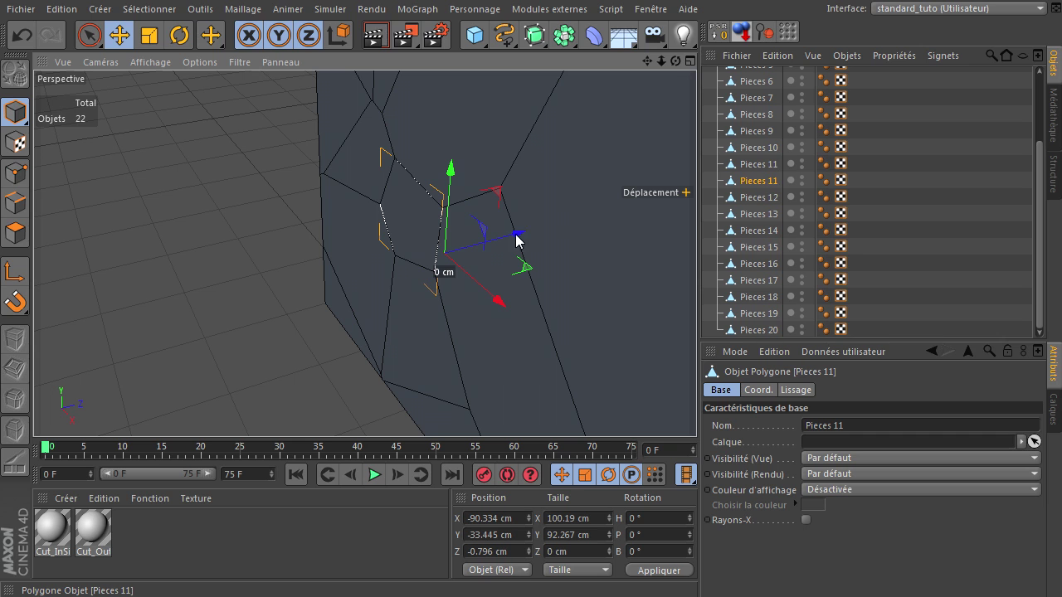
left_click_drag(336, 259, 336, 261)
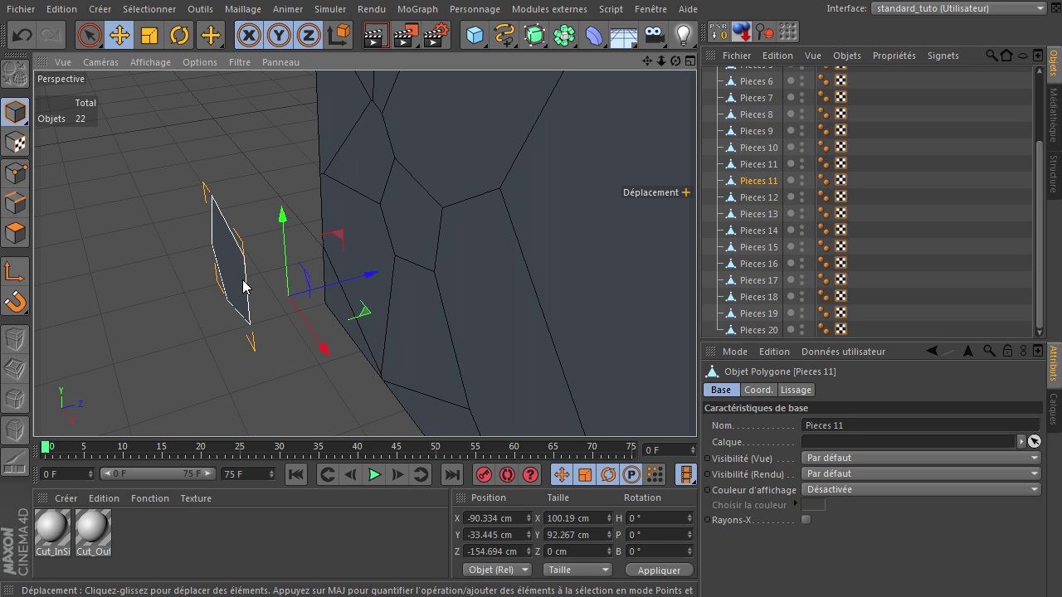
double_click(764, 186)
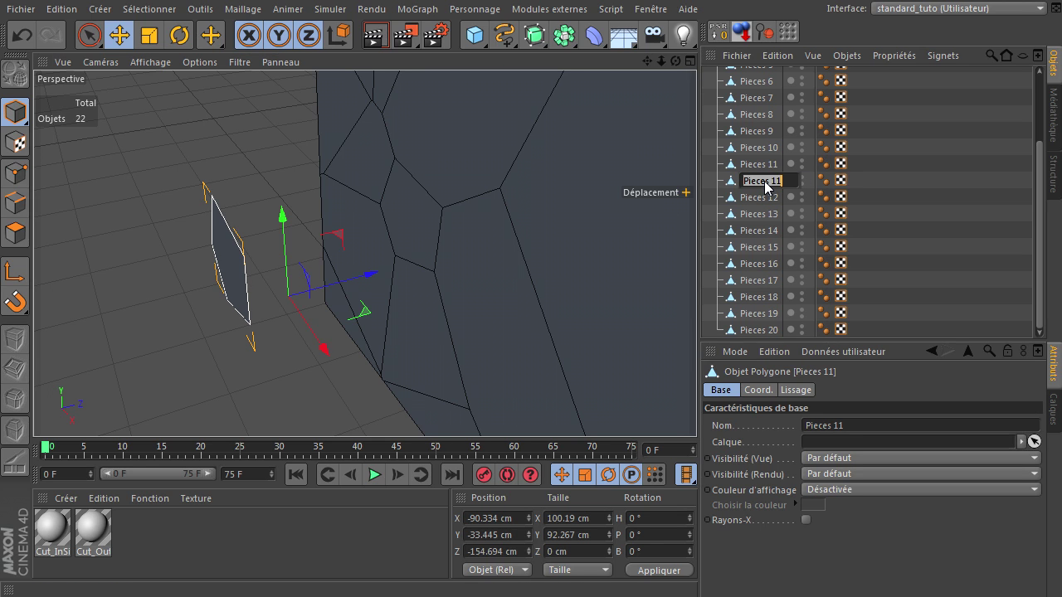
type("polygon 11")
key("Return")
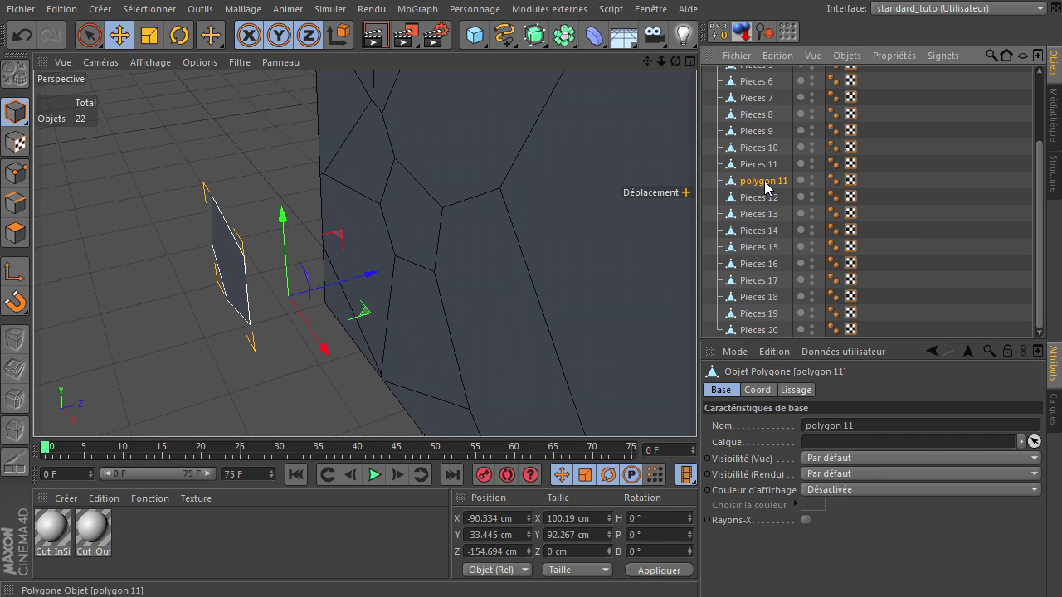
Move polygon 11 out of the Neutre null to the top of the hierarchy, and collapse the null
scroll(803, 70, "up", 3)
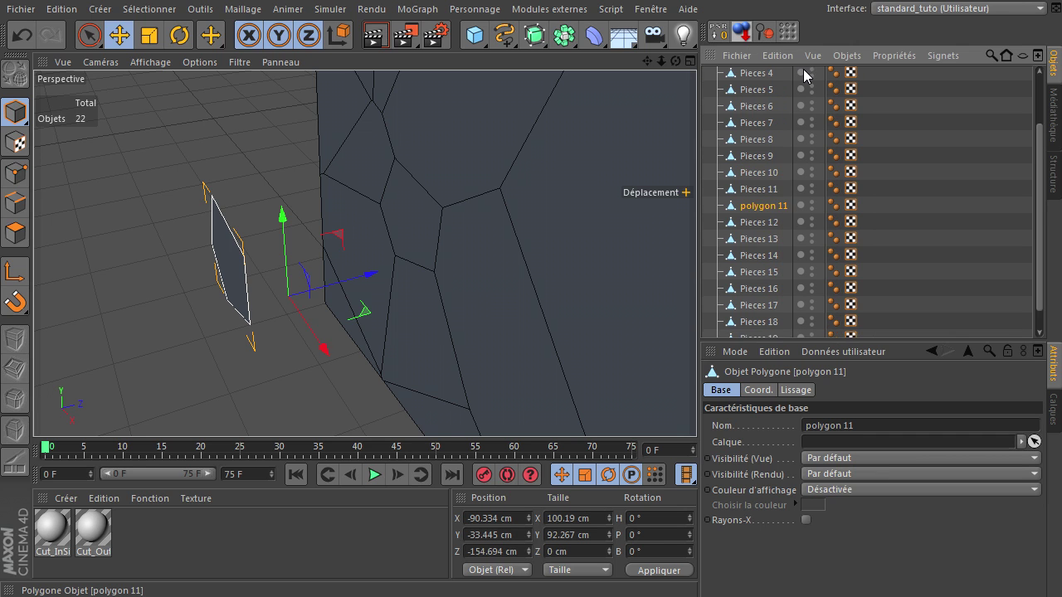
left_click_drag(783, 75, 783, 75)
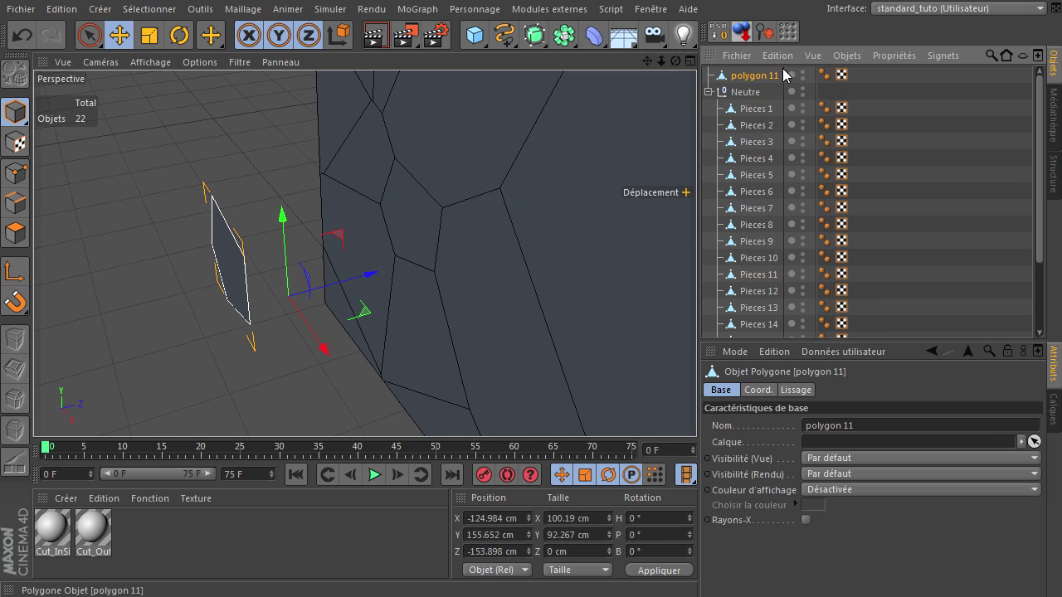
left_click(709, 92)
left_click(716, 137)
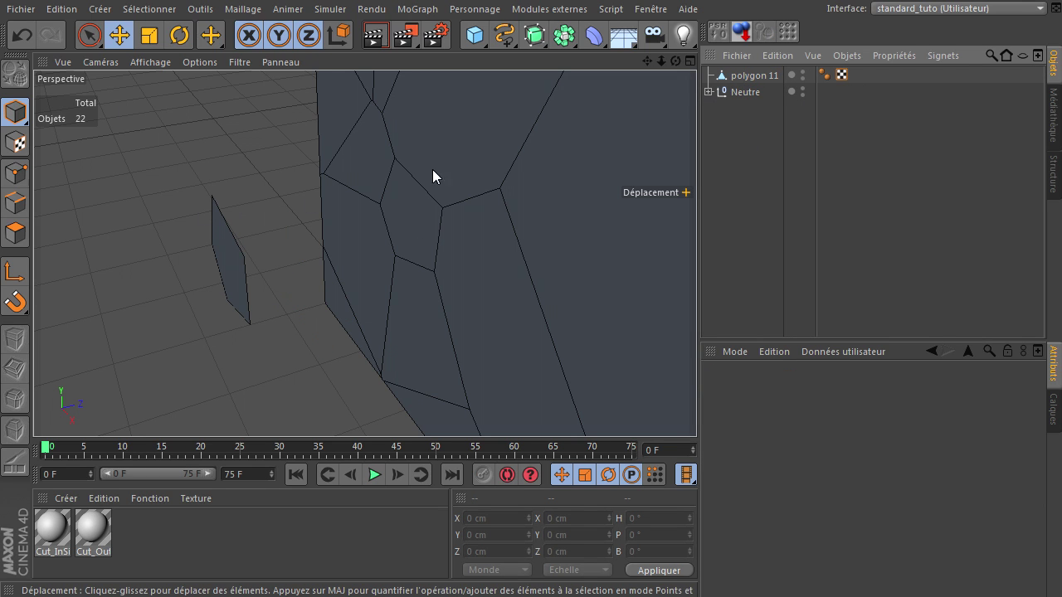
Undo the hierarchy change, the renaming and the Z move of the split-off polygon
left_click(24, 42)
left_click(24, 41)
left_click(24, 42)
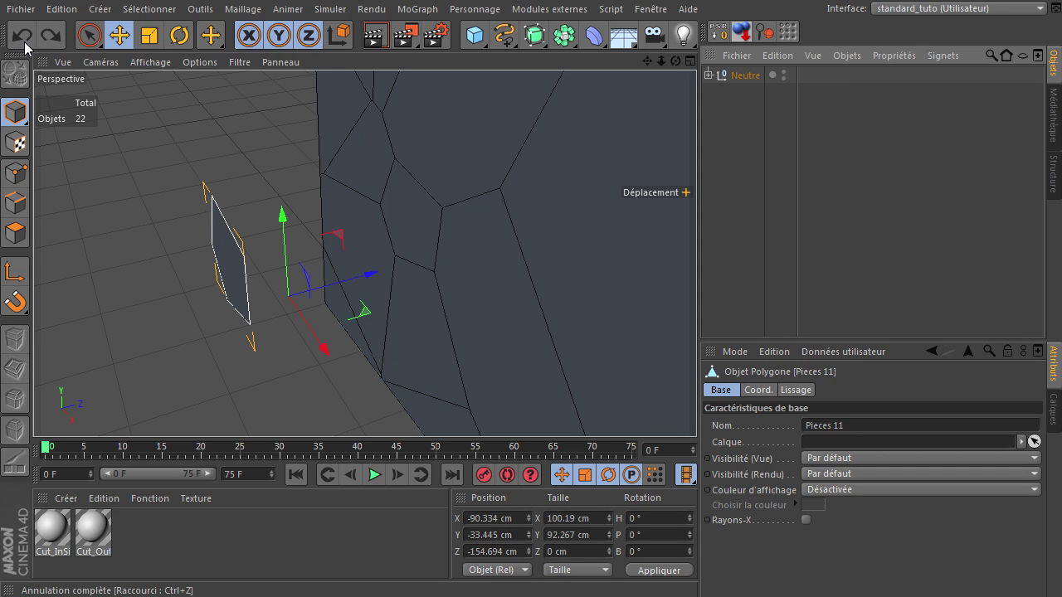
left_click(24, 42)
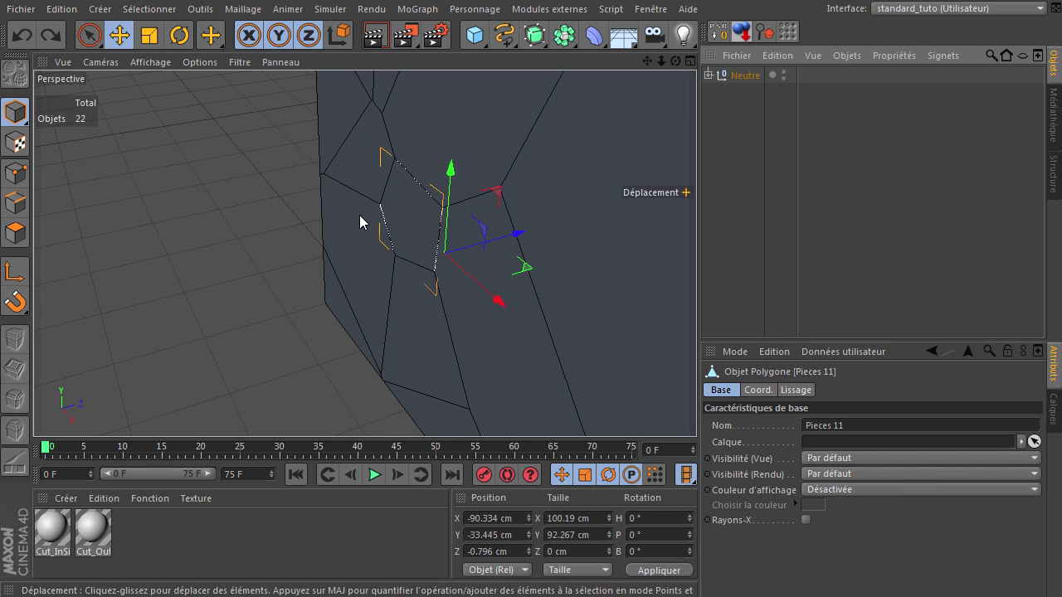
Rename the split-off polygon, the second Pieces 11, as "polygone 11" and move it out of the Neutre null to the top of the hierarchy
left_click(748, 164)
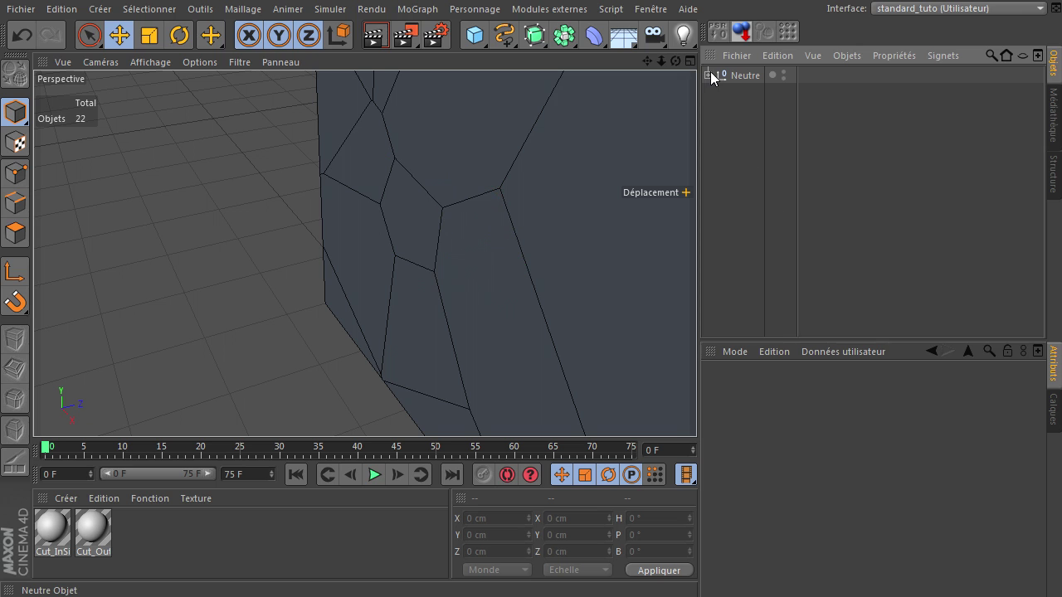
left_click(707, 75)
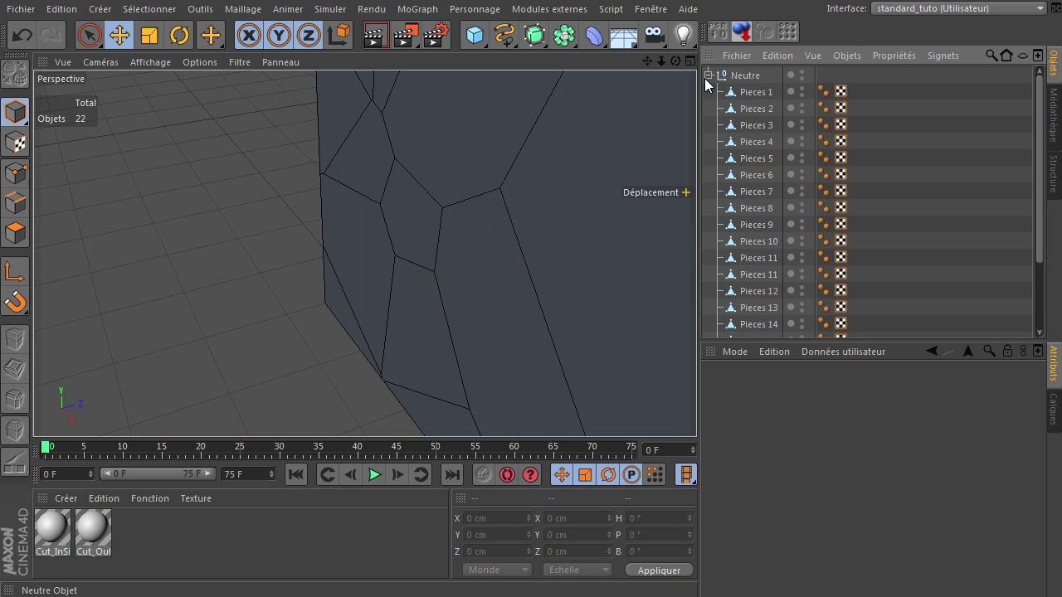
left_click(761, 276)
double_click(758, 275)
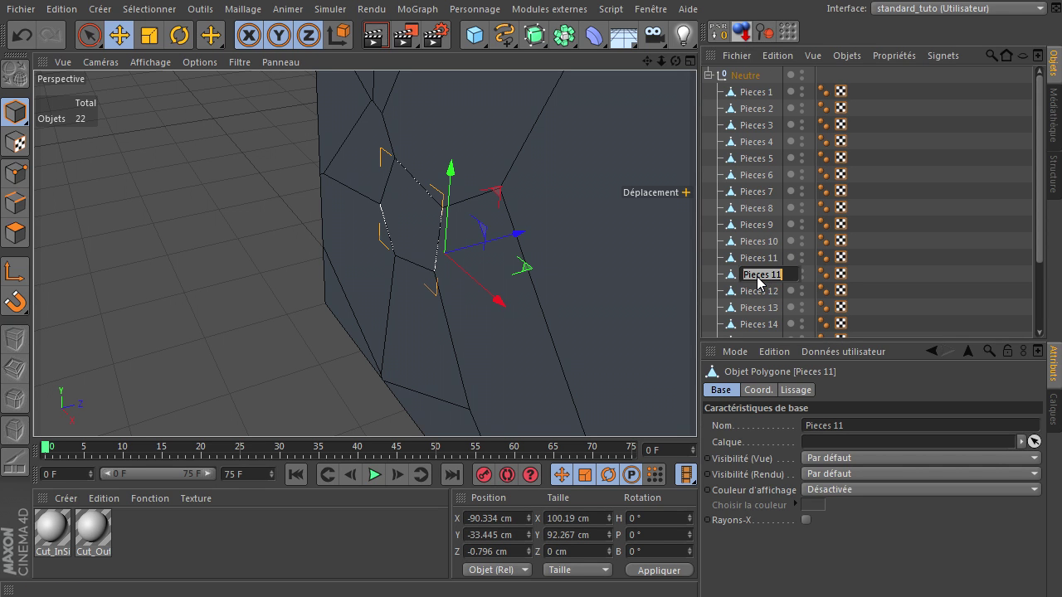
key("Home")
type("polygone")
key("Delete")
key("Delete")
key("Delete")
key("Delete")
key("Delete")
key("Delete")
key("Return")
left_click_drag(760, 282, 778, 75)
left_click(708, 92)
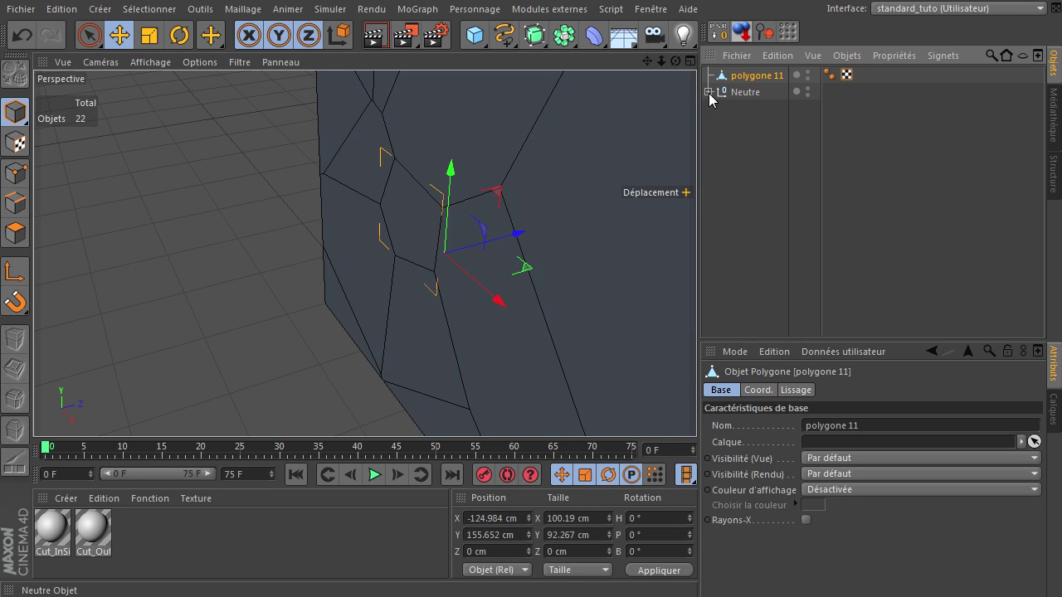
Inspect polygone 11 on its own by temporarily hiding the Neutre null in the viewport
left_click(808, 88)
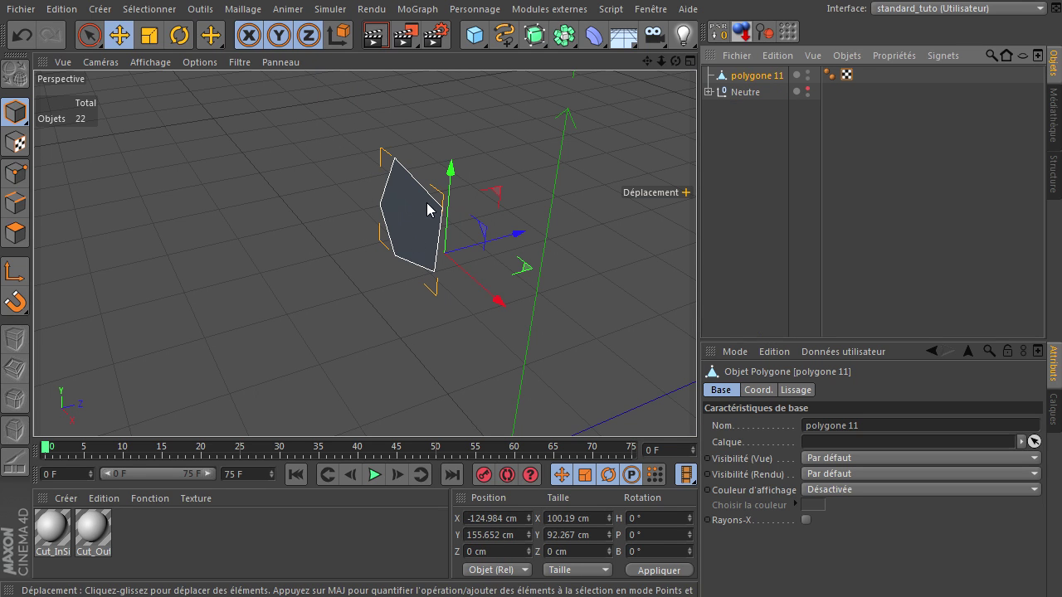
left_click_drag(675, 61, 699, 414)
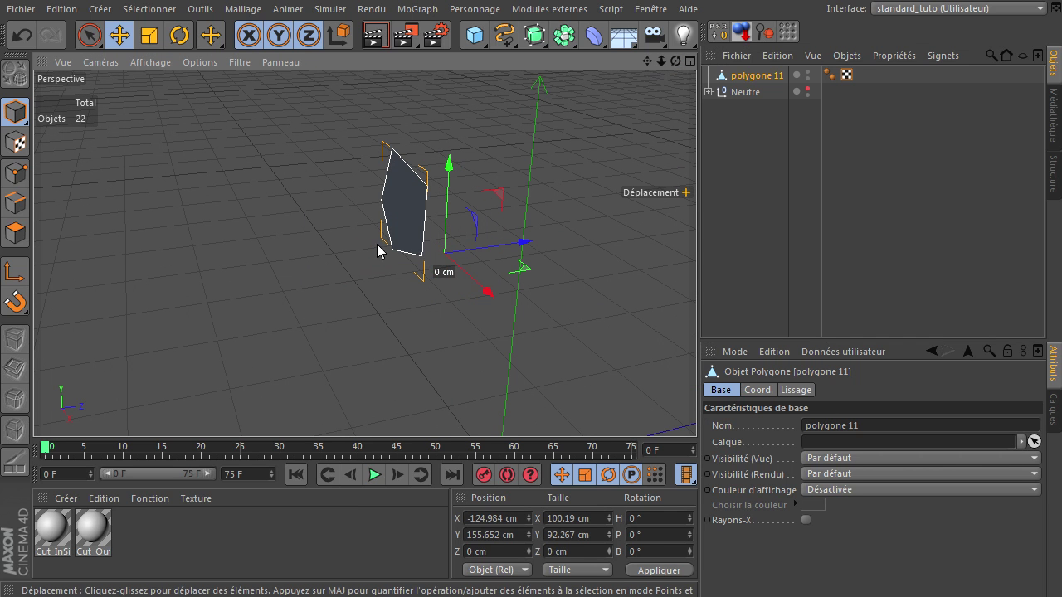
left_click(808, 89)
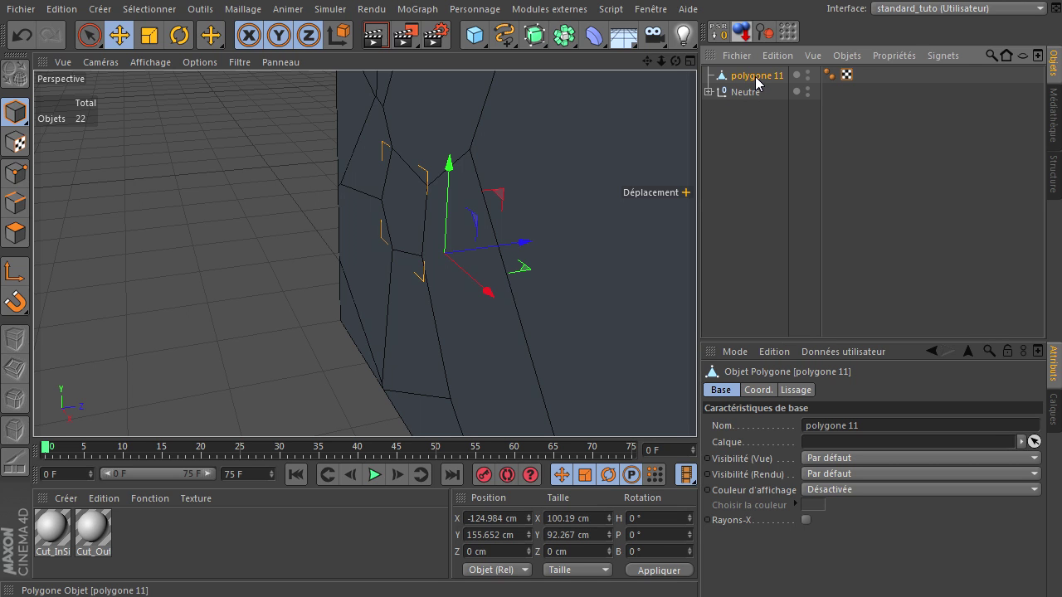
Create a null object named "tp" and give it an XPresso tag
left_click(474, 35)
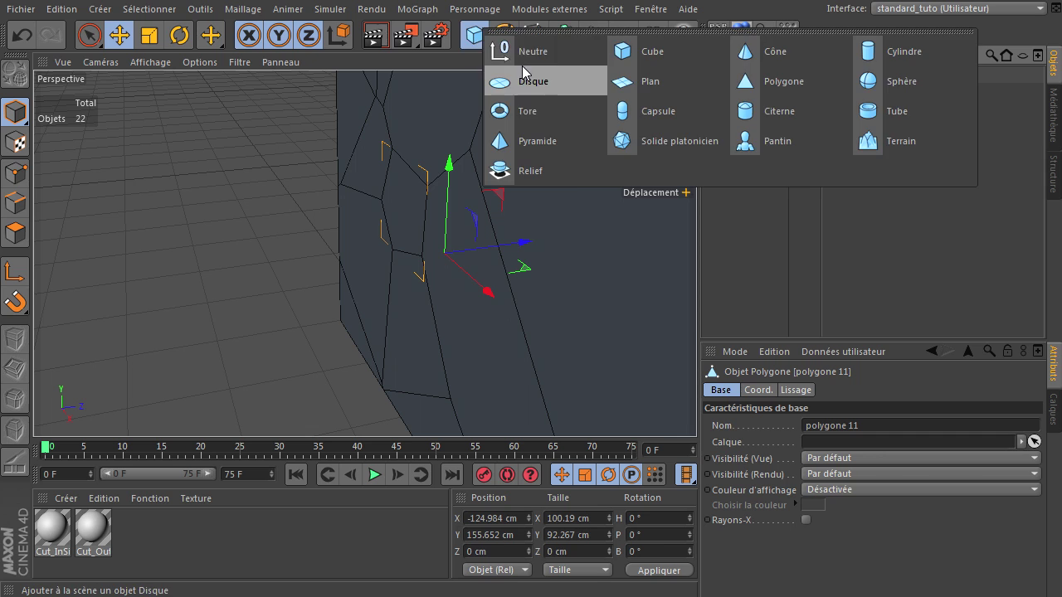
left_click(578, 53)
double_click(754, 76)
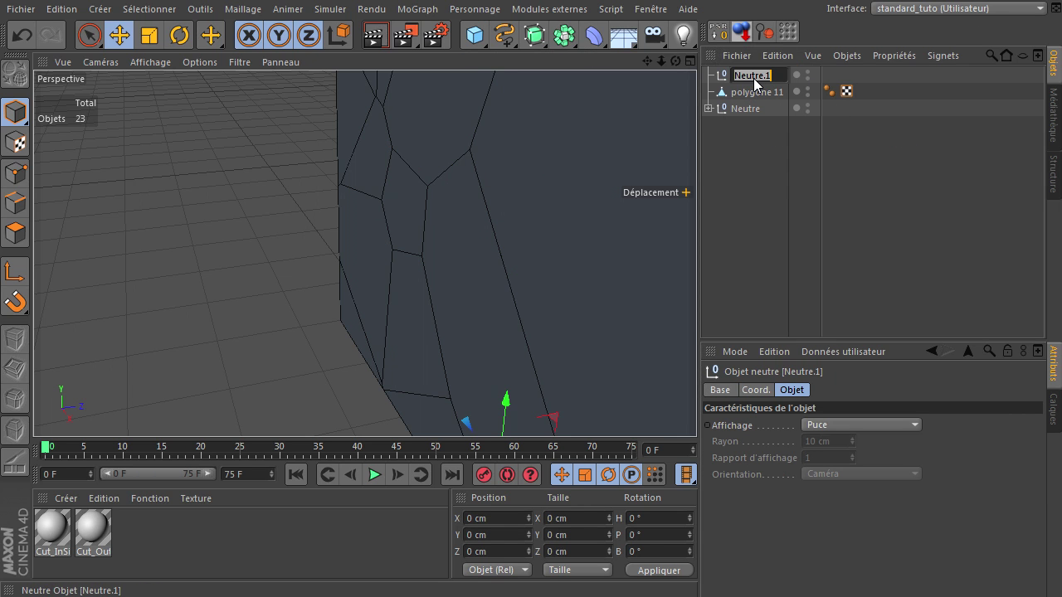
type("tp")
key("Return")
right_click(737, 83)
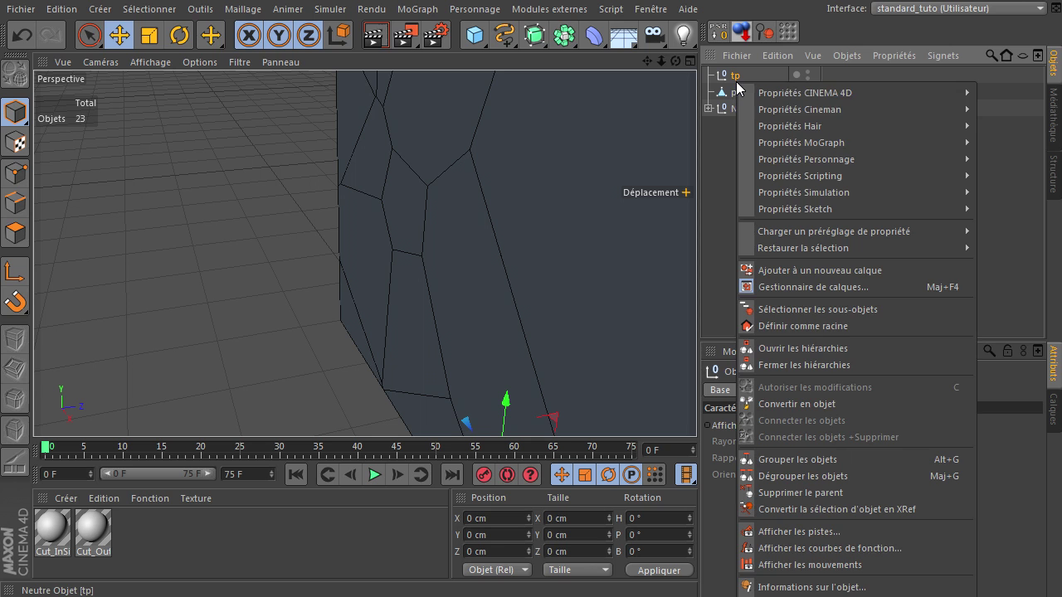
mouse_move(789, 95)
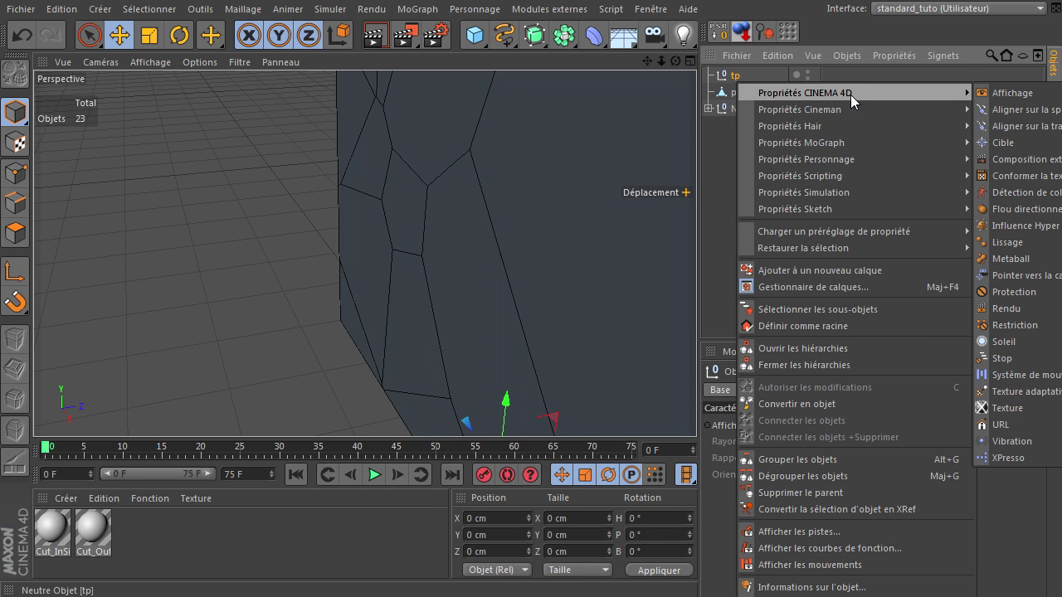
left_click(1008, 457)
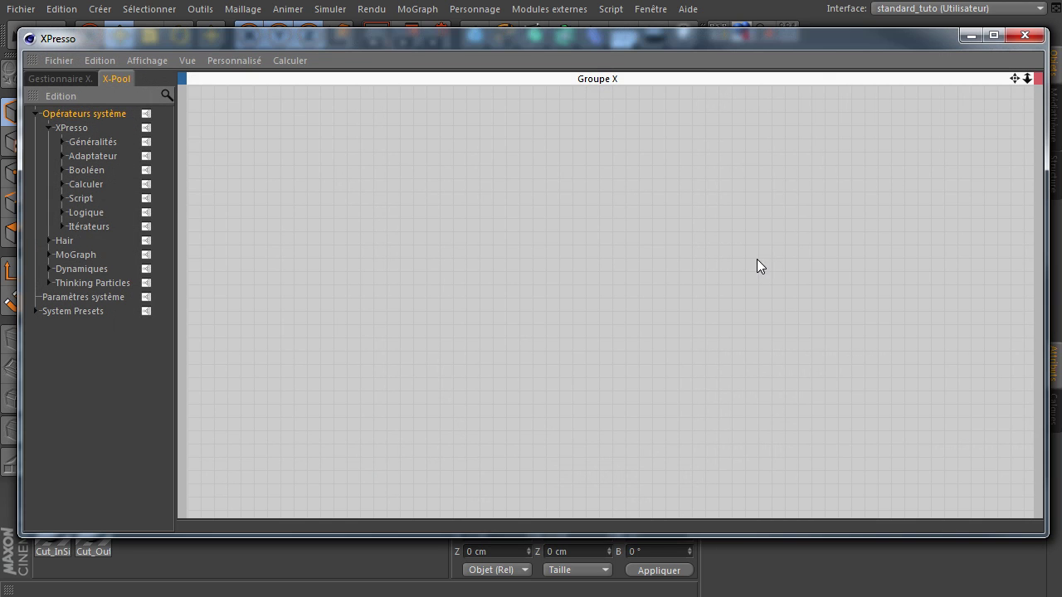
Add the Thinking Particles generator node P Ondes de matière to the XPresso graph
left_click(51, 128)
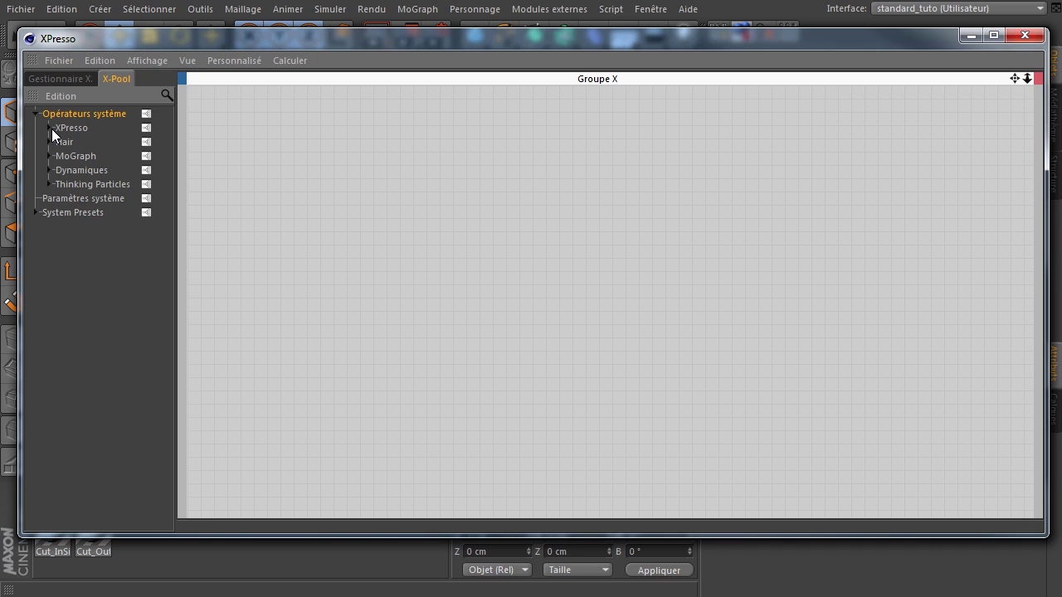
left_click(49, 185)
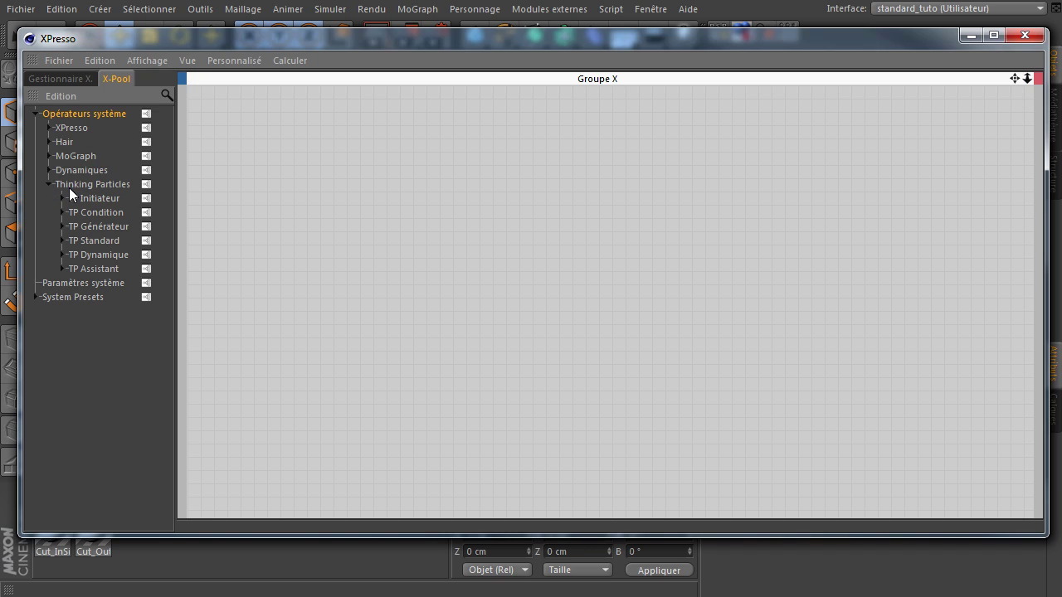
left_click(62, 228)
left_click_drag(315, 37, 324, 294)
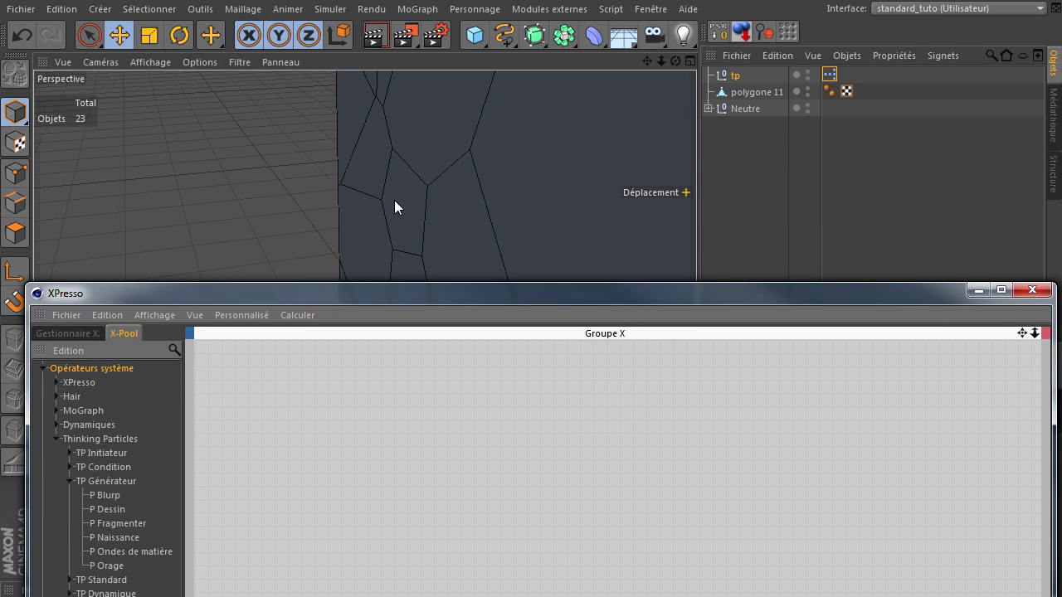
left_click_drag(378, 295, 387, 99)
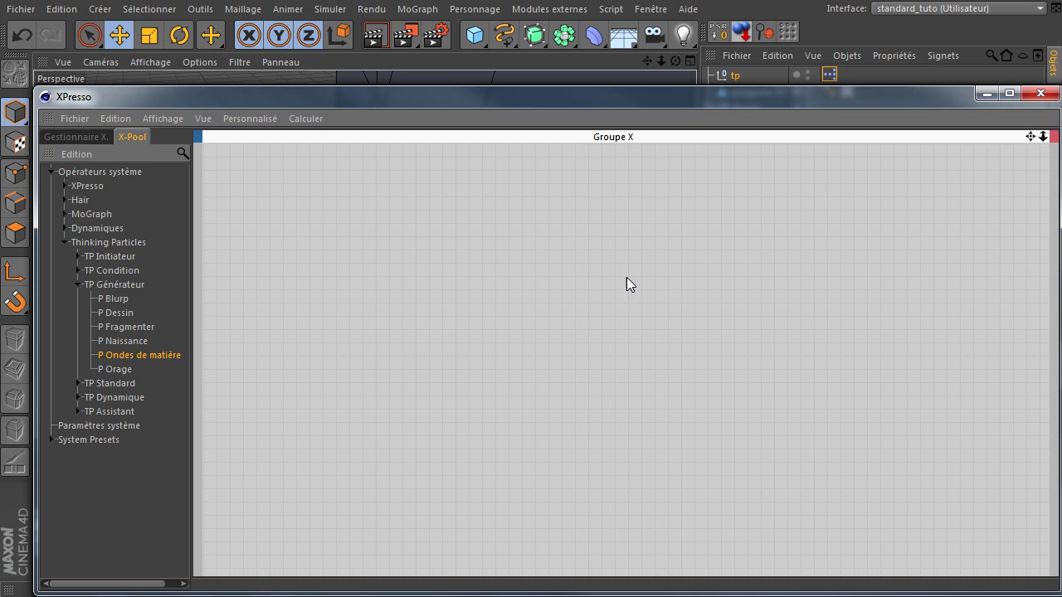
left_click_drag(135, 356, 384, 208)
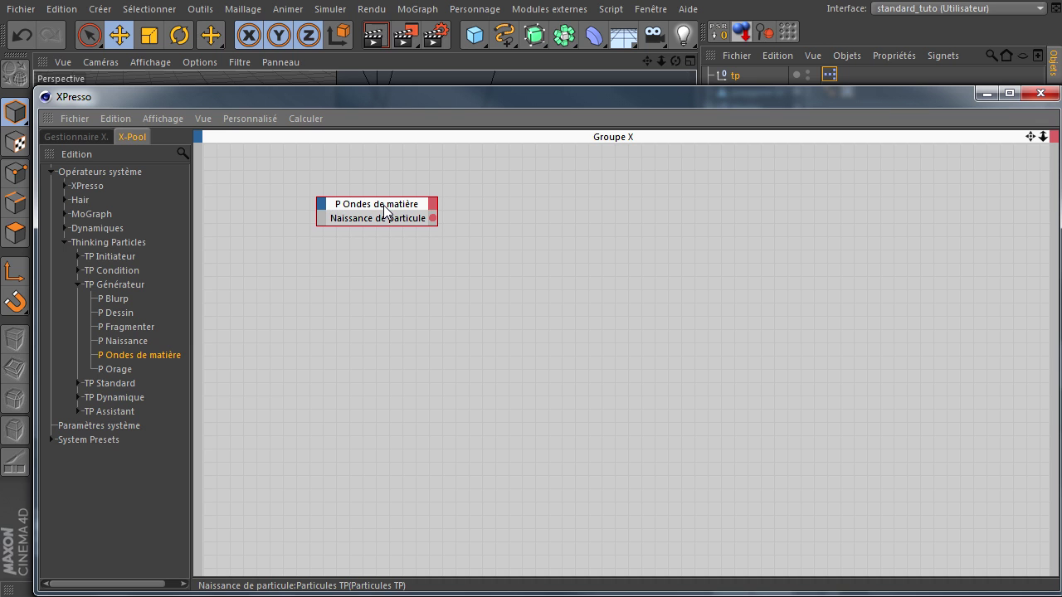
Assign polygone 11 as the emitting object of the P Ondes de matière node
left_click_drag(587, 102, 1061, 531)
left_click_drag(773, 340, 769, 156)
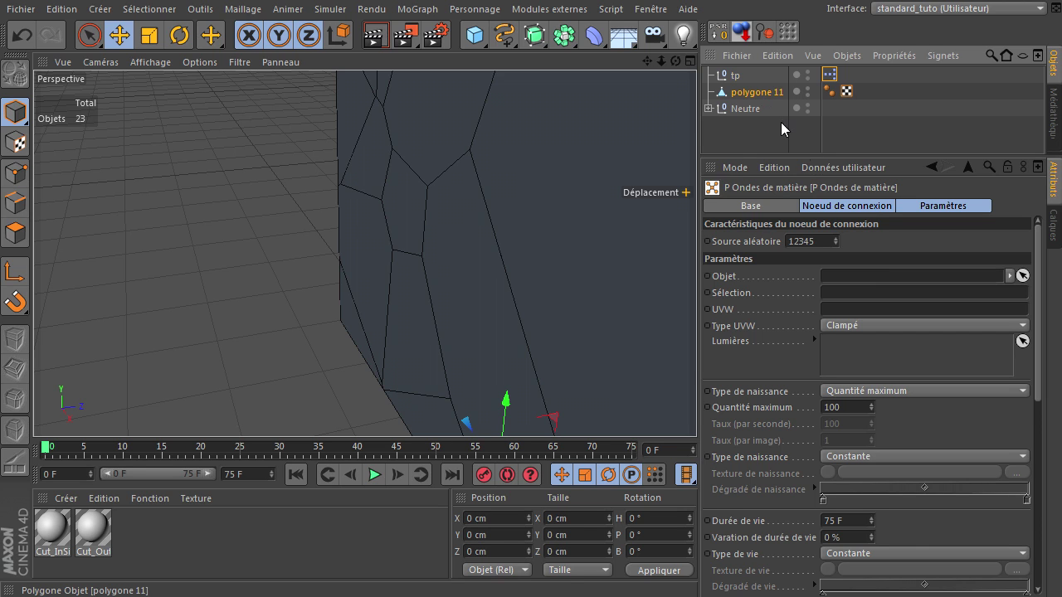
left_click_drag(856, 253, 855, 273)
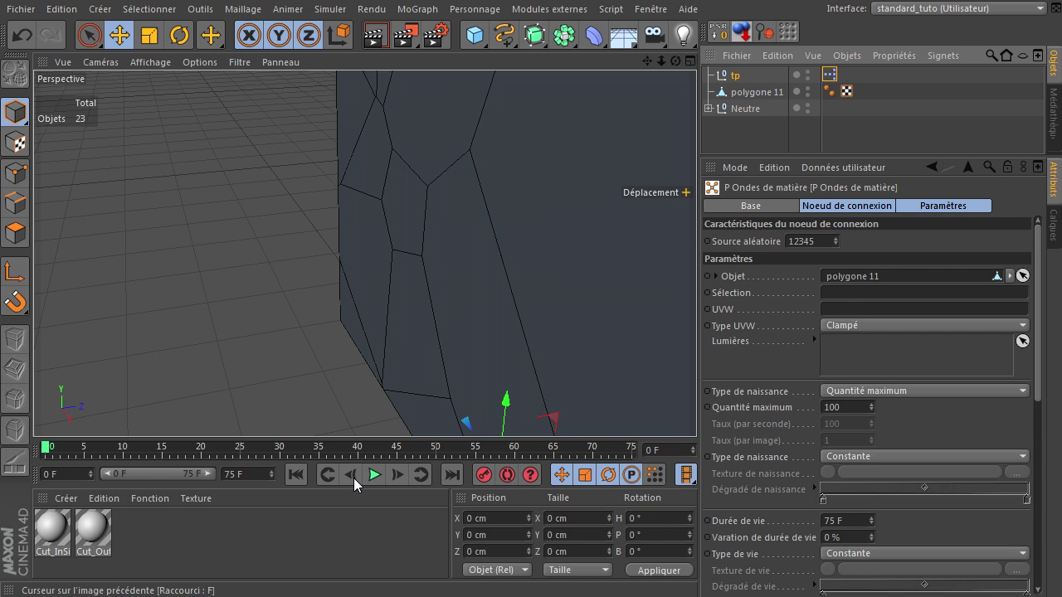
Extend the animation to 750 frames while playing back the particle emission, and stop playback at frame 97
left_click(375, 475)
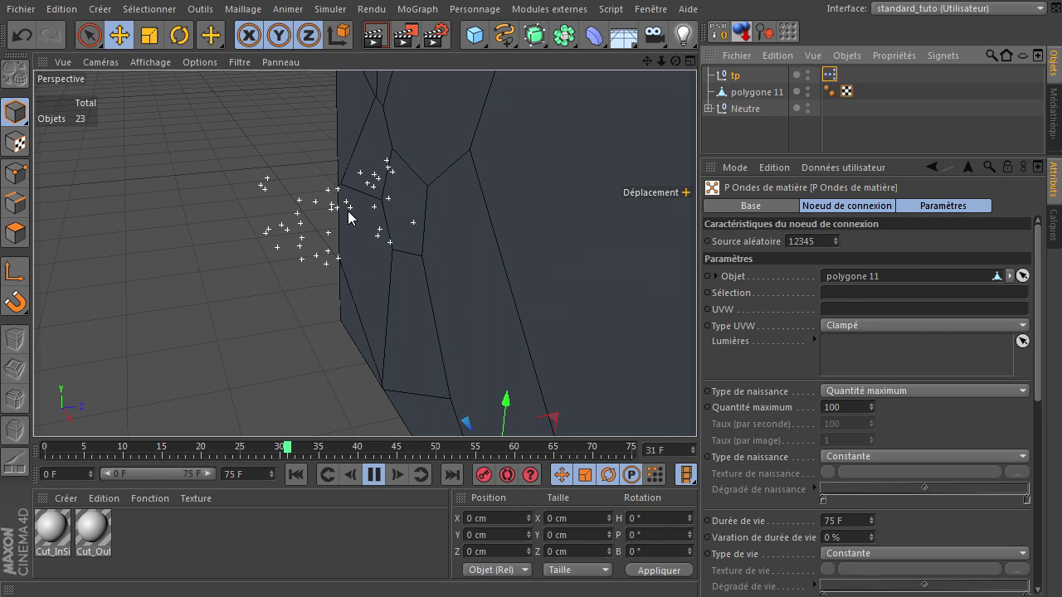
left_click_drag(258, 475, 149, 470)
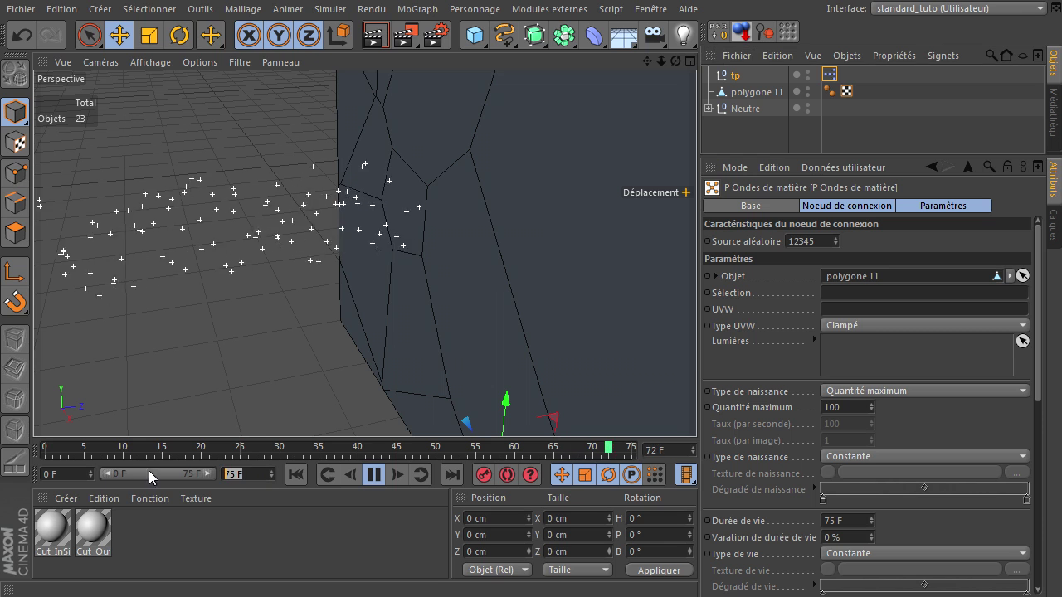
type("750")
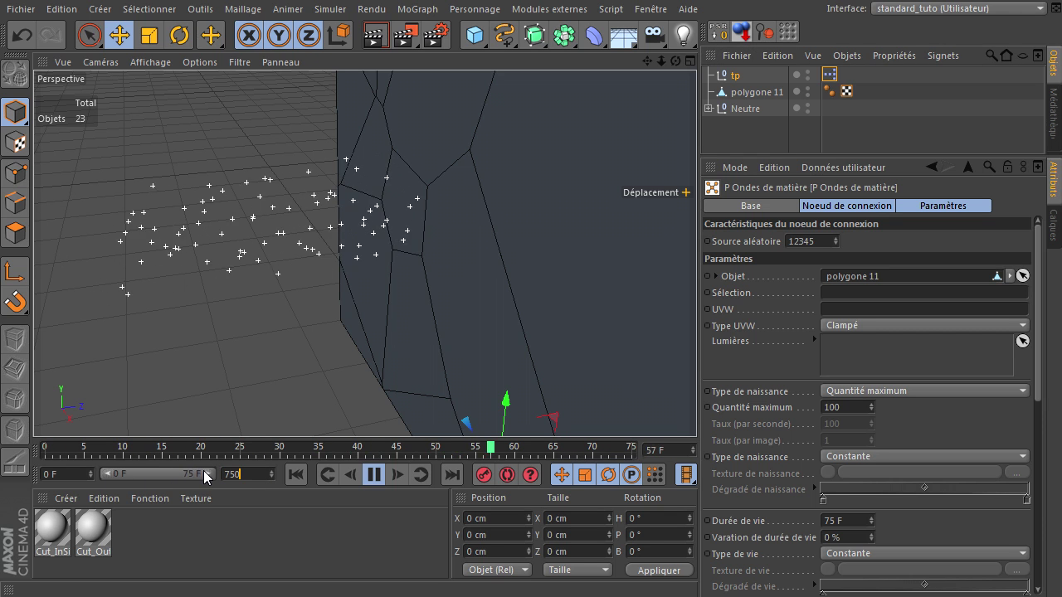
key("Return")
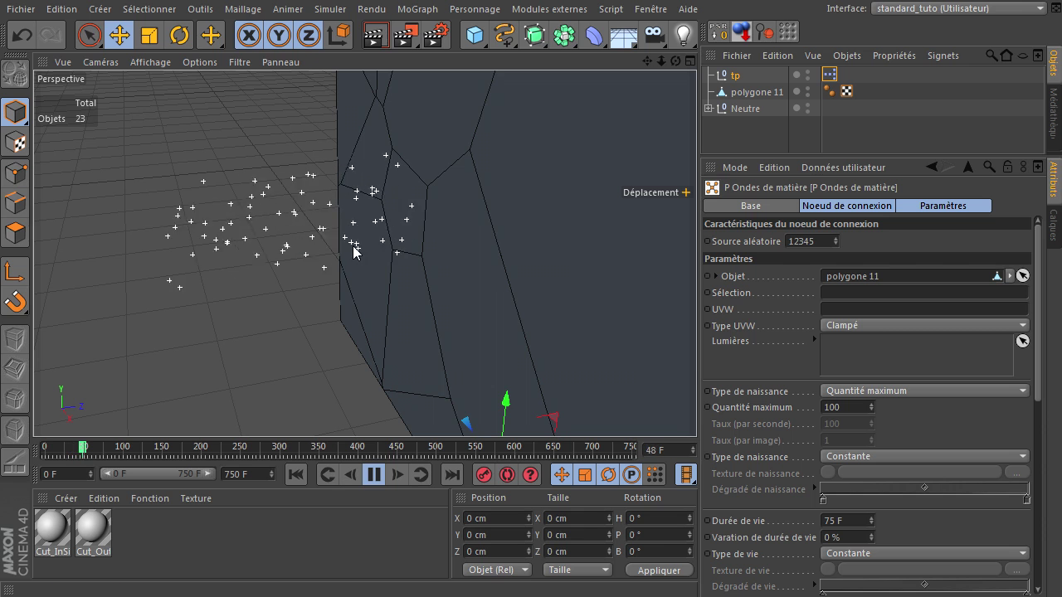
scroll(353, 250, "down", 5)
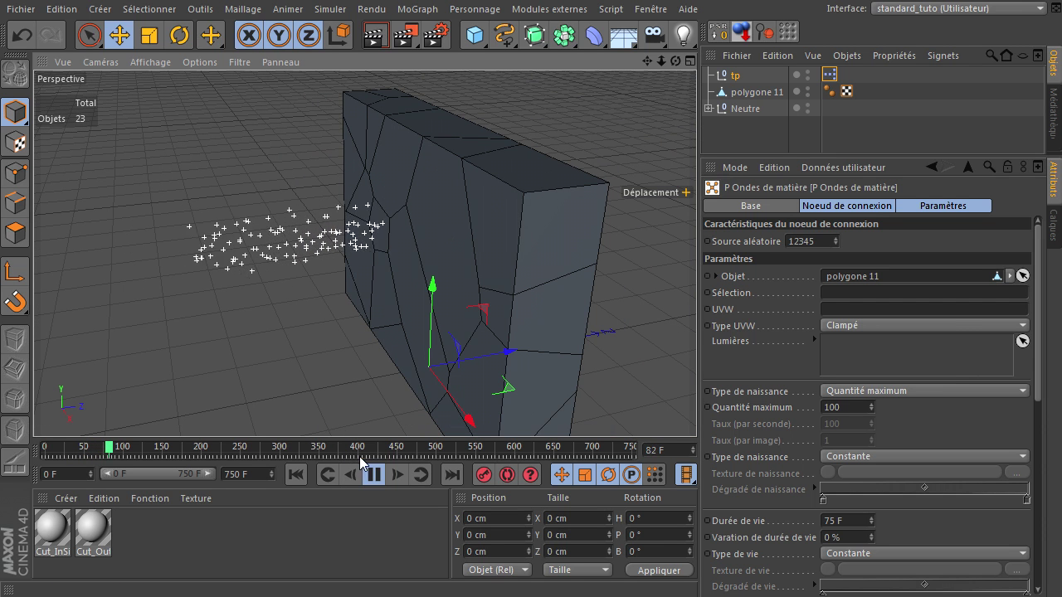
left_click(371, 474)
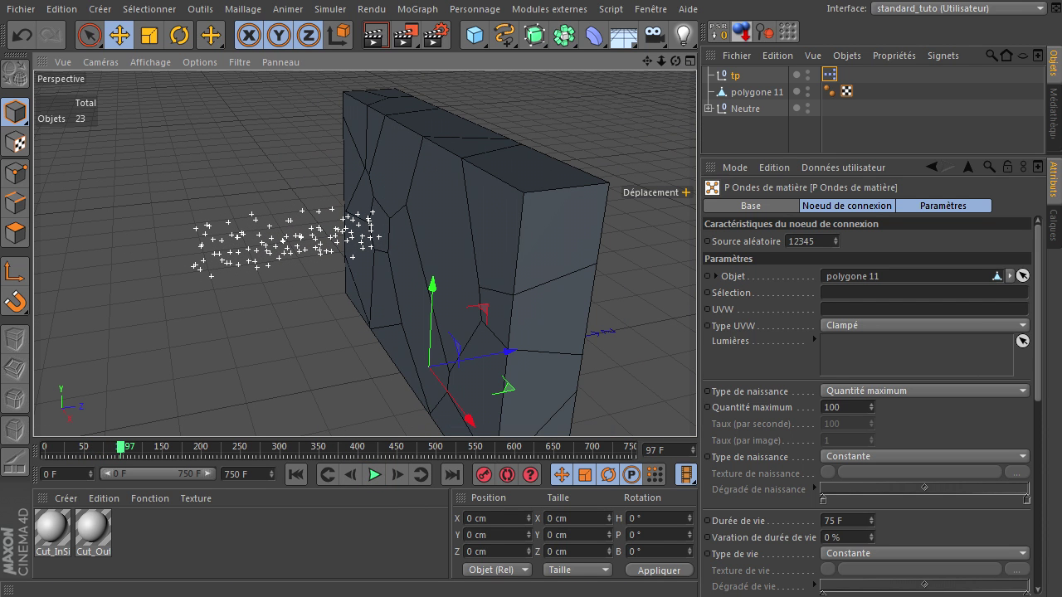
left_click_drag(697, 596, 1061, 177)
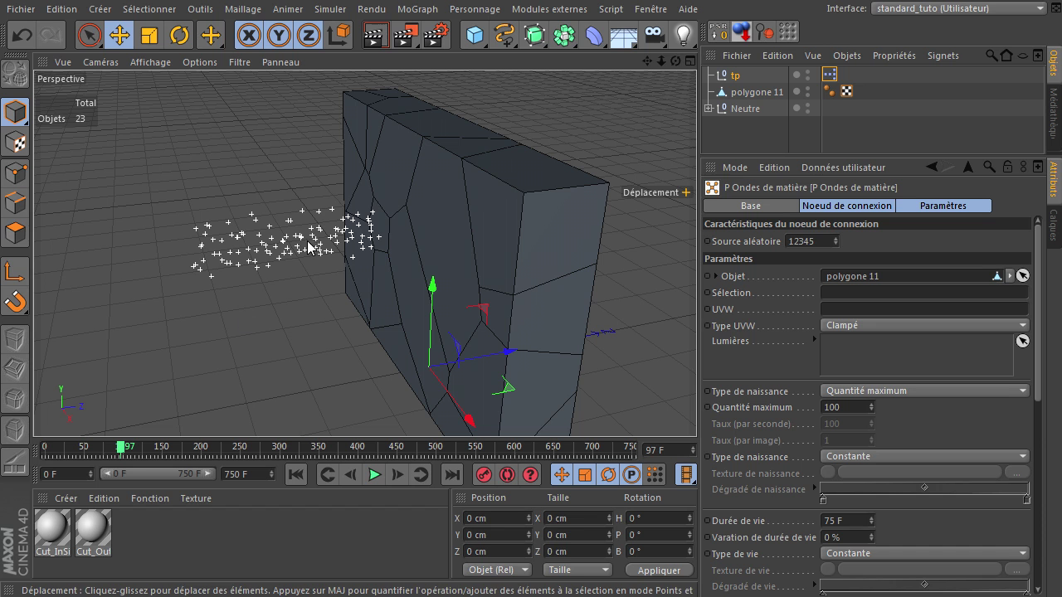
left_click_drag(673, 60, 695, 406)
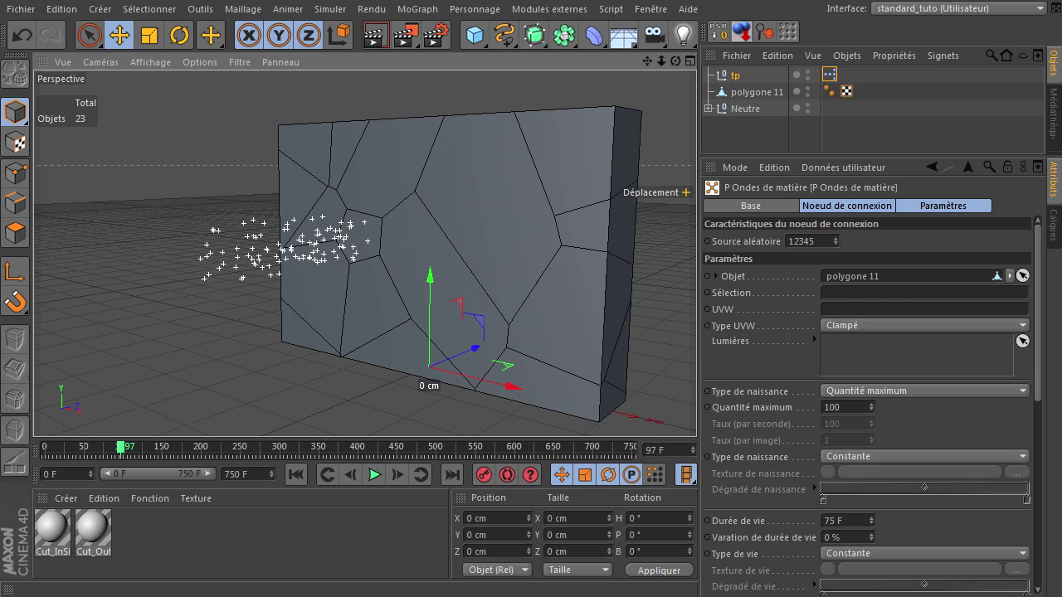
Add a P Groupe node to the tp XPresso graph and connect the Naissance de particule output to its input
double_click(829, 75)
left_click_drag(734, 192, 436, 62)
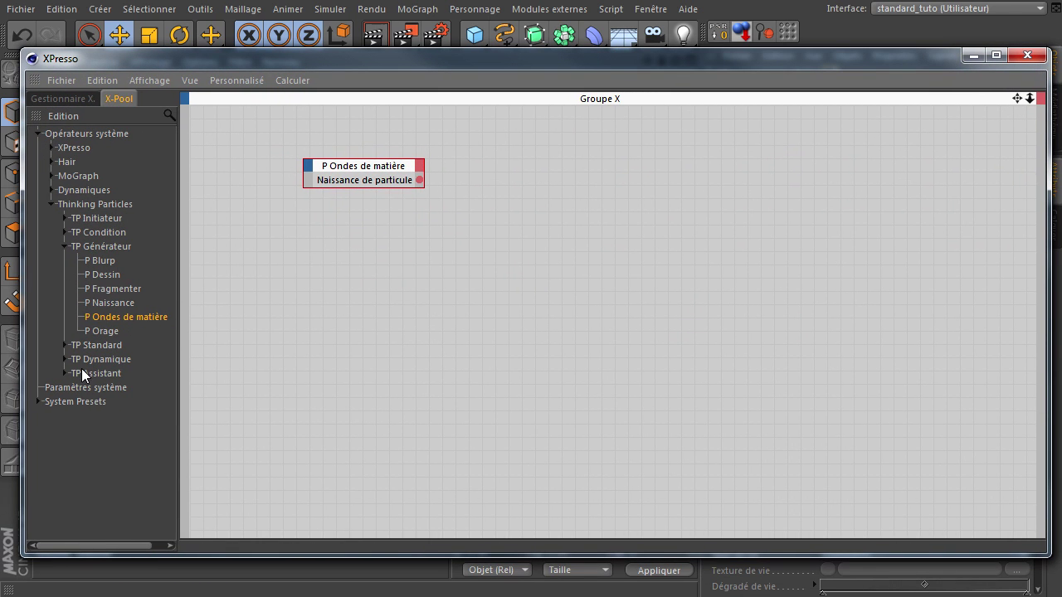
left_click(65, 345)
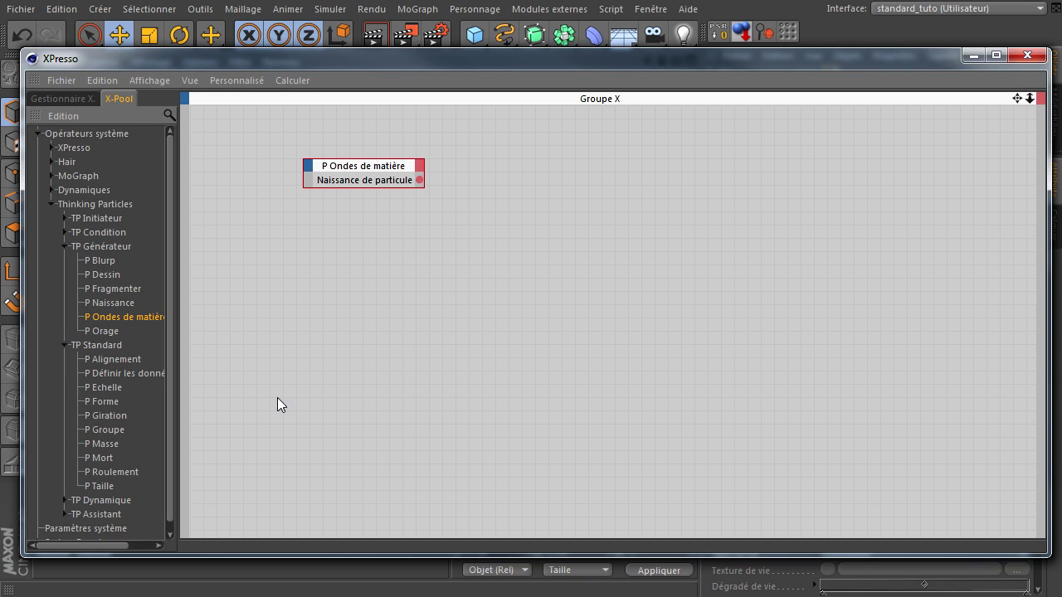
left_click_drag(579, 171, 579, 171)
left_click_drag(419, 180, 467, 162)
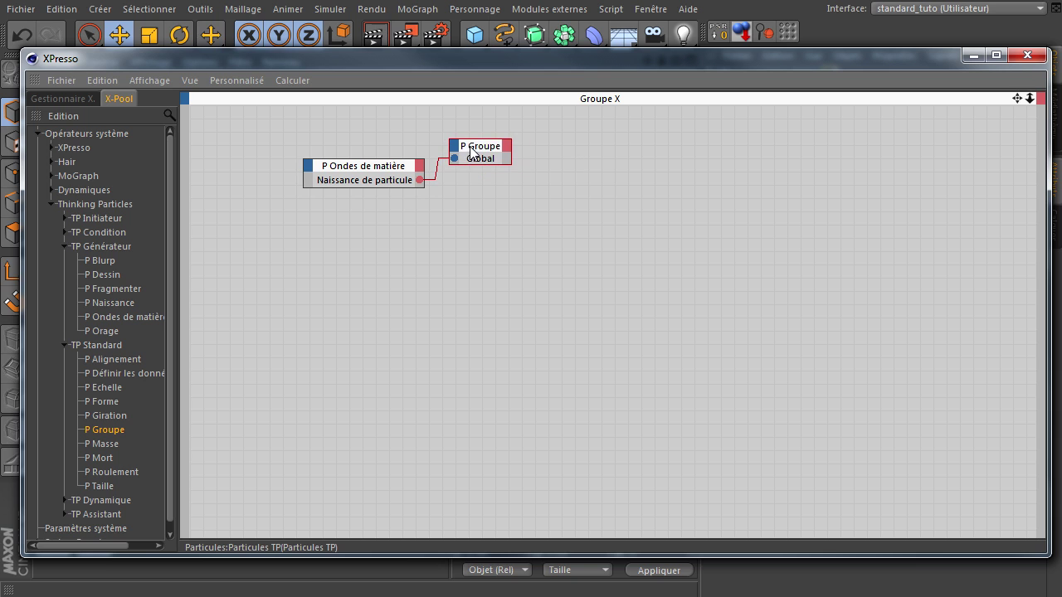
Open the Thinking Particles settings and add a new particle group under Global
left_click_drag(540, 58, 567, 271)
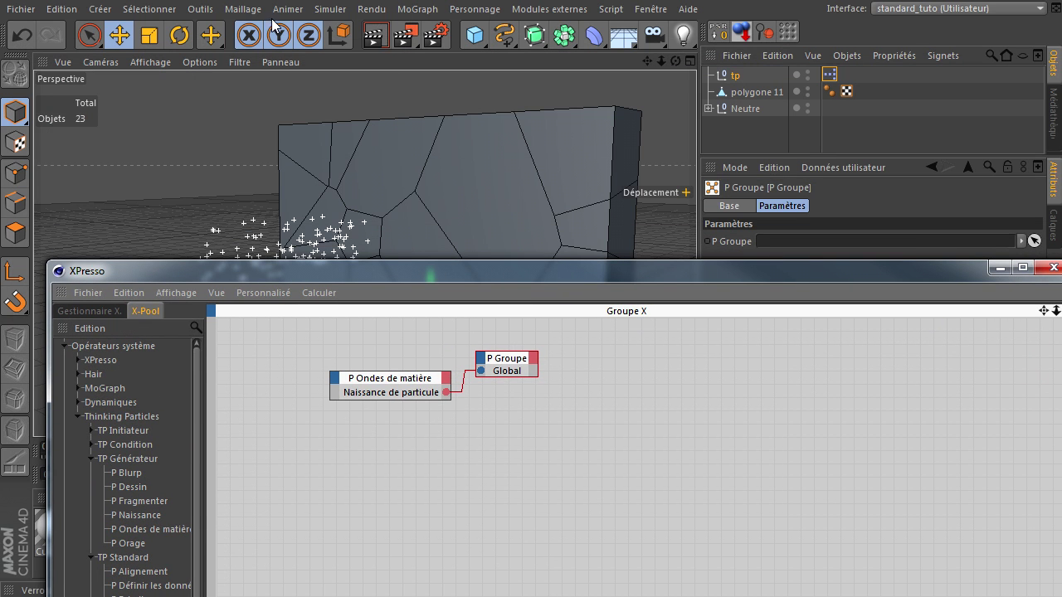
left_click(325, 10)
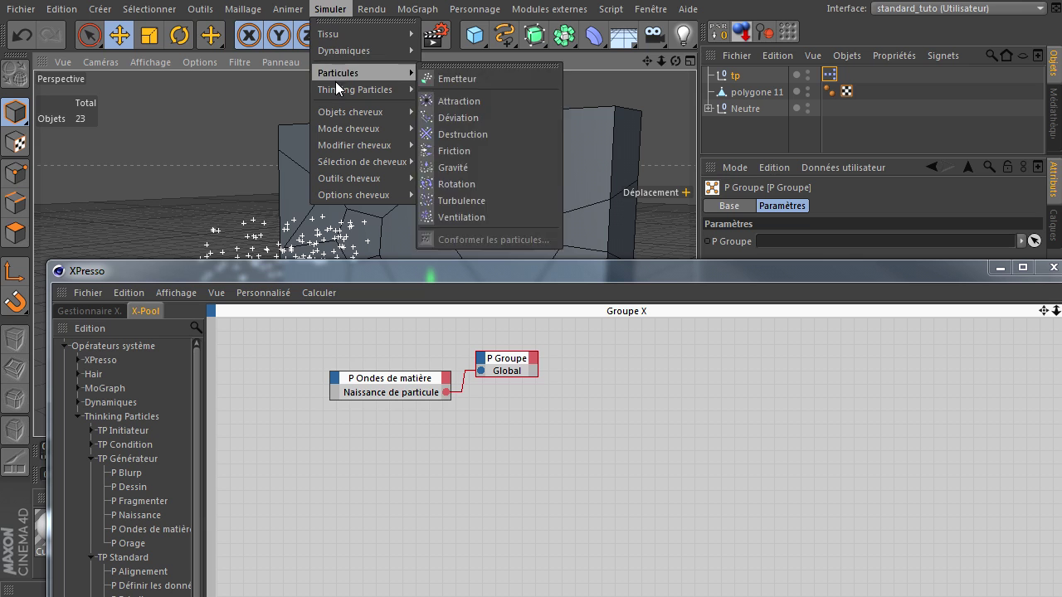
mouse_move(357, 88)
left_click(475, 113)
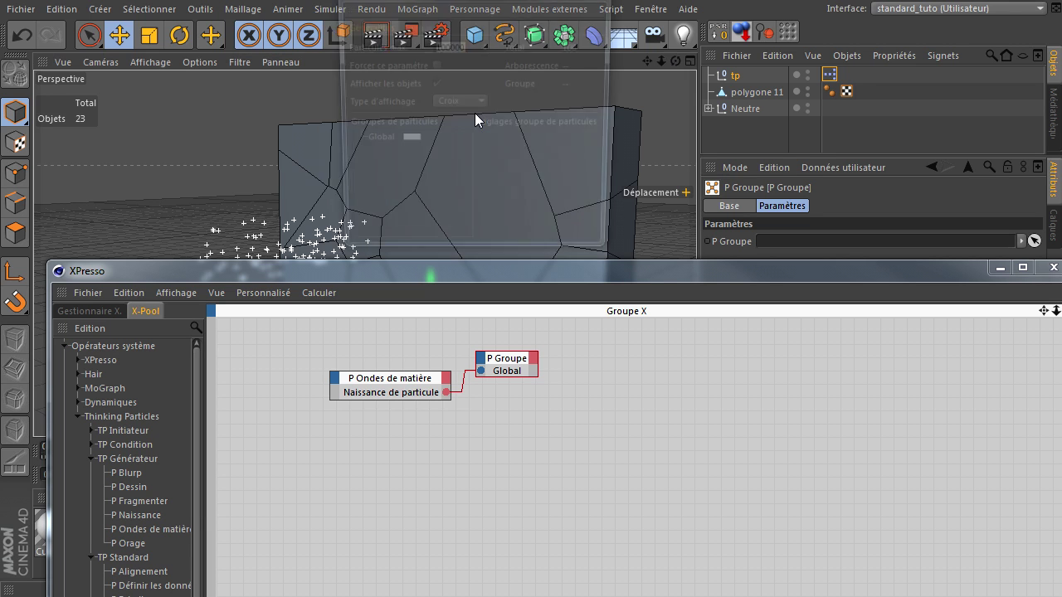
left_click_drag(266, 48, 240, 82)
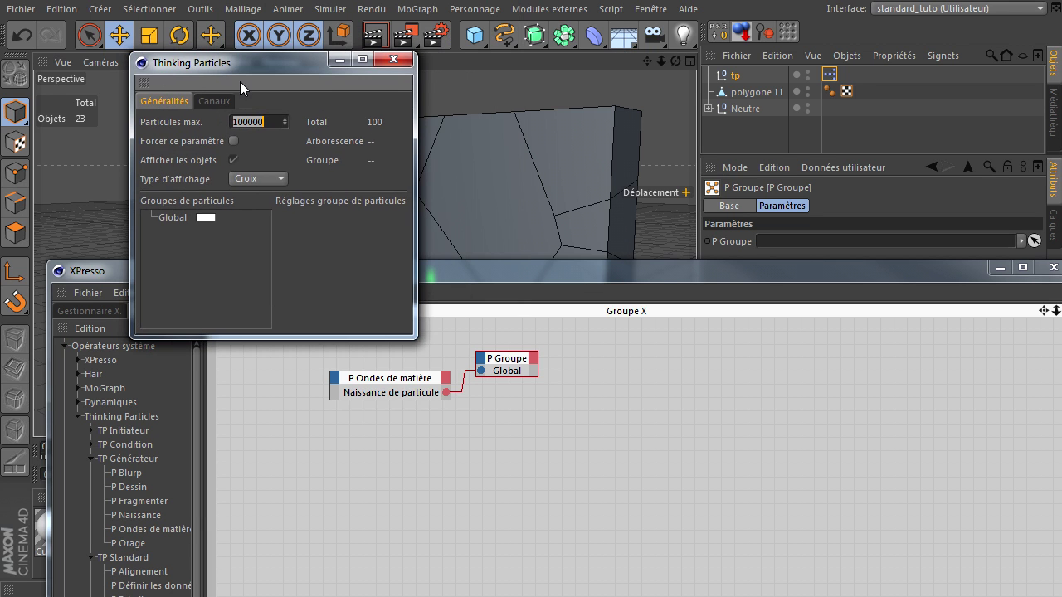
right_click(170, 220)
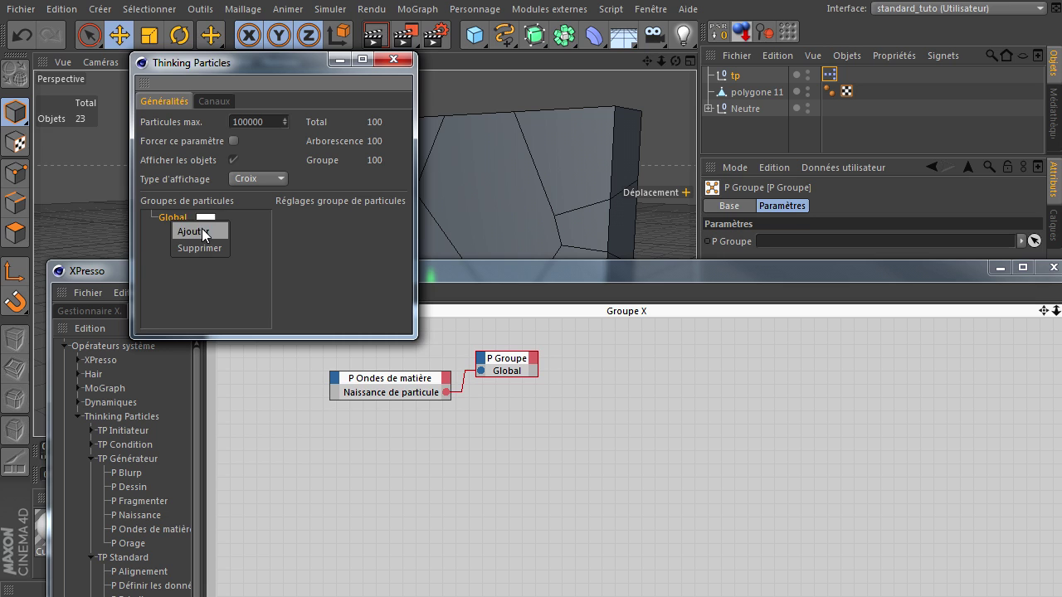
left_click(201, 231)
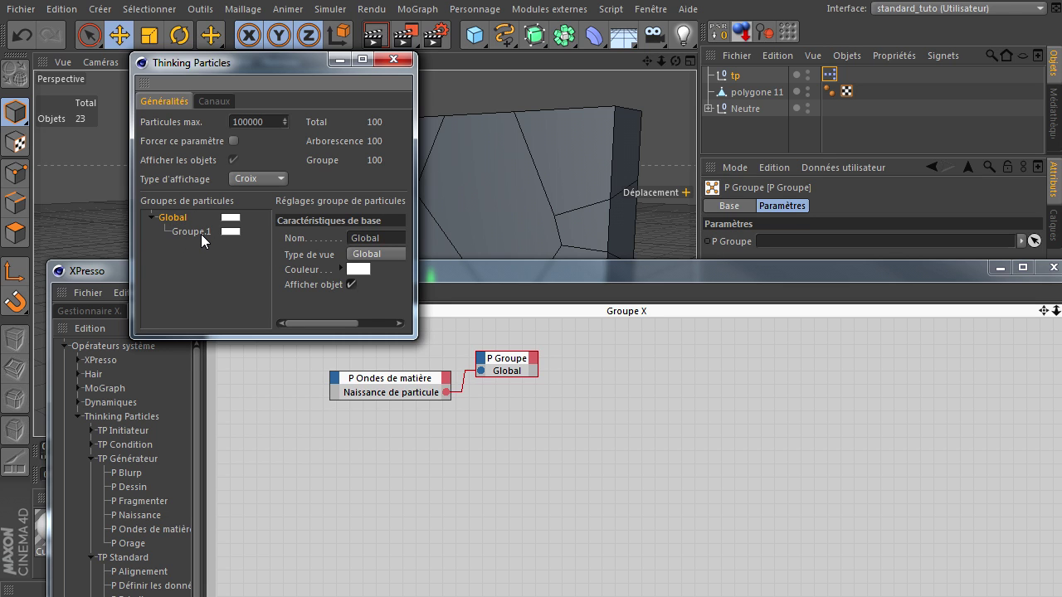
Rename the new particle group as orange
double_click(201, 234)
type("de")
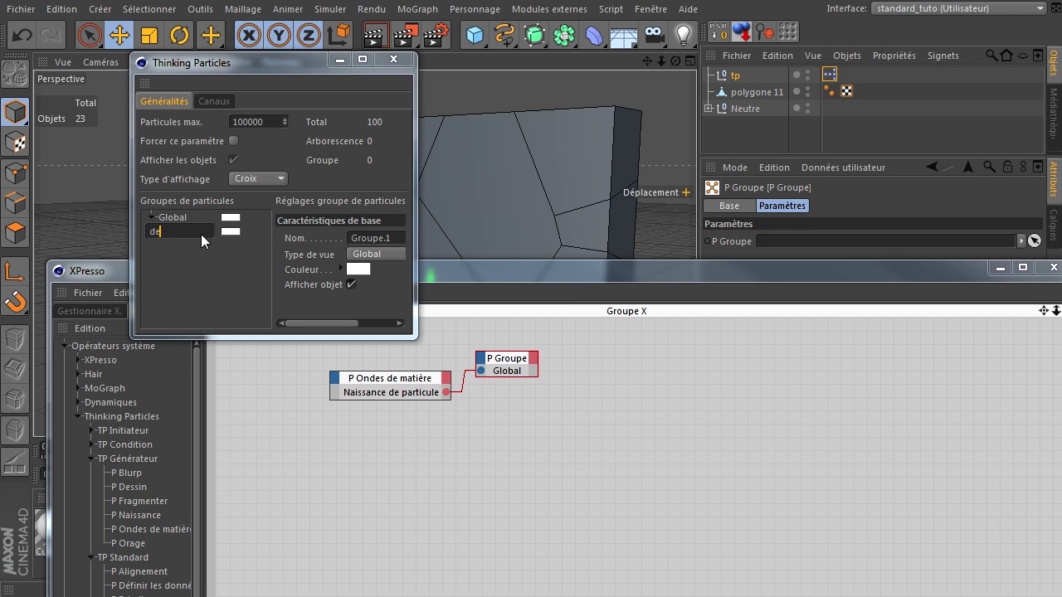
key("BackSpace")
key("BackSpace")
type("oran")
key("Return")
Give the orange particle group an orange colour with a hue of 34° and assign the group to the P Groupe node
left_click(221, 232)
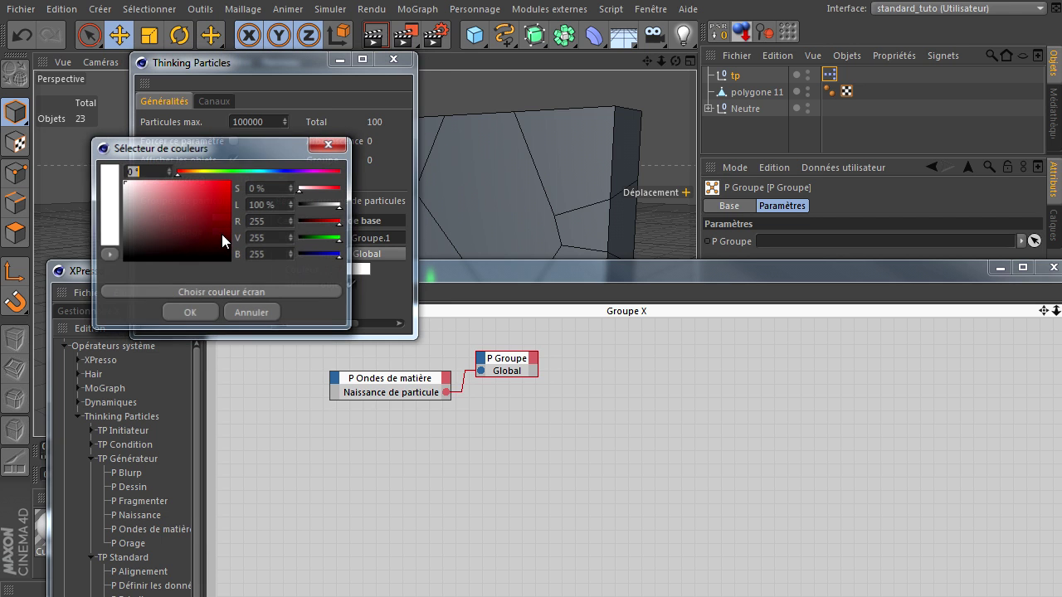
left_click(197, 171)
left_click_drag(195, 173, 193, 173)
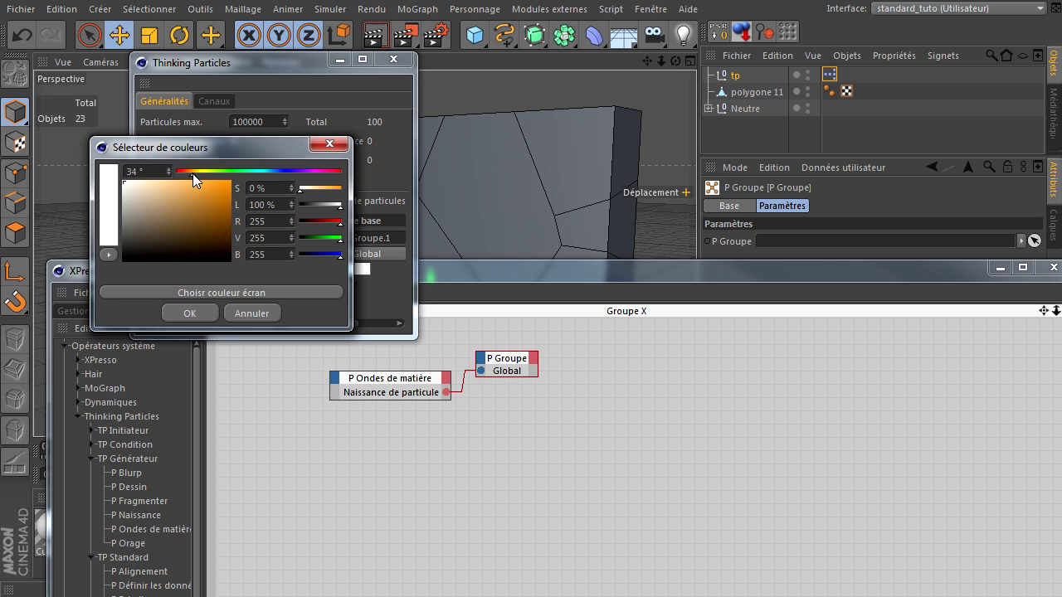
left_click(198, 312)
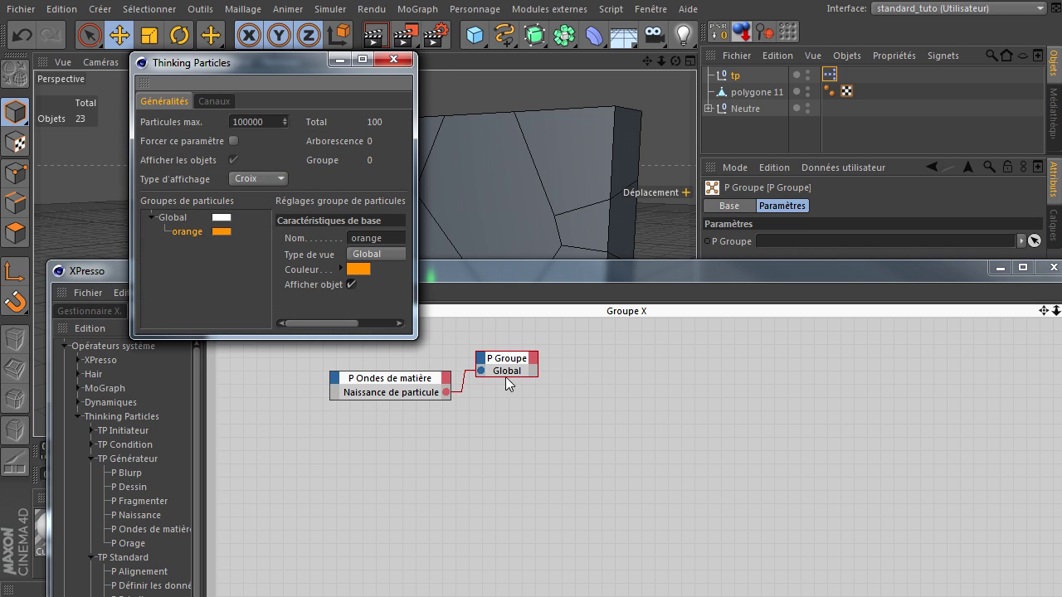
left_click_drag(514, 373, 522, 371)
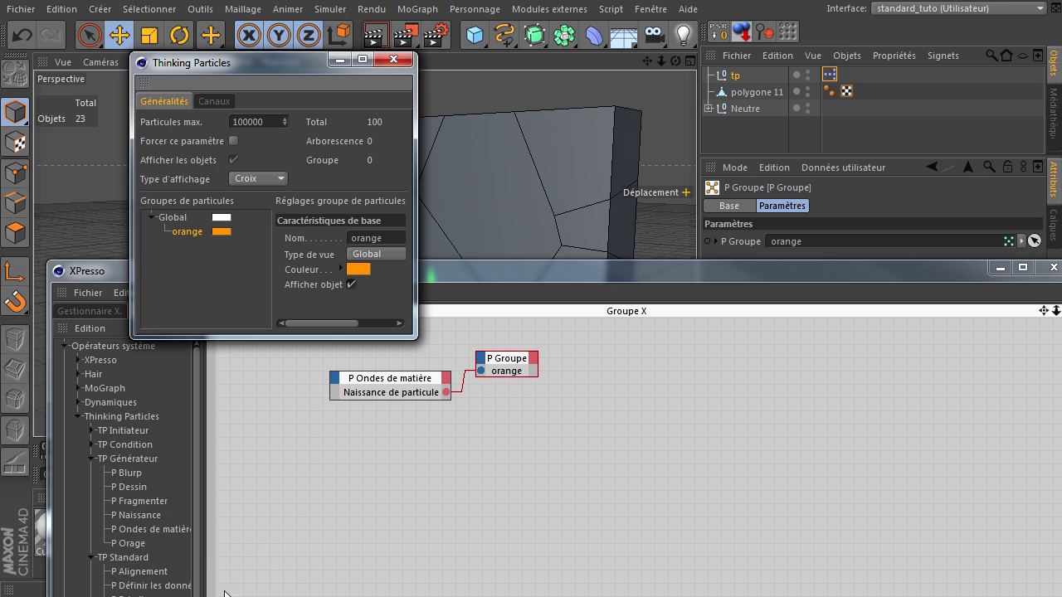
Add a P Conduit node to the XPresso graph, assign the orange group to it, and close the Thinking Particles settings
left_click(91, 430)
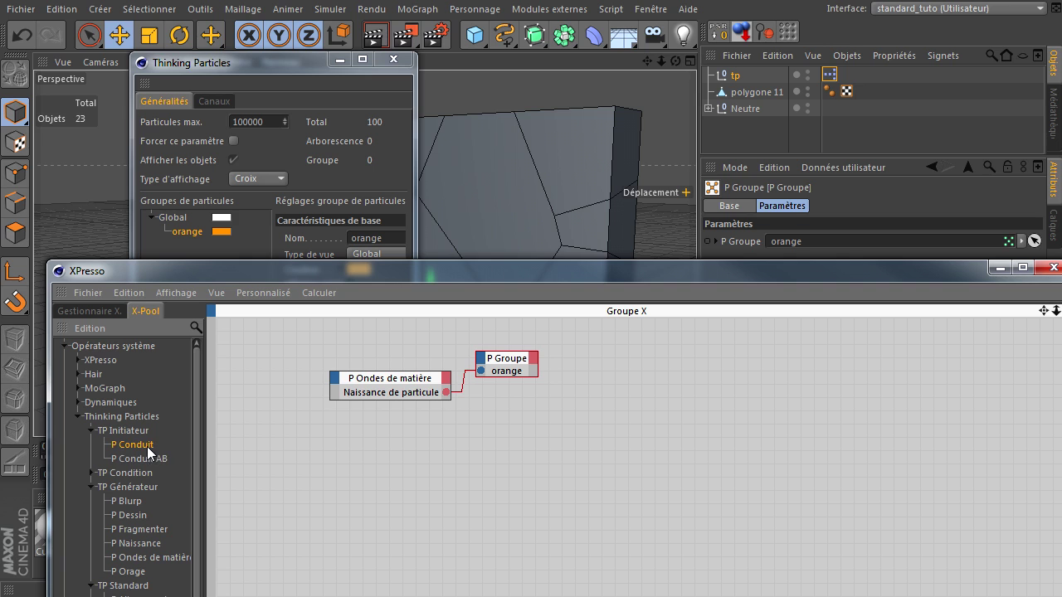
left_click_drag(138, 446, 350, 482)
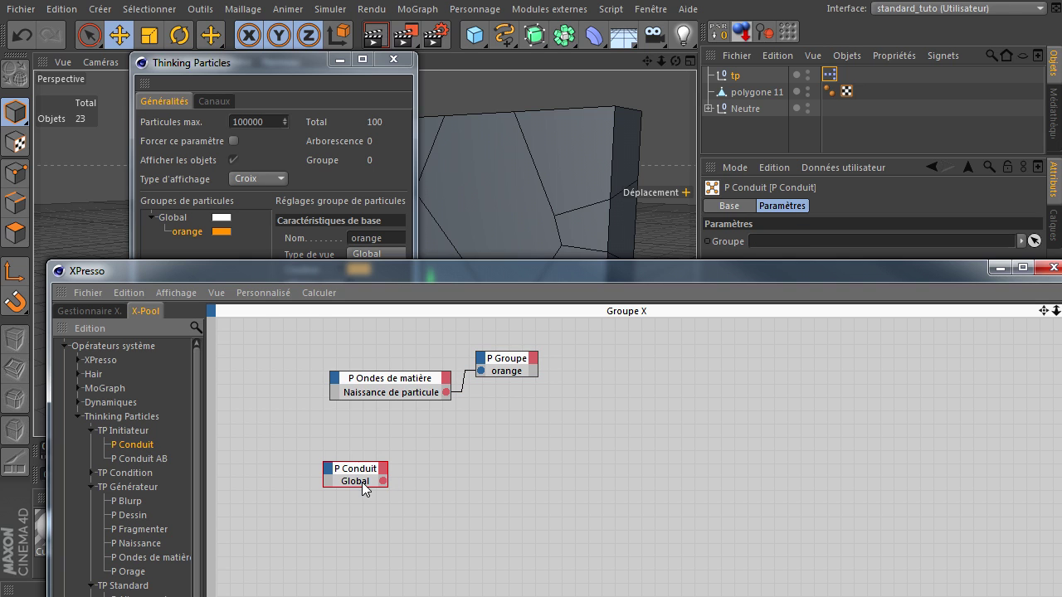
left_click(181, 234)
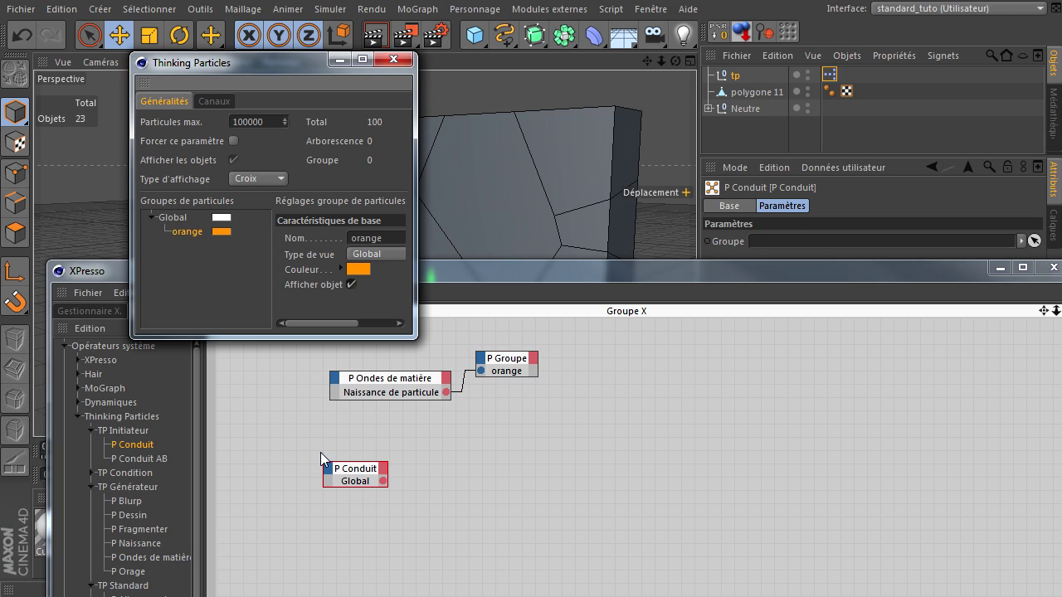
left_click_drag(344, 474, 351, 481)
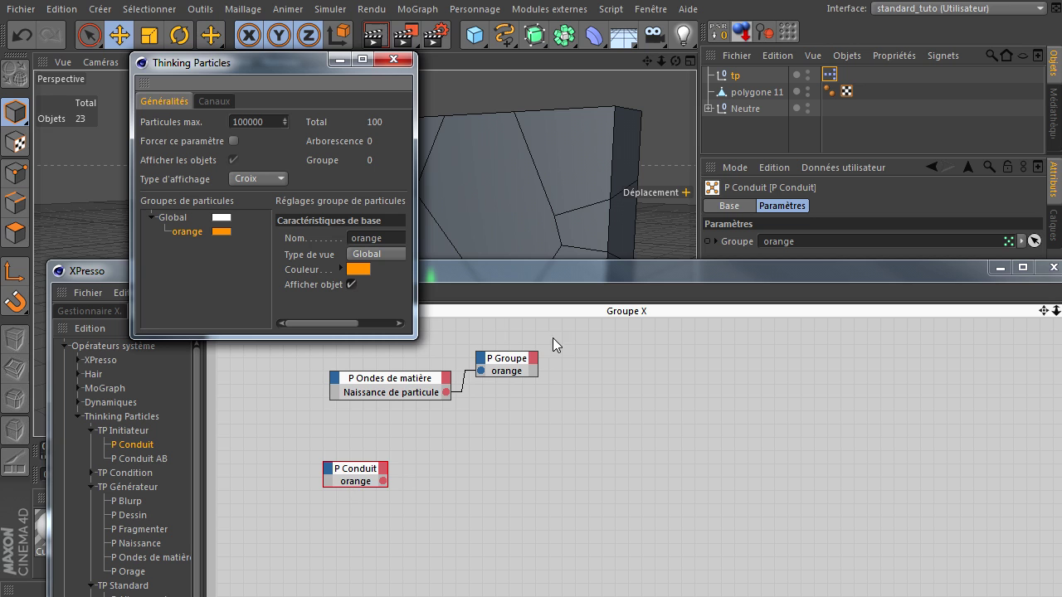
left_click(397, 59)
left_click_drag(529, 365, 536, 372)
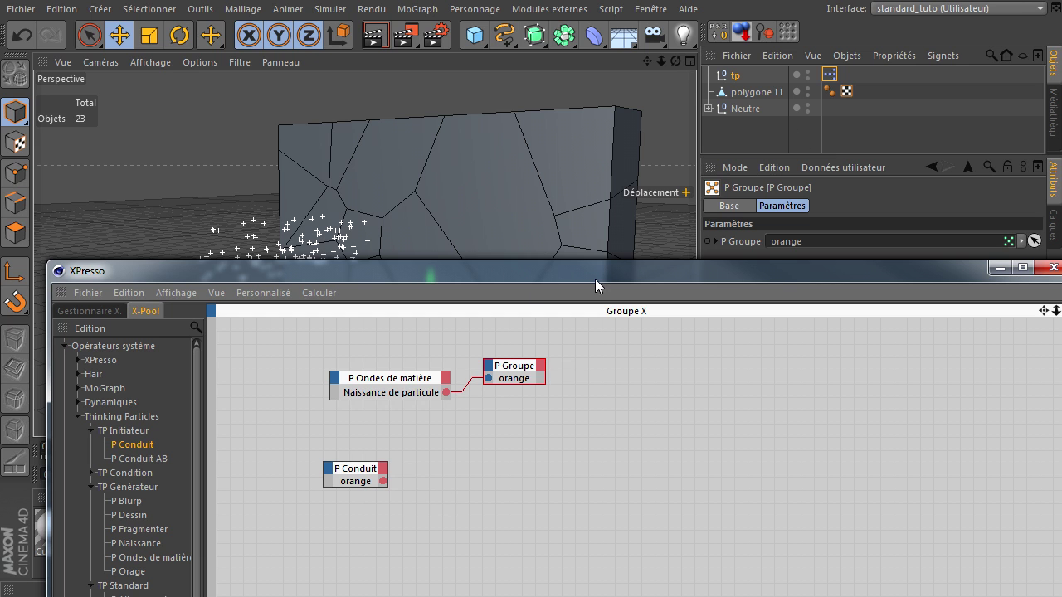
Create a null object and name it gravité
left_click_drag(600, 275, 1060, 236)
left_click_drag(482, 45, 514, 48)
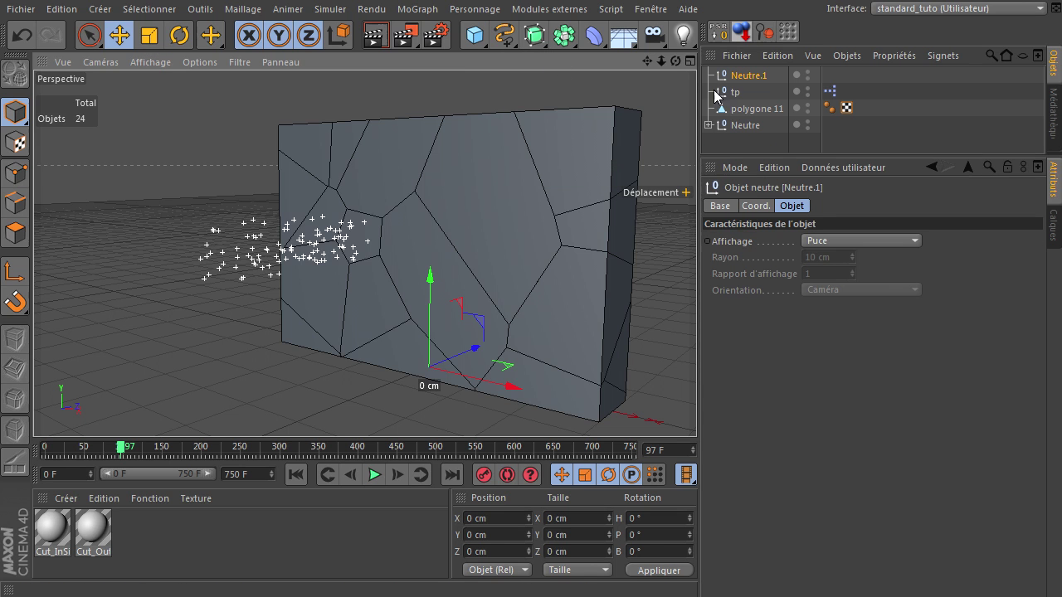
double_click(763, 76)
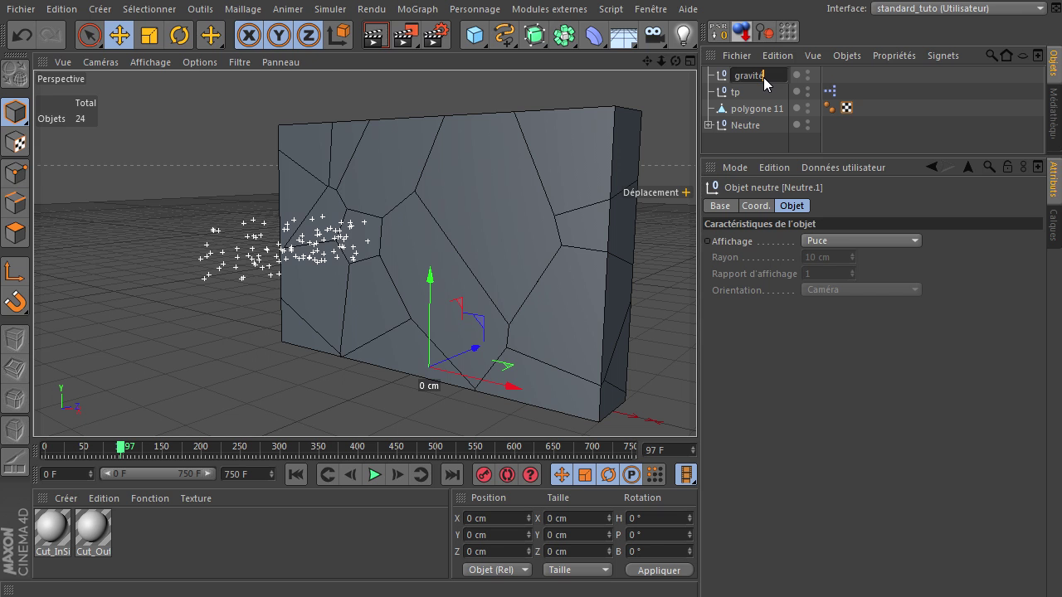
key("Return")
Add a P Gravité node to the XPresso graph and assign the gravité null as its object
left_click_drag(1061, 86, 220, 109)
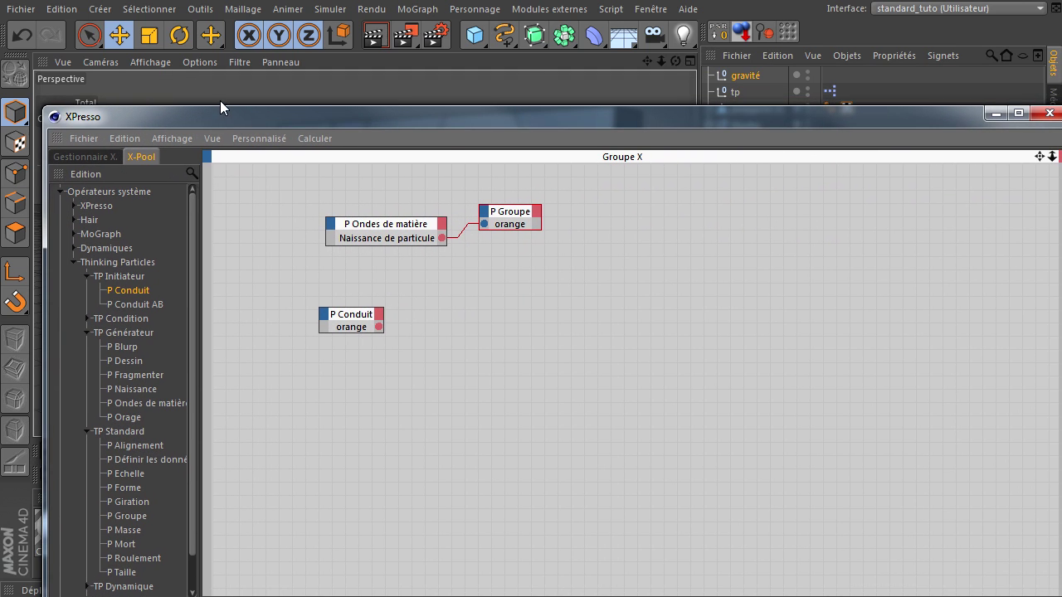
scroll(192, 507, "down", 1)
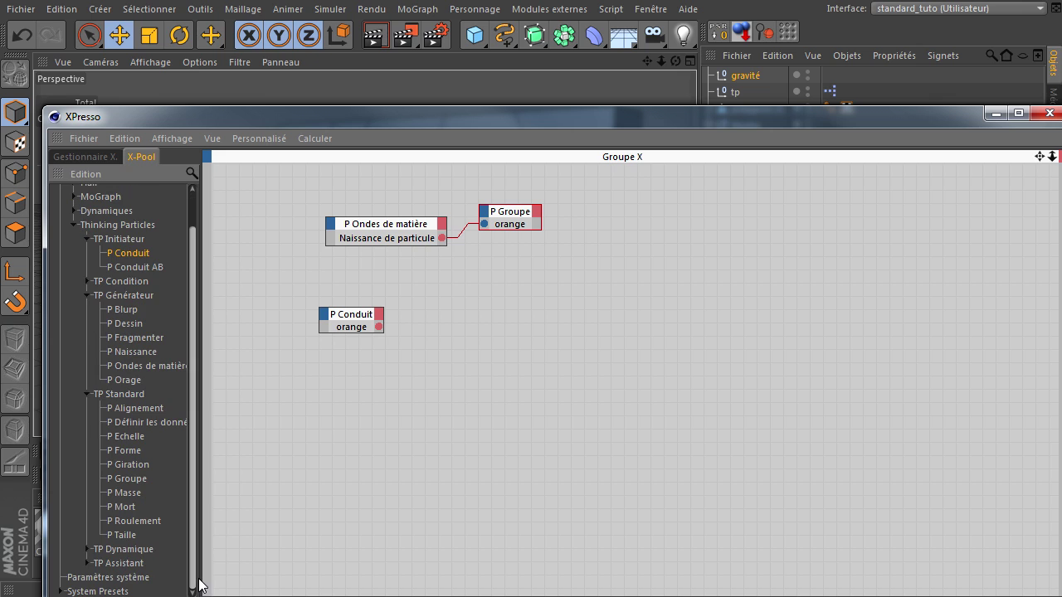
scroll(153, 458, "down", 4)
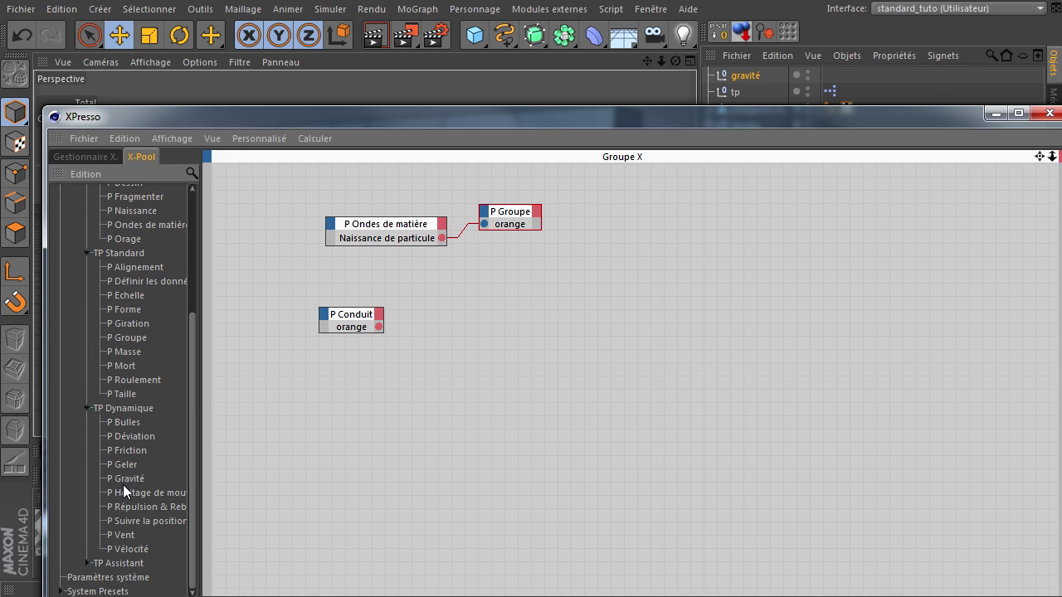
left_click_drag(450, 341, 572, 329)
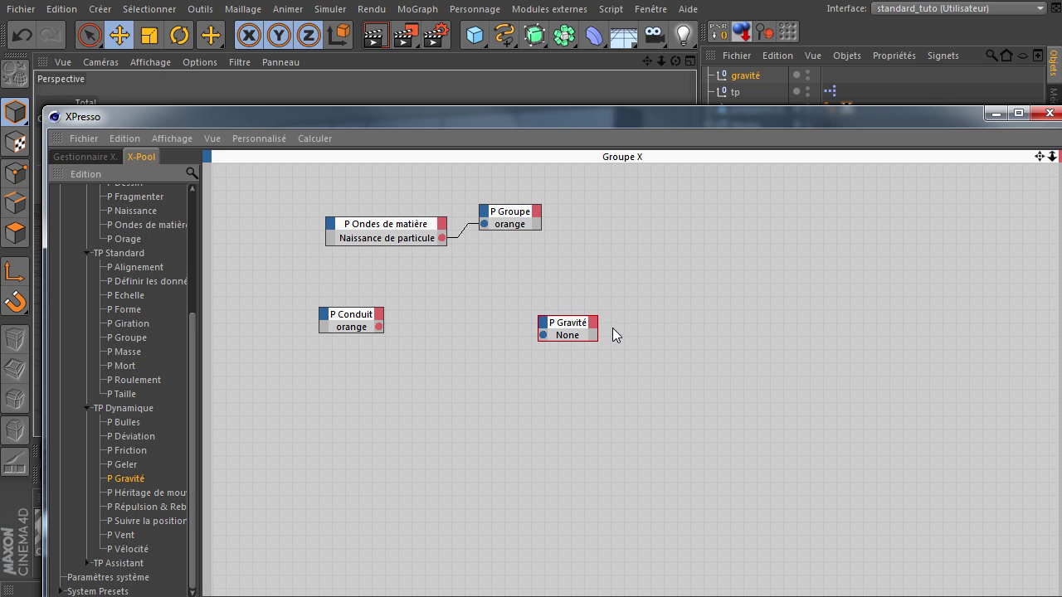
left_click_drag(692, 126, 685, 200)
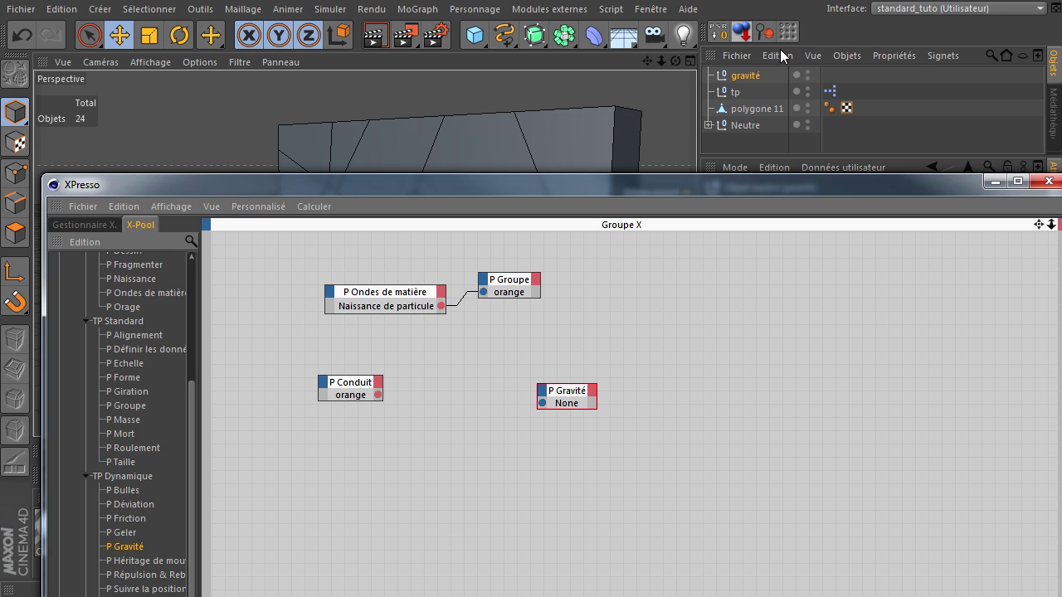
left_click_drag(569, 405, 568, 405)
Move the gravité null to about Y 255 cm and Z -243 cm, and rotate its pitch to about -90° so it points down
left_click_drag(626, 191, 1060, 279)
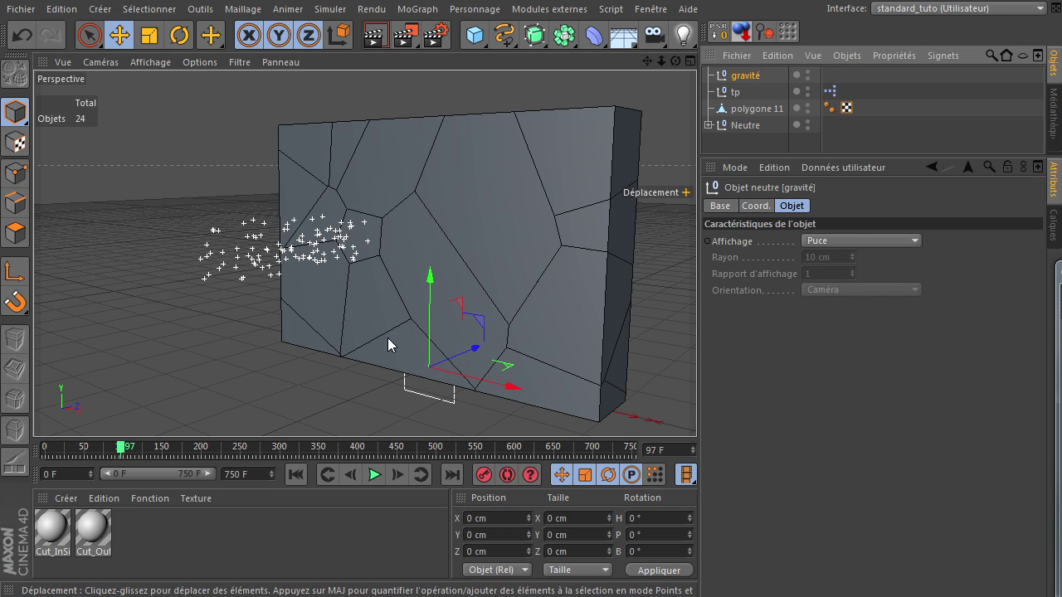
left_click_drag(469, 349, 356, 421)
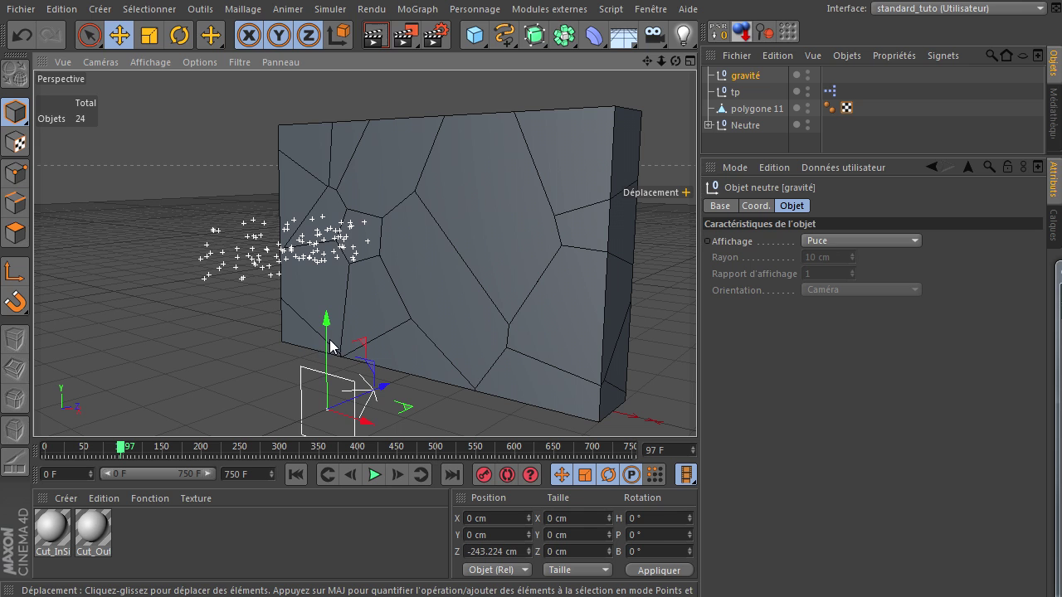
left_click_drag(330, 347, 360, 157)
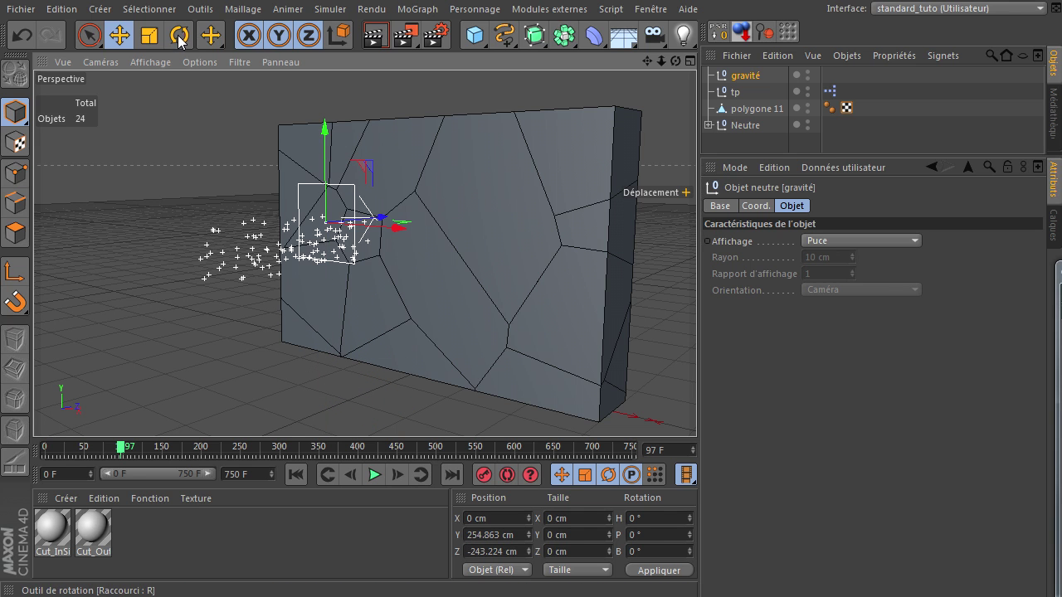
left_click(179, 36)
left_click_drag(284, 211, 335, 168)
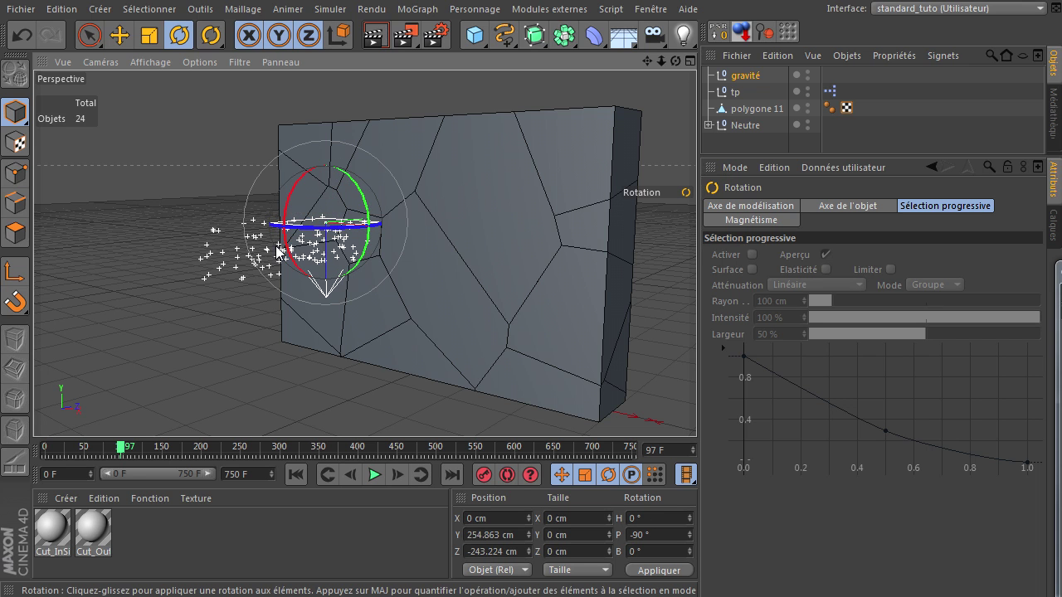
left_click(190, 171)
Reposition the gravité null above the wall at about X 1 cm, Y 469 cm, Z -69 cm
left_click(120, 35)
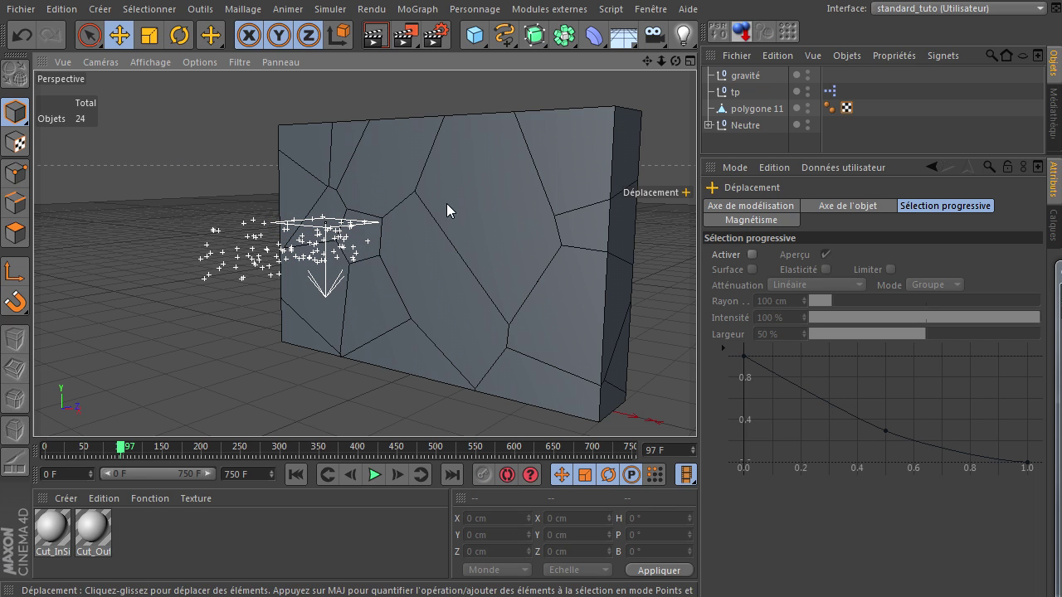
left_click(736, 75)
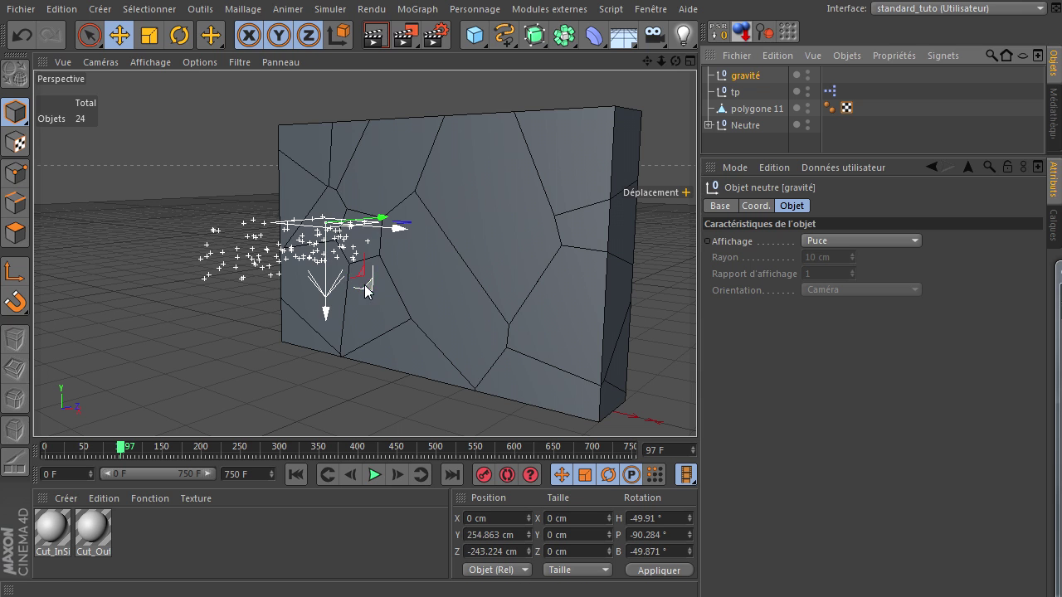
left_click_drag(359, 279, 460, 155)
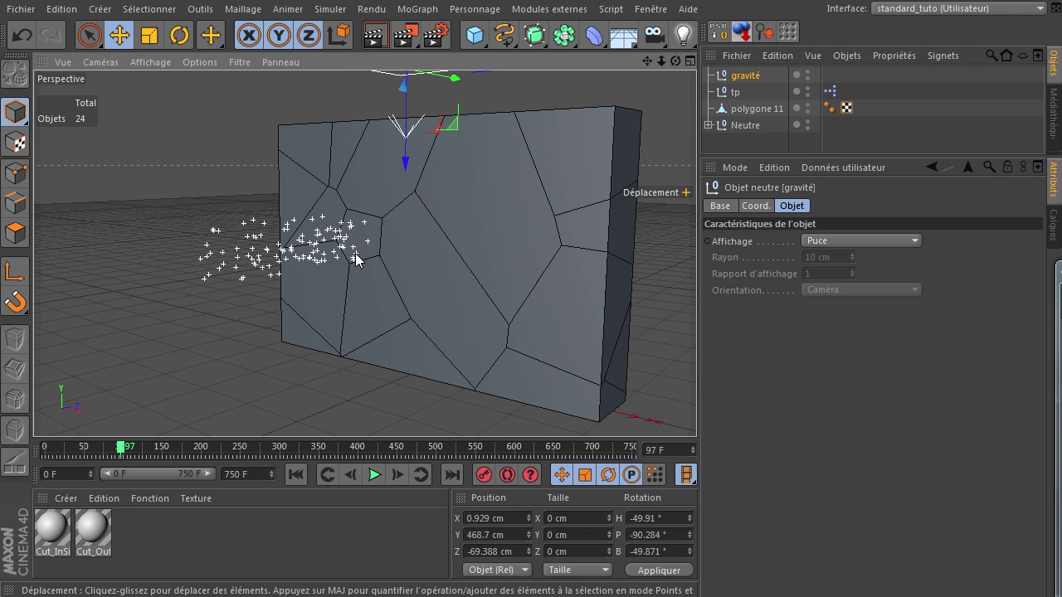
Connect the P Conduit node's output to the P Gravité node's input and place the P Gravité node closer to it
left_click_drag(1061, 271, 121, 98)
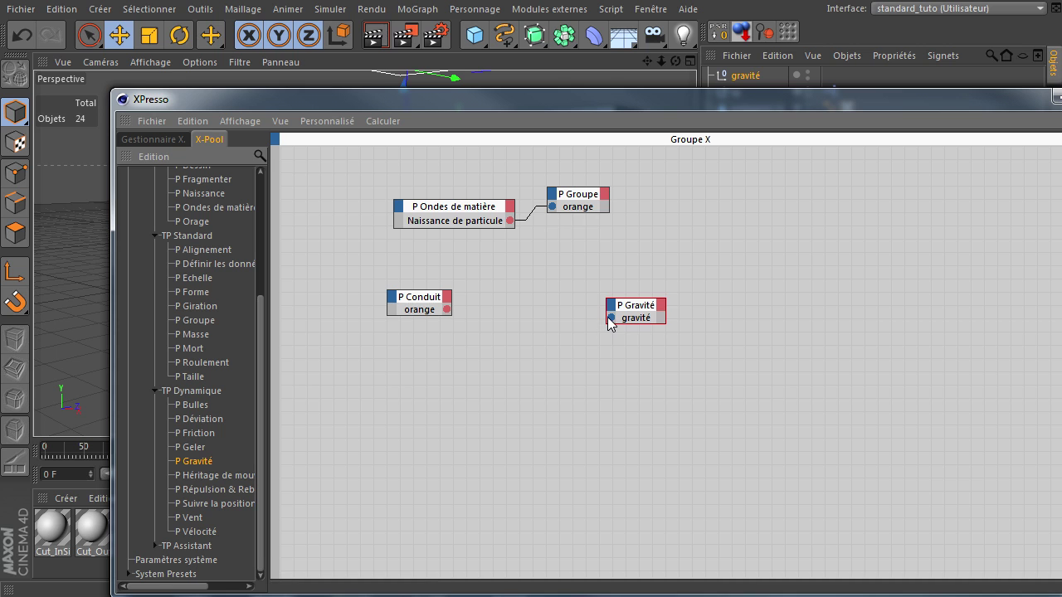
left_click_drag(611, 319, 445, 308)
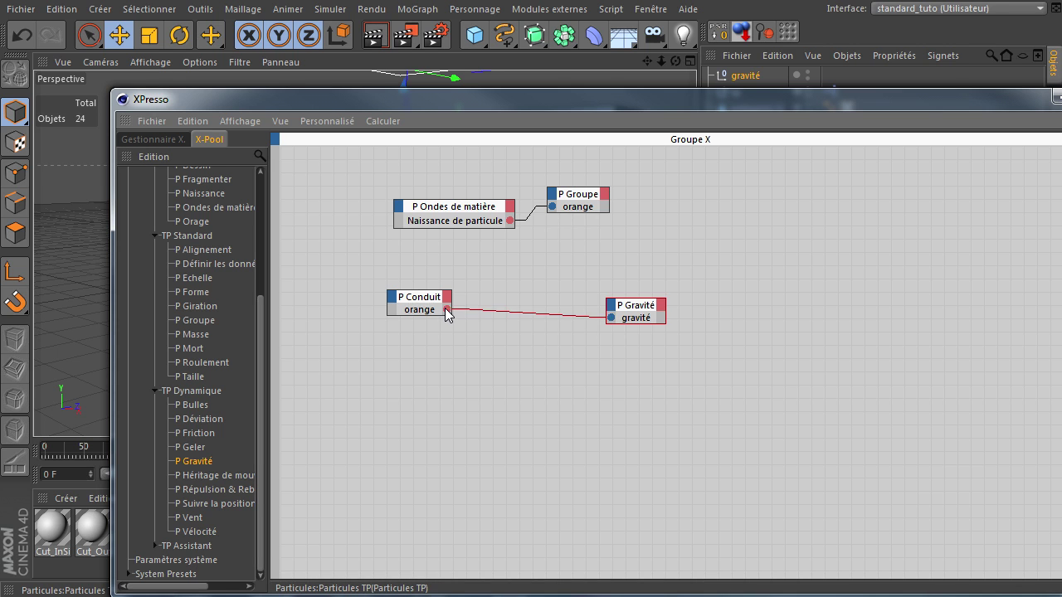
left_click_drag(625, 306, 507, 315)
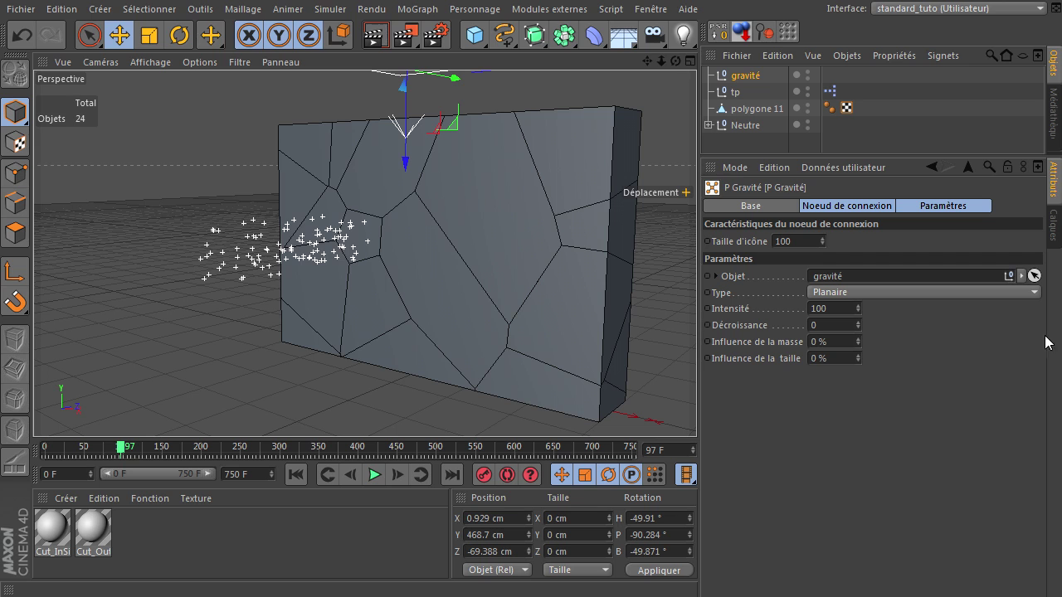
Set P Gravité's Intensité to 30, Décroissance to 60 and Influence de la masse to 30 %, and play the animation from the start
left_click(839, 309)
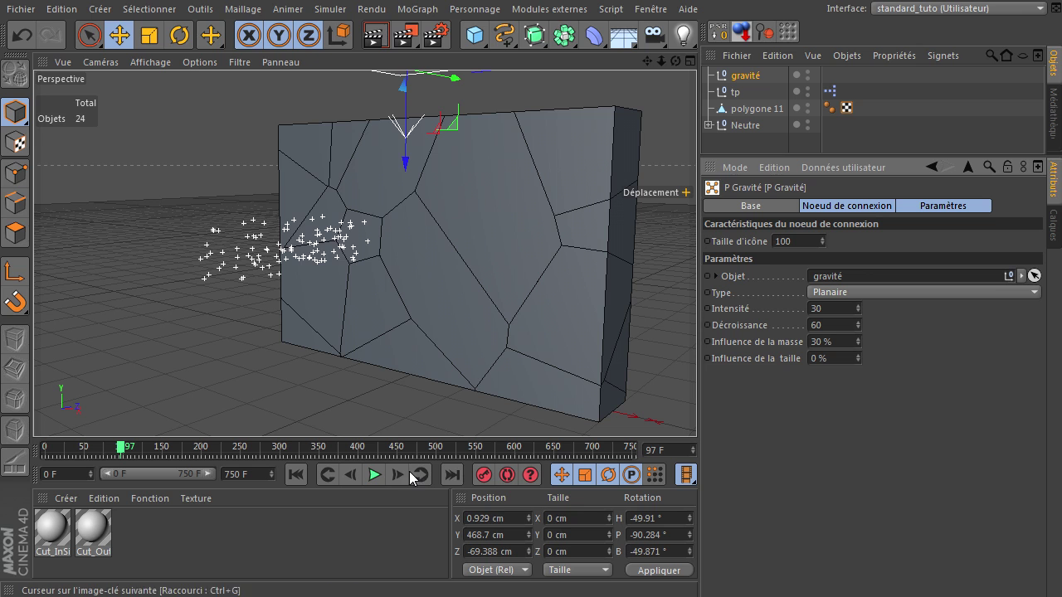
left_click(296, 474)
left_click(376, 473)
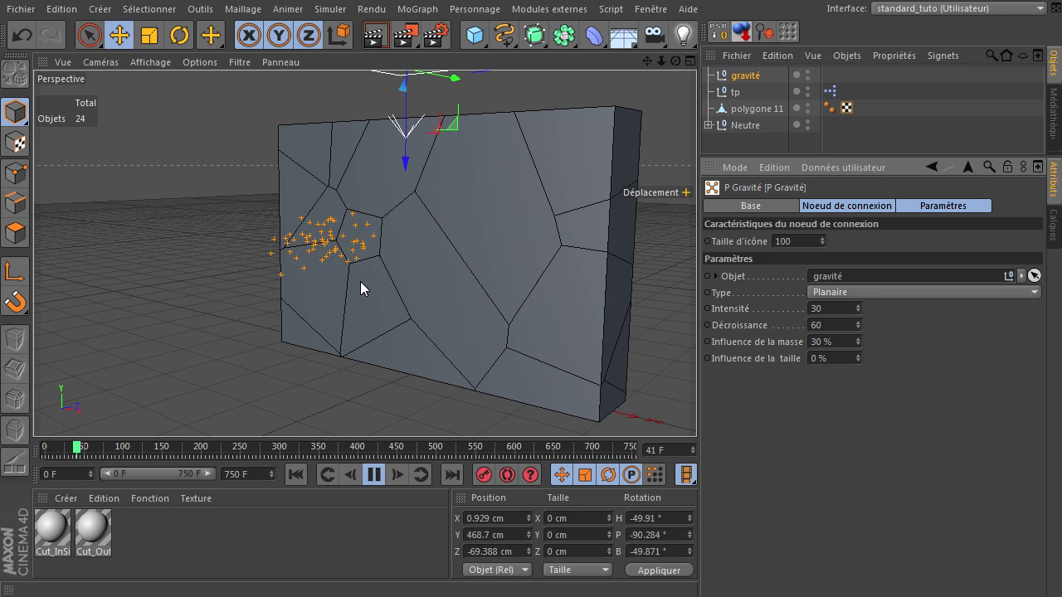
Set P Gravité's Intensité to 300 and replay the animation from the start
left_click(374, 478)
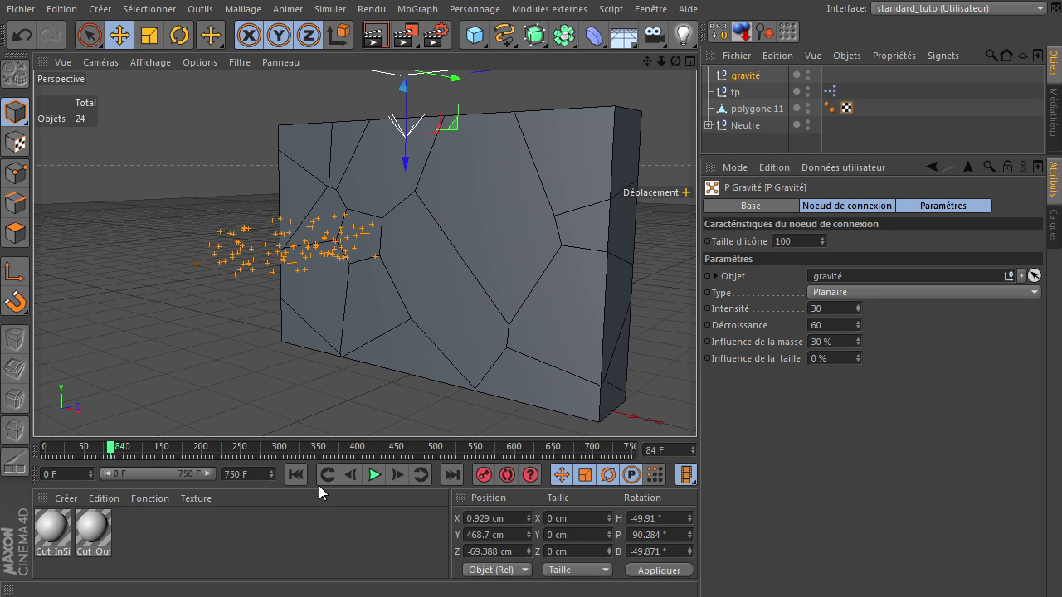
double_click(843, 311)
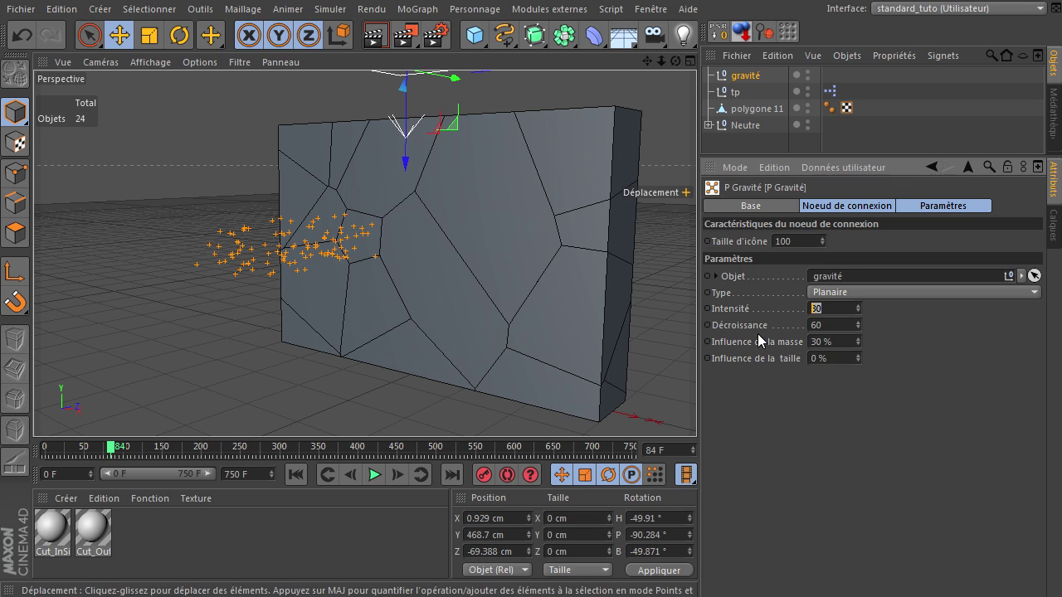
type("300")
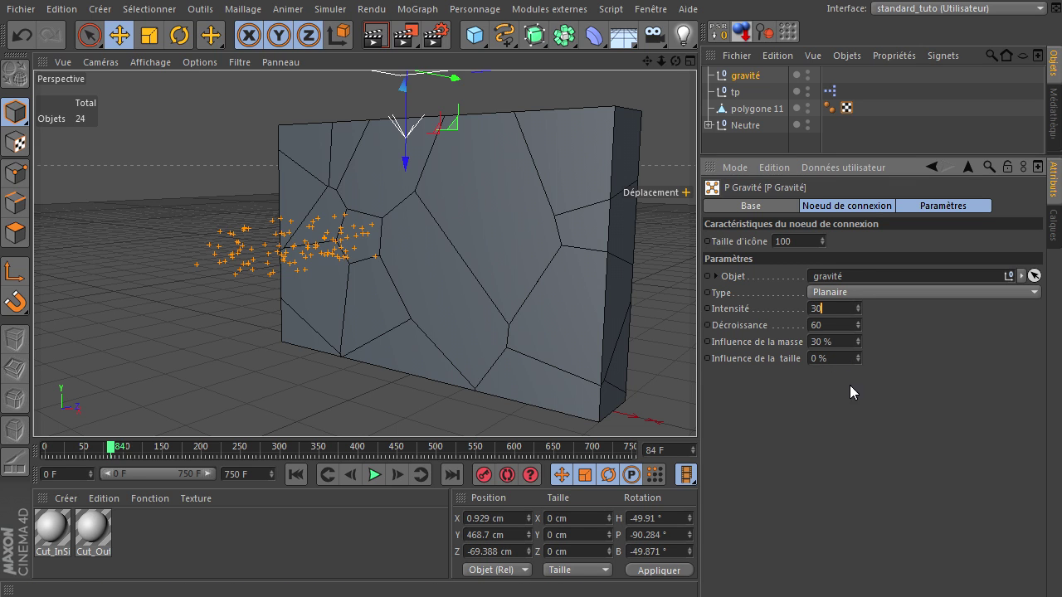
left_click(295, 474)
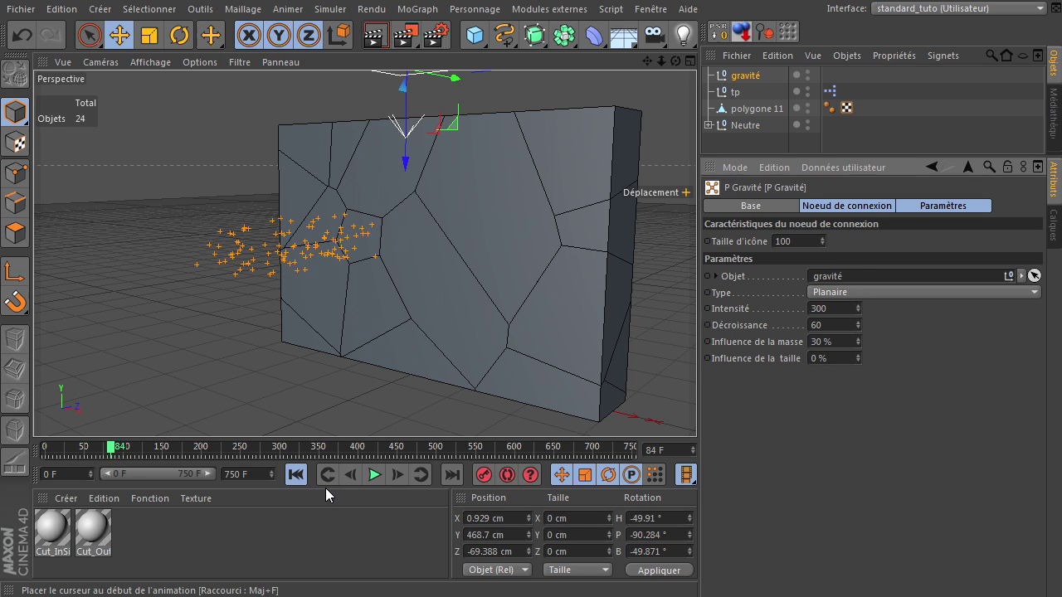
left_click(374, 475)
left_click(378, 478)
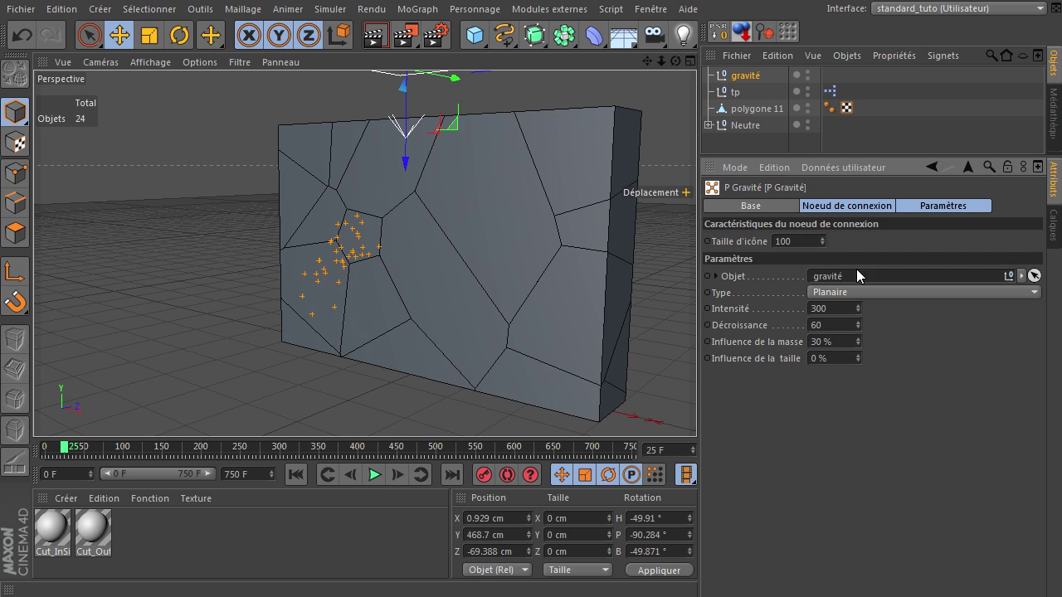
Set P Gravité's Intensité to 60, Décroissance to 30 and Influence de la masse to 60 %, and replay the animation from the start
double_click(821, 309)
type("60")
double_click(852, 343)
type("3")
key("BackSpace")
type("60")
left_click(864, 453)
left_click(295, 475)
left_click(379, 474)
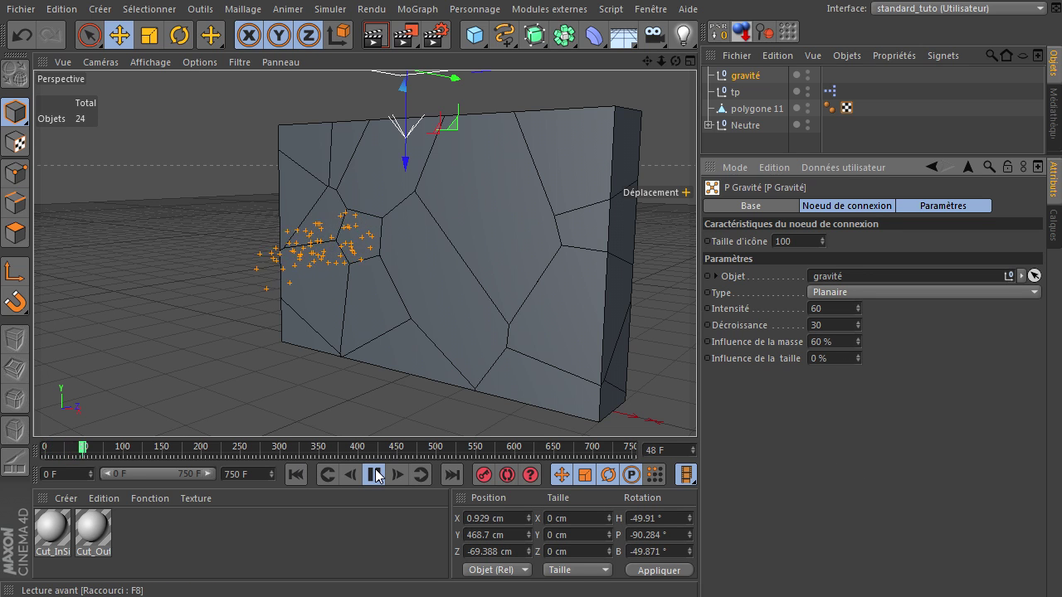
left_click(377, 474)
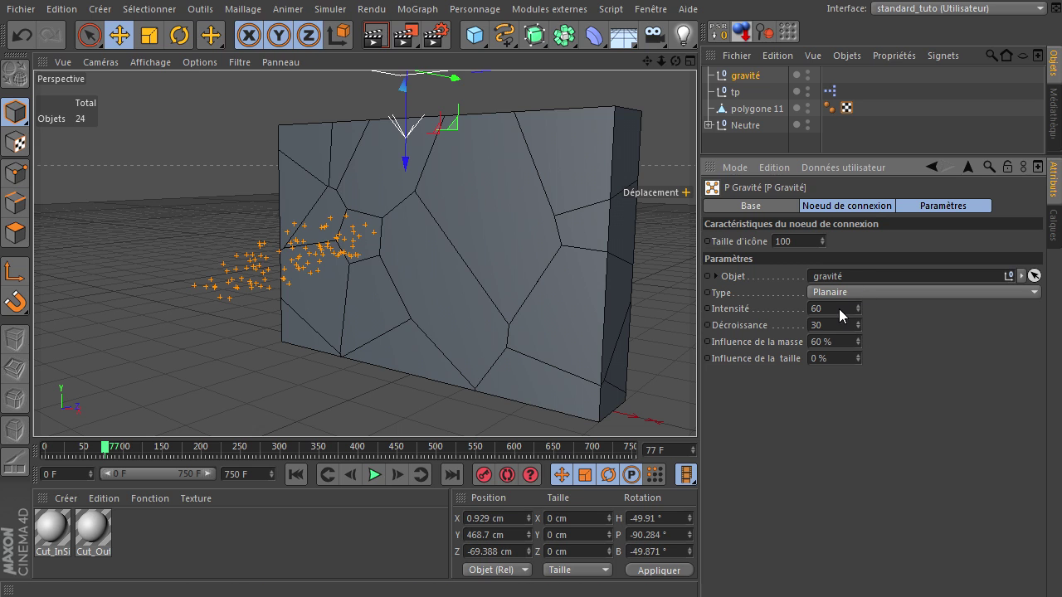
Replay the animation from the start while raising P Gravité's Intensité to 100, 200 and finally 300
type("100")
key("Return")
left_click(298, 477)
left_click(373, 473)
double_click(833, 309)
type("200")
key("Return")
double_click(839, 311)
type("300")
key("Return")
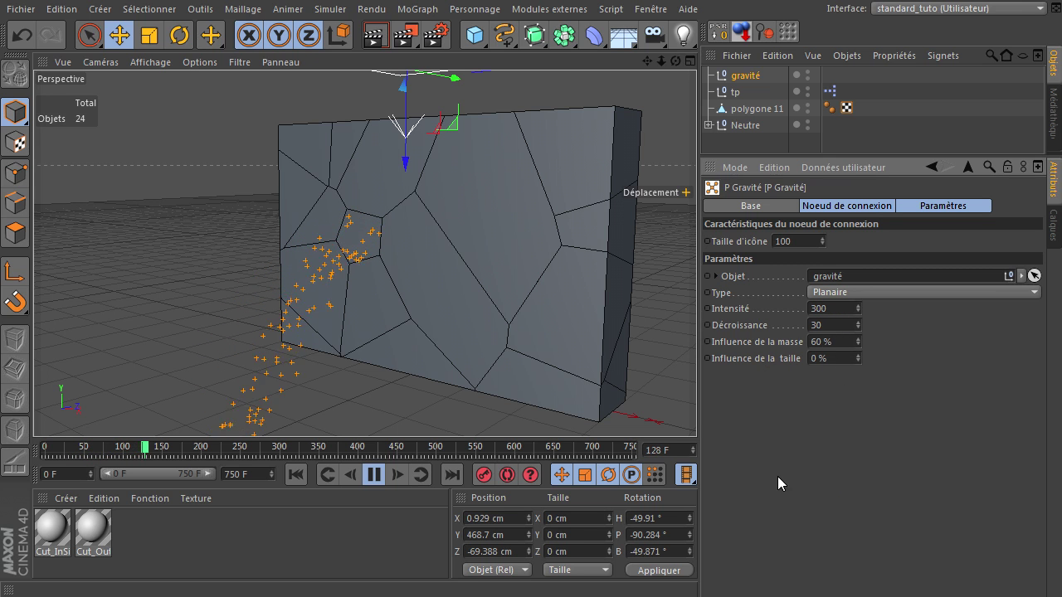
Set P Gravité's Décroissance to 0 and Influence de la masse to 0 % while the animation plays
double_click(839, 323)
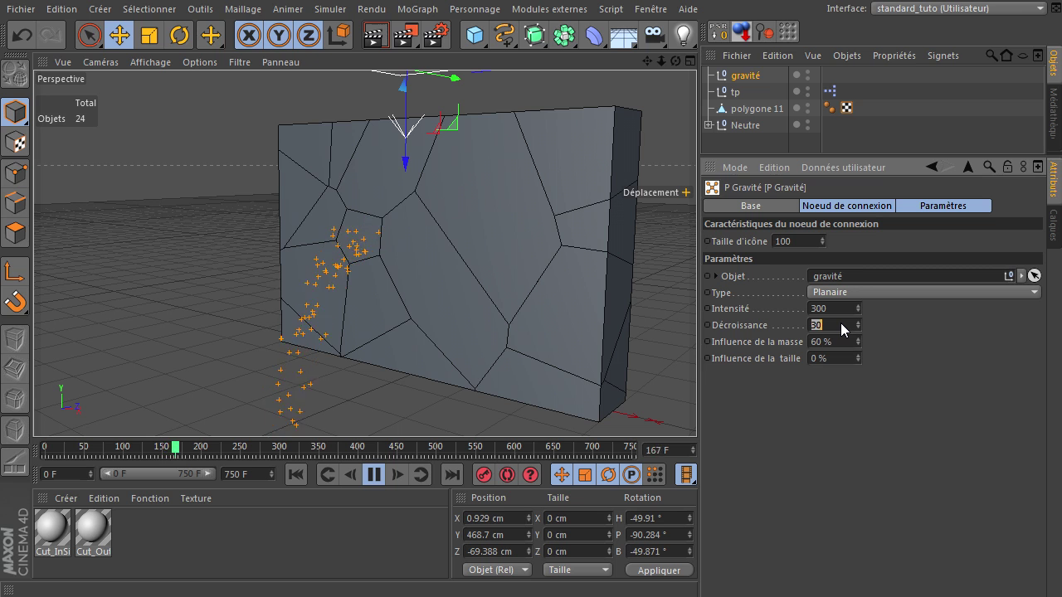
type("0")
key("Return")
double_click(837, 341)
type("0")
key("Return")
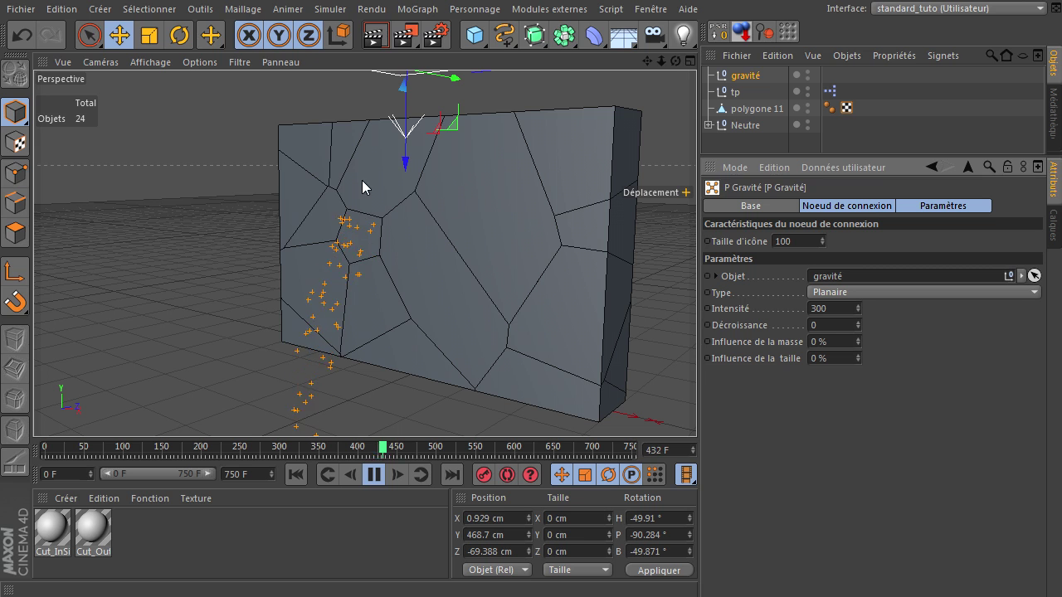
Check the falling particle stream from the wall's end, and rewind the animation to the first frame
left_click_drag(673, 62, 655, 95)
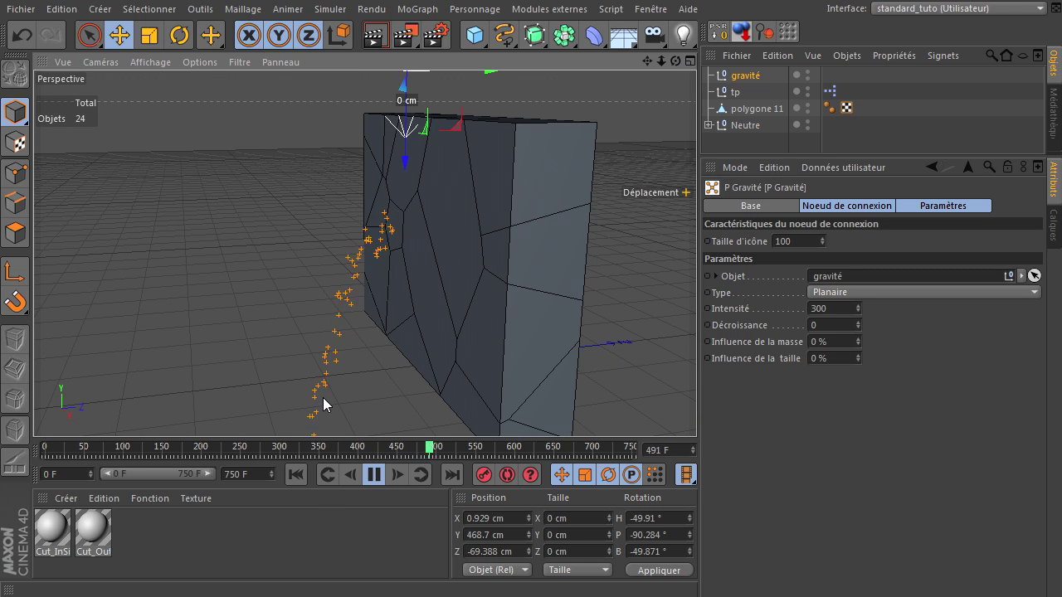
left_click(379, 478)
scroll(332, 359, "down", 5)
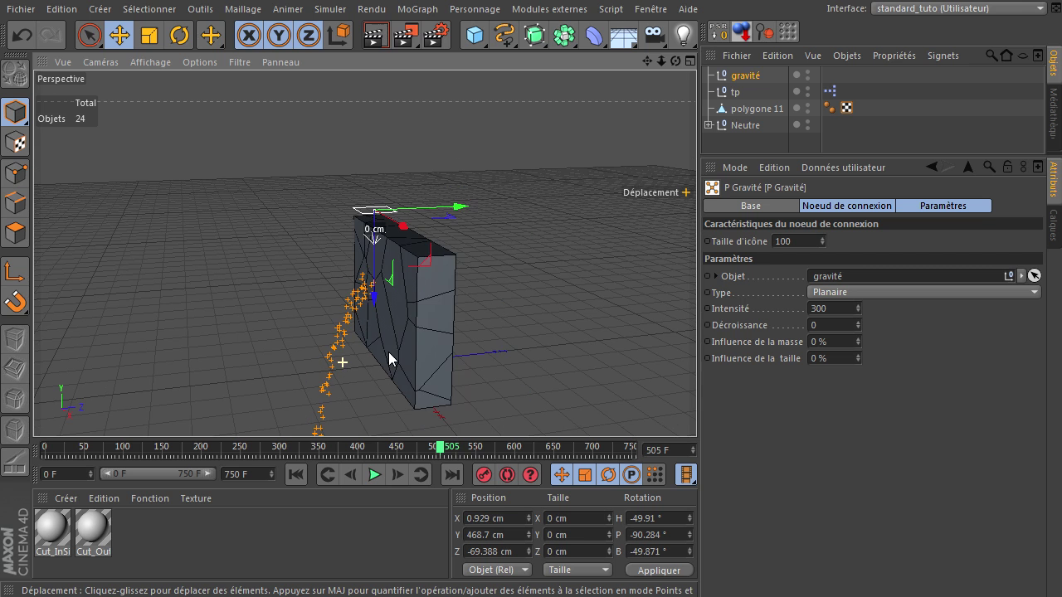
left_click_drag(646, 61, 694, 398)
left_click(291, 475)
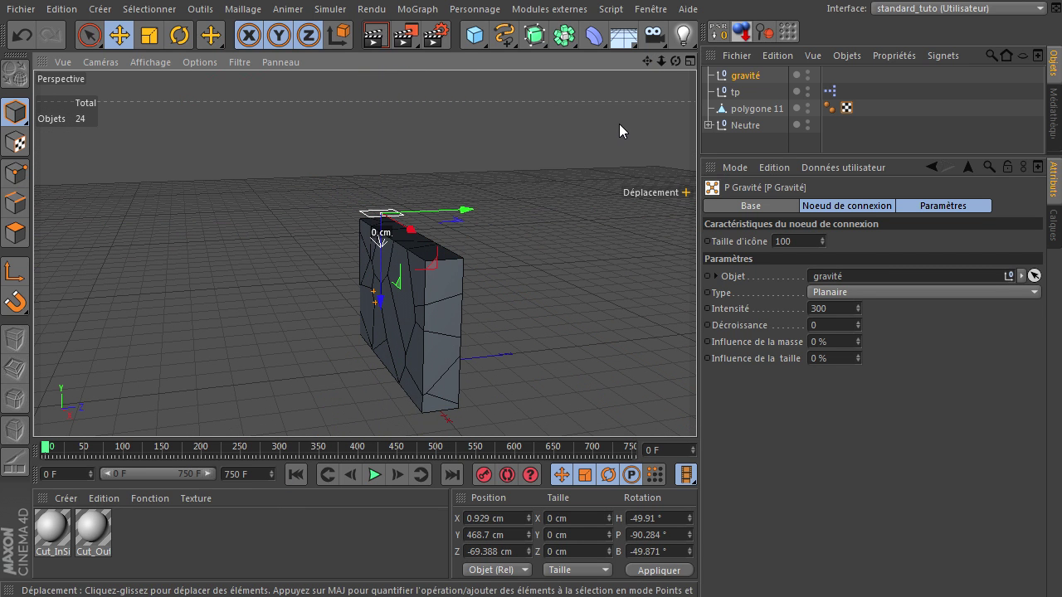
Add a P Déviation node below the P Gravité node in the XPresso setup
left_click_drag(1060, 158, 383, 59)
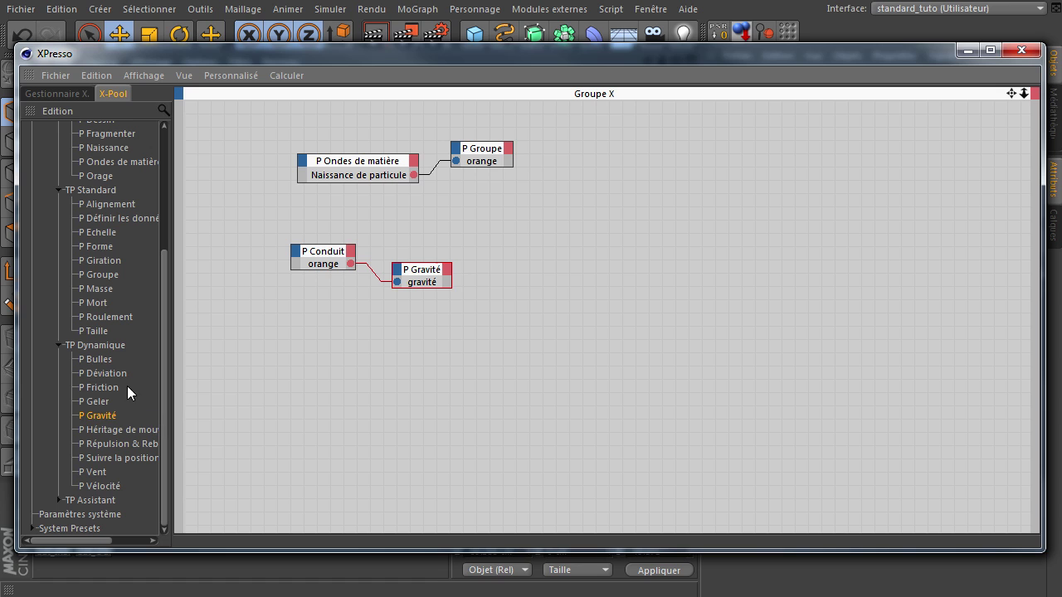
mouse_move(457, 333)
left_mouse_down()
mouse_move(462, 324)
mouse_move(437, 330)
left_mouse_up()
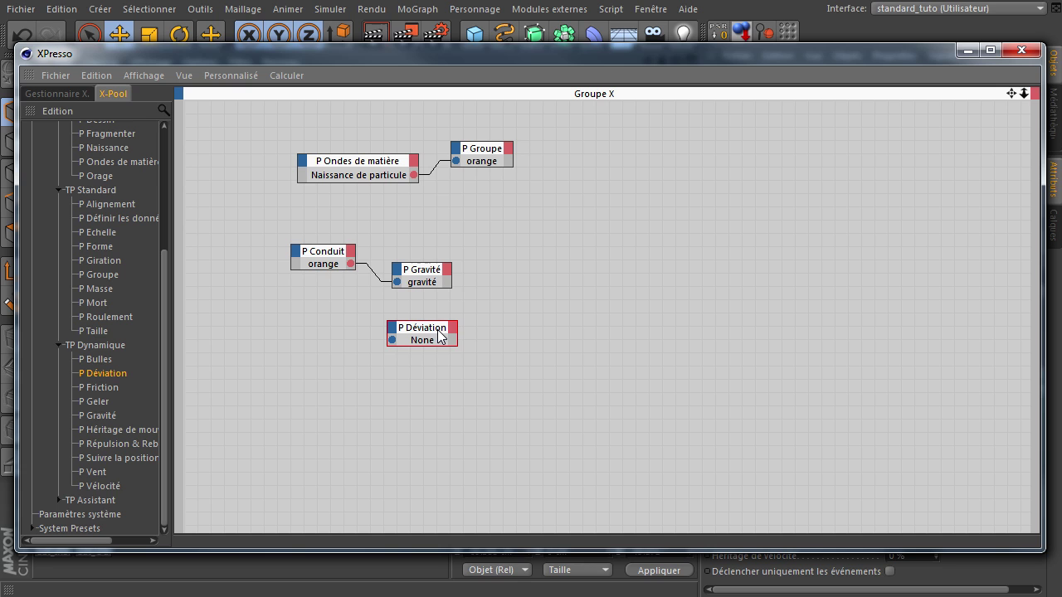
left_click_drag(592, 53, 1061, 374)
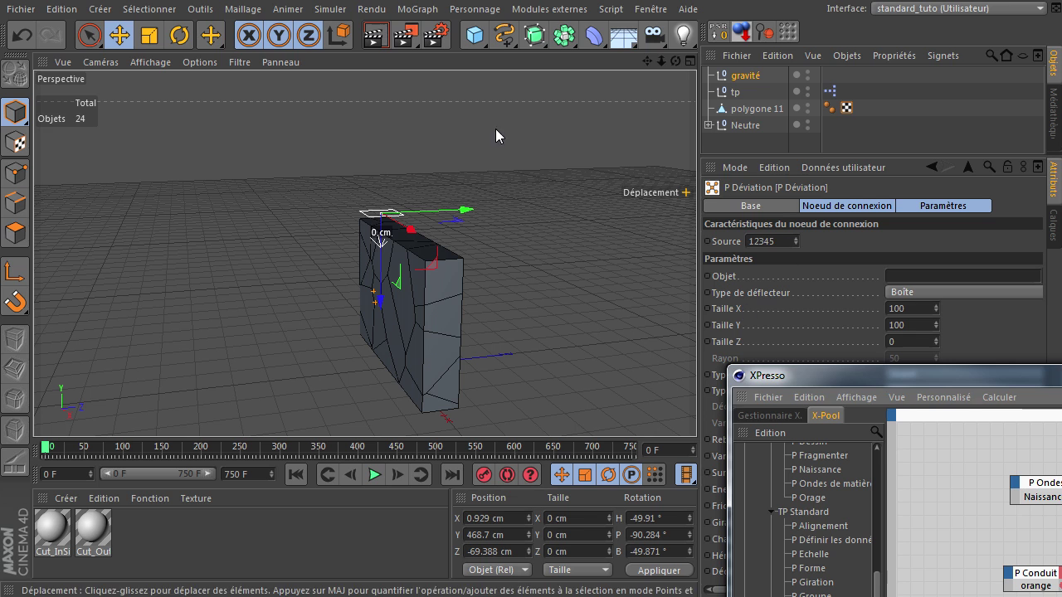
Add a Plan primitive with Segments de largeur and Segments de hauteur both set to 10
left_click(474, 35)
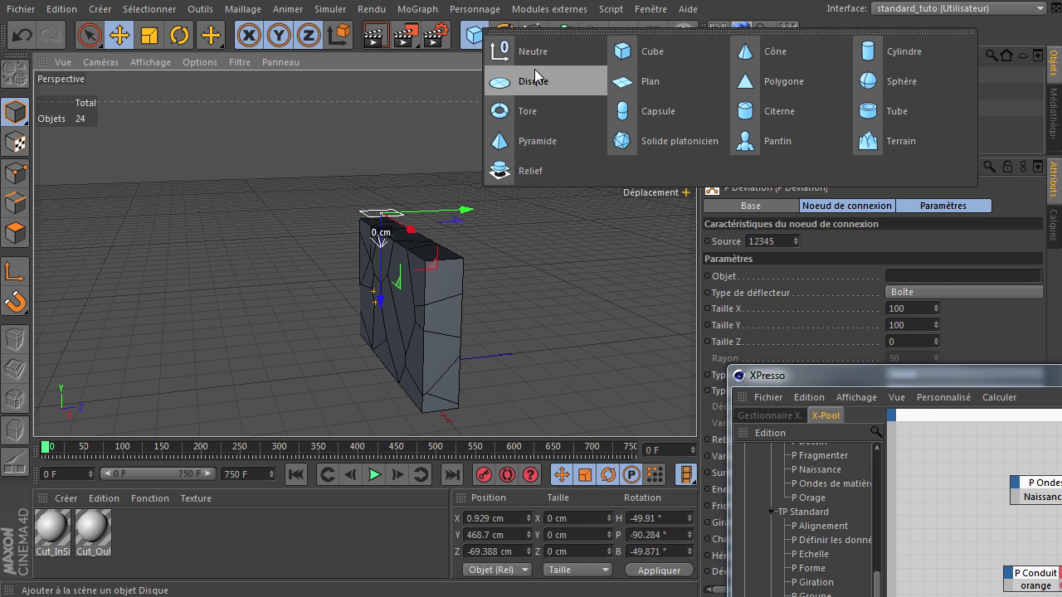
left_click(634, 81)
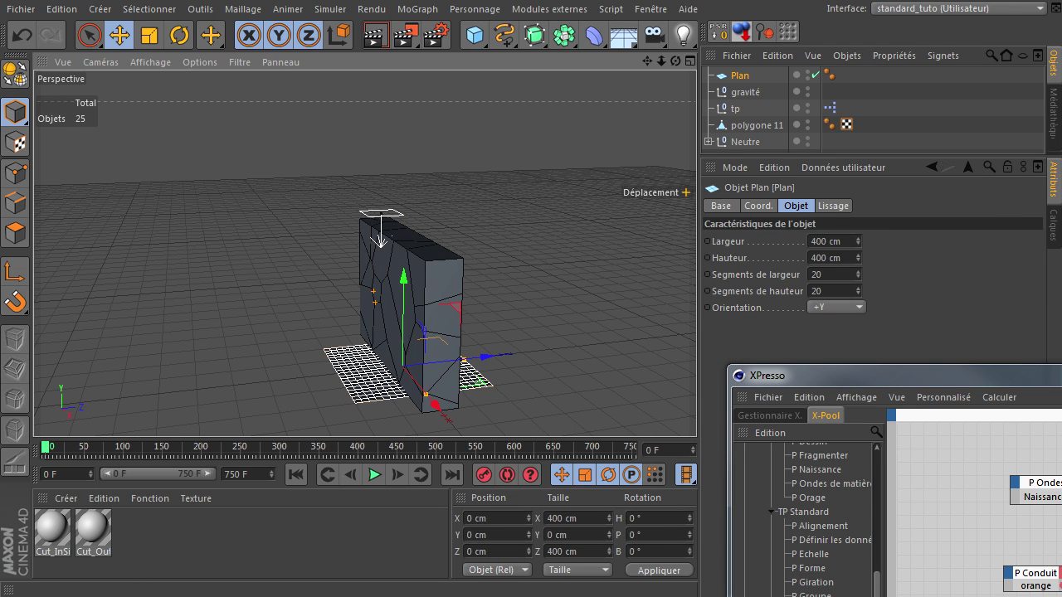
double_click(841, 279)
type("10")
double_click(839, 286)
type("10")
key("Return")
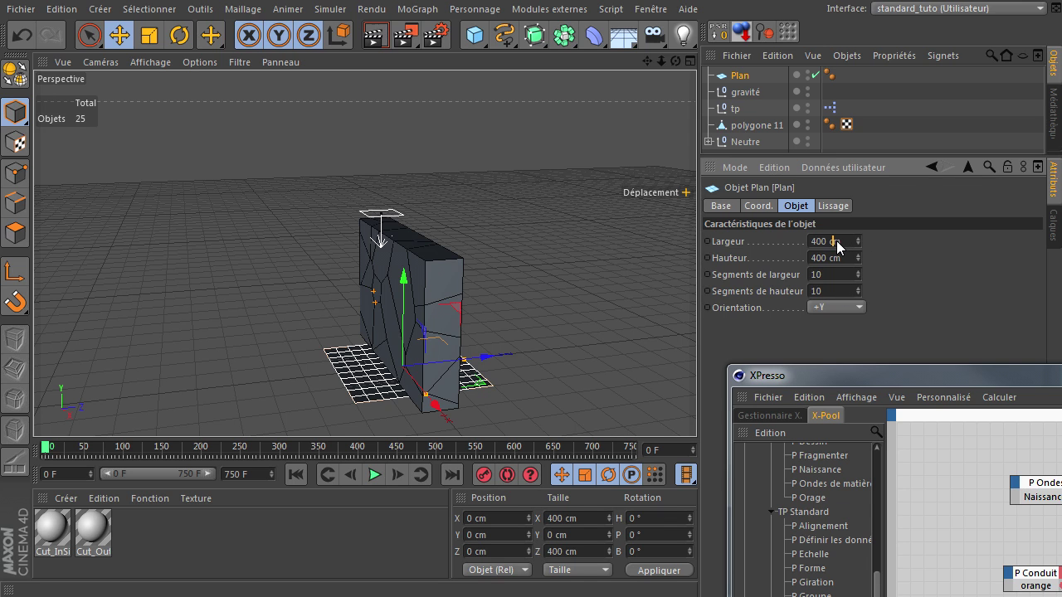
Set the Plan's Largeur and Hauteur to 1000 cm each
left_click(836, 241)
type("1000")
left_click(833, 254)
type("1000")
double_click(834, 259)
type("1000")
key("Return")
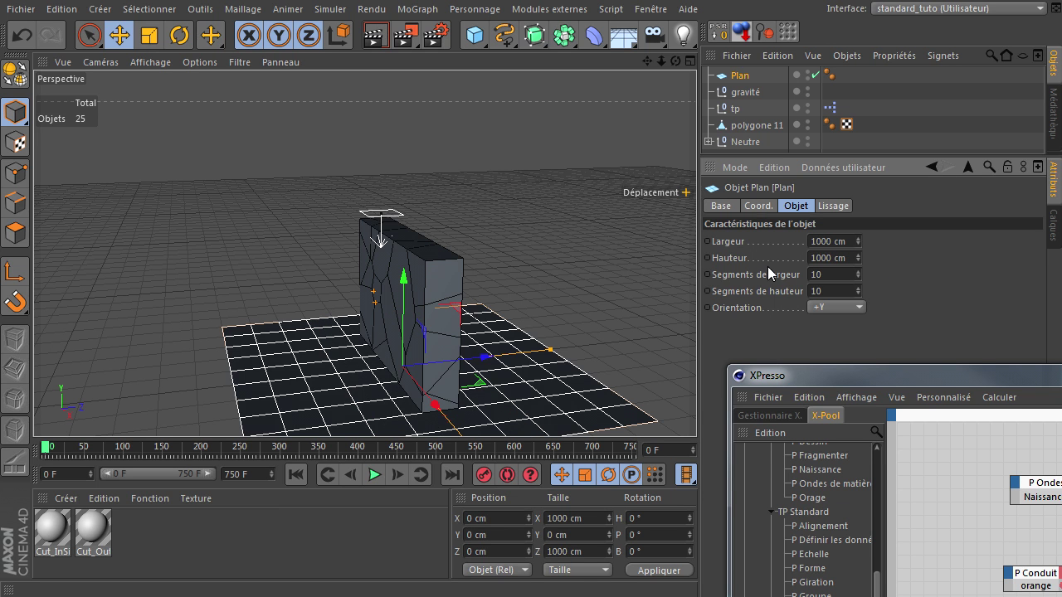
Convert the Plan primitive under the wall into an editable polygon object
left_click_drag(647, 63, 696, 398)
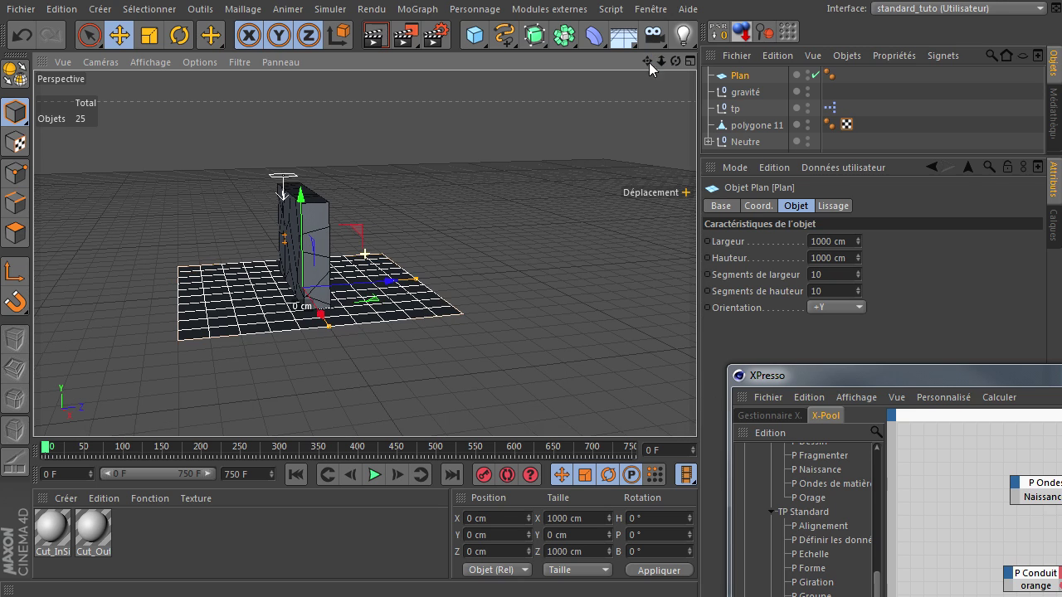
left_click_drag(674, 60, 696, 407)
left_click(734, 77)
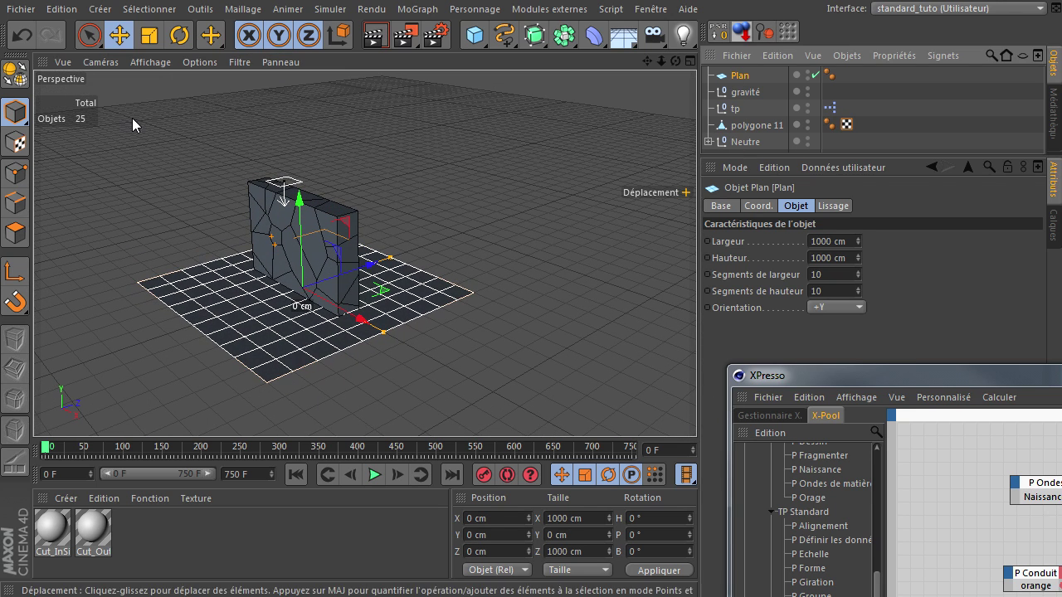
left_click(16, 78)
Assign the Plan to the P Déviation node and connect the P Conduit node's orange output to its input
left_click_drag(1010, 375, 297, 185)
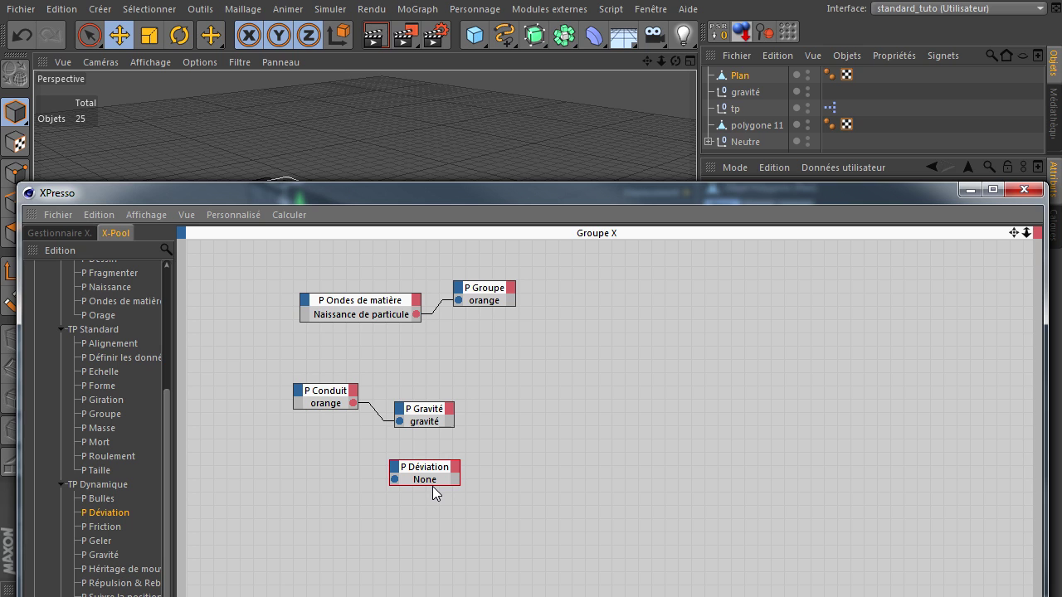
left_click(732, 78)
left_click_drag(426, 479, 398, 459)
left_click(428, 464)
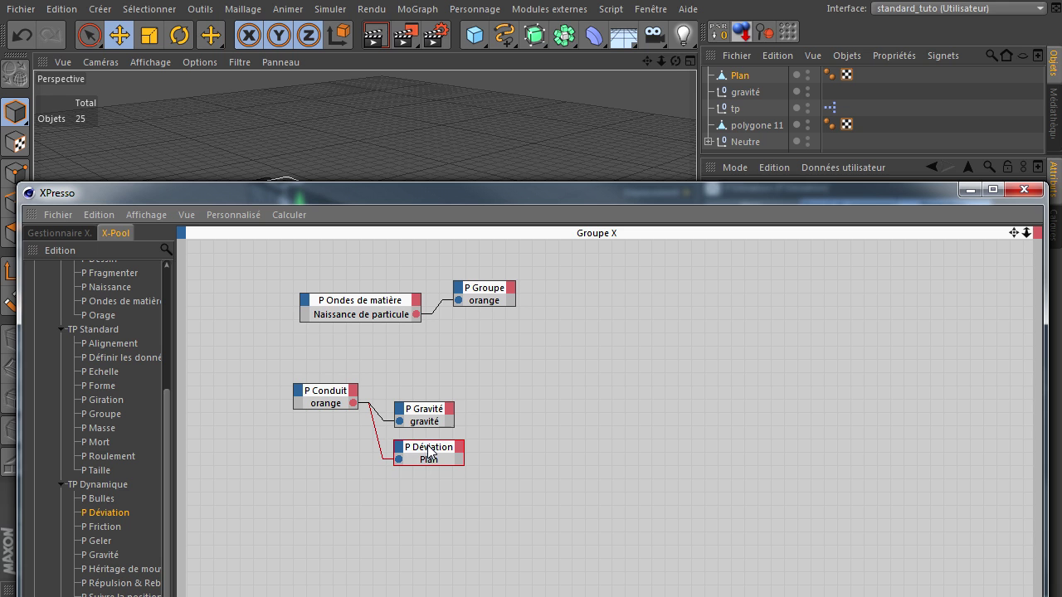
Set P Déviation's Type de déflecteur to Objet and play the animation to check the particles' collision with the Plan
left_click_drag(406, 196, 1061, 187)
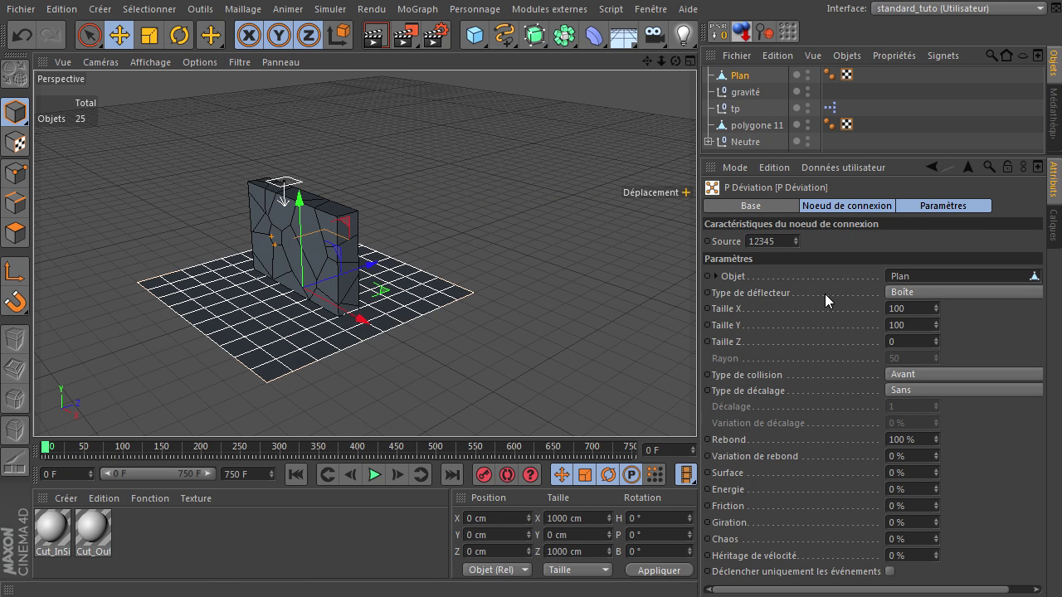
left_click(933, 292)
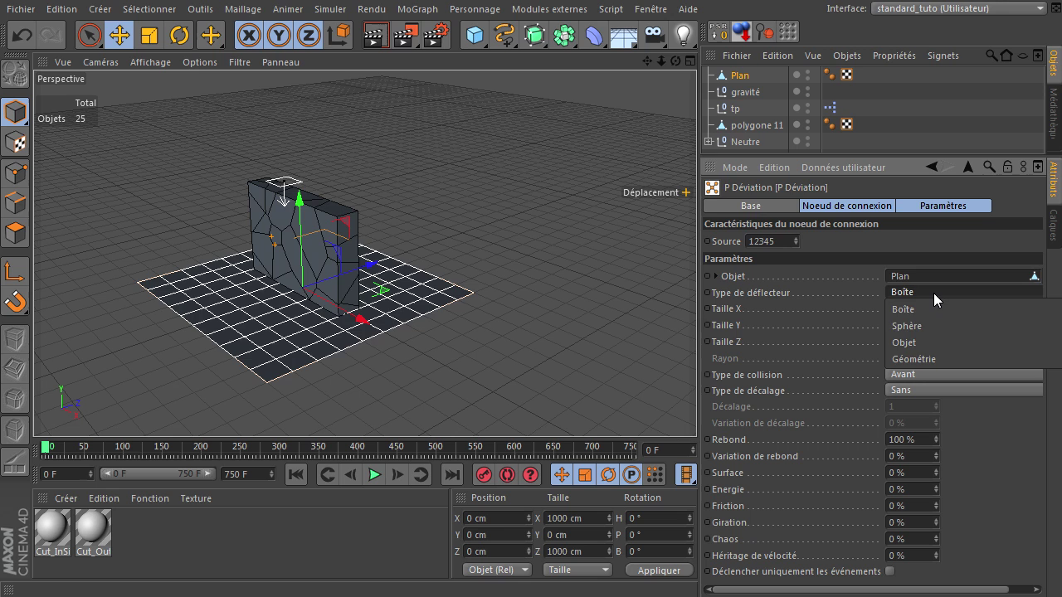
left_click(940, 345)
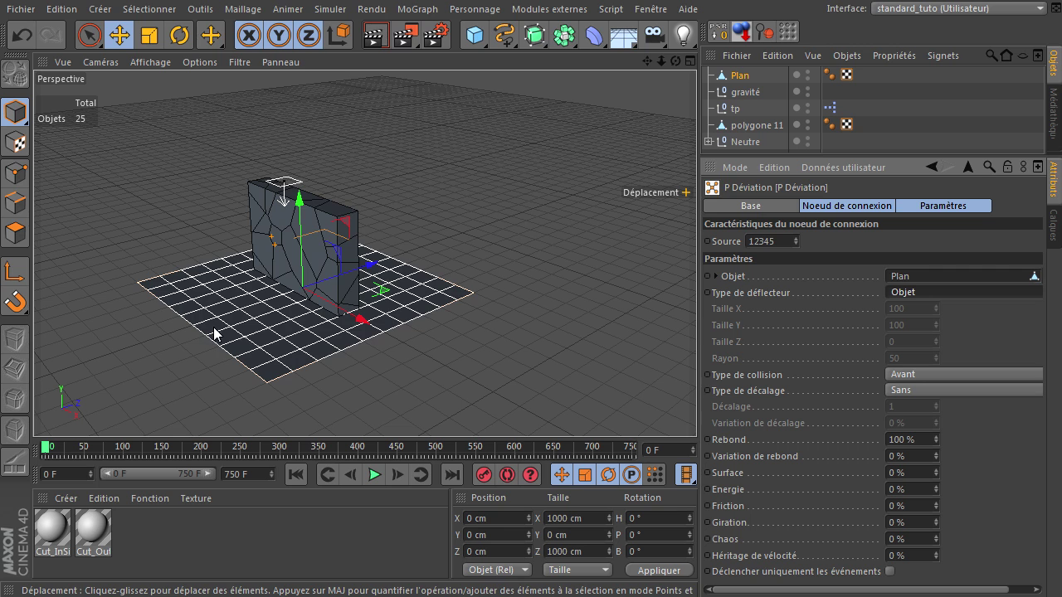
left_click(375, 474)
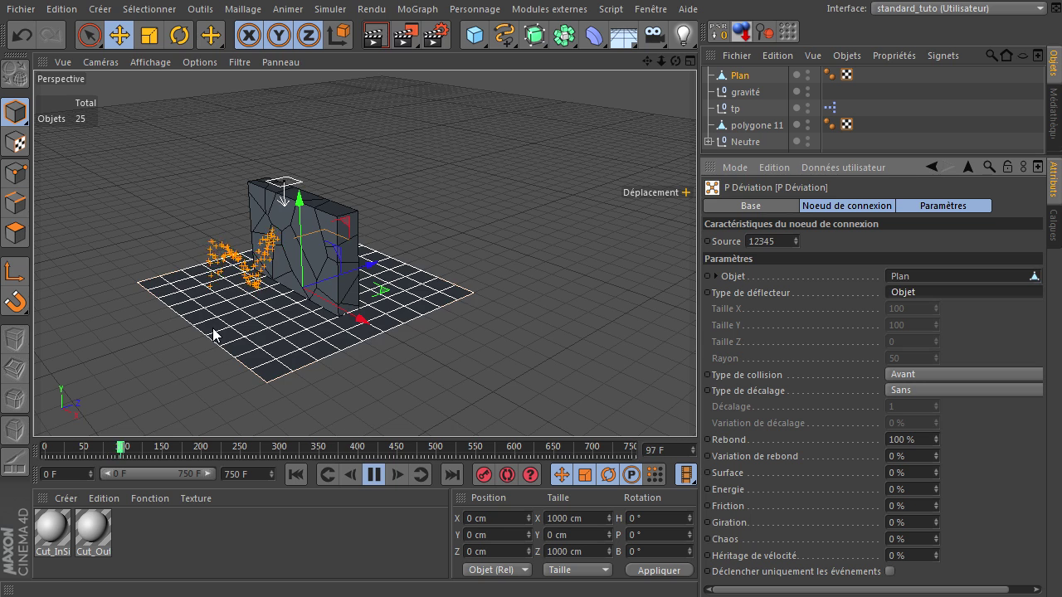
scroll(215, 327, "up", 5)
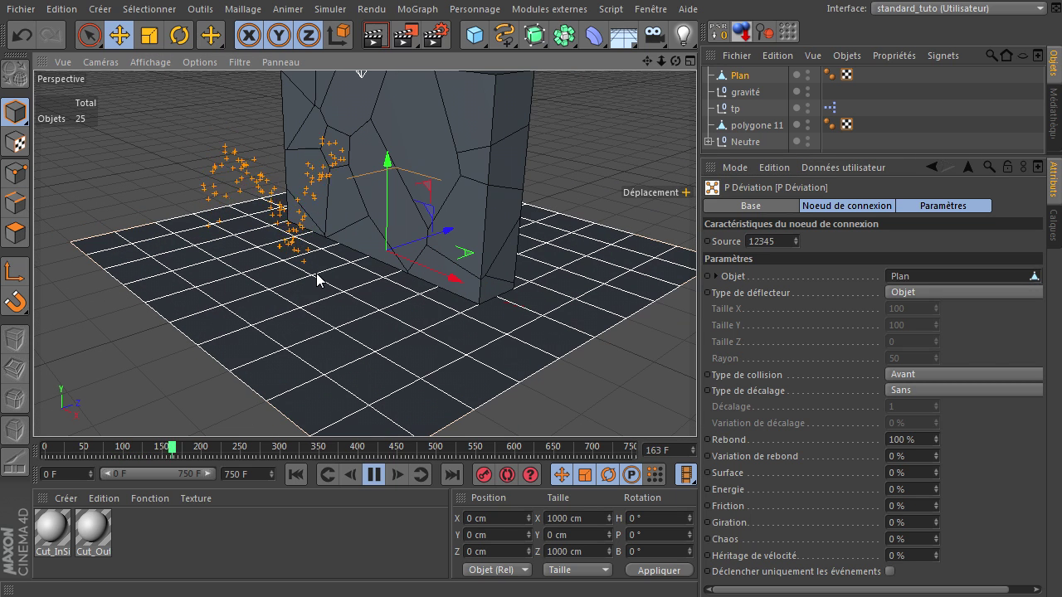
left_click(377, 475)
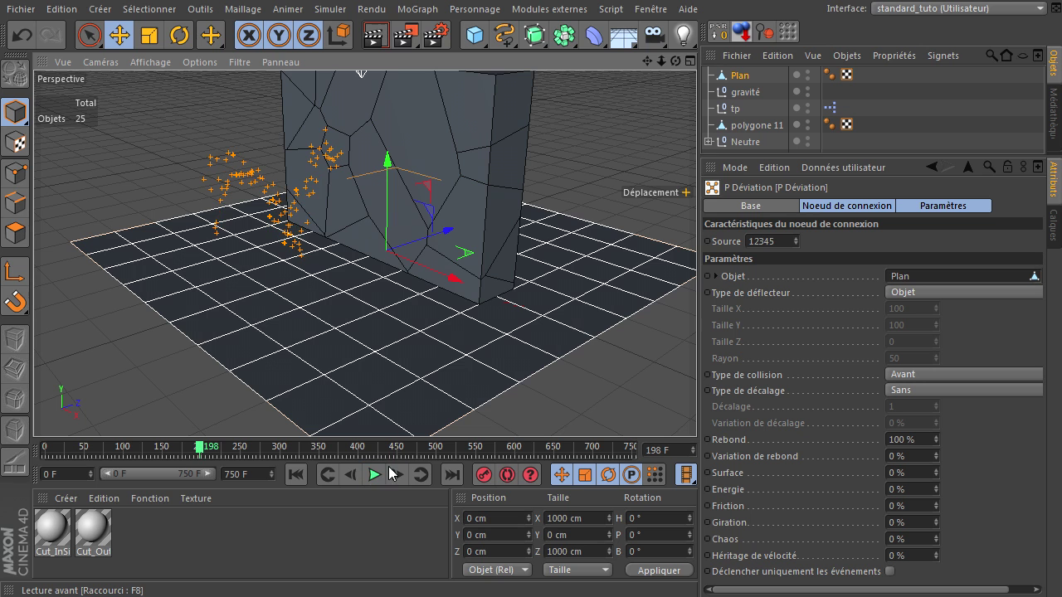
Replay the animation from the start with P Déviation's Rebond set to 10 %, and raise Rebond to 15 %
left_click_drag(580, 596, 674, 88)
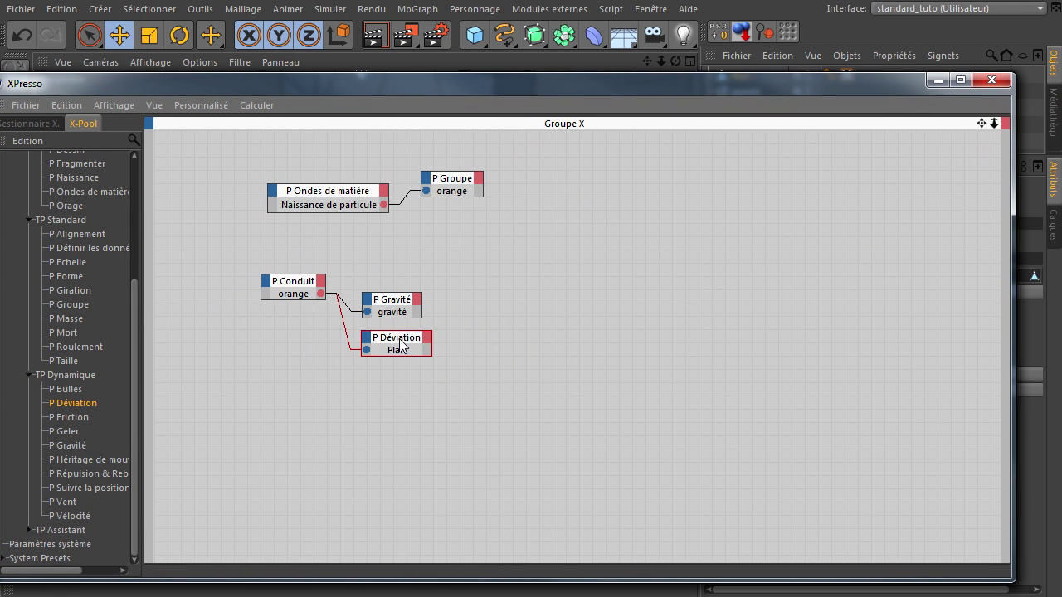
left_click_drag(446, 75, 1061, 93)
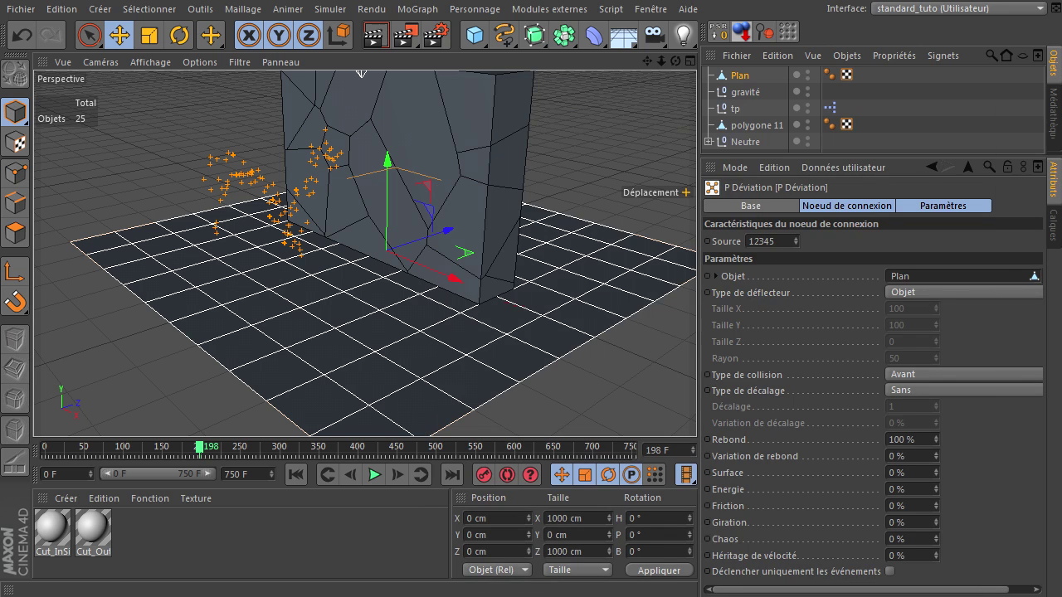
left_click(919, 439)
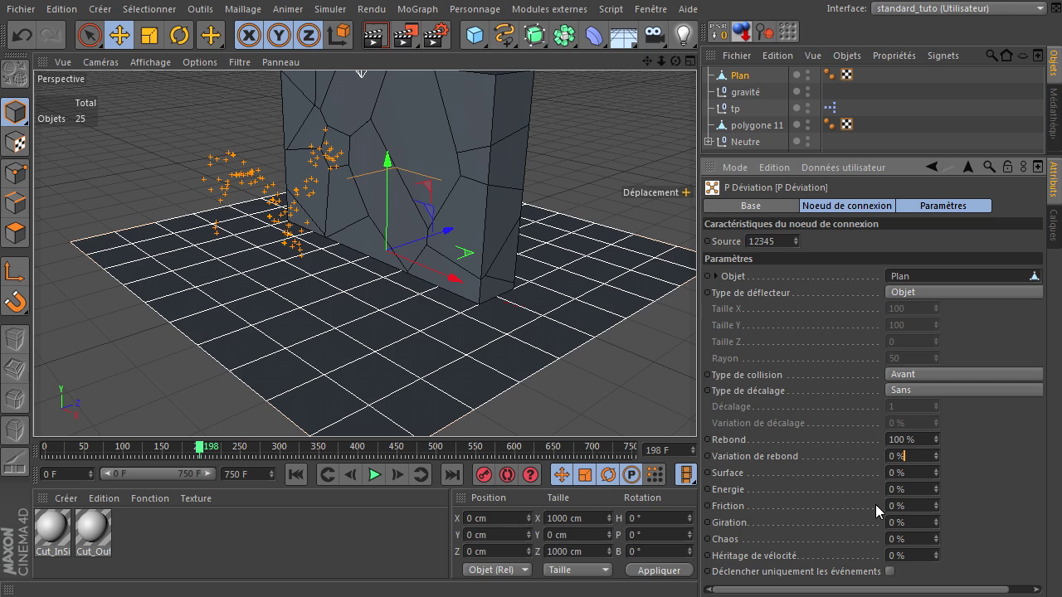
type("0")
key("Return")
left_click(294, 474)
left_click(373, 475)
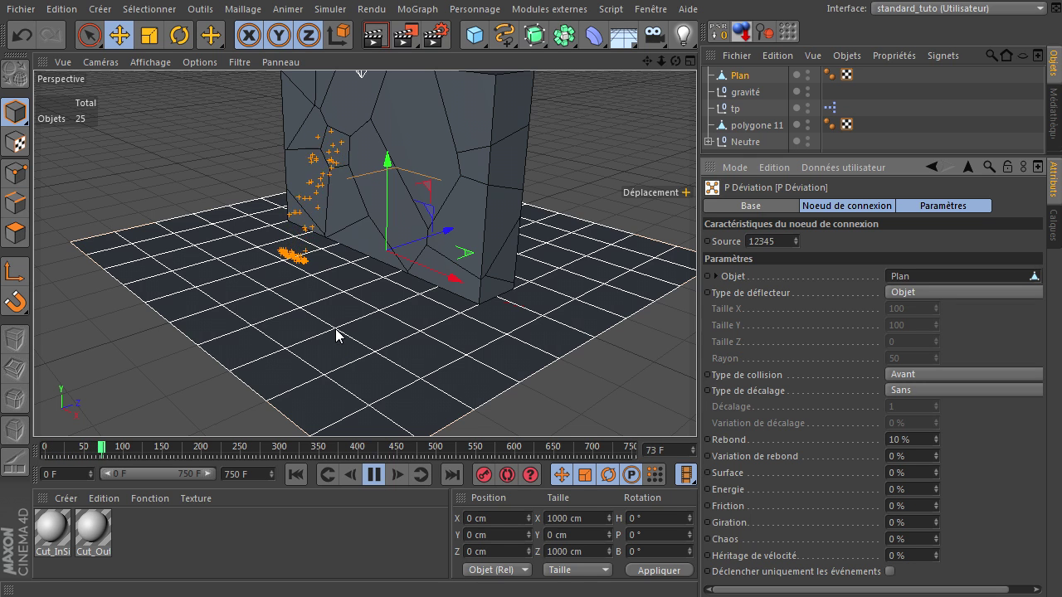
double_click(912, 439)
type("15")
key("Return")
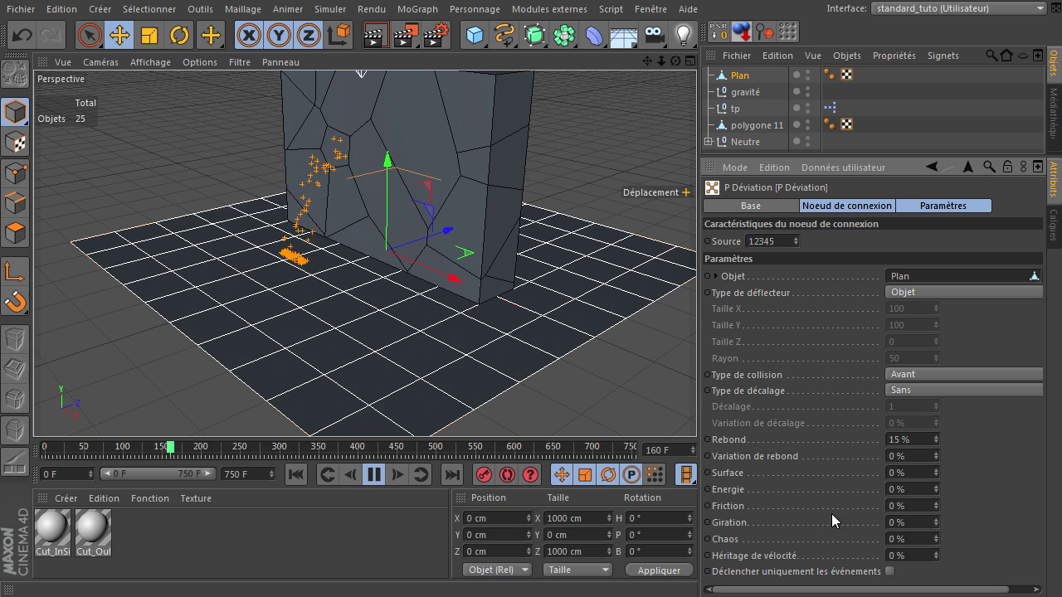
Replay the animation from the start to check the particles' bounce on the Plan, and return to the first frame
left_click(300, 476)
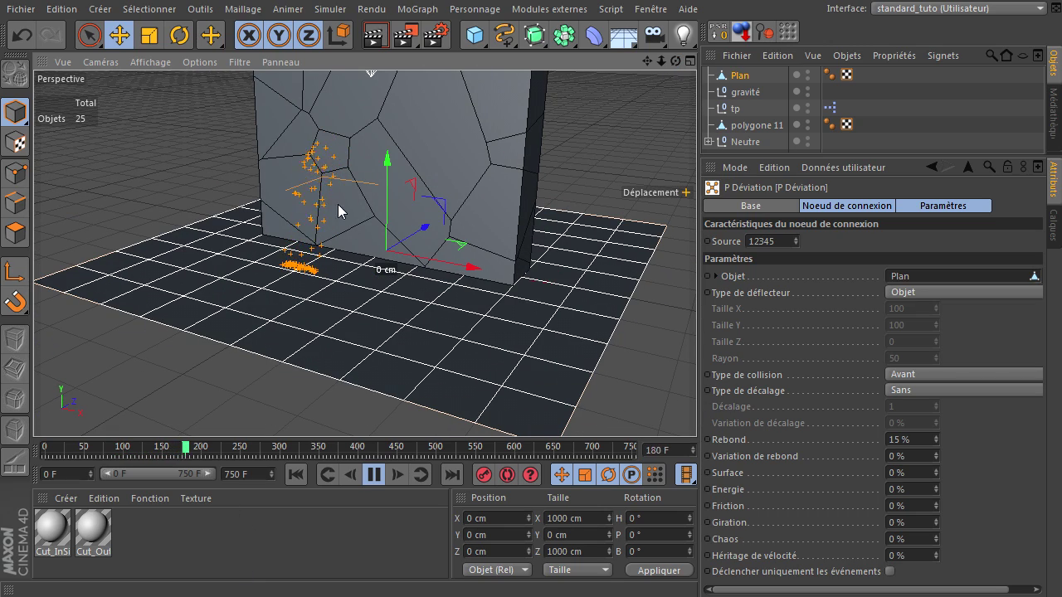
left_click(369, 476)
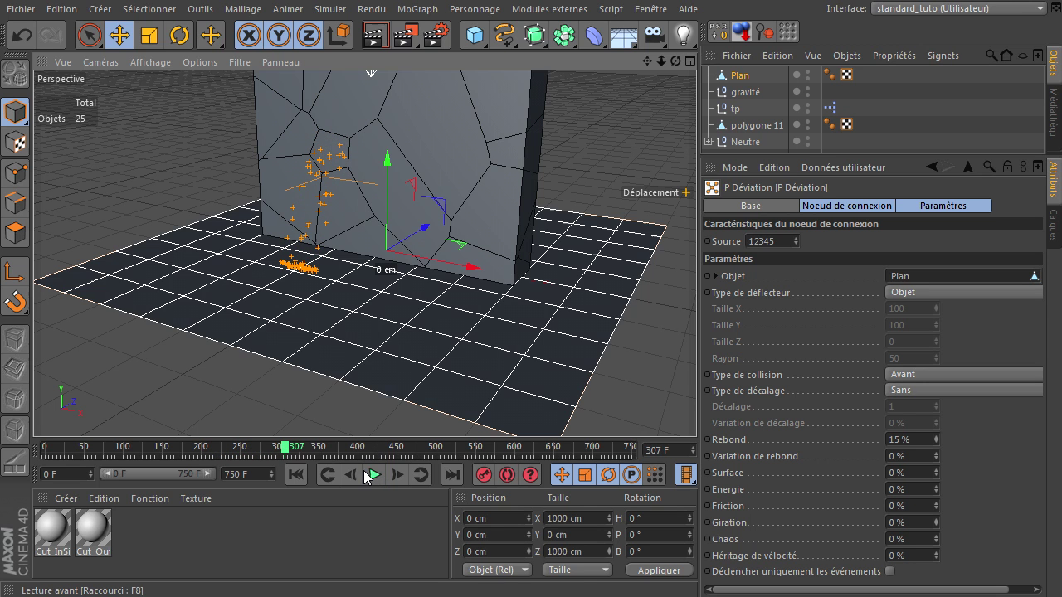
left_click(296, 475)
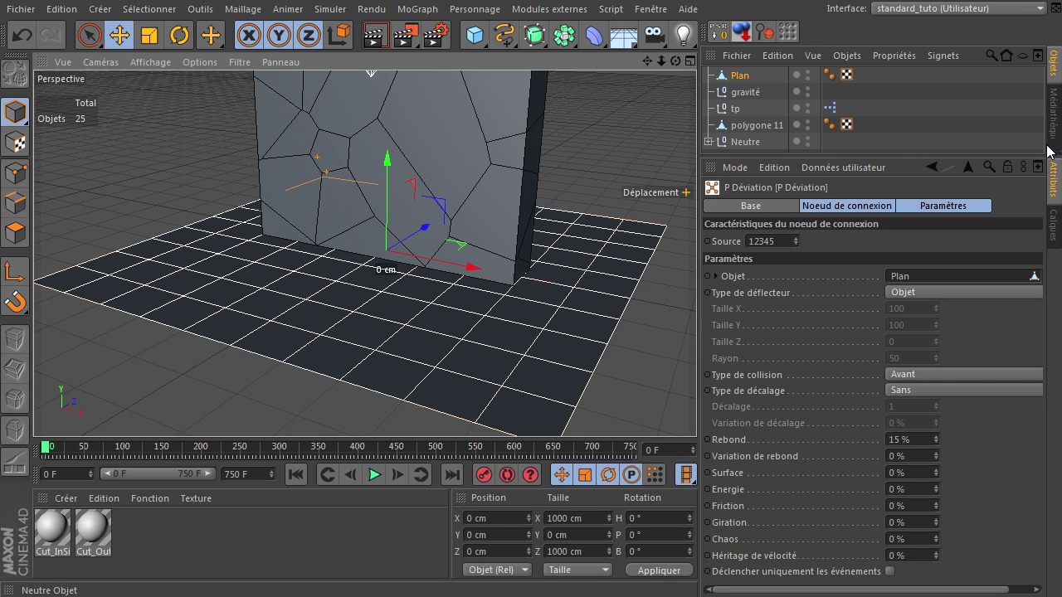
Review P Ondes de matière's birth settings, trying Lumière as the second Type de naissance before restoring Constante
left_click_drag(1060, 186, 197, 39)
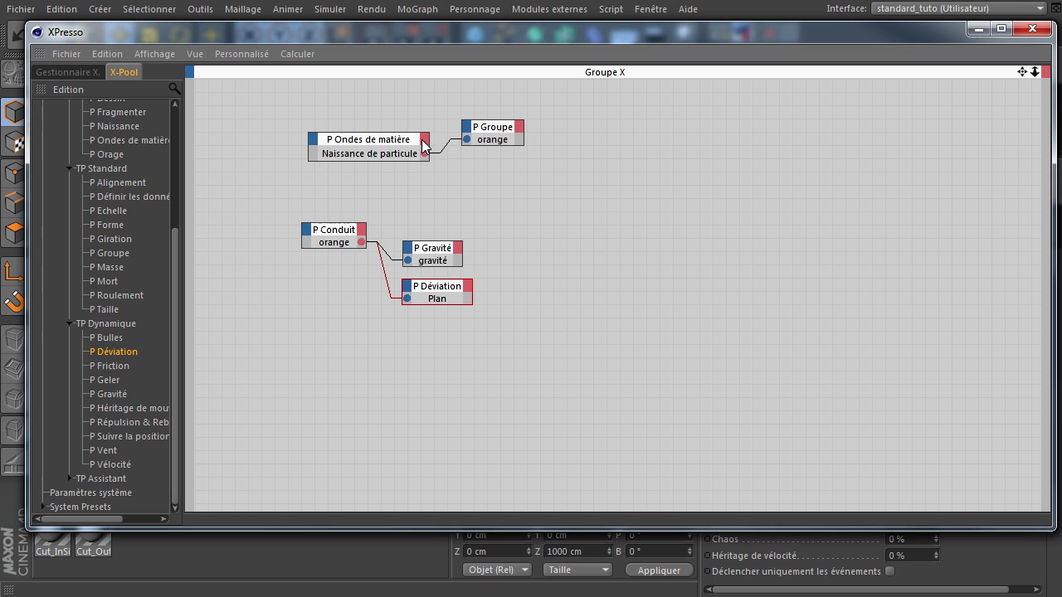
left_click(378, 143)
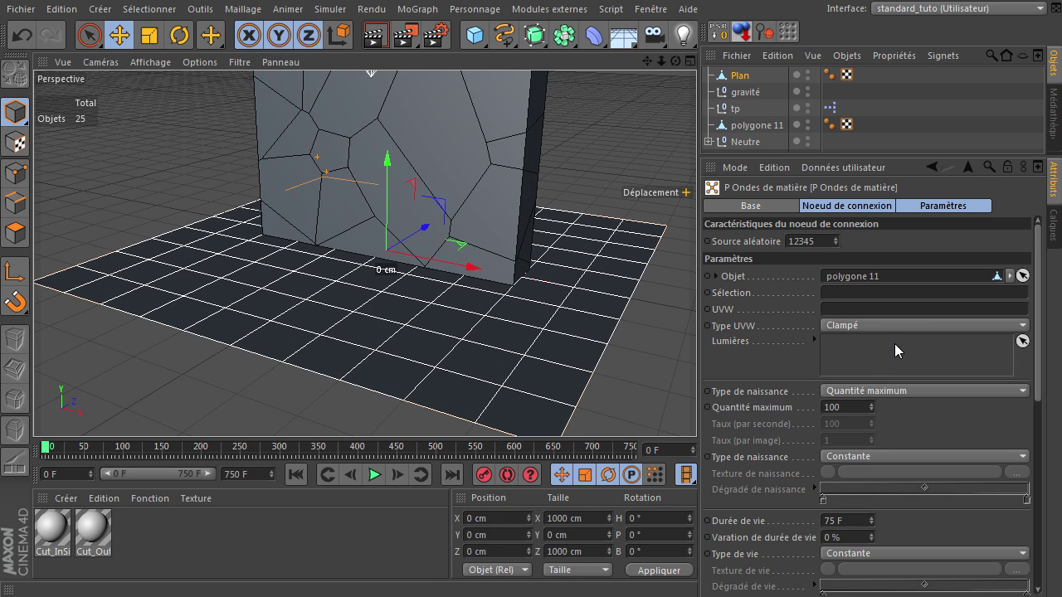
scroll(1036, 323, "down", 10)
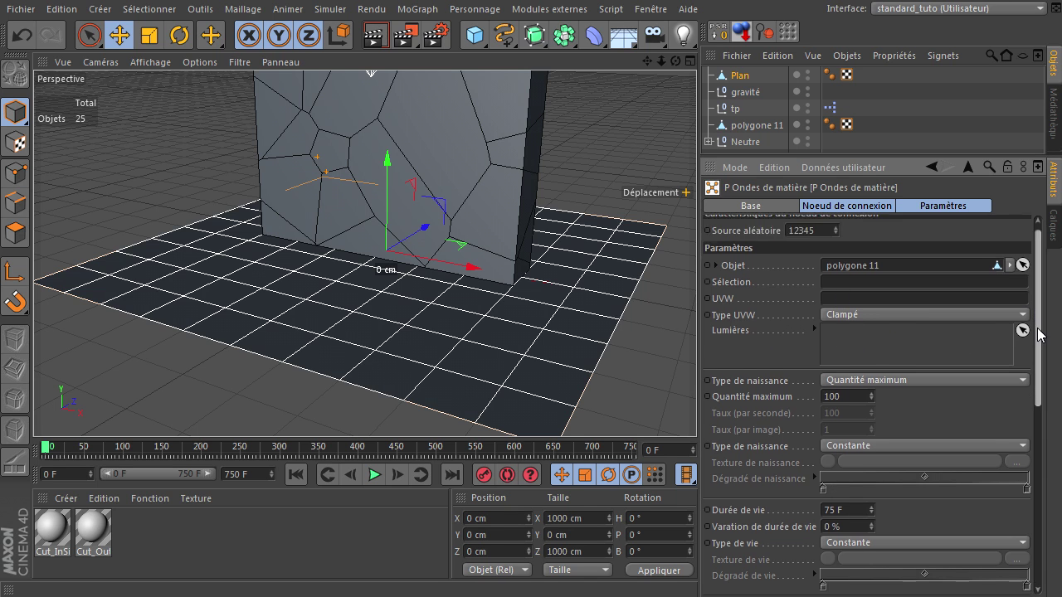
scroll(1000, 317, "up", 10)
scroll(999, 317, "up", 1)
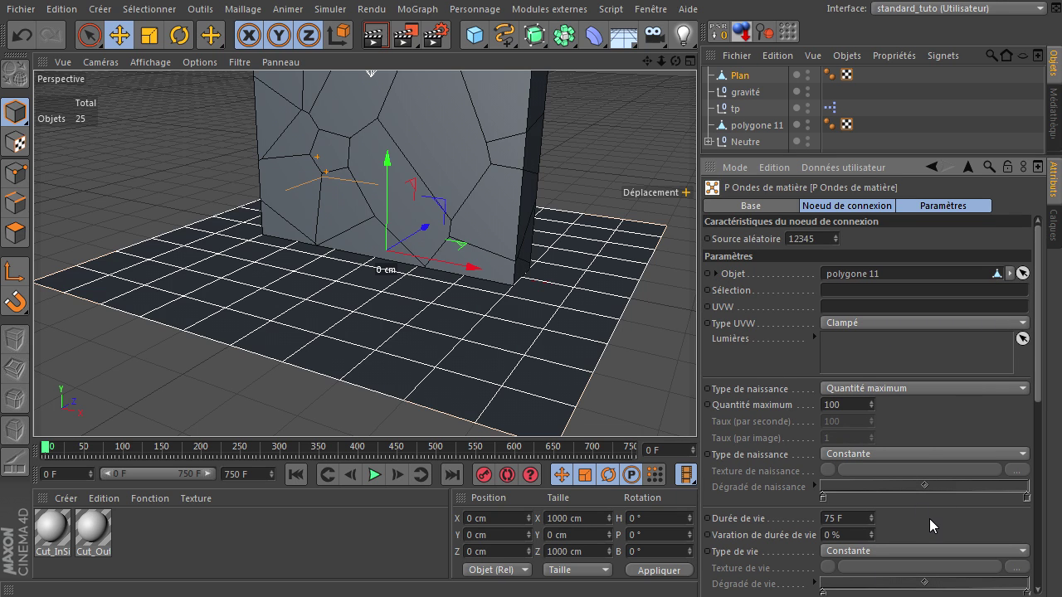
left_click(893, 388)
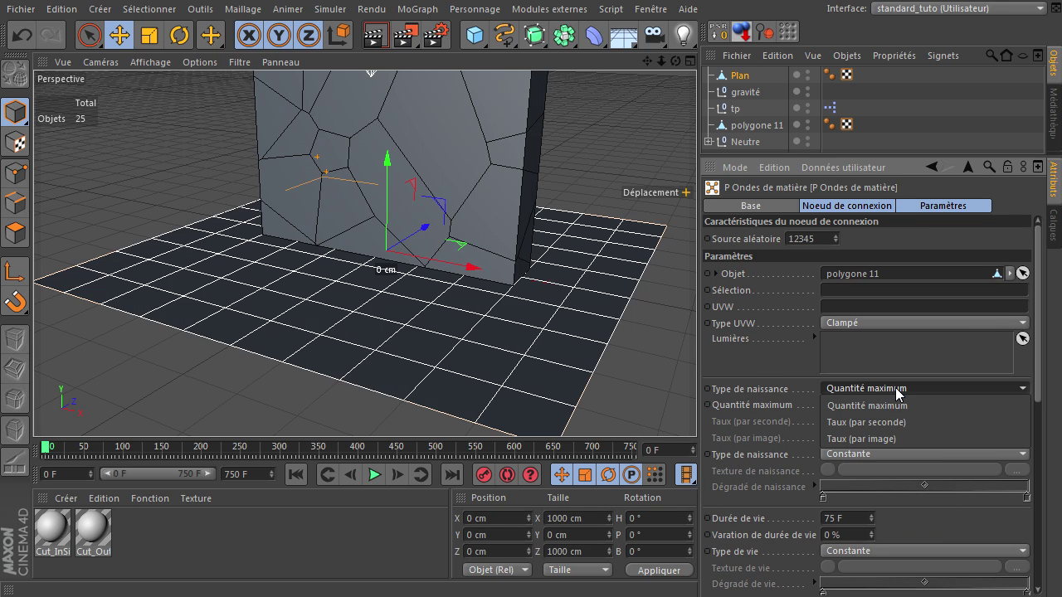
left_click(895, 387)
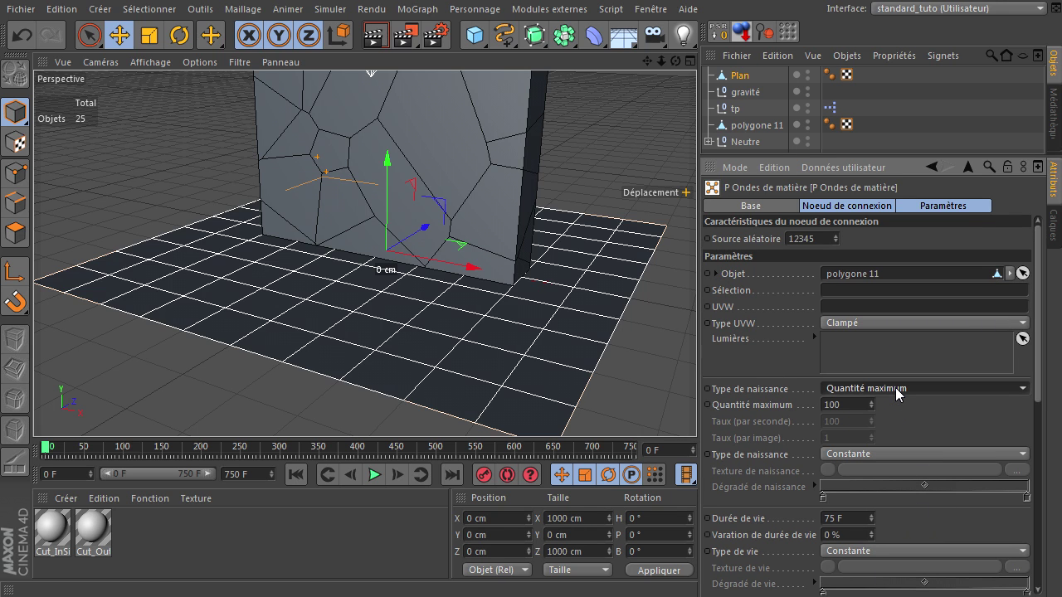
left_click(911, 452)
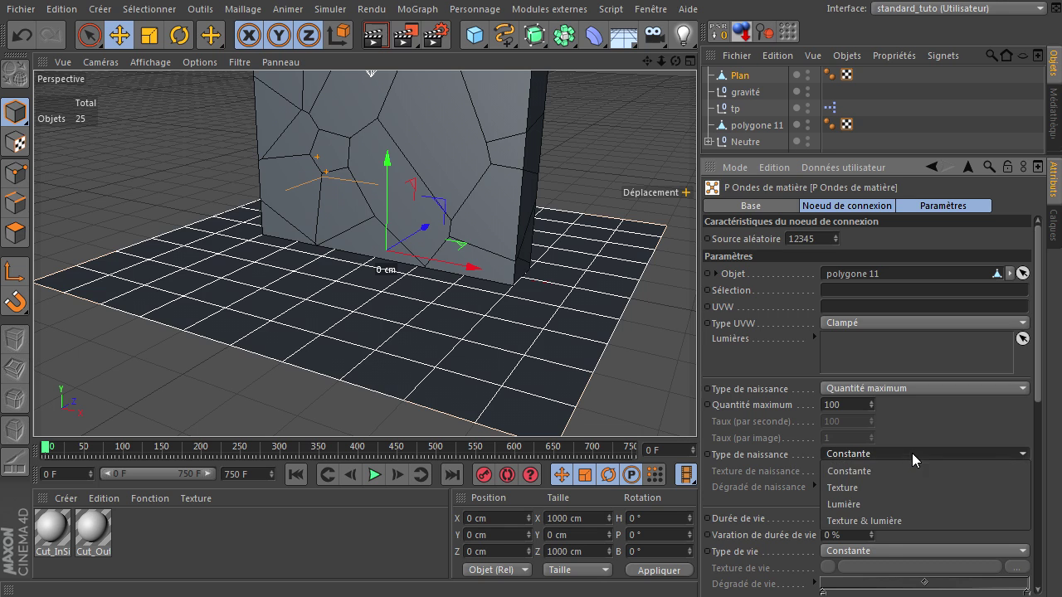
left_click(902, 505)
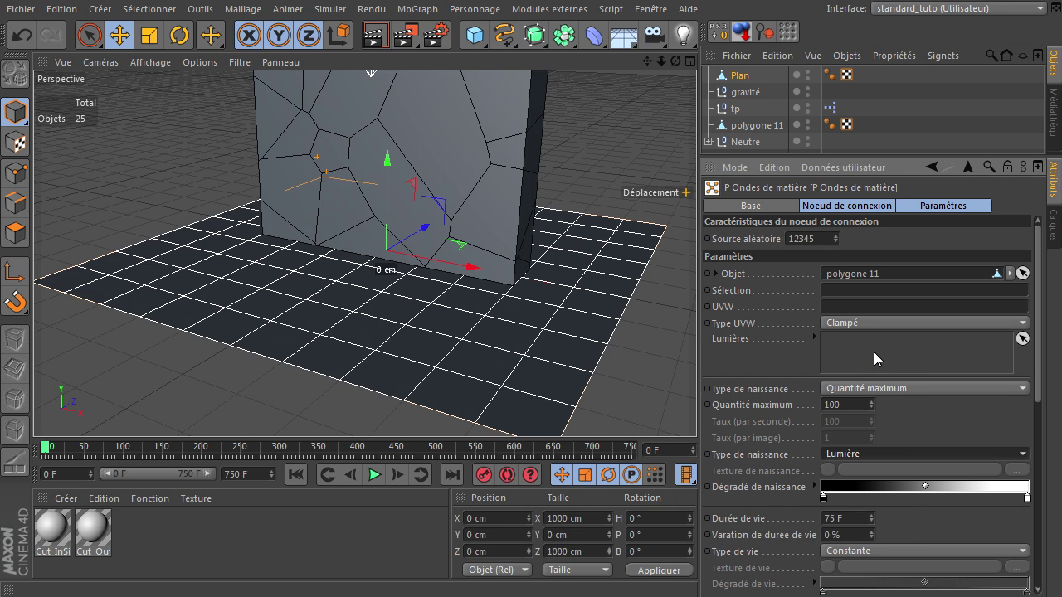
left_click(839, 457)
left_click(840, 470)
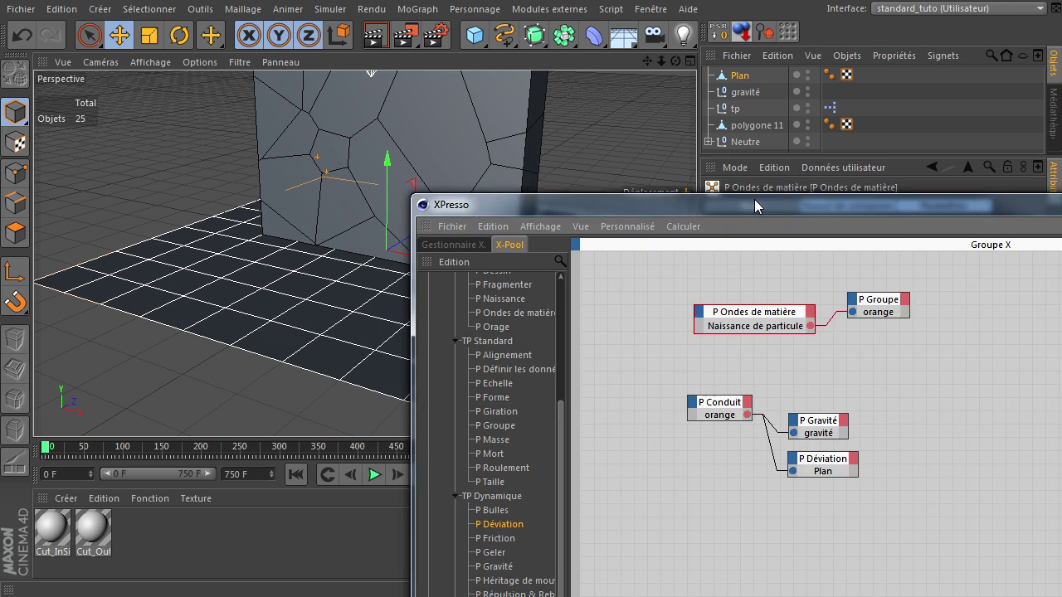
Lower the P Groupe node beside P Ondes de matière and shift all nodes to the right to free space before them
left_click_drag(754, 199, 378, 67)
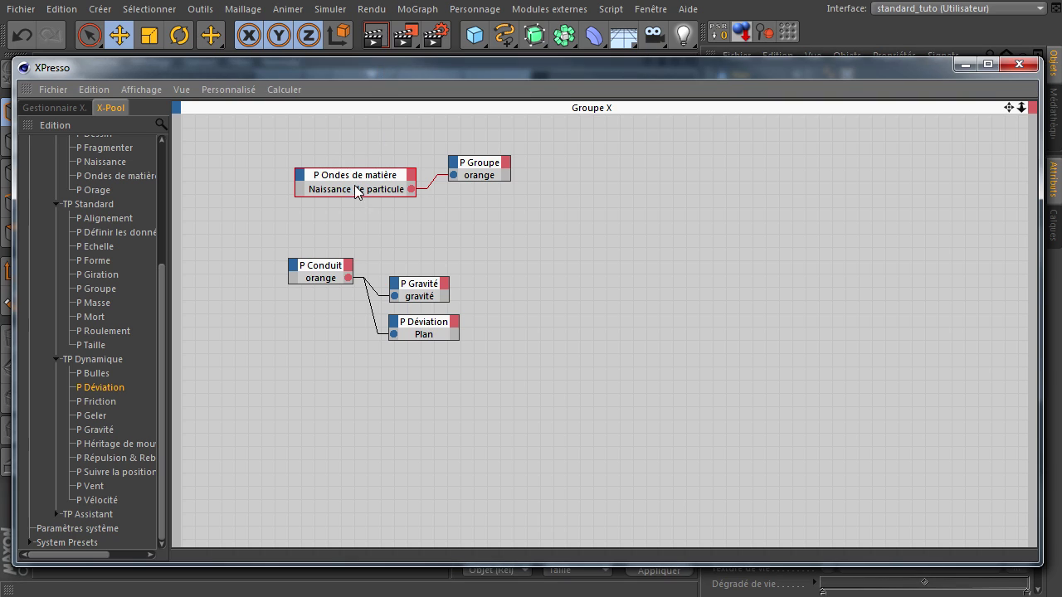
left_click_drag(477, 159, 484, 189)
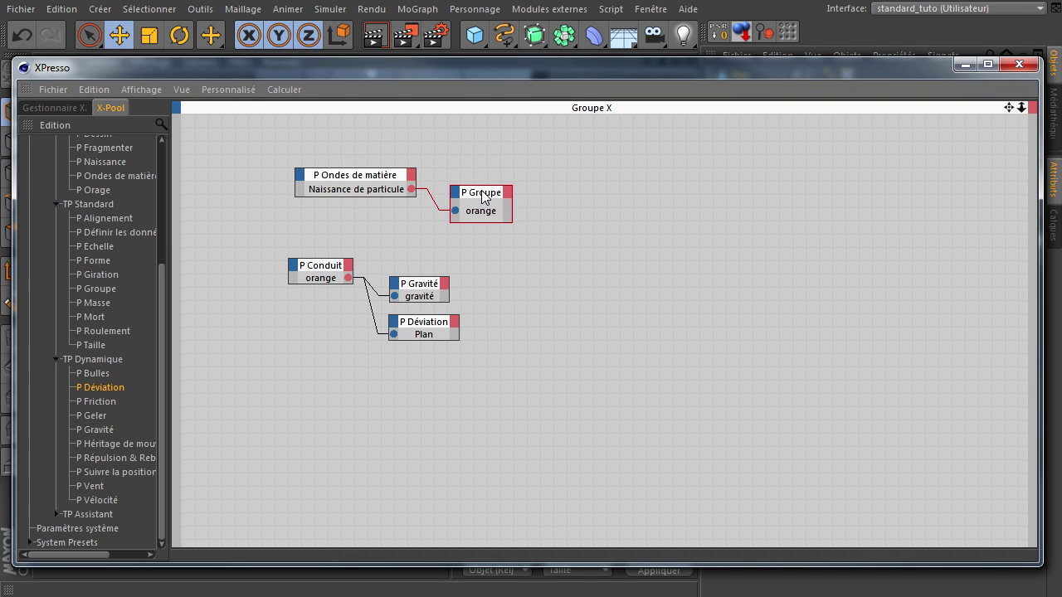
left_click_drag(304, 157, 557, 351)
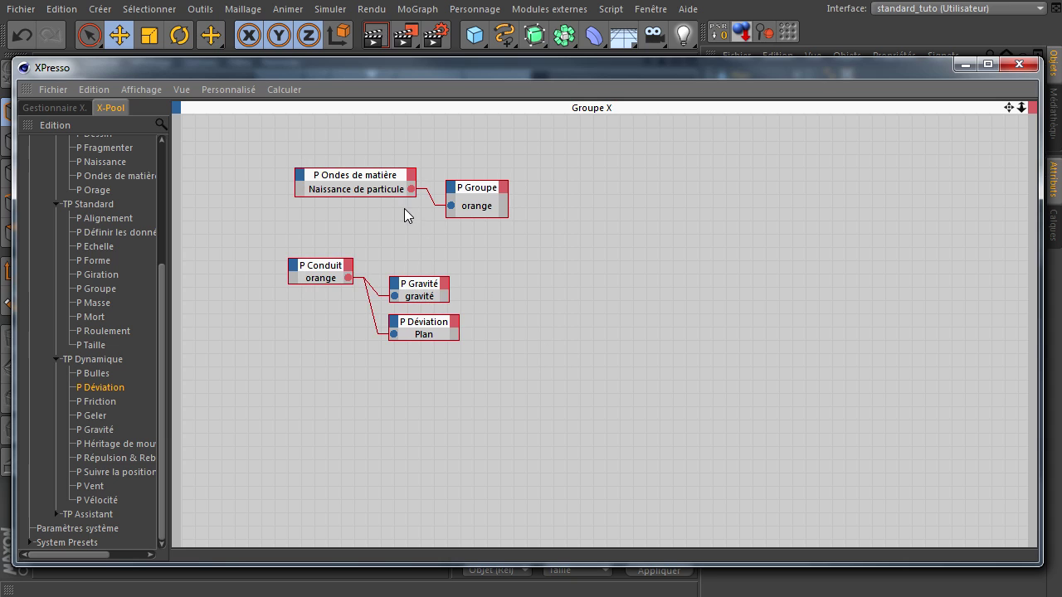
left_click_drag(372, 179, 528, 185)
left_click(511, 186)
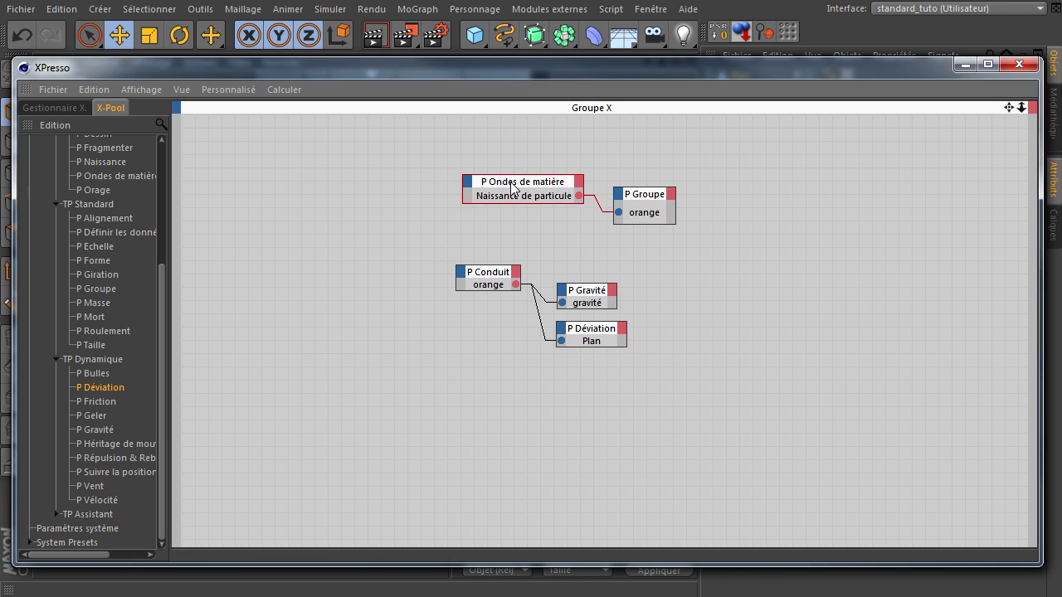
Add an Activer input port to the P Ondes de matière node and enlarge the node to show its port names
left_click(465, 181)
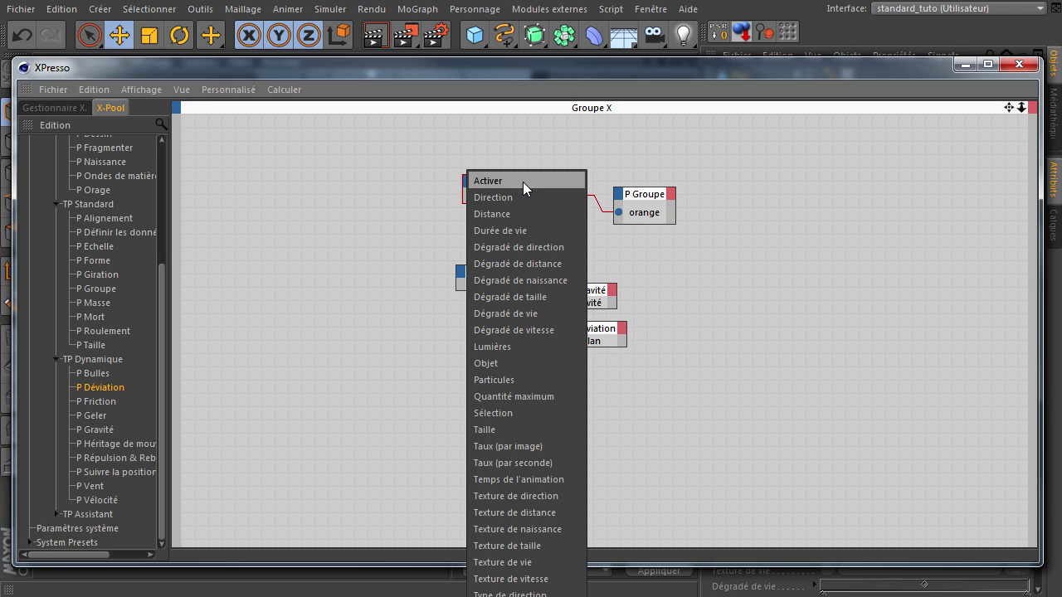
left_click(523, 182)
left_click_drag(467, 195, 391, 208)
left_click(497, 183)
left_click_drag(465, 200, 386, 221)
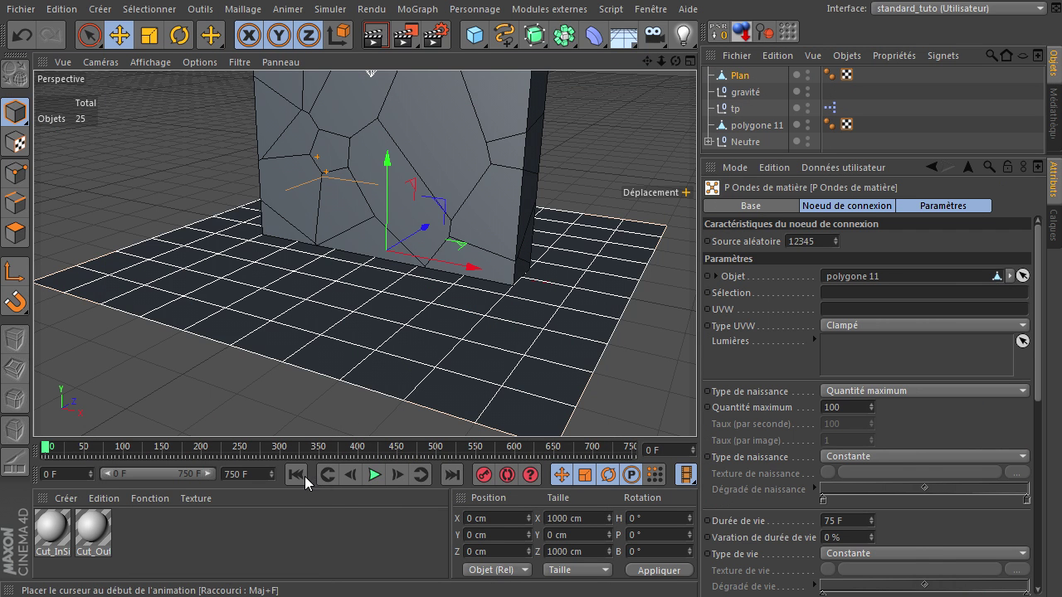
Play the animation to check particle emission with the Activer port unconnected, and return to the first frame
left_click(367, 477)
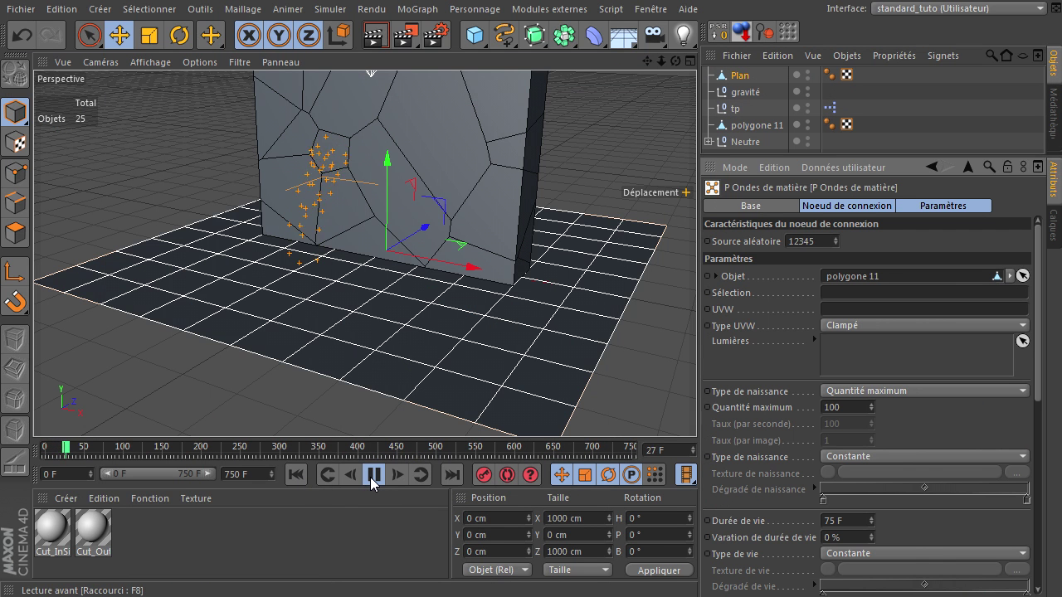
left_click(370, 479)
left_click(295, 473)
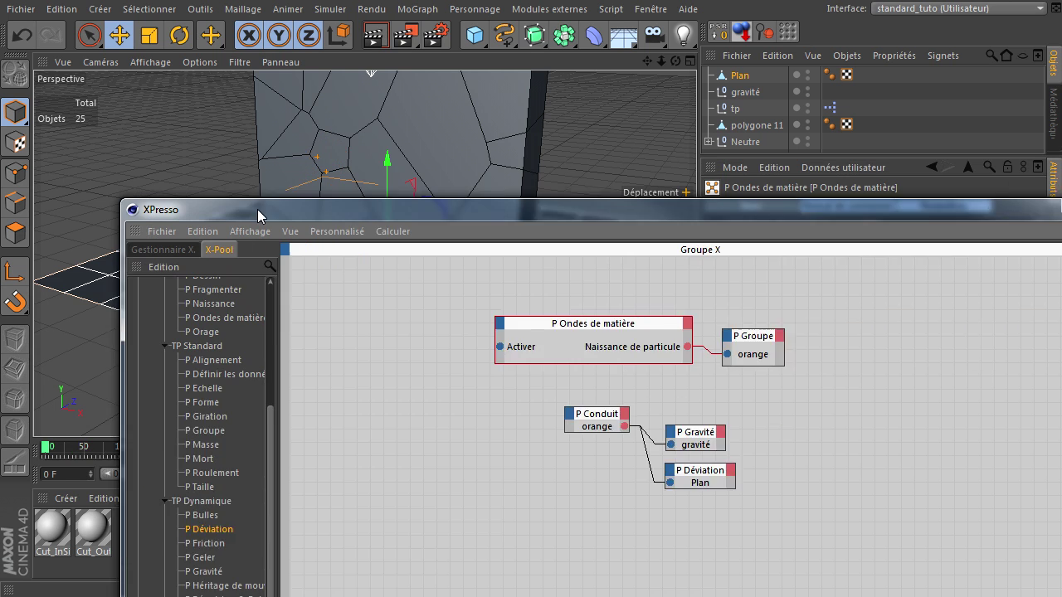
Add a Time Control node from the System Presets to the left of P Ondes de matière
left_click_drag(257, 209, 251, 126)
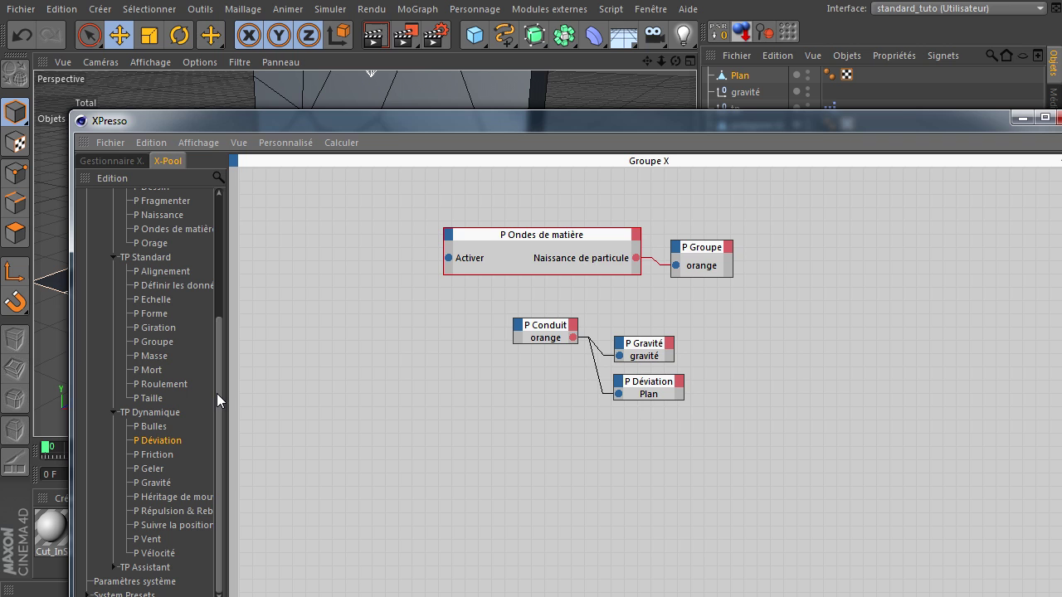
left_click_drag(336, 119, 293, 33)
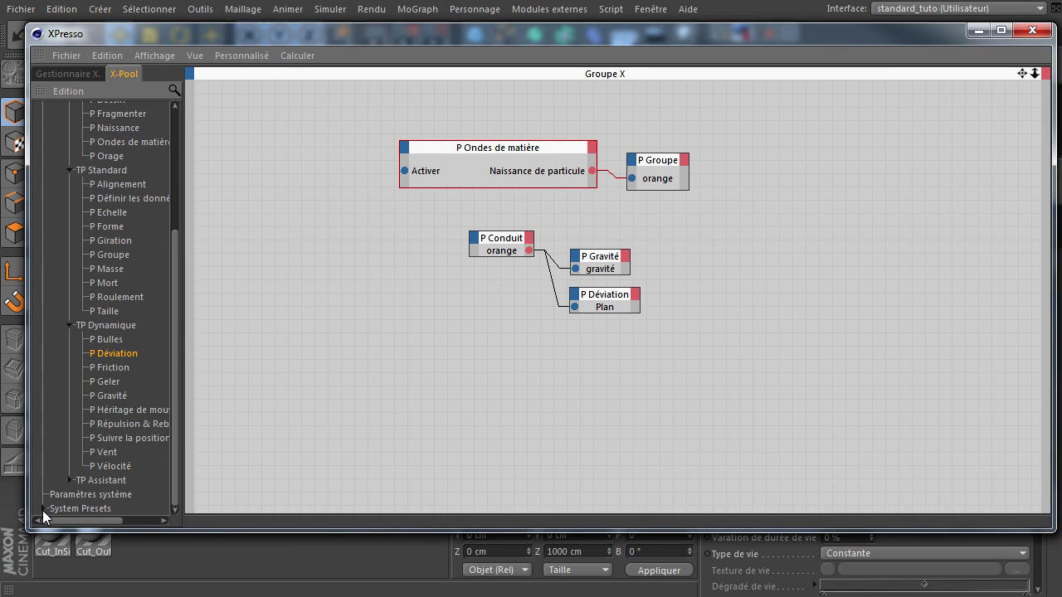
left_click(43, 509)
left_click_drag(173, 356, 188, 485)
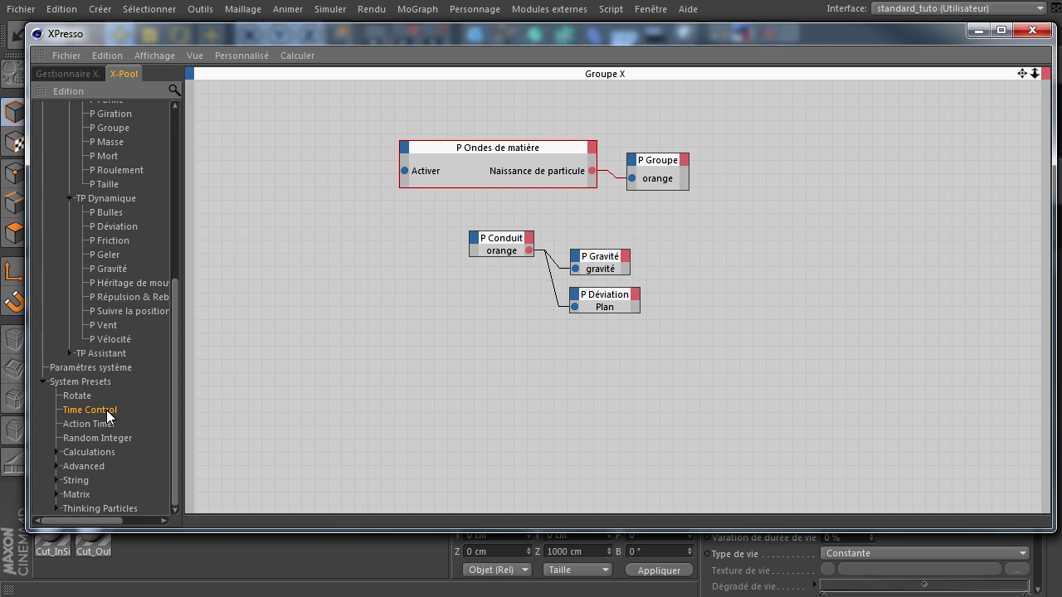
left_click_drag(274, 146, 275, 141)
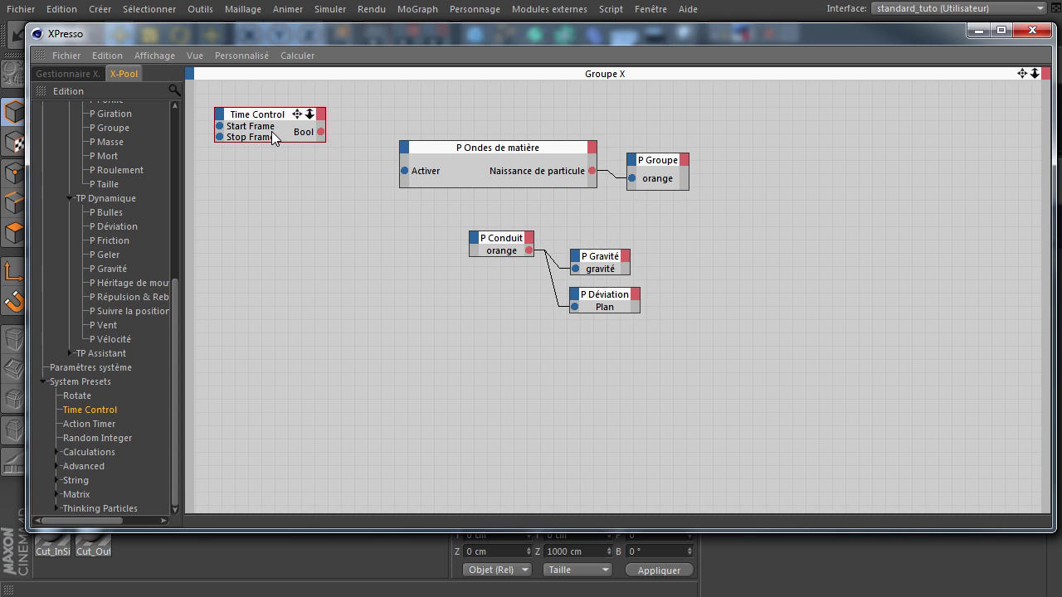
Set the Time Control node's Start Frame to 100 and Stop Frame to 110
left_click_drag(305, 36, 1061, 280)
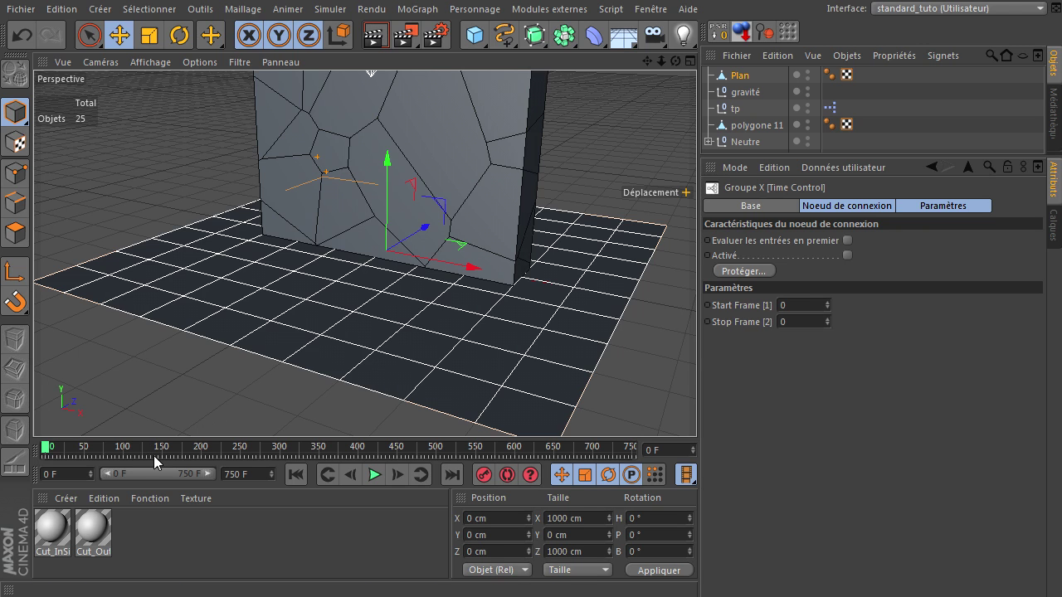
left_click(790, 305)
type("100")
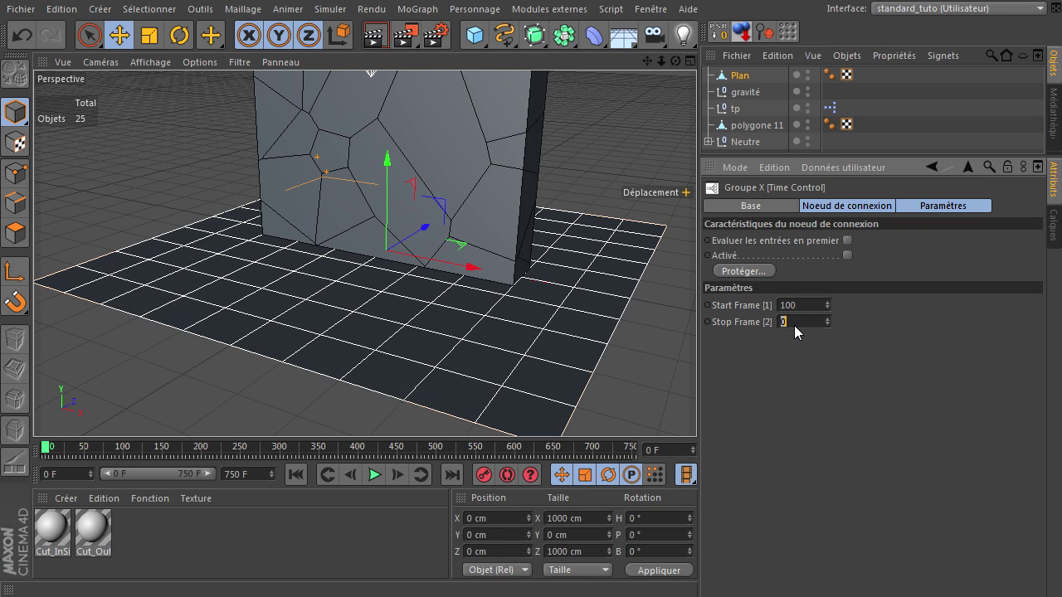
key("Return")
Connect Time Control's Bool output to the Activer input of P Ondes de matière
left_click_drag(1061, 277, 280, 98)
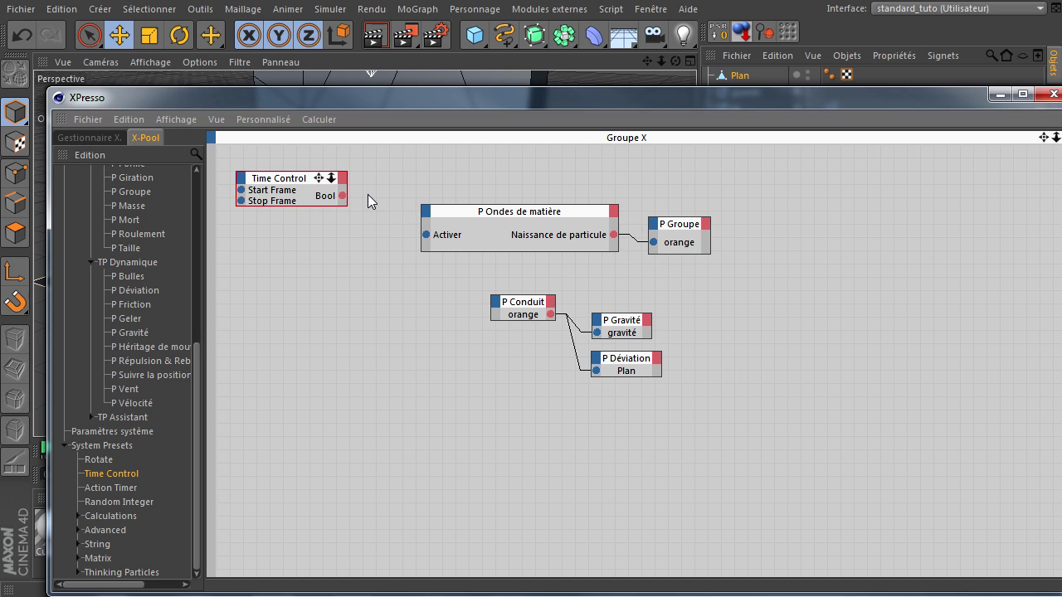
left_click_drag(341, 196, 426, 234)
left_click_drag(380, 99, 1061, 118)
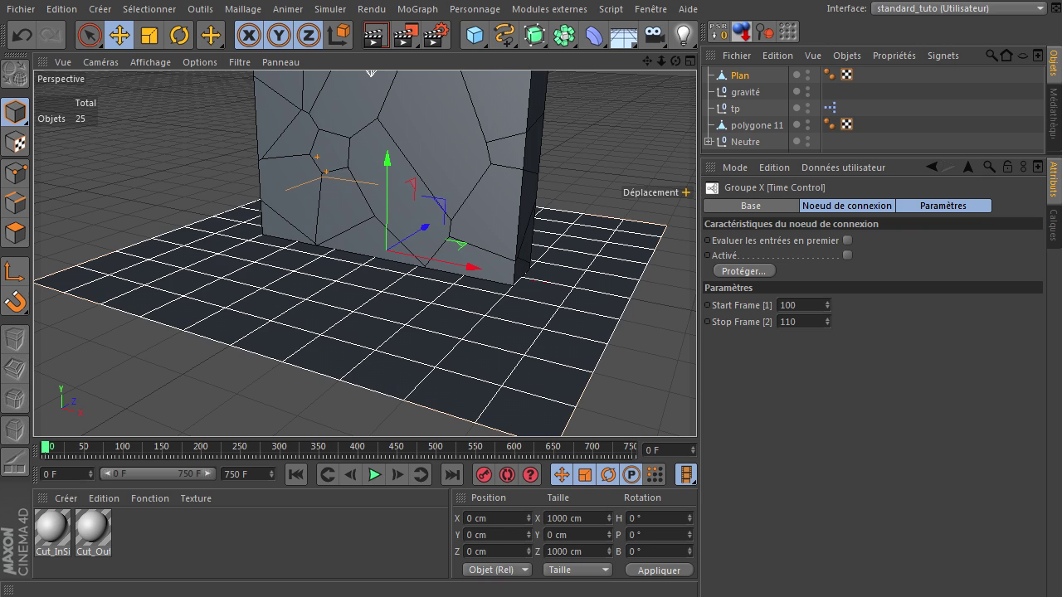
Play the animation from the start past frame 110 to check the timed particle emission
left_click(374, 474)
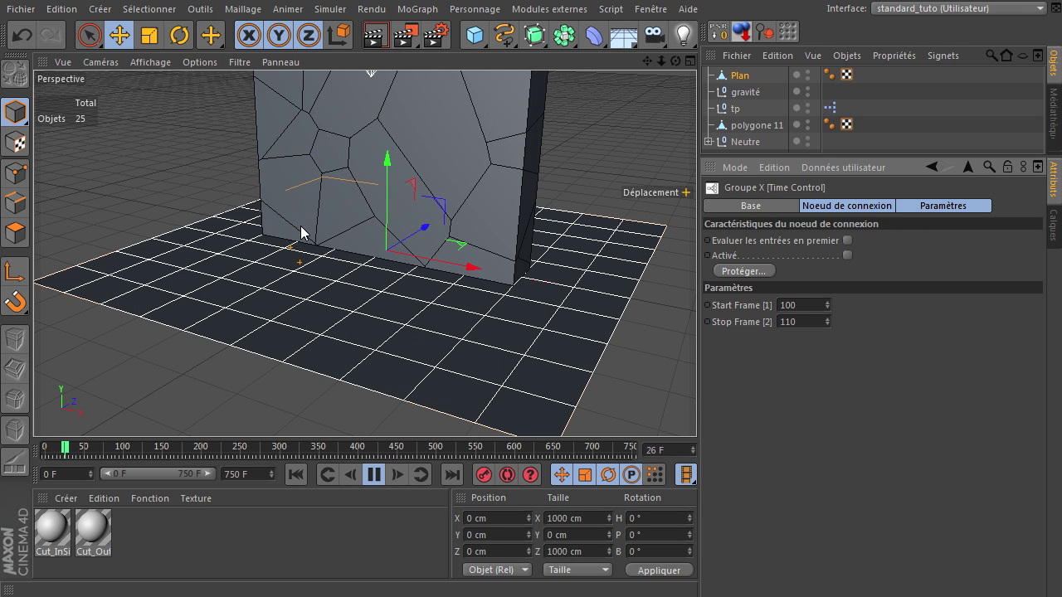
left_click(294, 474)
left_click(373, 476)
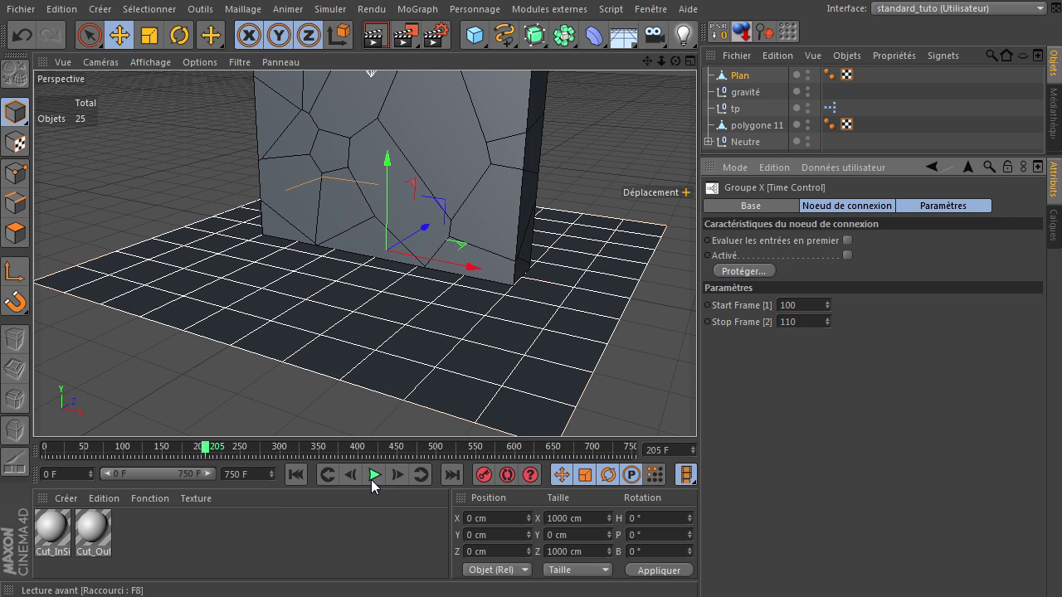
Set Time Control's Stop Frame to 120 and replay the animation from the start to check the emission
left_click_drag(648, 61, 697, 427)
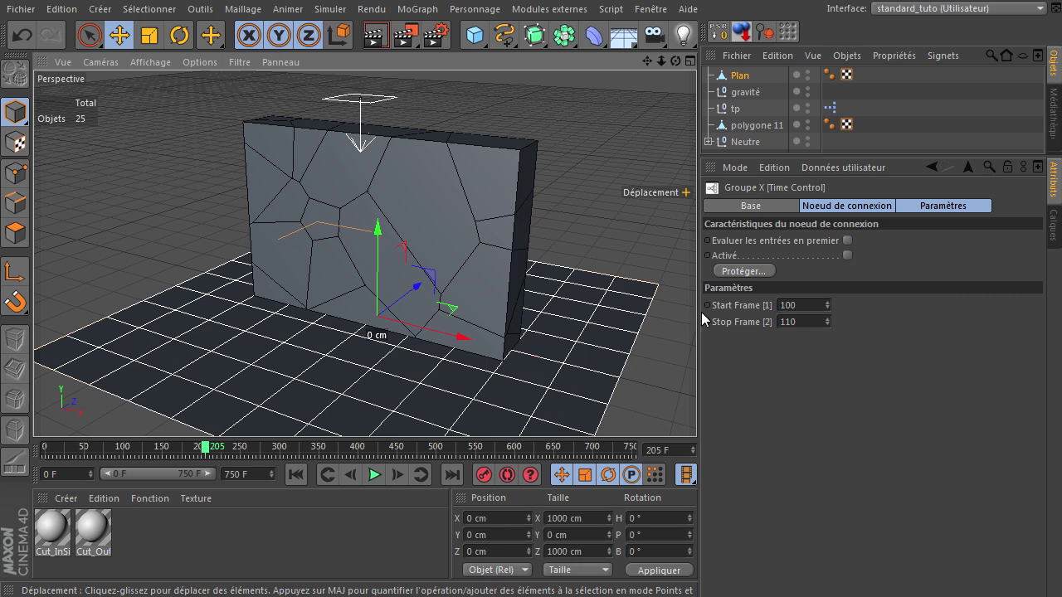
left_click(802, 323)
type("120")
key("Return")
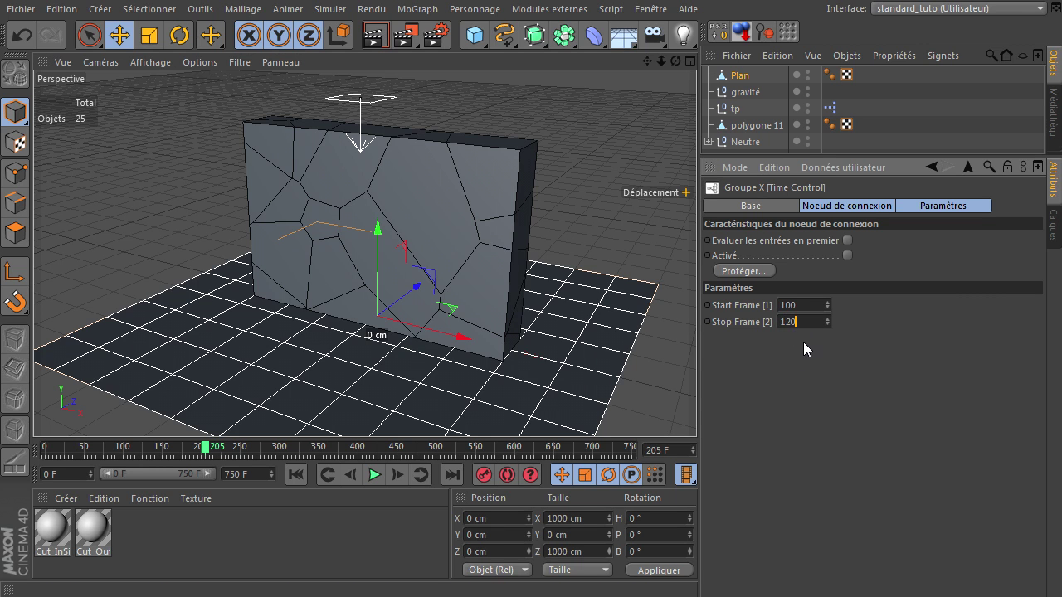
left_click(296, 474)
left_click(372, 474)
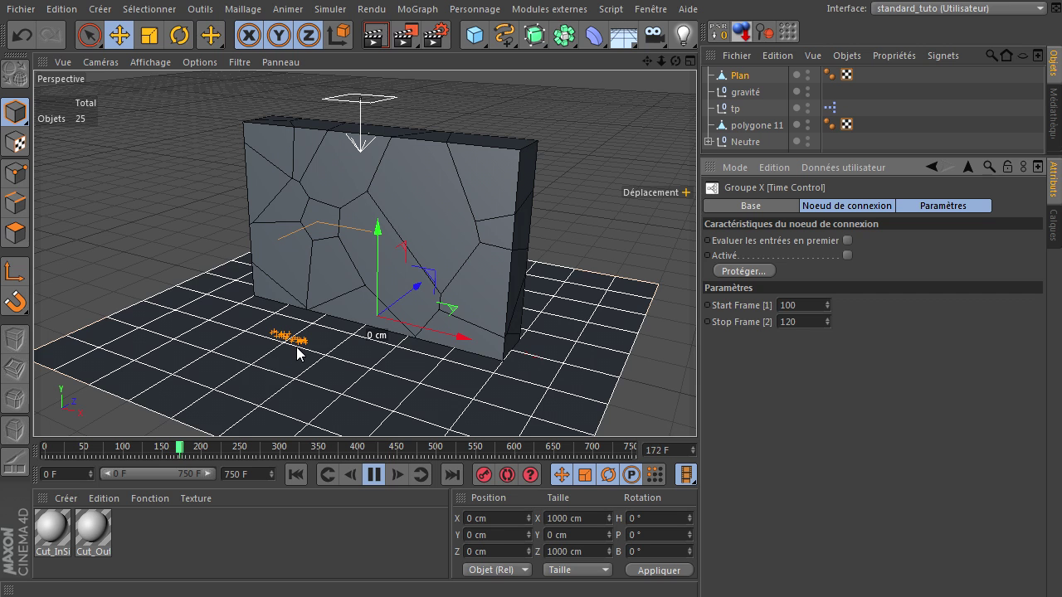
left_click(377, 476)
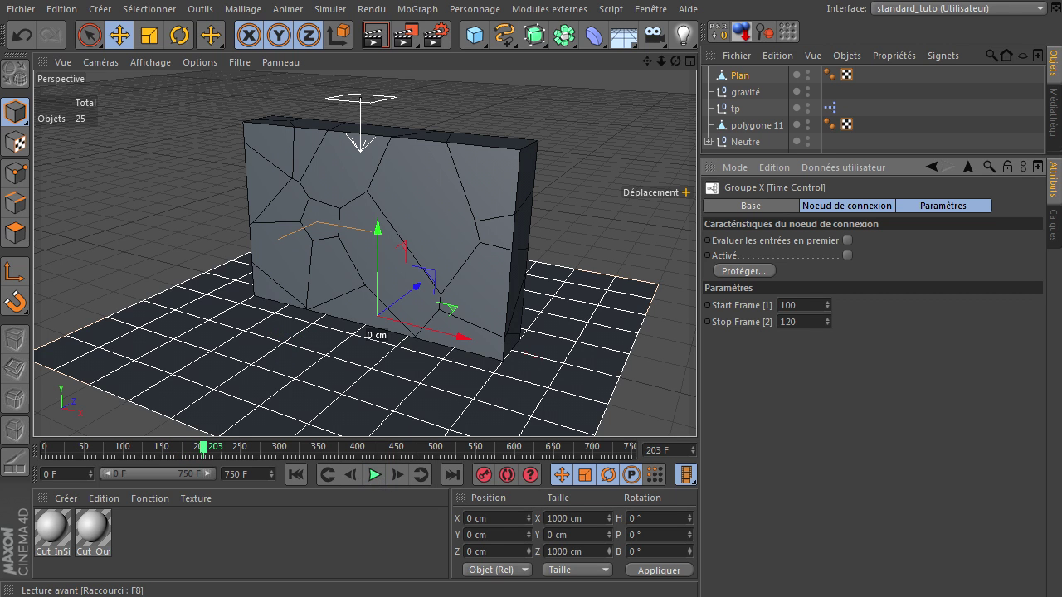
Set the particle lifetime (Durée de vie) of the P Ondes de matière node to 750 F
left_click_drag(1061, 117, 364, 87)
left_click(548, 196)
left_click_drag(559, 90, 1061, 98)
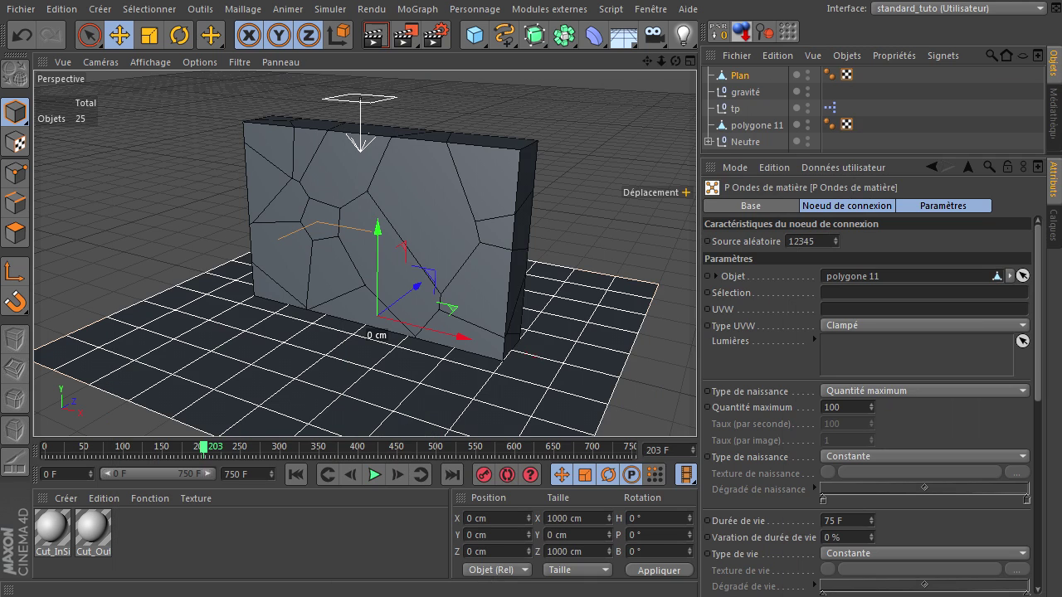
left_click(850, 520)
type("750")
key("Return")
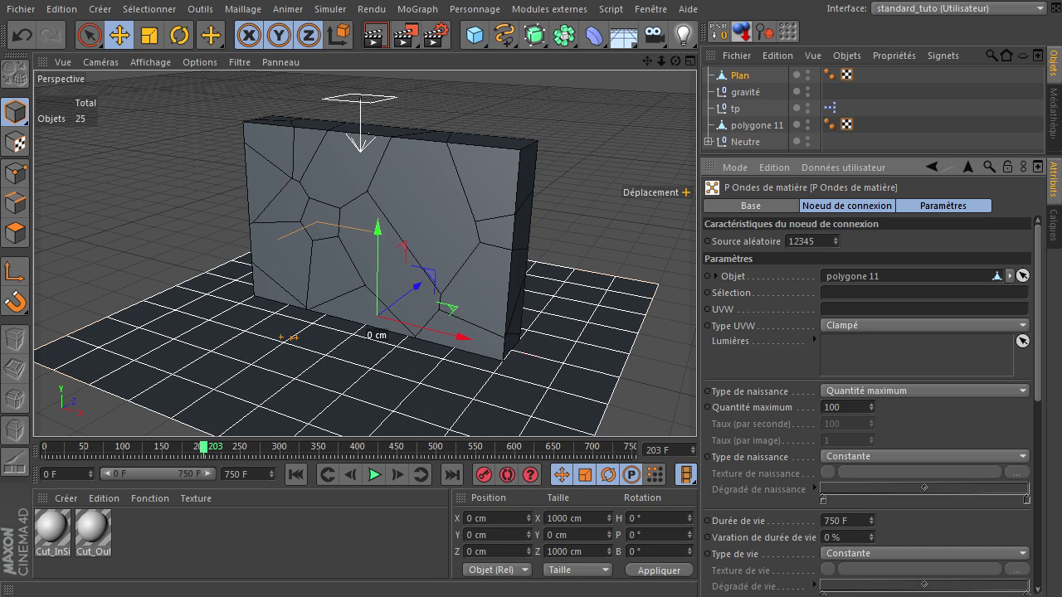
left_click_drag(1039, 298, 1036, 463)
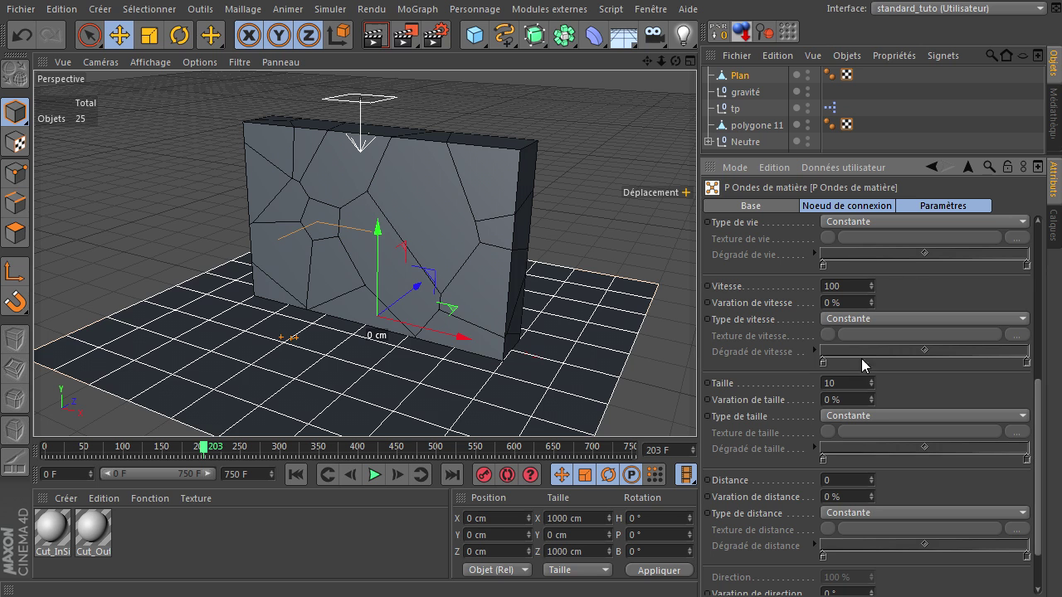
Add a P Forme node from TP Standard to the XPresso graph and connect P Conduit's orange output to it
left_click_drag(1061, 108, 329, 63)
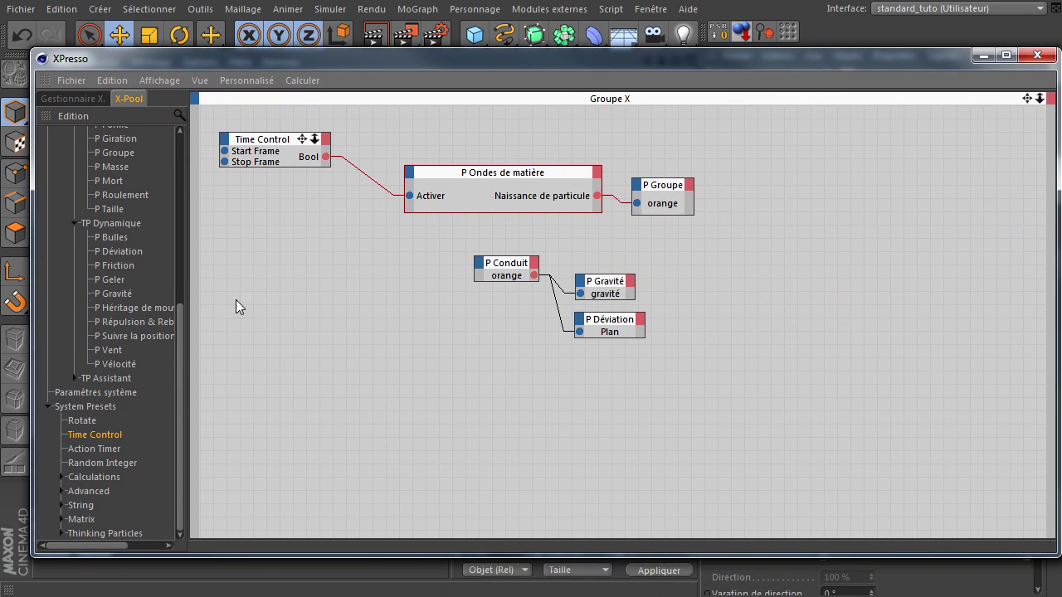
left_click(121, 238)
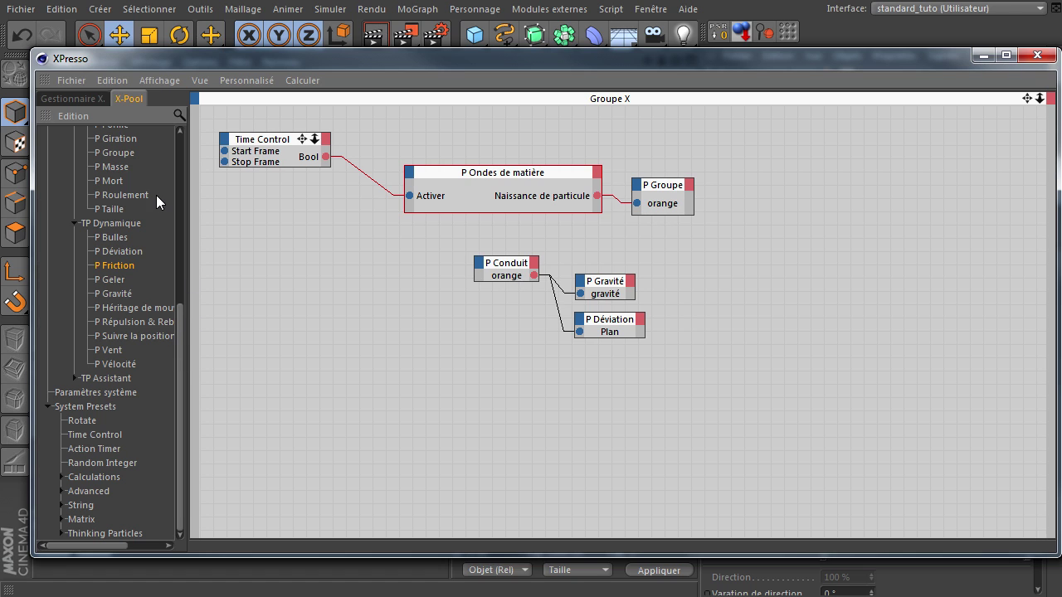
left_click_drag(180, 329, 194, 259)
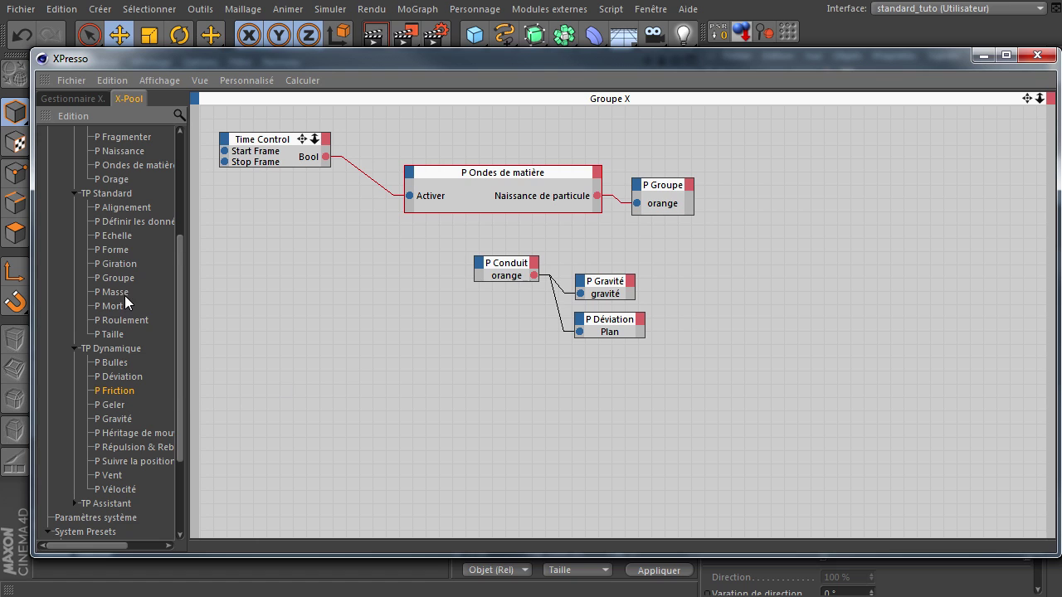
left_click(108, 195)
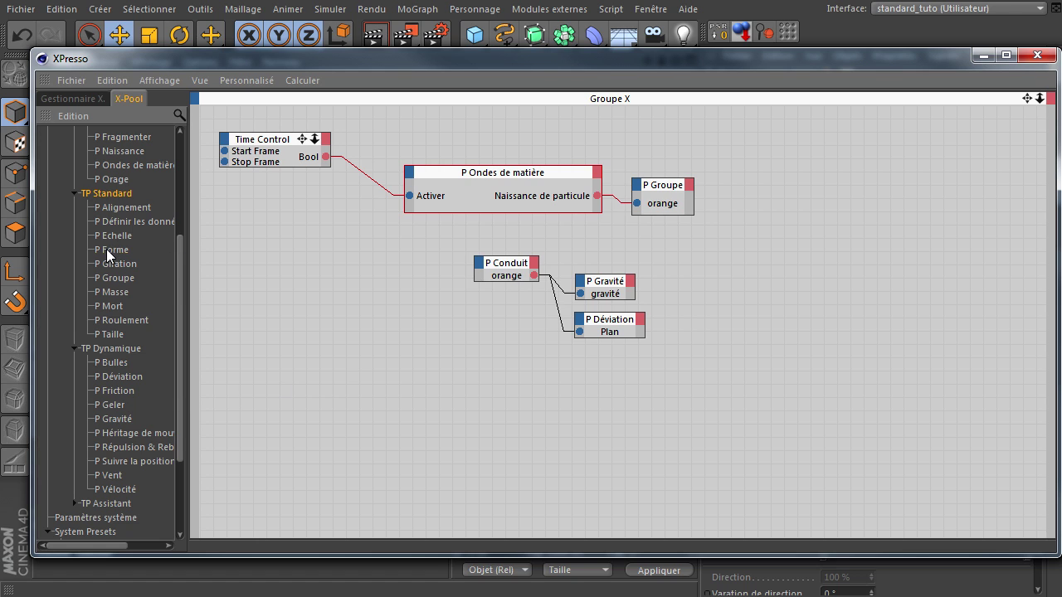
left_click_drag(629, 419, 599, 391)
left_click_drag(520, 269, 574, 398)
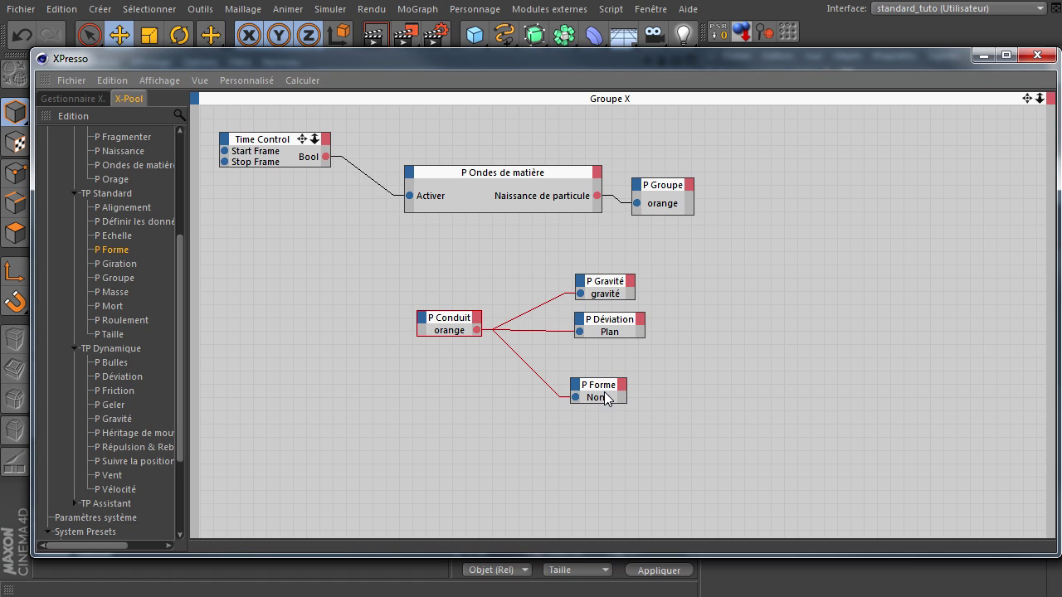
Create a sphere primitive and set its radius to 5 cm
left_click_drag(567, 78, 1061, 121)
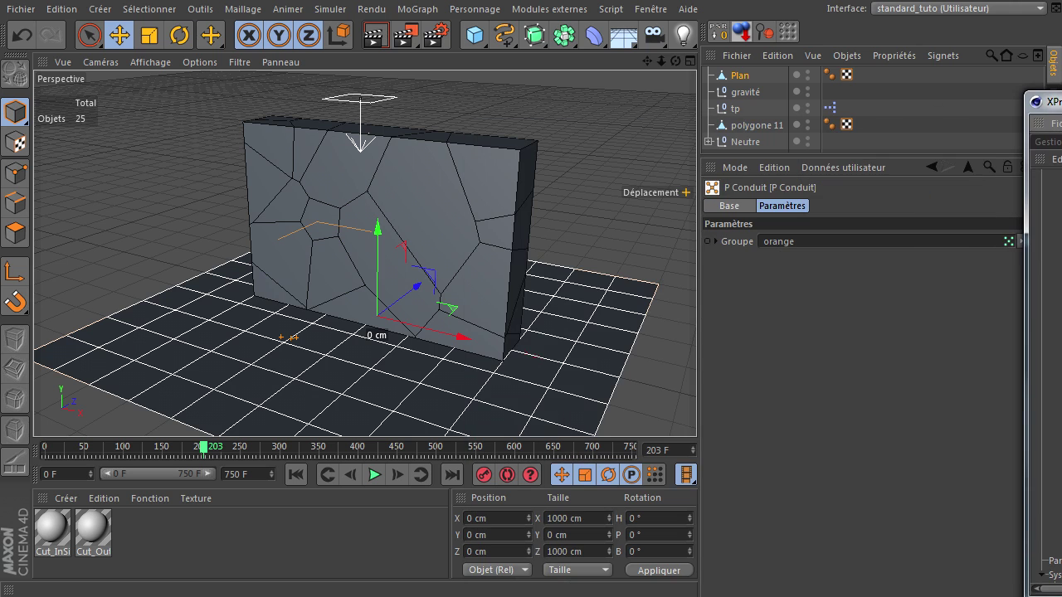
left_click(478, 40)
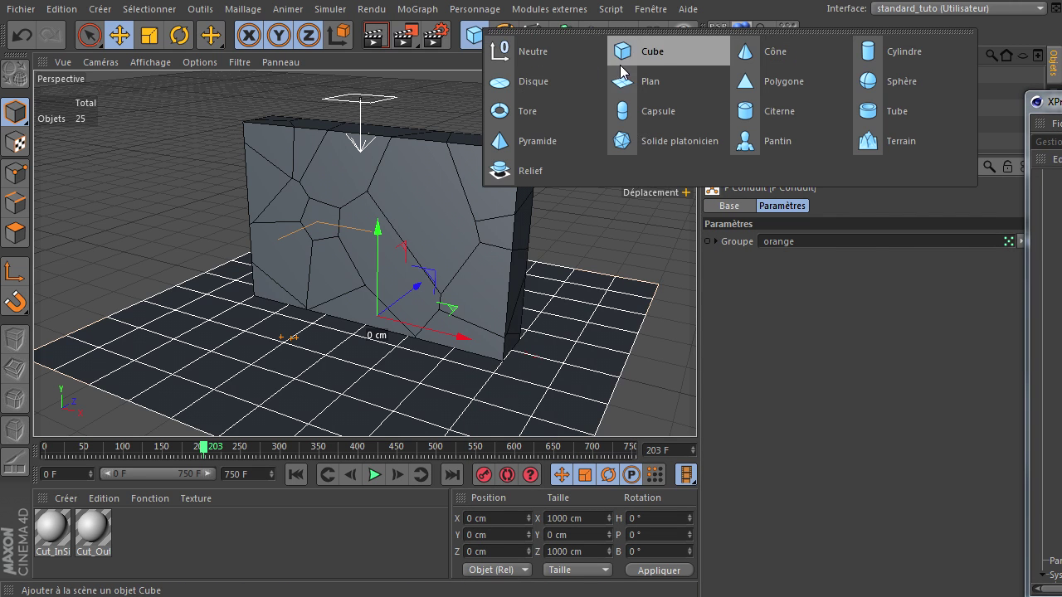
left_click(891, 83)
double_click(813, 241)
type("5")
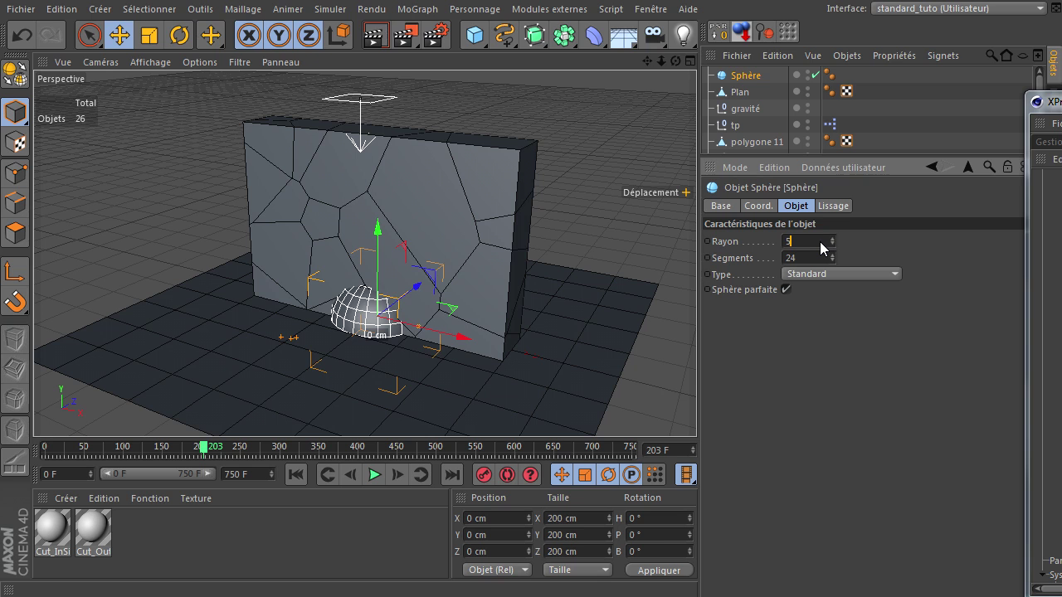
key("Return")
Move the small sphere in front of the wall, to about Z -151.85 cm and Y 131.86 cm
left_click_drag(400, 295, 329, 297)
left_click_drag(338, 294, 338, 233)
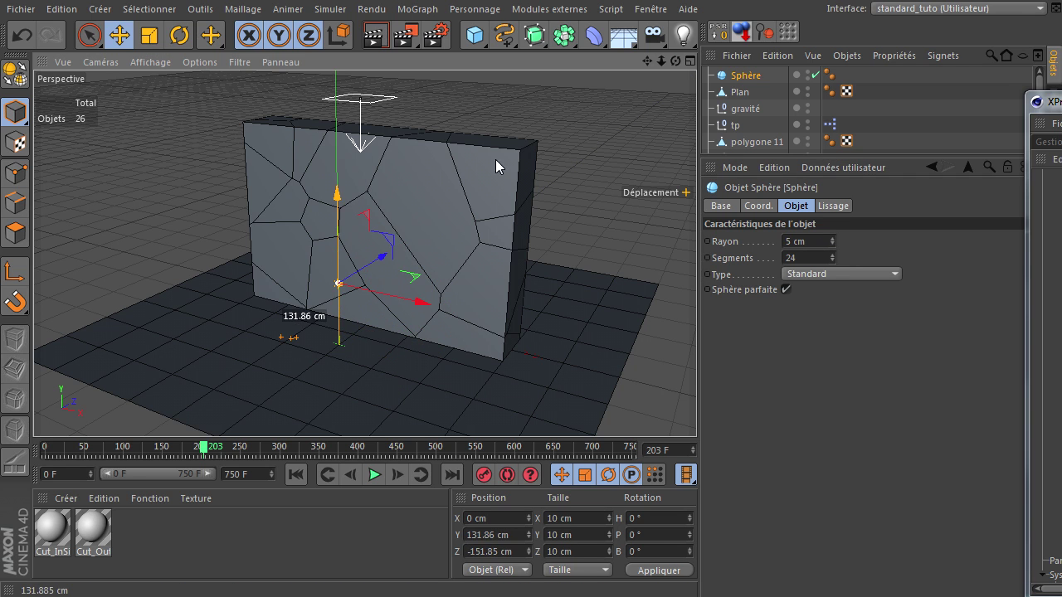
left_click(604, 103)
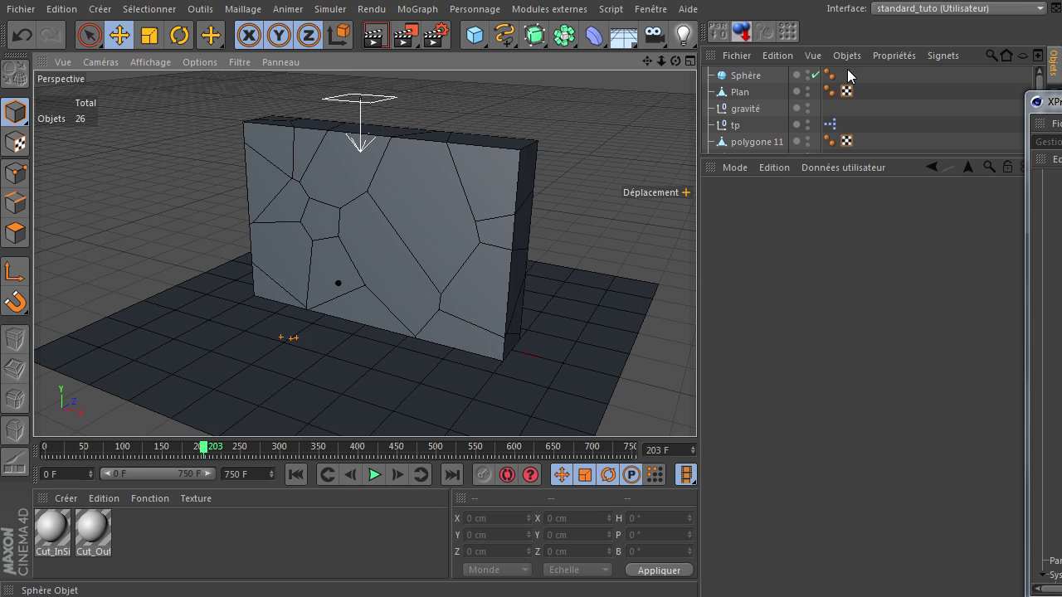
Assign the Sphère object as the shape of the P Forme node in the XPresso graph
left_click(738, 76)
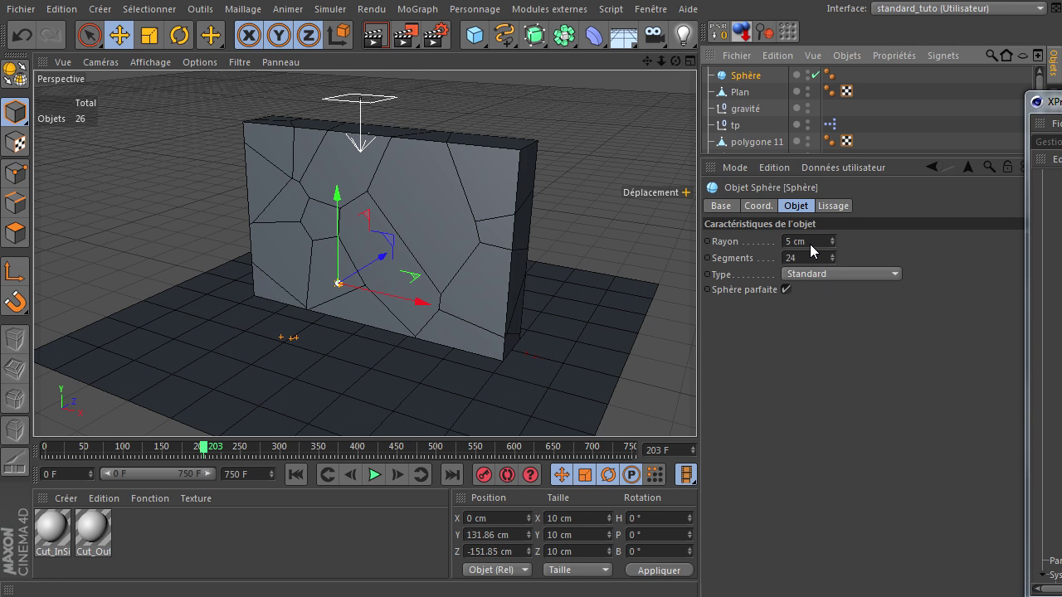
left_click_drag(1061, 102, 293, 95)
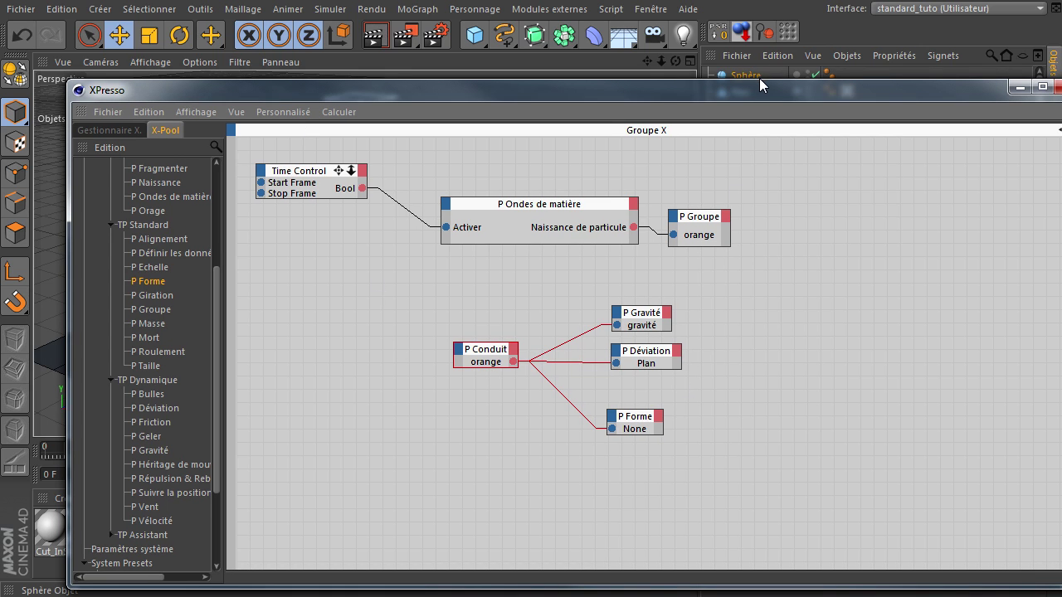
left_click_drag(759, 78, 752, 103)
left_click_drag(631, 438, 632, 440)
left_click_drag(632, 115, 1060, 116)
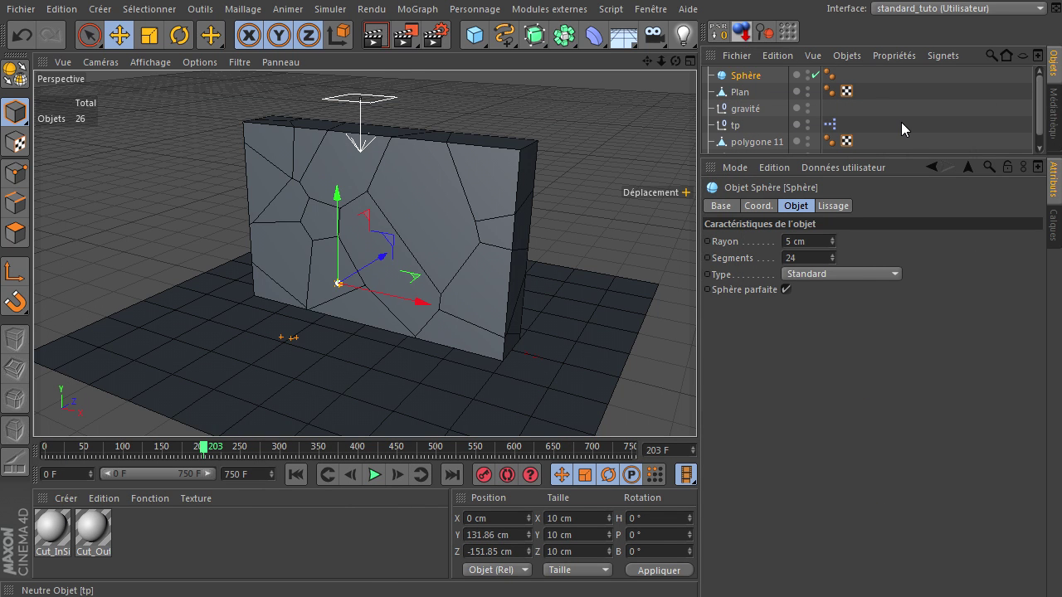
Play the animation from the start past frame 120 to check how the emitted particles display
left_click(375, 474)
left_click(296, 474)
left_click(374, 475)
left_click(373, 475)
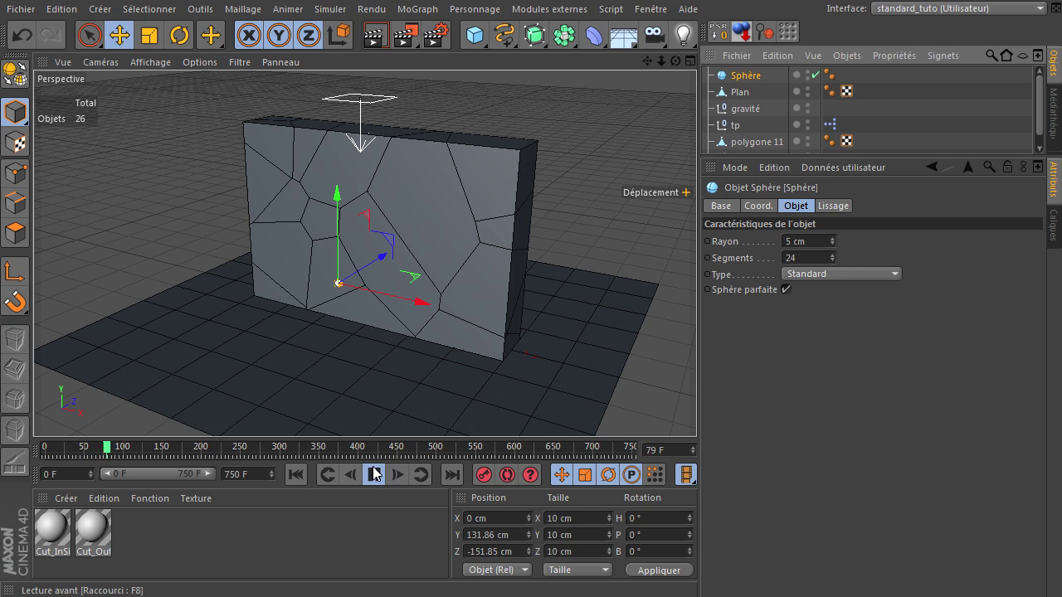
left_click(374, 474)
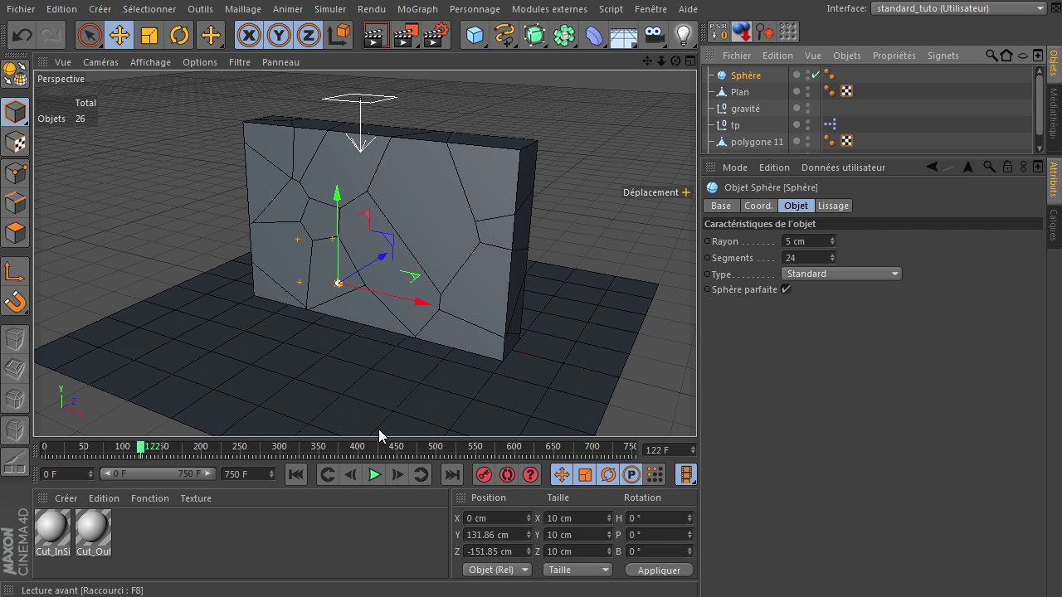
Add a Géométrie de particules object from Thinking Particles to the scene
left_click(335, 12)
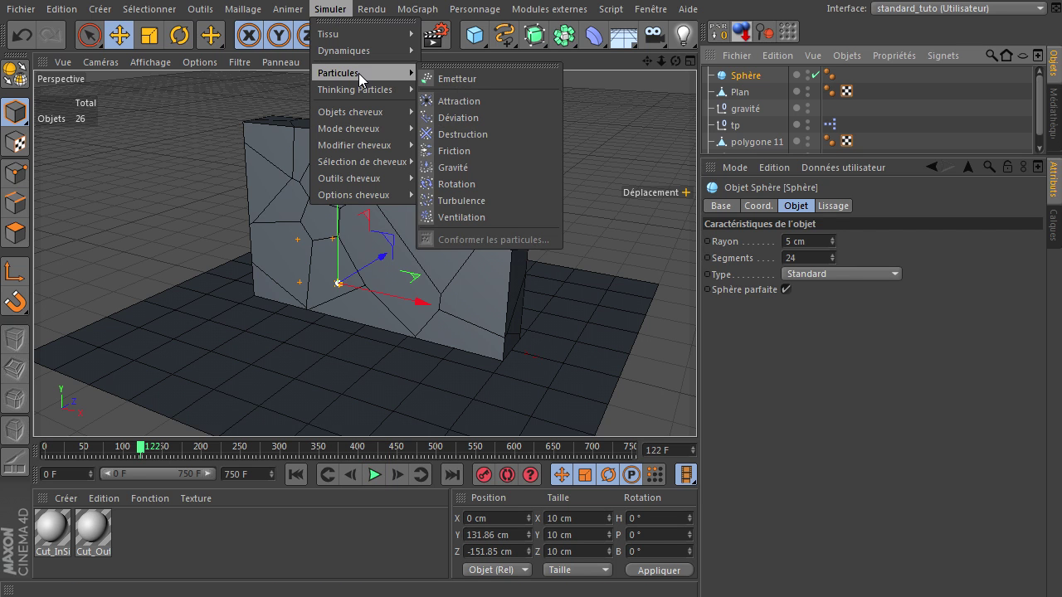
mouse_move(369, 90)
left_click(477, 97)
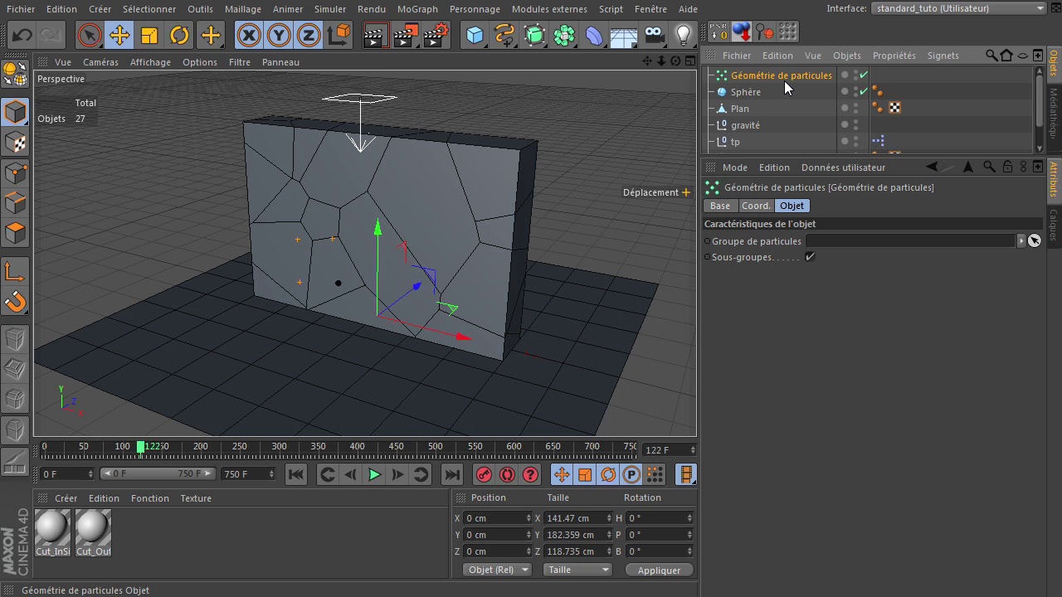
Assign the orange particle group from the Thinking Particles settings to the Géométrie de particules object's Groupe de particules
left_click(288, 9)
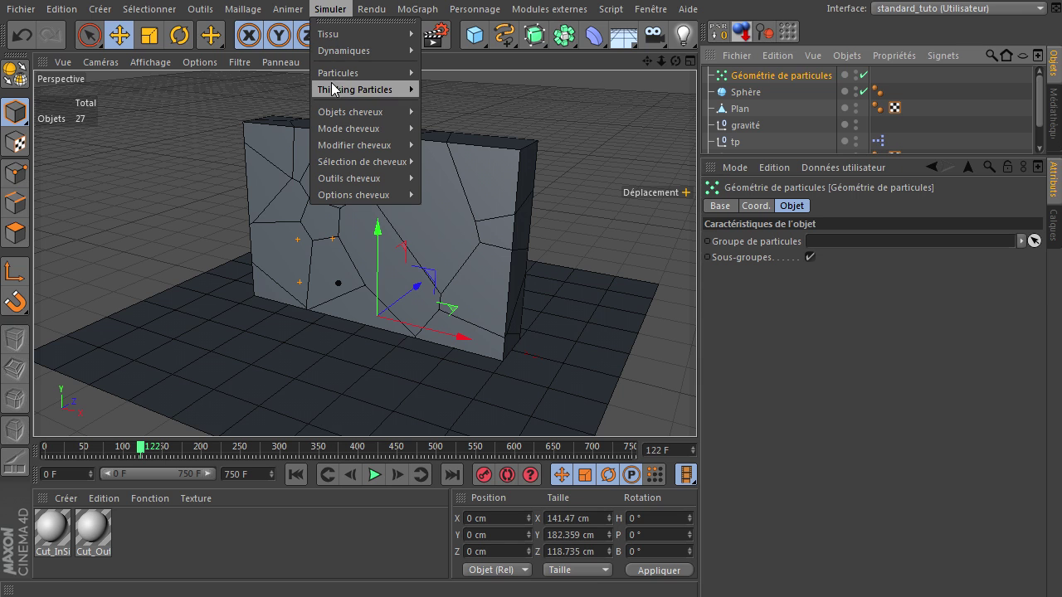
mouse_move(331, 93)
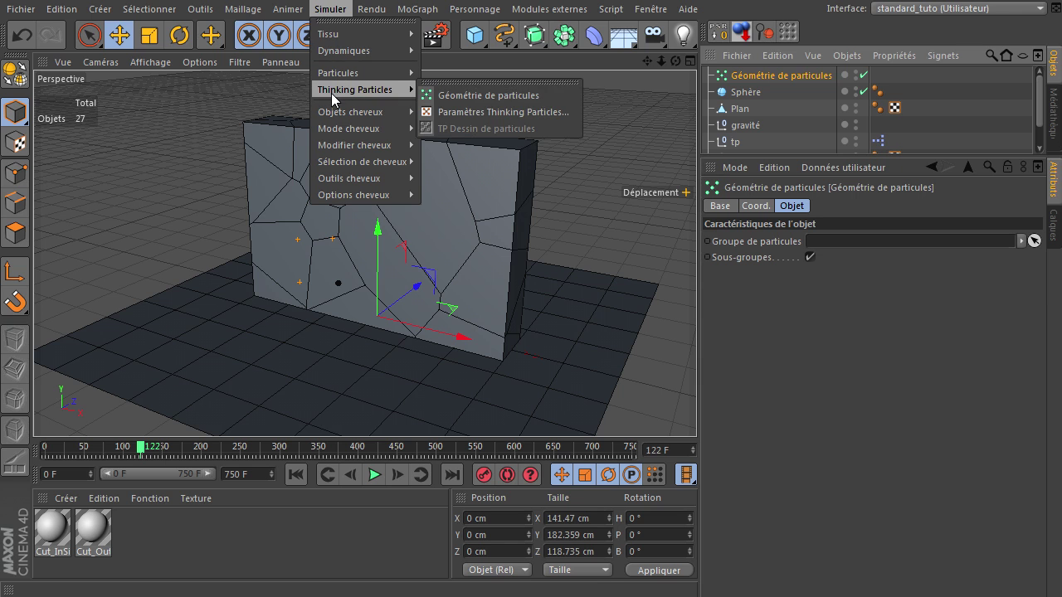
left_click(452, 112)
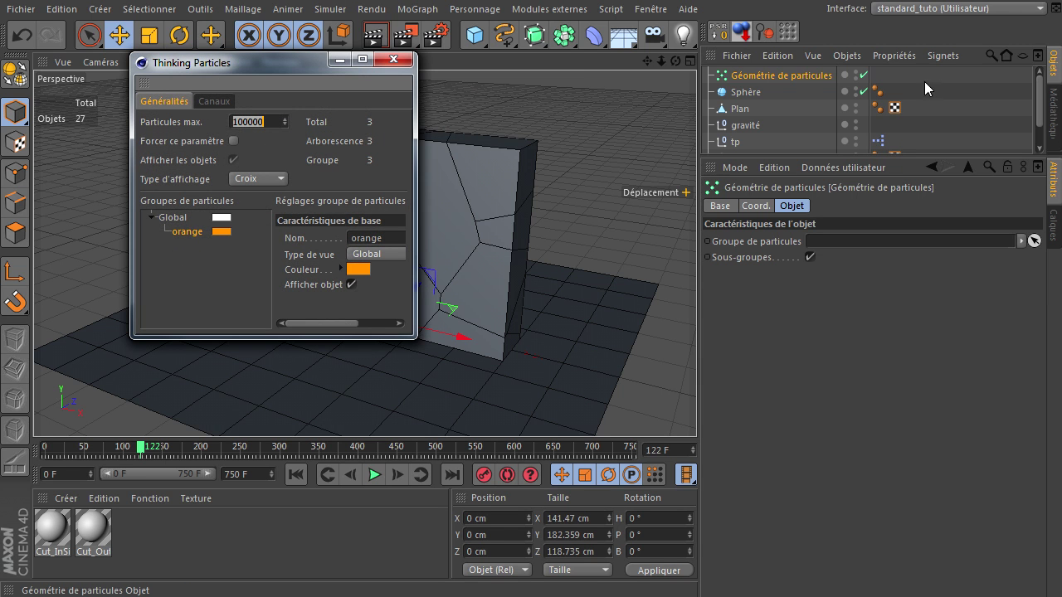
left_click(803, 75)
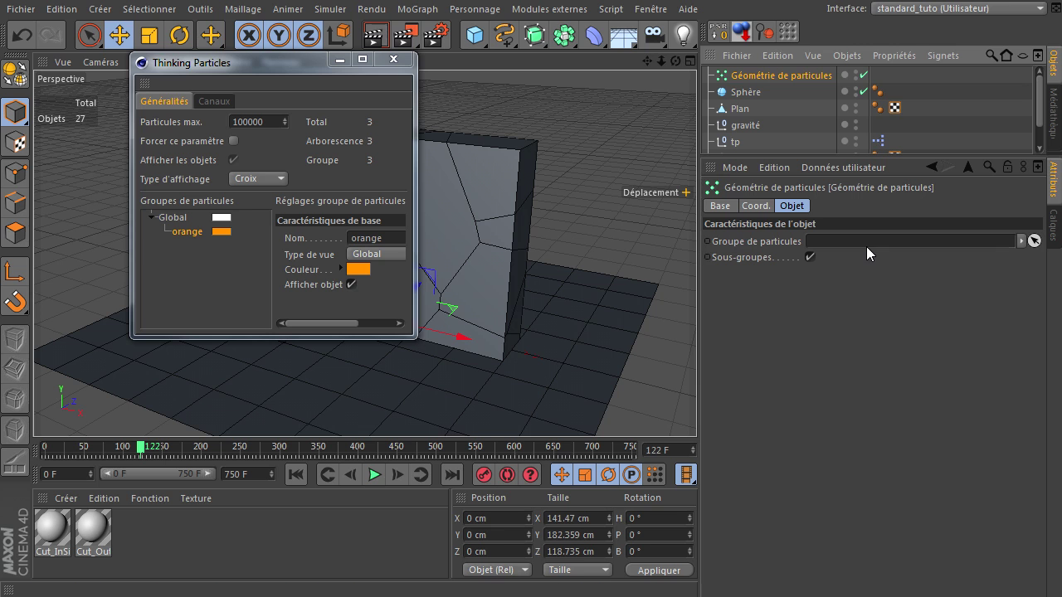
left_click_drag(174, 228, 939, 238)
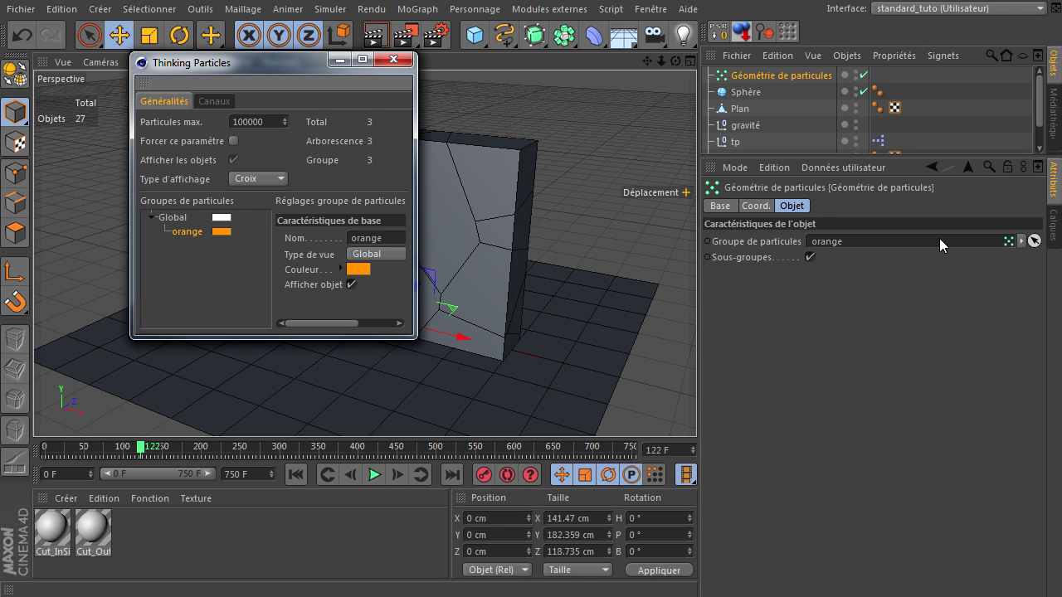
left_click(393, 59)
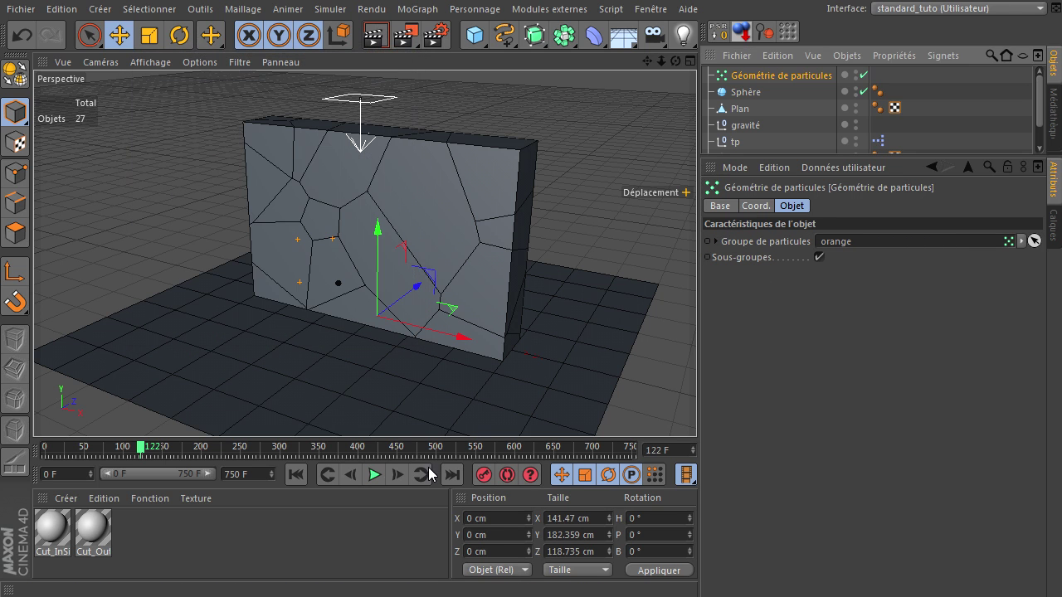
Replay the animation from the start past frame 130 to check the particles' sphere geometry
left_click(296, 474)
left_click(374, 475)
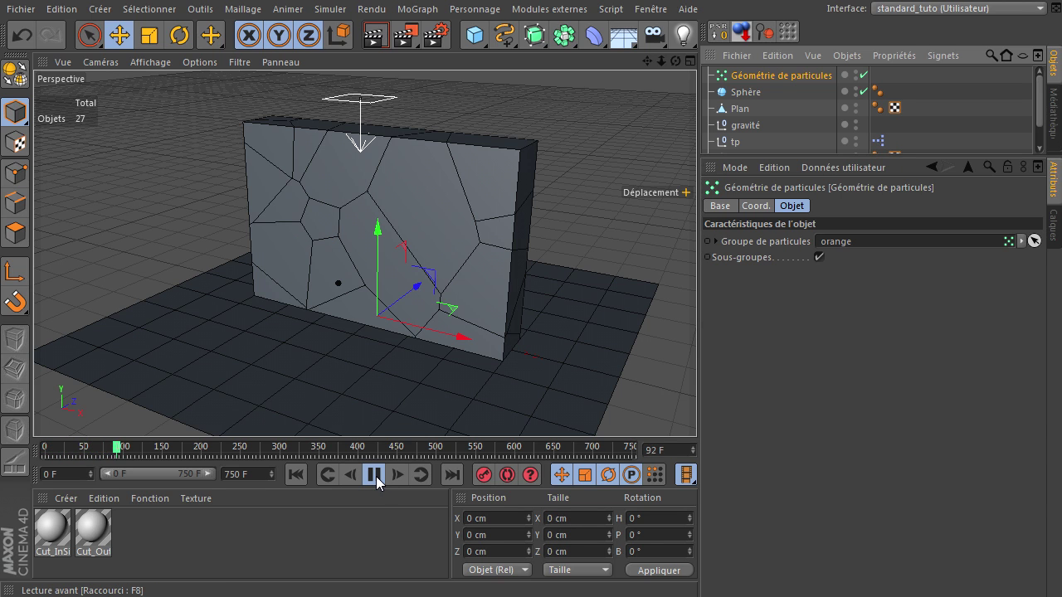
left_click(376, 476)
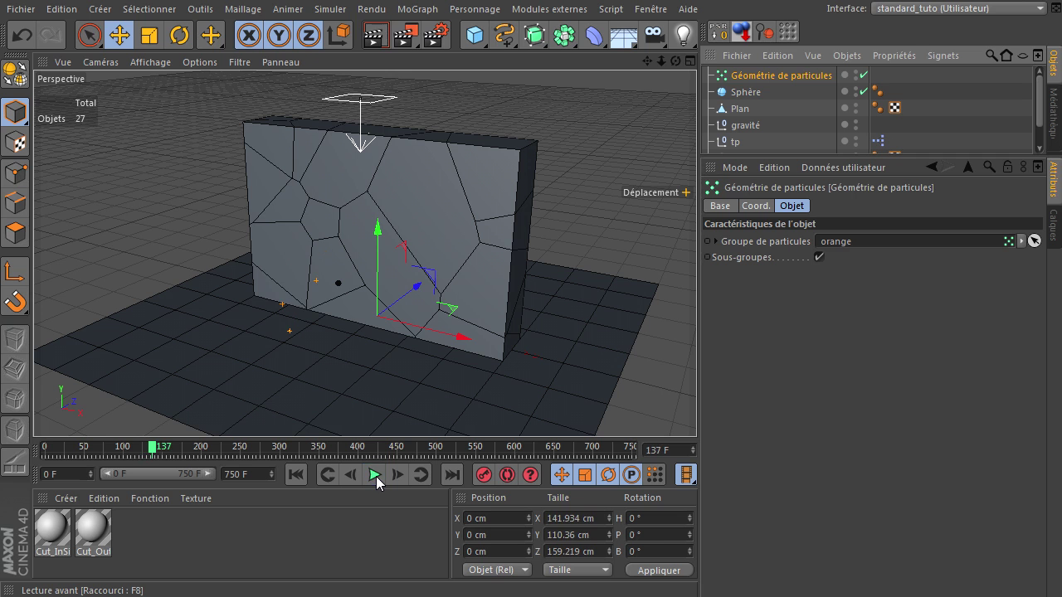
Set the particle size (Taille) of the P Ondes de matière node to 100
left_click_drag(1058, 139, 186, 119)
left_click(423, 239)
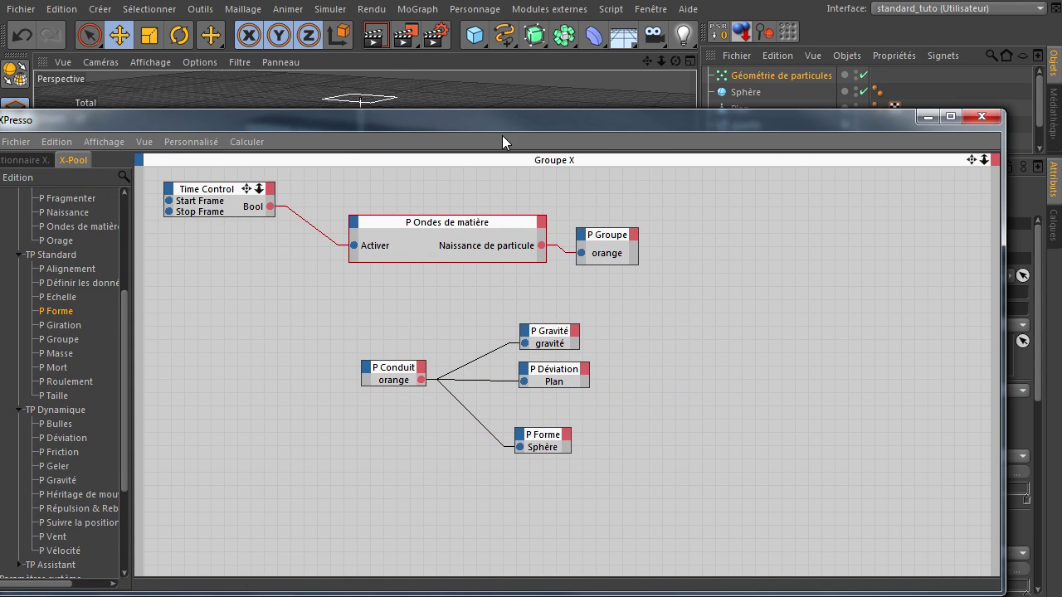
left_click_drag(503, 122, 1061, 162)
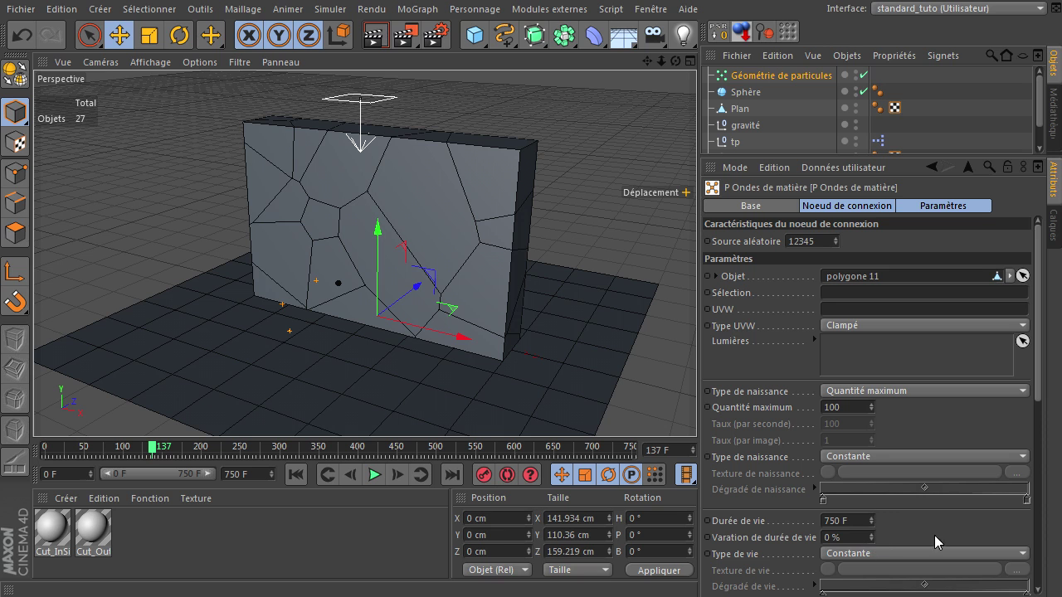
left_click_drag(1037, 398, 1040, 576)
left_click(851, 336)
type("0")
key("Return")
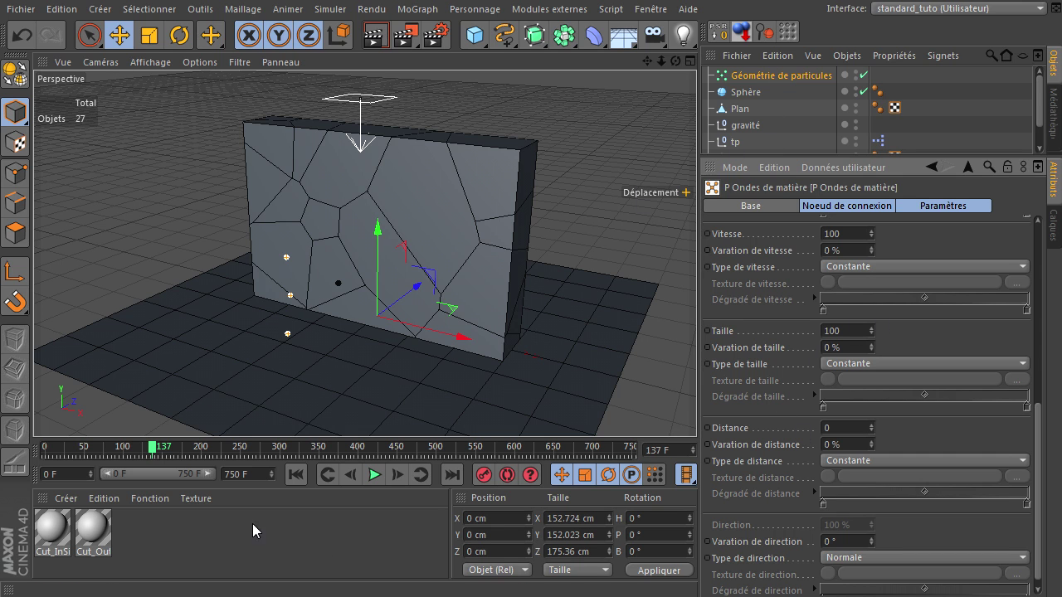
Replay the animation from the start past frame 150 and render the view to check the sphere particles
left_click(296, 474)
left_click(374, 474)
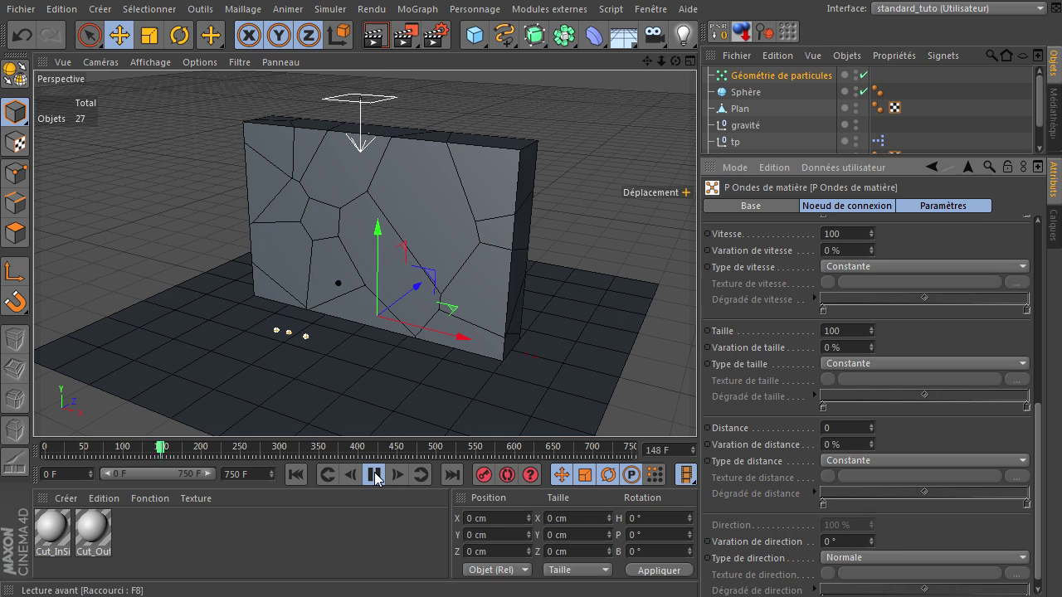
left_click(375, 474)
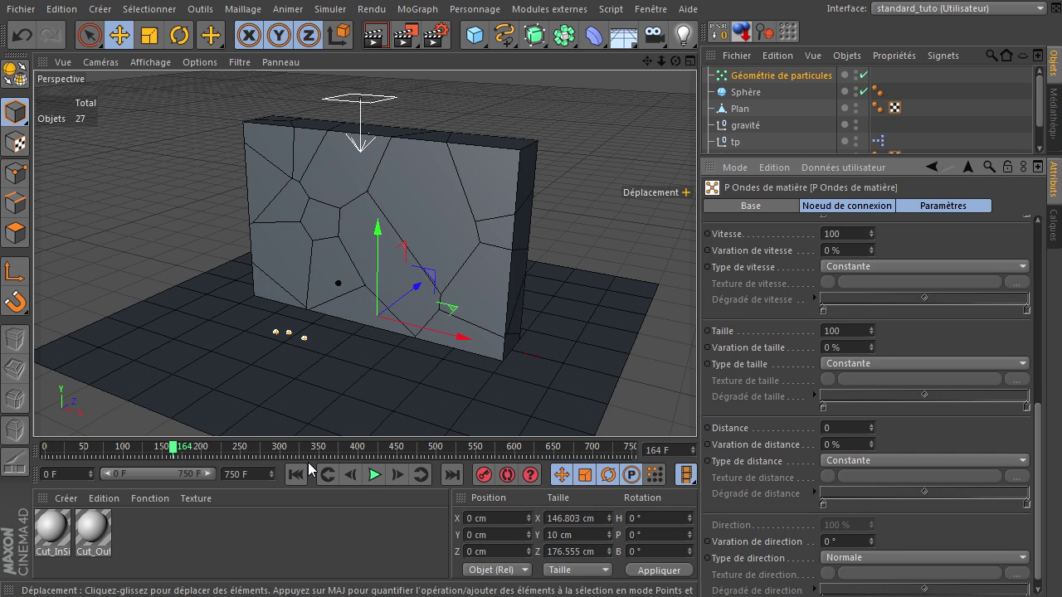
left_click(375, 34)
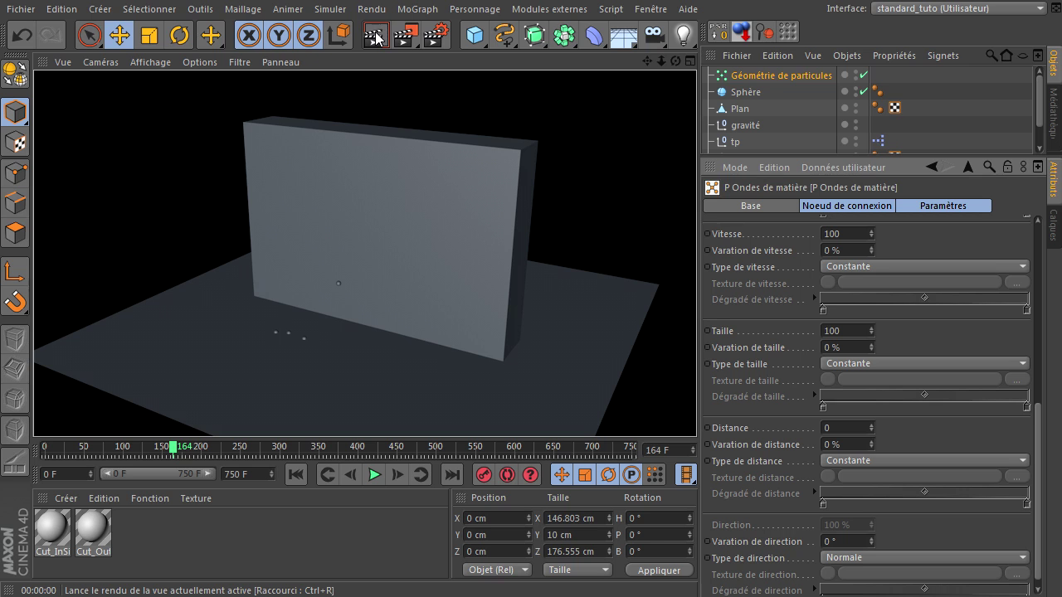
Set the birth type (Type de naissance) of the P Ondes de matière node to Taux (par image) with a rate of 150
left_click(1037, 296)
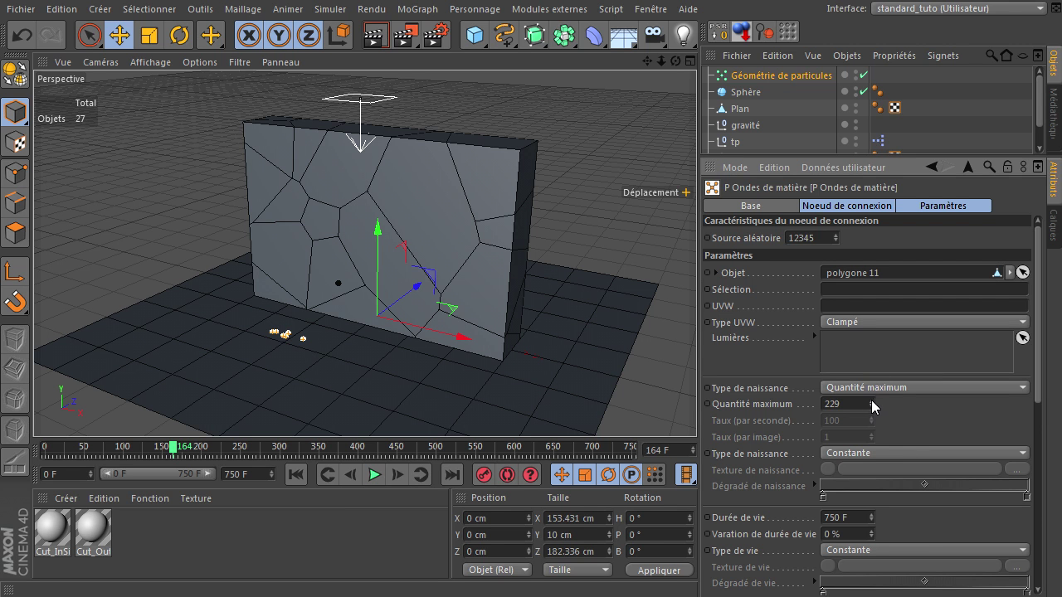
left_click(875, 388)
left_click(851, 438)
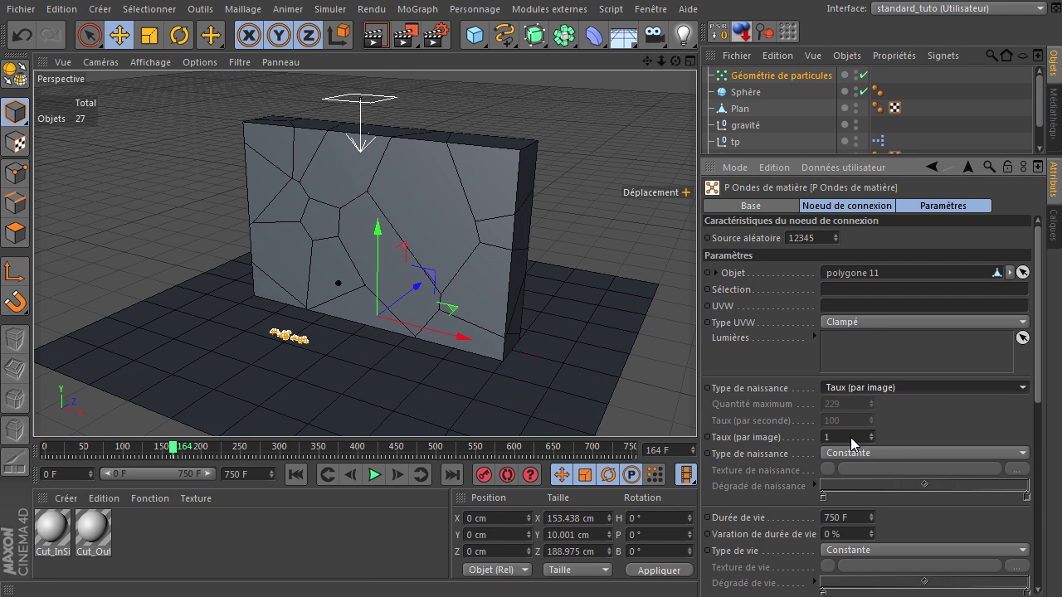
left_click(850, 437)
type("150")
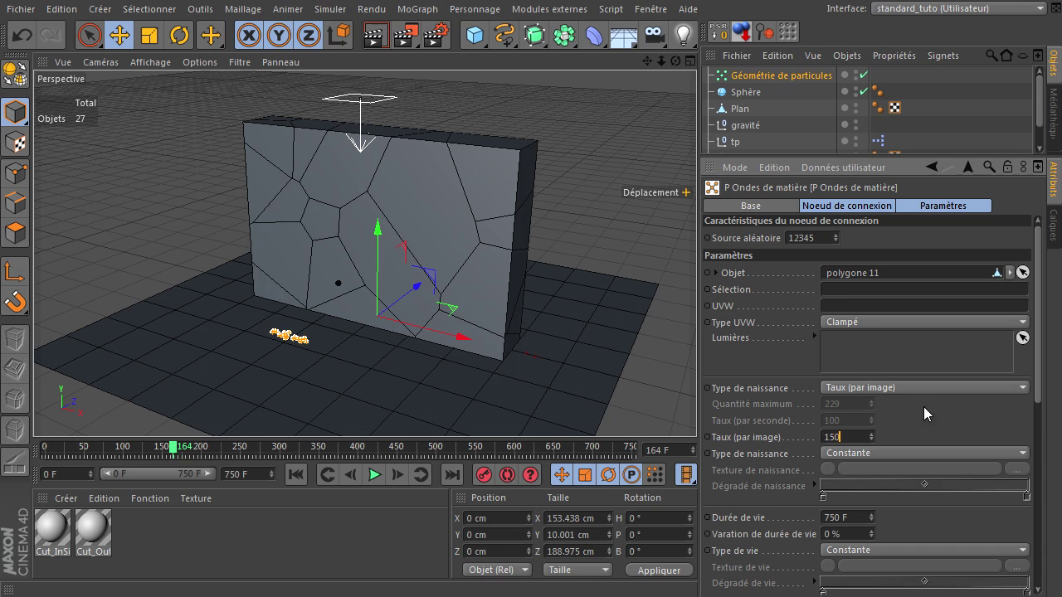
Replay the animation from the start past frame 100 to check the density of the emitted particles
left_click(295, 474)
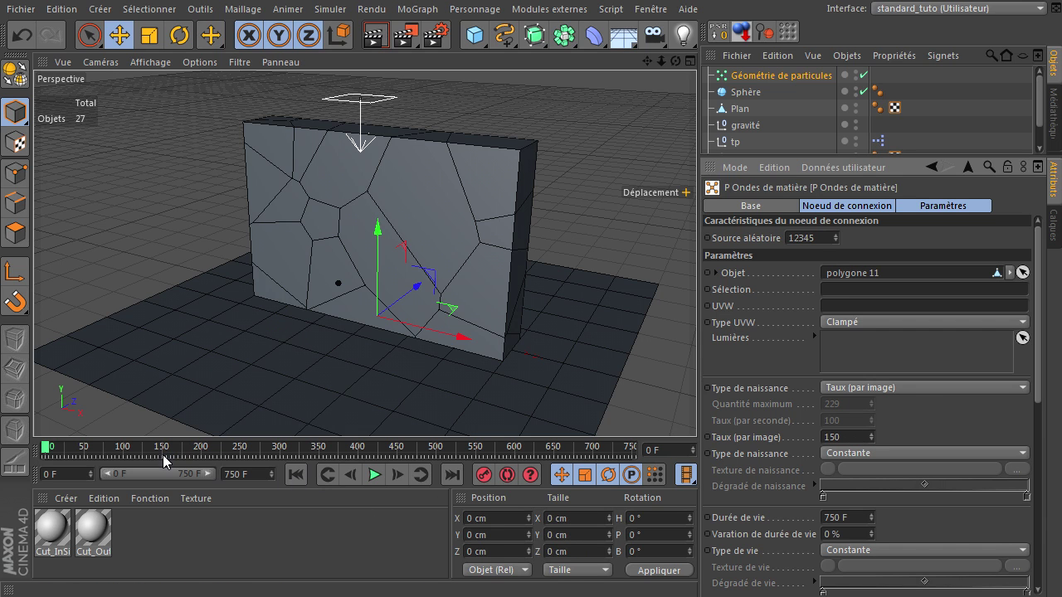
left_click(372, 476)
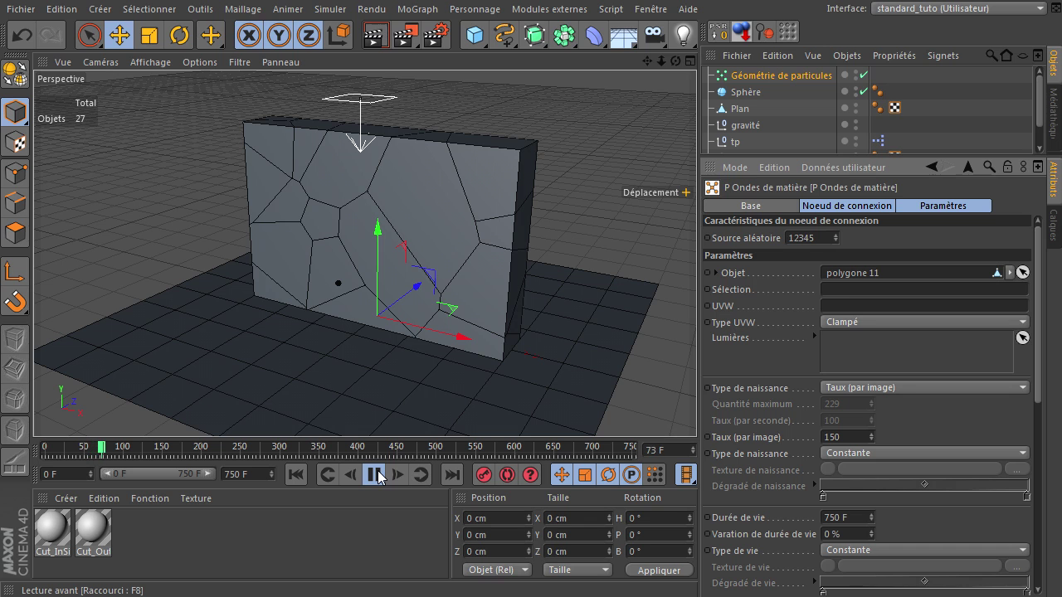
left_click(375, 473)
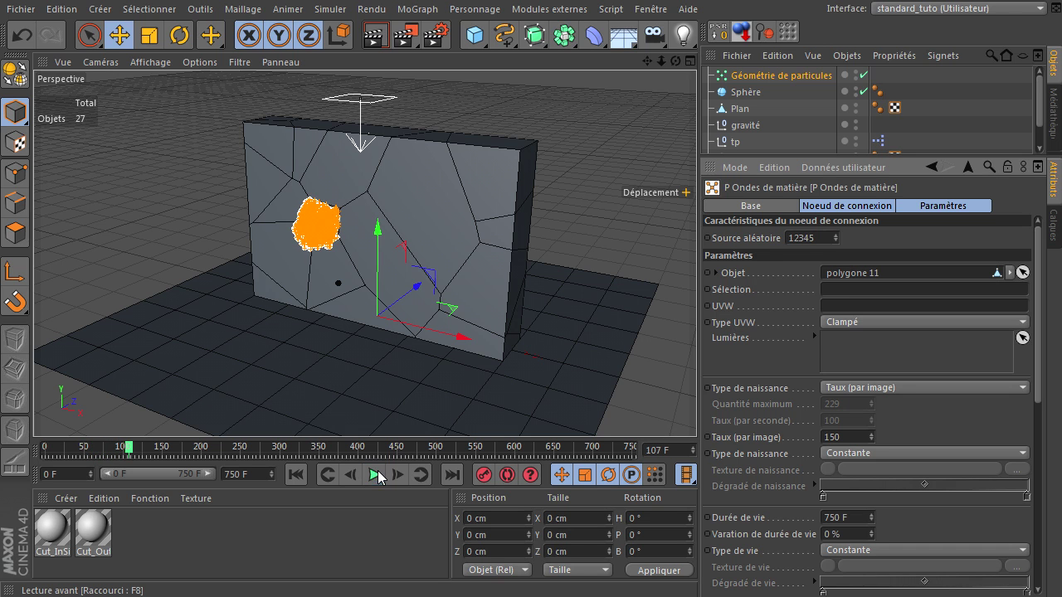
Set the Taux (par image) of P Ondes de matière to 50 and replay the emission from frame 72
double_click(845, 435)
type("50")
key("Return")
left_click_drag(106, 448, 100, 446)
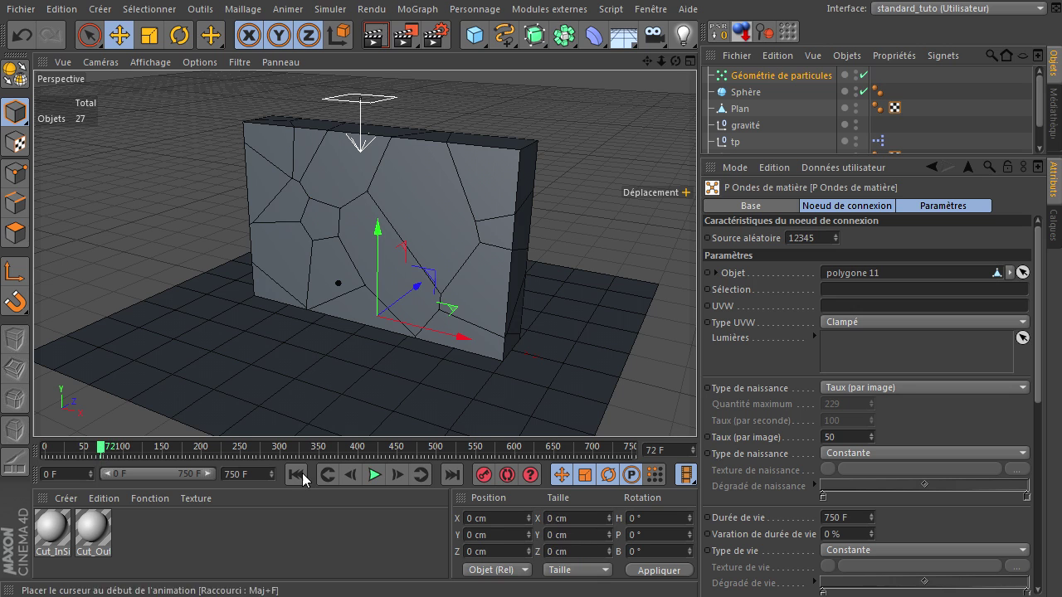
left_click(373, 474)
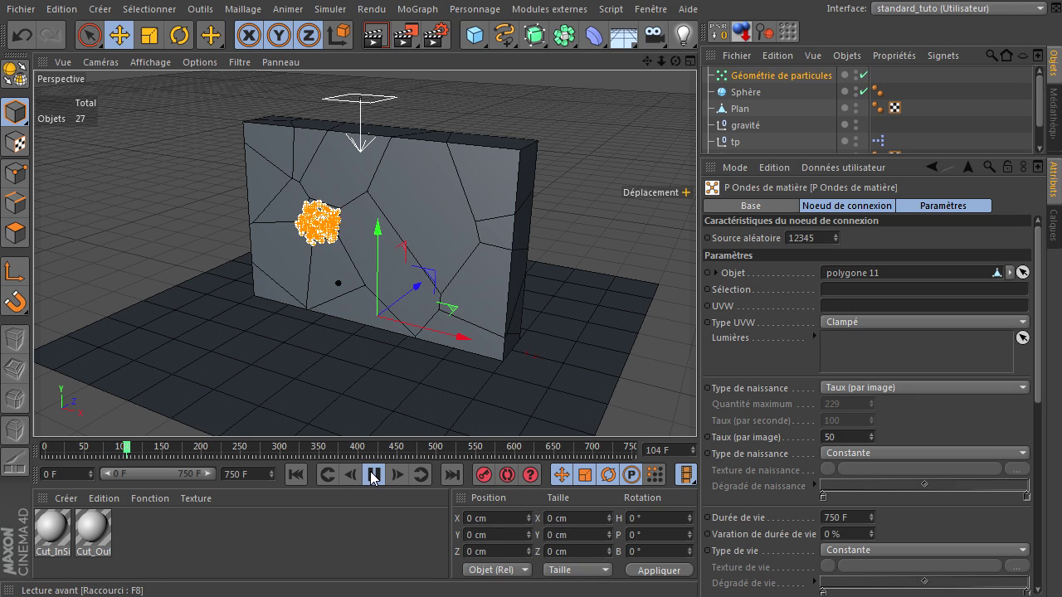
left_click(373, 474)
Reduce the Taux (par image) to 10 and replay the animation from the start past frame 140
double_click(847, 433)
type("10")
key("Return")
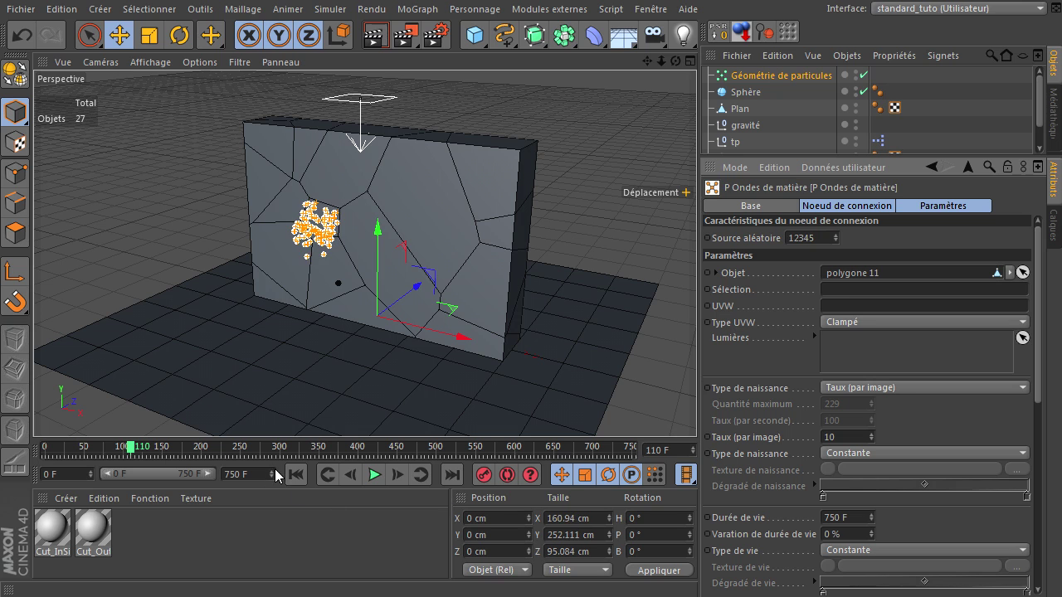
left_click(295, 474)
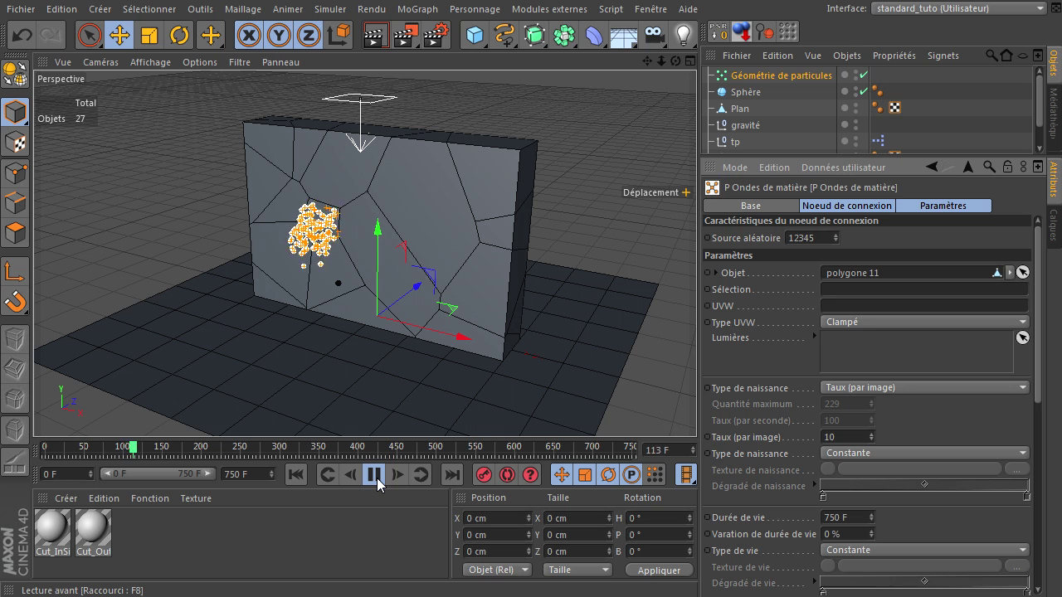
left_click(376, 476)
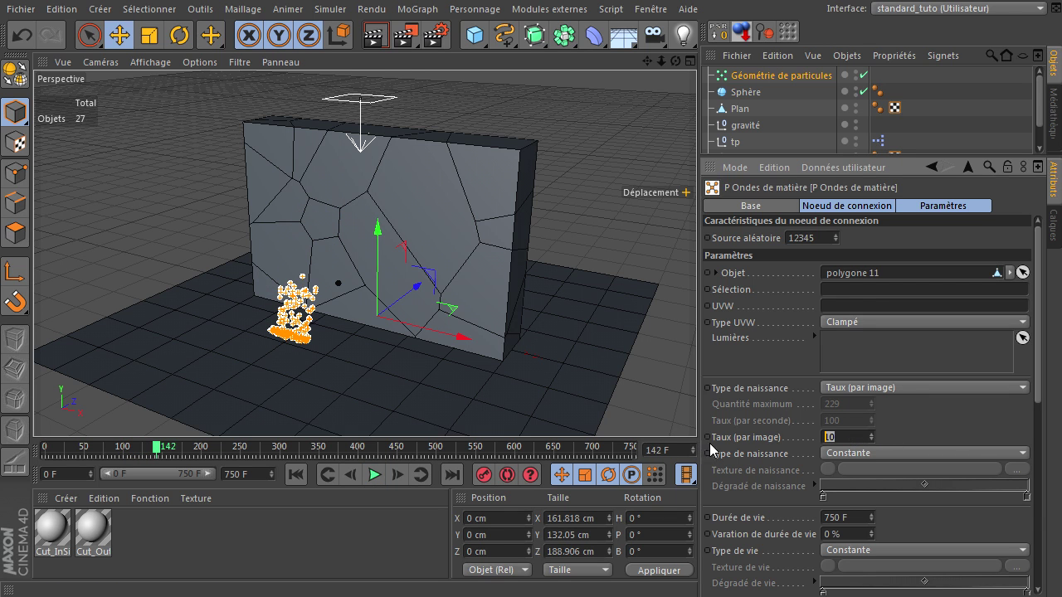
Set the Taux (par image) to 2, then replay the animation past frame 150 and render the view to check the spheres
type("2")
key("Return")
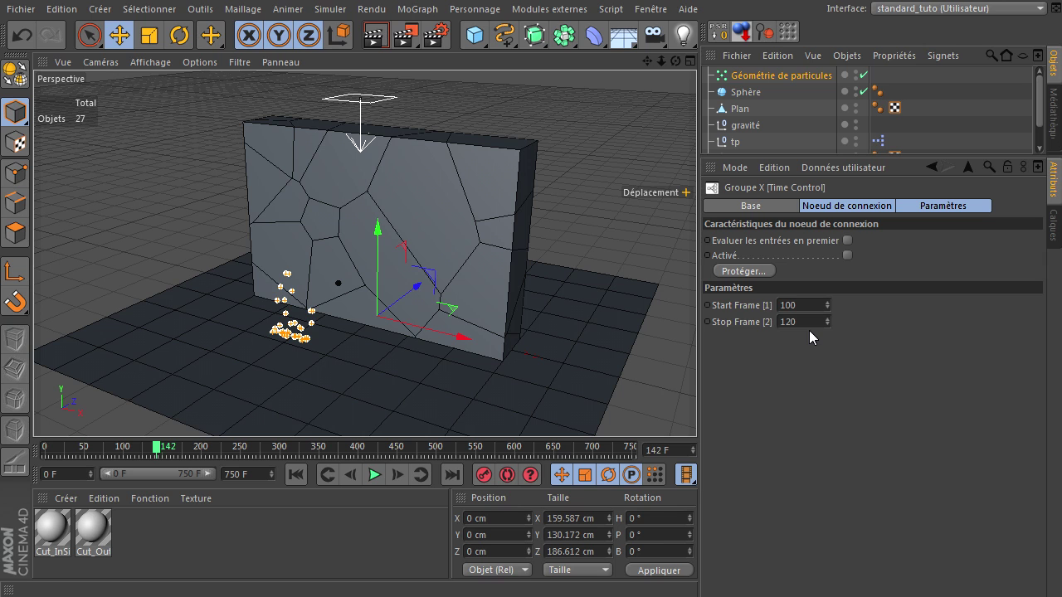
left_click(294, 478)
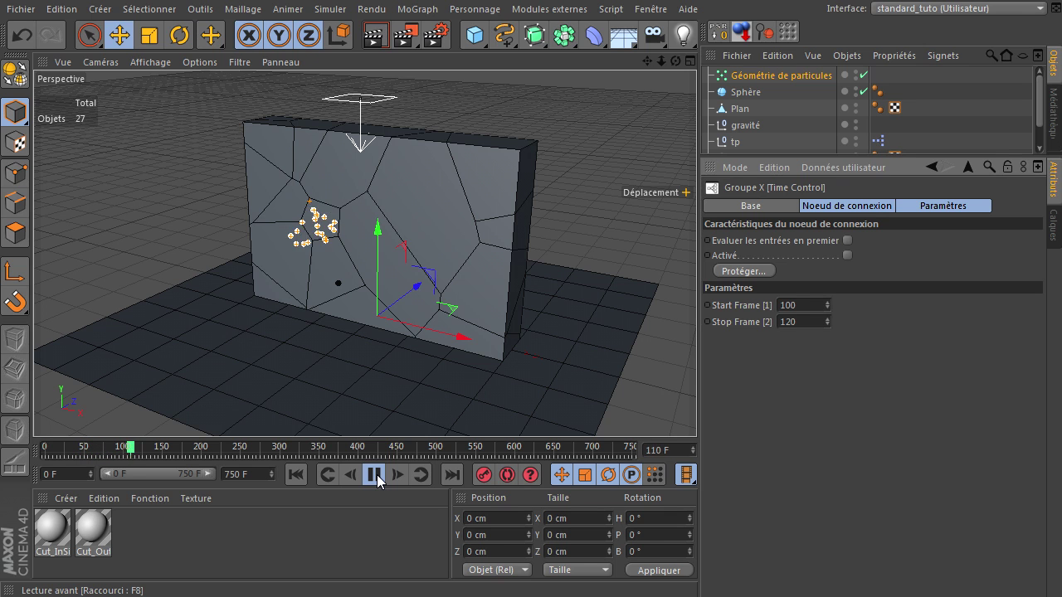
left_click(374, 474)
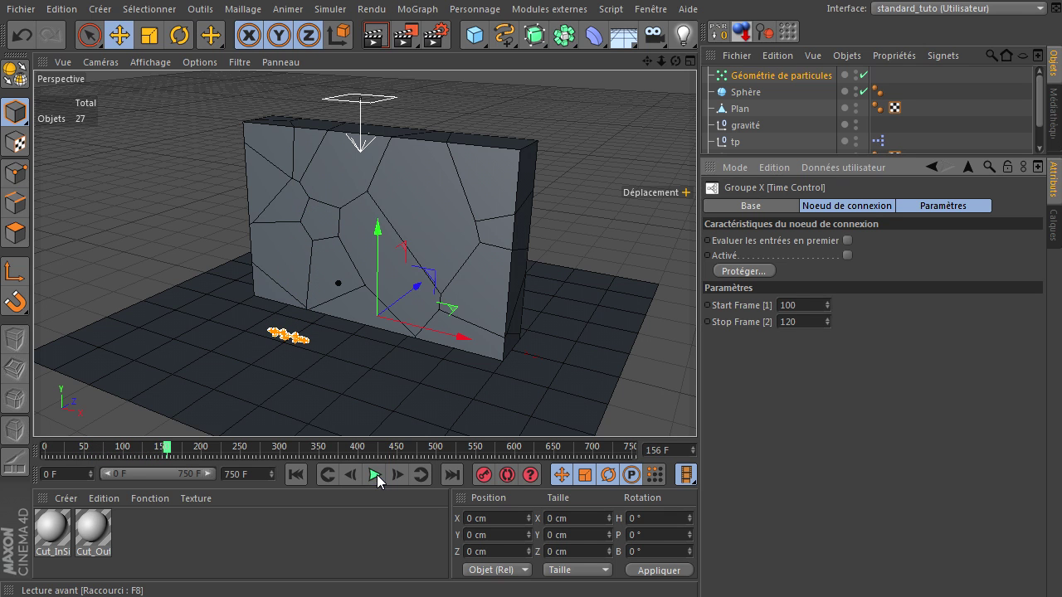
left_click(376, 35)
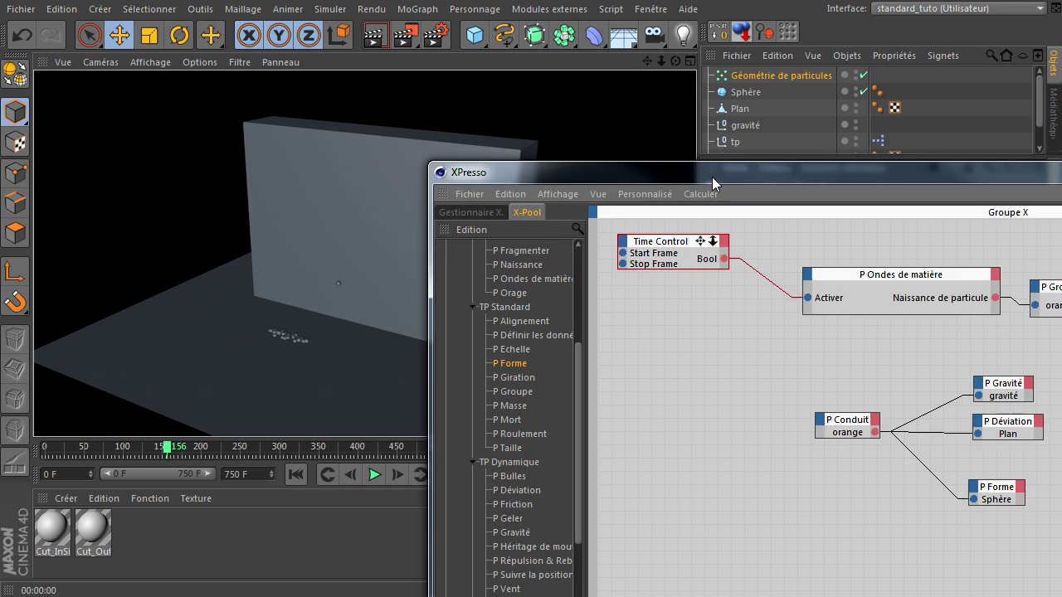
Bring the whole XPresso graph into view and place the P Ondes de matière node close beside Time Control
left_click_drag(711, 177, 355, 58)
left_click_drag(531, 160, 477, 149)
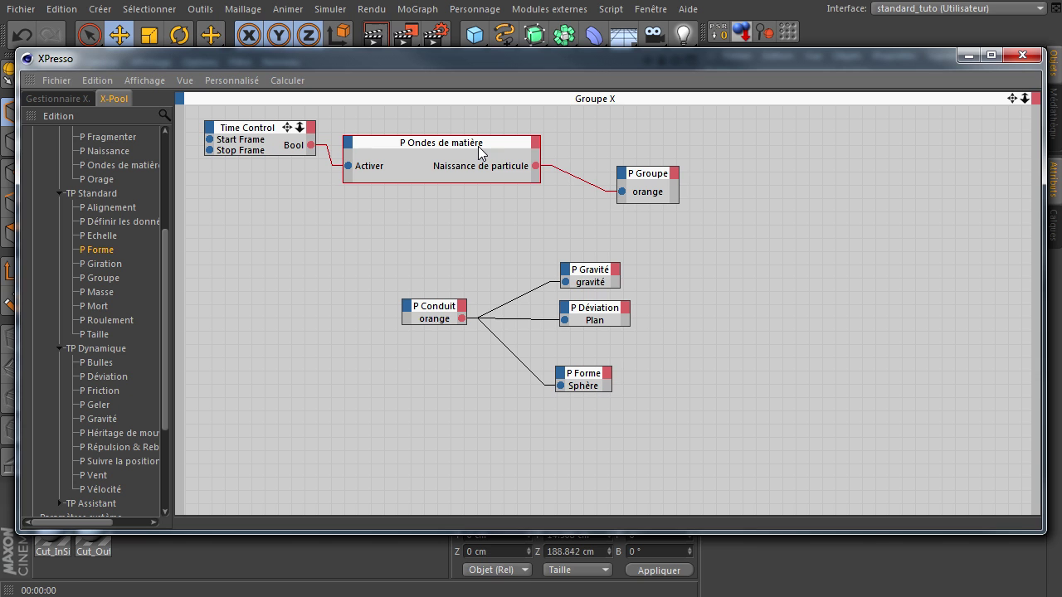
left_click_drag(581, 75, 773, 493)
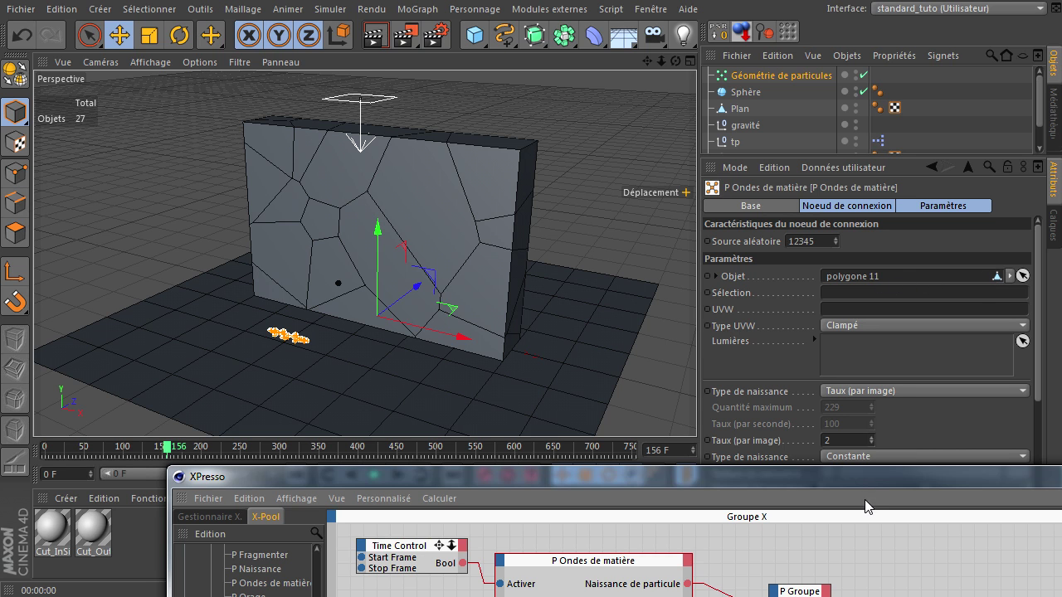
left_click_drag(873, 478, 709, 127)
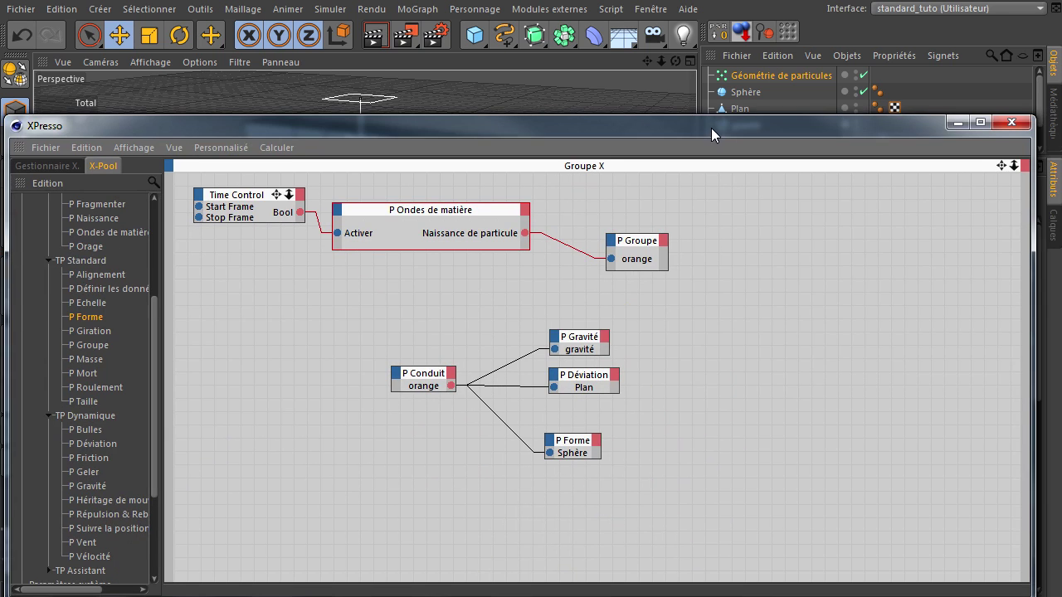
Tidy the XPresso graph: P Groupe beside P Ondes de matière, P Conduit below Time Control, and P Gravité, P Déviation and P Forme beside P Conduit
left_click_drag(620, 245, 569, 234)
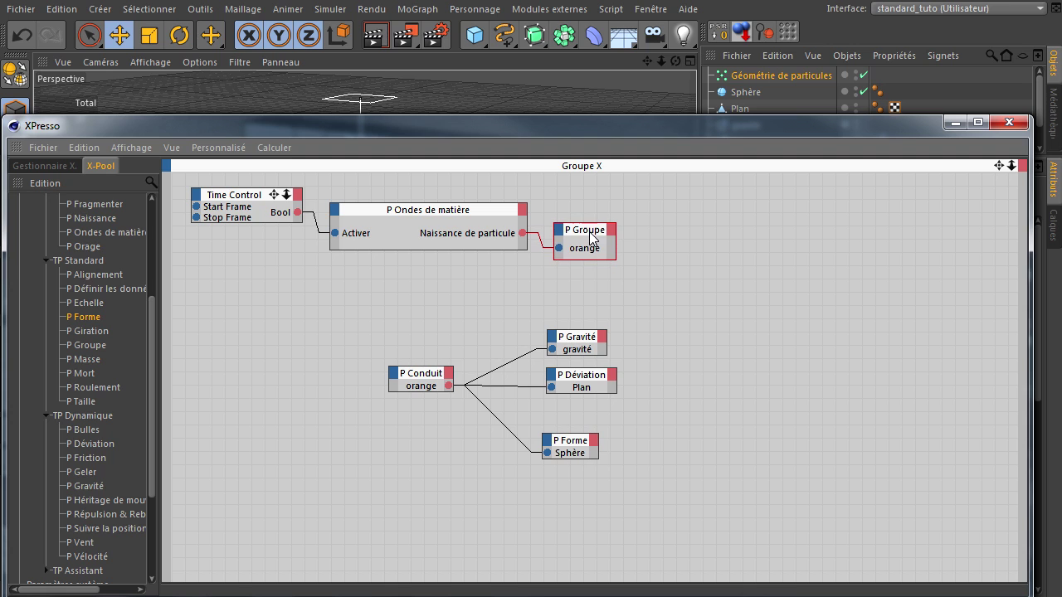
left_click_drag(422, 378, 254, 337)
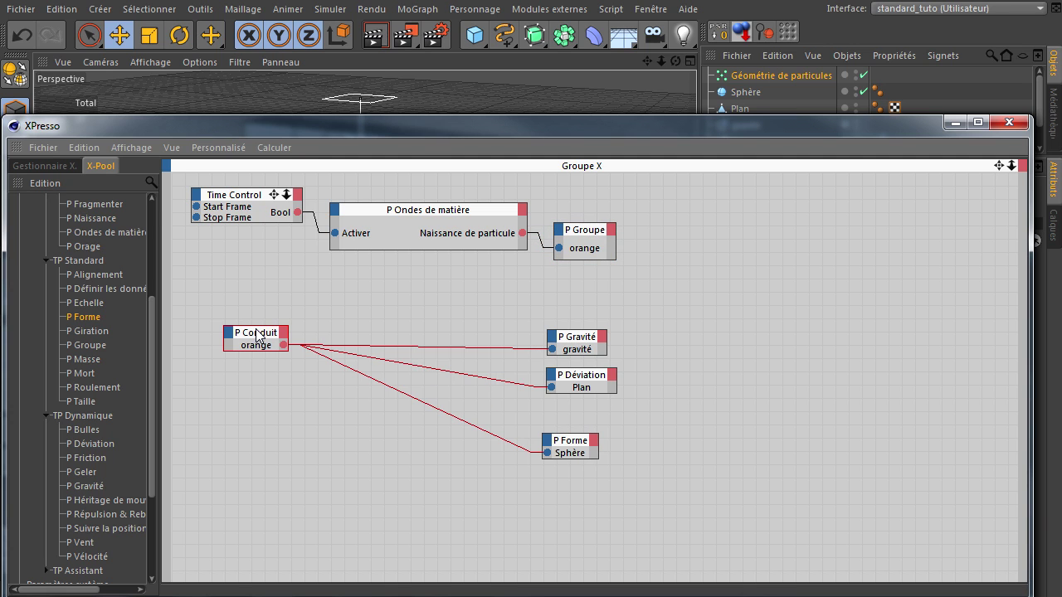
left_click_drag(529, 302, 682, 503)
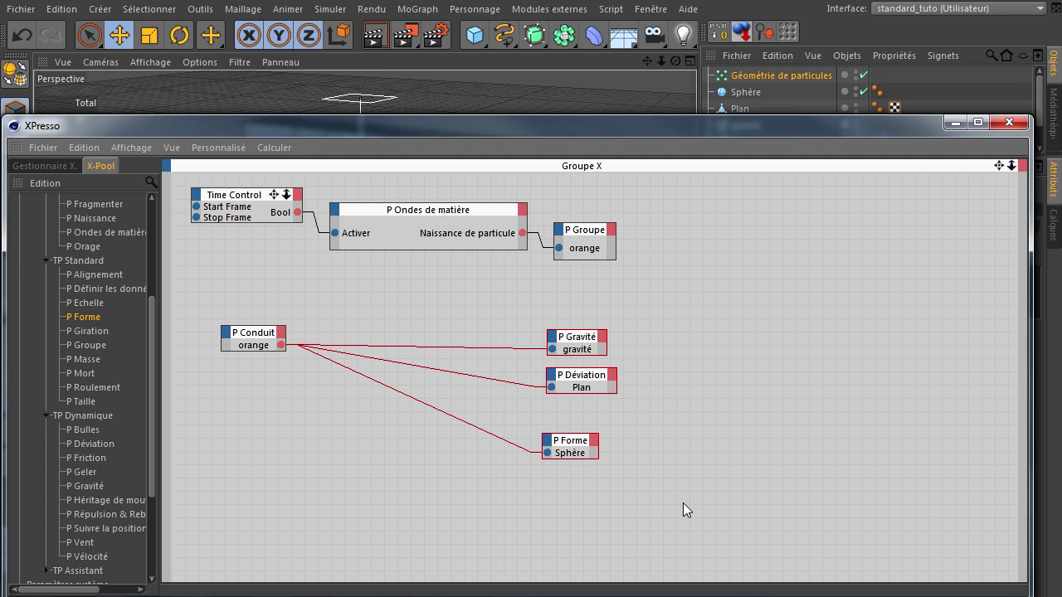
left_click_drag(592, 337, 365, 309)
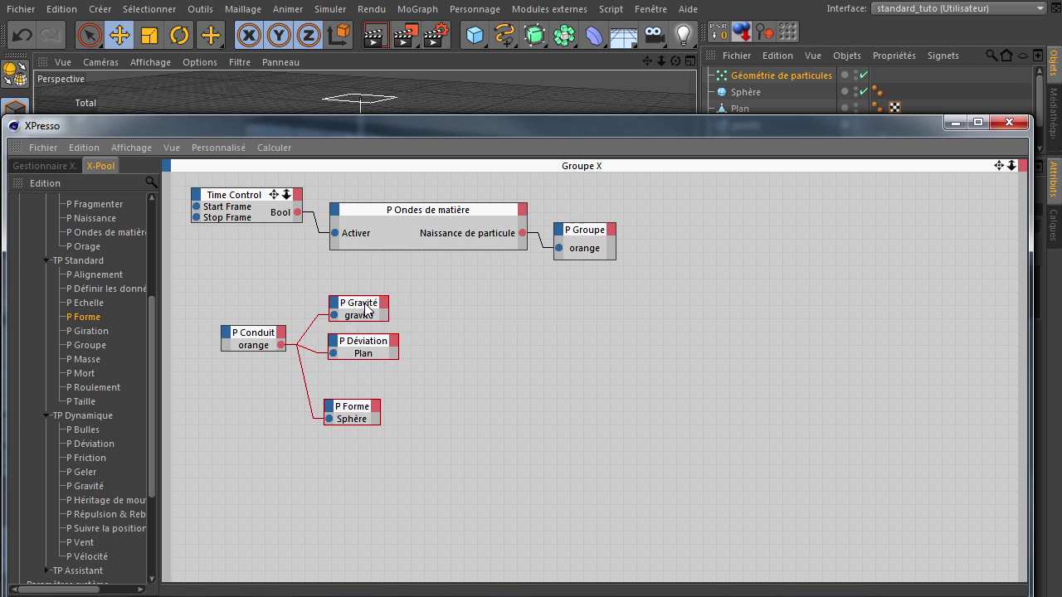
left_click(469, 357)
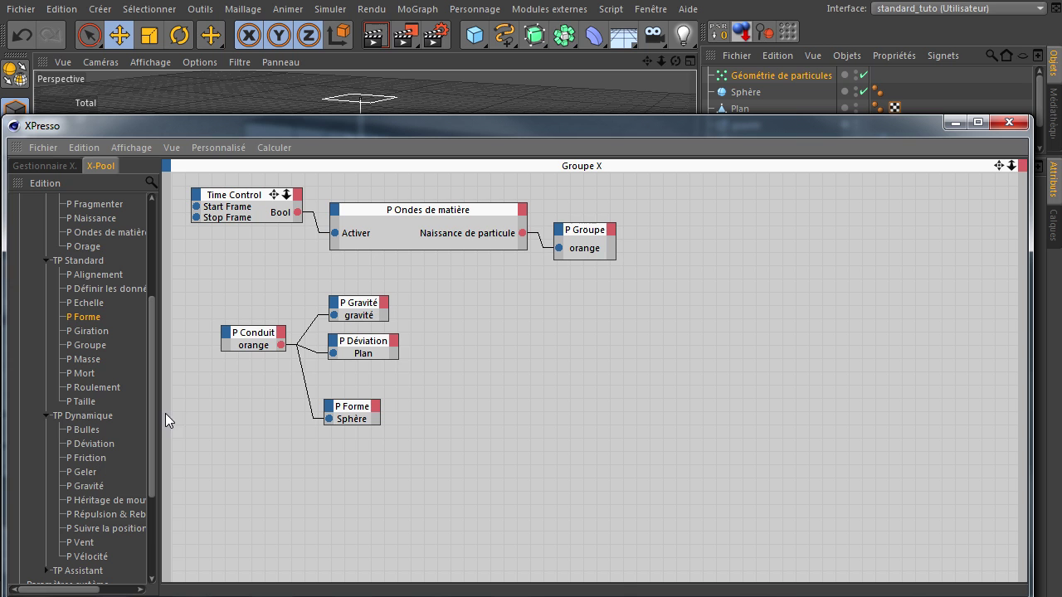
left_click_drag(567, 134, 1061, 151)
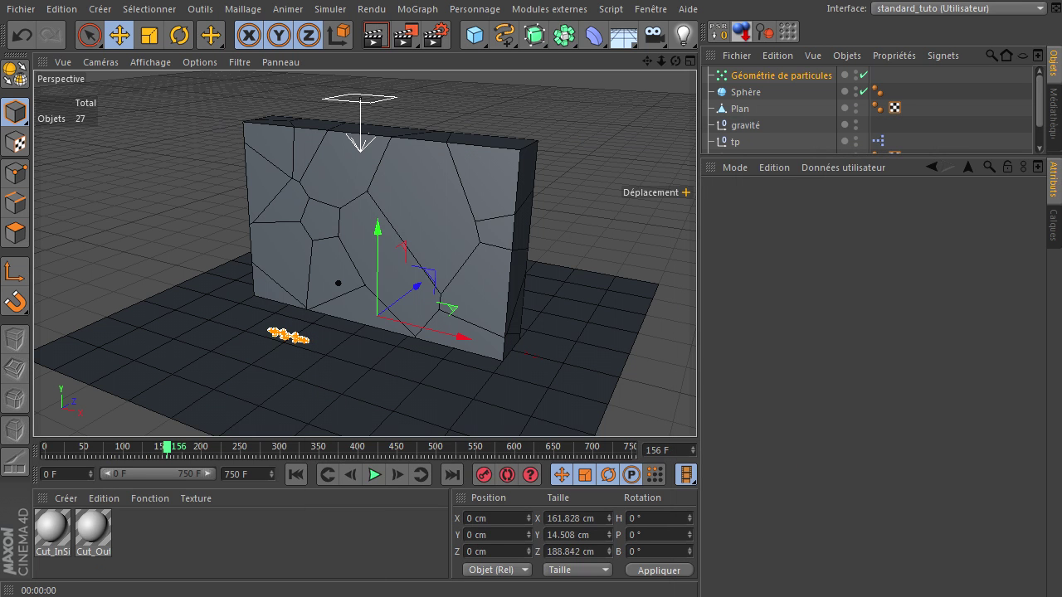
Review the Géométrie de particules and Sphère settings, then expand the object list to its full length and clear the selection
left_click(773, 73)
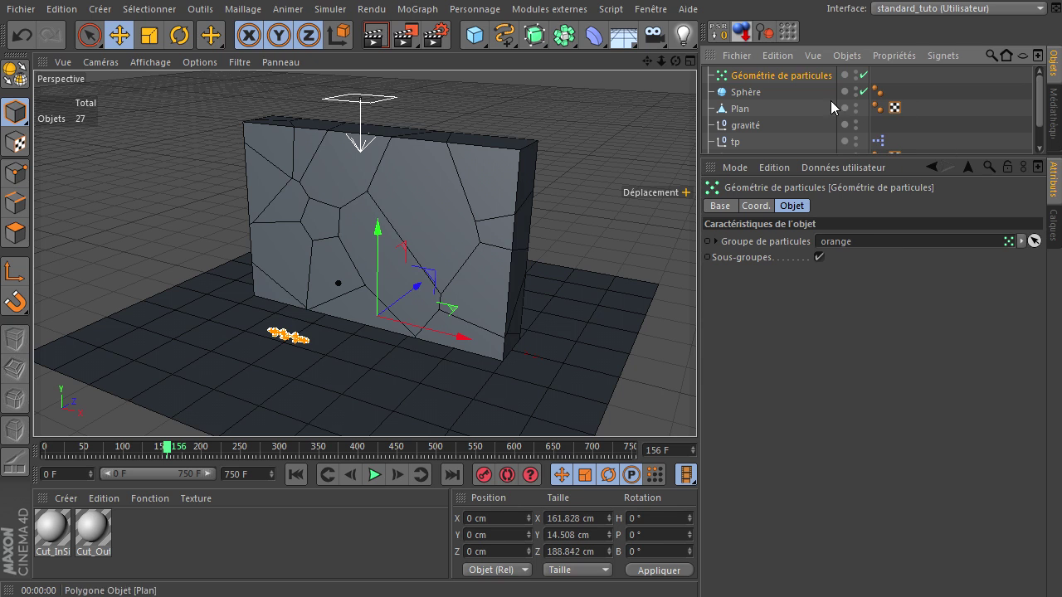
left_click(758, 92)
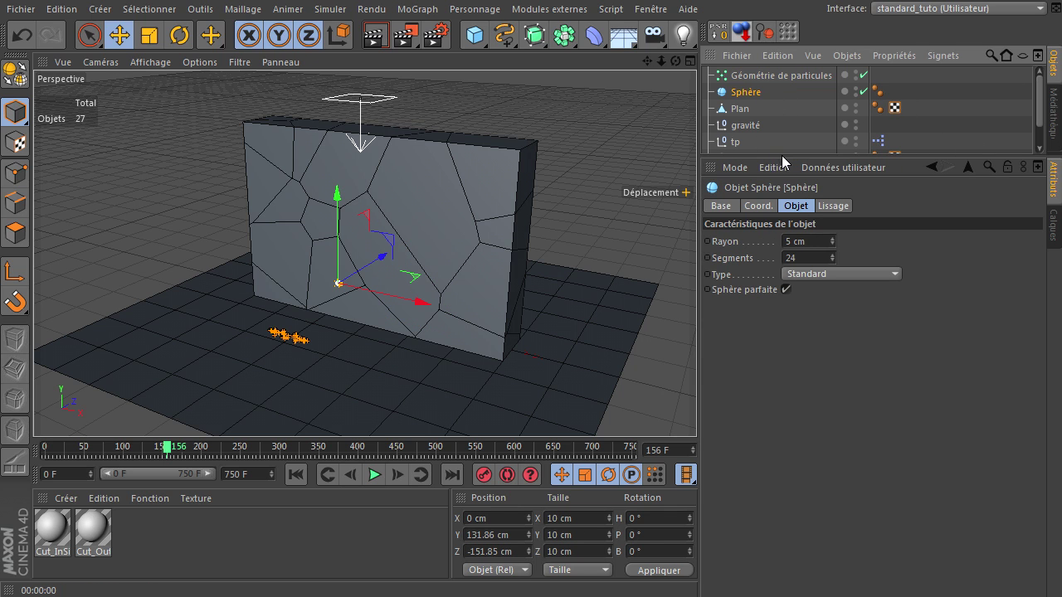
left_click_drag(782, 155, 795, 231)
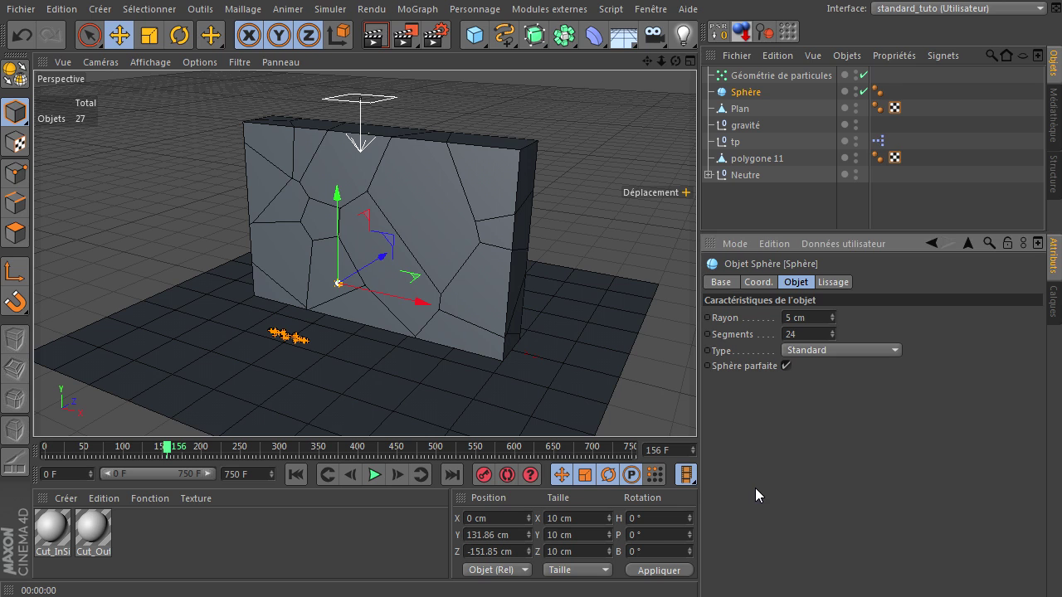
left_click(773, 210)
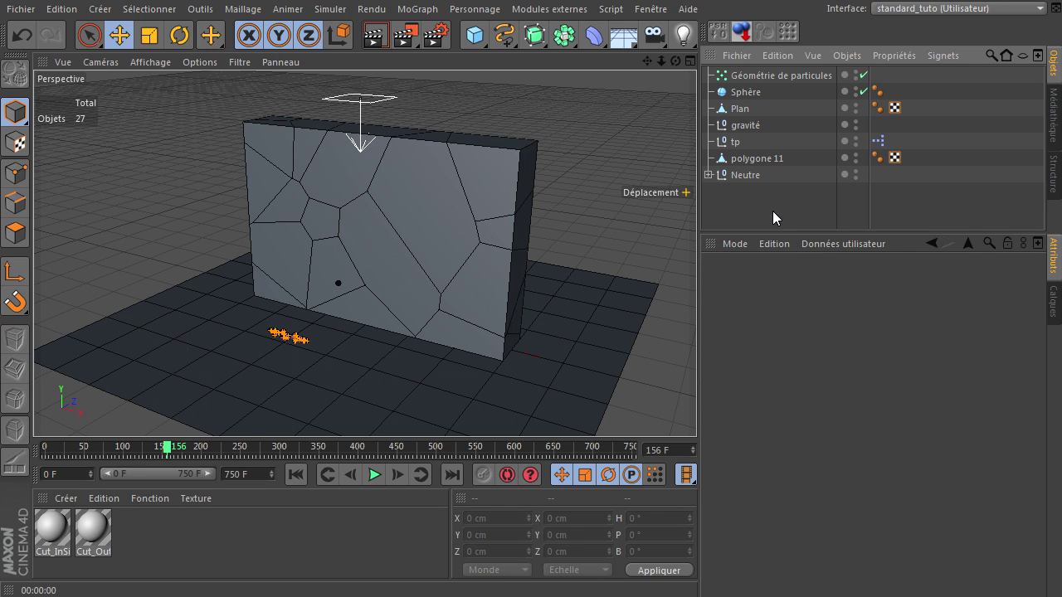